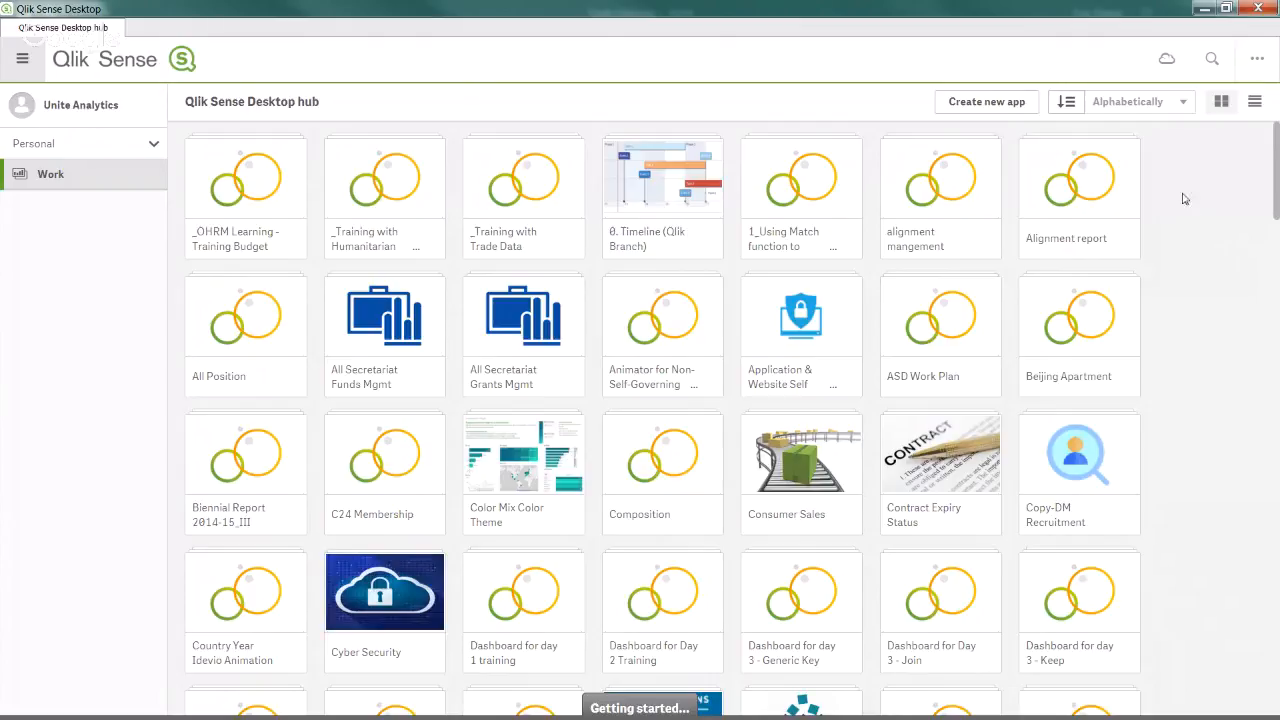
Create and open a new app named 'Trade Dashboard', correcting the misspelled name first.
{"action": "left_click", "coordinate": [1010, 106]}
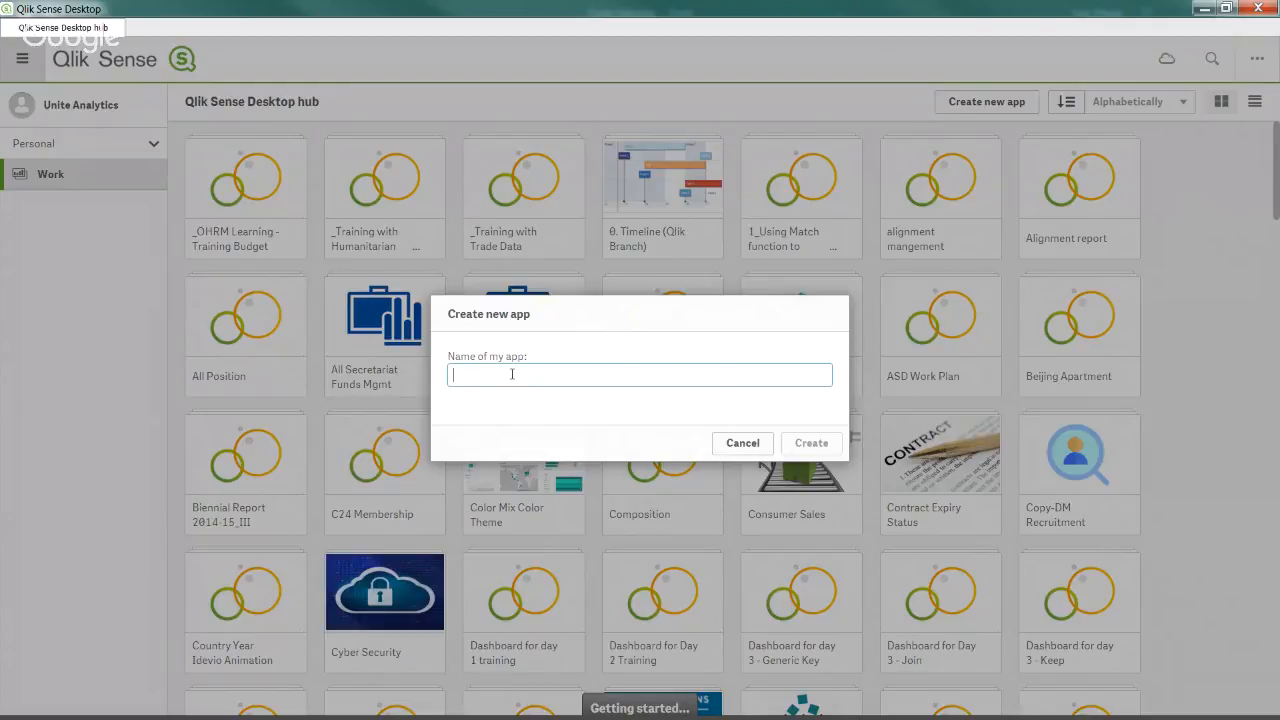
{"action": "type", "text": "Trade Dashbord"}
{"action": "key", "text": "BackSpace"}
{"action": "key", "text": "BackSpace"}
{"action": "left_click", "coordinate": [810, 446]}
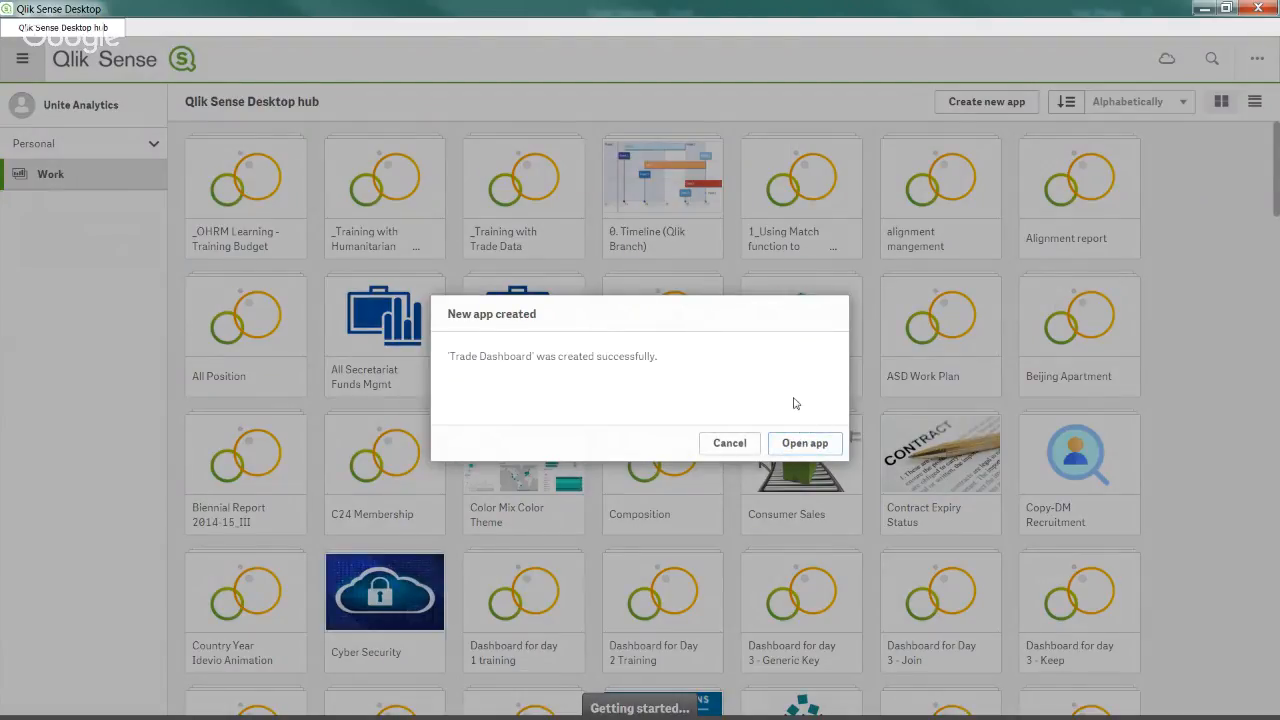
{"action": "left_click", "coordinate": [810, 446]}
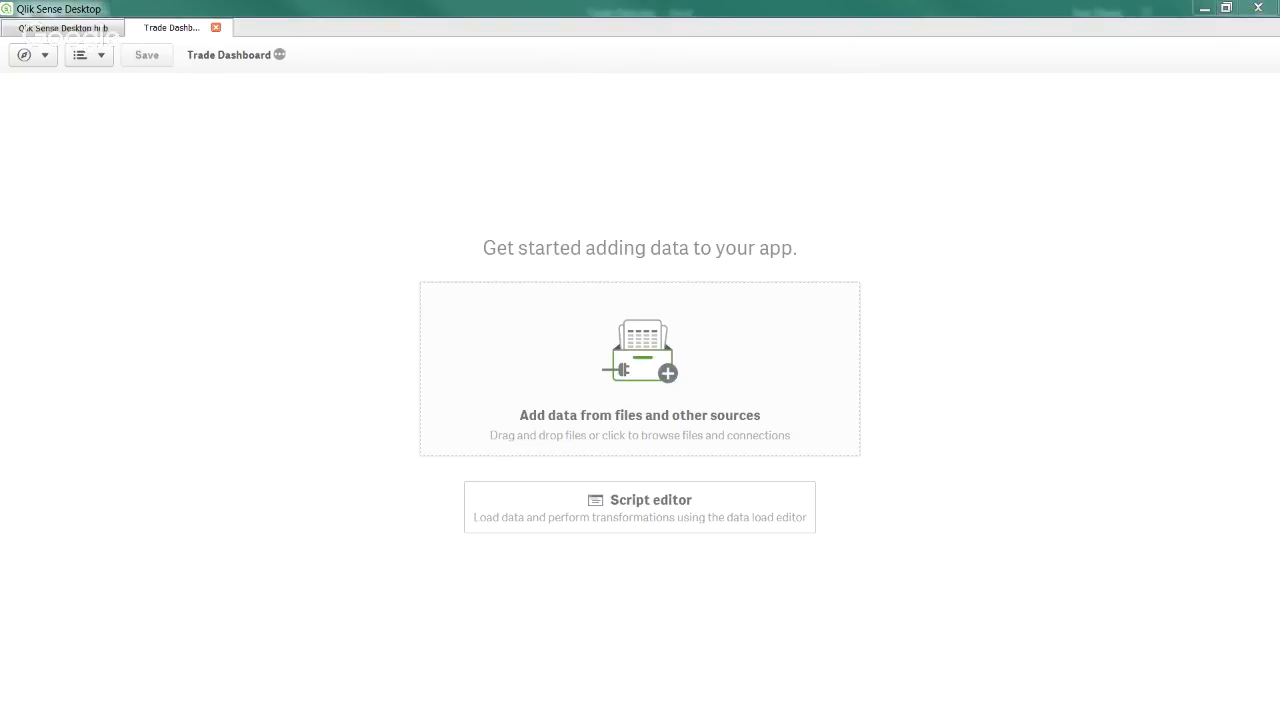
Drag Trade Data.xlsx from the _Training folder into the app's Add data from files area.
{"action": "left_click_drag", "start_coordinate": [0, 350], "coordinate": [1134, 389]}
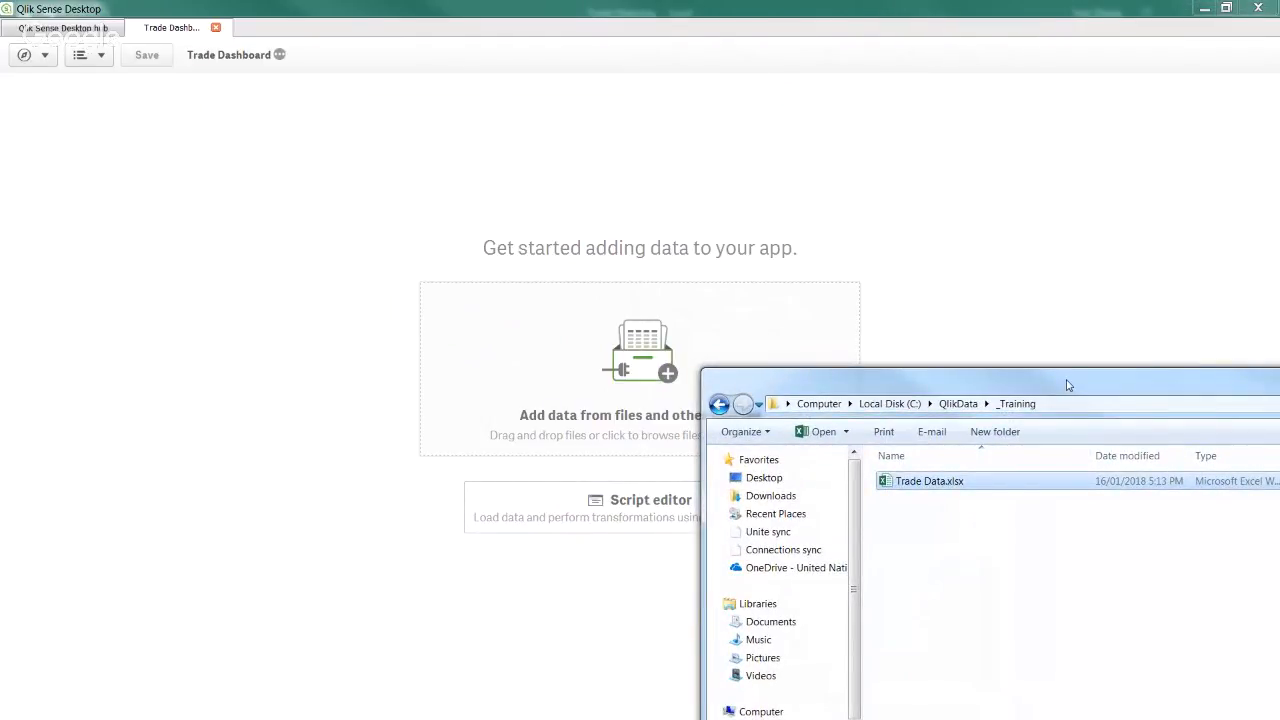
{"action": "left_click_drag", "start_coordinate": [1067, 384], "coordinate": [1068, 368]}
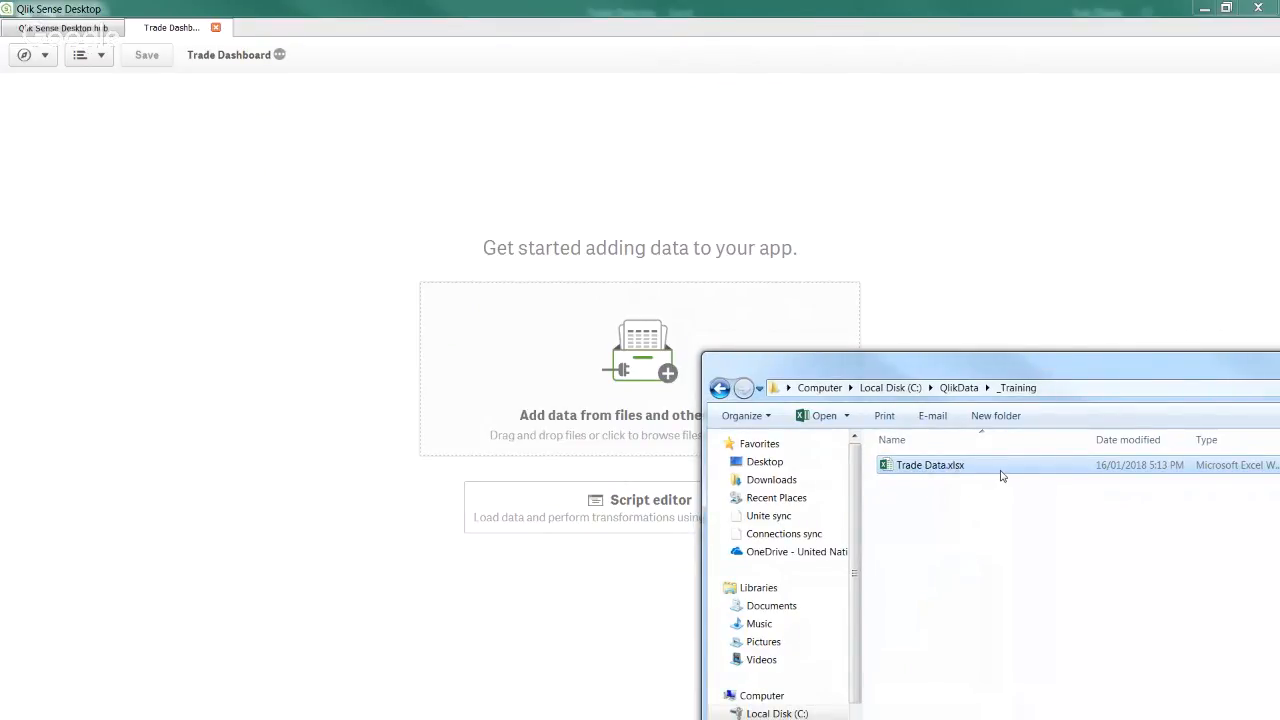
{"action": "left_click_drag", "start_coordinate": [1001, 476], "coordinate": [516, 390]}
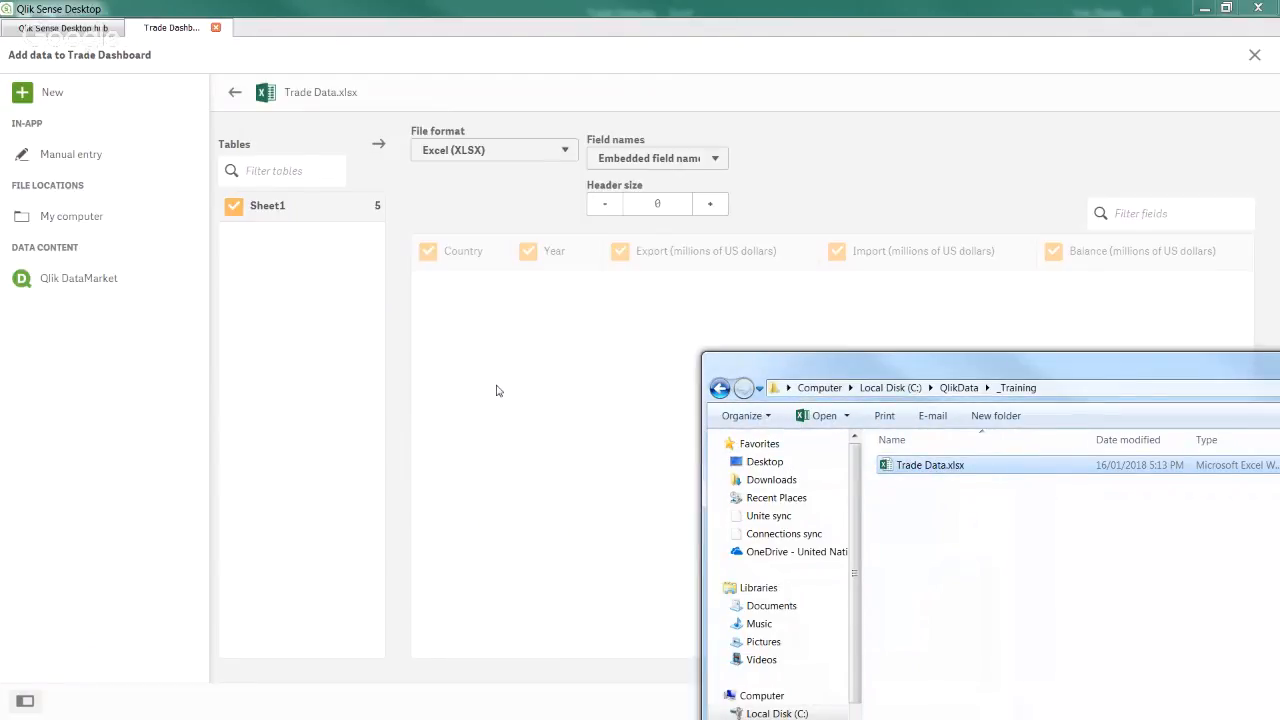
Move the file window out of the way and add the previewed Sheet1 data to the app.
{"action": "left_click_drag", "start_coordinate": [986, 366], "coordinate": [670, 420]}
{"action": "left_click", "coordinate": [1125, 415]}
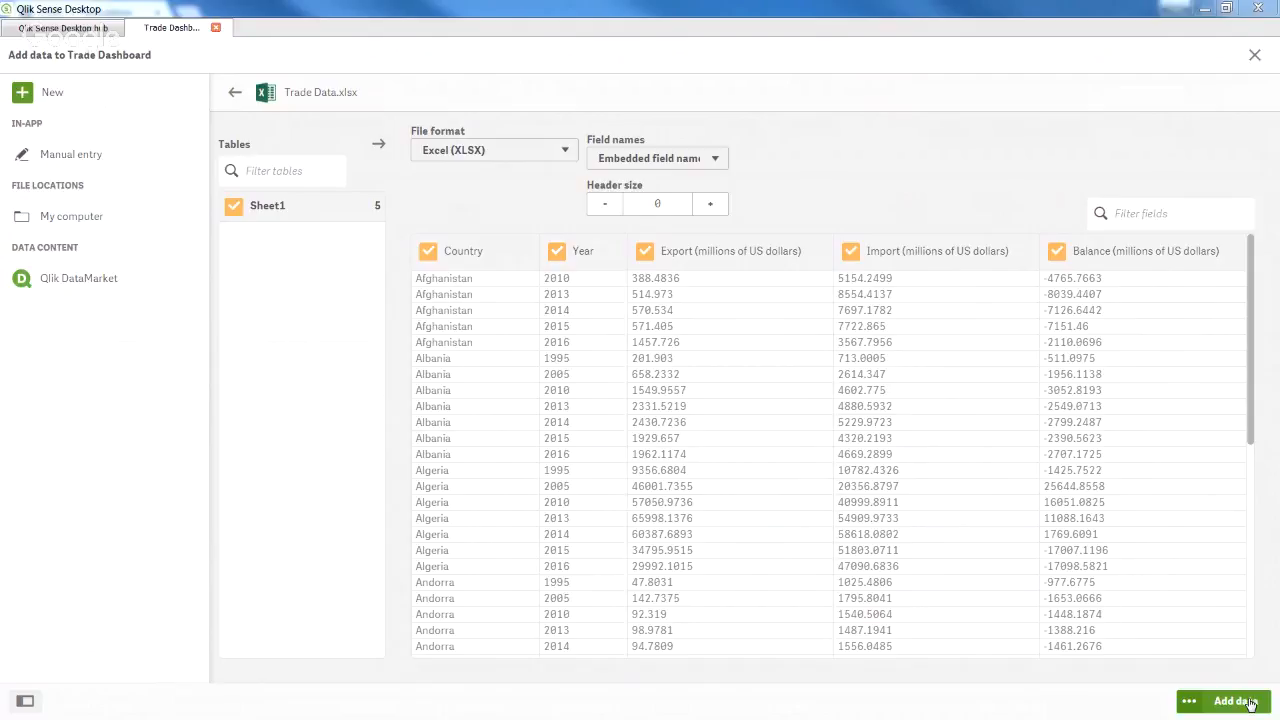
{"action": "left_click", "coordinate": [1249, 704]}
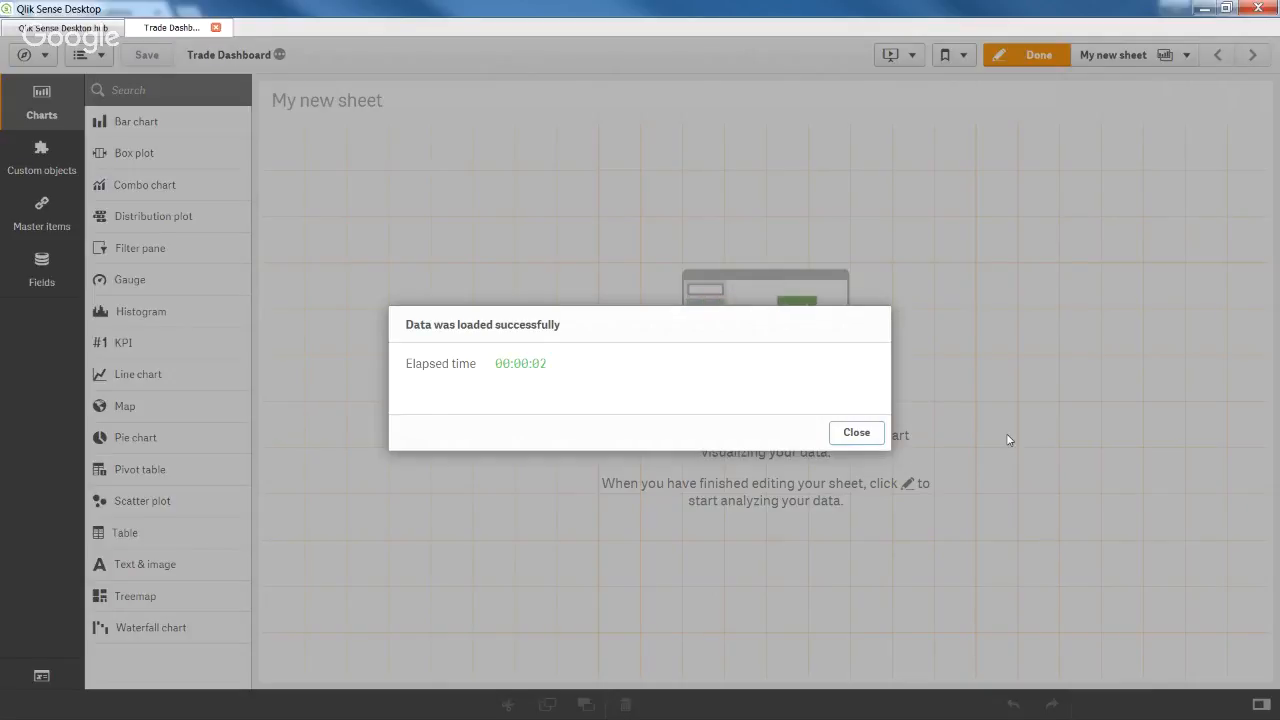
Close the 'Data was loaded successfully' confirmation.
{"action": "left_click", "coordinate": [862, 432]}
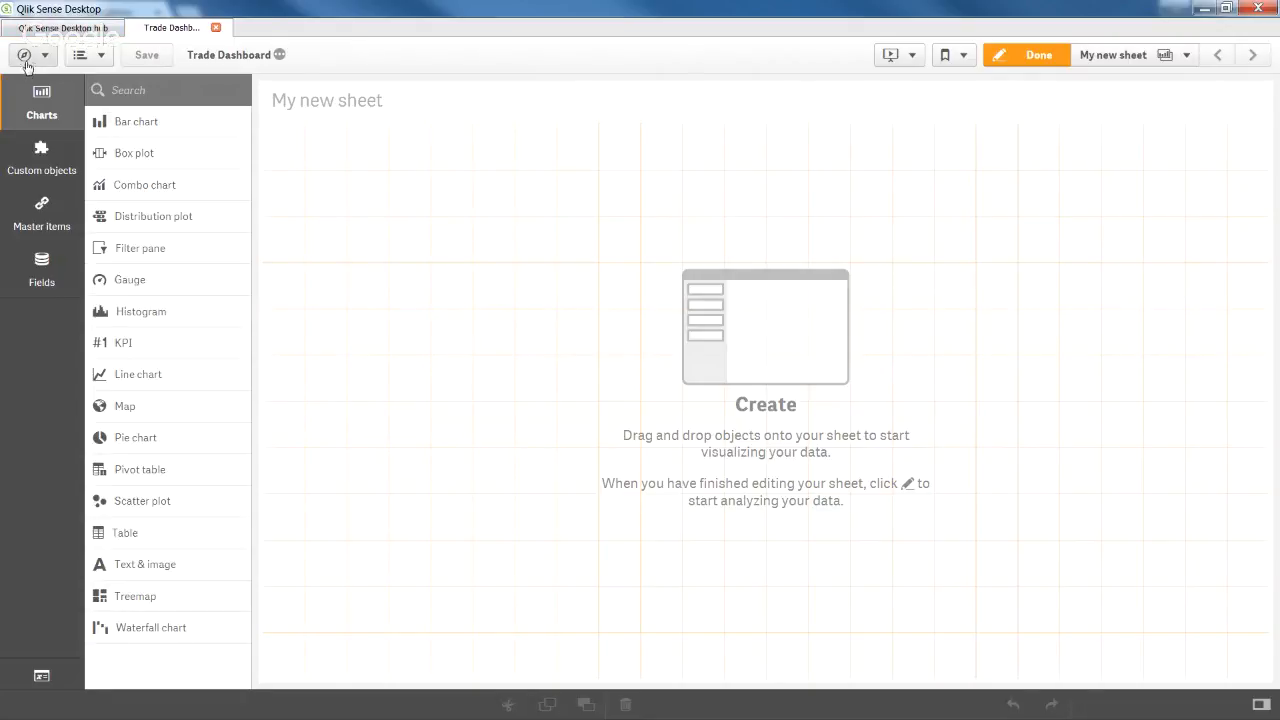
From the hub, create and open a second app named '_Test'.
{"action": "left_click", "coordinate": [68, 28]}
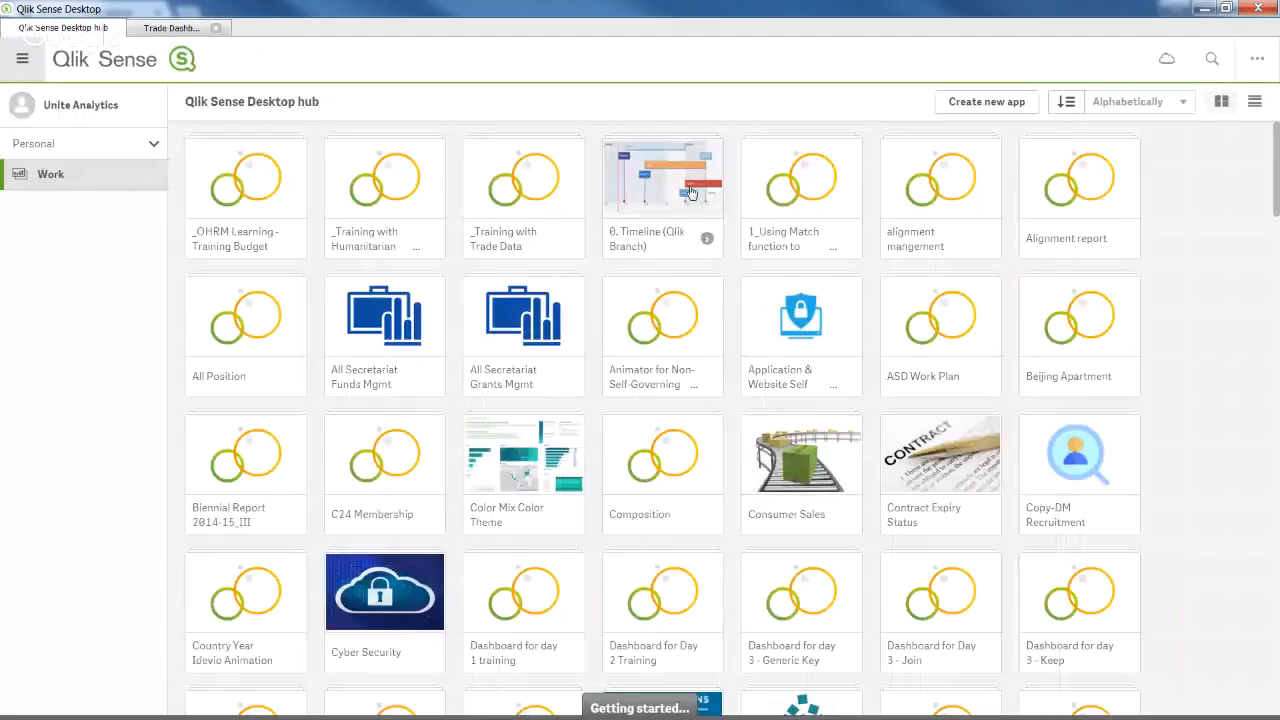
{"action": "left_click", "coordinate": [994, 108]}
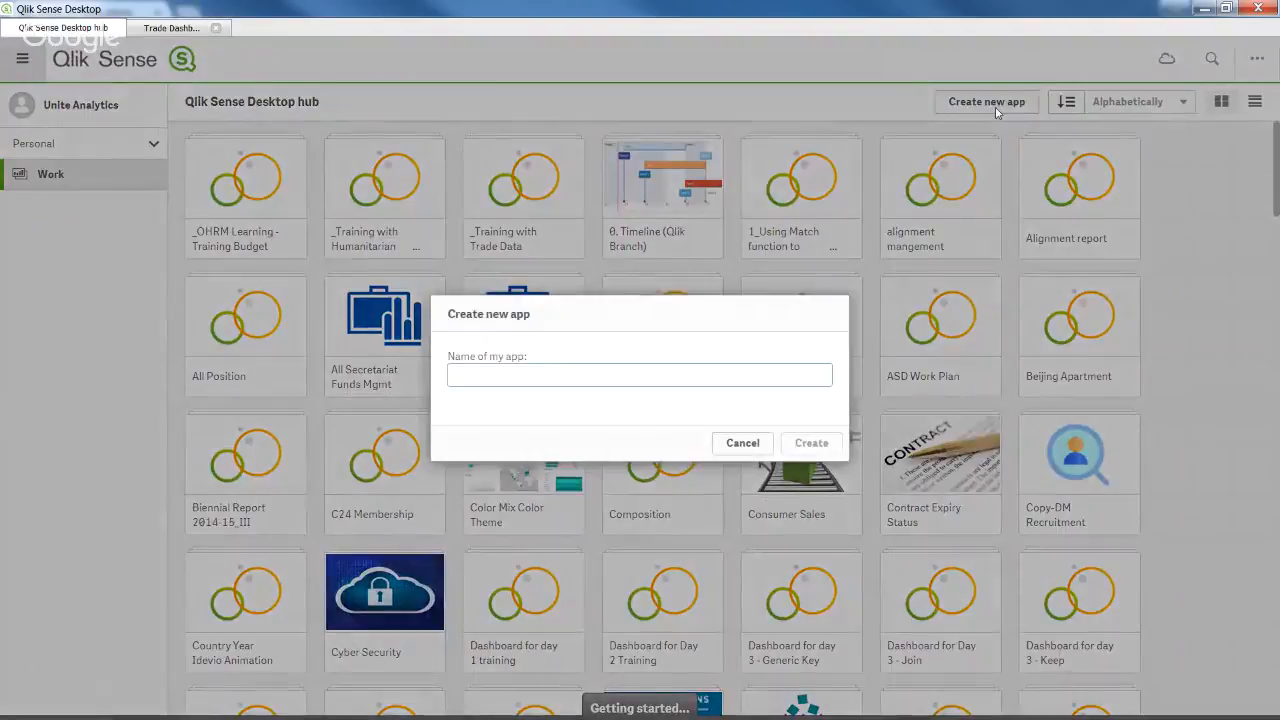
{"action": "type", "text": "_Test"}
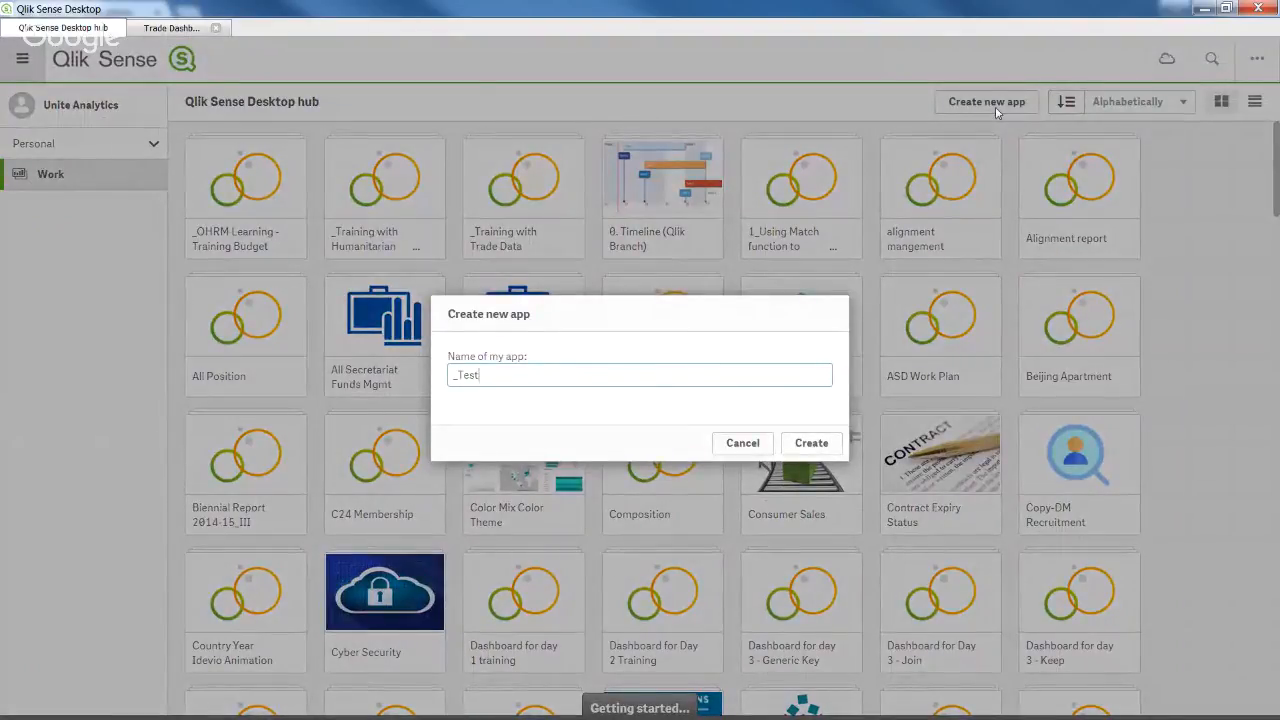
{"action": "left_click", "coordinate": [812, 443]}
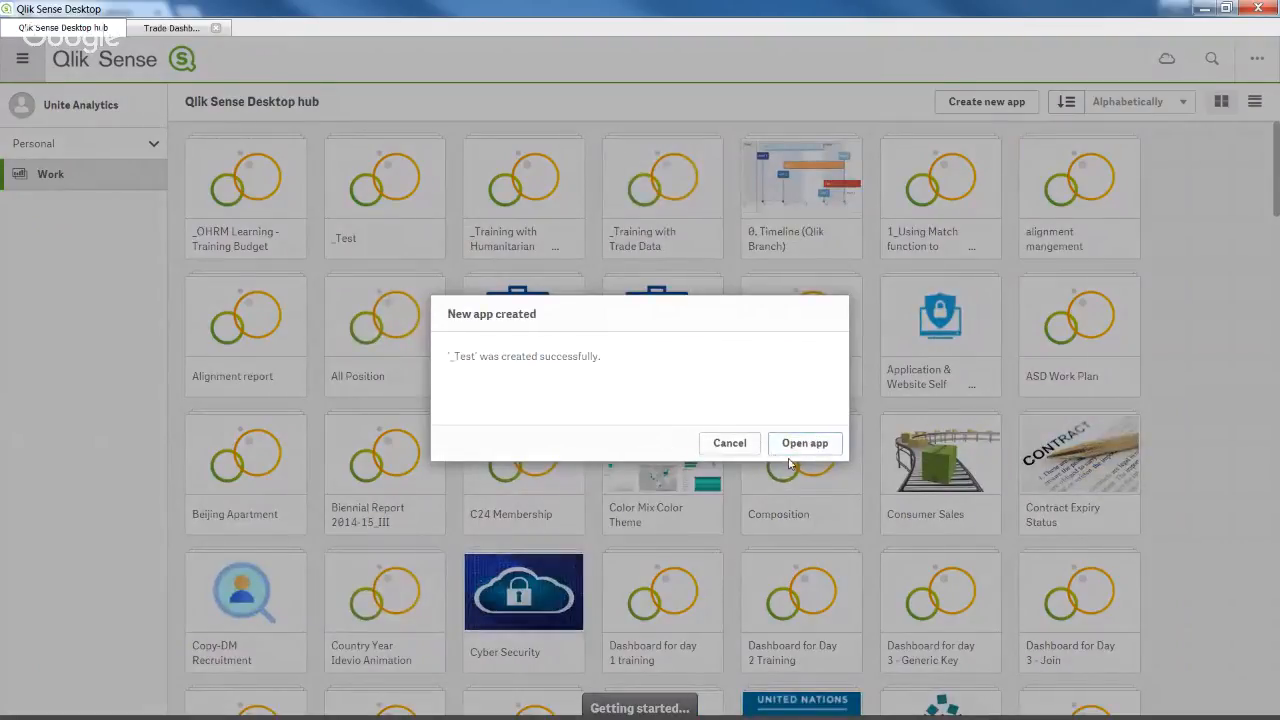
{"action": "left_click", "coordinate": [804, 446]}
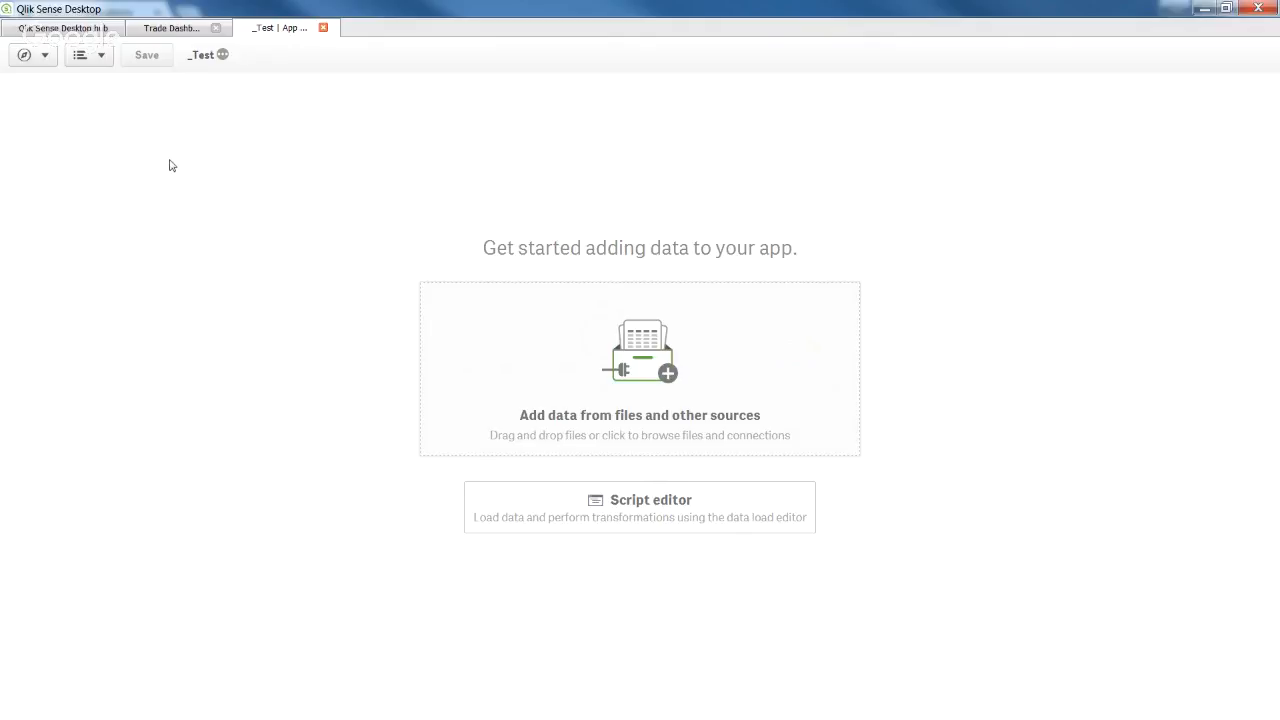
Open the Data manager and start adding a new data source.
{"action": "left_click", "coordinate": [42, 62]}
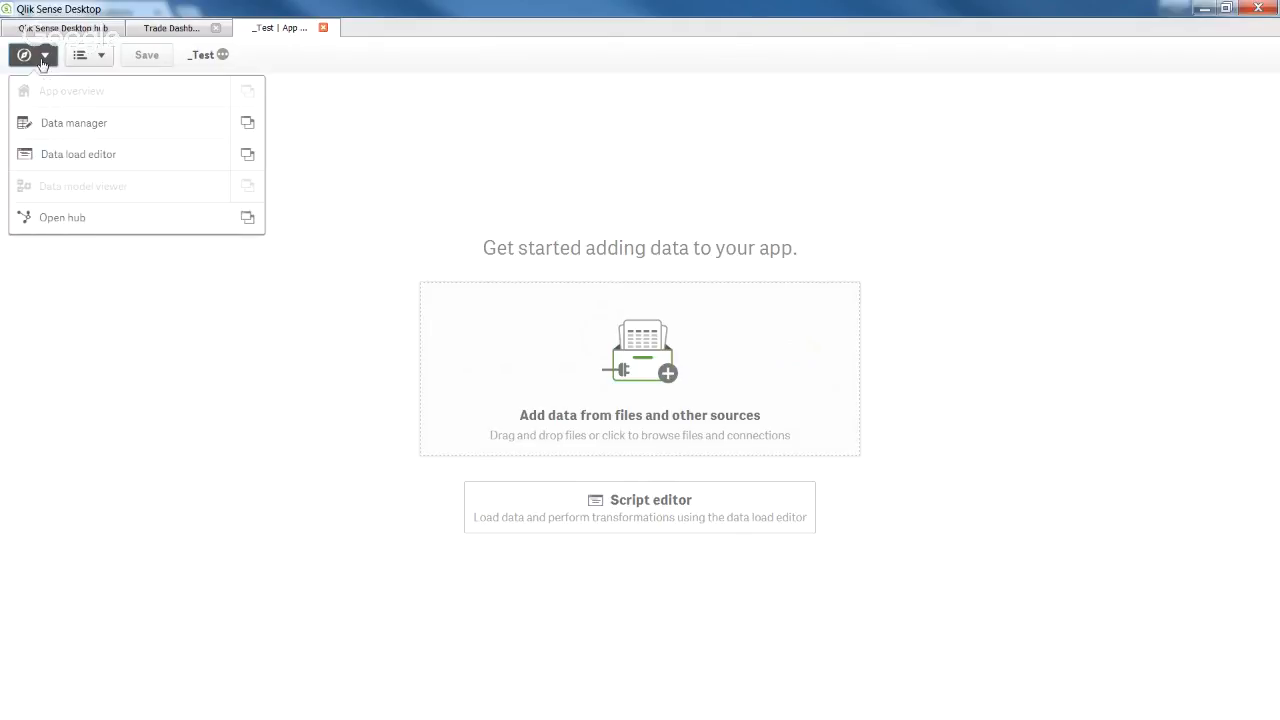
{"action": "left_click", "coordinate": [81, 132]}
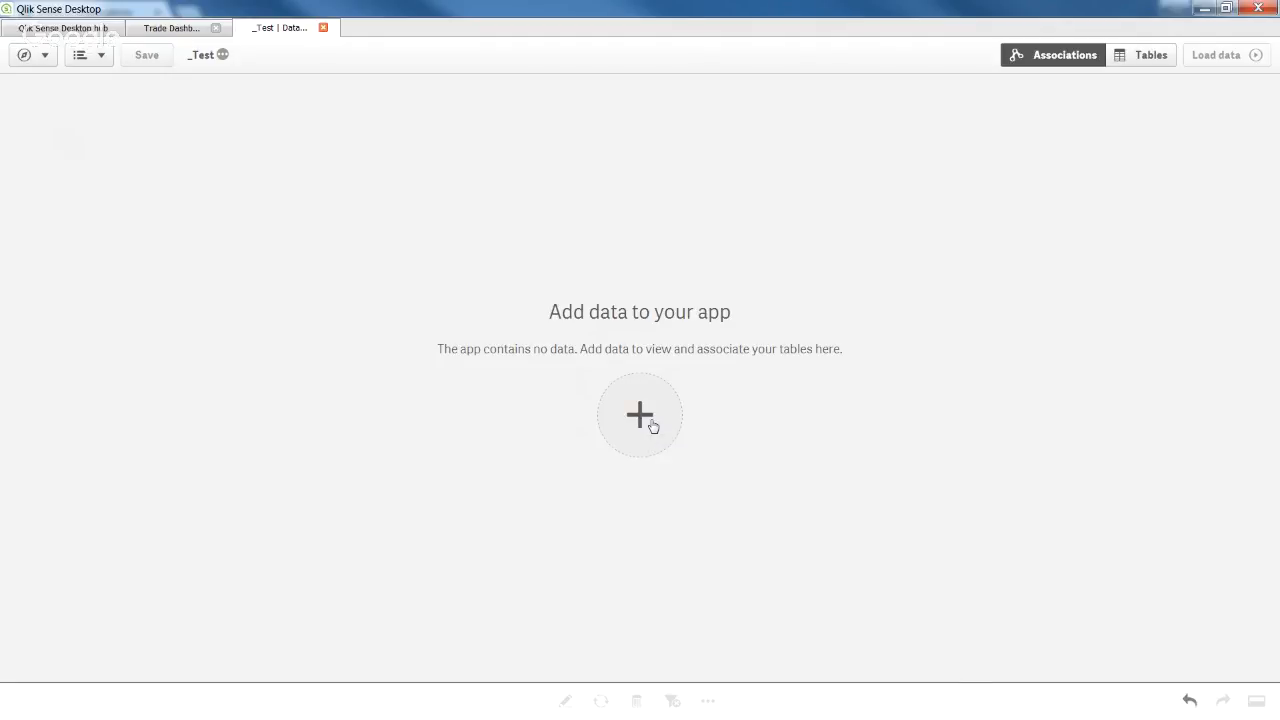
{"action": "left_click", "coordinate": [652, 426]}
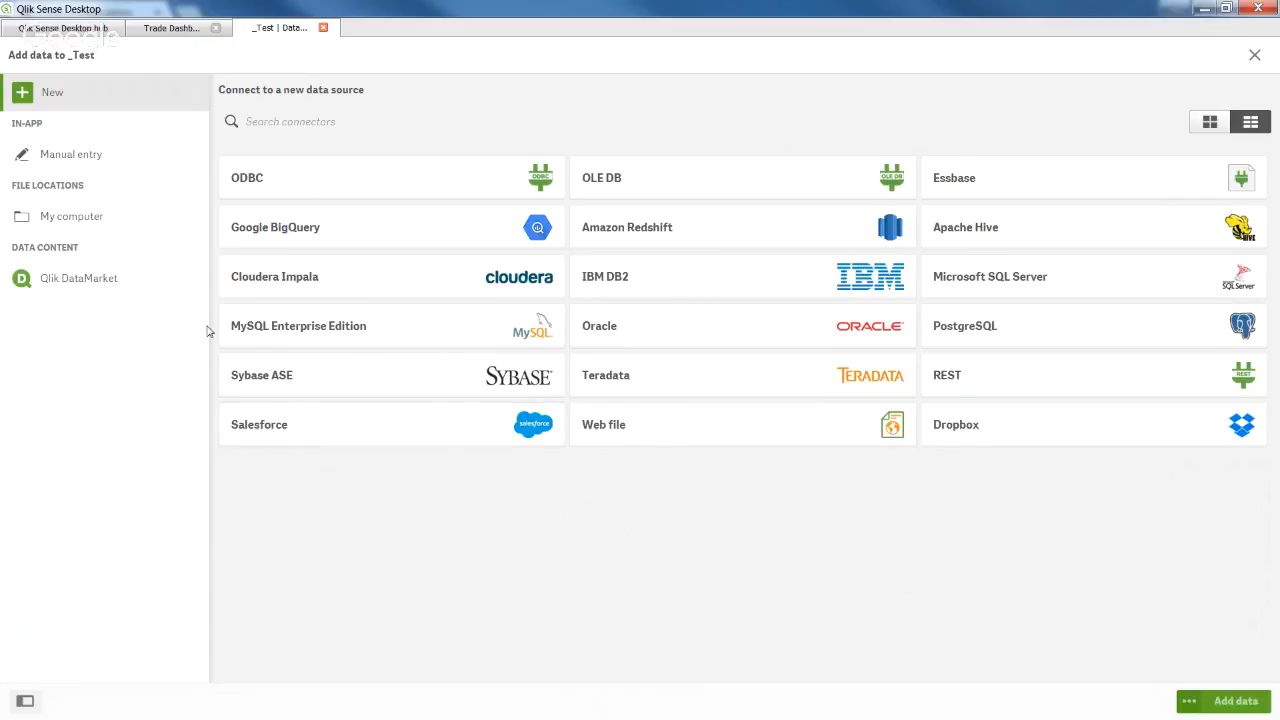
Browse My computer to C: > QlikData > _Training and select Trade Data.xlsx.
{"action": "left_click", "coordinate": [108, 228]}
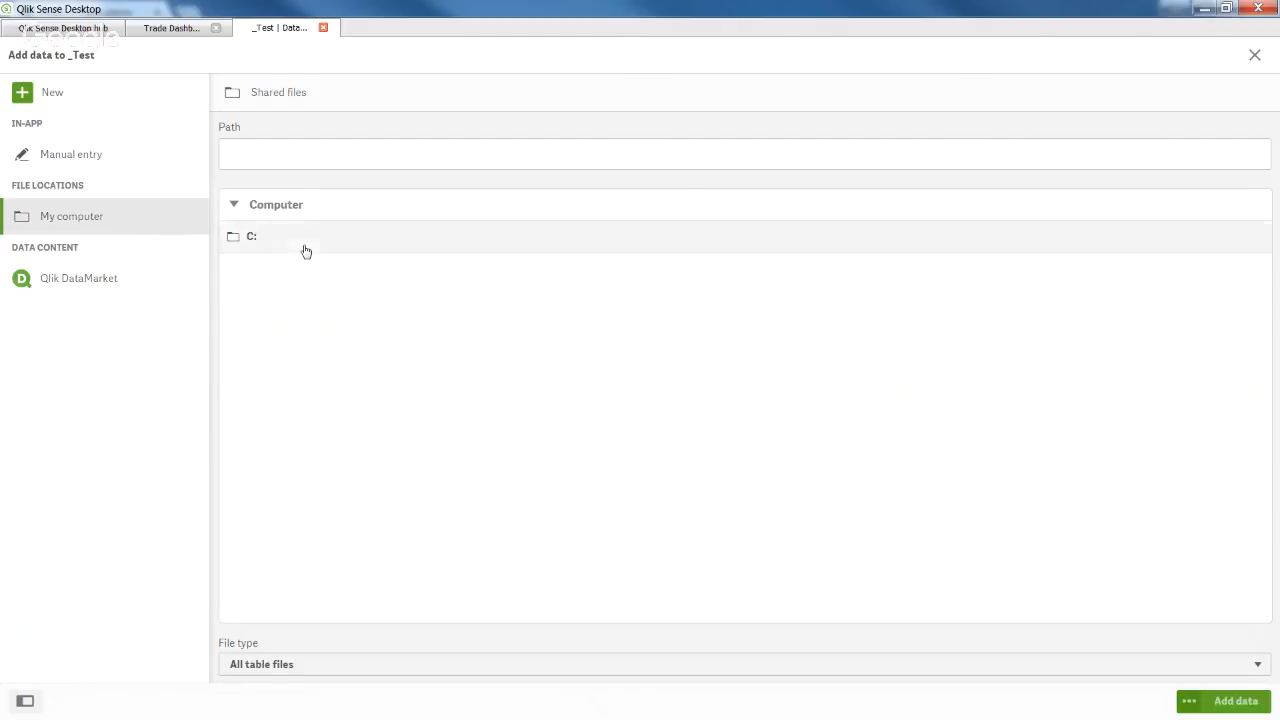
{"action": "left_click", "coordinate": [306, 247]}
{"action": "left_click", "coordinate": [317, 498]}
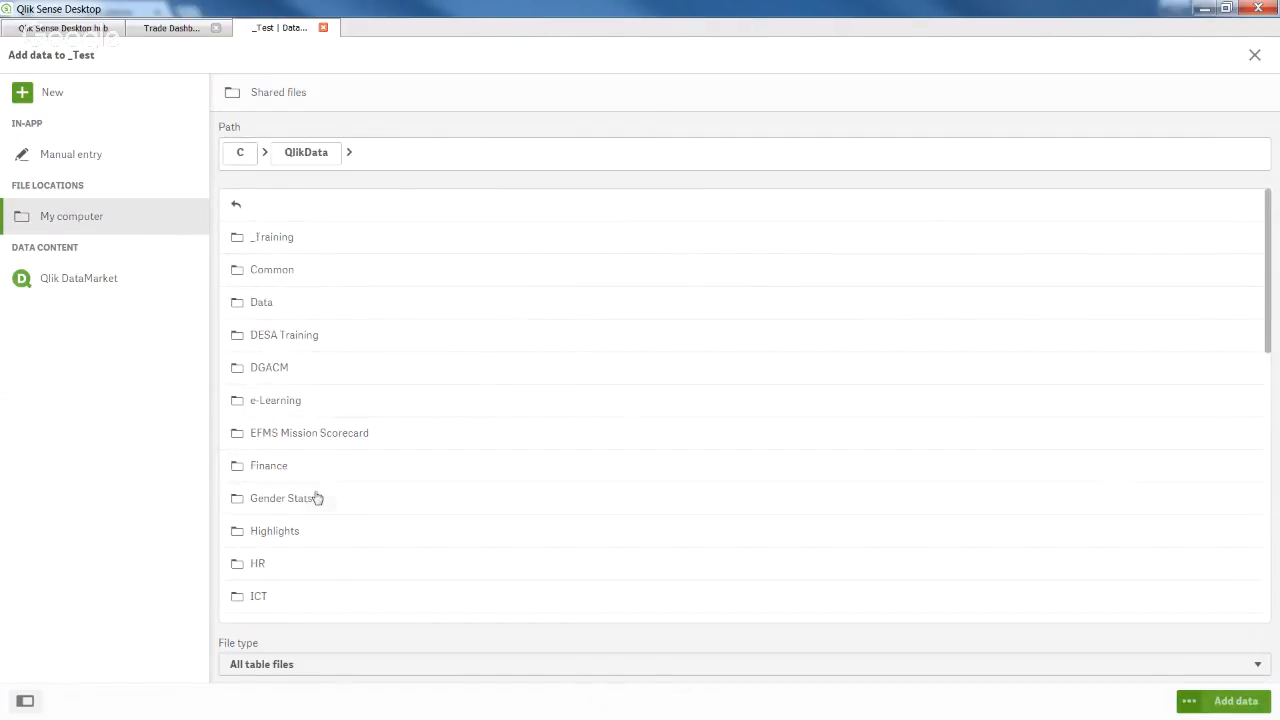
{"action": "left_click", "coordinate": [341, 250]}
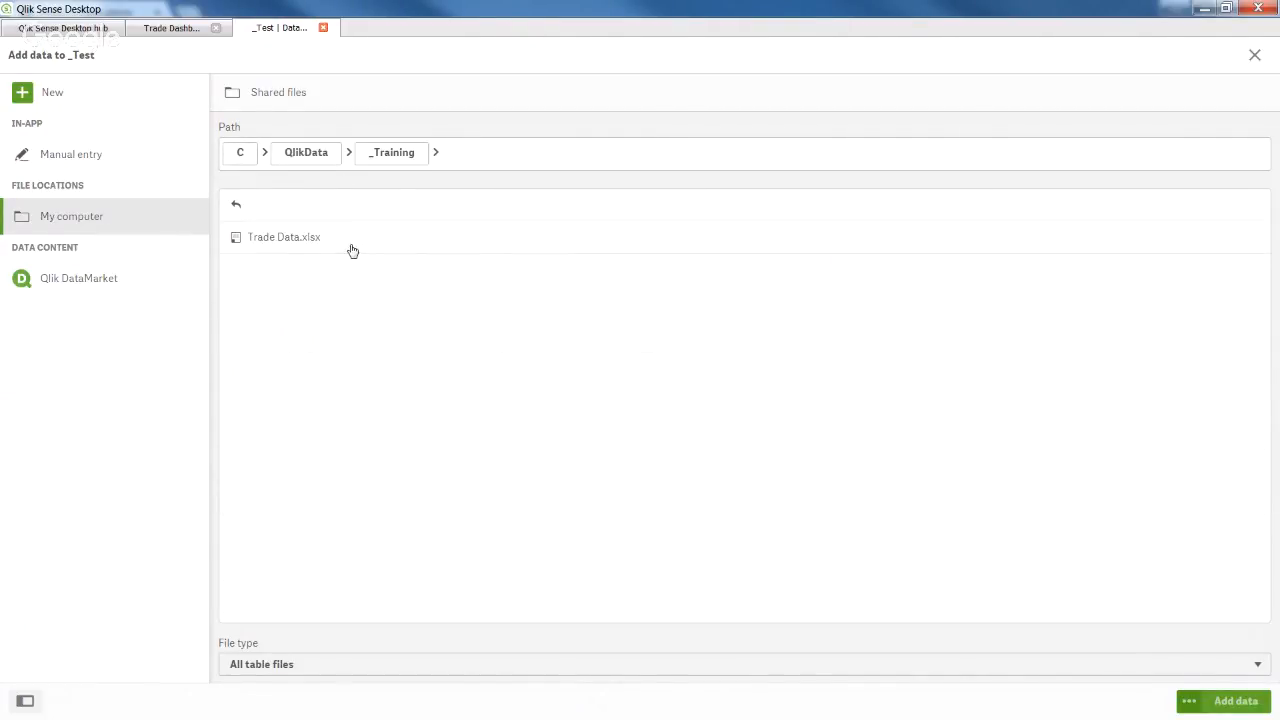
{"action": "left_click", "coordinate": [356, 240]}
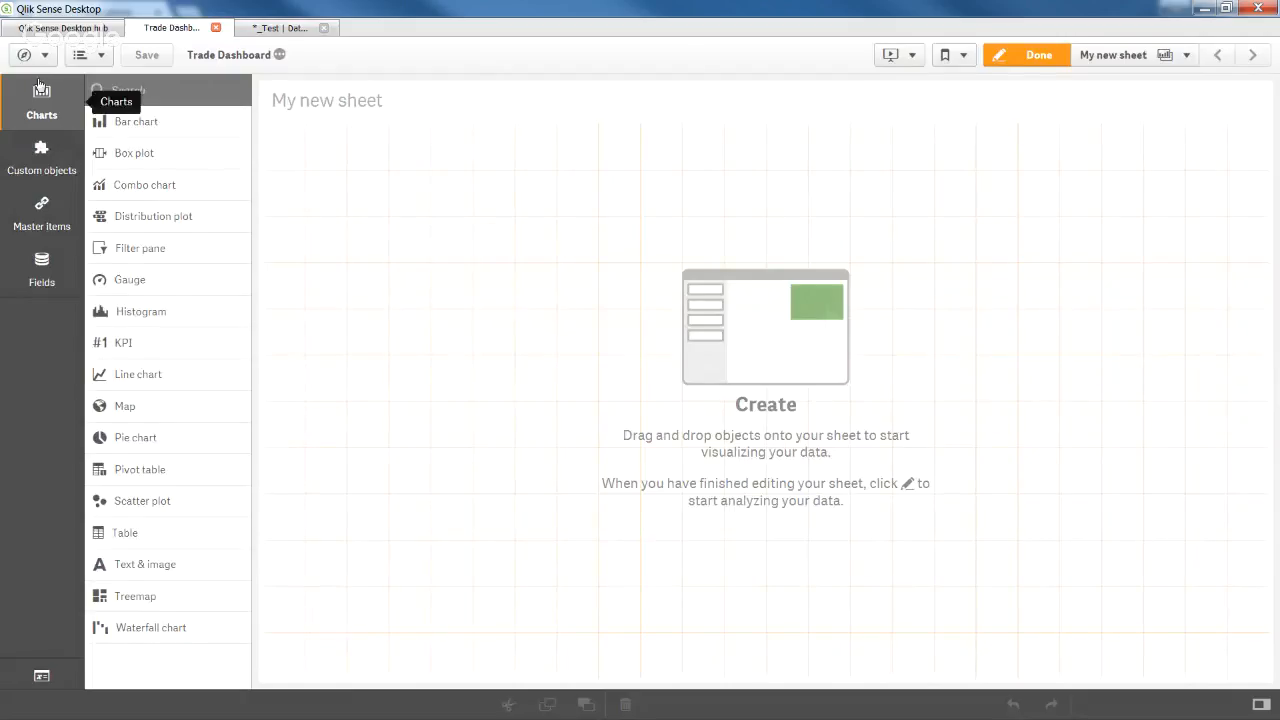
Open the data load editor and review the Auto-generated section loading Sheet1 from Trade Data.xlsx.
{"action": "left_click", "coordinate": [27, 55]}
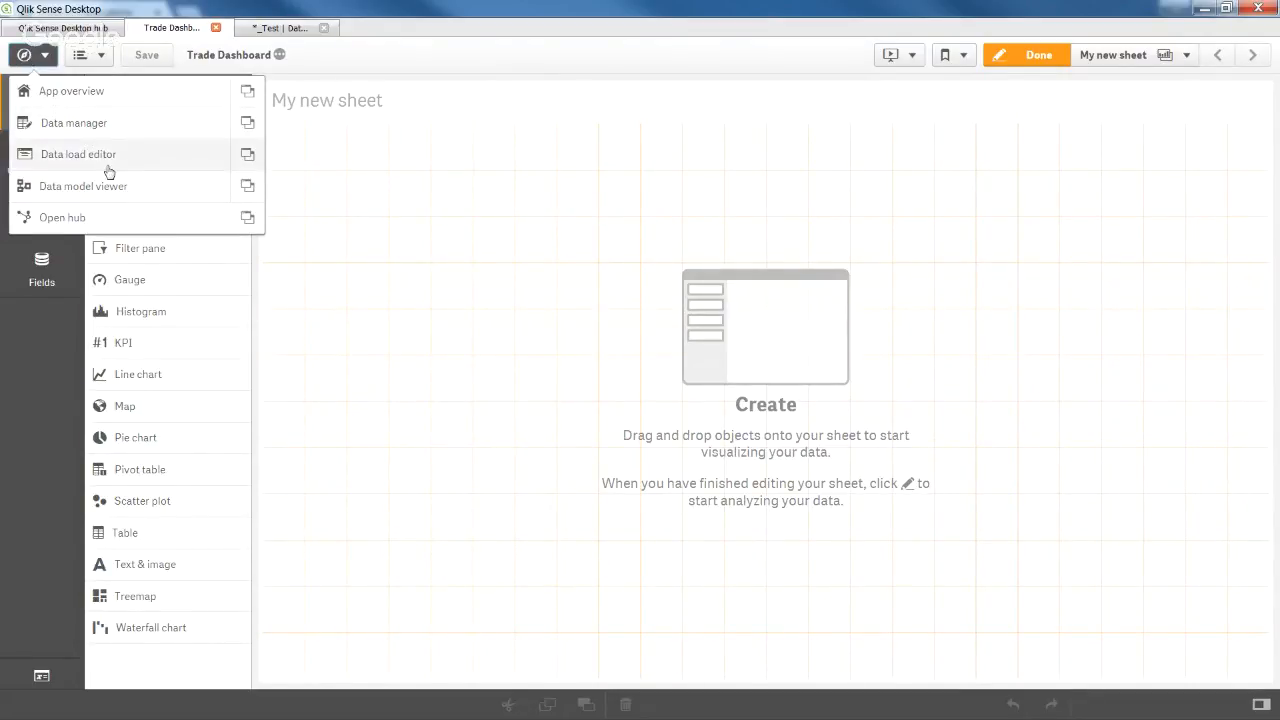
{"action": "left_click", "coordinate": [141, 165]}
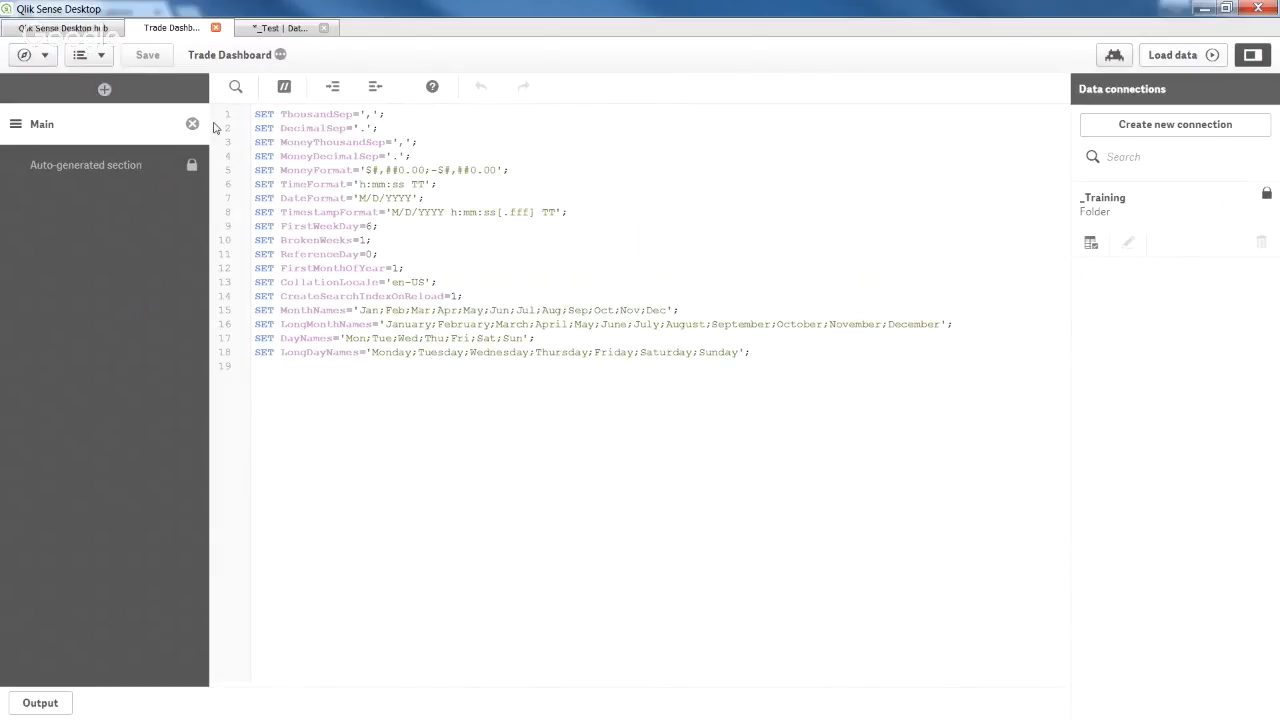
{"action": "left_click", "coordinate": [101, 168]}
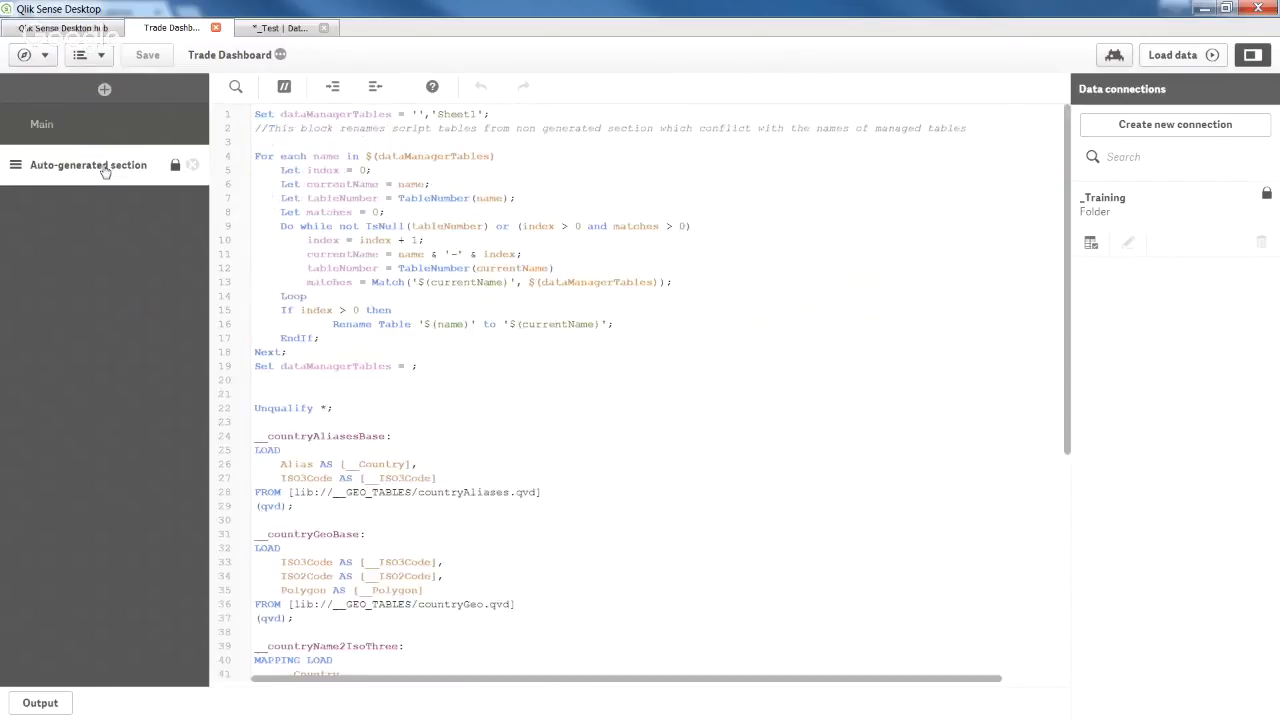
{"action": "scroll", "coordinate": [600, 381], "scroll_direction": "down", "scroll_amount": 9}
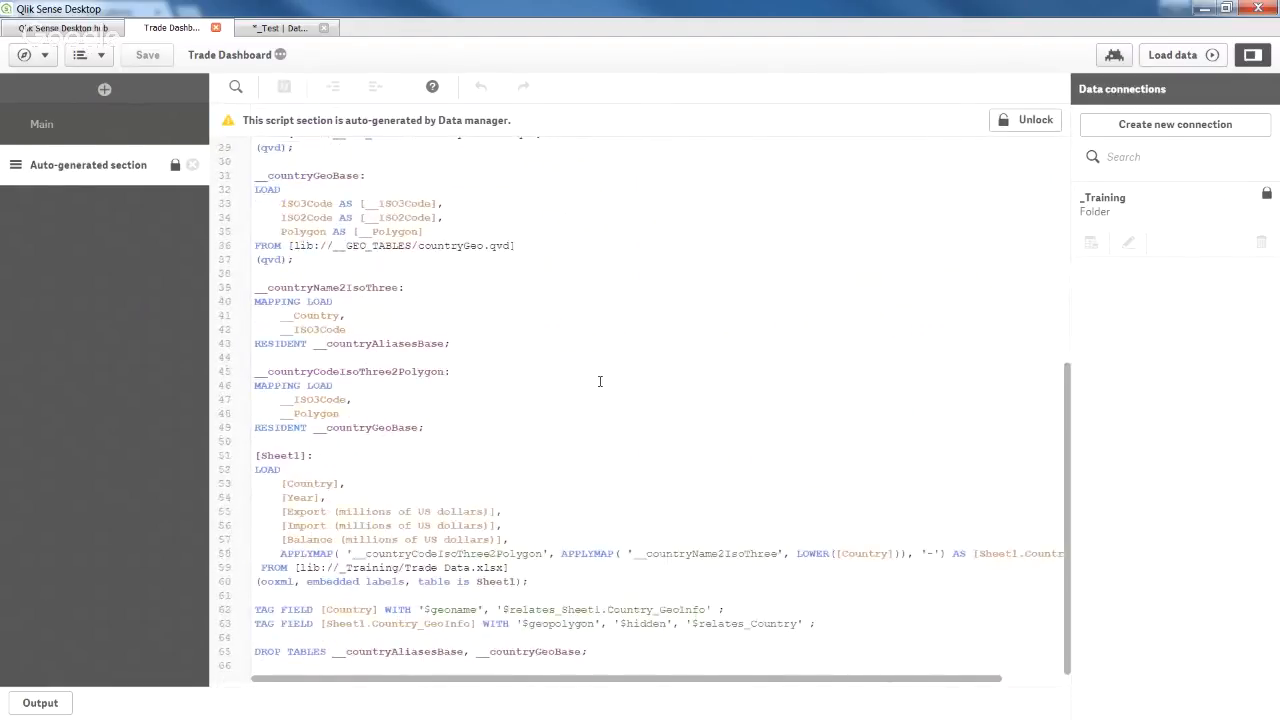
{"action": "scroll", "coordinate": [596, 381], "scroll_direction": "up", "scroll_amount": 9}
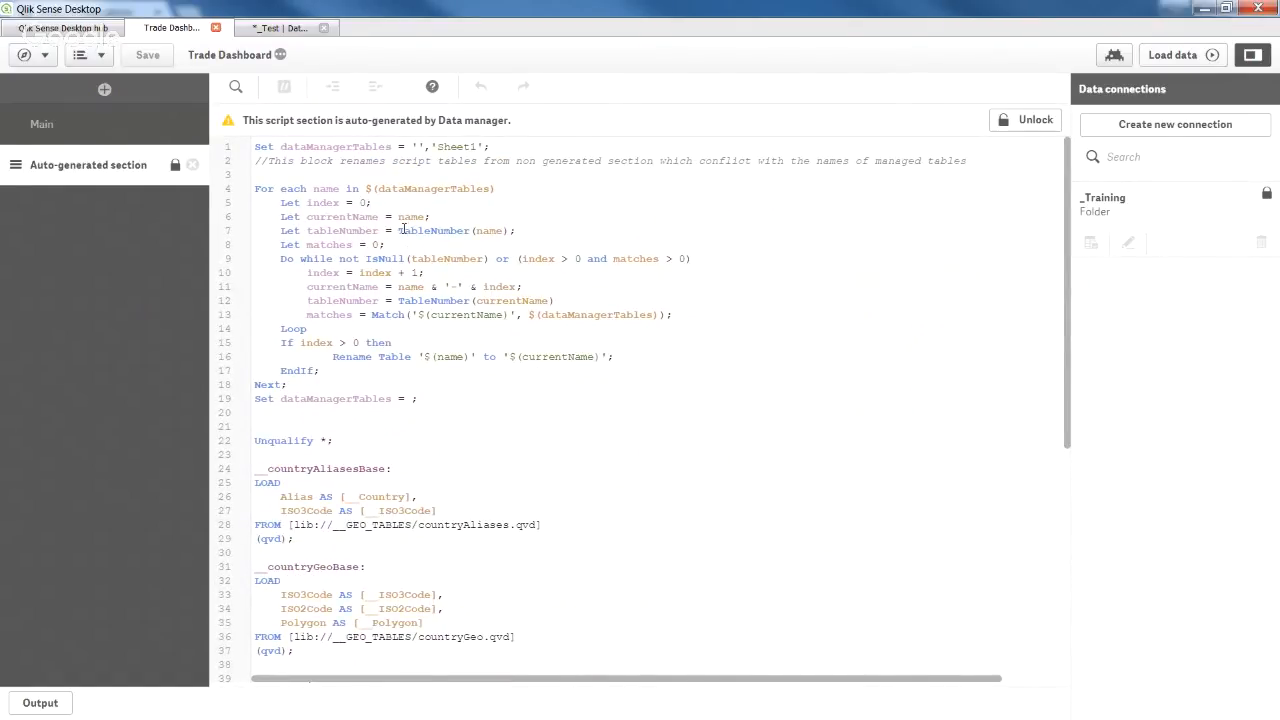
Inspect the Sheet1 table's fields and data preview in the data model viewer, then return to the overview.
{"action": "left_click", "coordinate": [40, 58]}
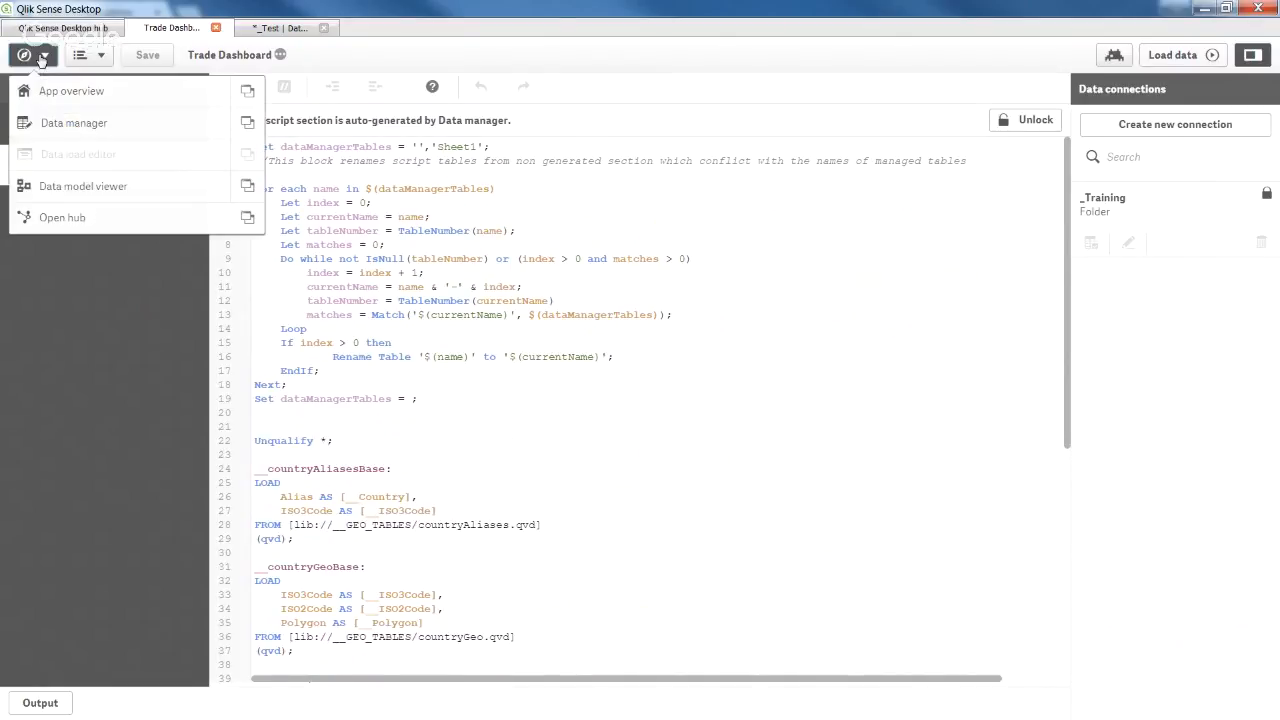
{"action": "left_click", "coordinate": [79, 190]}
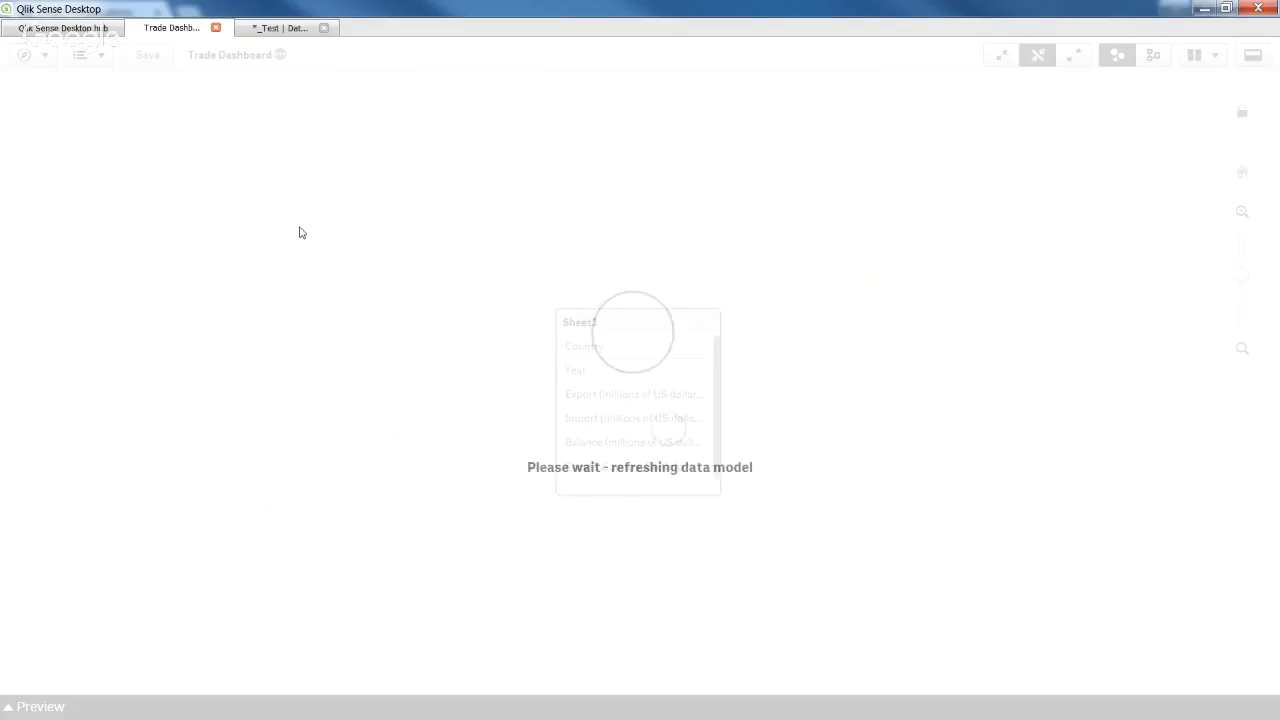
{"action": "left_click", "coordinate": [580, 328]}
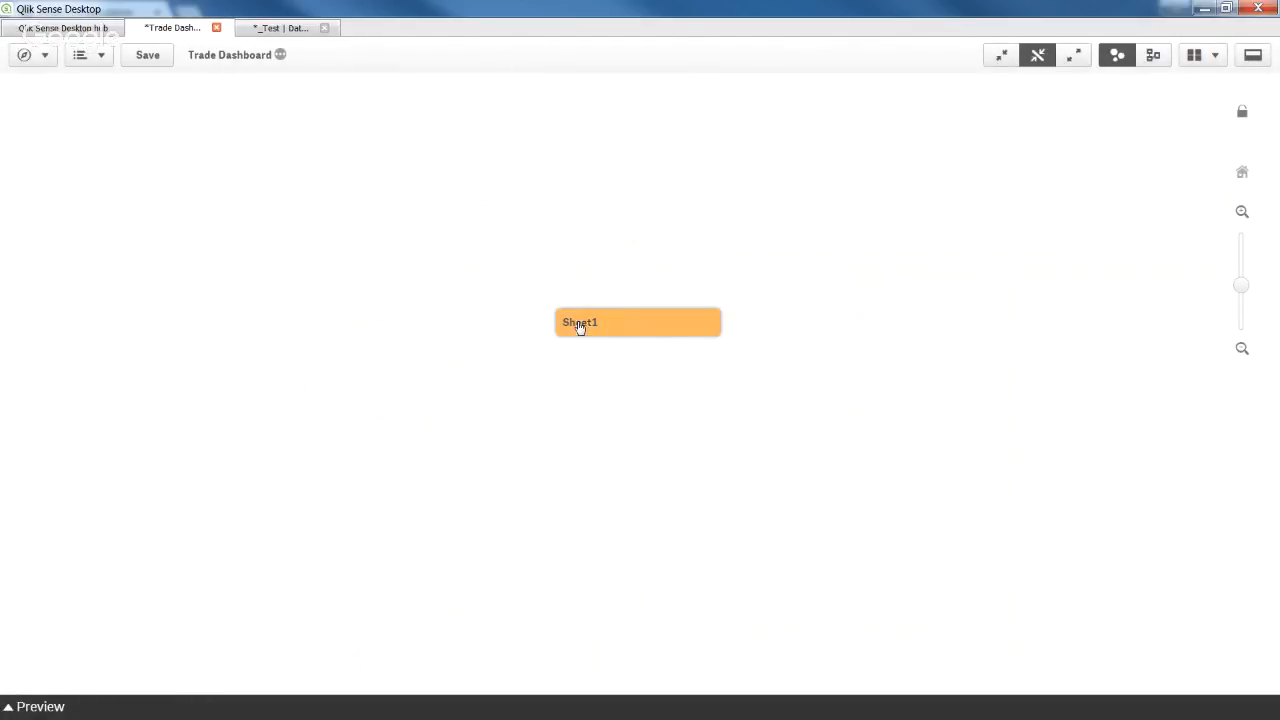
{"action": "left_click", "coordinate": [1080, 58]}
{"action": "left_click", "coordinate": [1260, 57]}
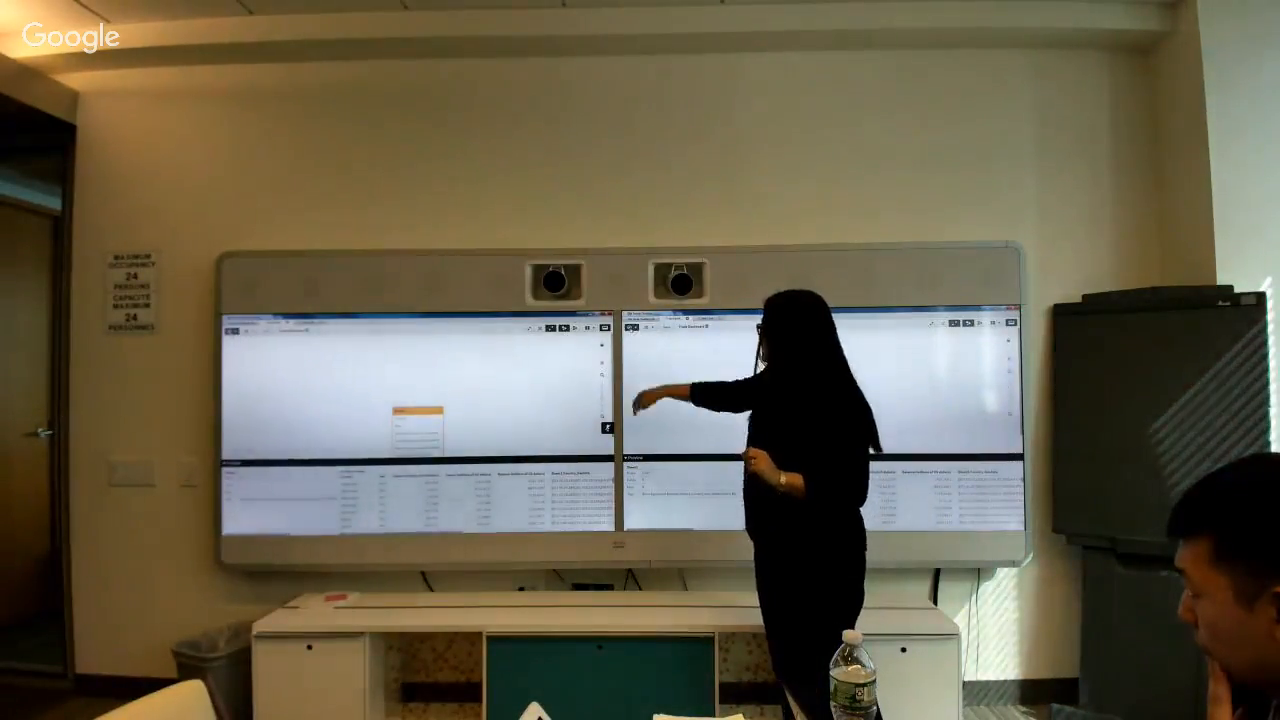
{"action": "left_click", "coordinate": [637, 338]}
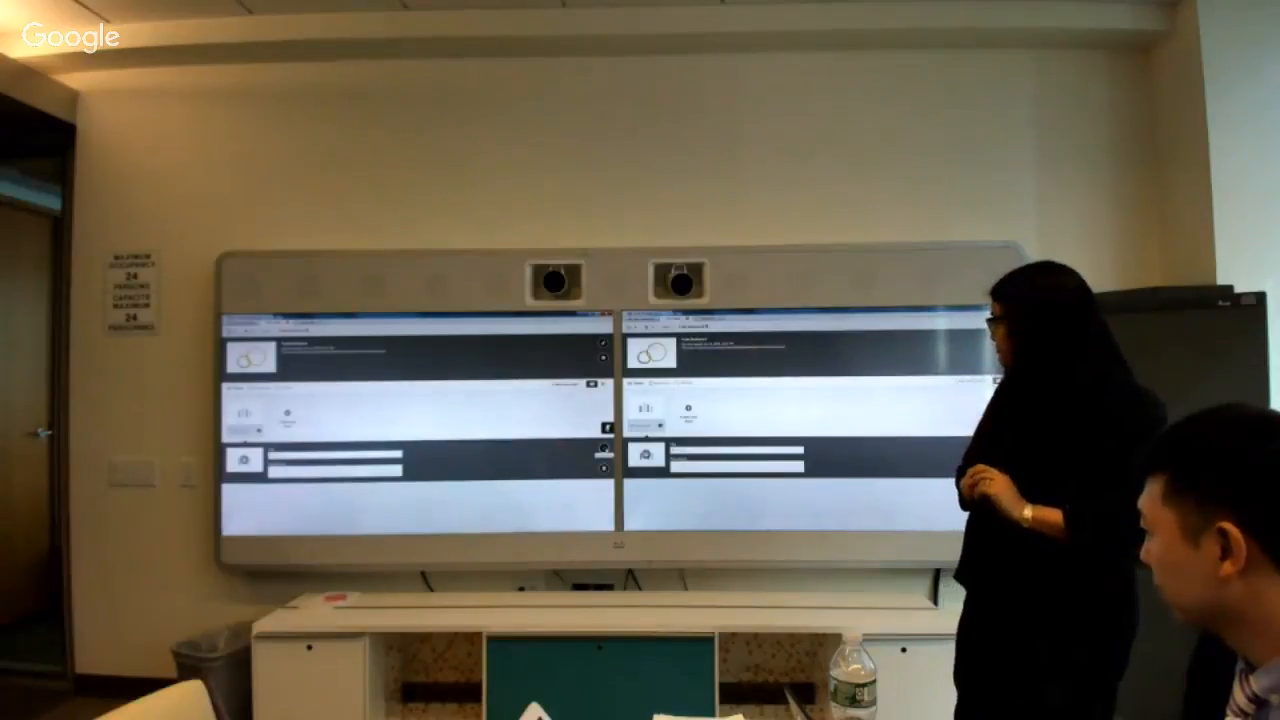
Close the new sheet's details, open the sheet, and put it into edit mode.
{"action": "left_click", "coordinate": [604, 449]}
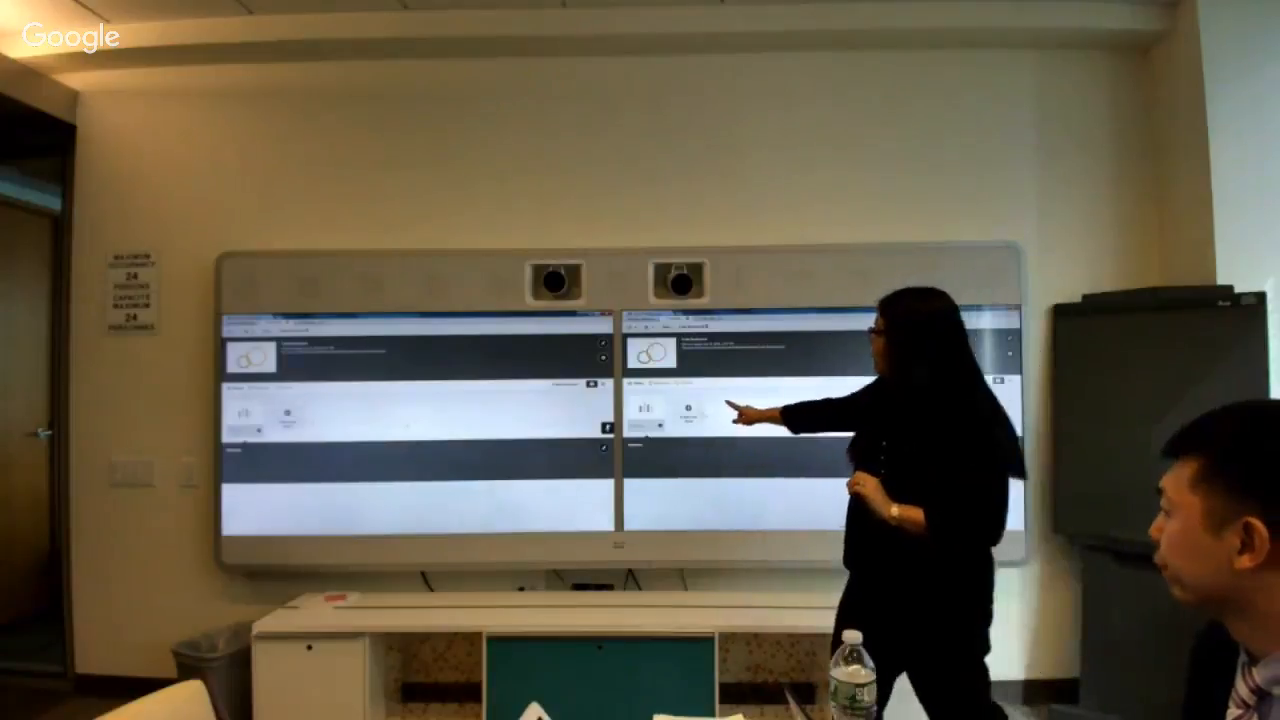
{"action": "left_click", "coordinate": [249, 411]}
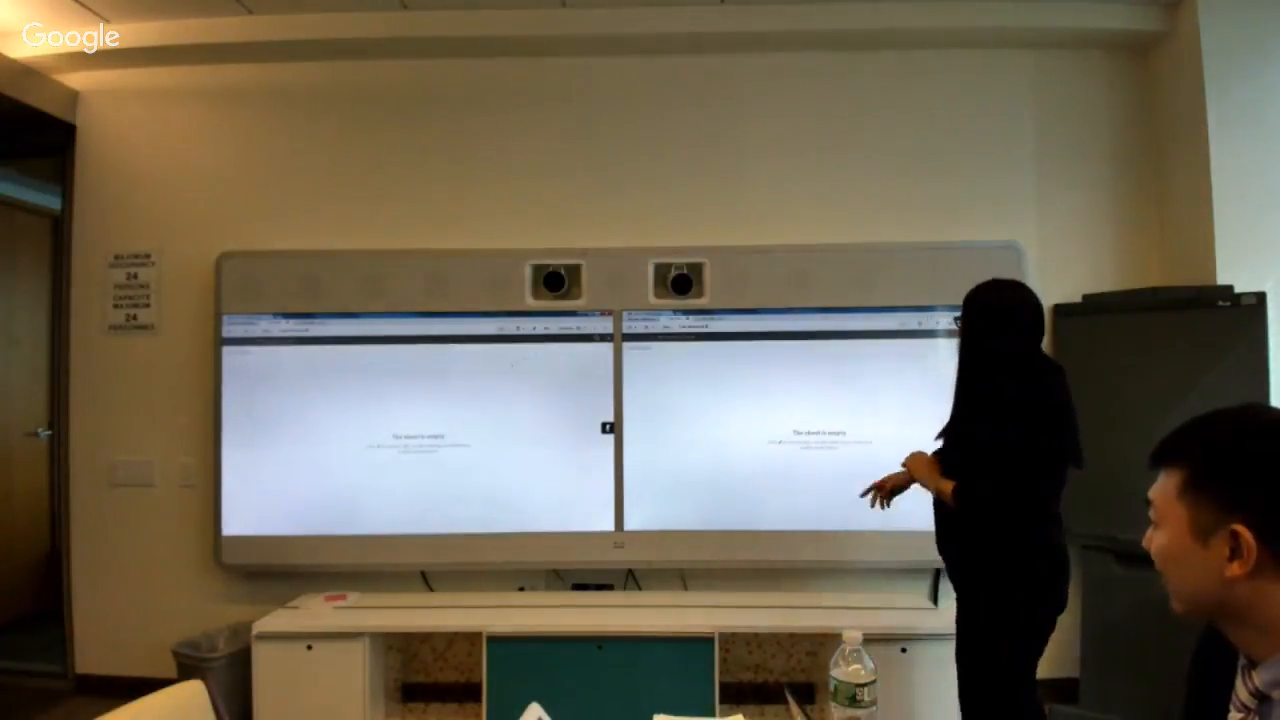
{"action": "left_click", "coordinate": [546, 329]}
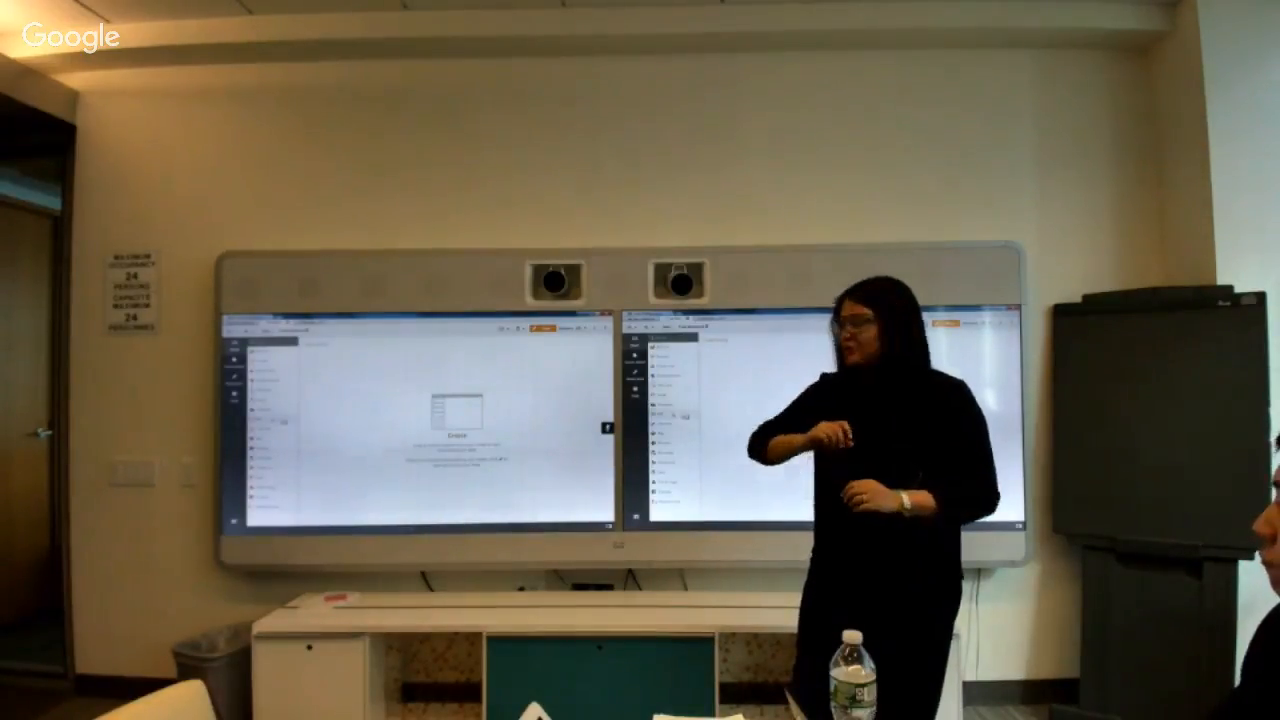
Add a shortened KPI to the sheet with measure Count(Country), showing 1.25k.
{"action": "left_click_drag", "start_coordinate": [272, 420], "coordinate": [358, 386]}
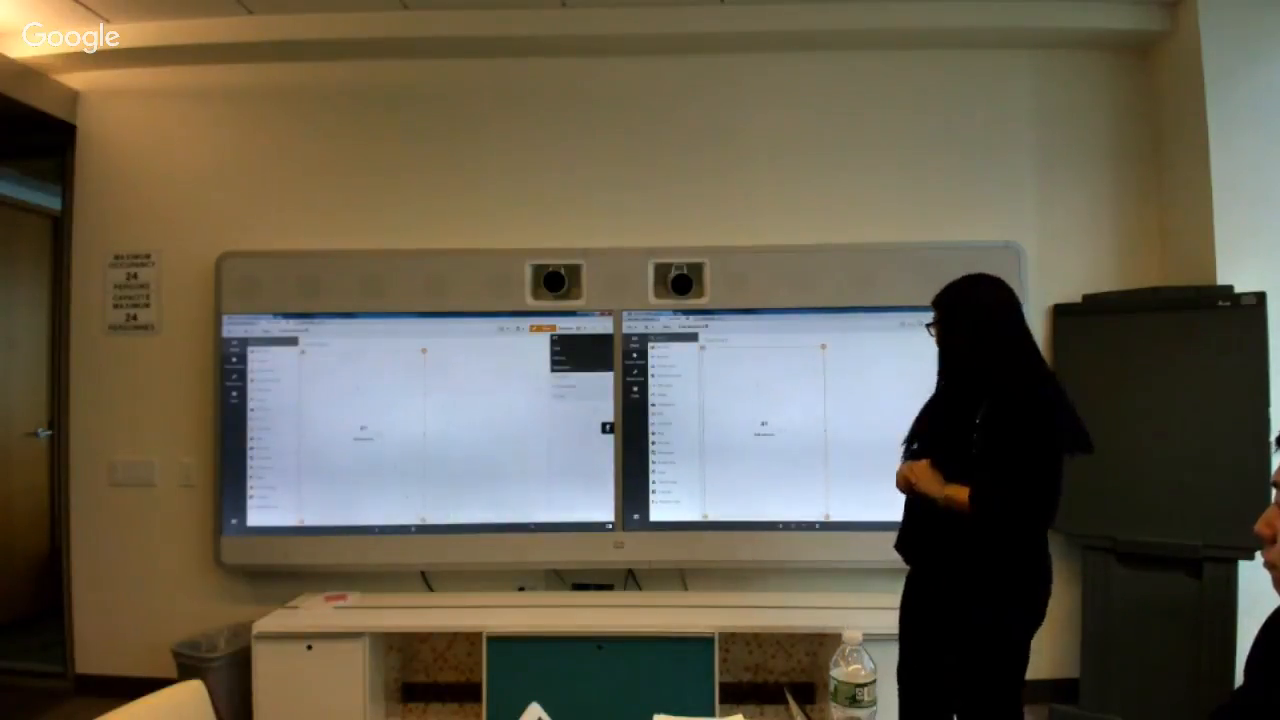
{"action": "left_click_drag", "start_coordinate": [364, 521], "coordinate": [364, 505]}
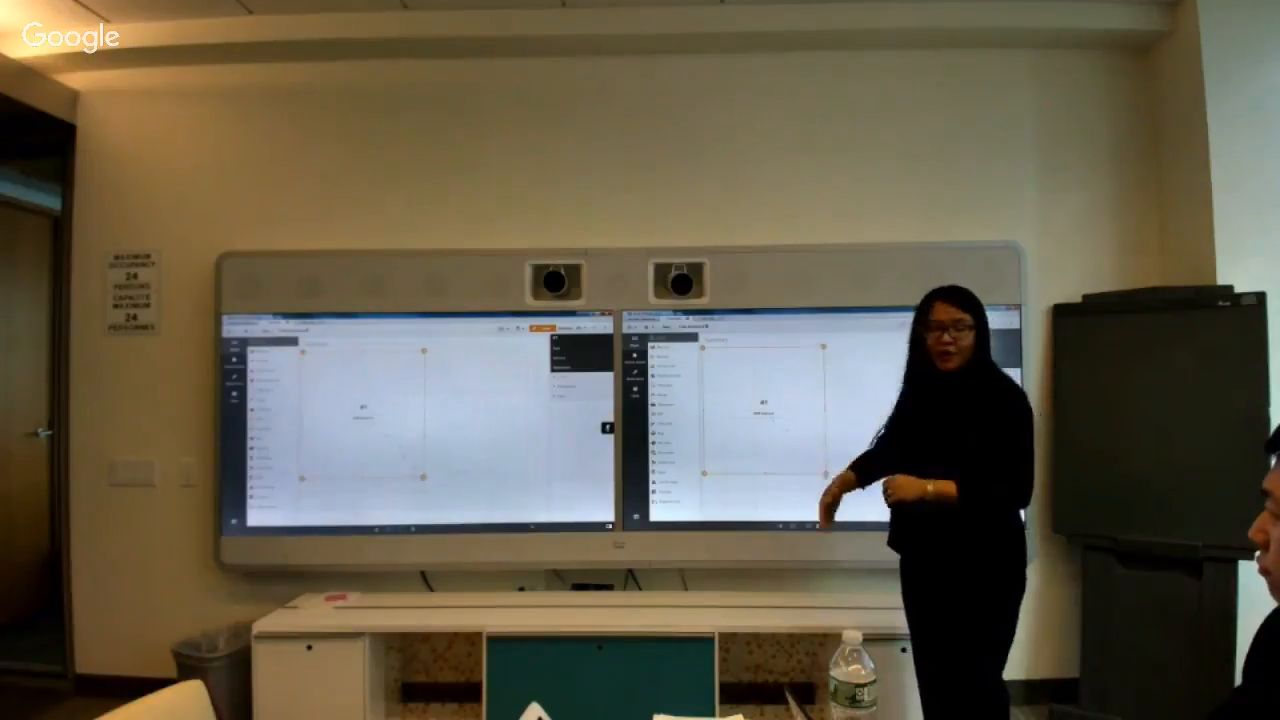
{"action": "left_click_drag", "start_coordinate": [423, 478], "coordinate": [424, 436]}
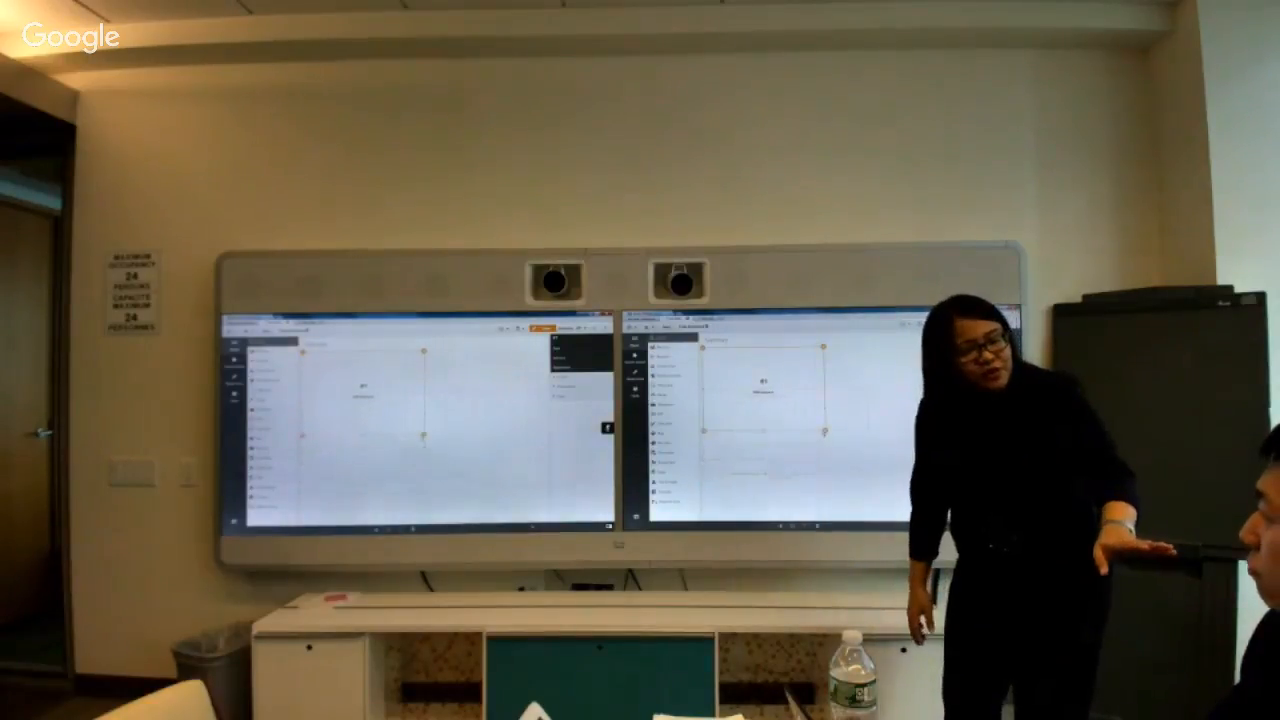
{"action": "left_click", "coordinate": [770, 395]}
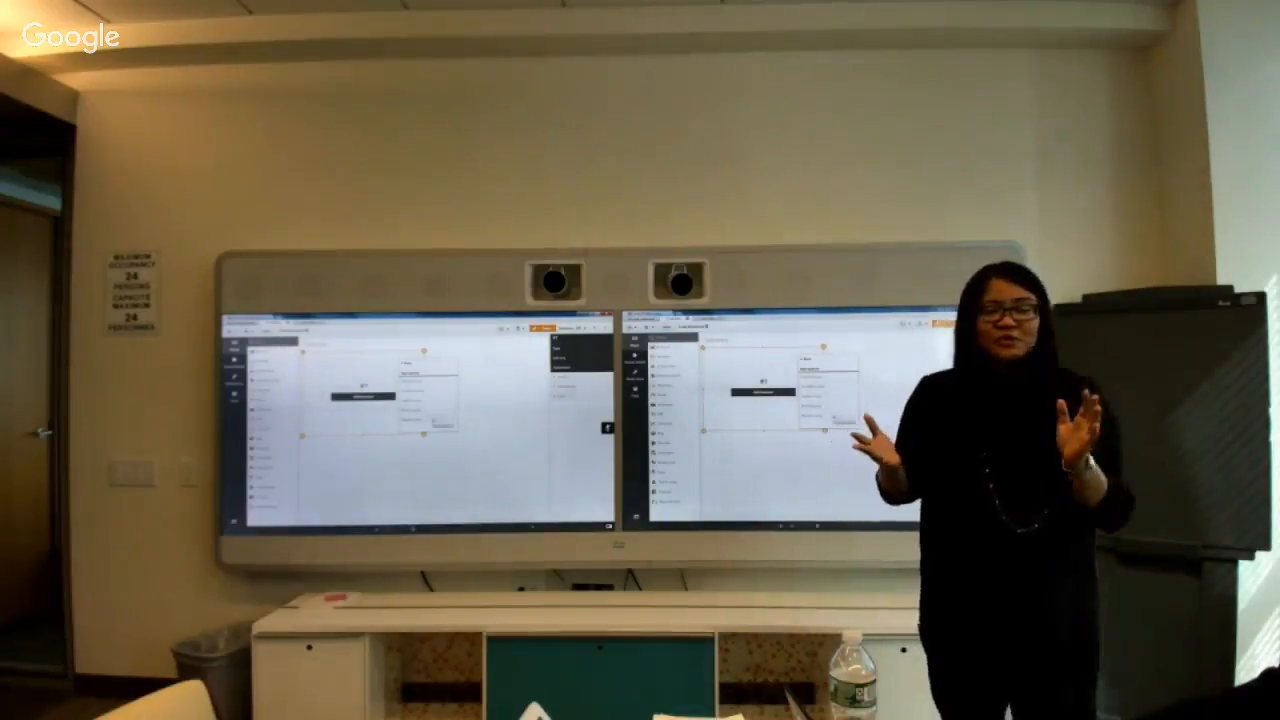
{"action": "left_click", "coordinate": [839, 388]}
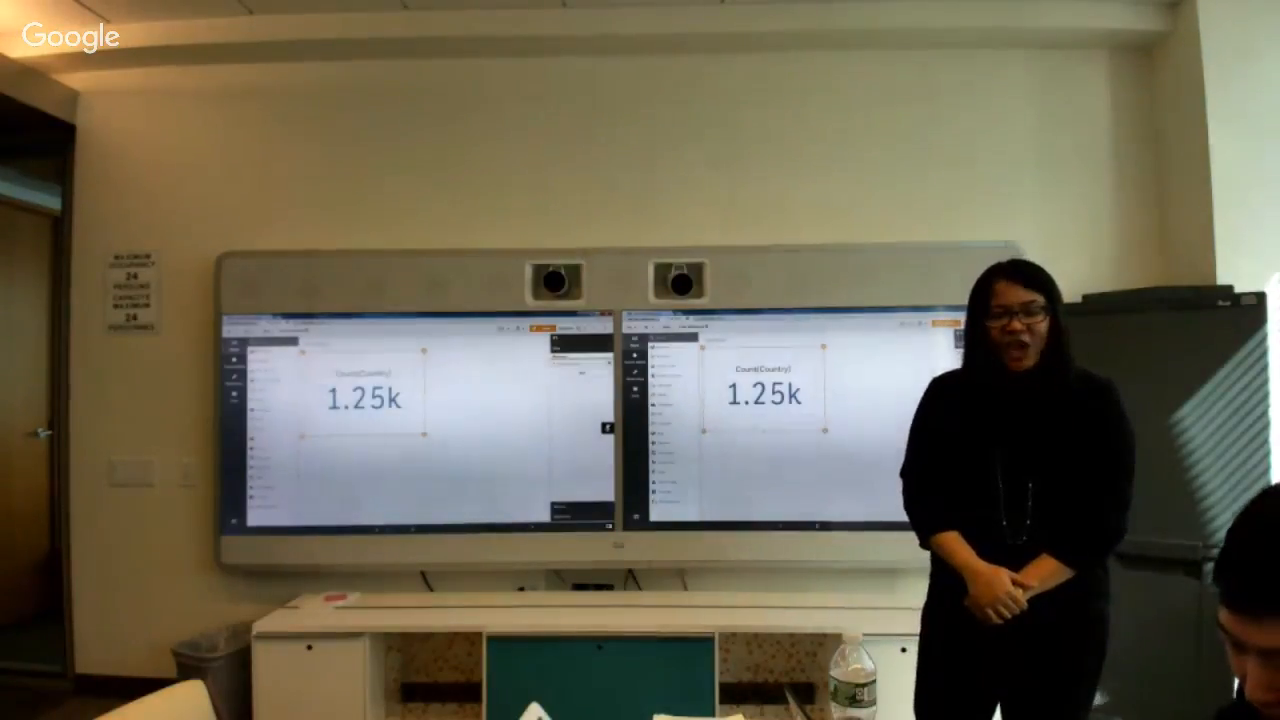
{"action": "key", "text": "alt+Tab"}
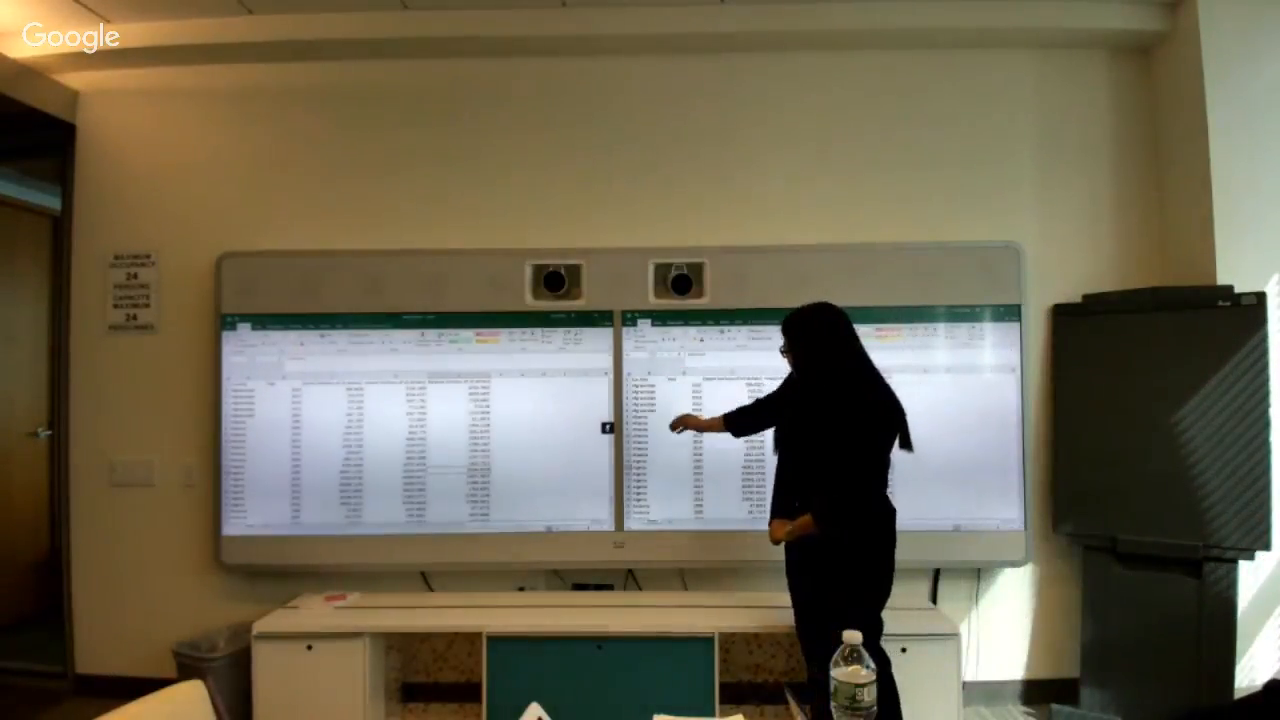
{"action": "left_click_drag", "start_coordinate": [650, 417], "coordinate": [650, 449]}
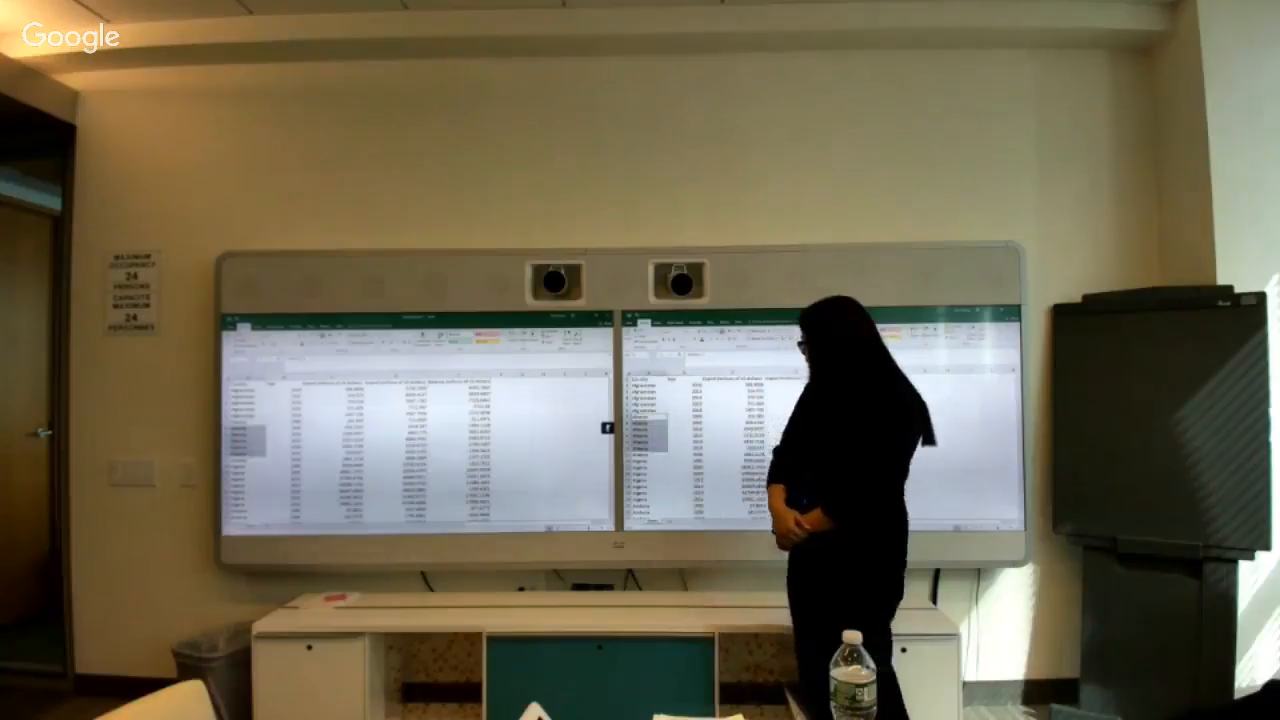
{"action": "left_click", "coordinate": [735, 449]}
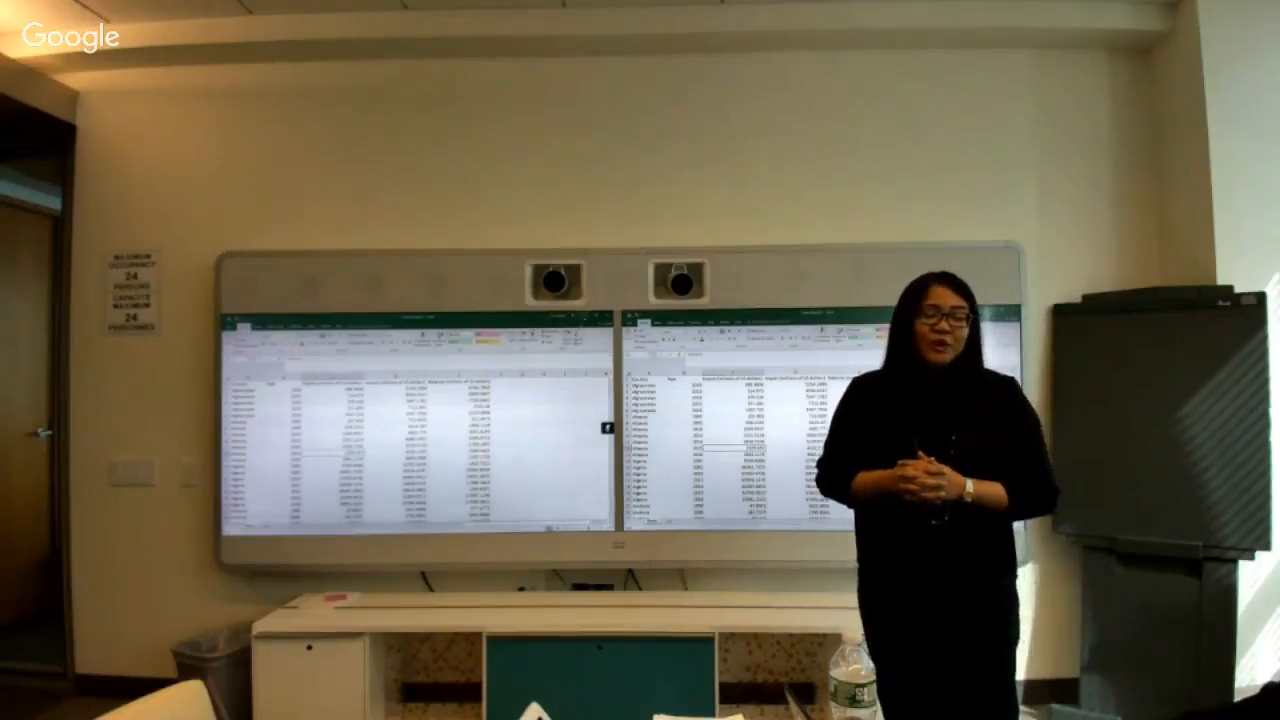
{"action": "key", "text": "alt+Tab"}
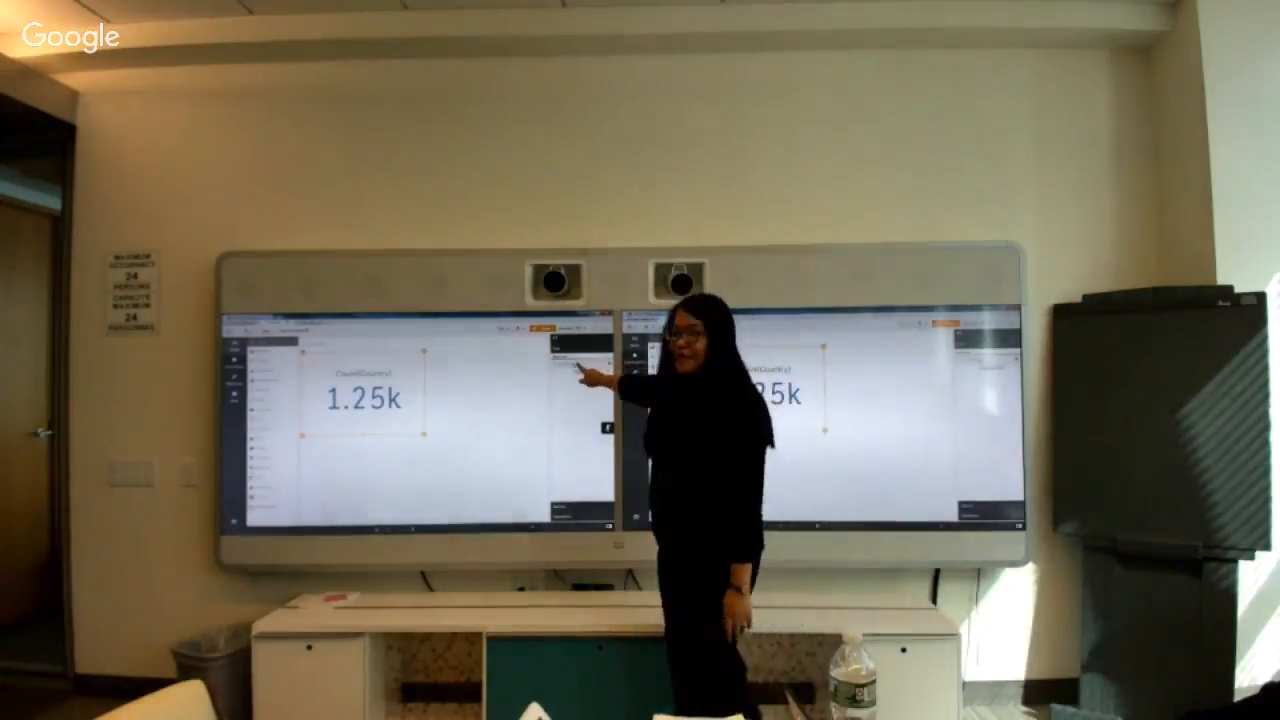
Change the KPI measure to Count(distinct Country) so it shows 183 instead of 1.25k.
{"action": "left_click", "coordinate": [575, 365]}
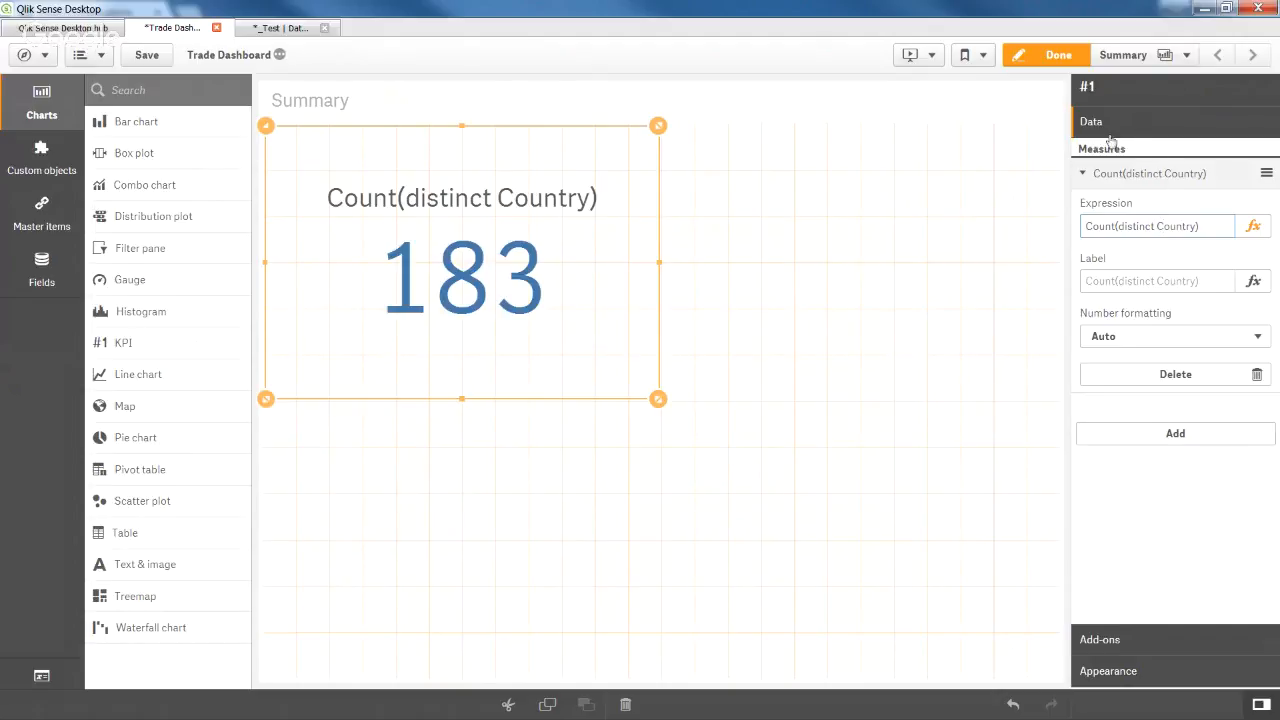
{"action": "left_click", "coordinate": [1106, 279]}
Label the first KPI 'Country' and place a second, empty KPI beside it.
{"action": "left_click", "coordinate": [1150, 276]}
{"action": "type", "text": "Country"}
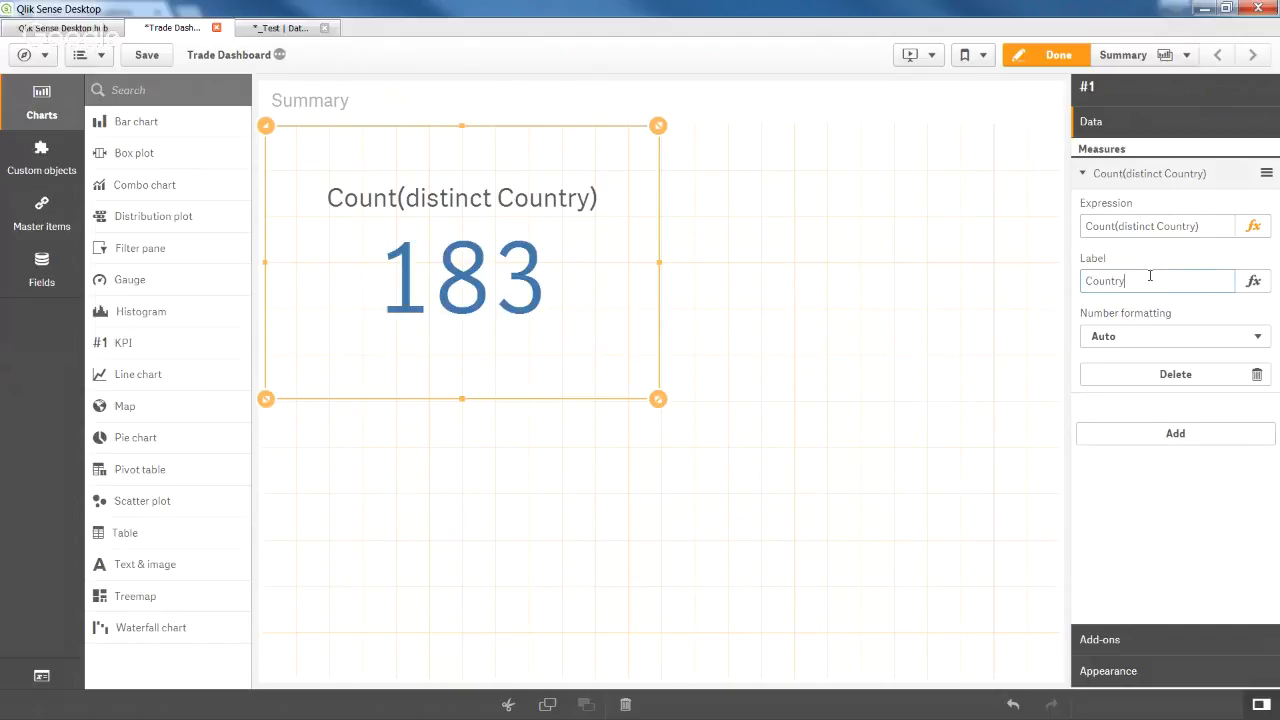
{"action": "key", "text": "Return"}
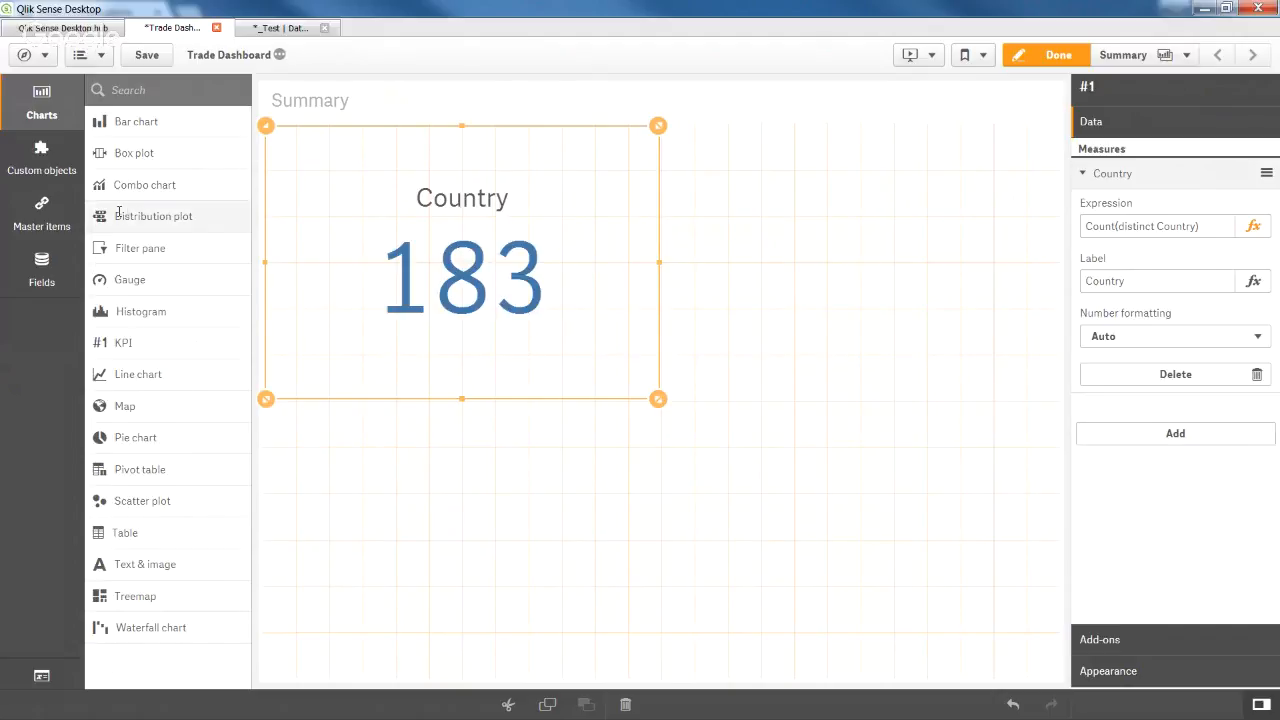
{"action": "mouse_move", "coordinate": [184, 340]}
{"action": "left_mouse_down"}
{"action": "mouse_move", "coordinate": [359, 321]}
{"action": "mouse_move", "coordinate": [829, 389]}
{"action": "mouse_move", "coordinate": [894, 363]}
{"action": "mouse_move", "coordinate": [826, 292]}
{"action": "left_mouse_up"}
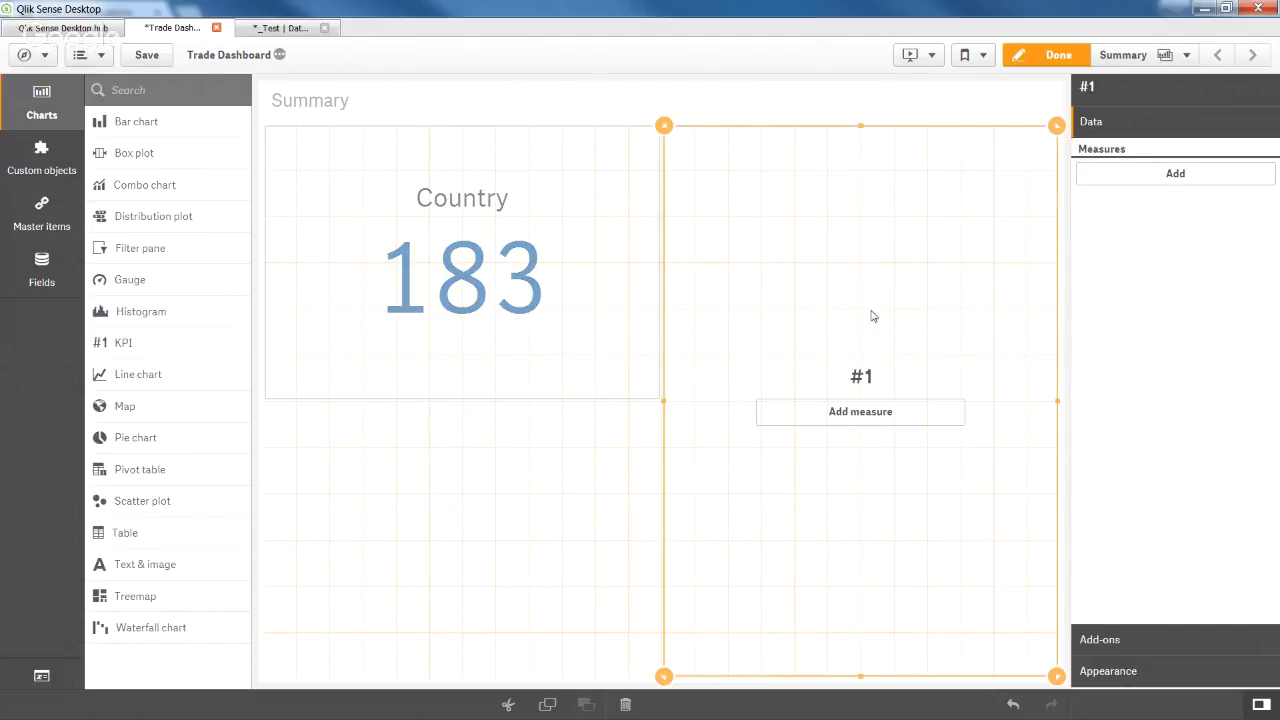
Give the new KPI the measure Sum of Export (millions of US dollars), showing 94.22M.
{"action": "left_click", "coordinate": [895, 419]}
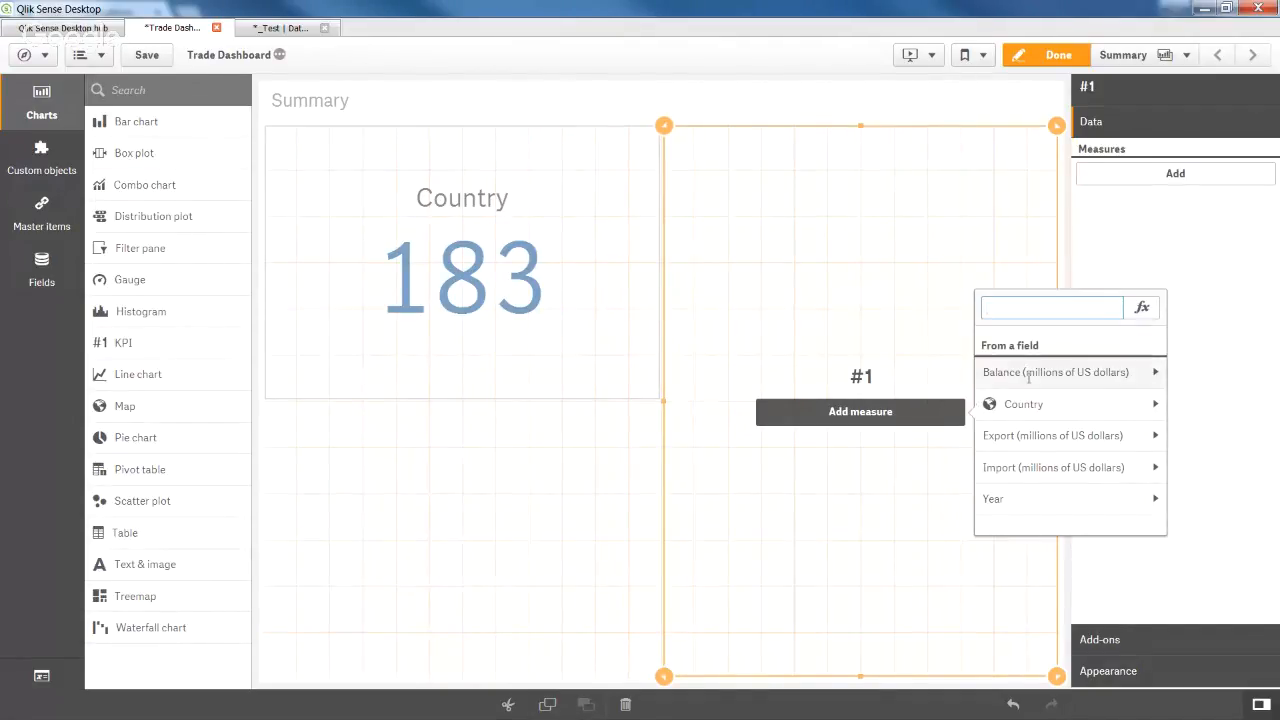
{"action": "left_click", "coordinate": [1060, 438]}
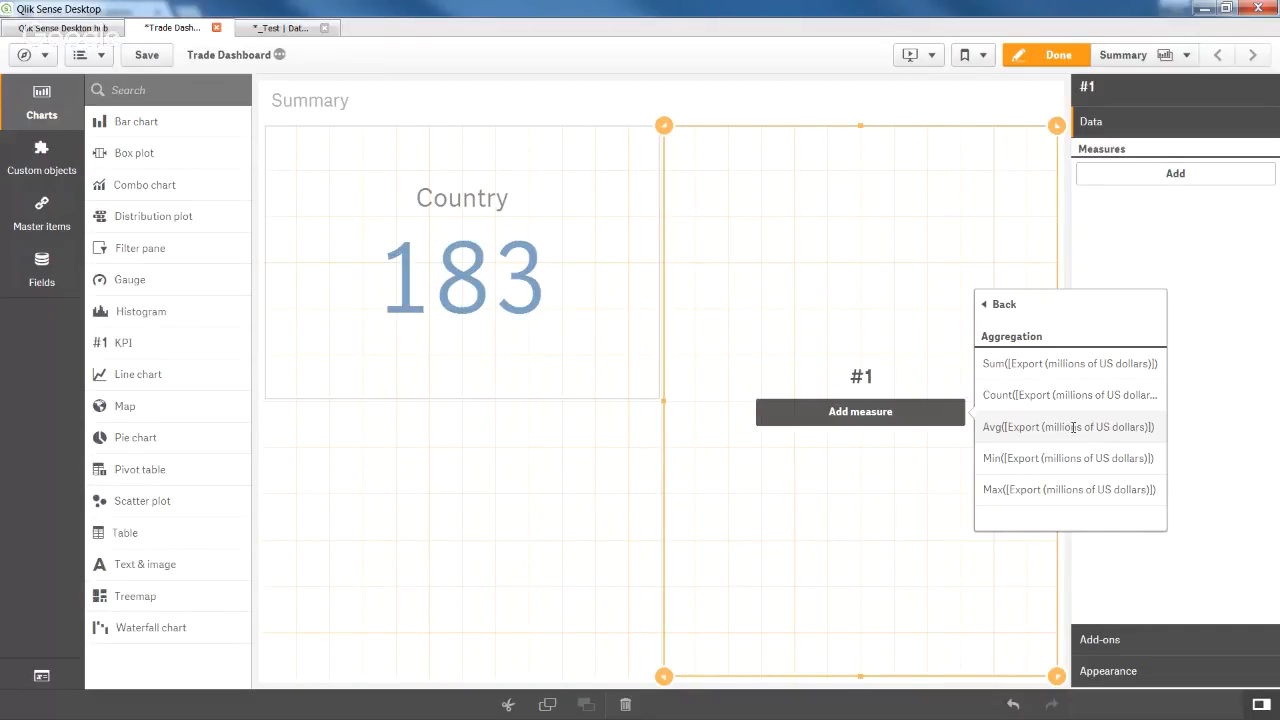
{"action": "left_click", "coordinate": [1062, 364]}
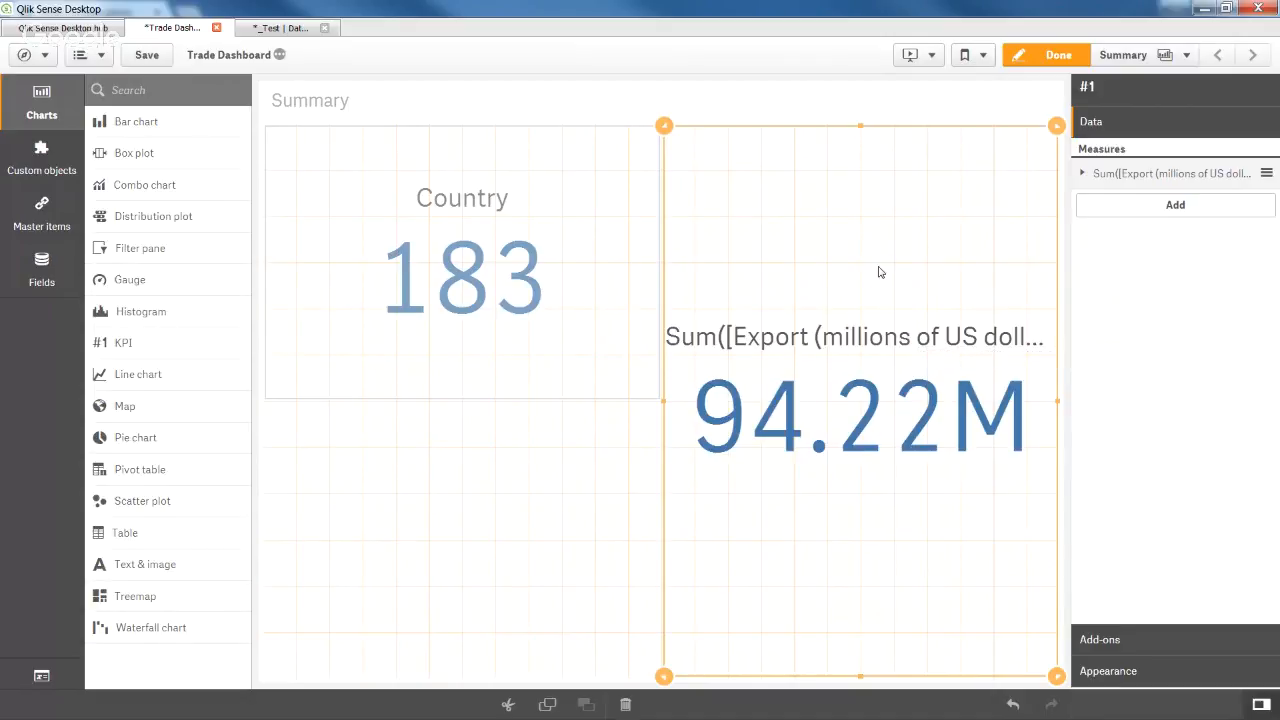
Label the second KPI 'Export (millions of US dollars)' and set its number formatting to Money.
{"action": "left_click", "coordinate": [1095, 175]}
{"action": "left_click", "coordinate": [1119, 227]}
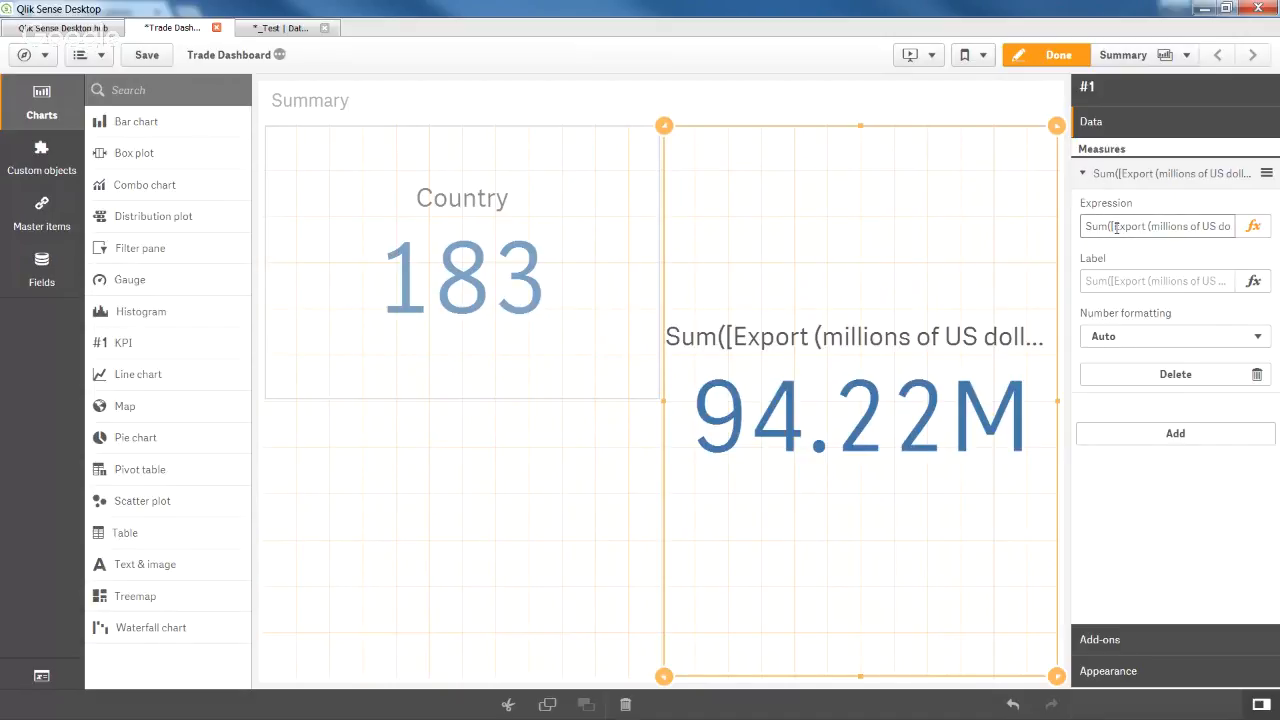
{"action": "left_click_drag", "start_coordinate": [1116, 227], "coordinate": [1228, 225]}
{"action": "key", "text": "ctrl+c"}
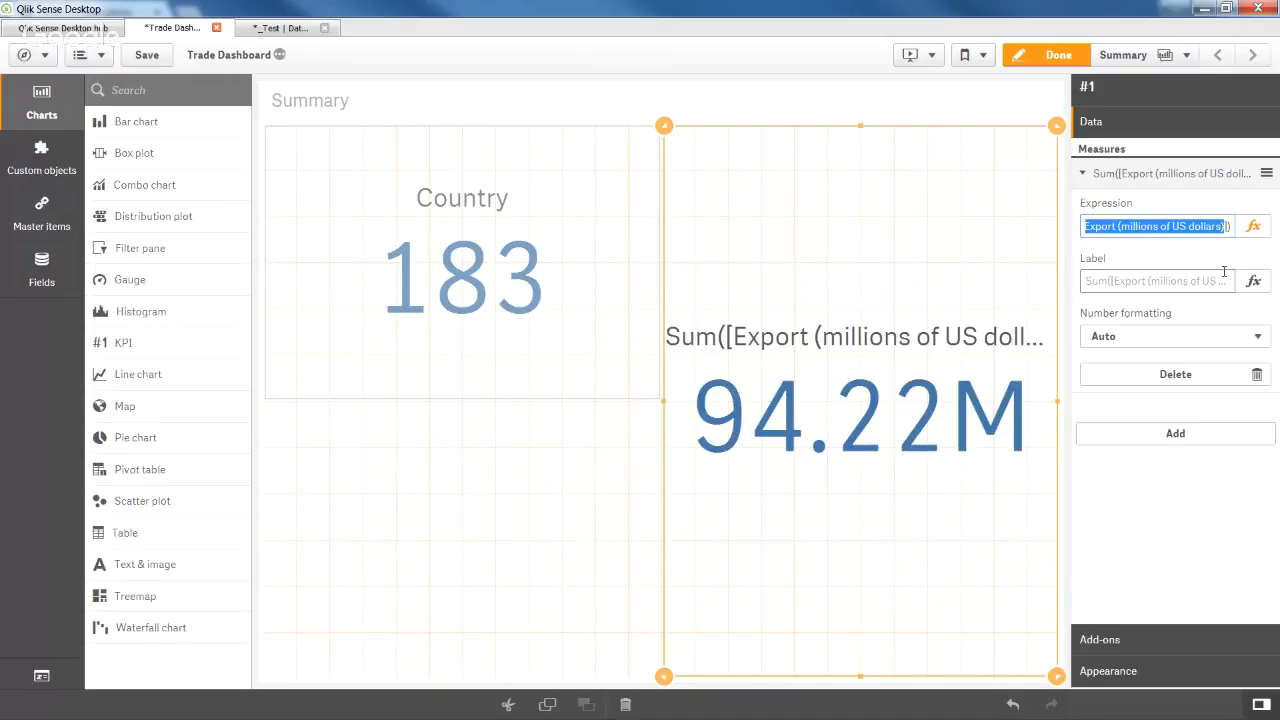
{"action": "left_click", "coordinate": [1192, 283]}
{"action": "key", "text": "ctrl+v"}
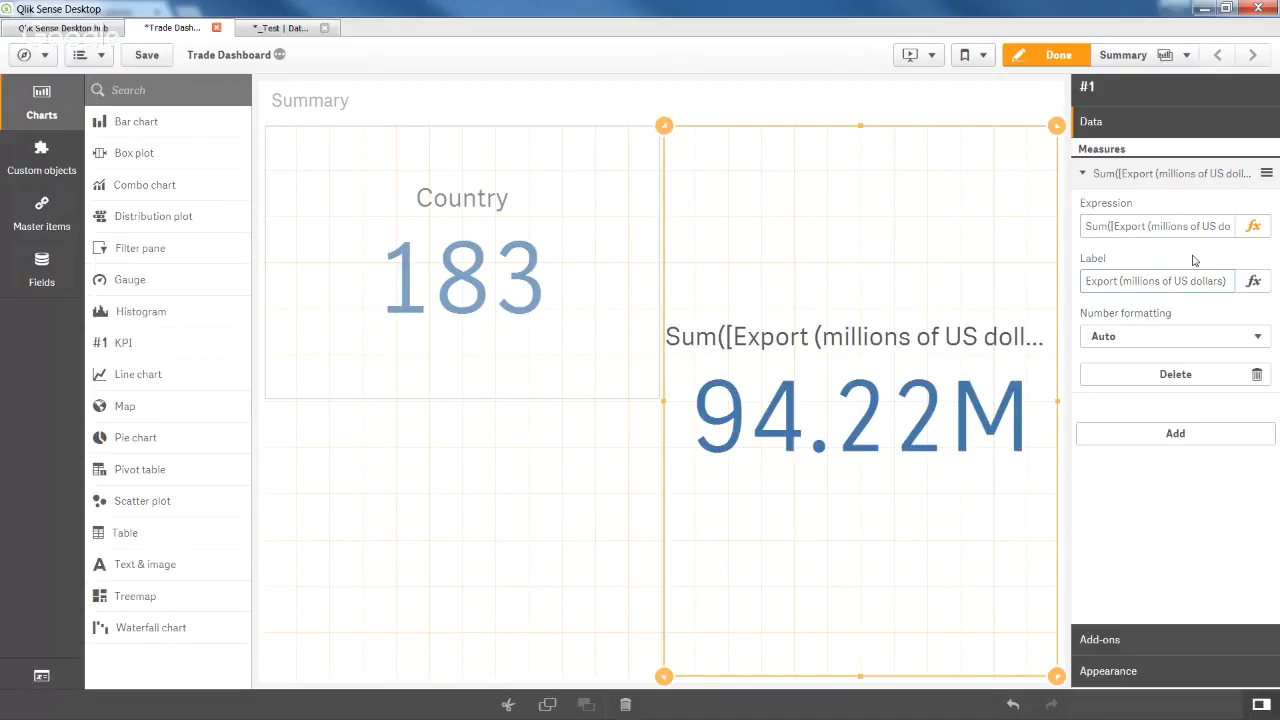
{"action": "left_click", "coordinate": [1193, 260]}
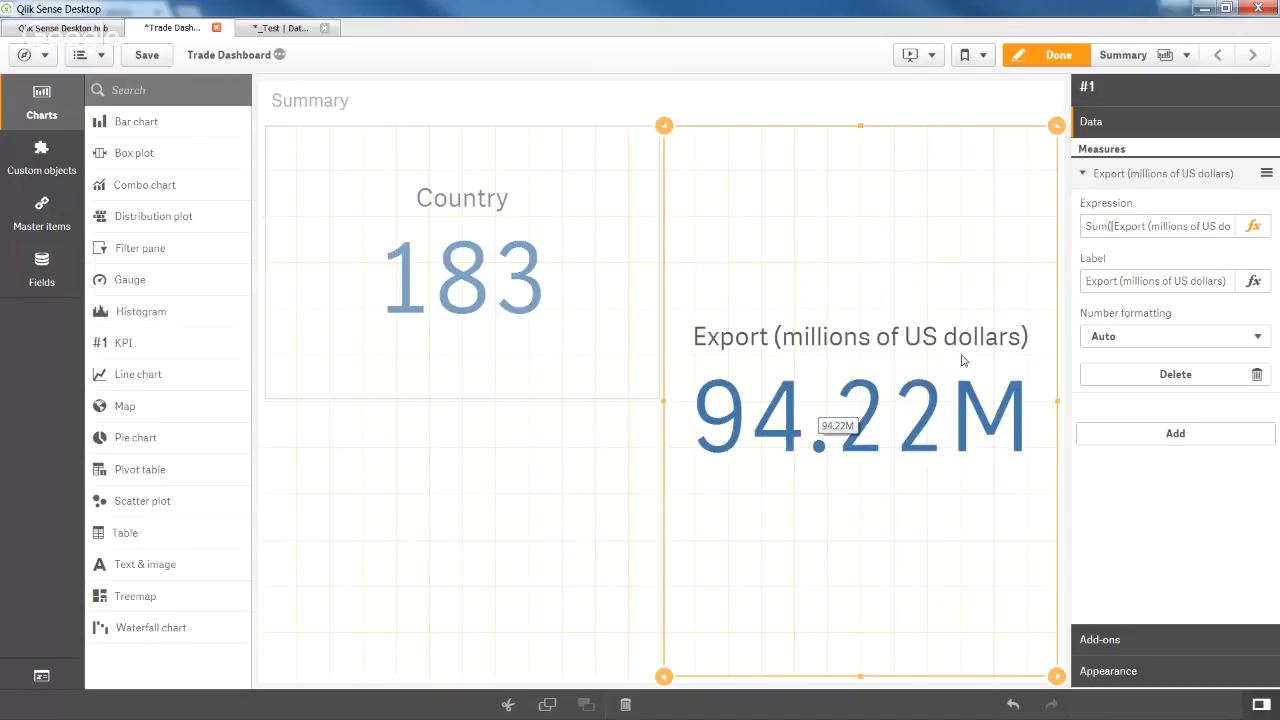
{"action": "left_click", "coordinate": [1153, 344]}
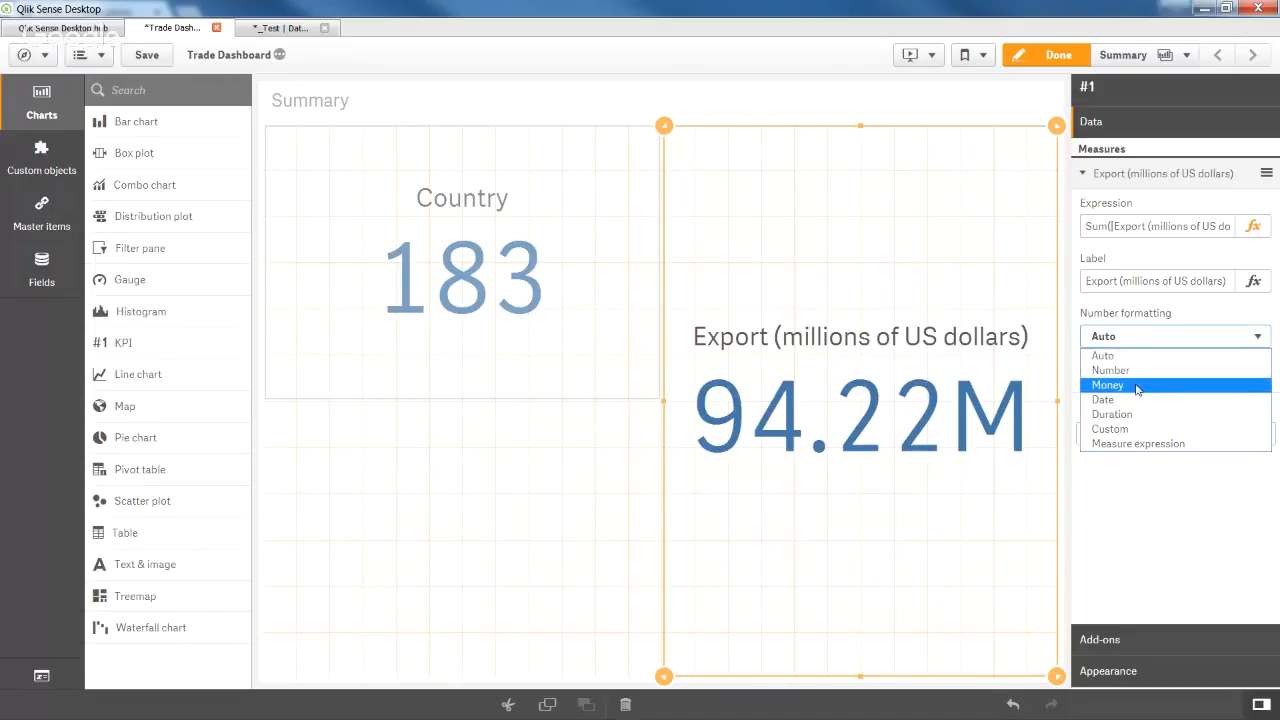
{"action": "left_click", "coordinate": [1137, 386]}
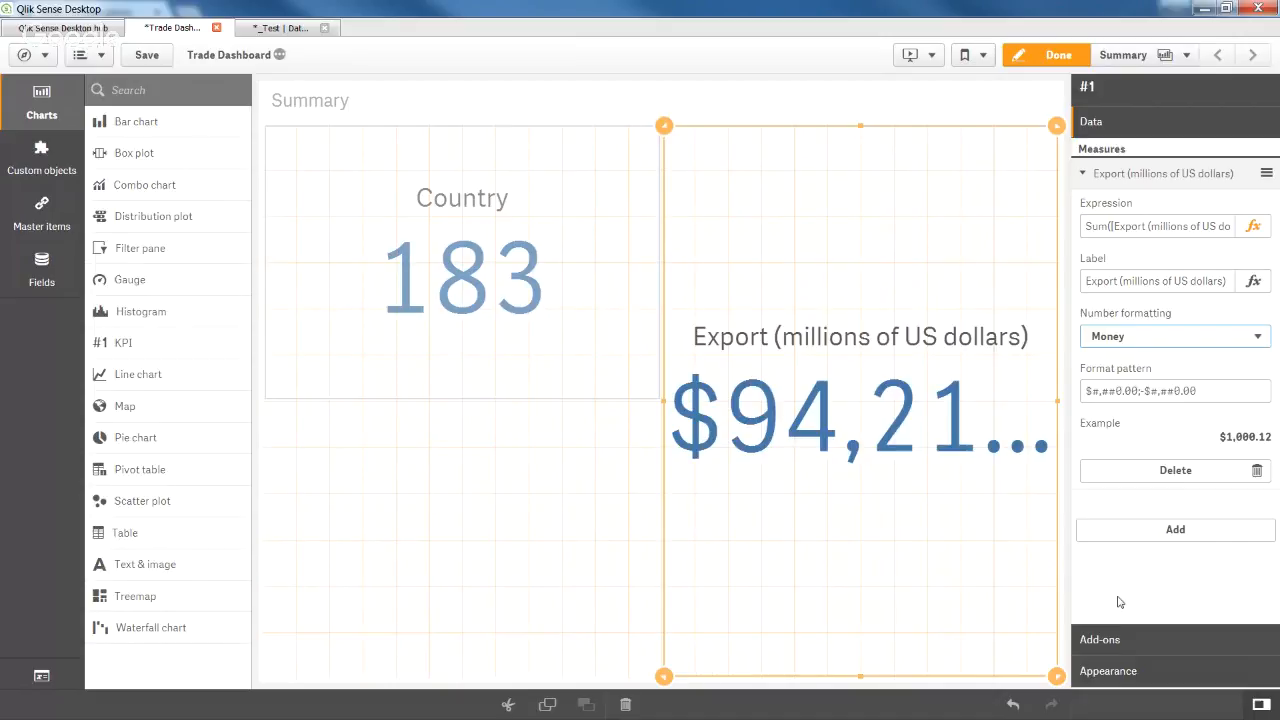
Set the Export KPI's presentation font size to Small.
{"action": "left_click", "coordinate": [1142, 678]}
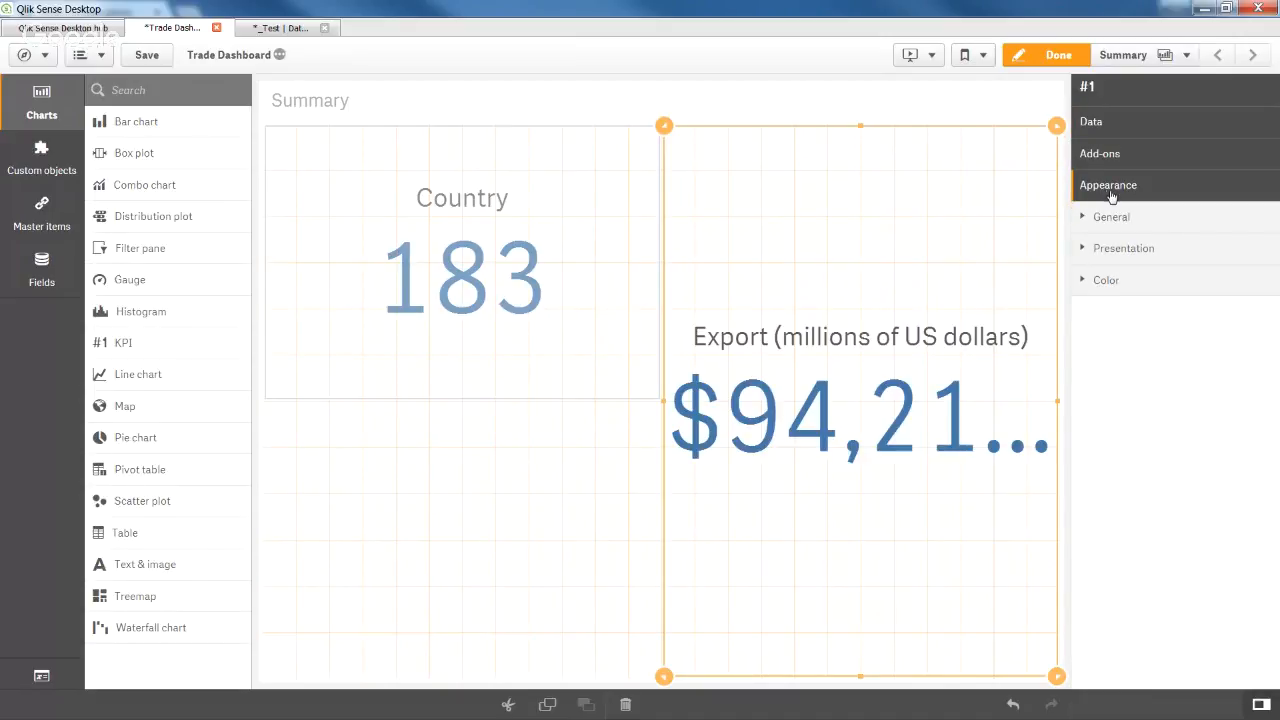
{"action": "left_click", "coordinate": [1135, 252]}
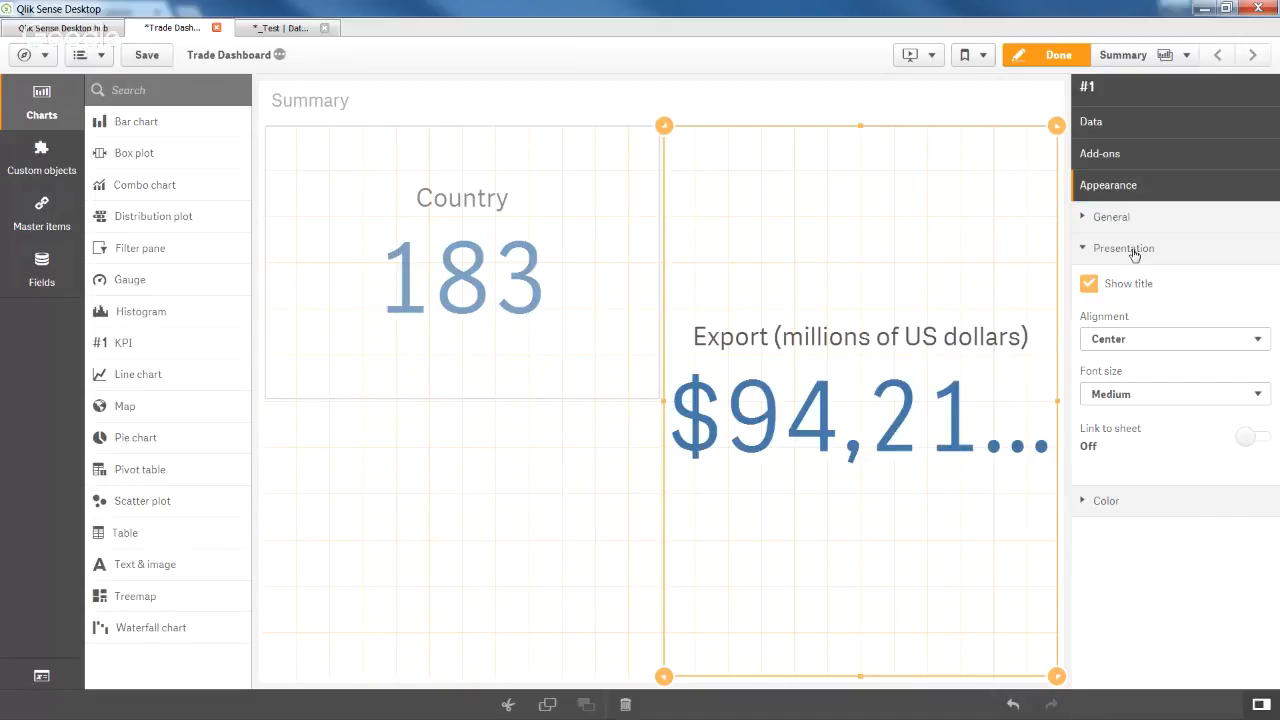
{"action": "left_click", "coordinate": [1148, 395]}
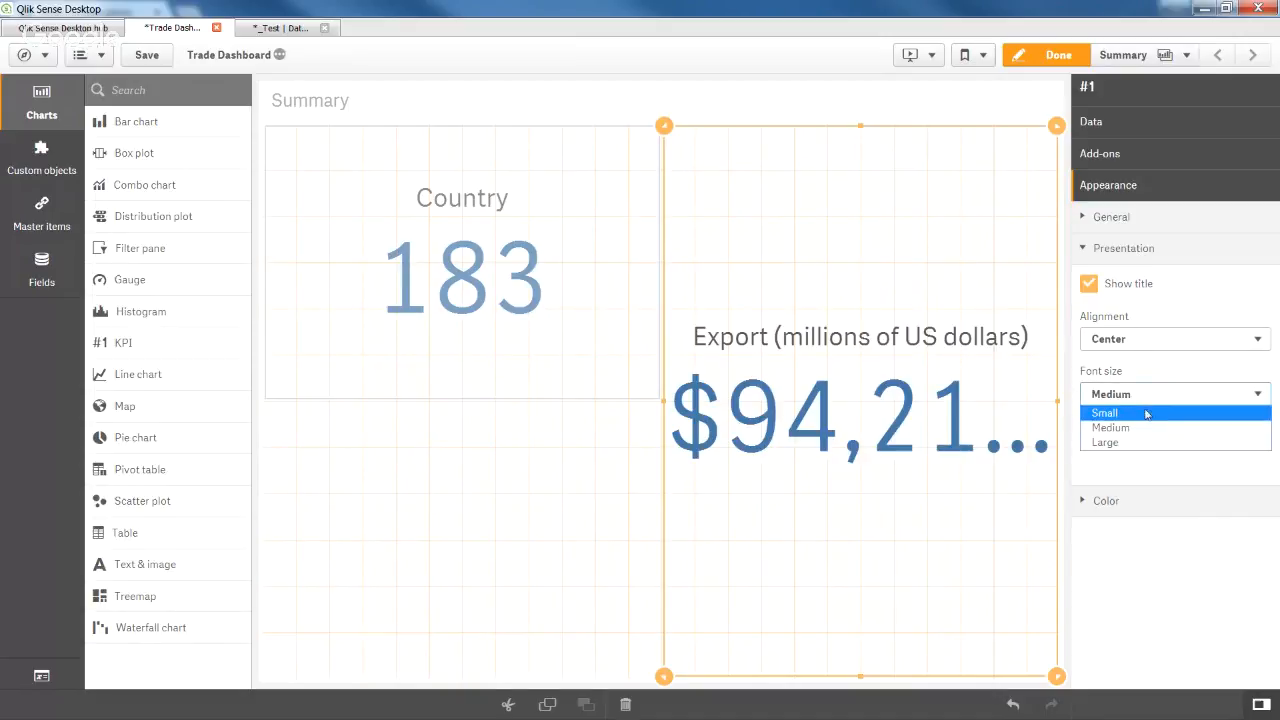
{"action": "left_click", "coordinate": [1146, 412]}
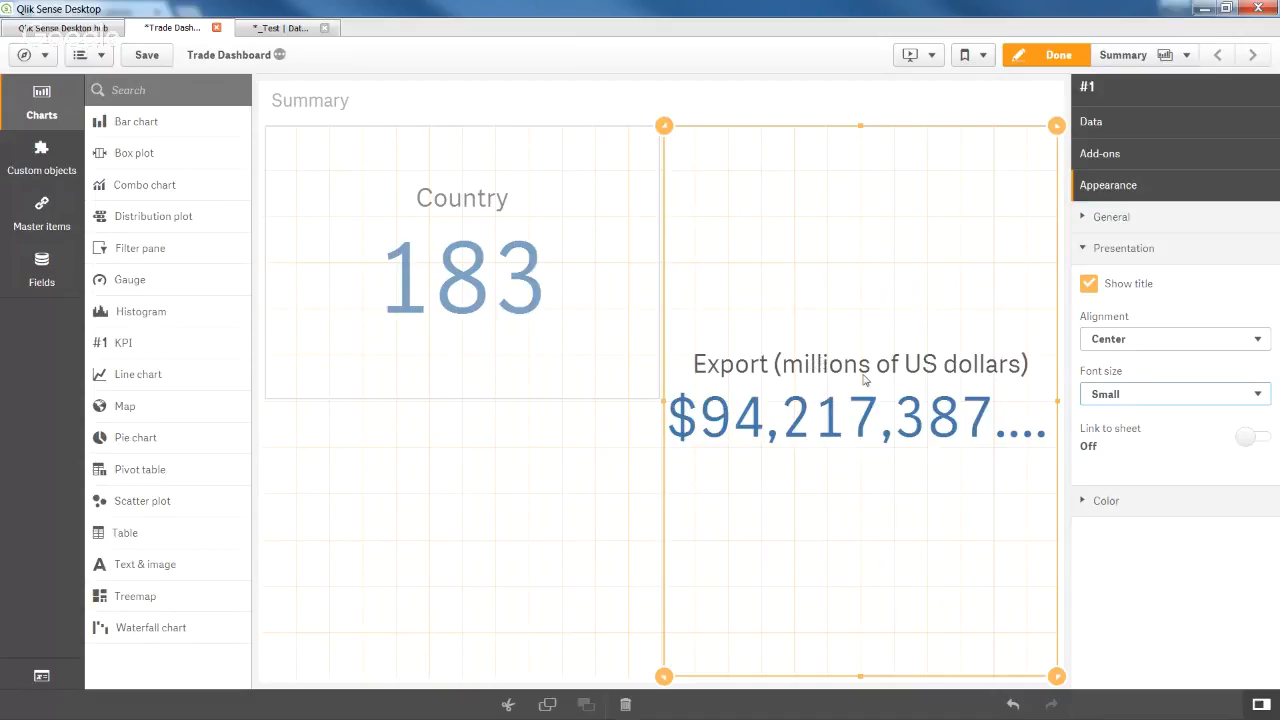
Shrink the Country KPI and place a widened Export KPI right beside it along the top.
{"action": "left_click", "coordinate": [497, 301]}
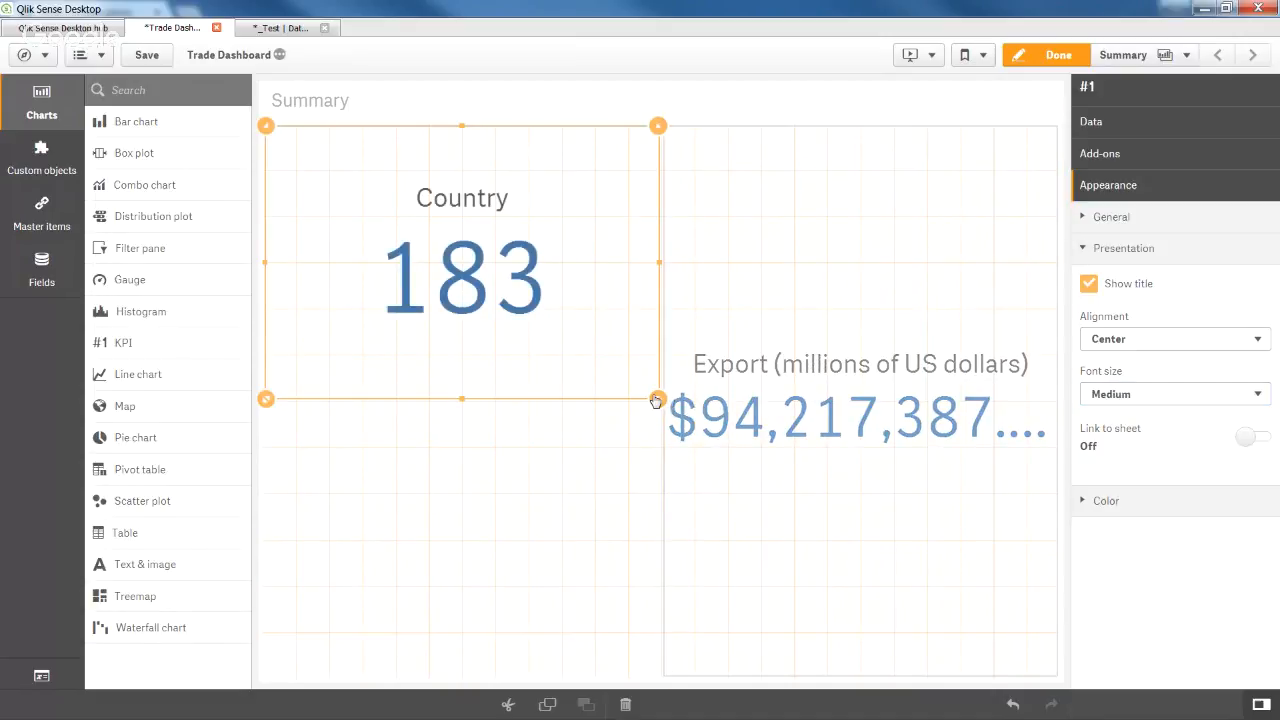
{"action": "left_click_drag", "start_coordinate": [657, 399], "coordinate": [494, 220]}
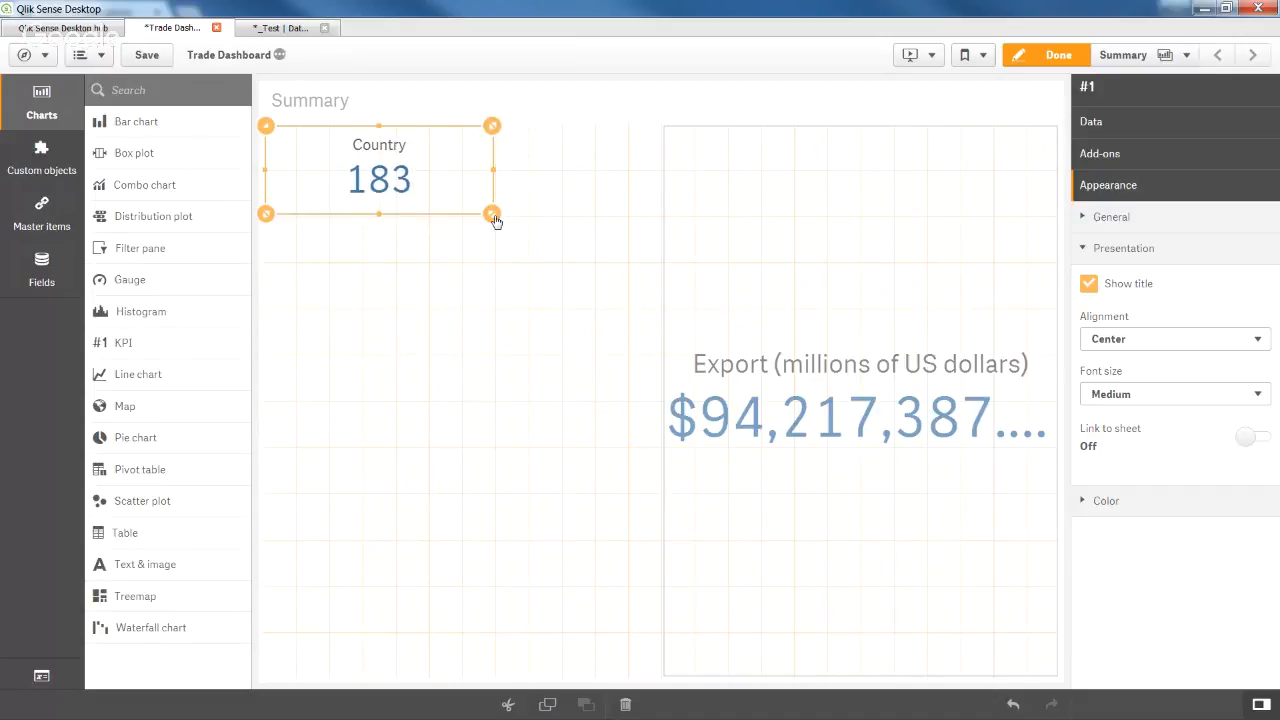
{"action": "left_click_drag", "start_coordinate": [675, 185], "coordinate": [593, 165]}
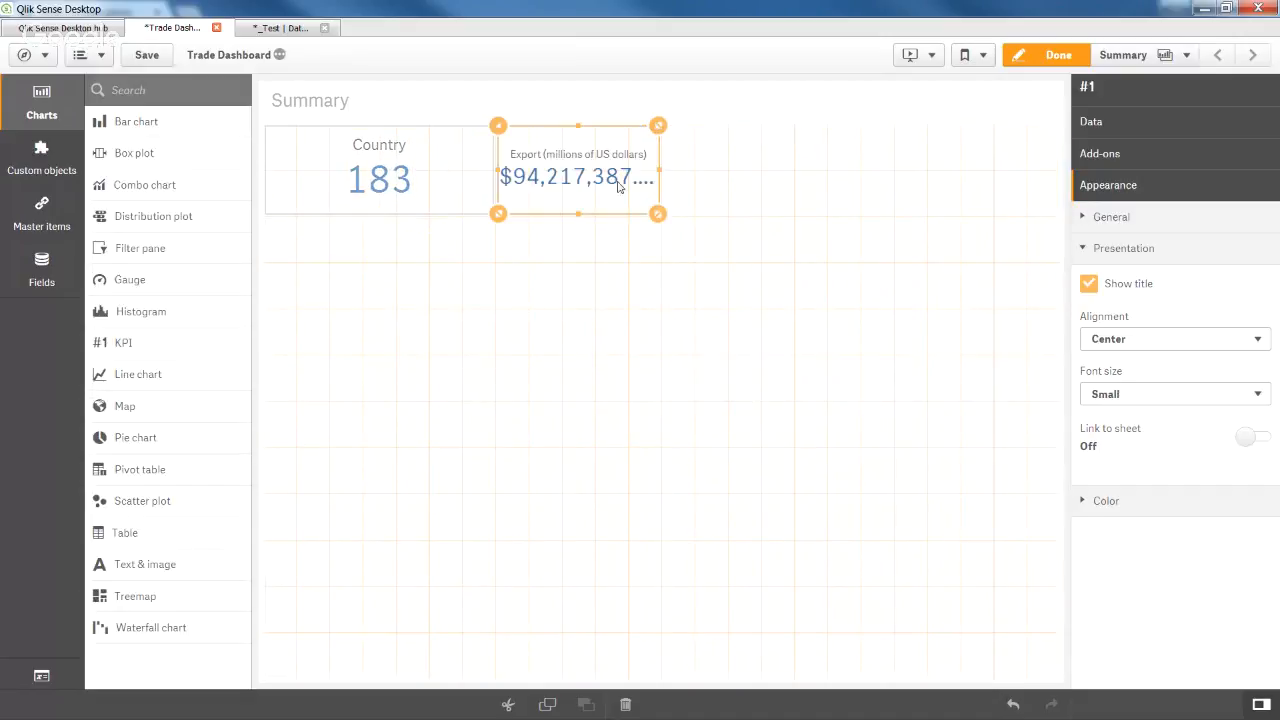
{"action": "left_click_drag", "start_coordinate": [663, 215], "coordinate": [789, 217]}
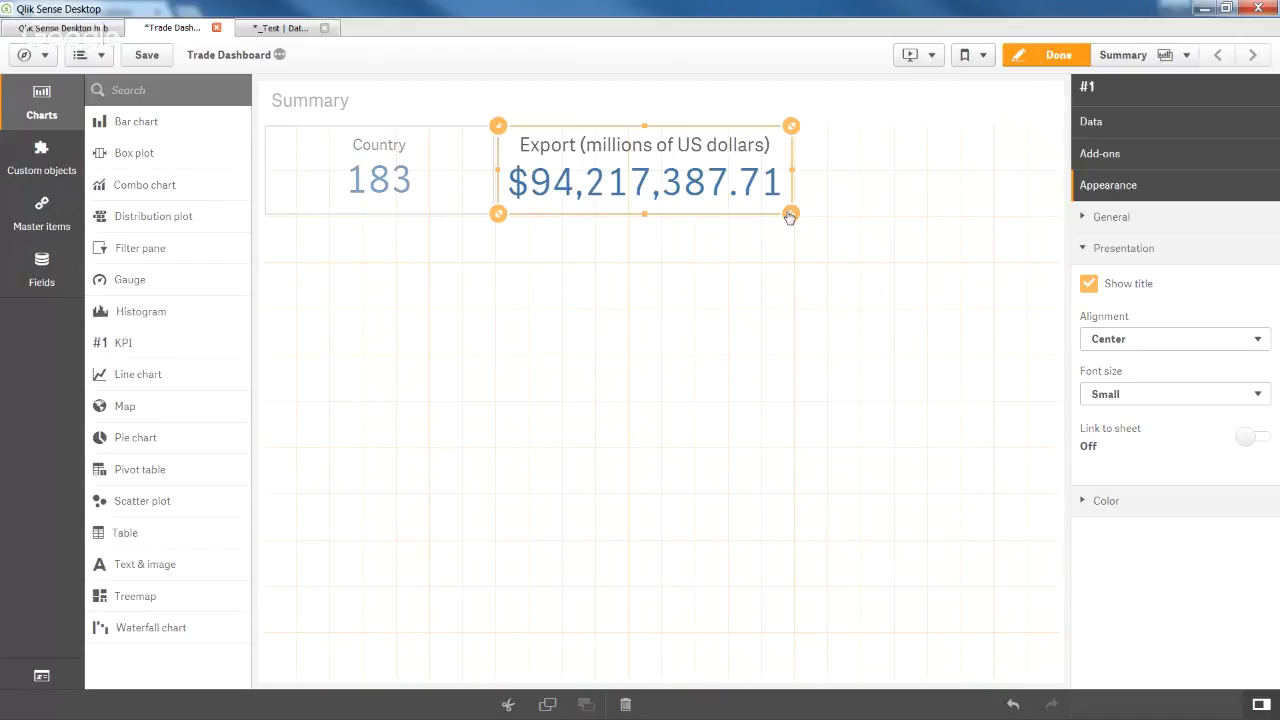
{"action": "left_click", "coordinate": [874, 279]}
{"action": "left_click", "coordinate": [705, 178]}
Copy the Export KPI and paste it as a third KPI on the Summary sheet.
{"action": "right_click", "coordinate": [706, 178]}
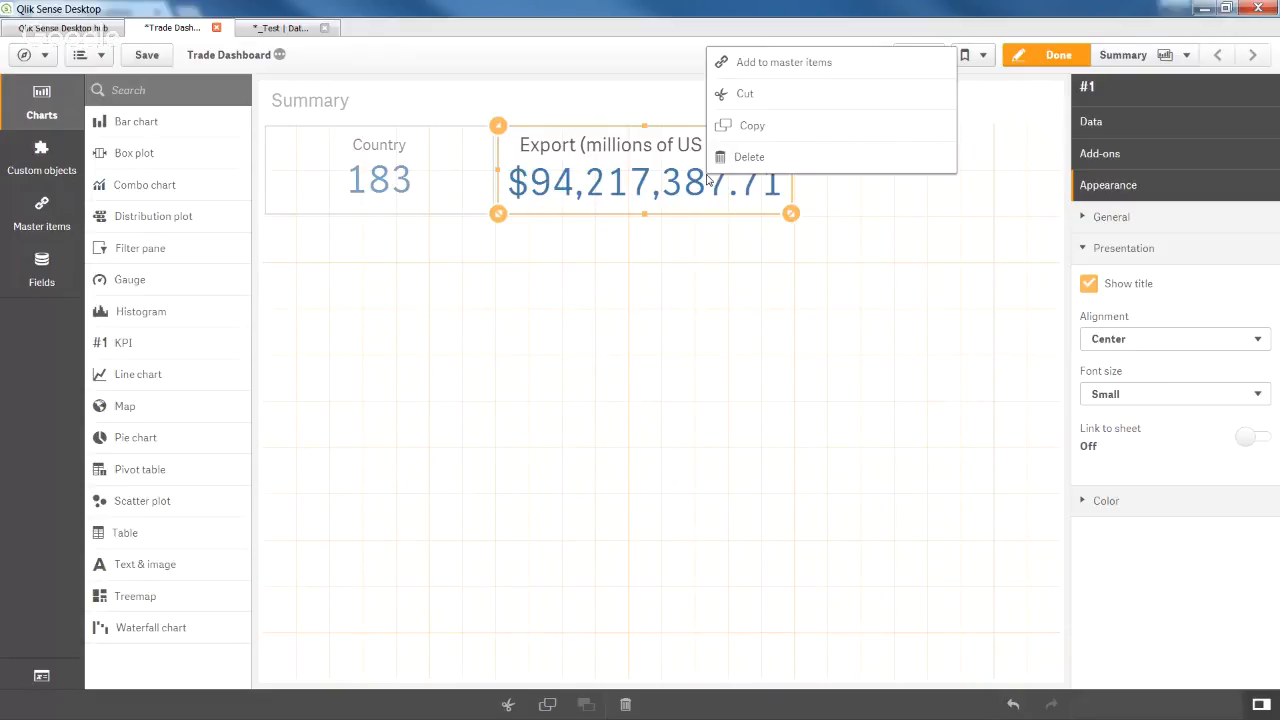
{"action": "left_click", "coordinate": [750, 125]}
{"action": "right_click", "coordinate": [892, 176]}
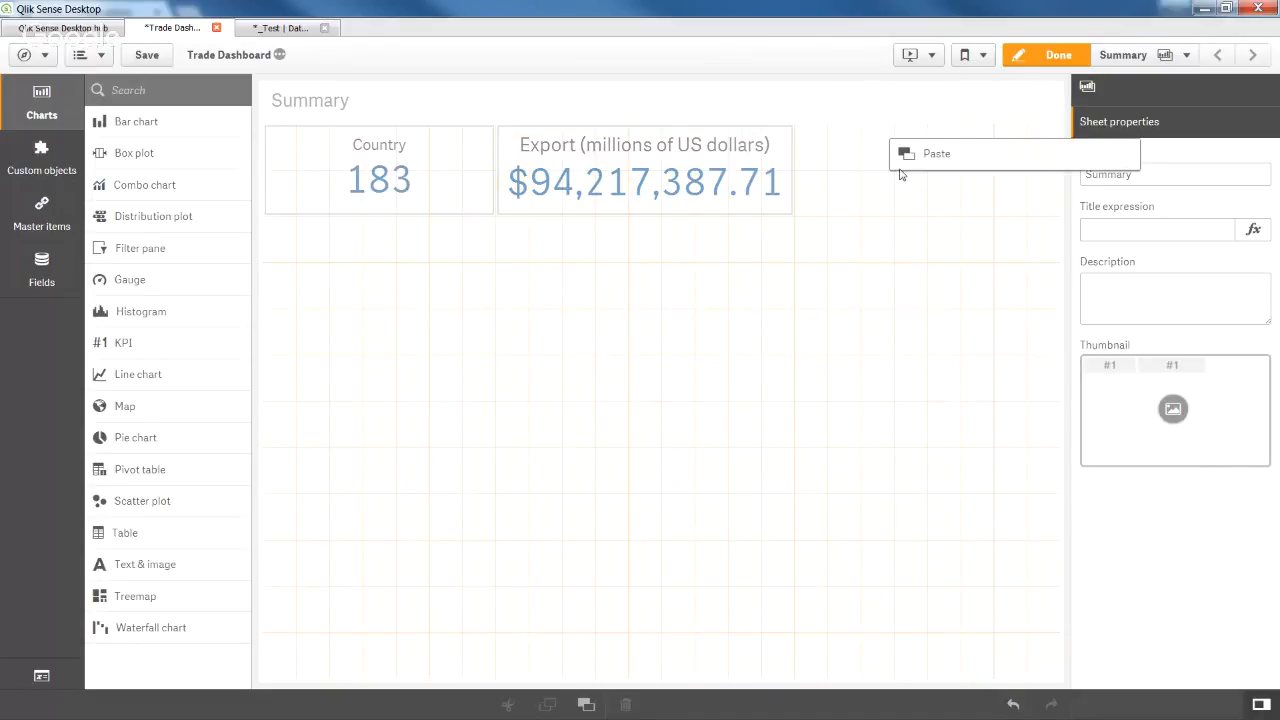
{"action": "left_click", "coordinate": [928, 155]}
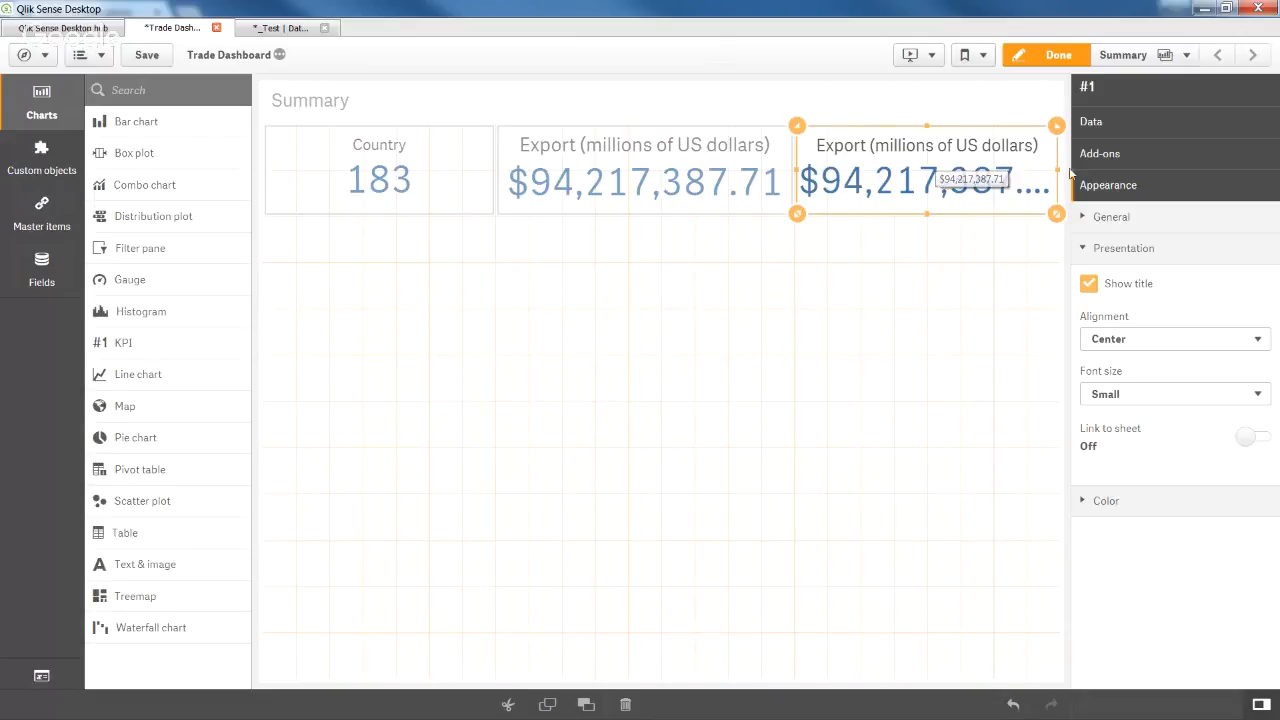
{"action": "left_click", "coordinate": [1133, 123]}
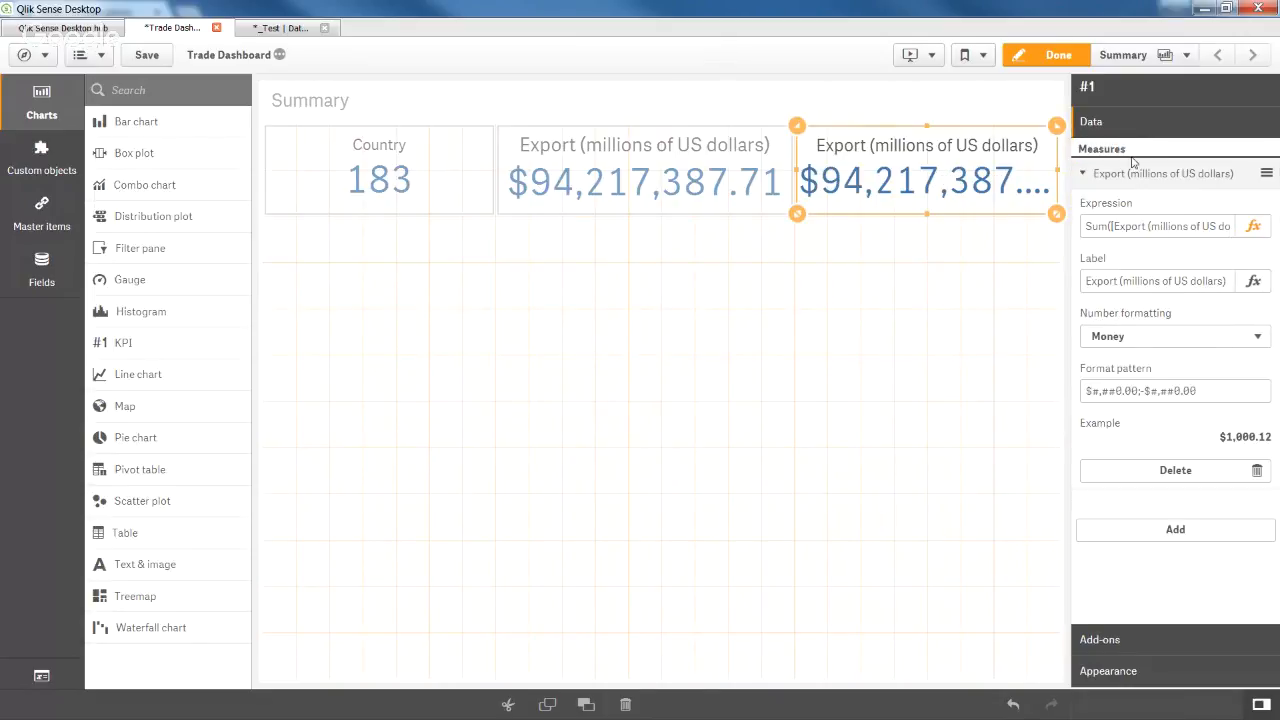
Change the copied KPI's expression to sum Import (millions of US dollars) instead of Export.
{"action": "left_click", "coordinate": [1253, 228]}
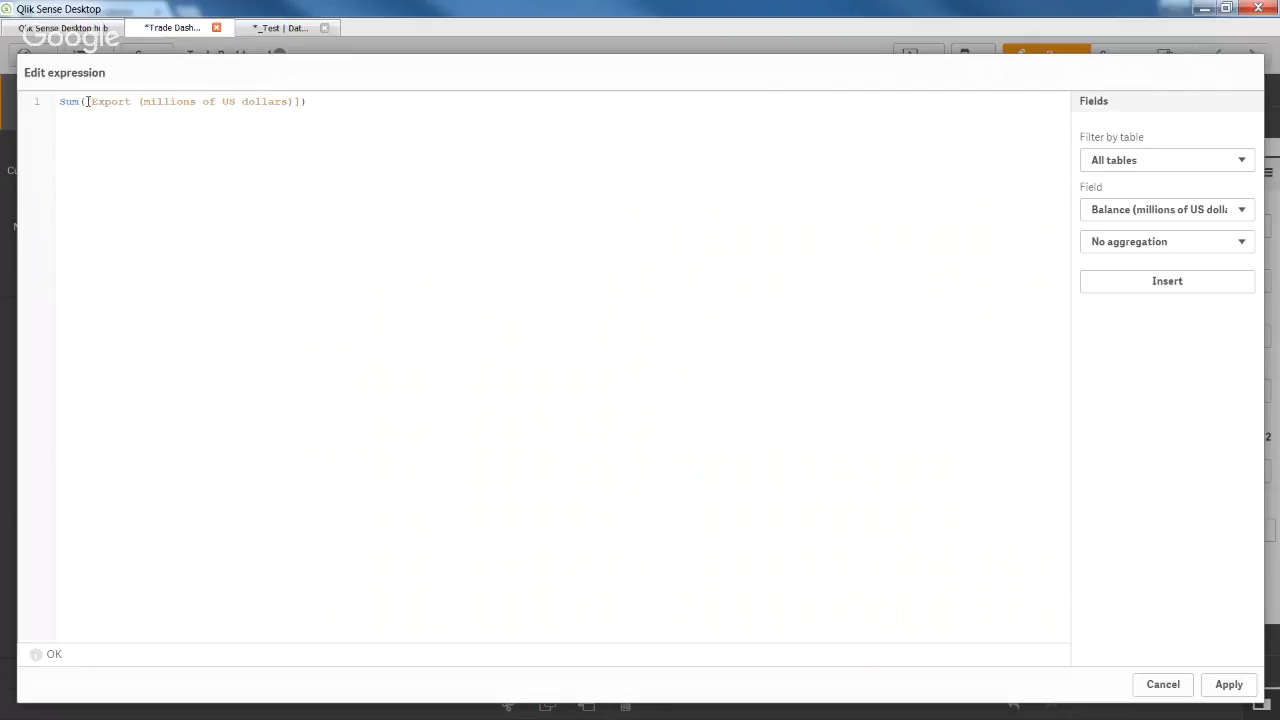
{"action": "left_click_drag", "start_coordinate": [87, 101], "coordinate": [301, 104]}
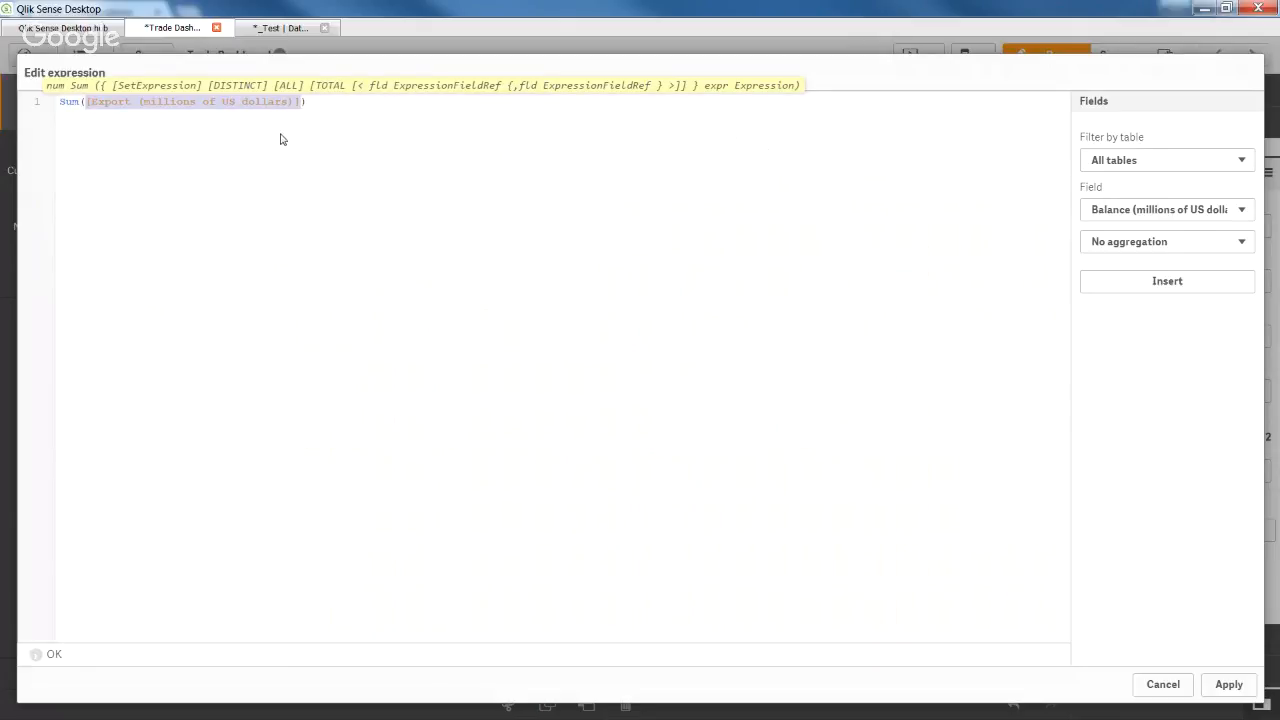
{"action": "key", "text": "BackSpace"}
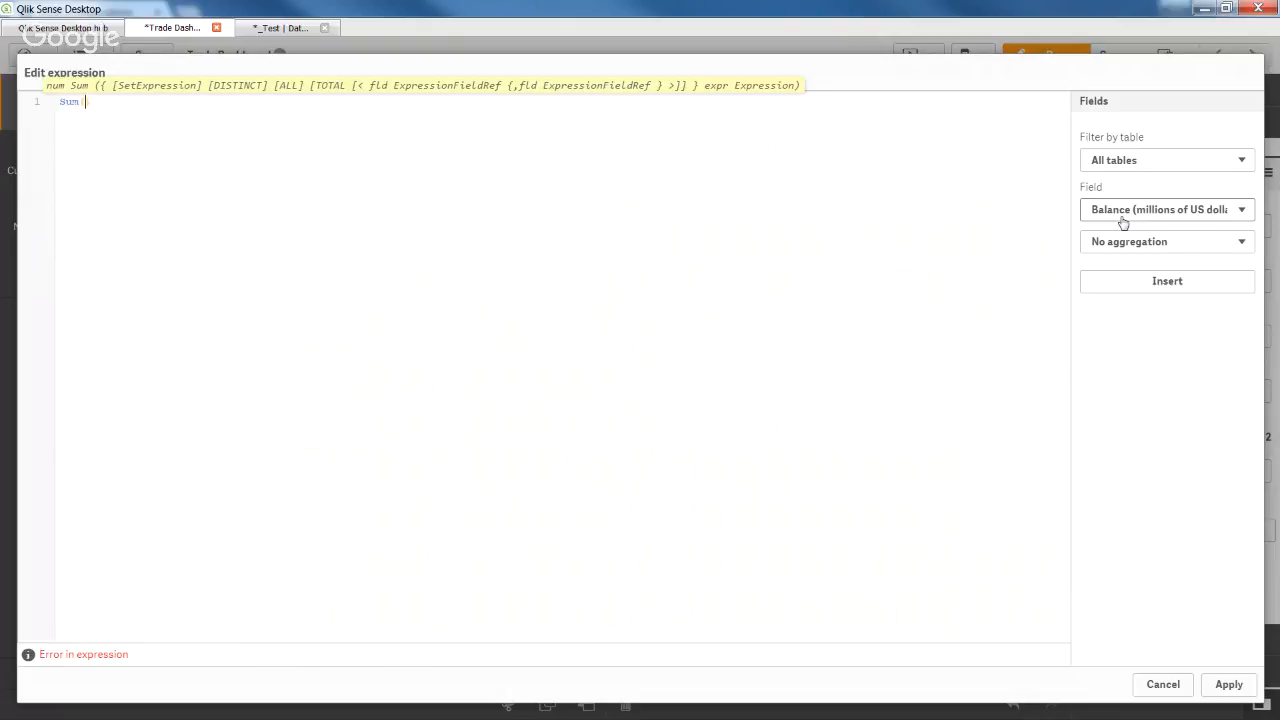
{"action": "left_click", "coordinate": [1180, 221]}
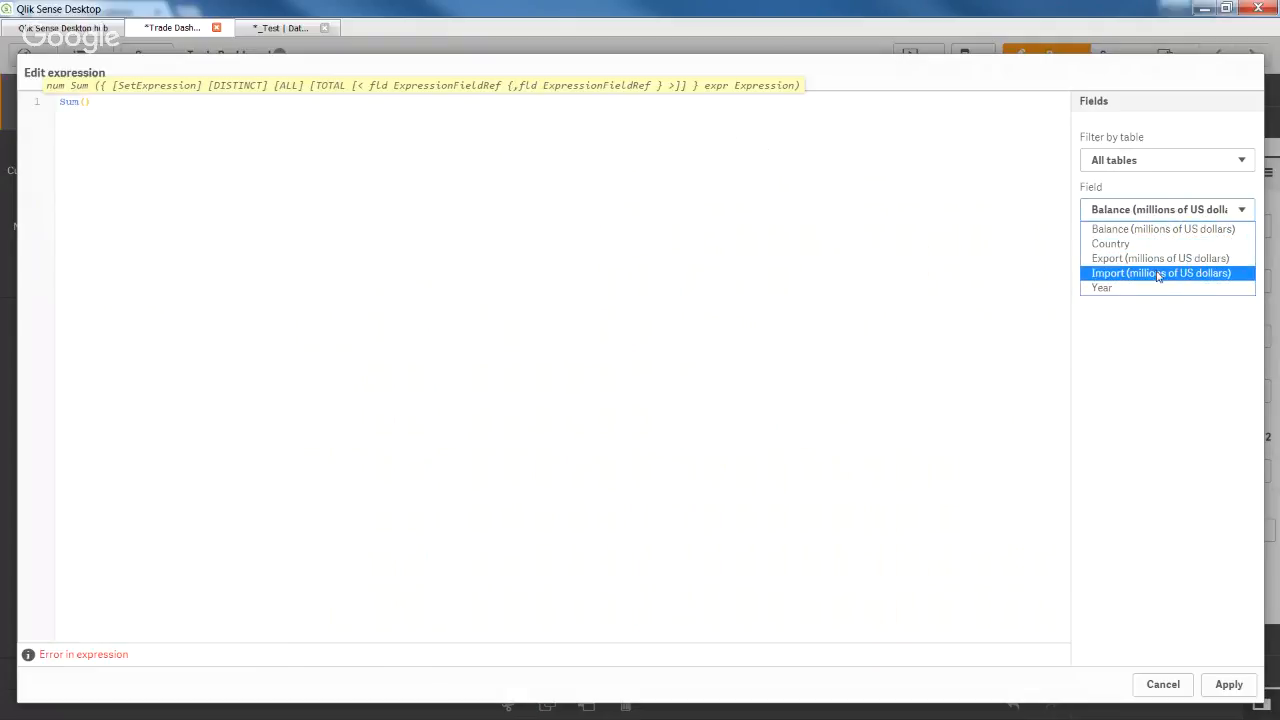
{"action": "left_click", "coordinate": [1158, 273]}
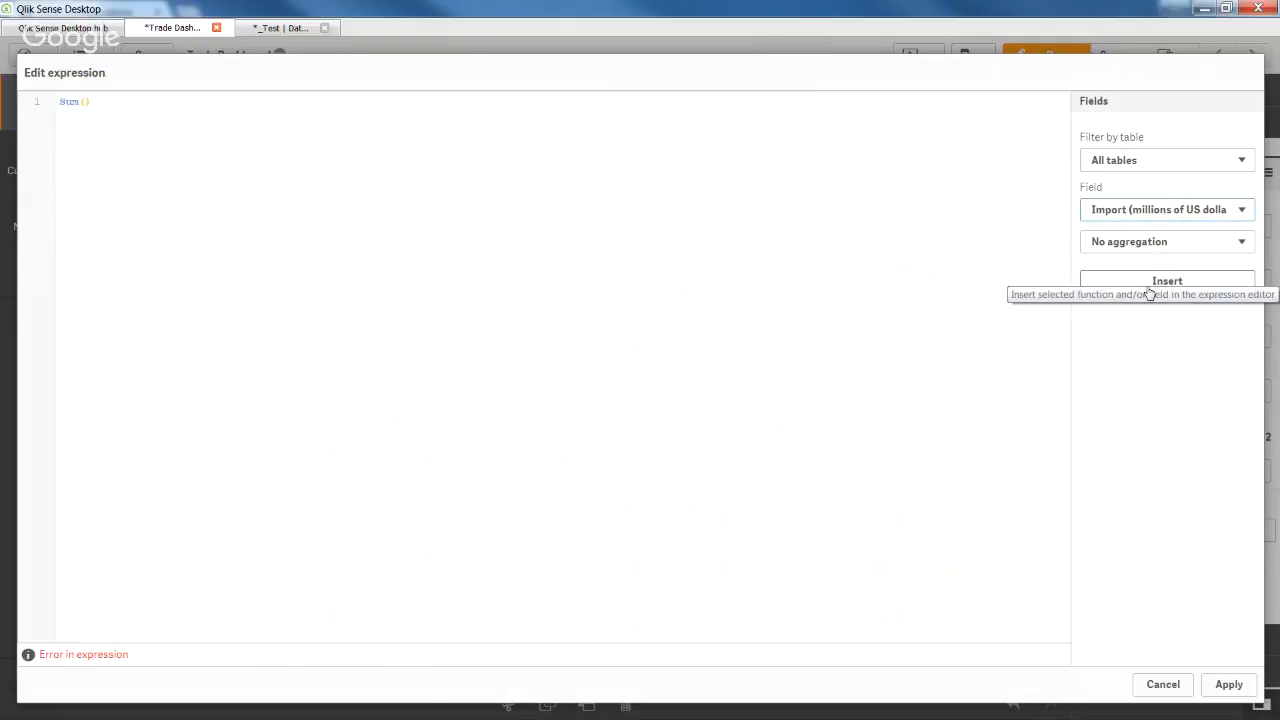
{"action": "left_click", "coordinate": [1149, 285]}
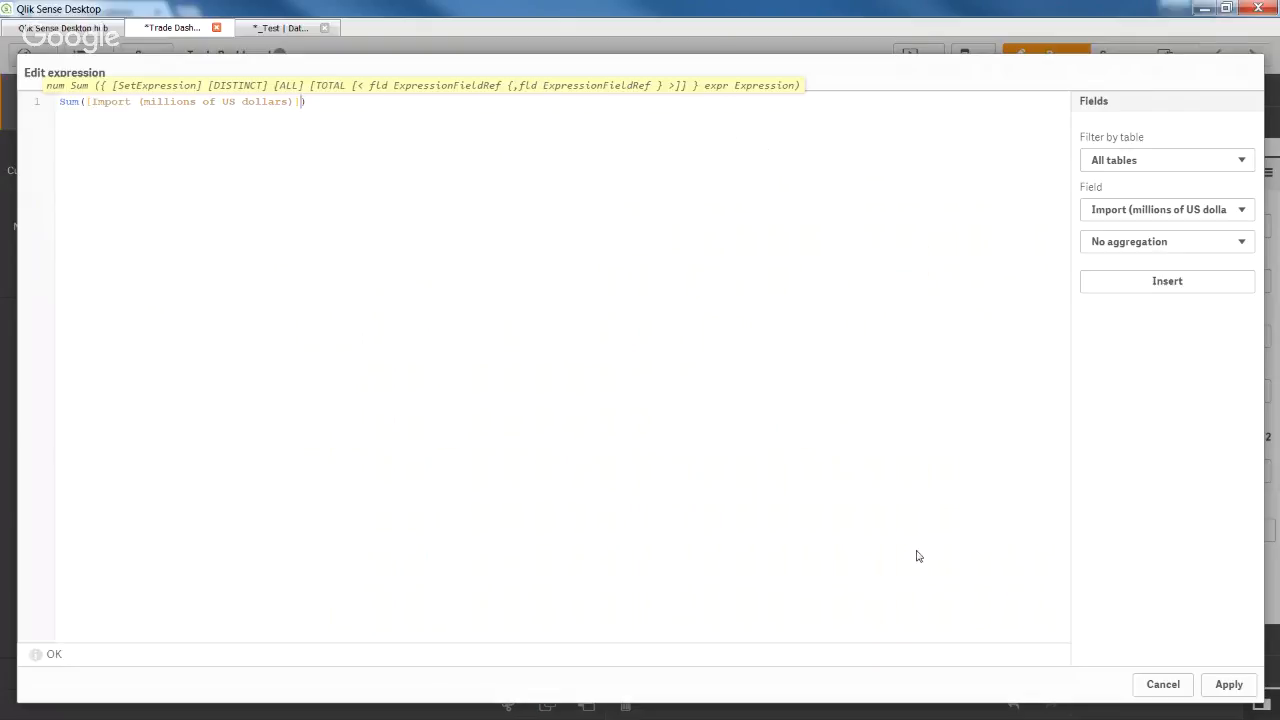
{"action": "left_click", "coordinate": [1228, 685]}
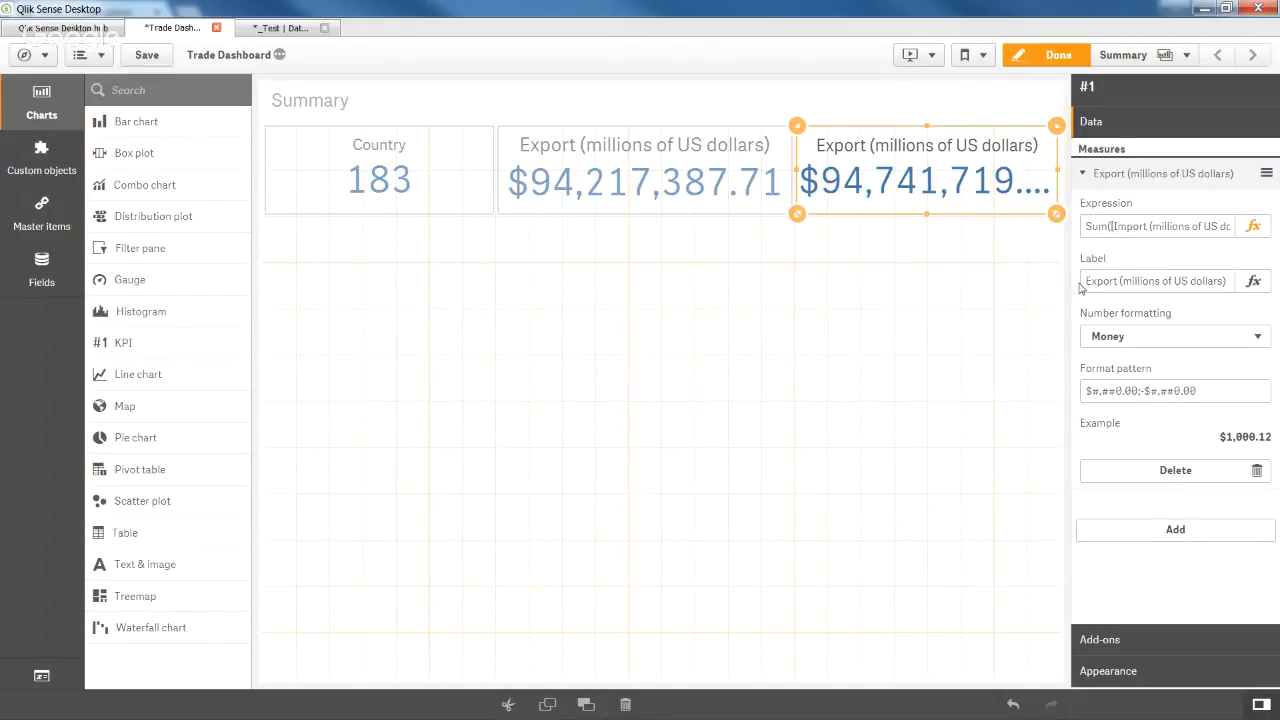
Relabel the copied KPI 'Import (millions of US dollars)' and preview the sheet.
{"action": "left_click_drag", "start_coordinate": [1087, 282], "coordinate": [1101, 283]}
{"action": "type", "text": "Im"}
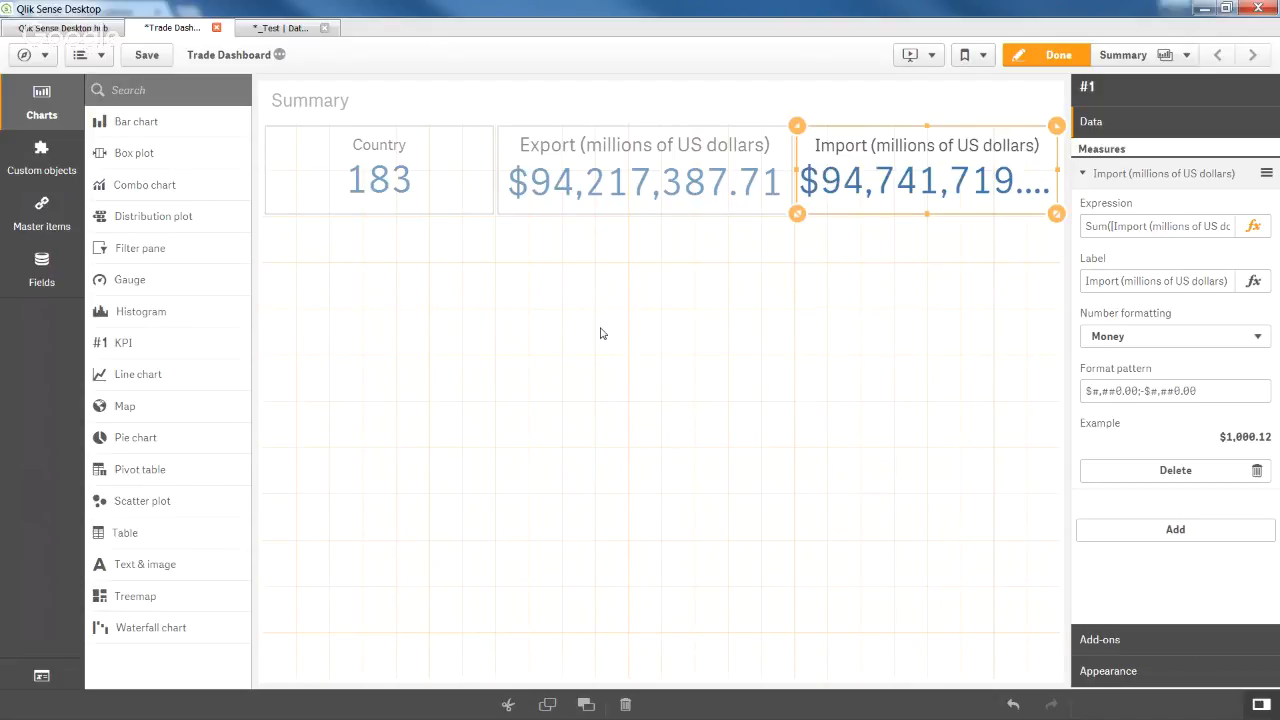
{"action": "left_click", "coordinate": [1022, 62]}
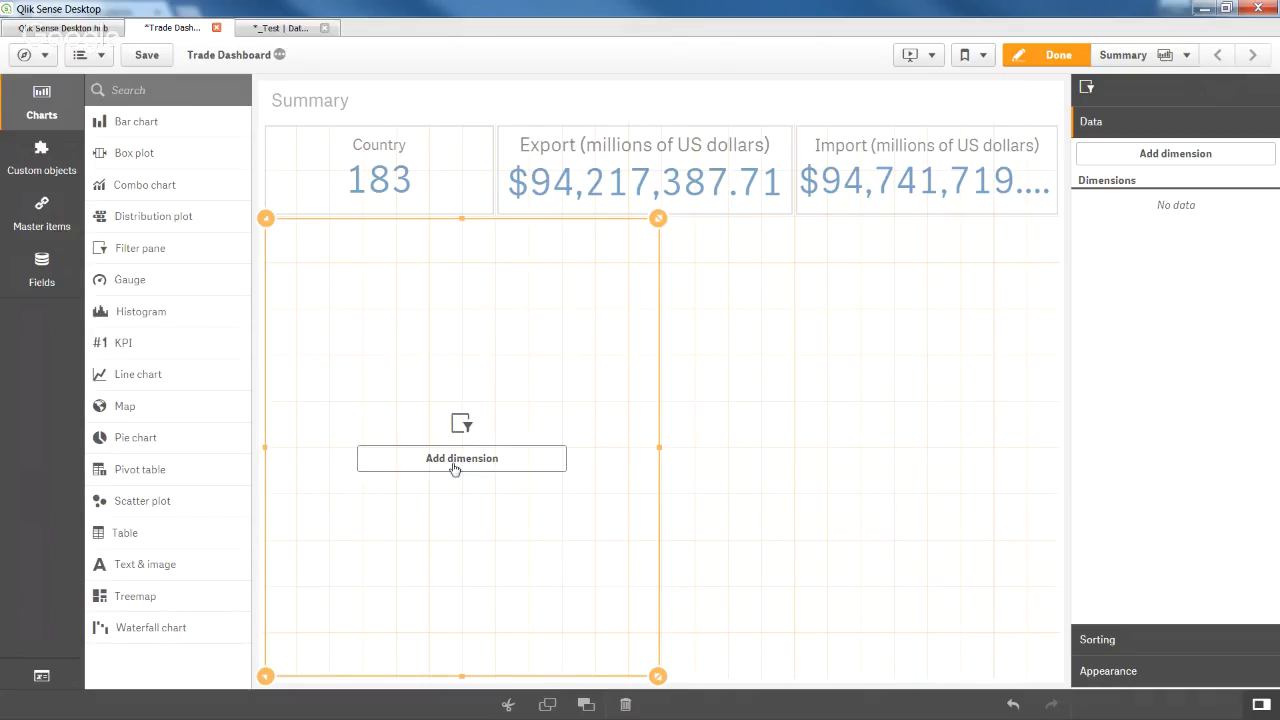
Give the filter pane the Country dimension, shrink it, and add a second filter pane below.
{"action": "left_click", "coordinate": [454, 468]}
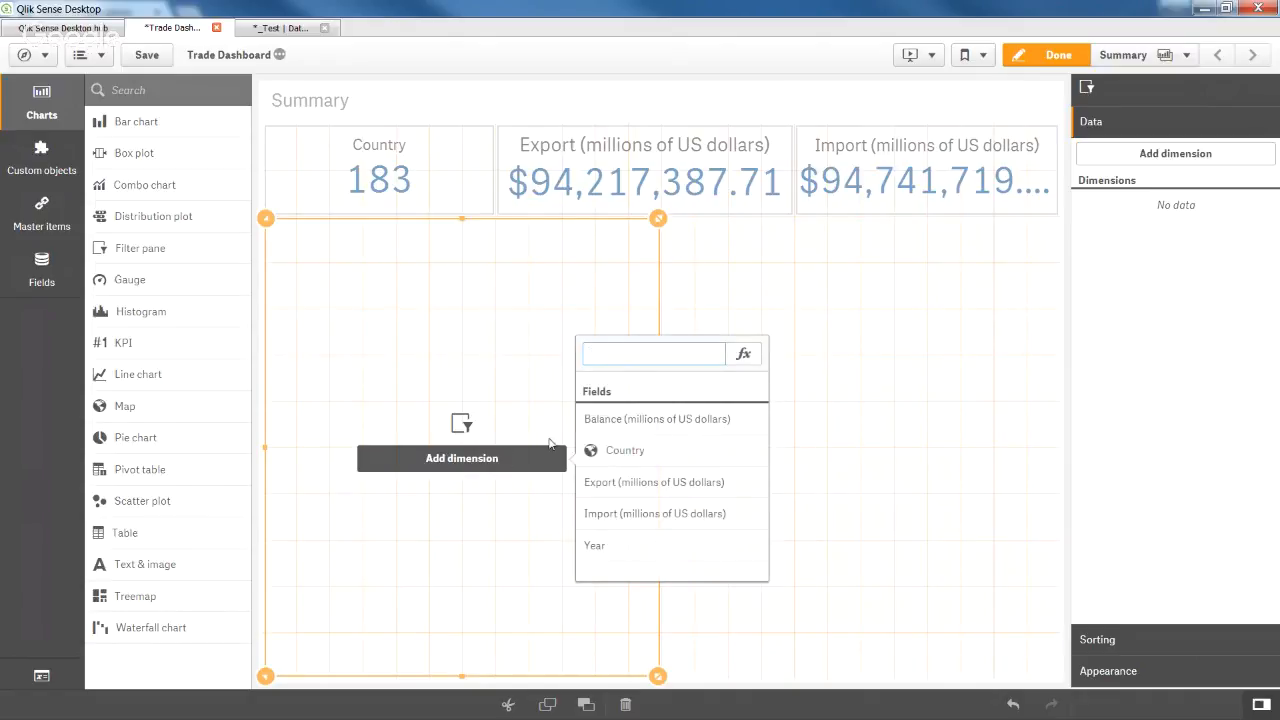
{"action": "left_click", "coordinate": [619, 452]}
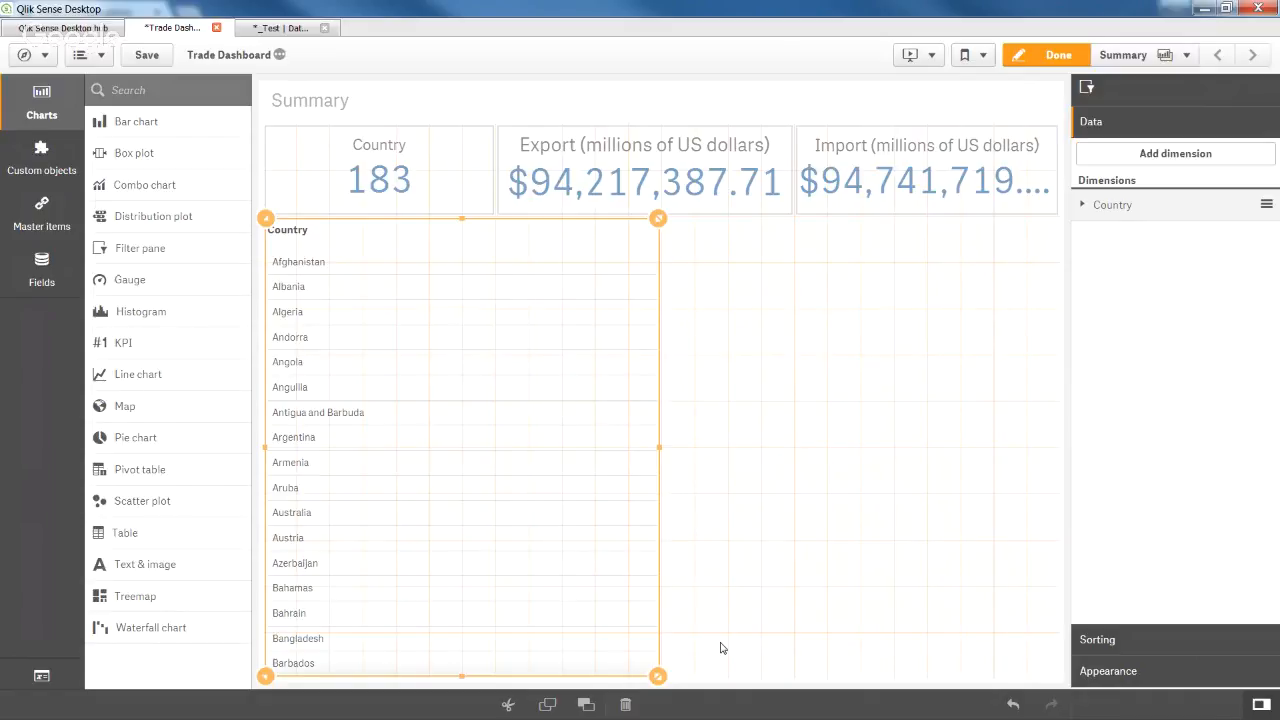
{"action": "left_click_drag", "start_coordinate": [658, 677], "coordinate": [440, 327]}
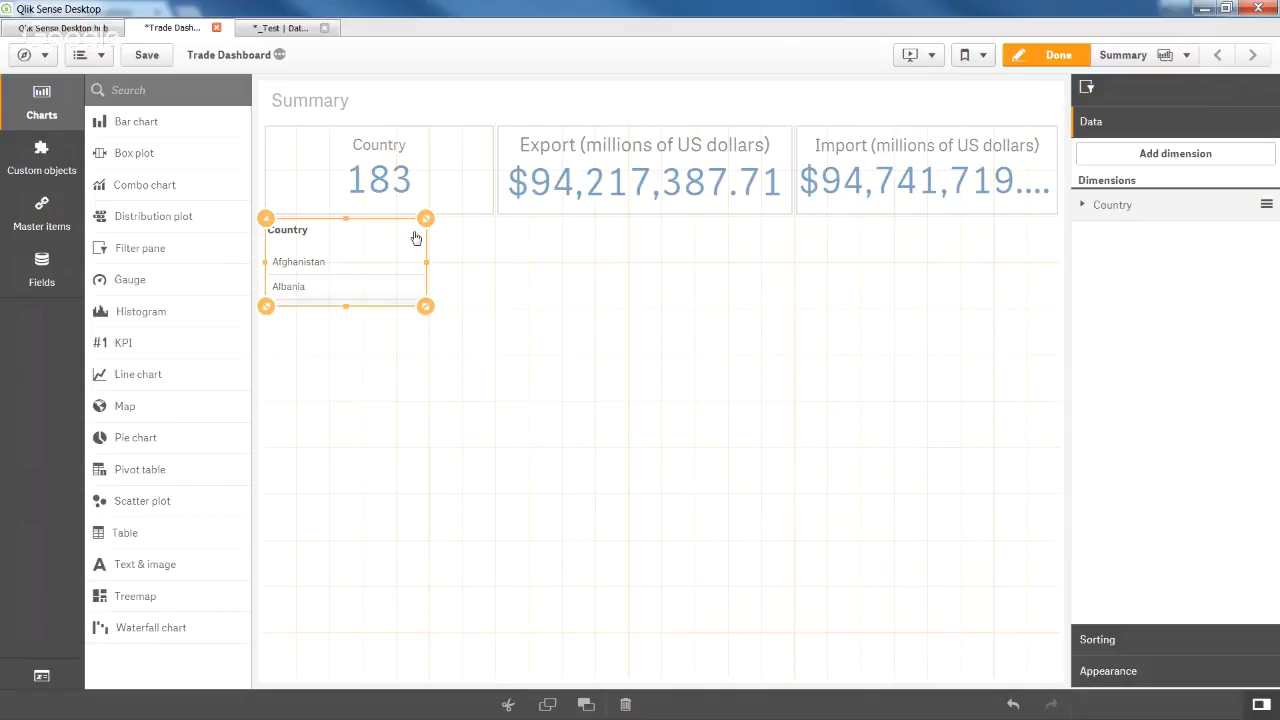
{"action": "left_click_drag", "start_coordinate": [143, 247], "coordinate": [303, 417]}
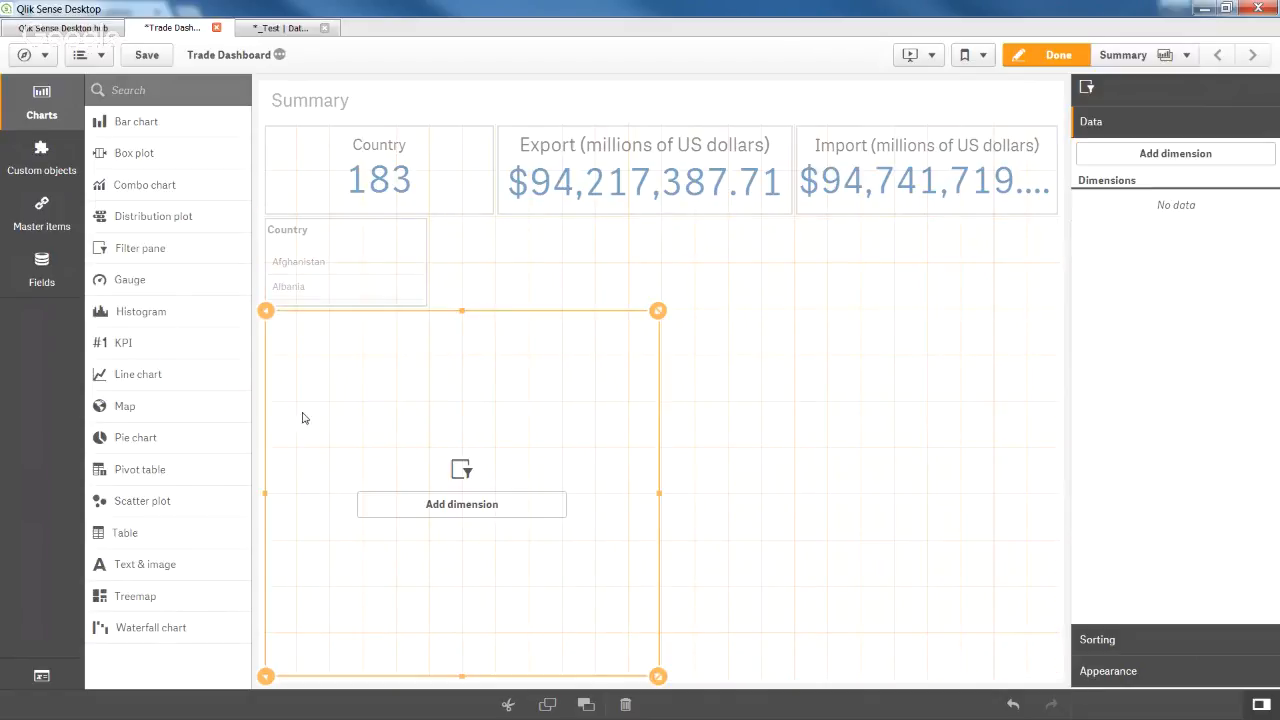
Make the new filter pane filter by Year, then narrow and shorten it.
{"action": "left_click", "coordinate": [431, 506]}
{"action": "left_click", "coordinate": [614, 592]}
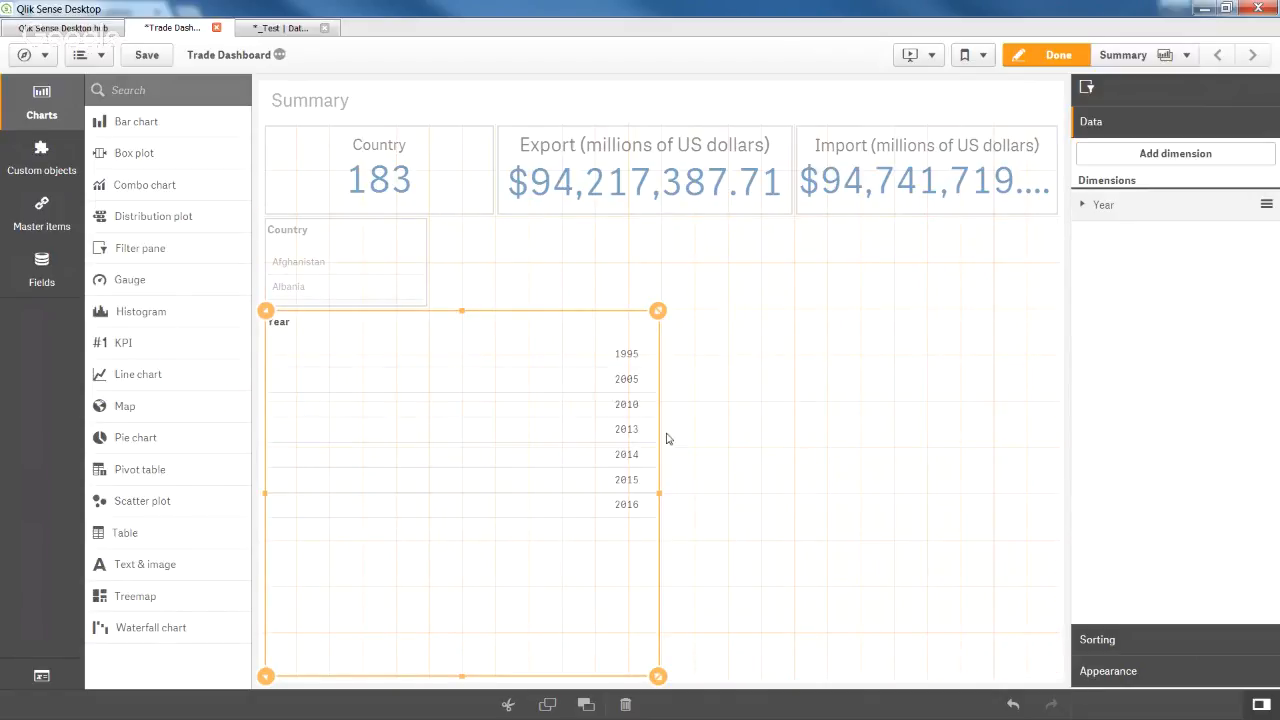
{"action": "left_click_drag", "start_coordinate": [660, 311], "coordinate": [440, 317]}
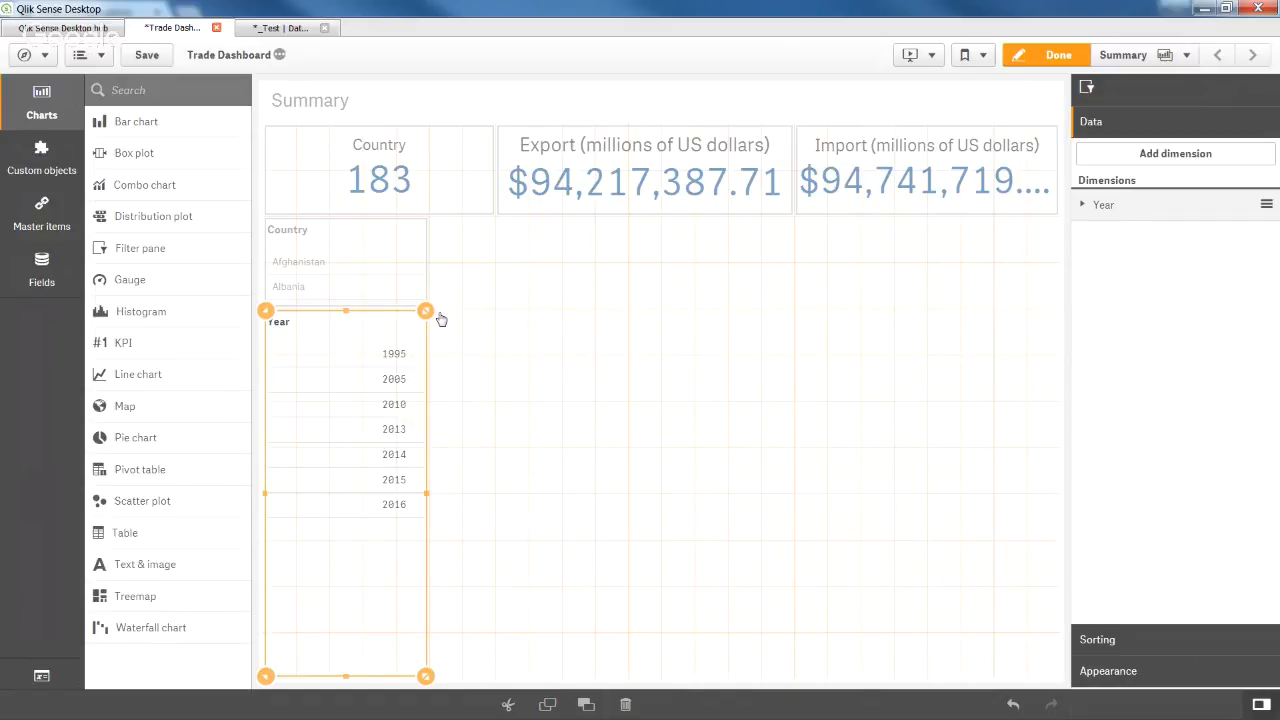
{"action": "left_click_drag", "start_coordinate": [346, 312], "coordinate": [346, 409]}
Lengthen the Country filter pane to show more countries and save the Trade Dashboard.
{"action": "left_click", "coordinate": [351, 302]}
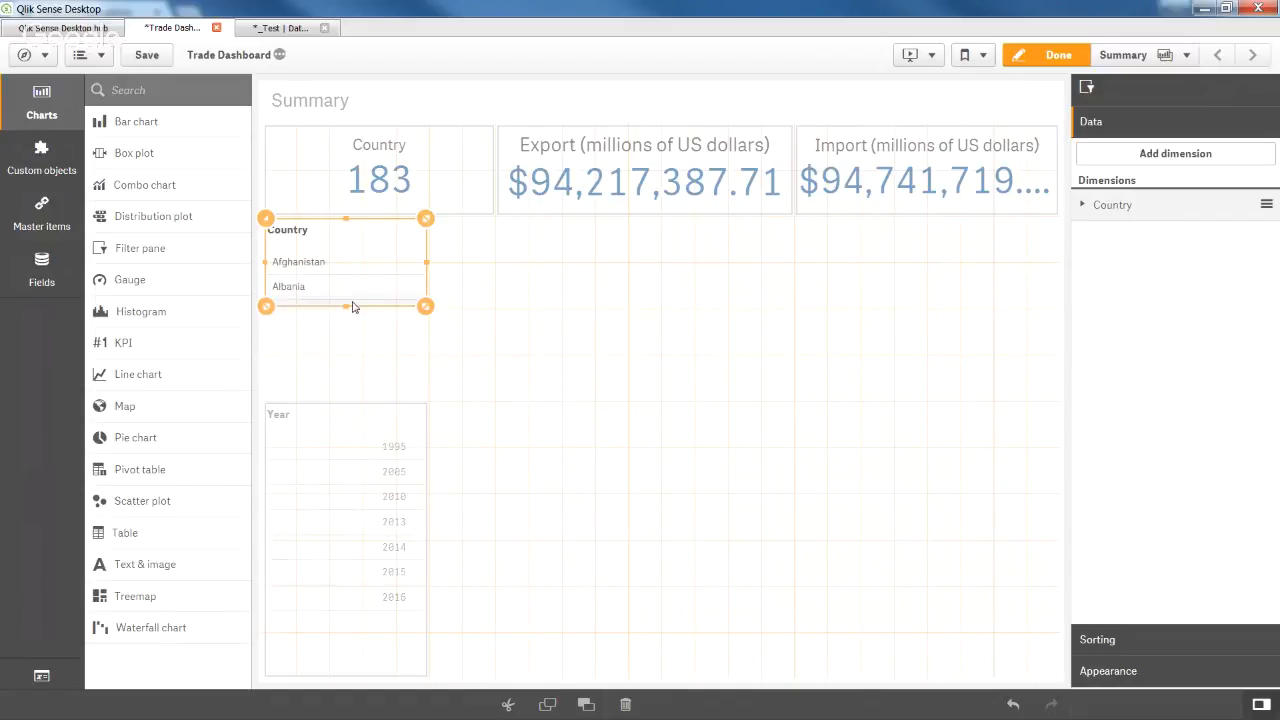
{"action": "left_click_drag", "start_coordinate": [351, 310], "coordinate": [351, 409]}
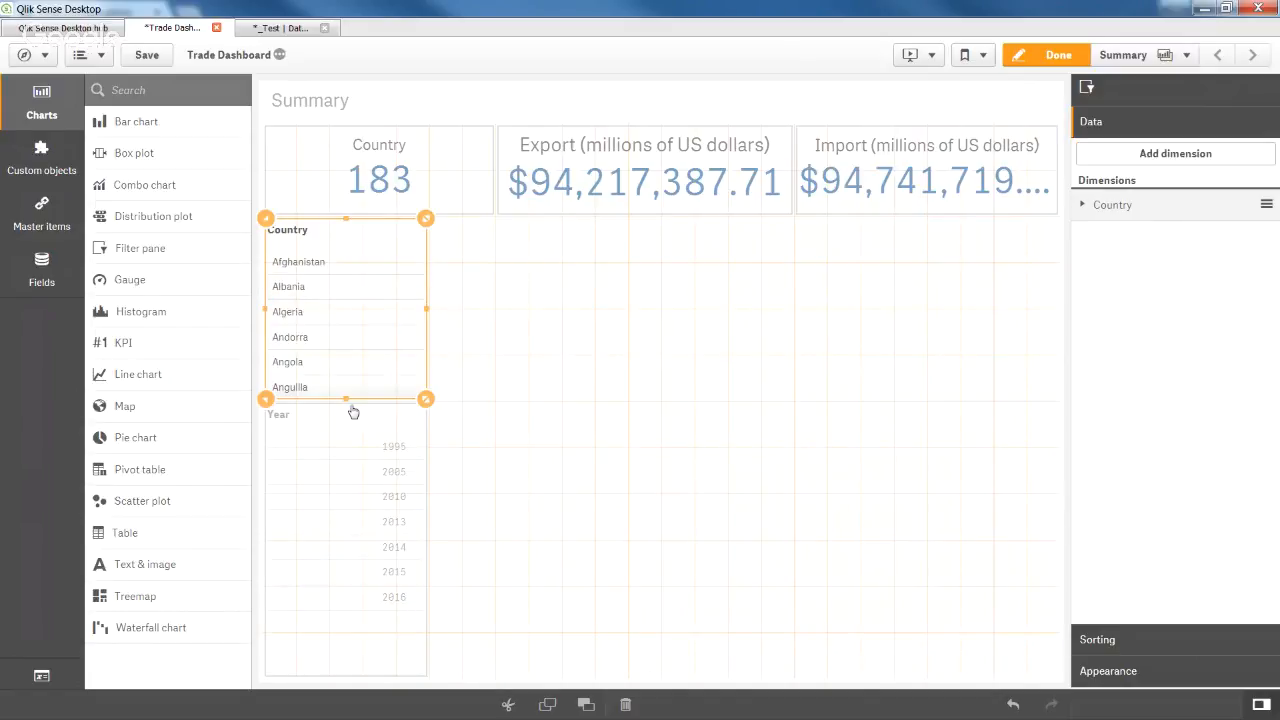
{"action": "left_click", "coordinate": [586, 349]}
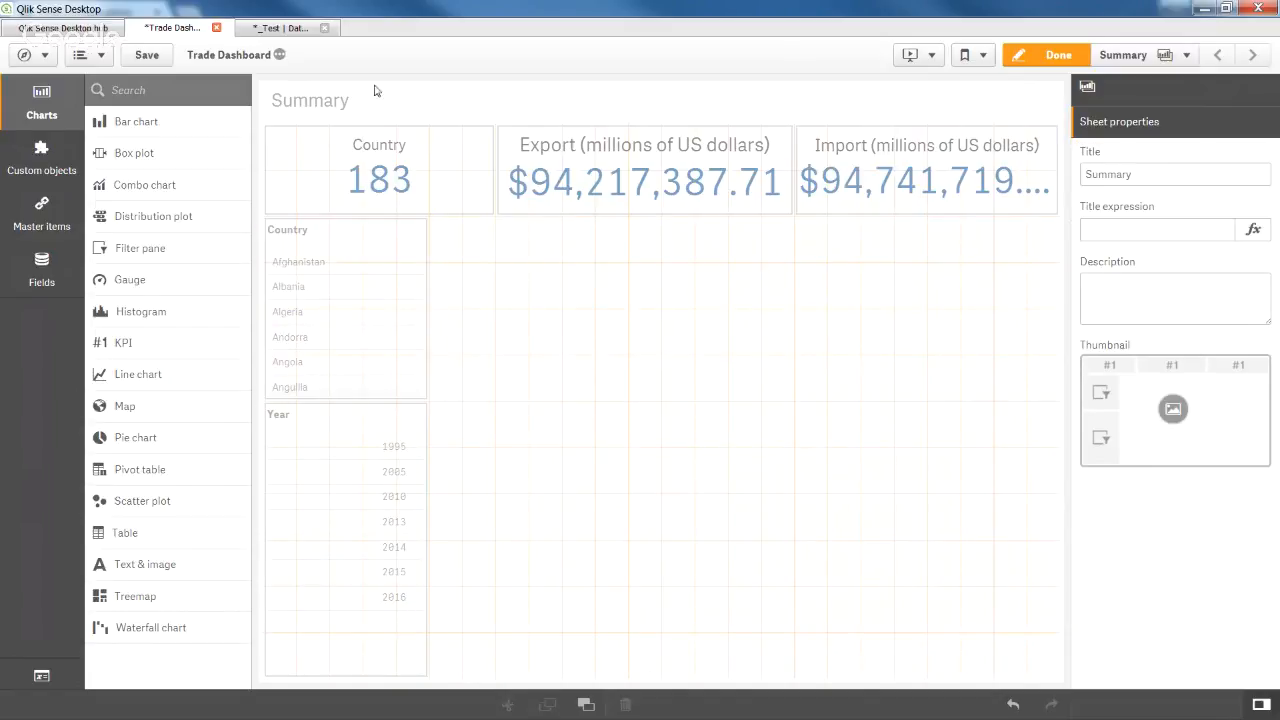
{"action": "left_click", "coordinate": [147, 55]}
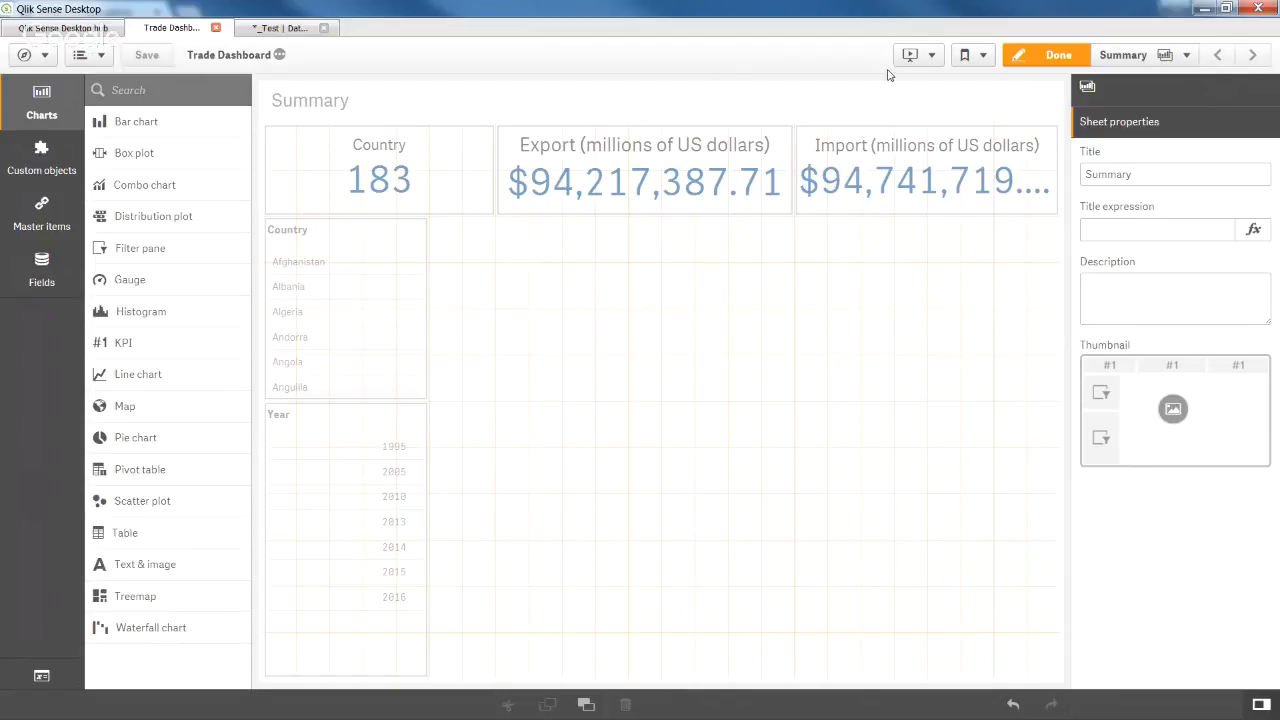
Leave edit mode, filter to Afghanistan, then clear that filter and pick 1995 in Year.
{"action": "left_click", "coordinate": [1052, 55]}
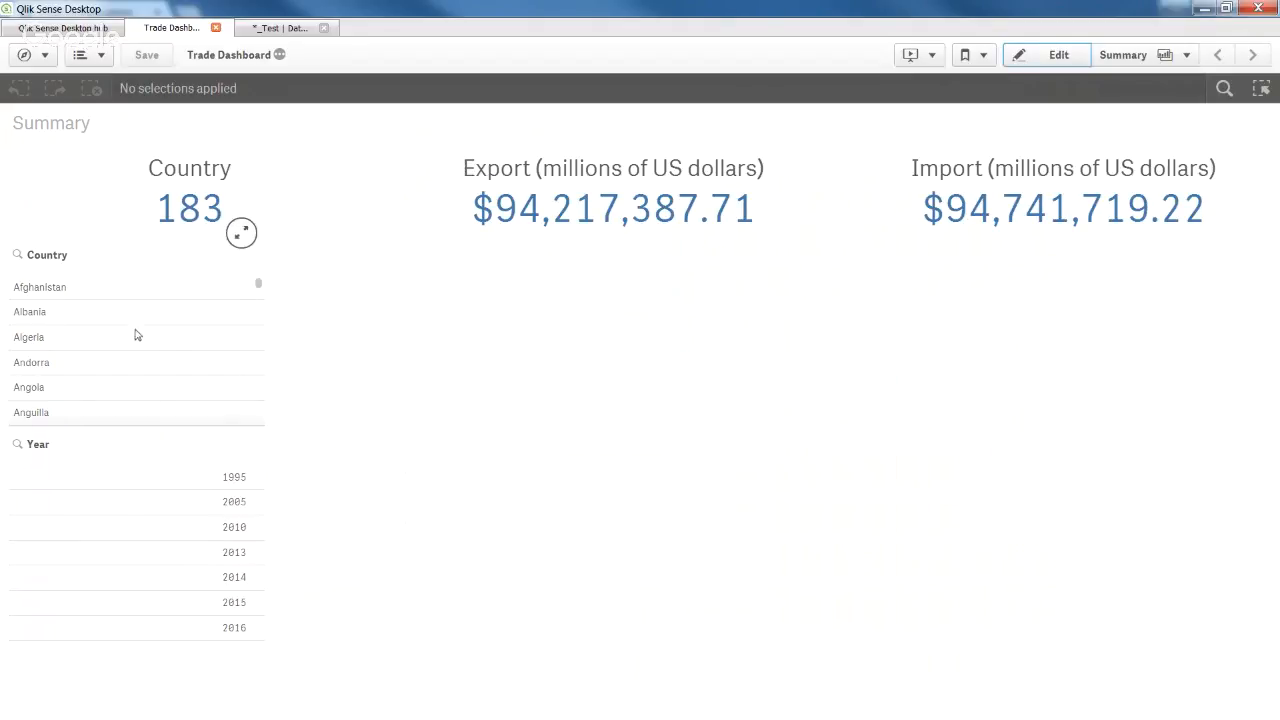
{"action": "left_click", "coordinate": [106, 290]}
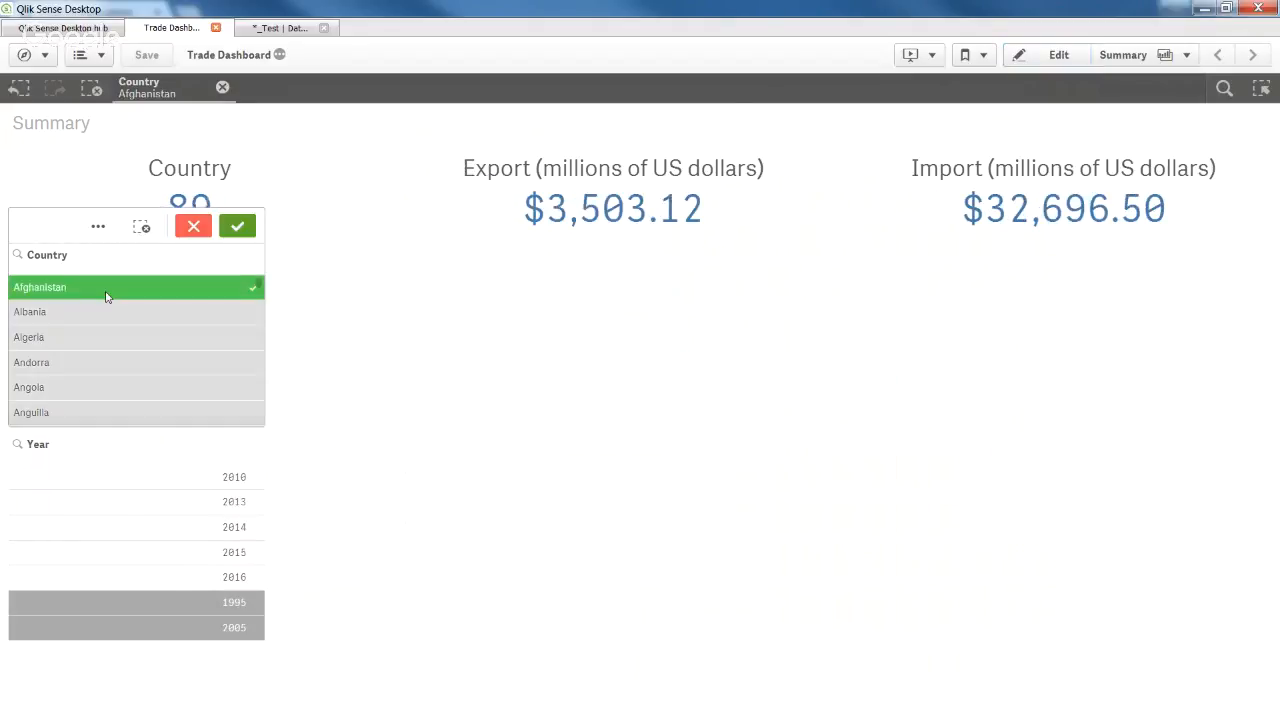
{"action": "left_click", "coordinate": [240, 228]}
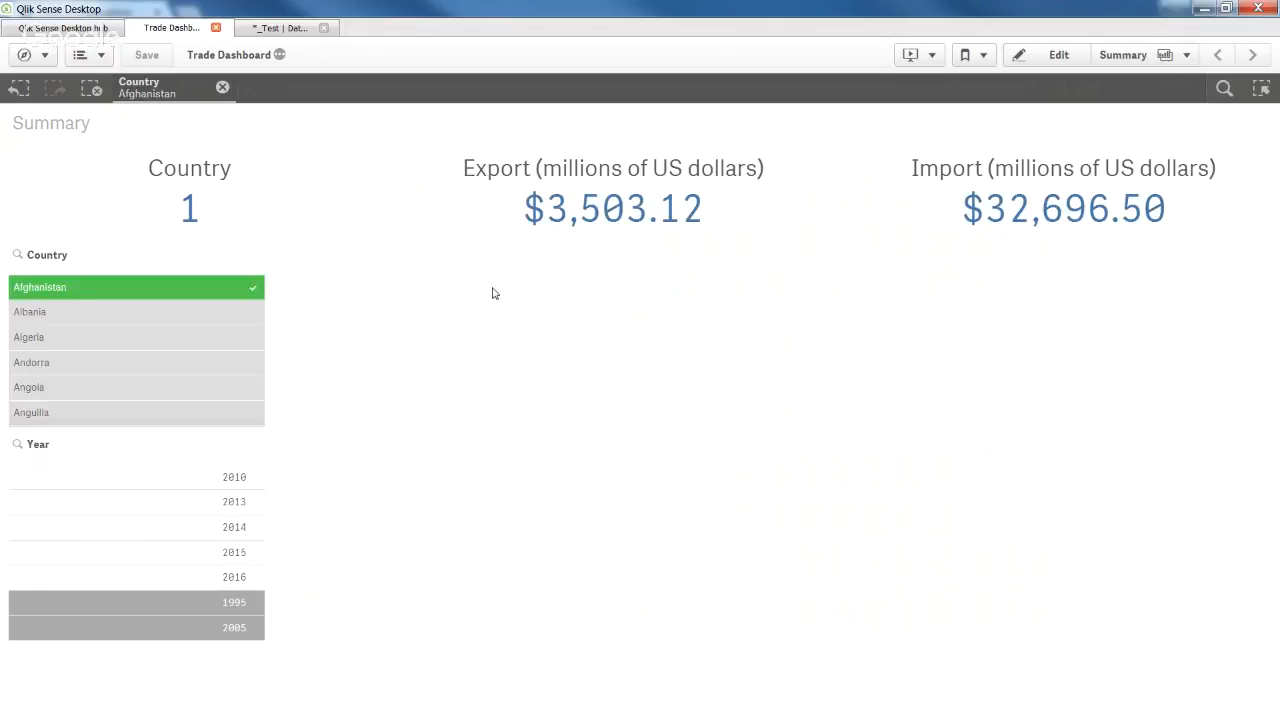
{"action": "left_click", "coordinate": [224, 88]}
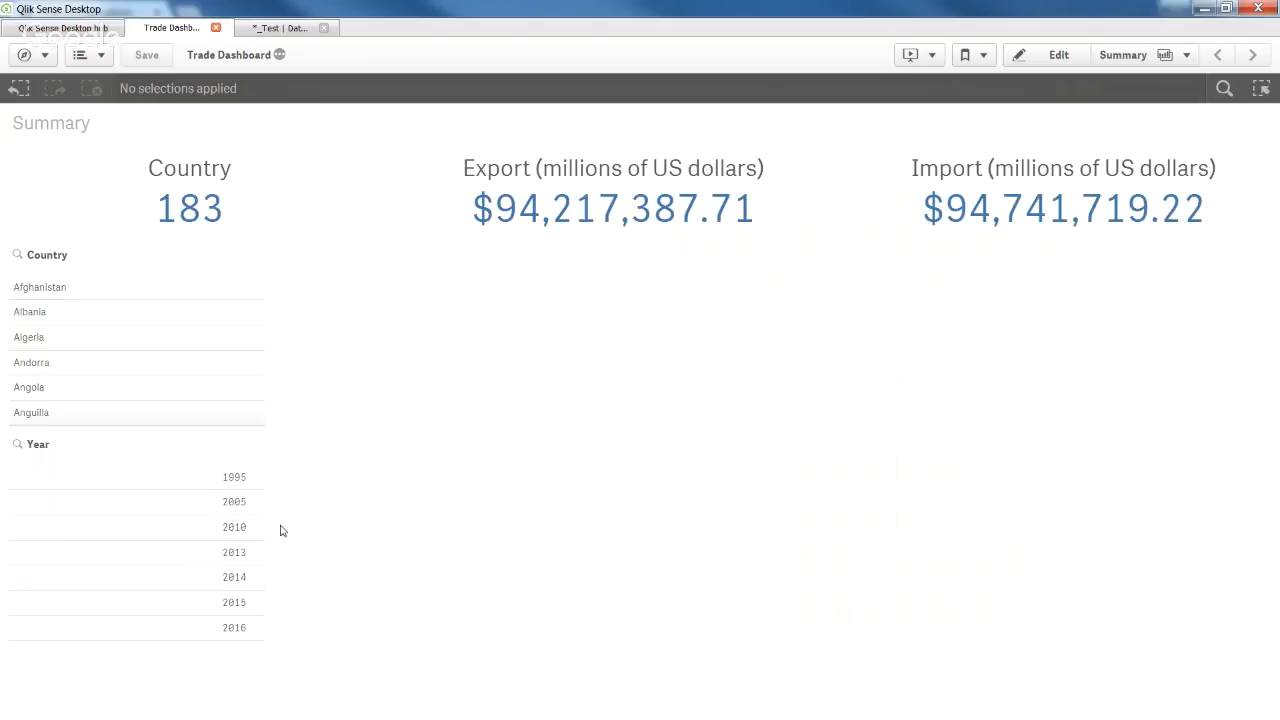
{"action": "left_click", "coordinate": [234, 478]}
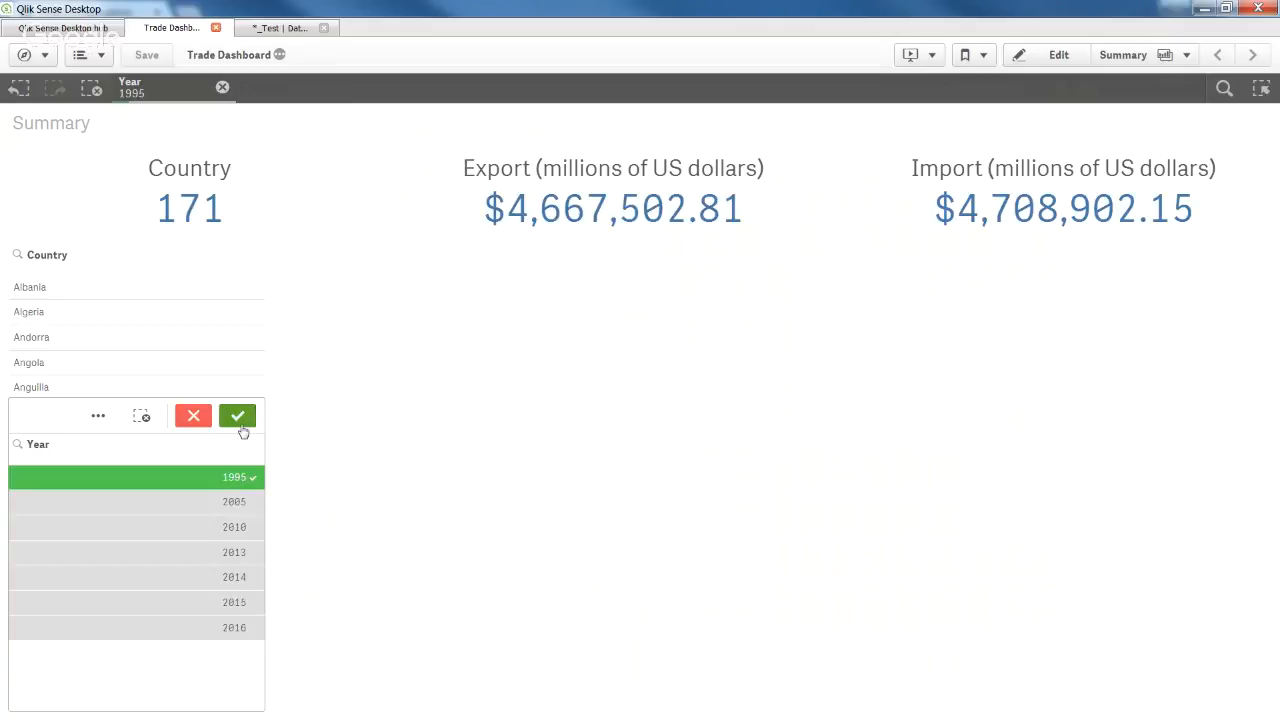
Confirm the 1995 Year selection and scroll the Country list to review excluded countries.
{"action": "left_click", "coordinate": [238, 417]}
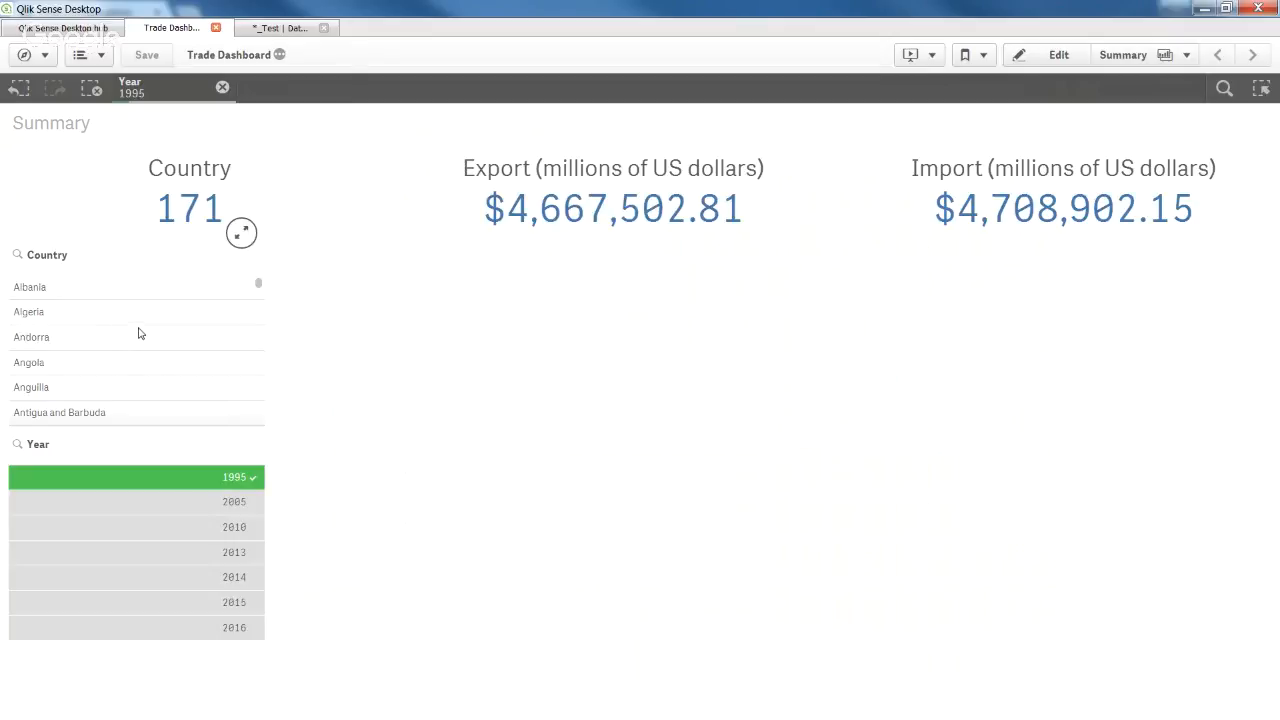
{"action": "scroll", "coordinate": [140, 333], "scroll_direction": "down", "scroll_amount": 4}
{"action": "scroll", "coordinate": [140, 333], "scroll_direction": "down", "scroll_amount": 4}
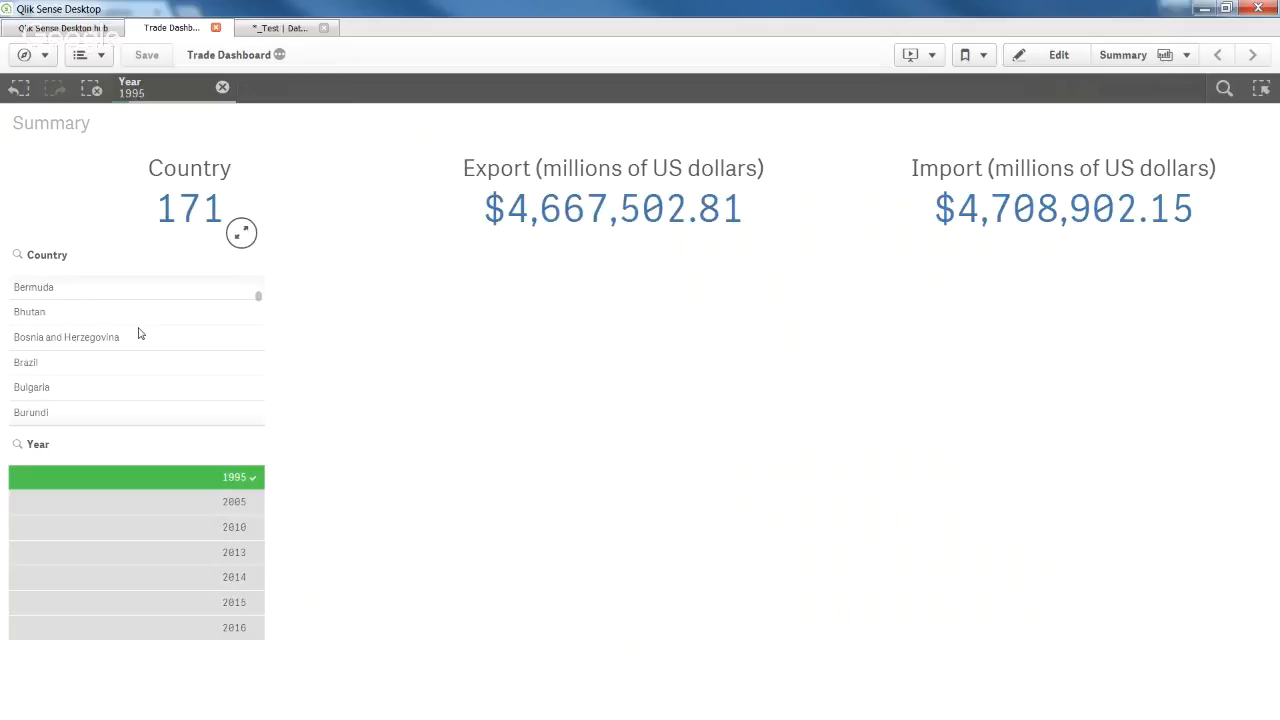
{"action": "scroll", "coordinate": [138, 334], "scroll_direction": "up", "scroll_amount": 6}
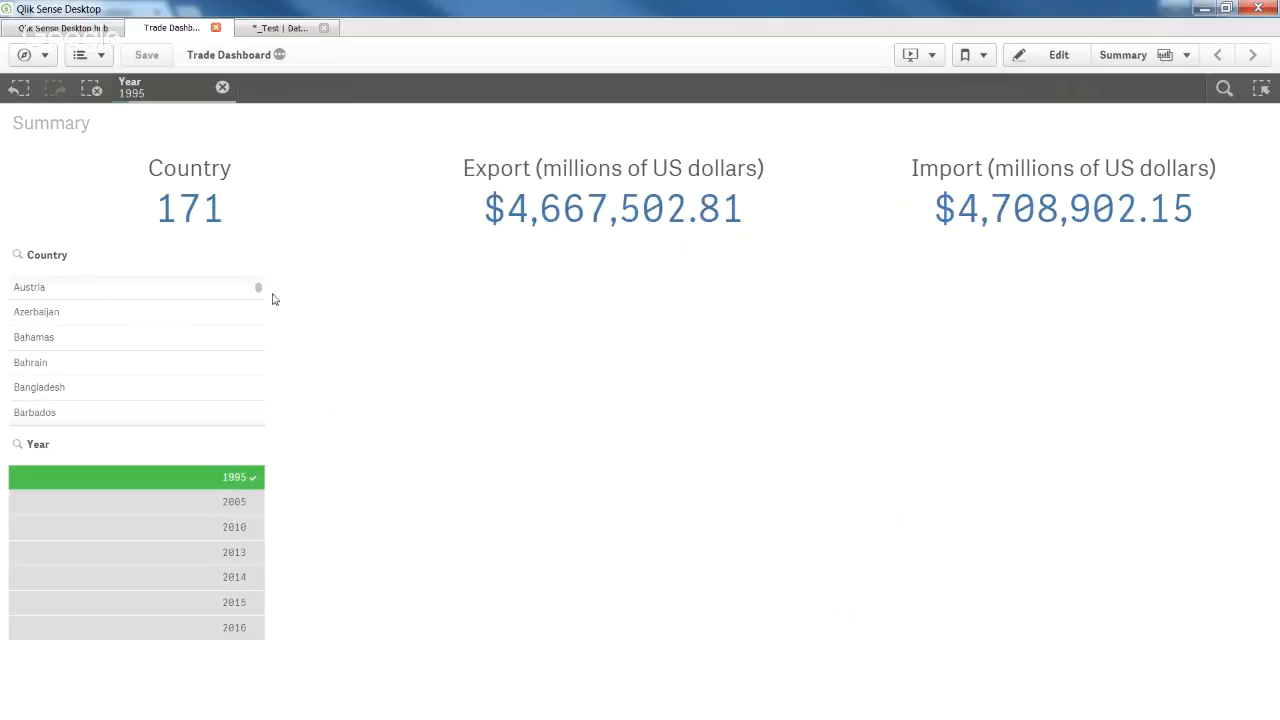
{"action": "left_click_drag", "start_coordinate": [259, 288], "coordinate": [264, 426]}
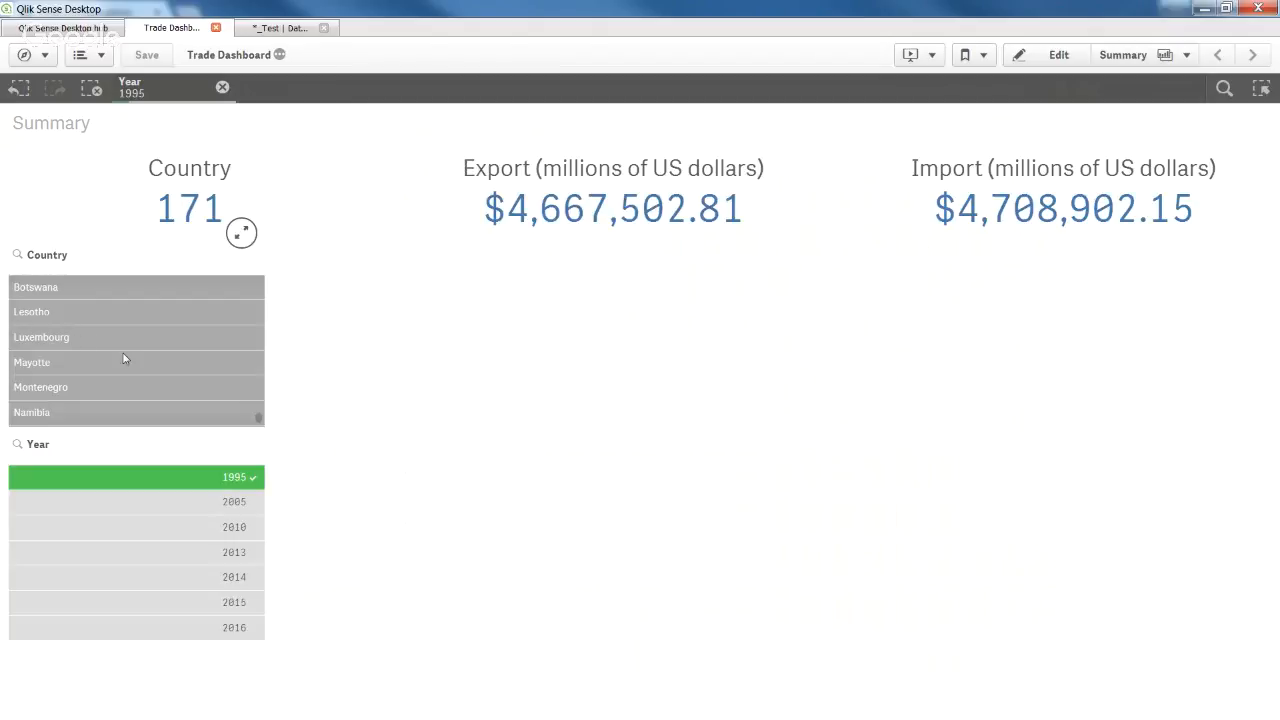
{"action": "scroll", "coordinate": [124, 359], "scroll_direction": "up", "scroll_amount": 2}
{"action": "scroll", "coordinate": [124, 359], "scroll_direction": "down", "scroll_amount": 3}
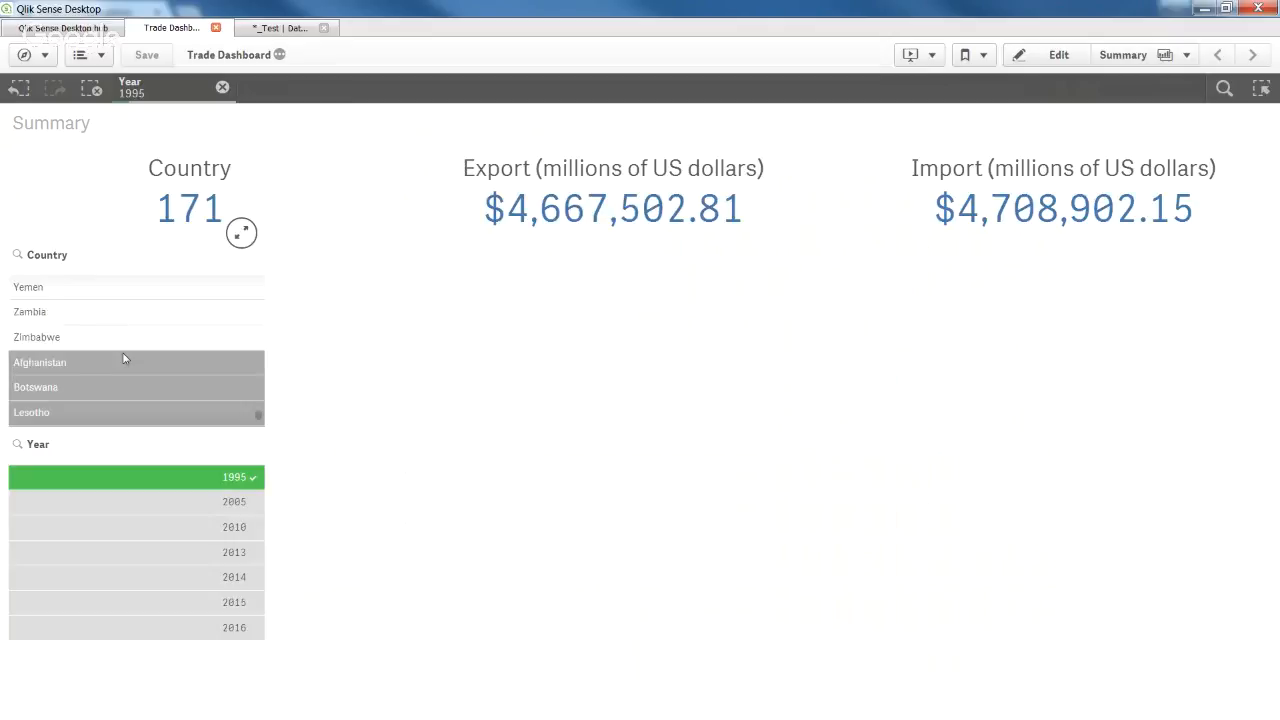
{"action": "scroll", "coordinate": [124, 359], "scroll_direction": "up", "scroll_amount": 1}
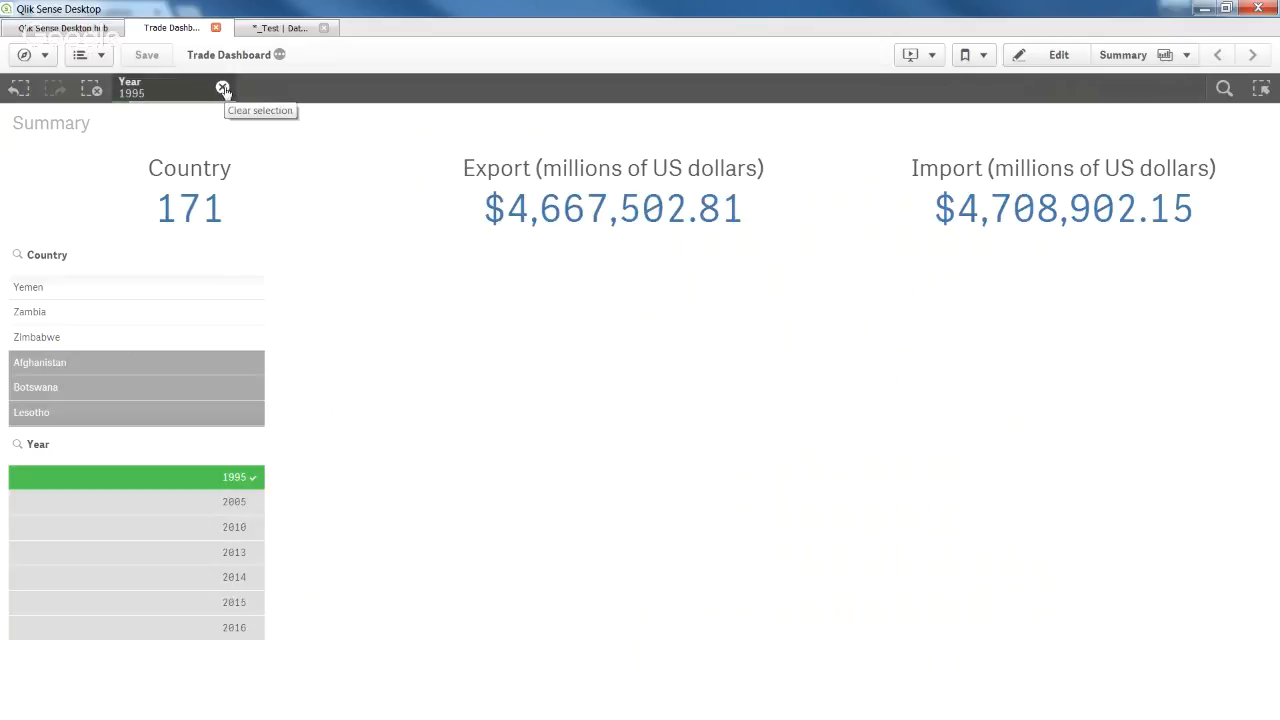
Clear all selections, reapply then remove the 1995 filter, and switch the sheet to edit mode.
{"action": "left_click", "coordinate": [86, 91]}
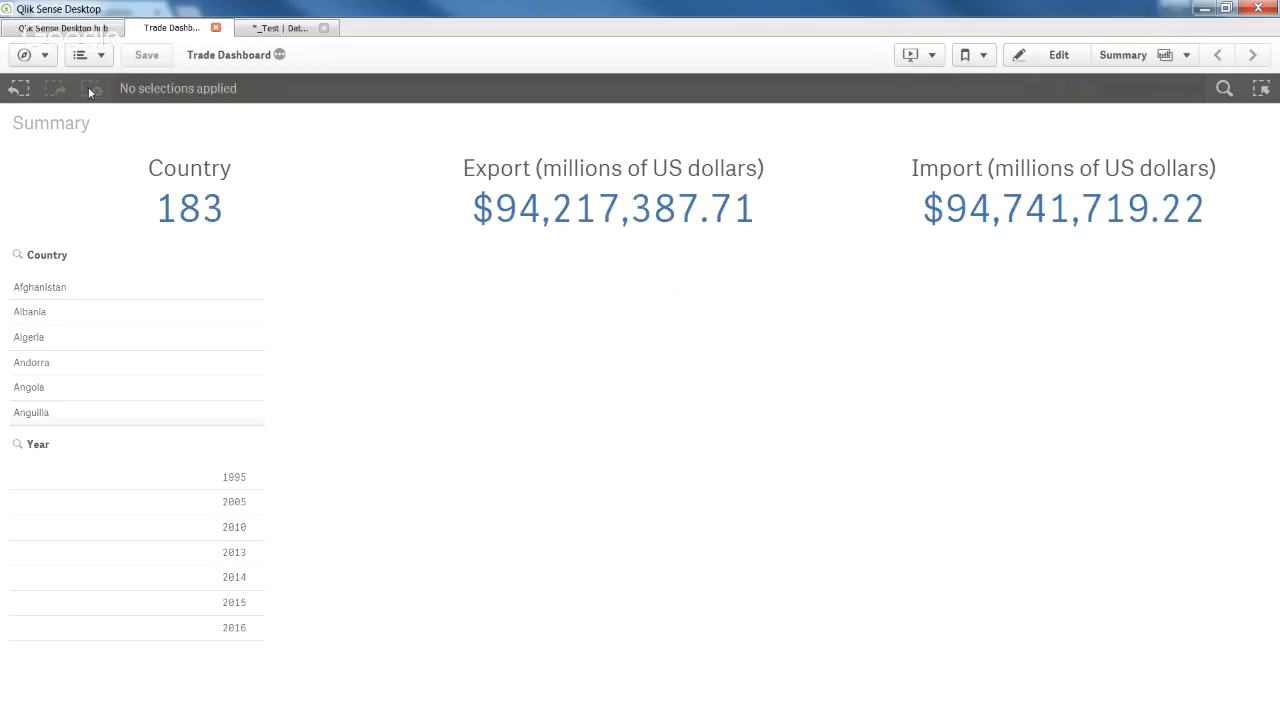
{"action": "mouse_move", "coordinate": [208, 479]}
{"action": "left_click", "coordinate": [208, 478]}
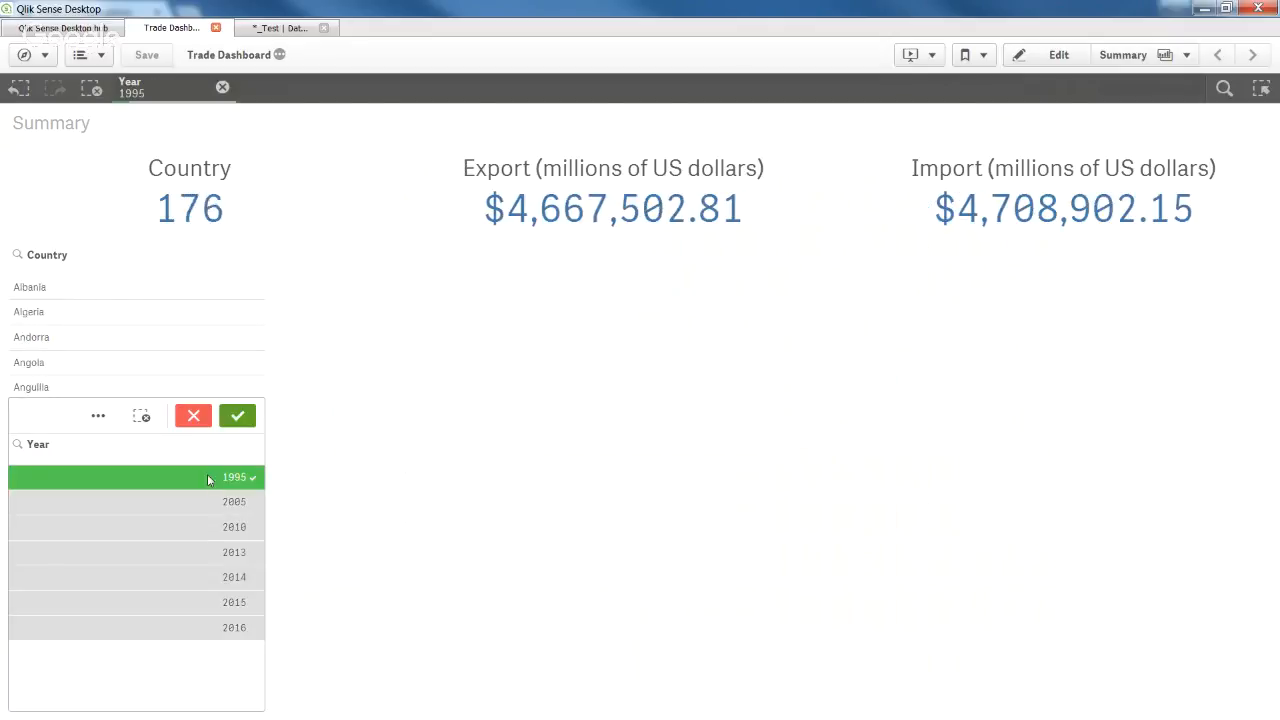
{"action": "left_click", "coordinate": [238, 417]}
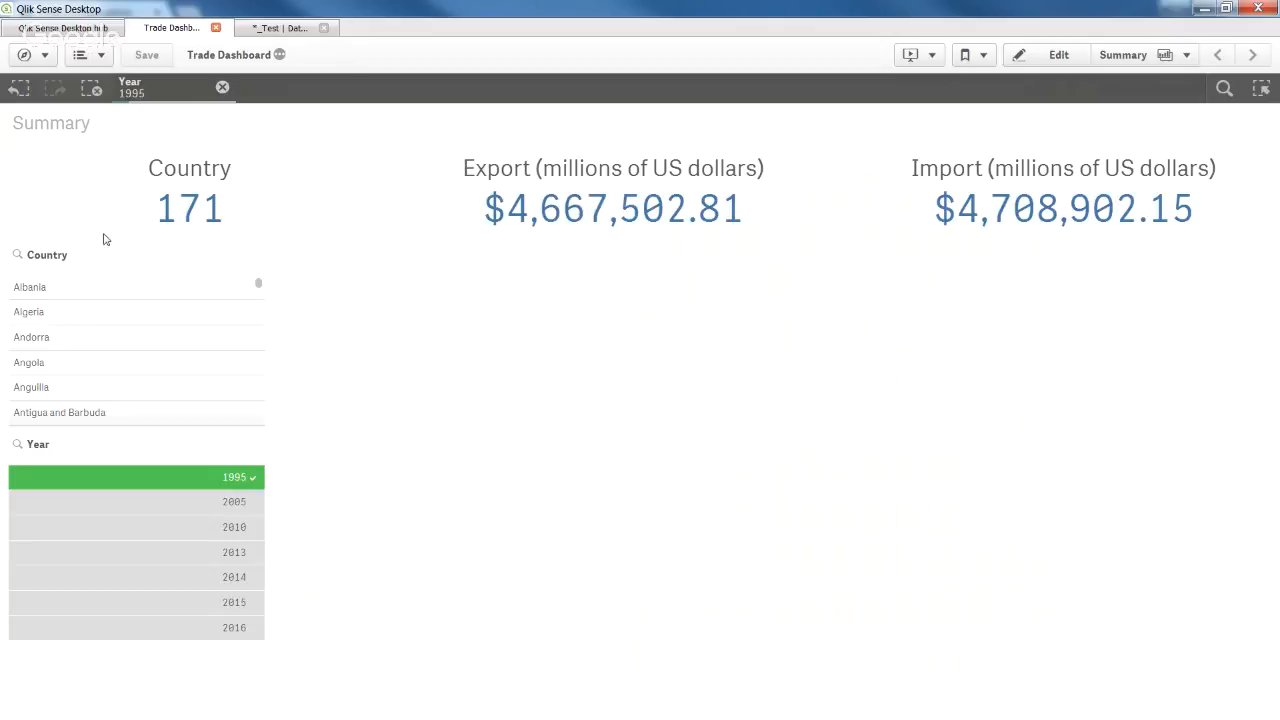
{"action": "left_click", "coordinate": [92, 90]}
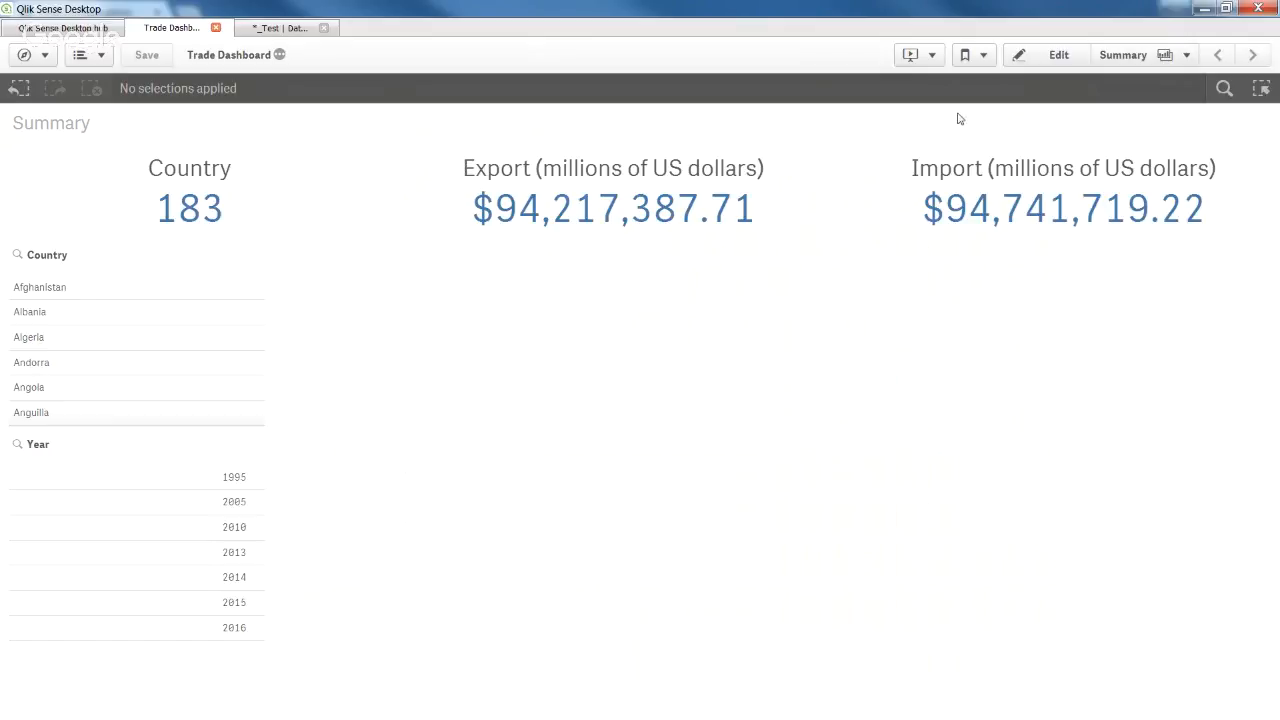
{"action": "left_click", "coordinate": [1058, 56]}
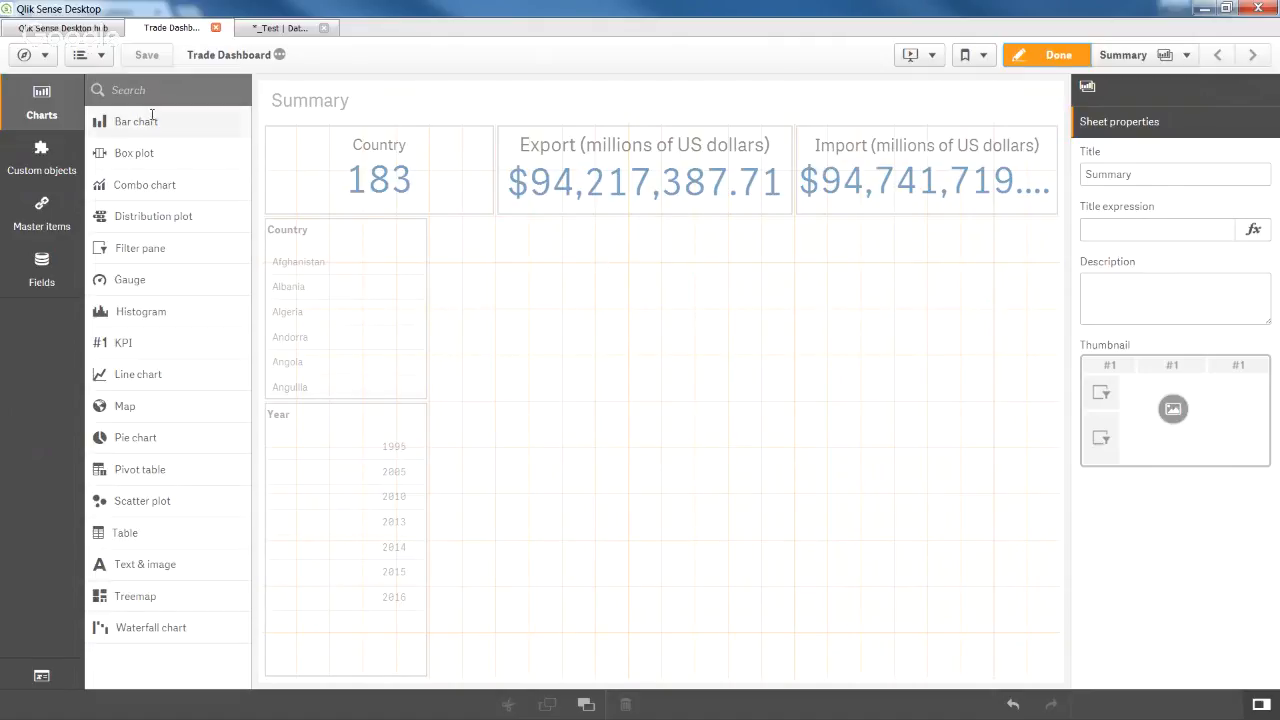
Place a new bar chart beside the filters with Country as its dimension.
{"action": "left_click_drag", "start_coordinate": [159, 125], "coordinate": [858, 352]}
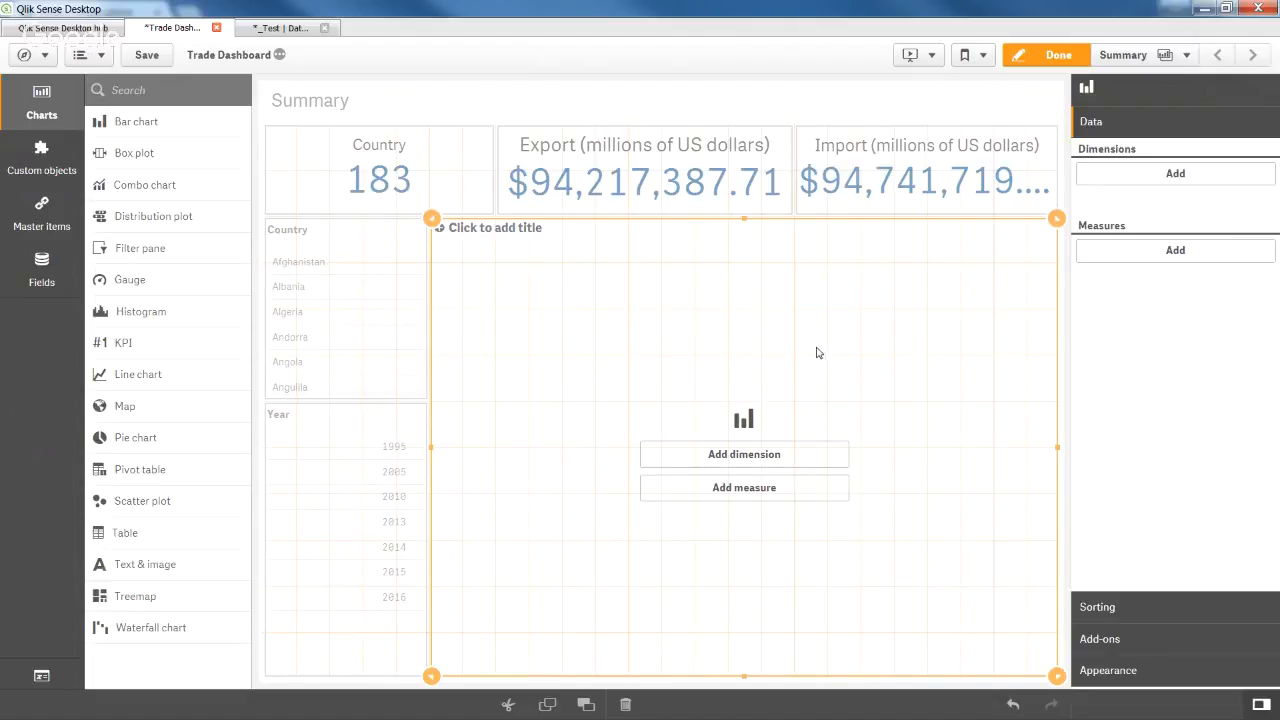
{"action": "left_click", "coordinate": [817, 459]}
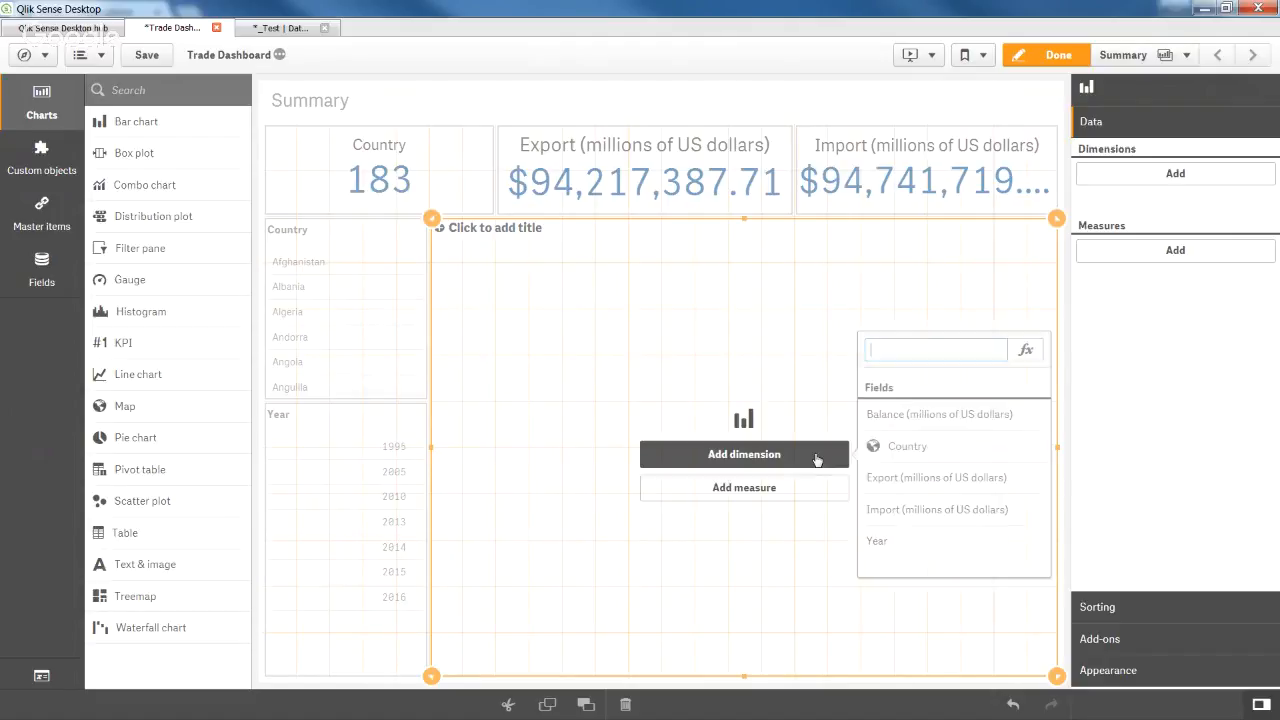
{"action": "left_click", "coordinate": [897, 446]}
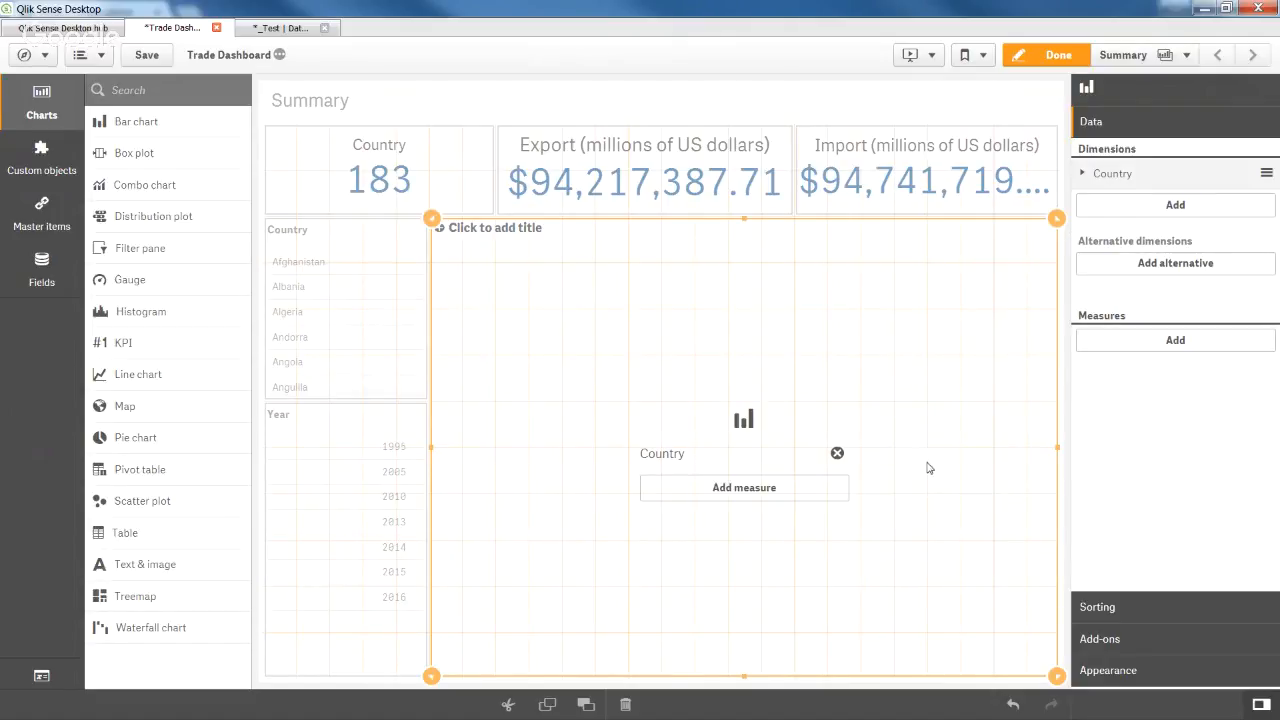
Add Sum of Export and Sum of Import as the bar chart's two measures.
{"action": "left_click", "coordinate": [793, 493]}
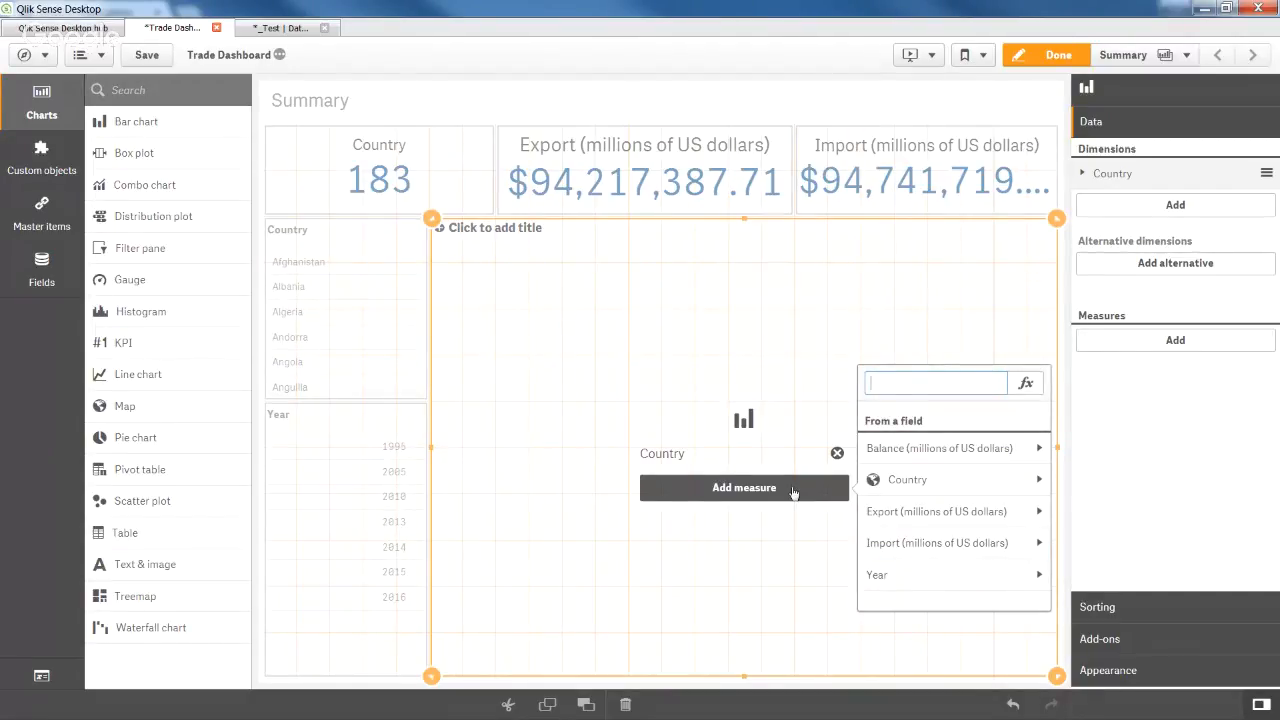
{"action": "left_click", "coordinate": [946, 513]}
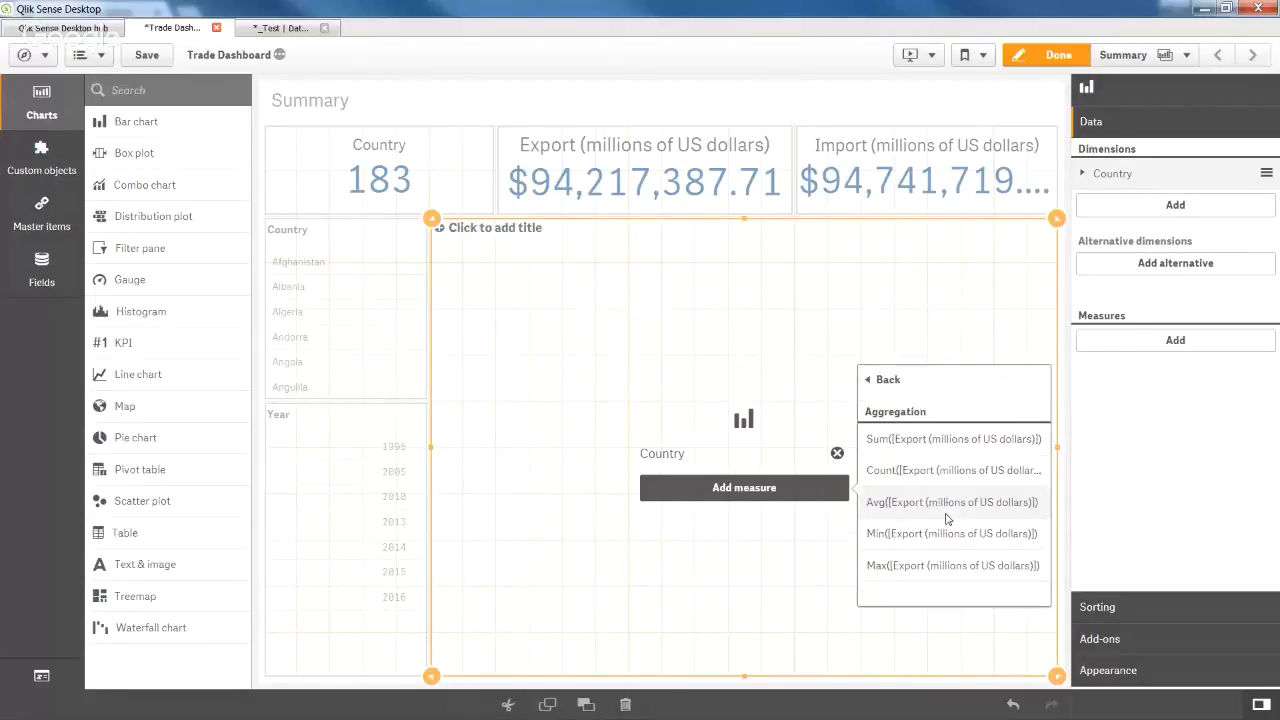
{"action": "left_click", "coordinate": [955, 442]}
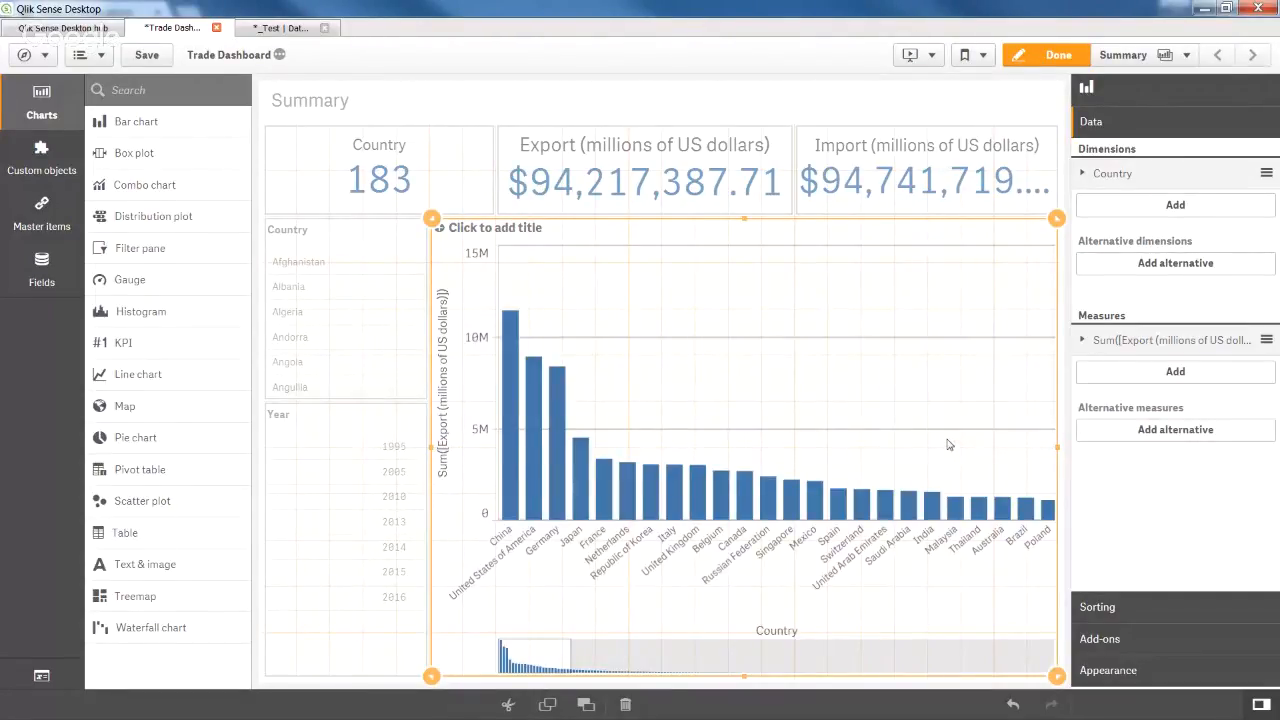
{"action": "left_click", "coordinate": [1185, 383]}
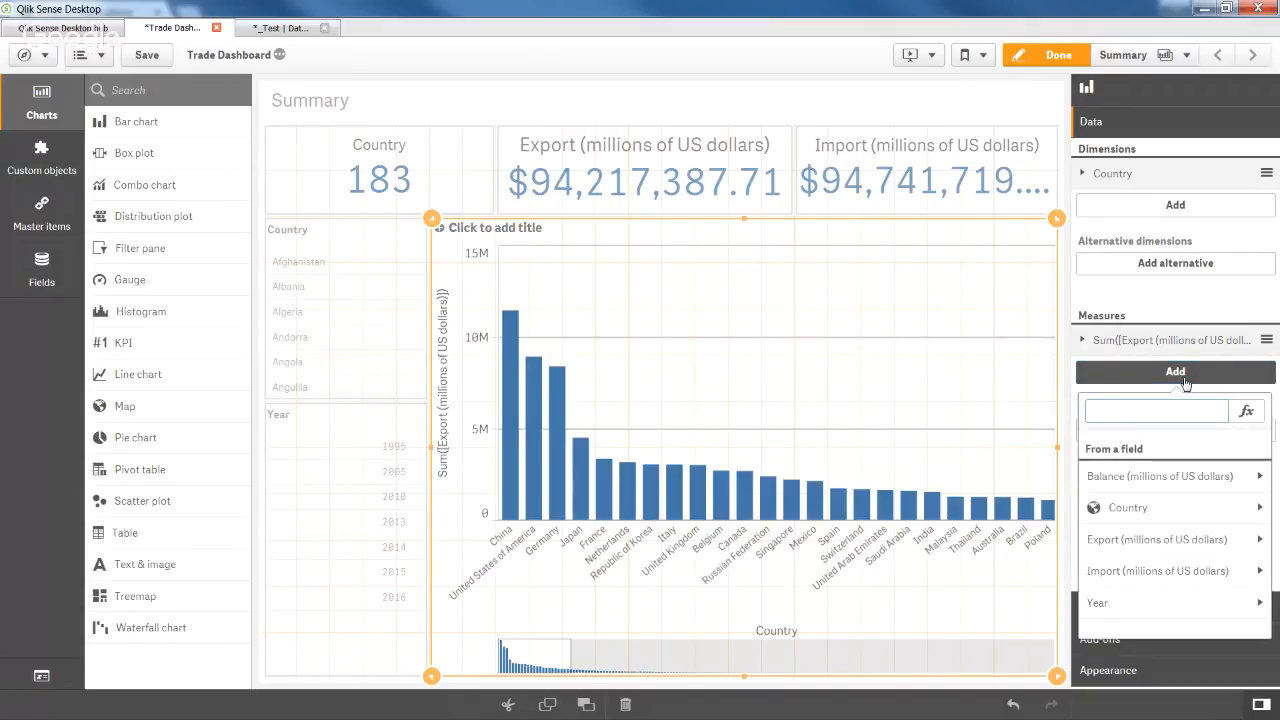
{"action": "left_click", "coordinate": [1148, 571]}
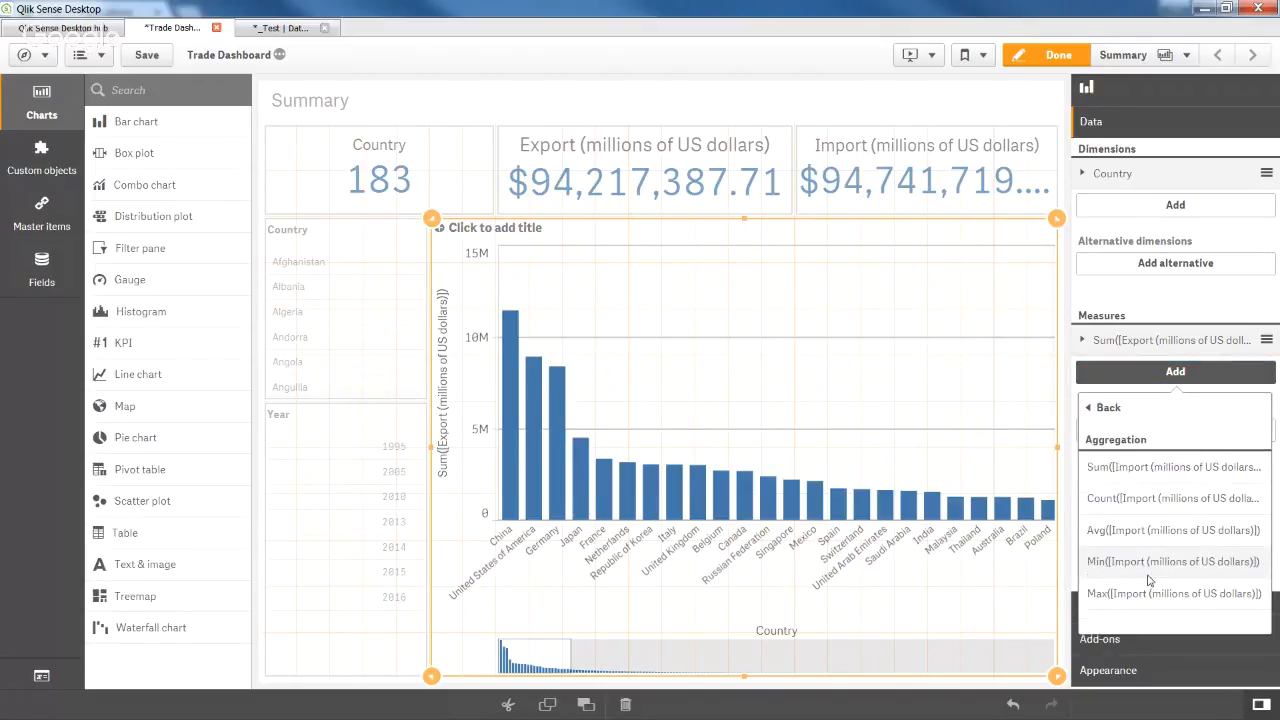
{"action": "left_click", "coordinate": [1143, 467]}
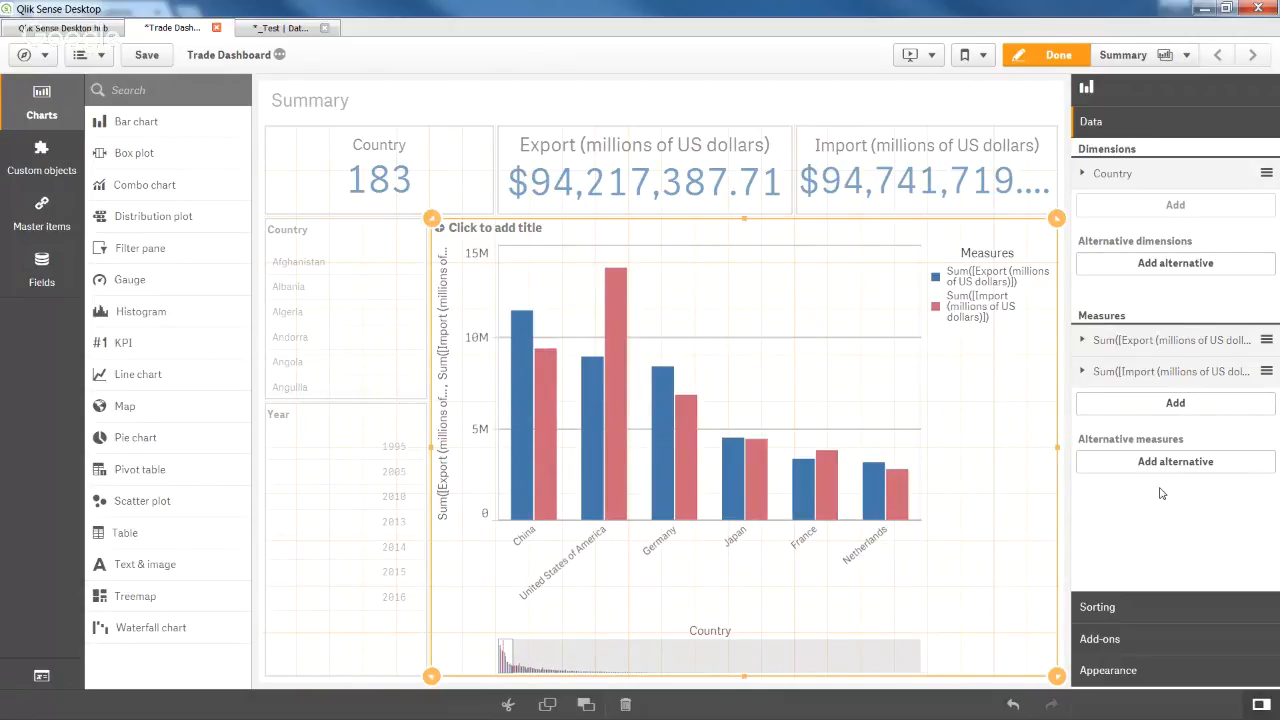
Label the Export measure 'Export (millions of US dollars)' using its expression's field name.
{"action": "left_click", "coordinate": [1164, 344]}
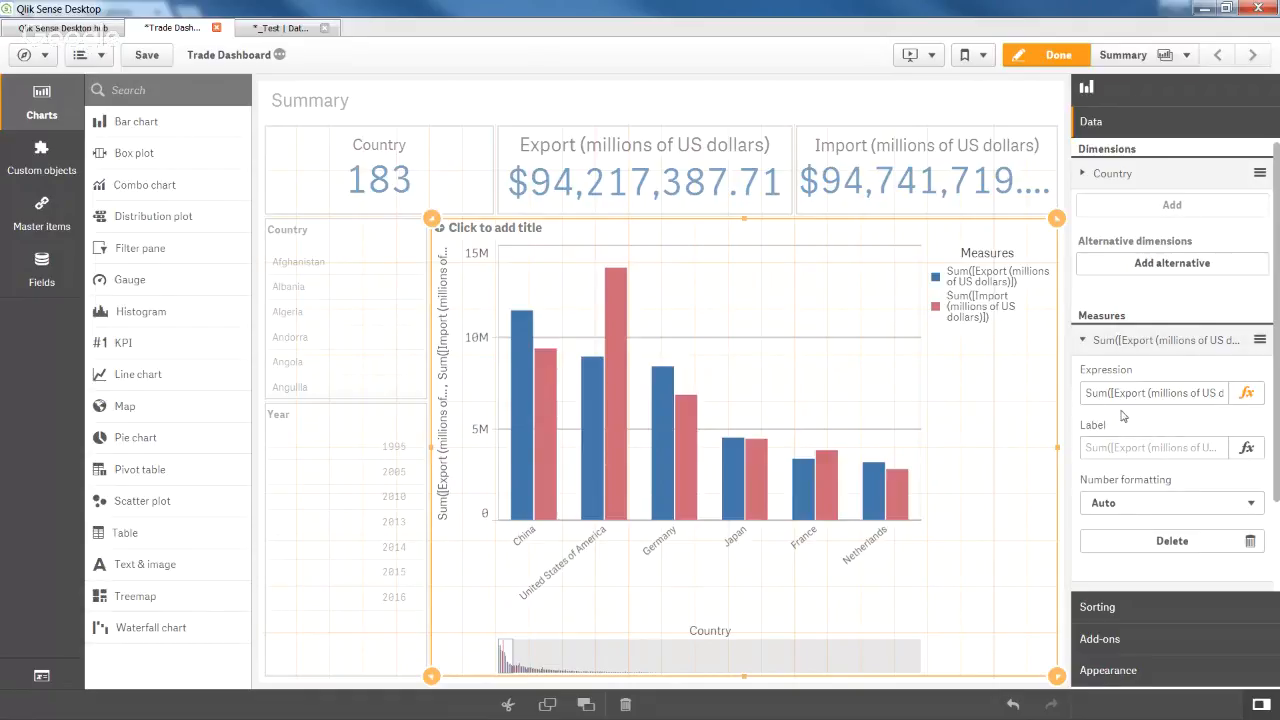
{"action": "left_click", "coordinate": [1117, 392]}
{"action": "left_click_drag", "start_coordinate": [1115, 392], "coordinate": [1217, 392]}
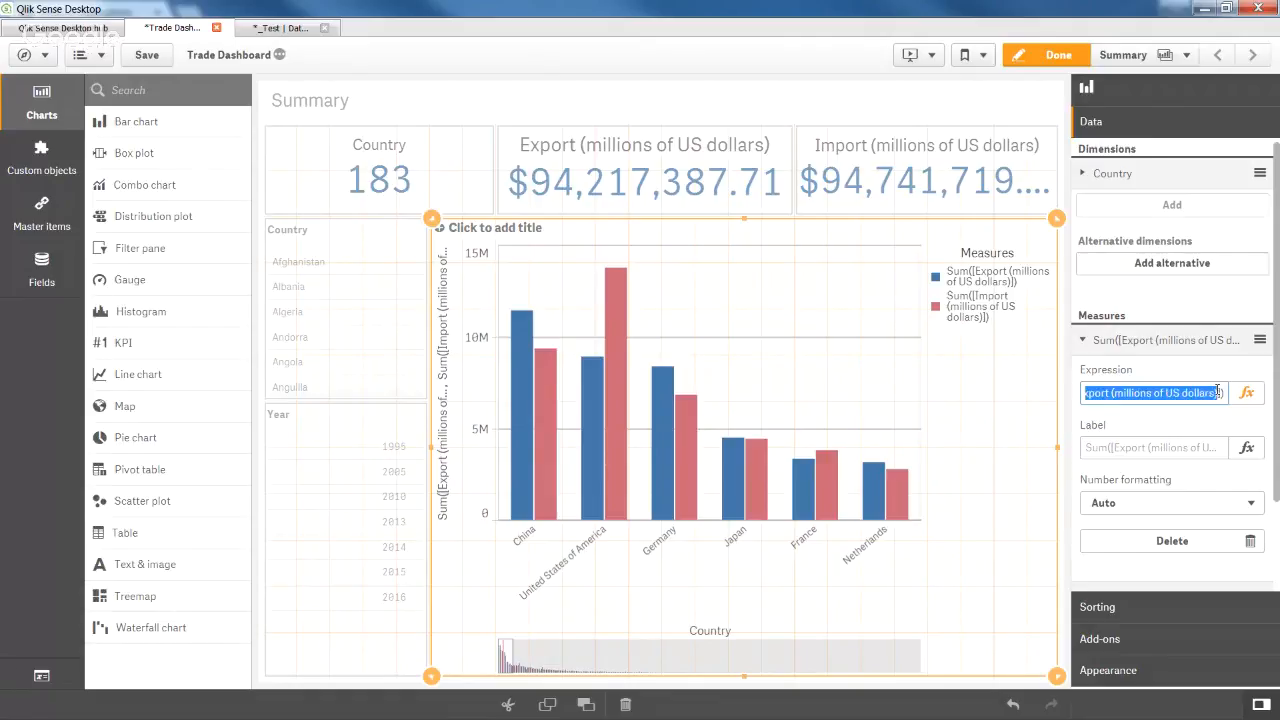
{"action": "key", "text": "ctrl+c"}
{"action": "left_click", "coordinate": [1165, 448]}
{"action": "key", "text": "ctrl+v"}
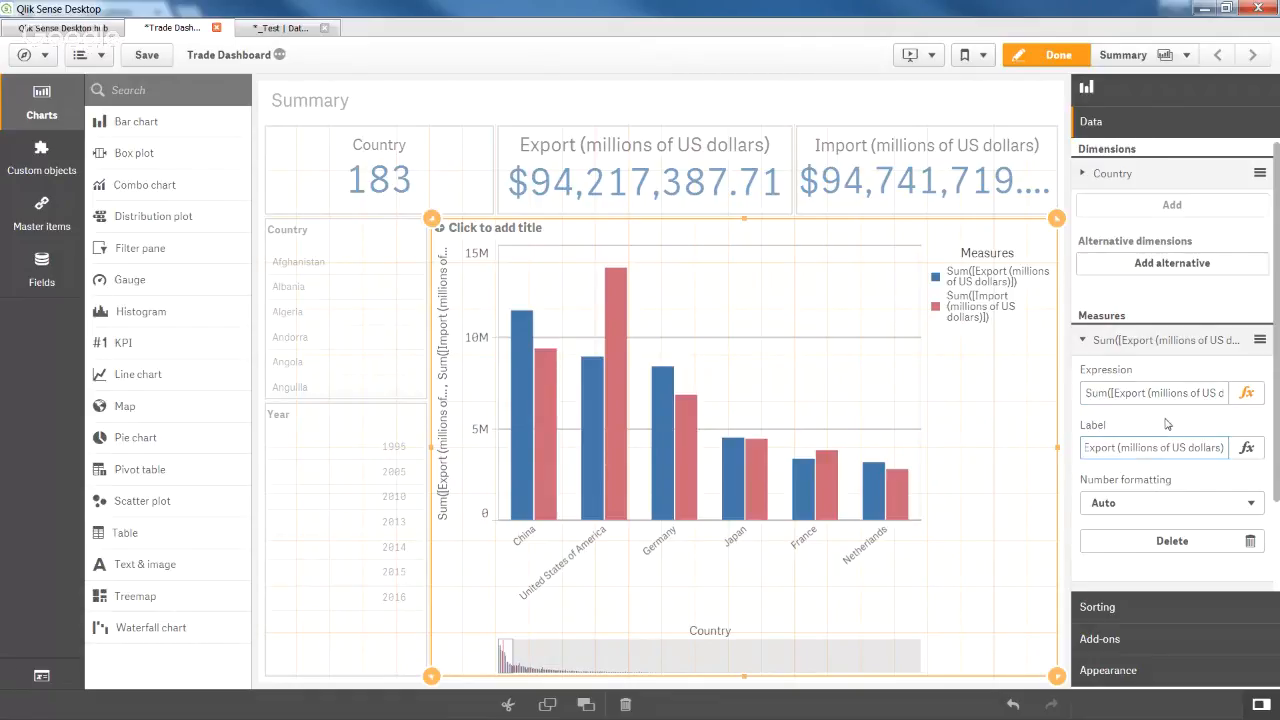
{"action": "key", "text": "Return"}
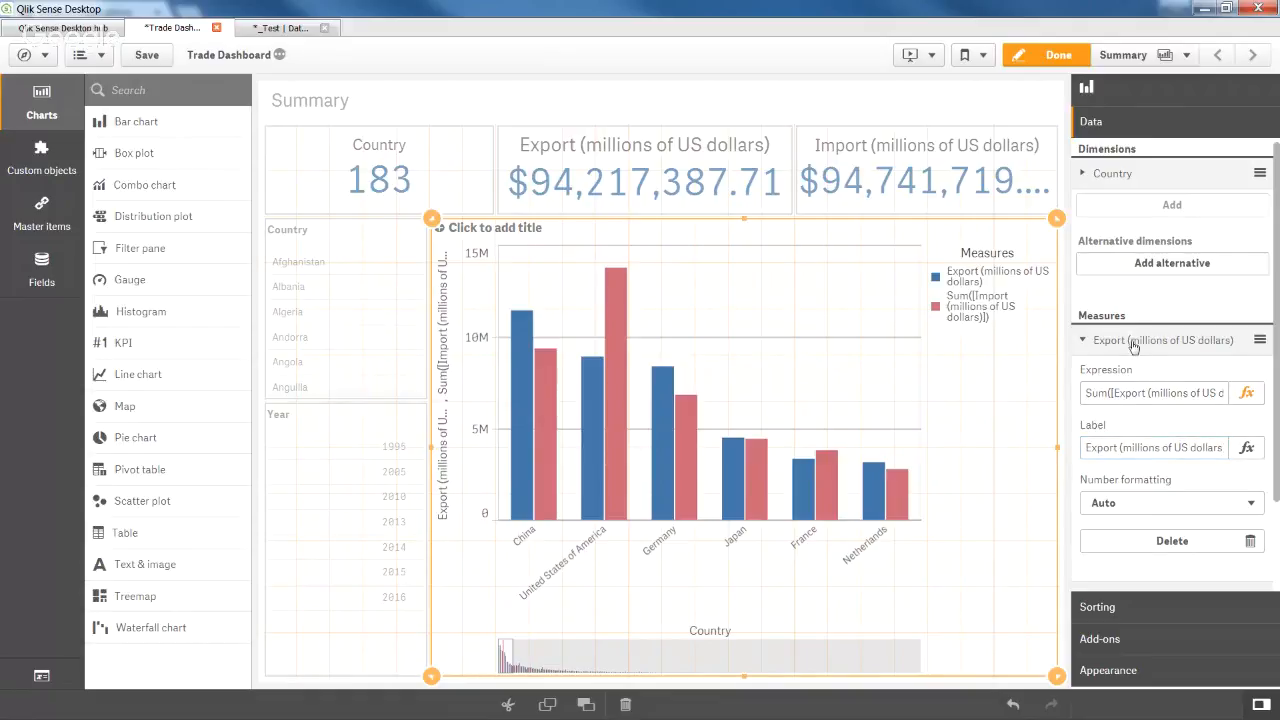
{"action": "left_click", "coordinate": [1134, 346]}
Label the Import measure 'Import (millions of US dollars)'.
{"action": "left_click", "coordinate": [1138, 372]}
{"action": "left_click", "coordinate": [1141, 474]}
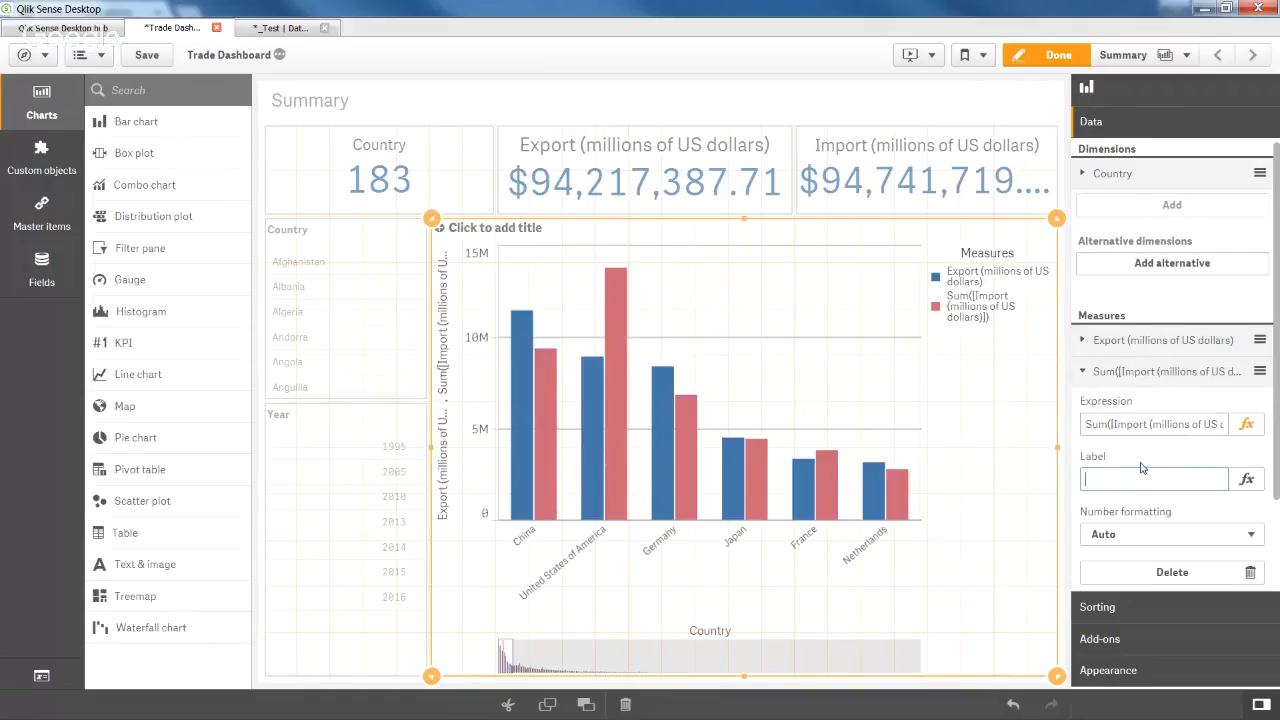
{"action": "key", "text": "ctrl+v"}
{"action": "left_click_drag", "start_coordinate": [1096, 478], "coordinate": [1068, 472]}
{"action": "type", "text": "Im"}
{"action": "key", "text": "Return"}
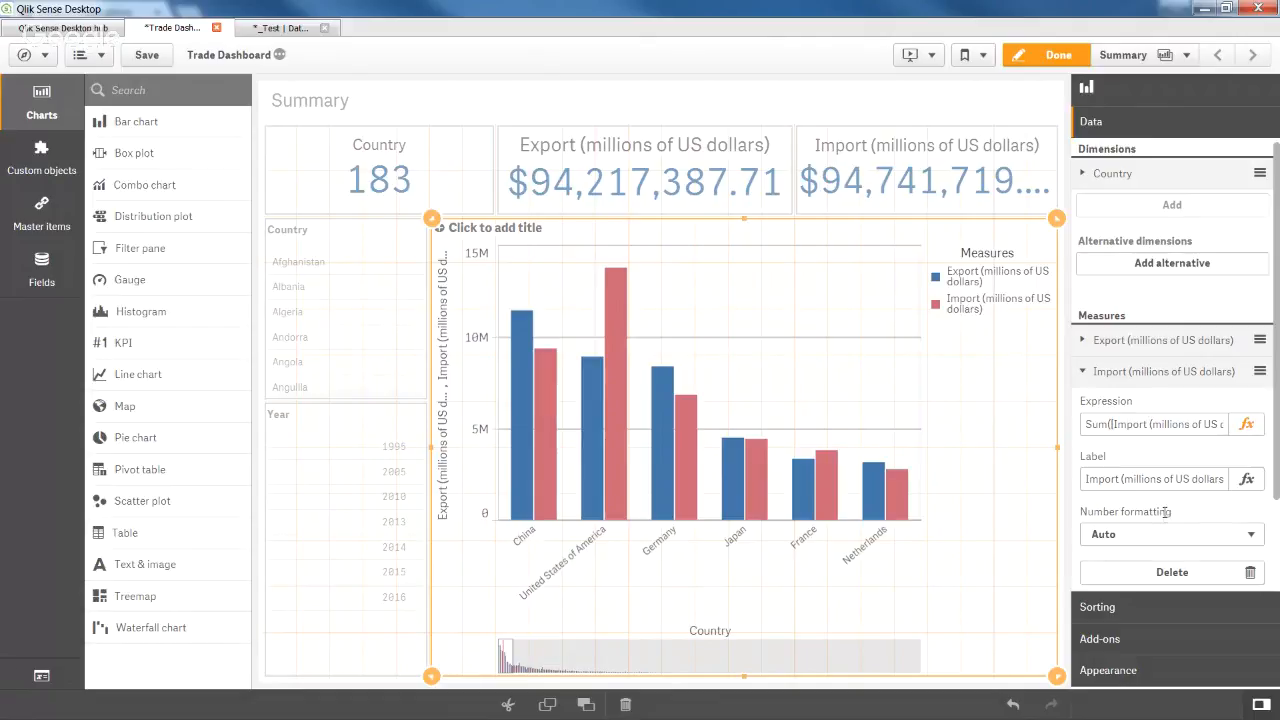
In the bar chart's Appearance settings, turn on value labels for the bars.
{"action": "left_click", "coordinate": [1143, 676]}
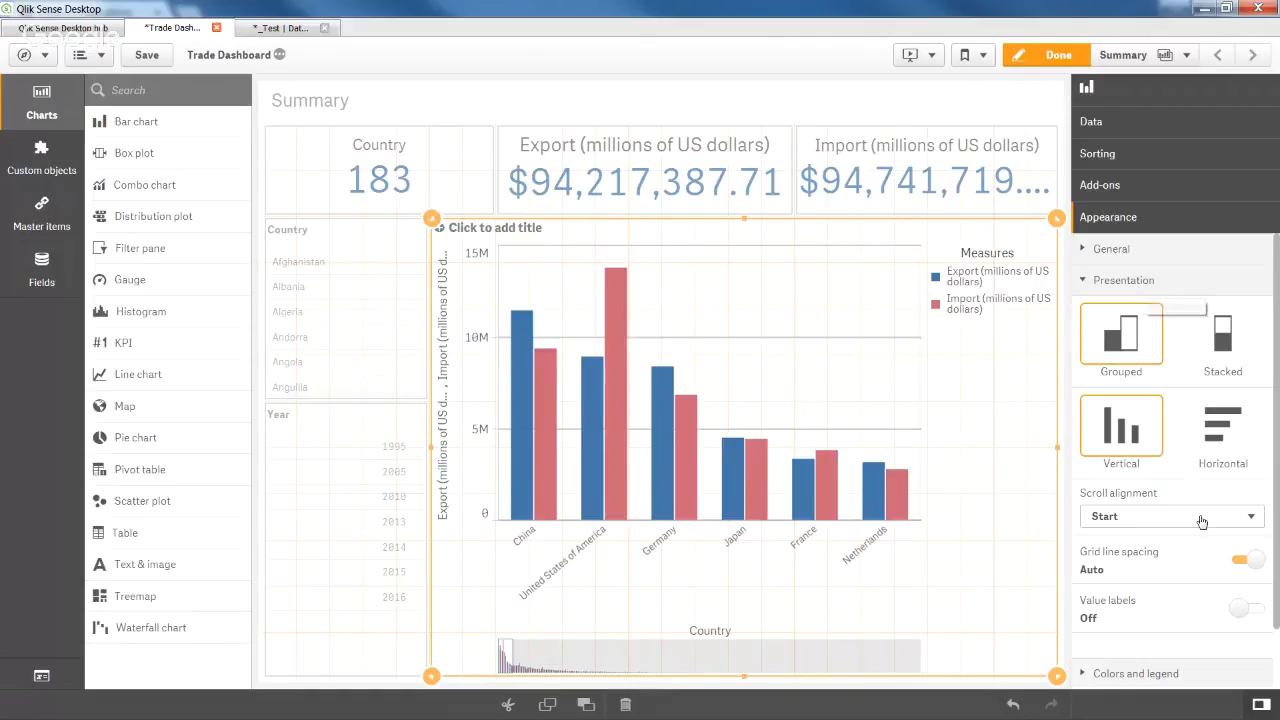
{"action": "left_click", "coordinate": [1243, 609]}
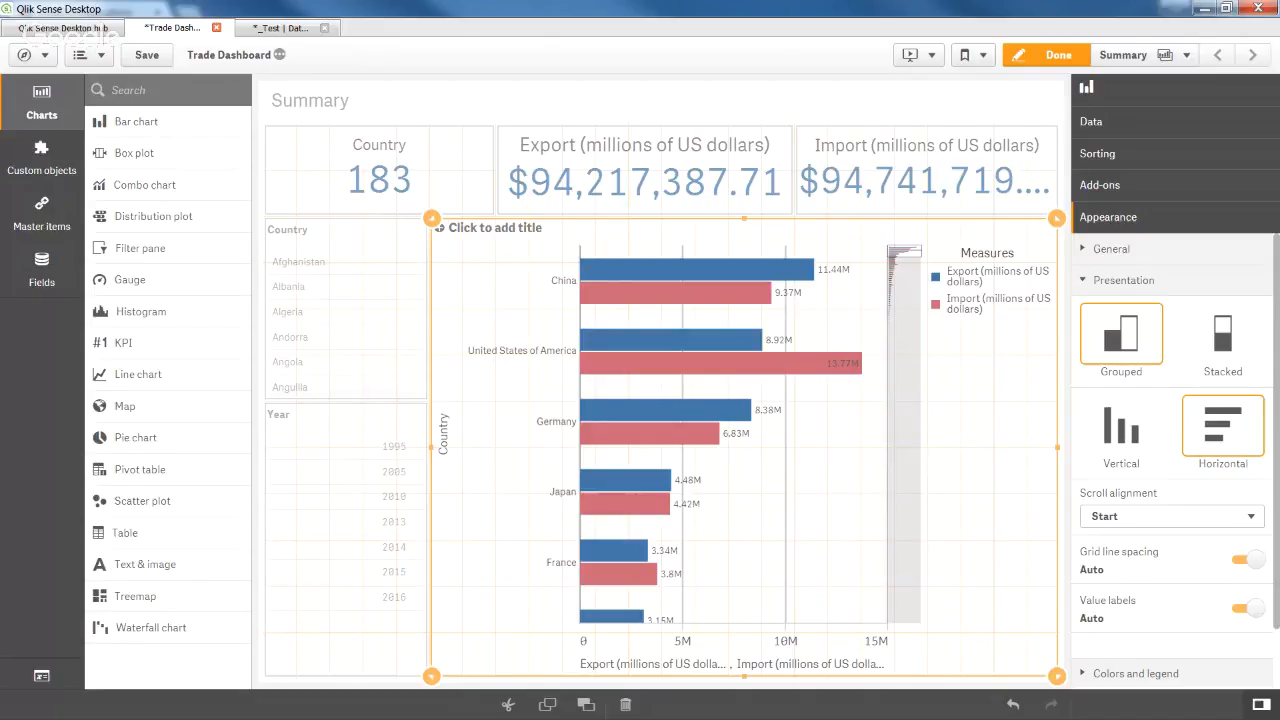
{"action": "key", "text": "alt+Tab"}
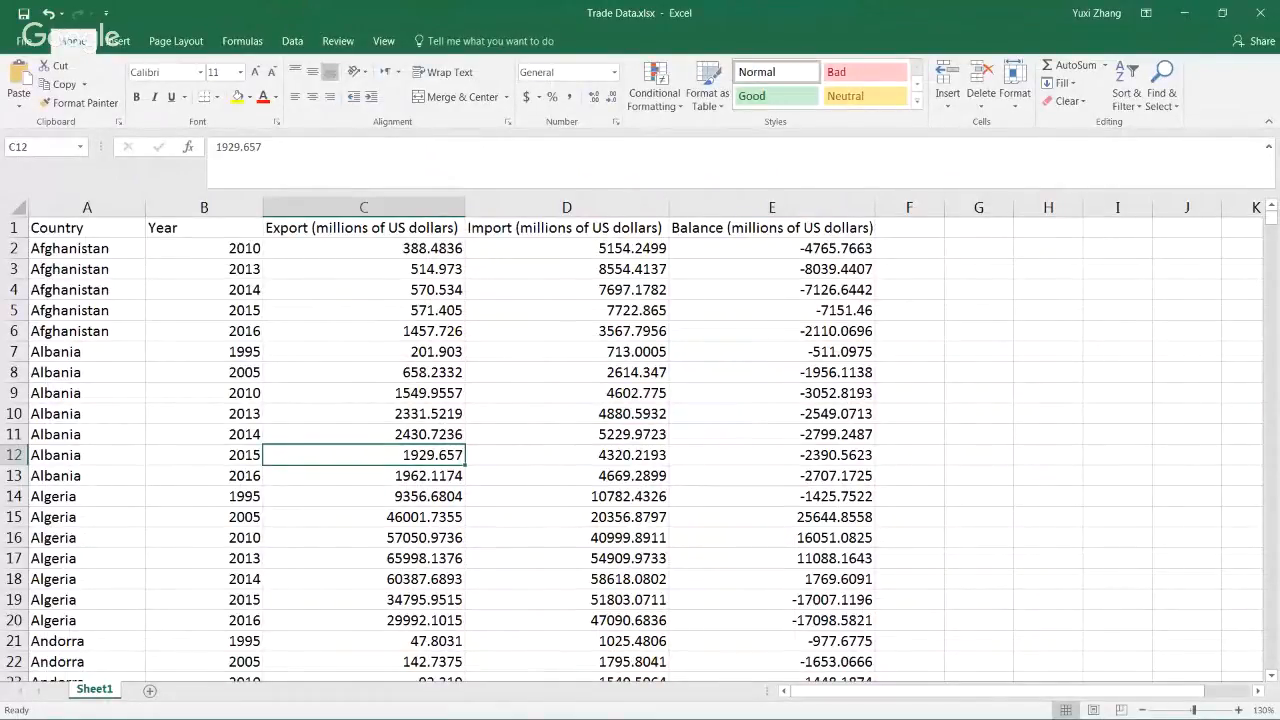
{"action": "key", "text": "alt+Tab"}
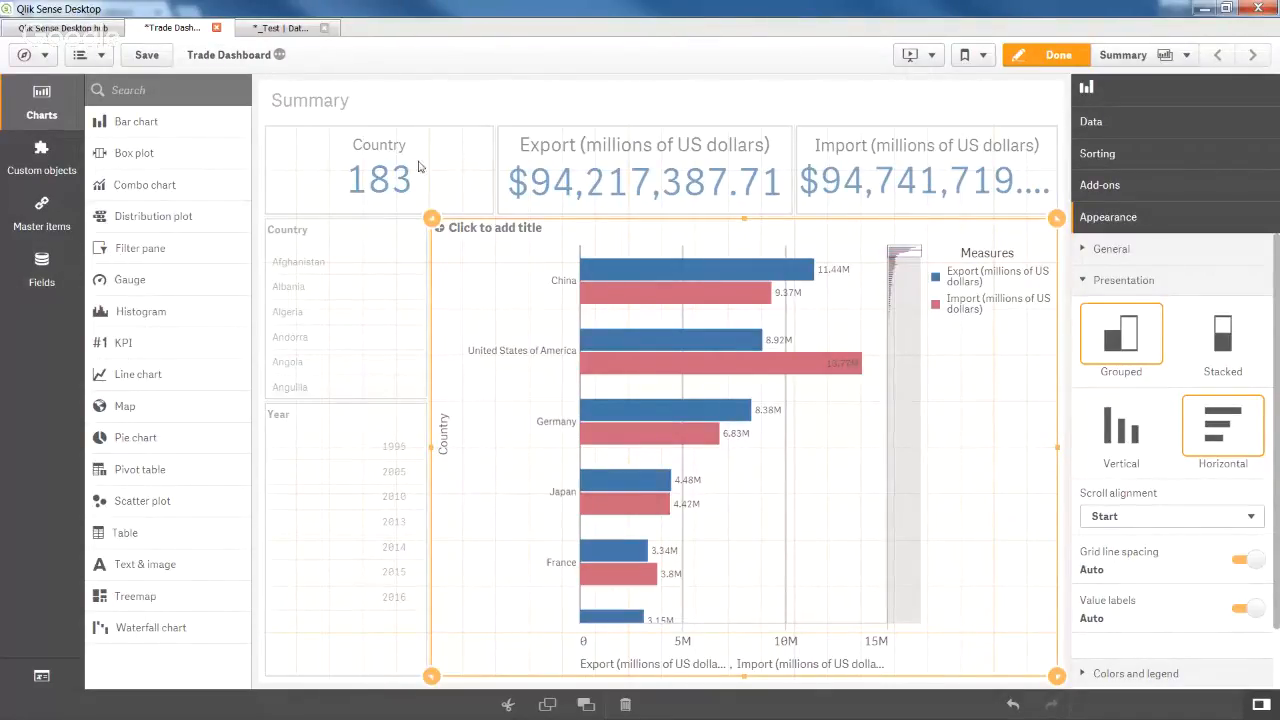
{"action": "left_click", "coordinate": [1055, 55]}
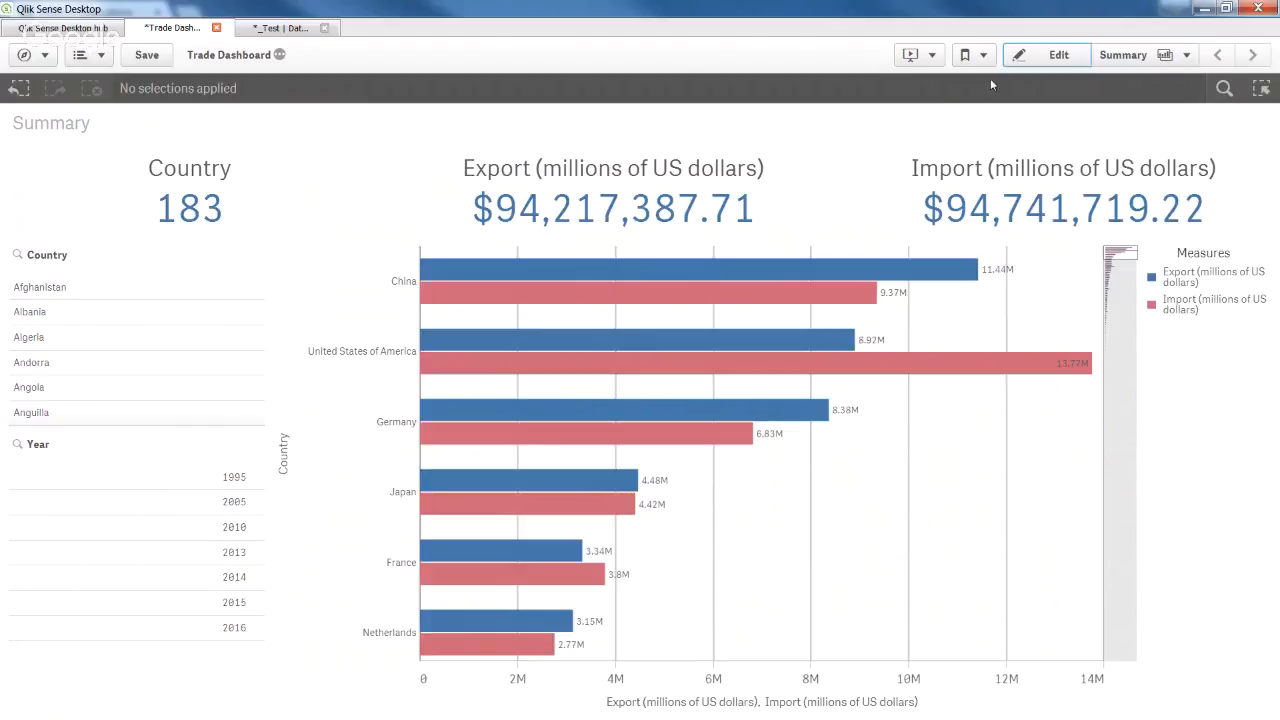
{"action": "left_click", "coordinate": [1040, 62]}
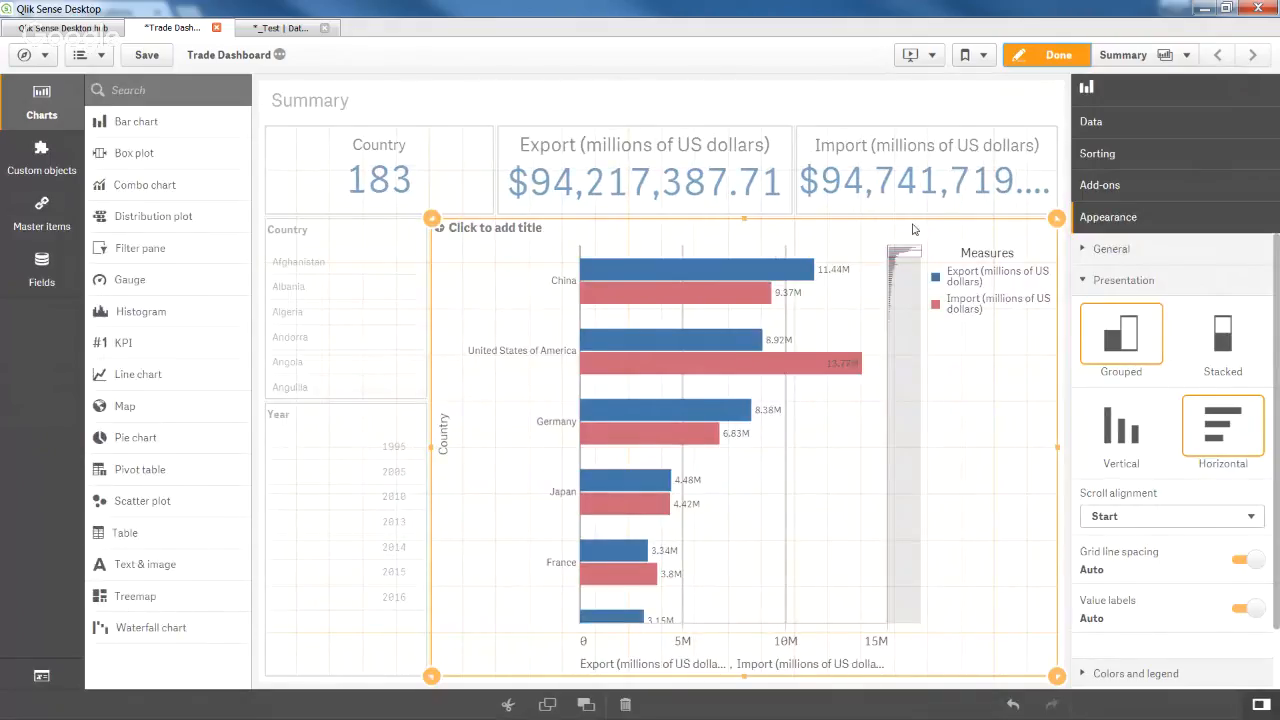
Title the bar chart 'Export/Import by Country'.
{"action": "left_click", "coordinate": [488, 230]}
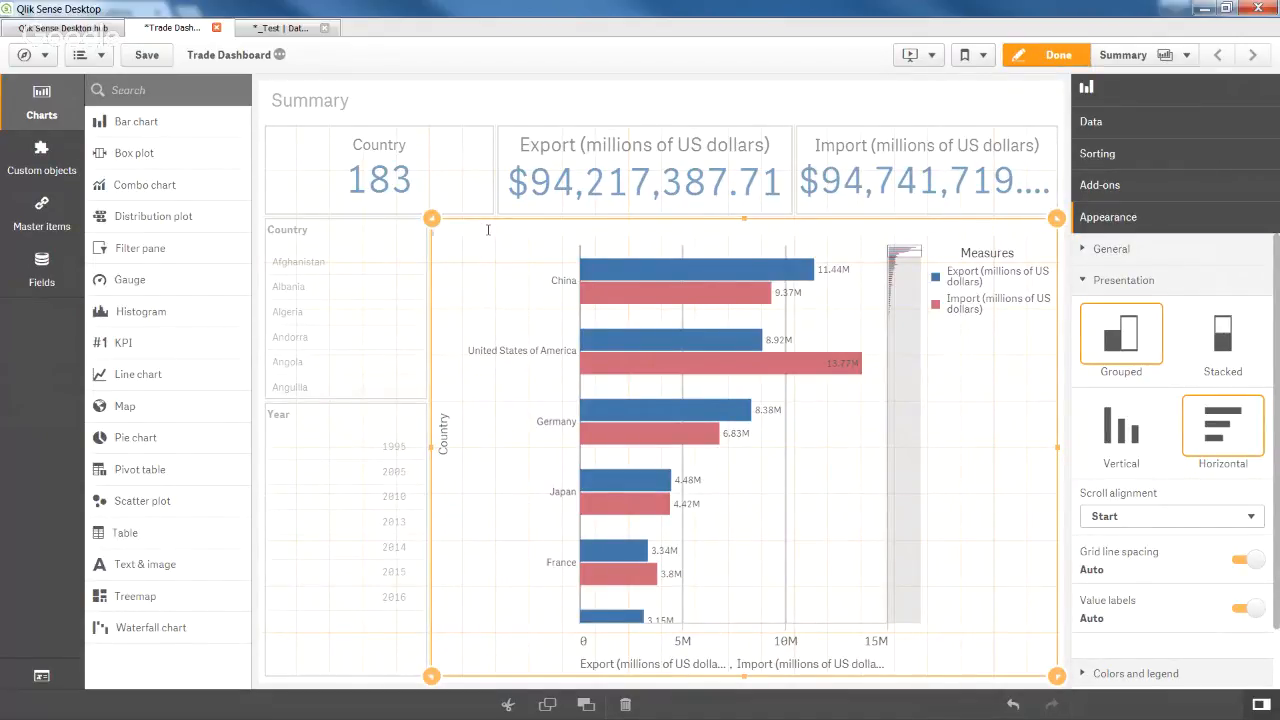
{"action": "type", "text": "Export/Import by Countr"}
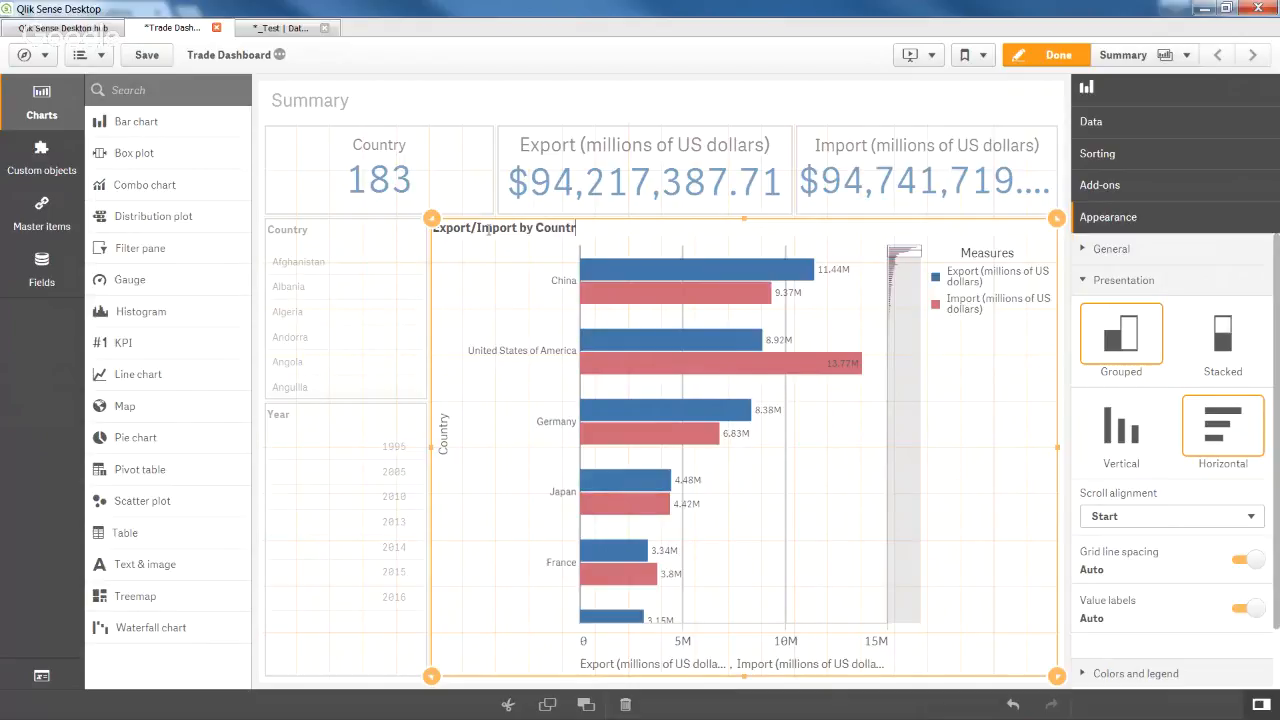
{"action": "type", "text": "y"}
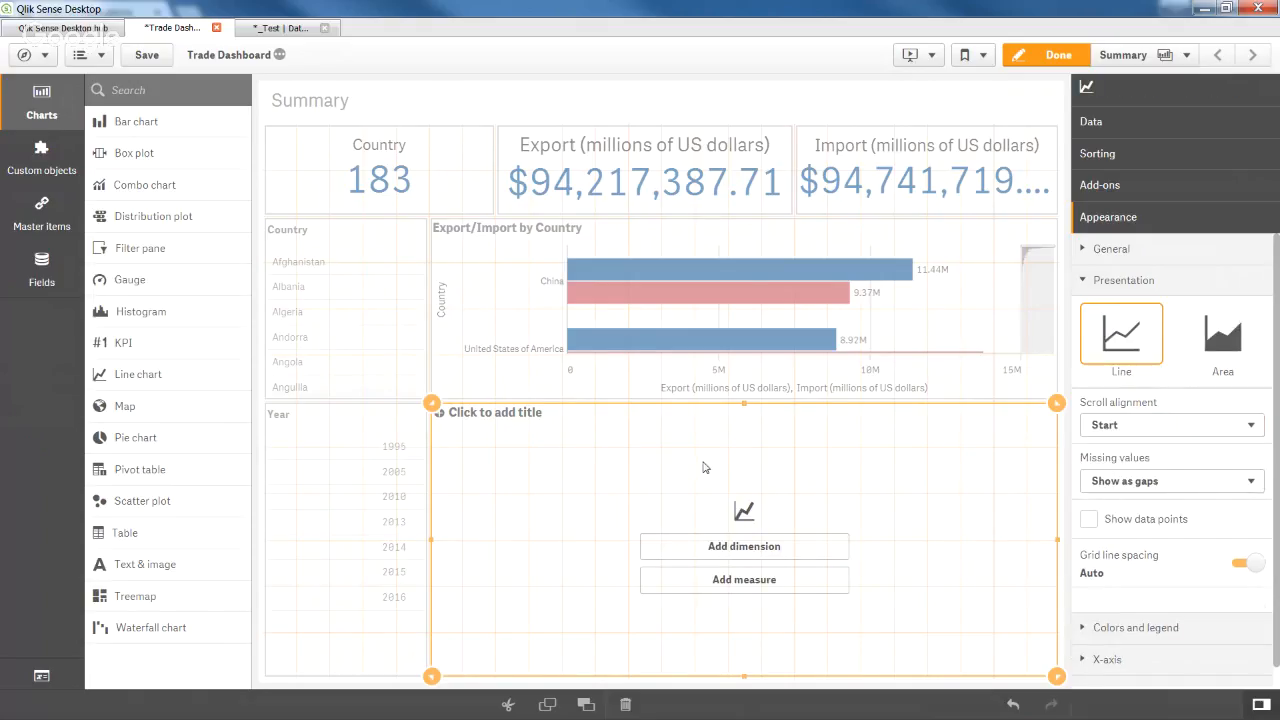
Give the line chart a Year dimension with Sum of Export and Sum of Import measures.
{"action": "left_click", "coordinate": [753, 553]}
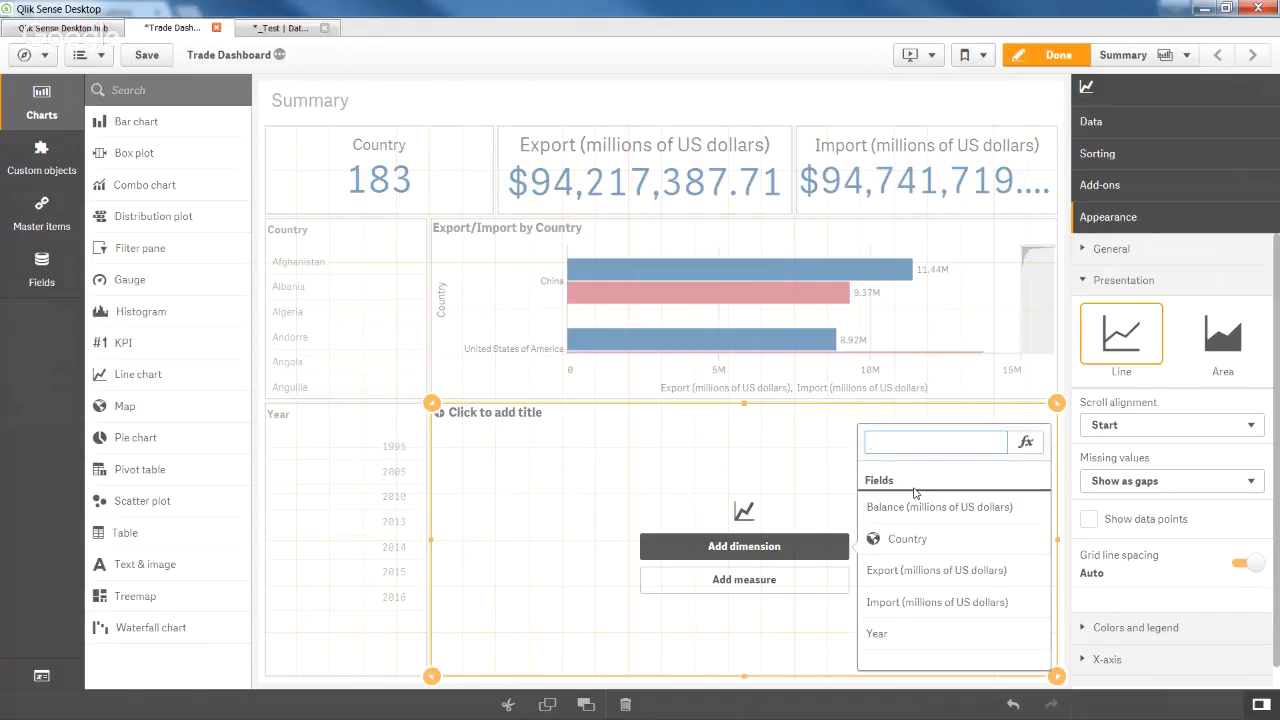
{"action": "left_click", "coordinate": [973, 634]}
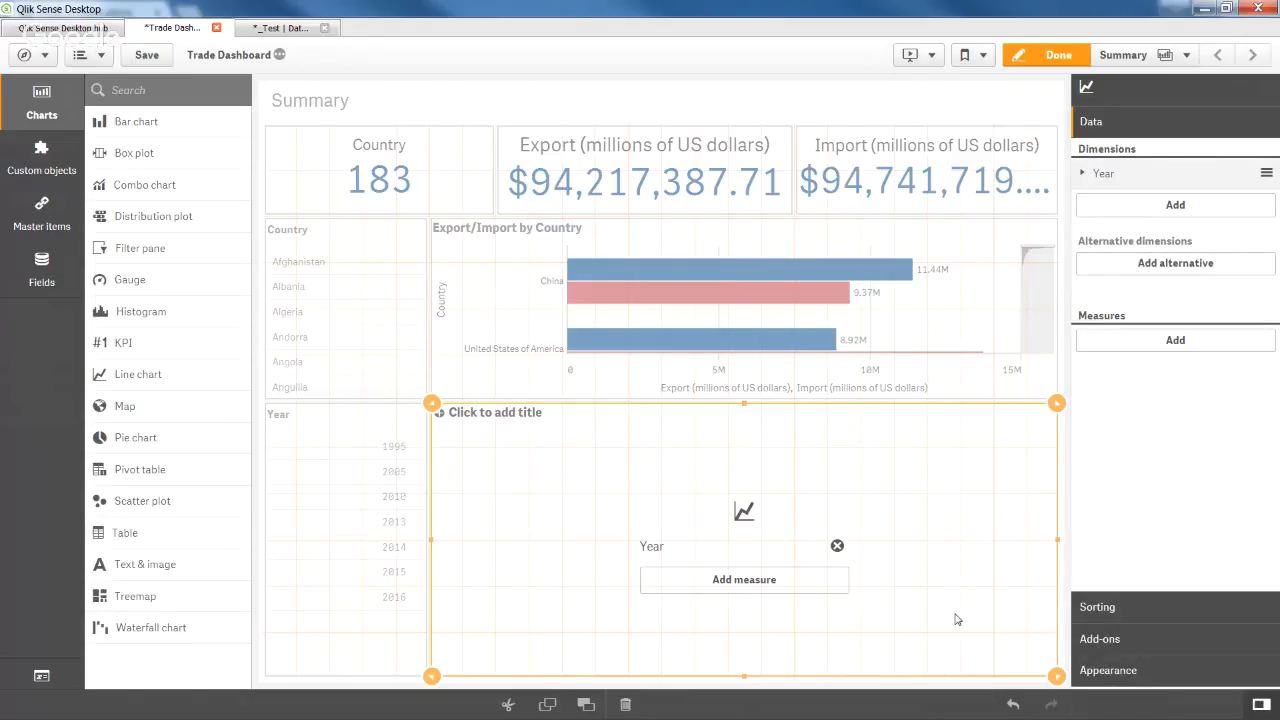
{"action": "left_click", "coordinate": [769, 587]}
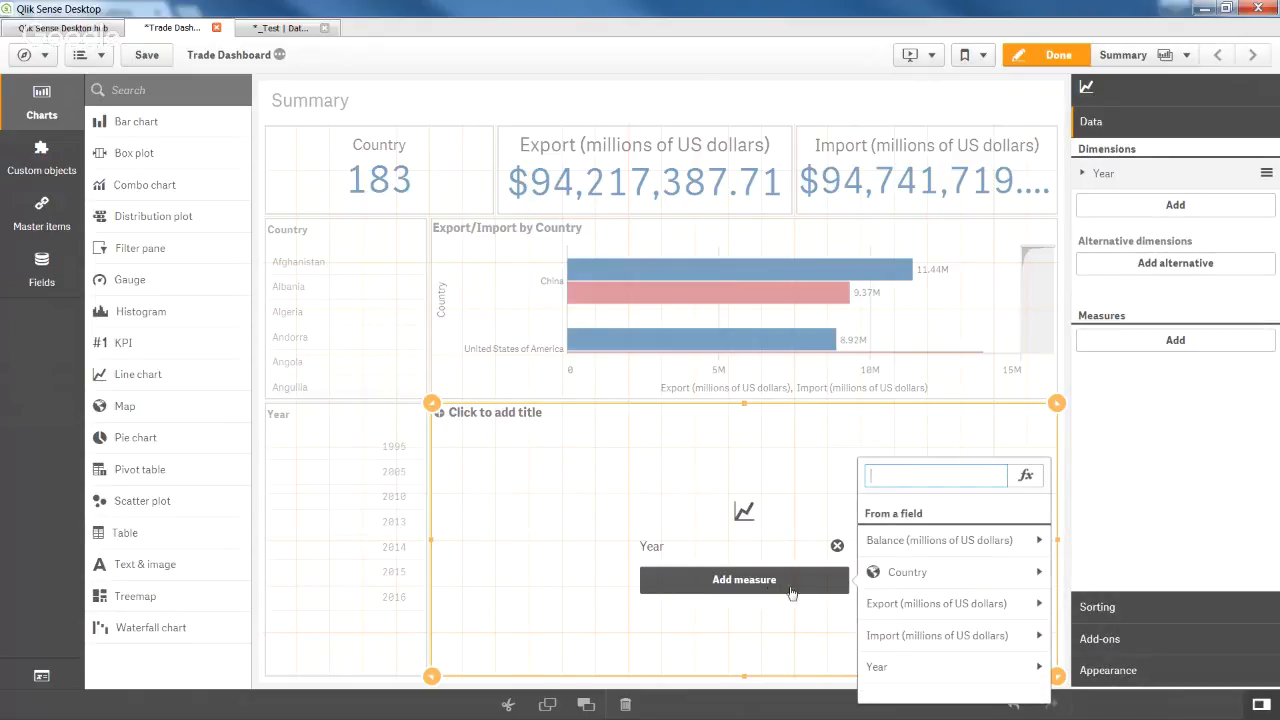
{"action": "left_click", "coordinate": [916, 603]}
{"action": "left_click", "coordinate": [925, 532]}
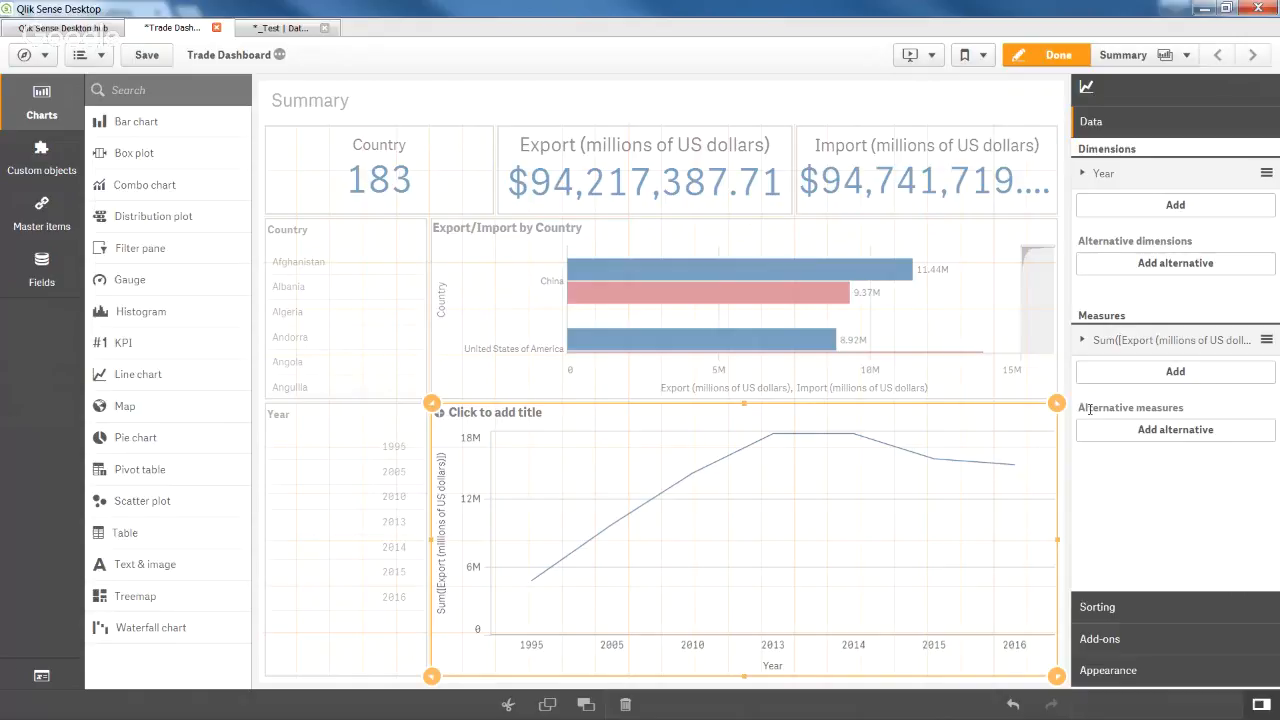
{"action": "left_click", "coordinate": [1123, 378]}
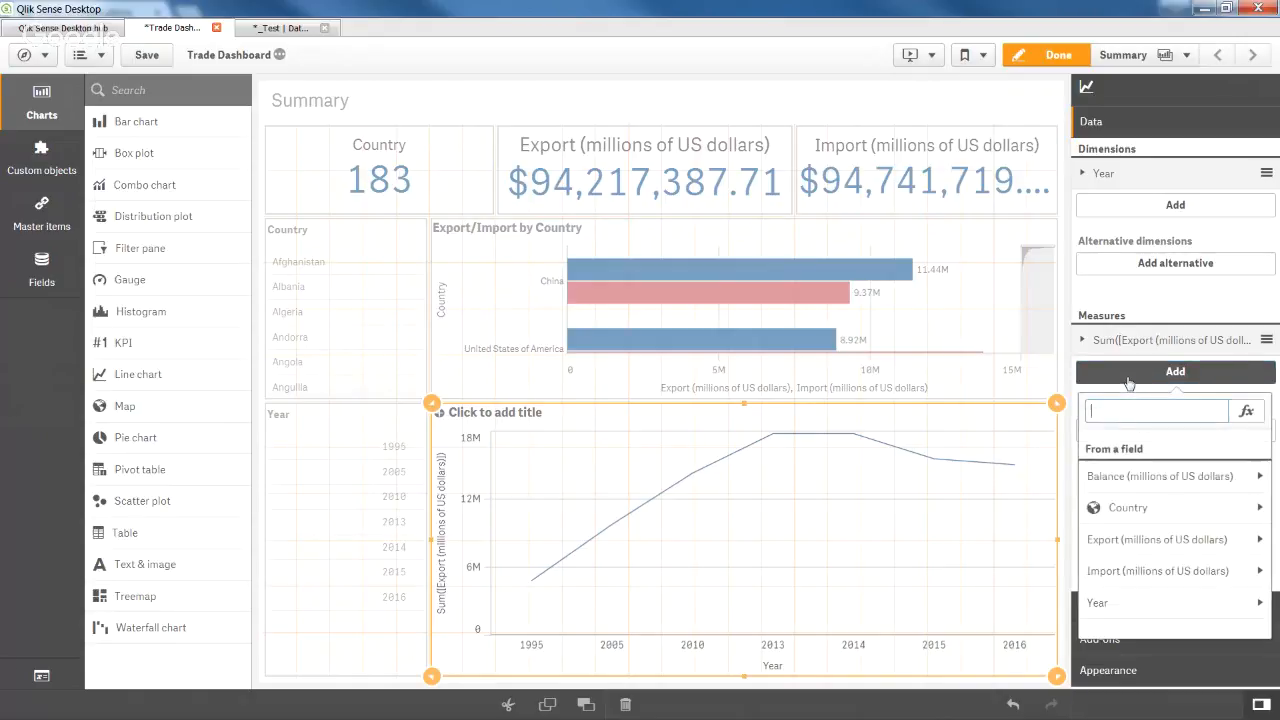
{"action": "left_click", "coordinate": [1138, 572]}
{"action": "left_click", "coordinate": [1127, 466]}
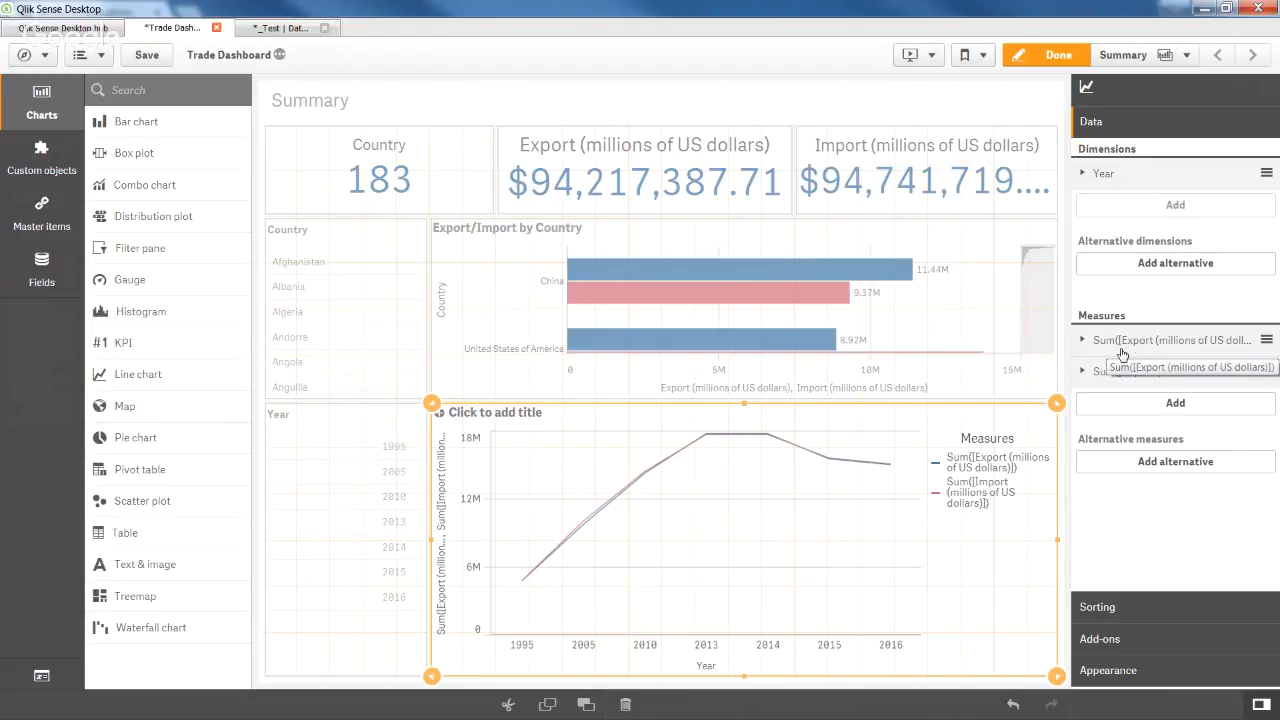
Label the line chart's Export measure 'Export (millions of US dollars)'.
{"action": "left_click", "coordinate": [1137, 345]}
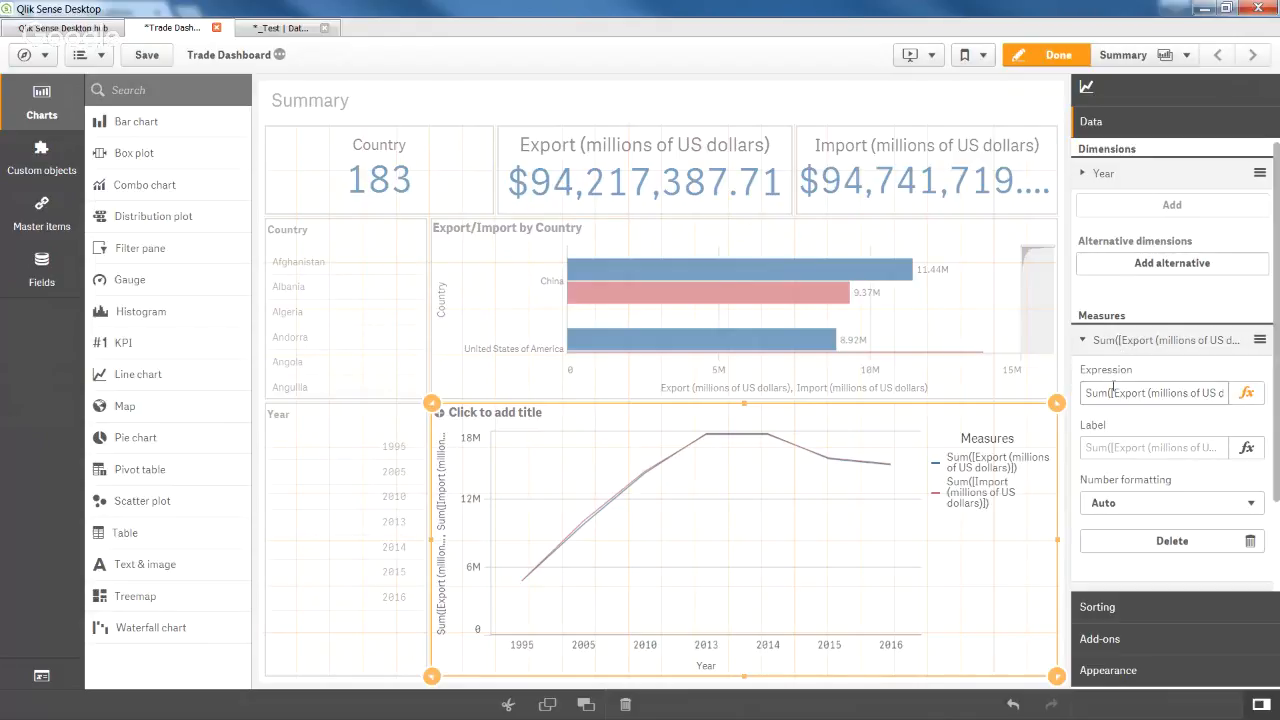
{"action": "left_click_drag", "start_coordinate": [1110, 393], "coordinate": [1217, 393]}
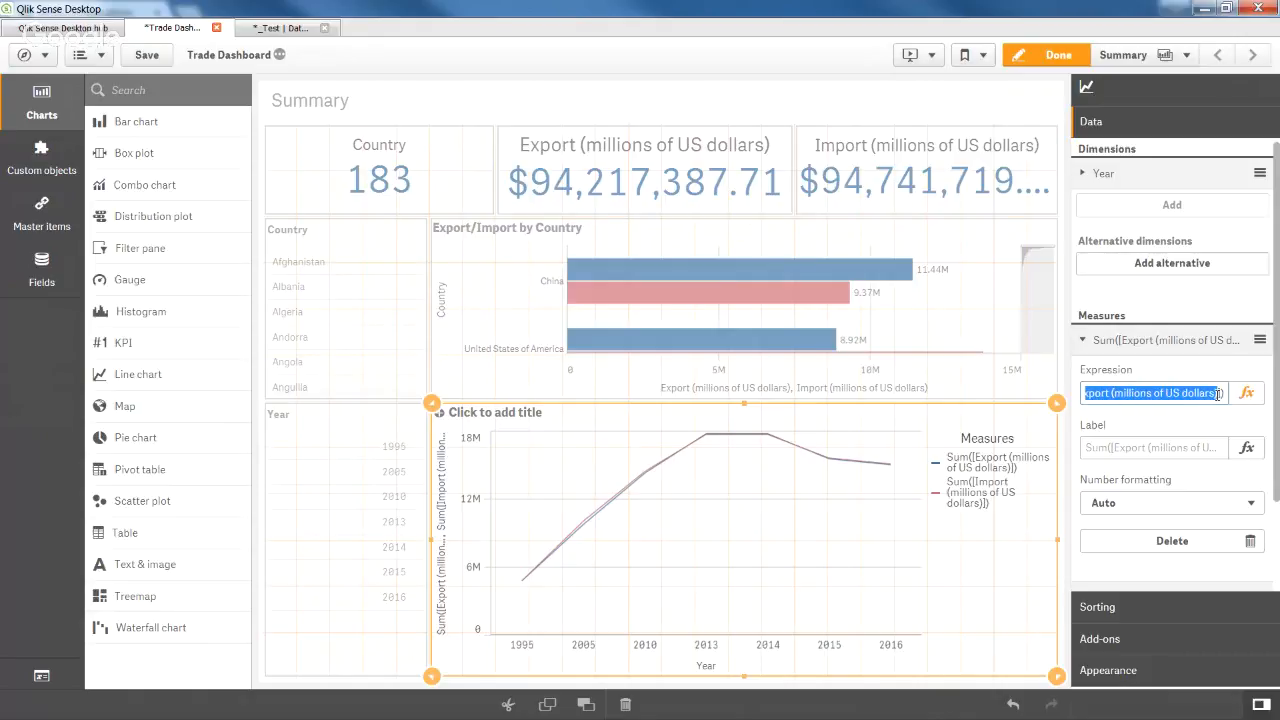
{"action": "key", "text": "ctrl+c"}
{"action": "left_click", "coordinate": [1160, 446]}
{"action": "key", "text": "ctrl+v"}
{"action": "left_click", "coordinate": [1118, 384]}
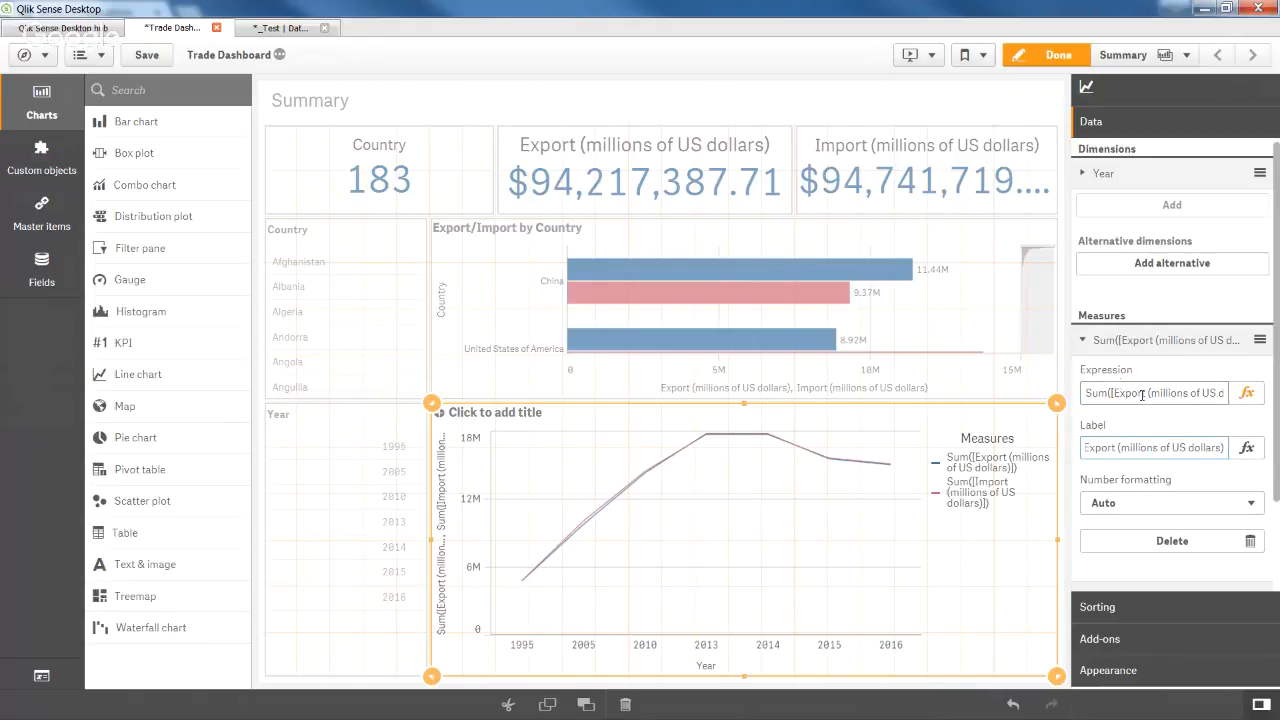
Label the line chart's Import measure 'Import (millions of US dollars)'.
{"action": "left_click", "coordinate": [1128, 340]}
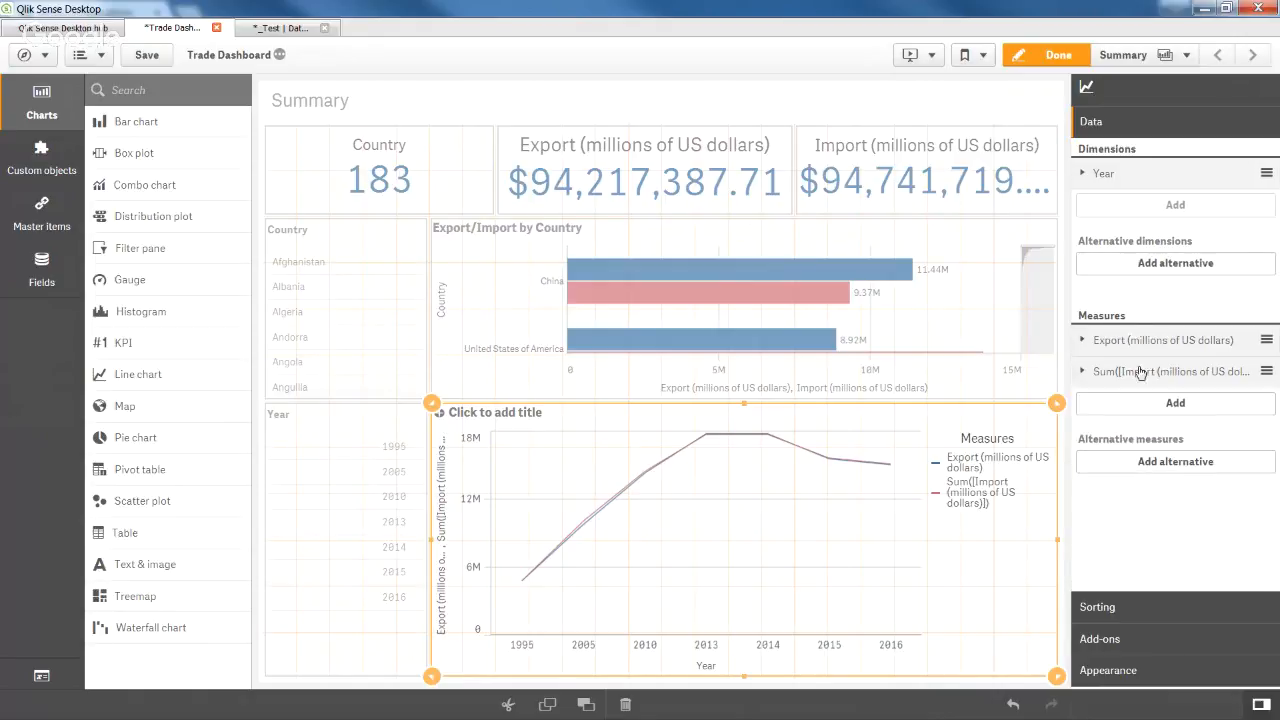
{"action": "left_click", "coordinate": [1140, 371]}
{"action": "left_click", "coordinate": [1120, 479]}
{"action": "key", "text": "ctrl+v"}
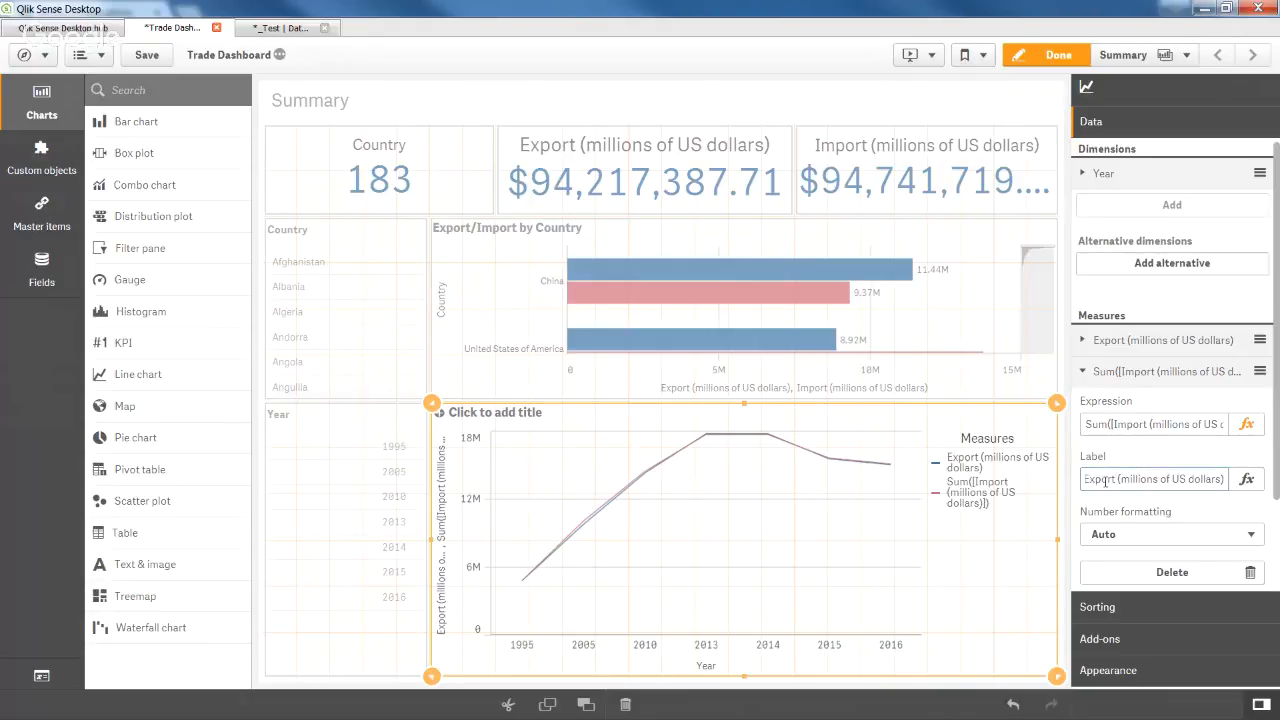
{"action": "key", "text": "Home"}
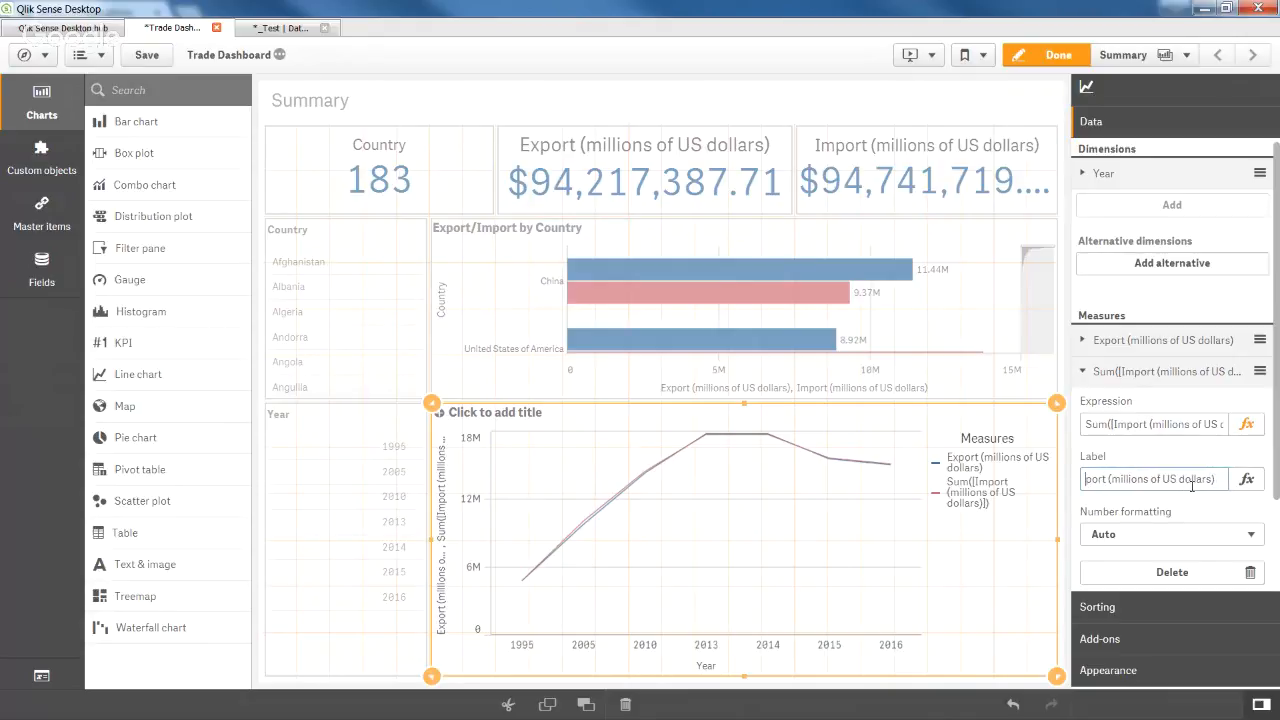
{"action": "key", "text": "Delete"}
{"action": "key", "text": "Delete"}
{"action": "type", "text": "Im"}
{"action": "key", "text": "Return"}
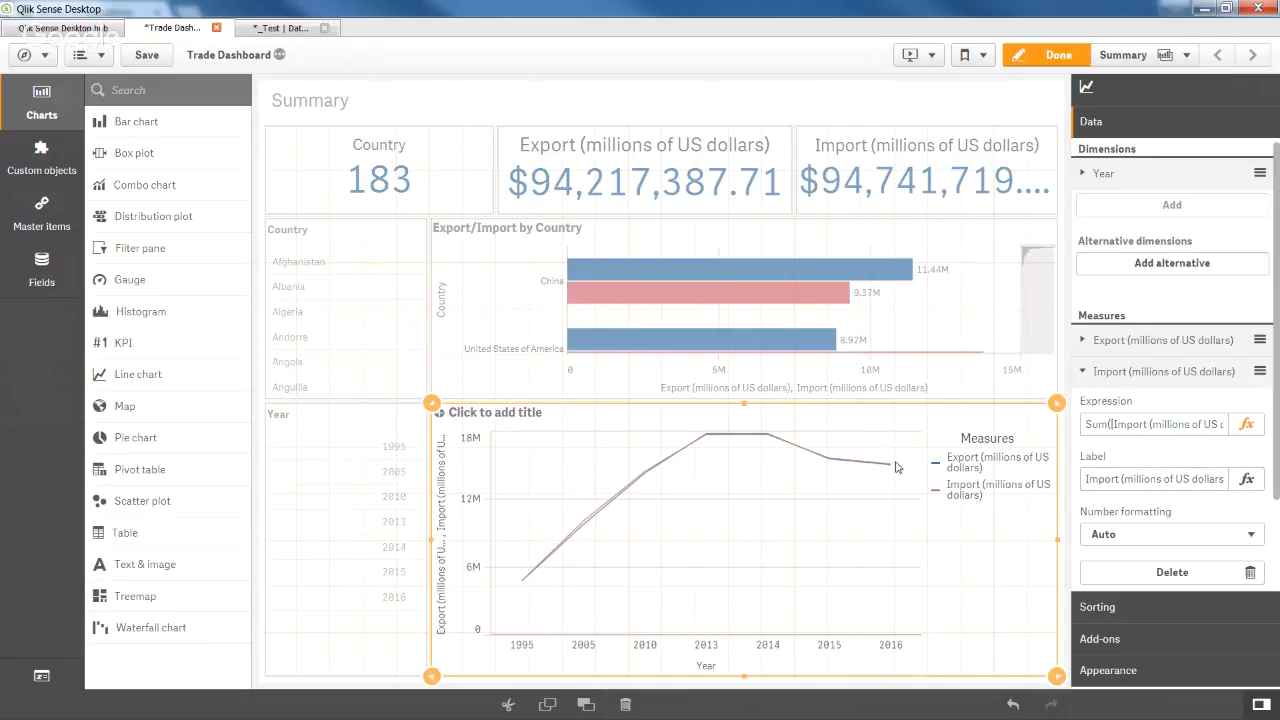
{"action": "left_click", "coordinate": [1037, 48]}
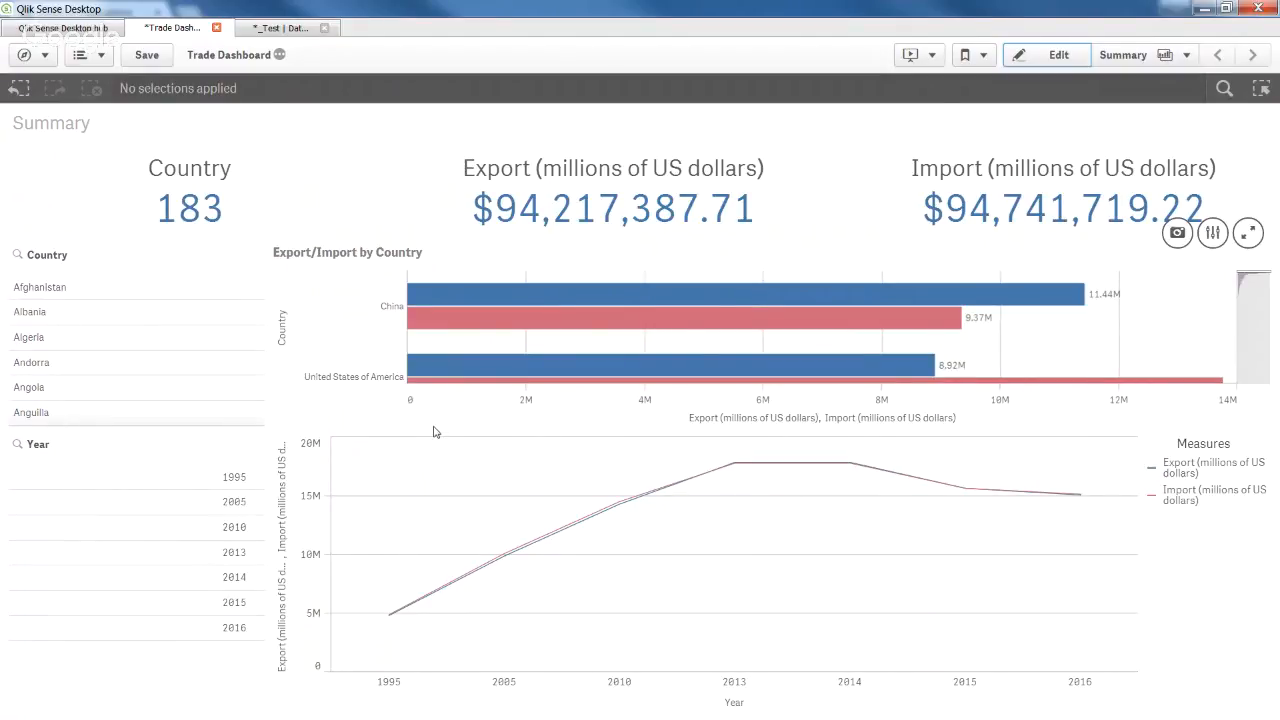
{"action": "left_click", "coordinate": [93, 298]}
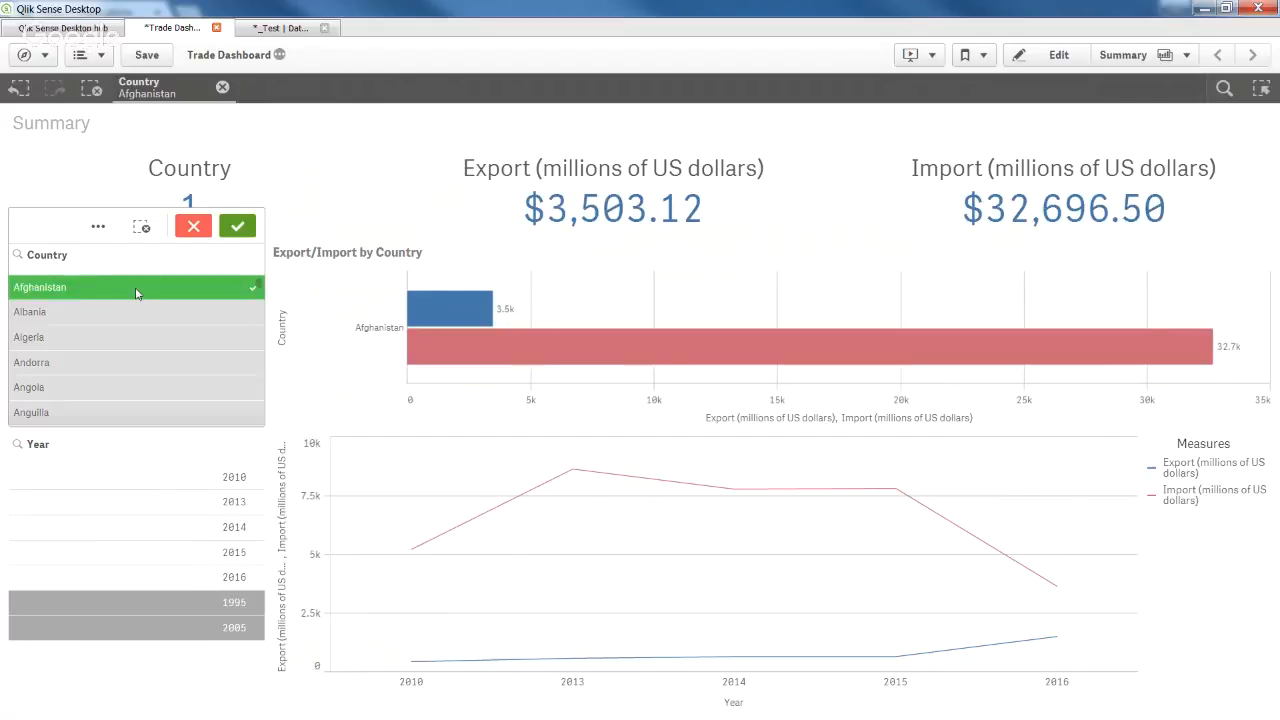
{"action": "left_click", "coordinate": [237, 226]}
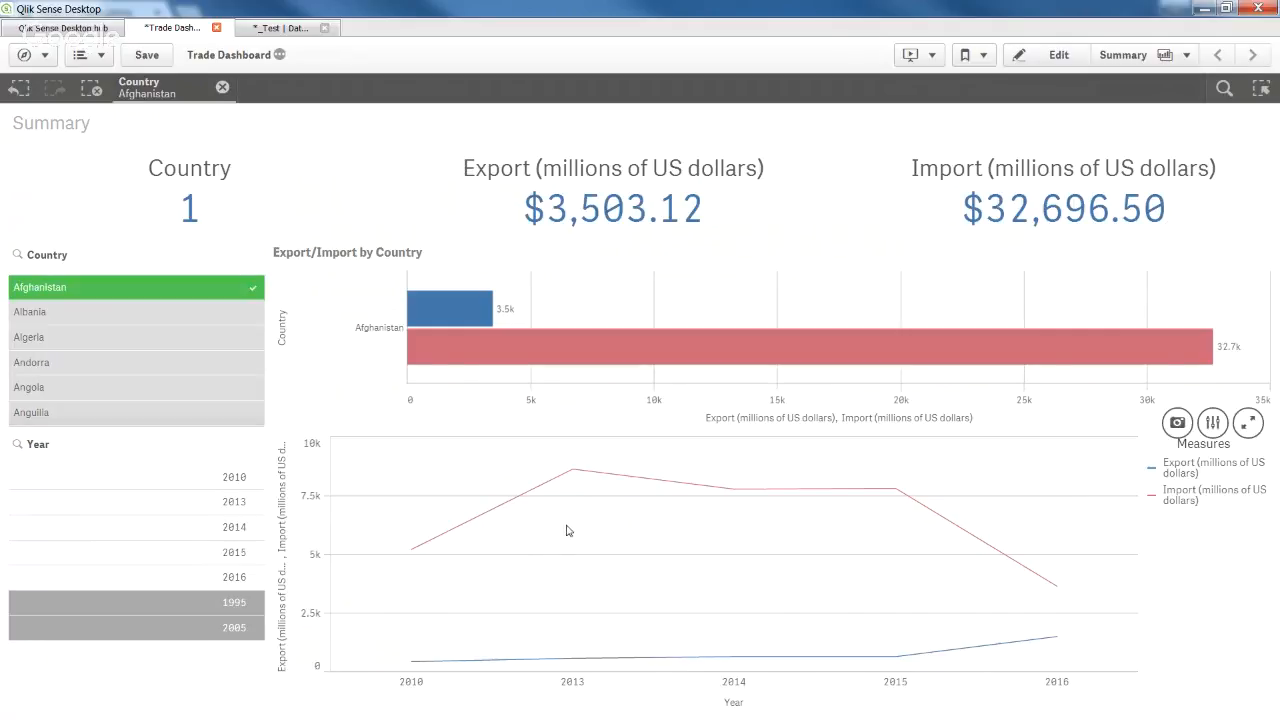
{"action": "left_click", "coordinate": [221, 88]}
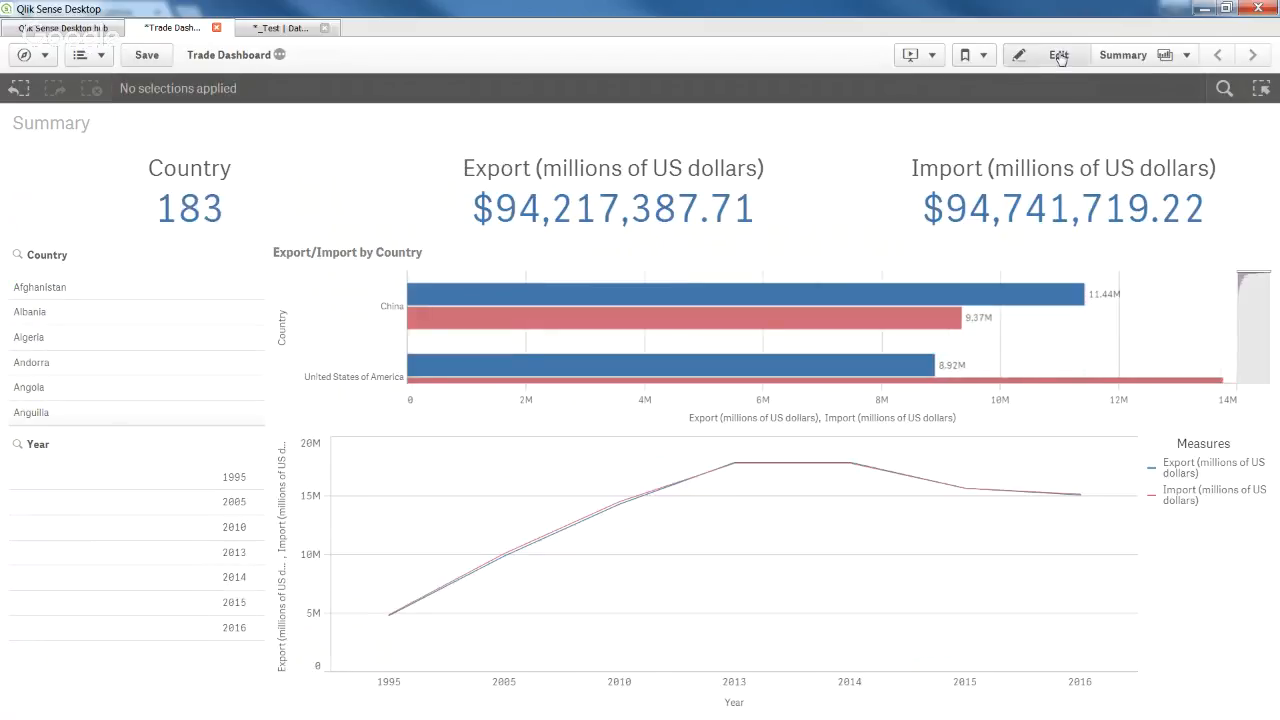
{"action": "left_click", "coordinate": [1060, 56]}
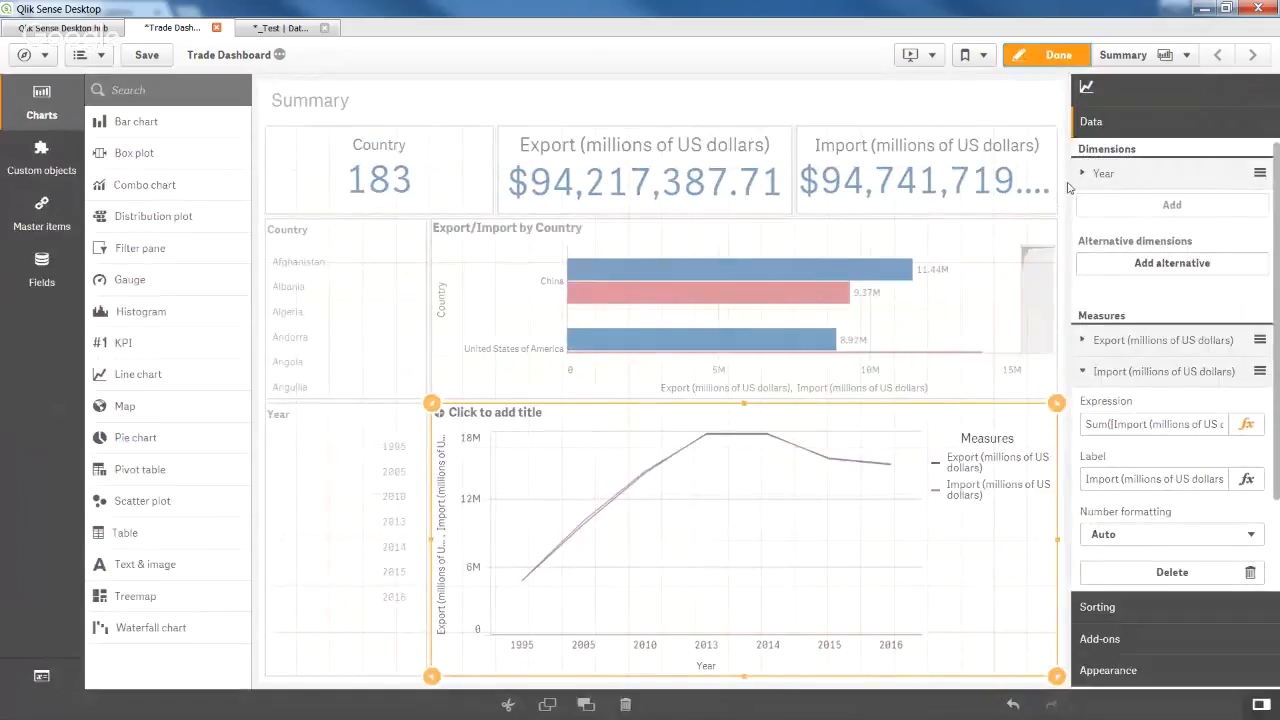
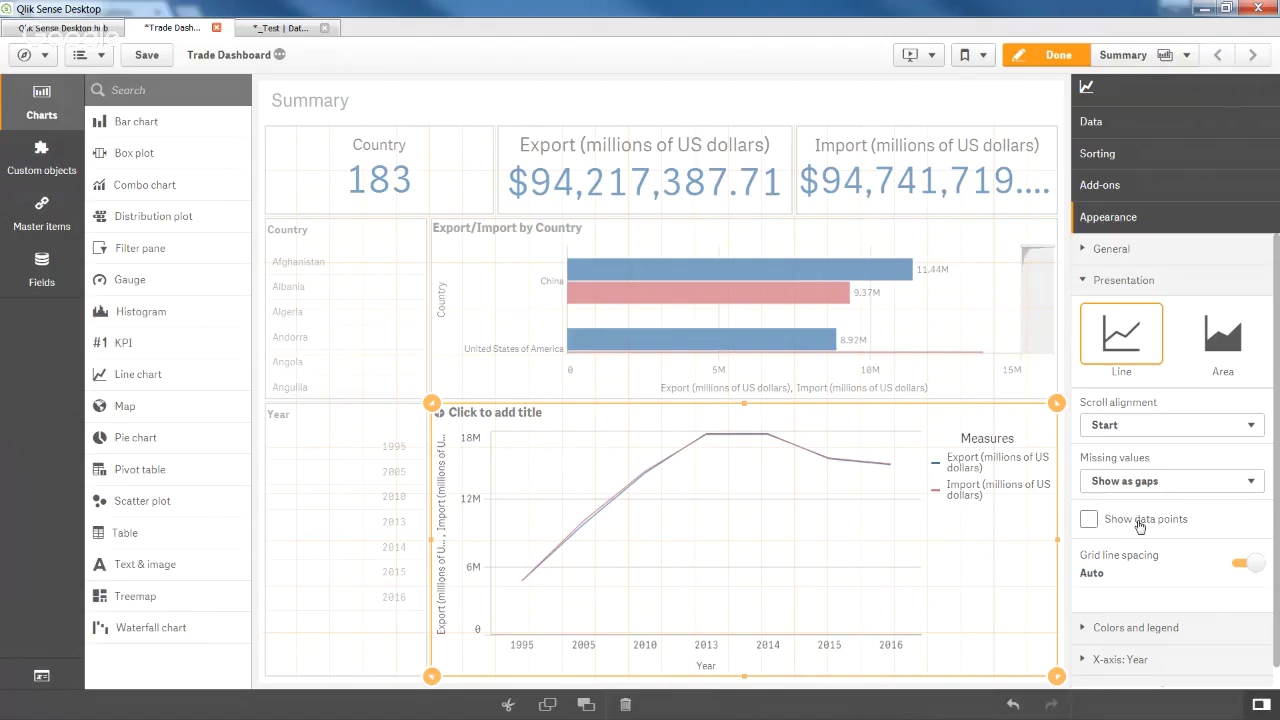
Show data points and automatic value labels on the yearly line chart.
{"action": "left_click", "coordinate": [1139, 521]}
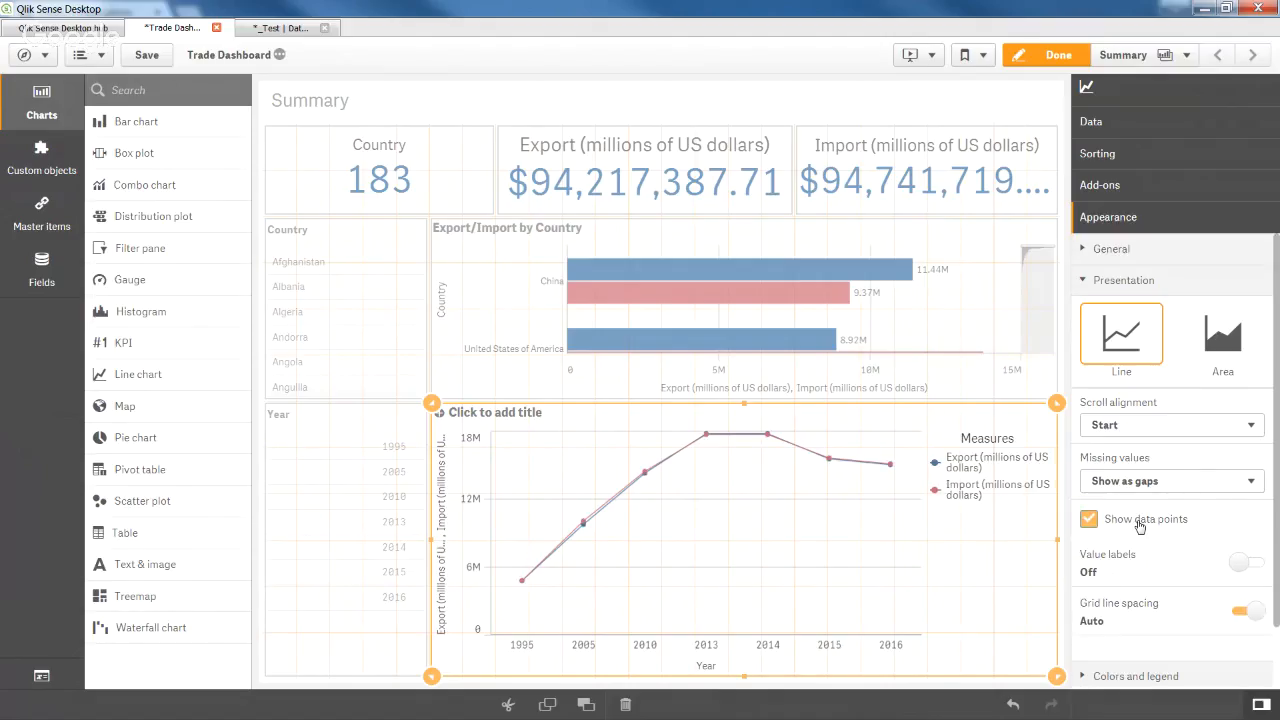
{"action": "left_click", "coordinate": [1246, 564]}
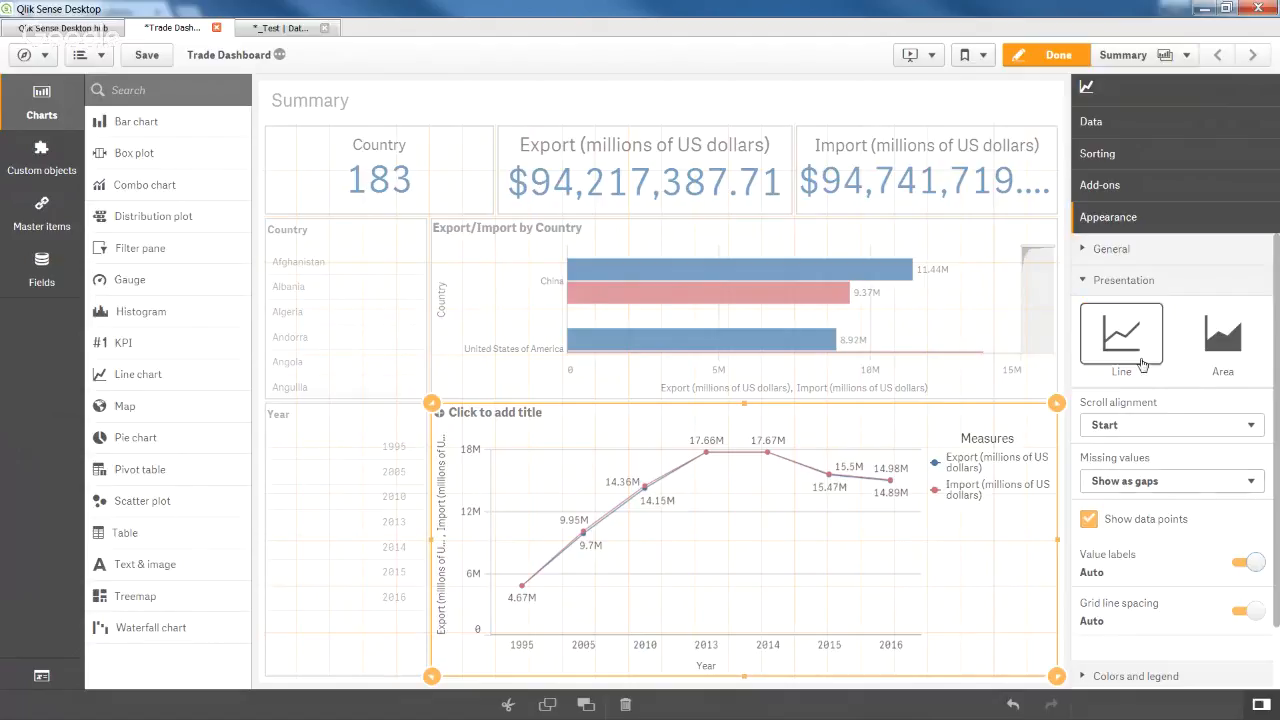
{"action": "left_click", "coordinate": [1157, 285]}
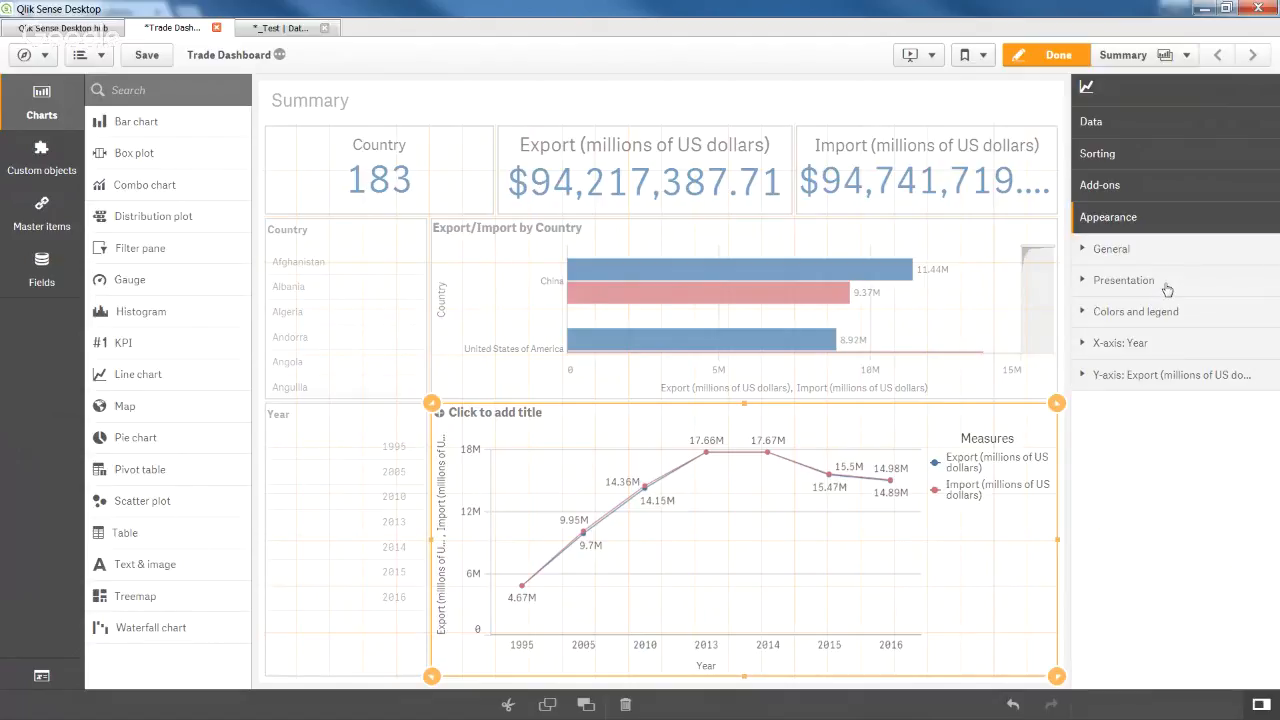
{"action": "left_click", "coordinate": [1167, 289]}
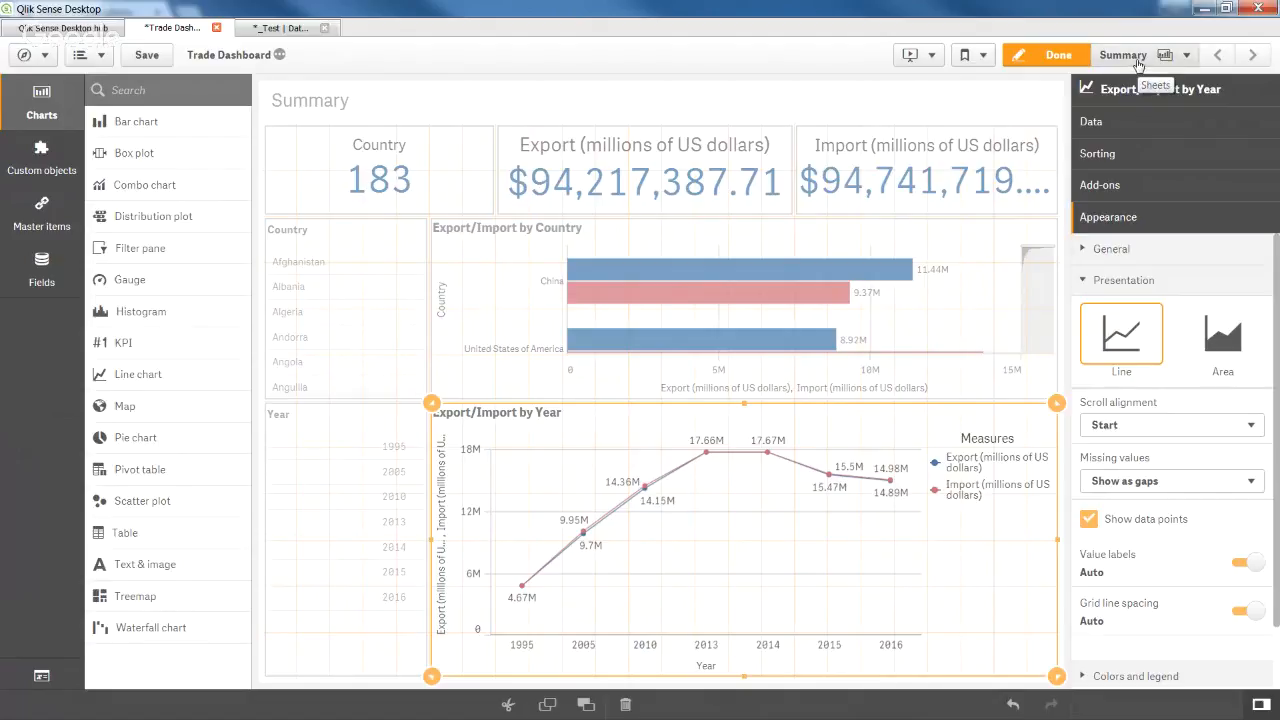
Delete the Export/Import by Country bar chart.
{"action": "left_click", "coordinate": [919, 306]}
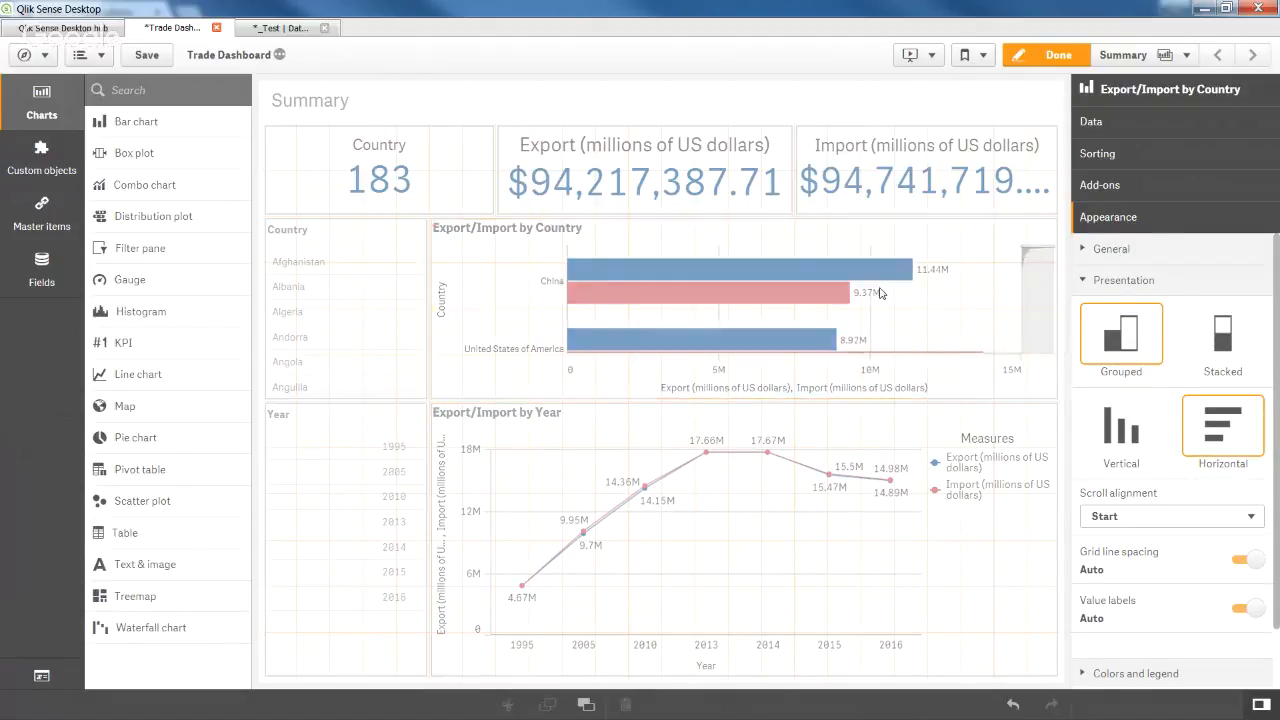
{"action": "key", "text": "Delete"}
{"action": "left_click", "coordinate": [760, 430]}
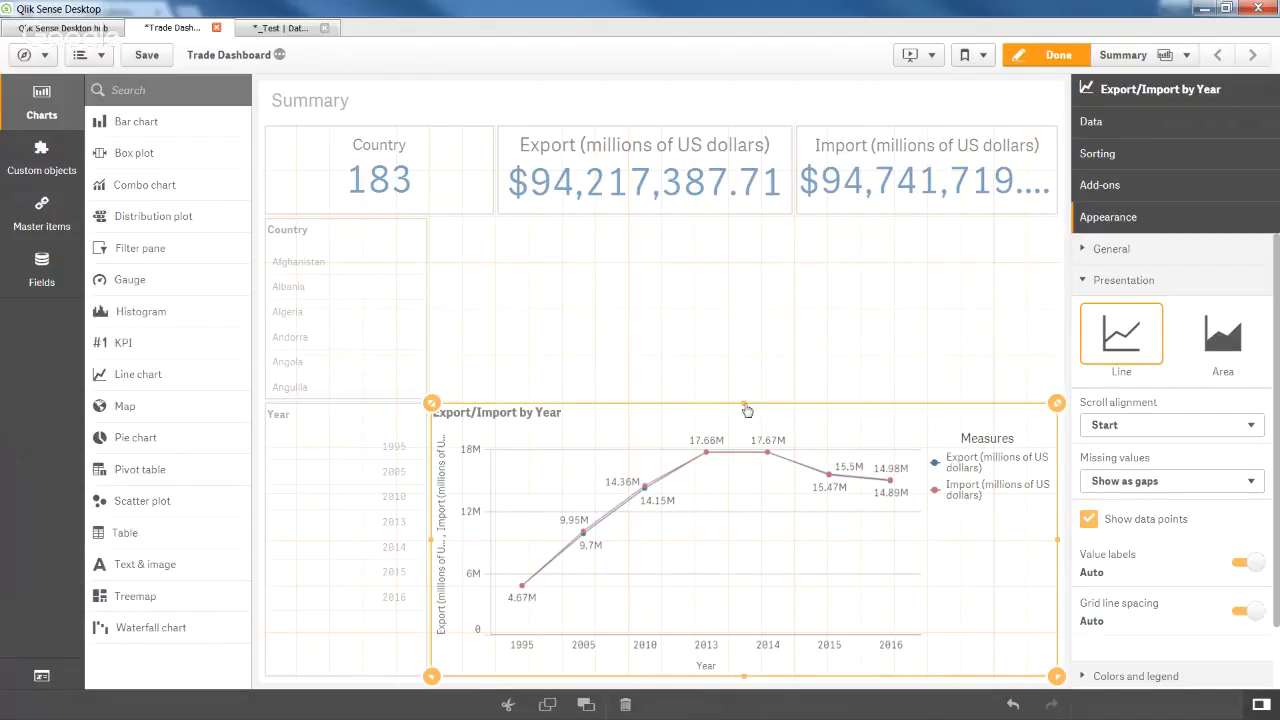
Shrink the yearly line chart downward and place a new bar chart above it.
{"action": "left_click_drag", "start_coordinate": [744, 405], "coordinate": [736, 501]}
{"action": "left_click", "coordinate": [681, 369]}
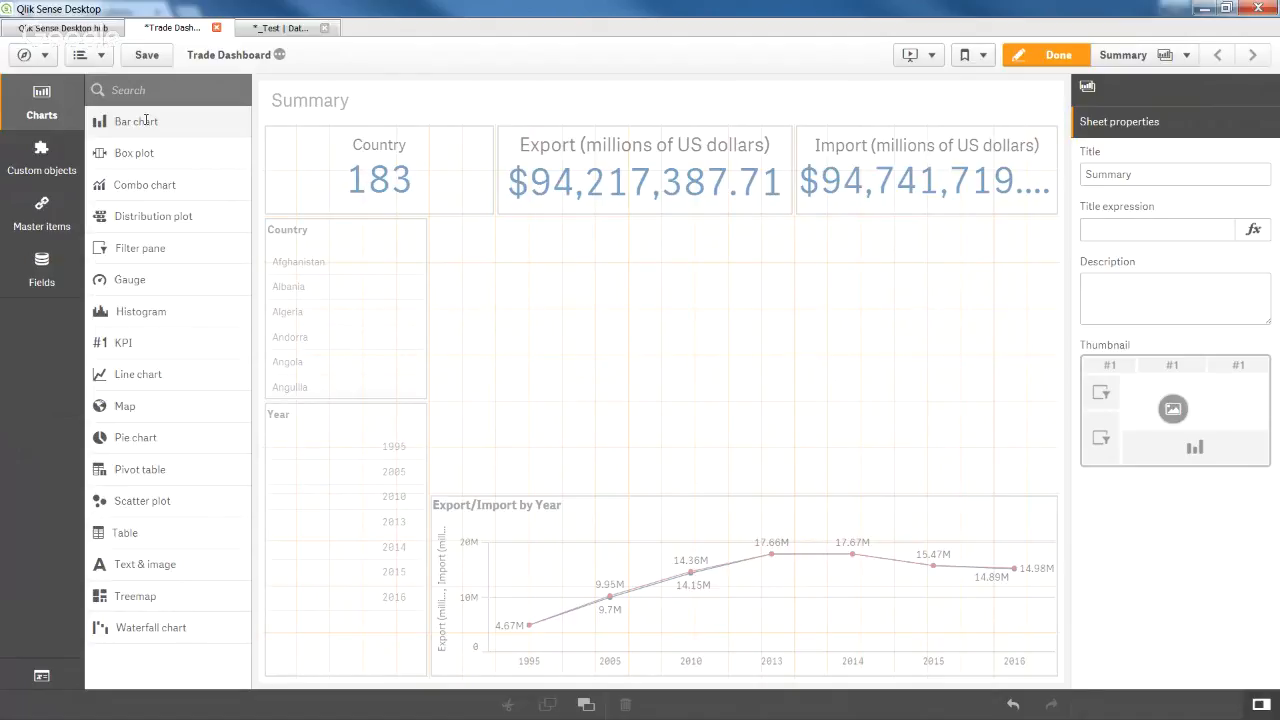
{"action": "left_click_drag", "start_coordinate": [147, 120], "coordinate": [706, 350]}
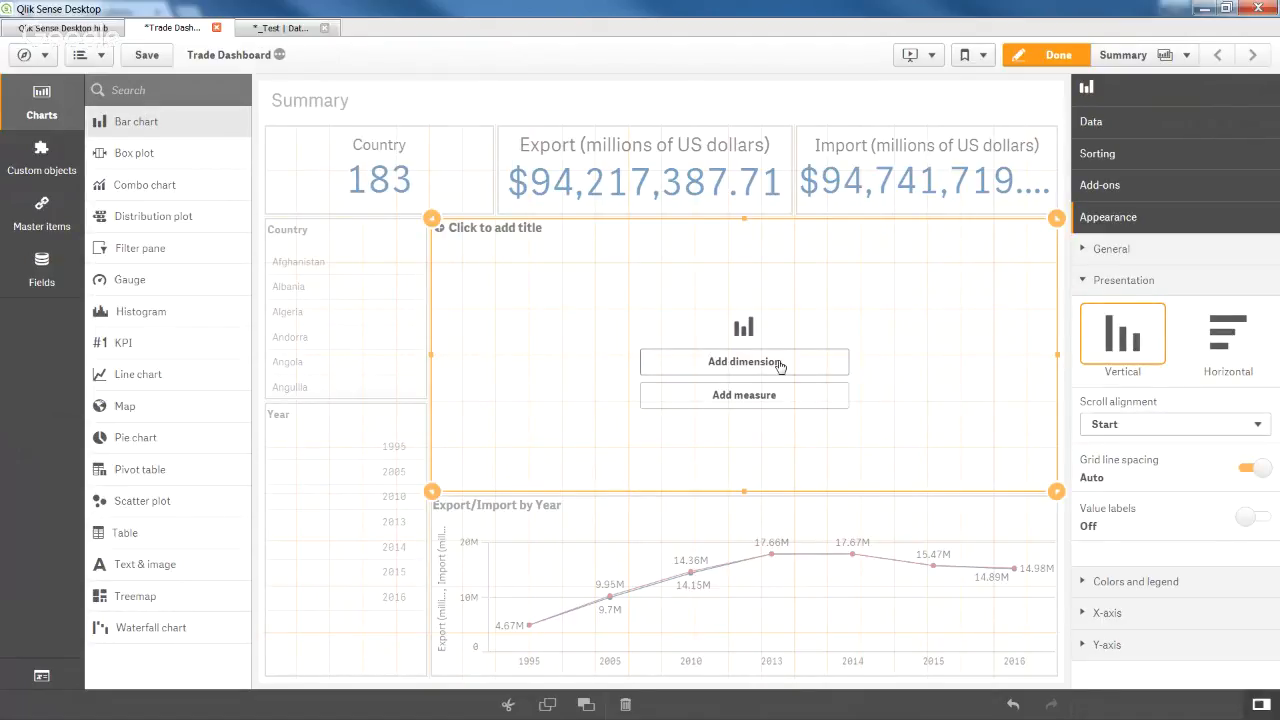
Give the new bar chart a Country dimension and a Sum of Export measure.
{"action": "left_click", "coordinate": [779, 365]}
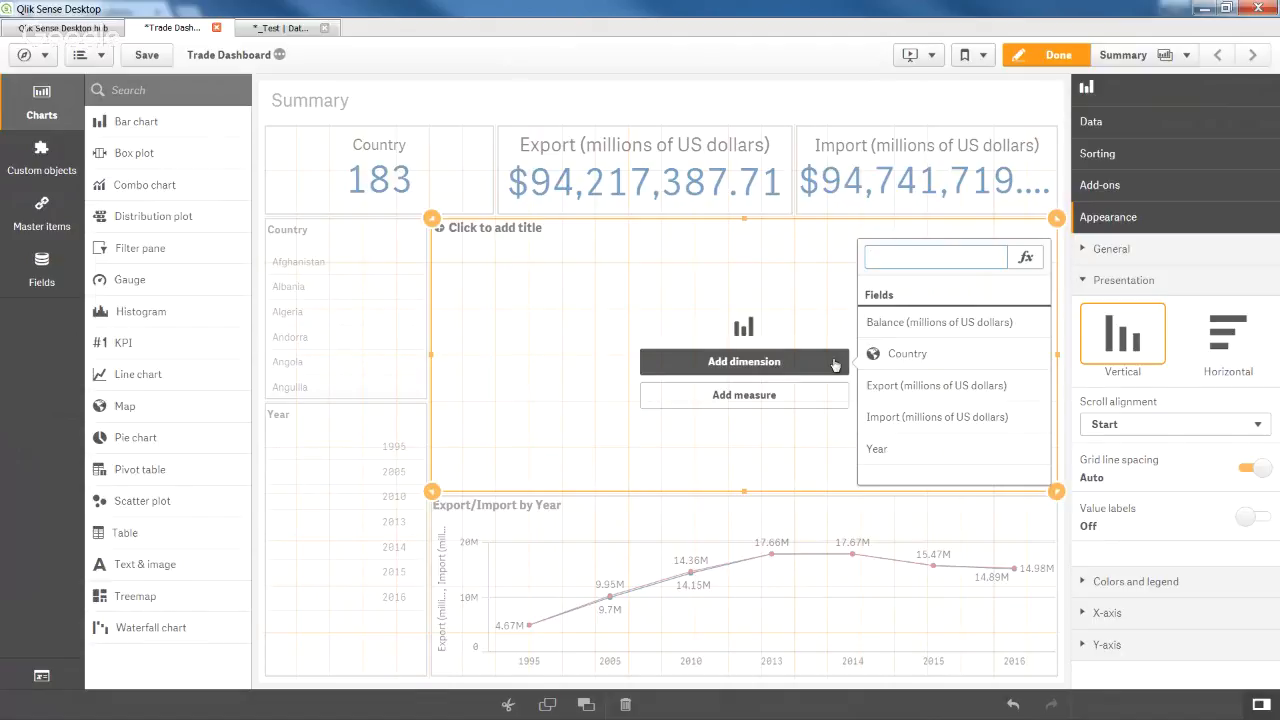
{"action": "left_click", "coordinate": [911, 368]}
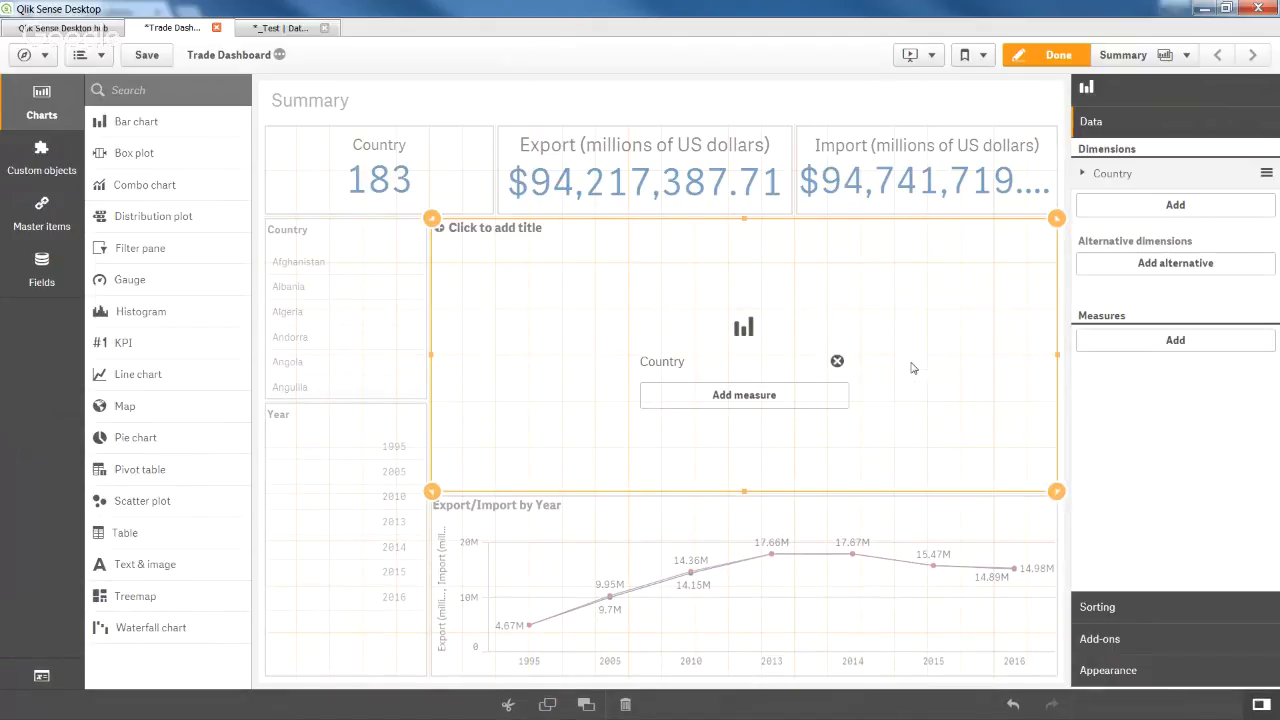
{"action": "left_click", "coordinate": [776, 405]}
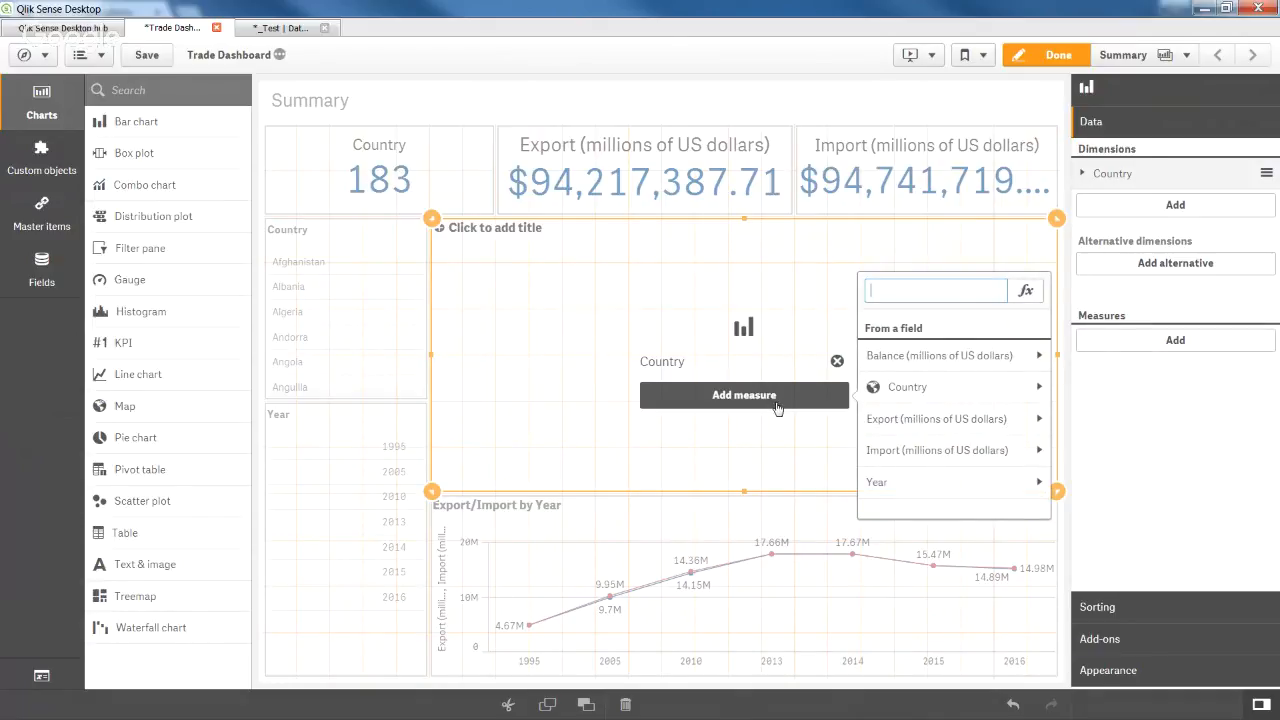
{"action": "left_click", "coordinate": [897, 425]}
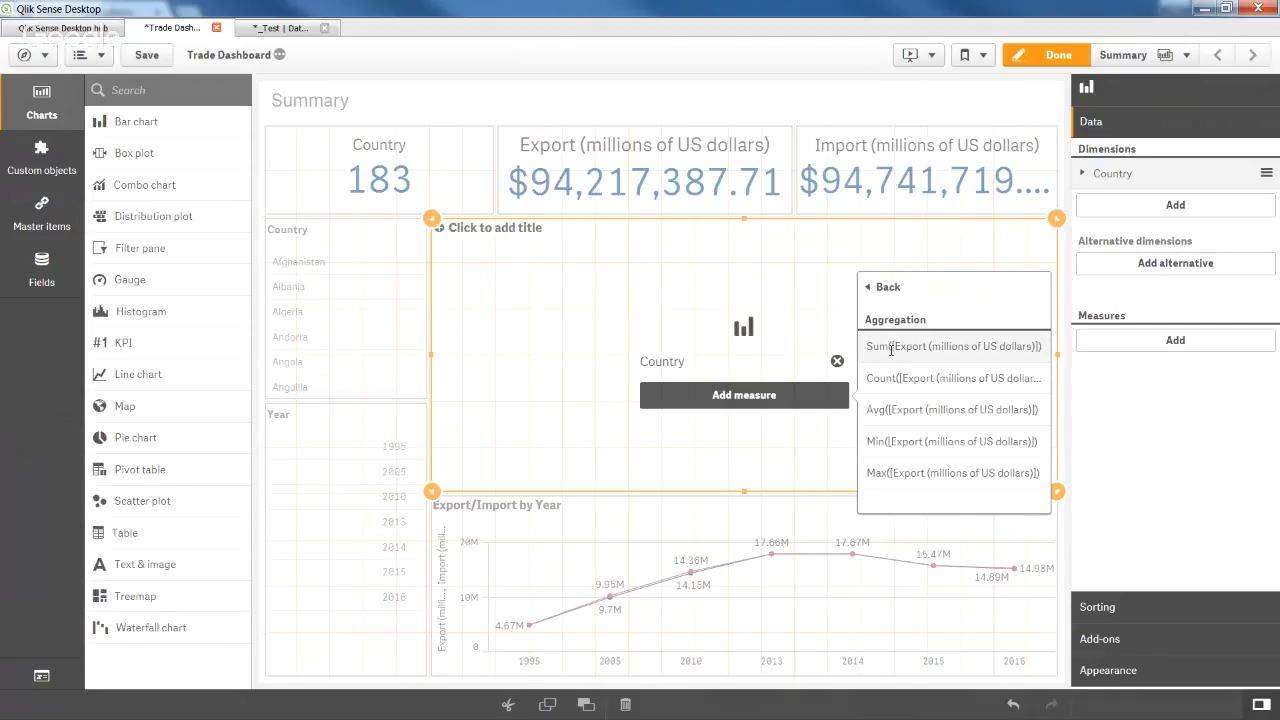
{"action": "left_click_drag", "start_coordinate": [890, 346], "coordinate": [892, 353]}
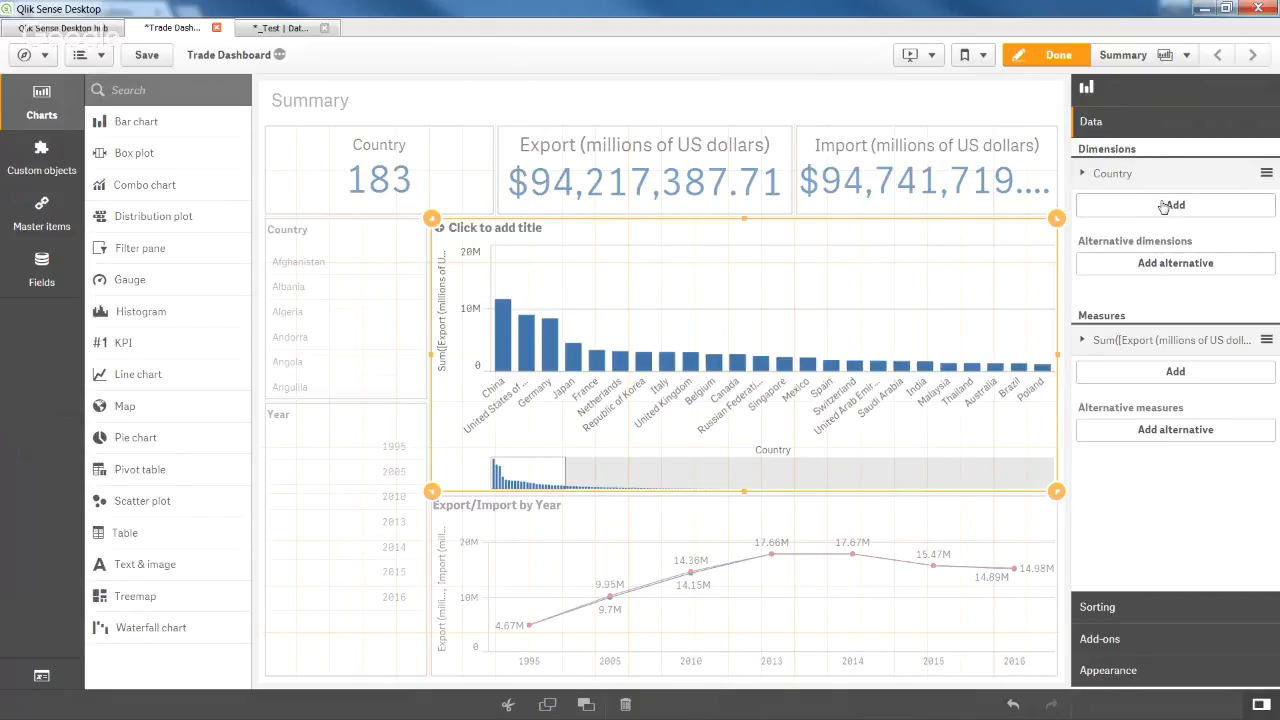
Add a Sum of Import measure to the country bar chart.
{"action": "left_click", "coordinate": [1174, 375]}
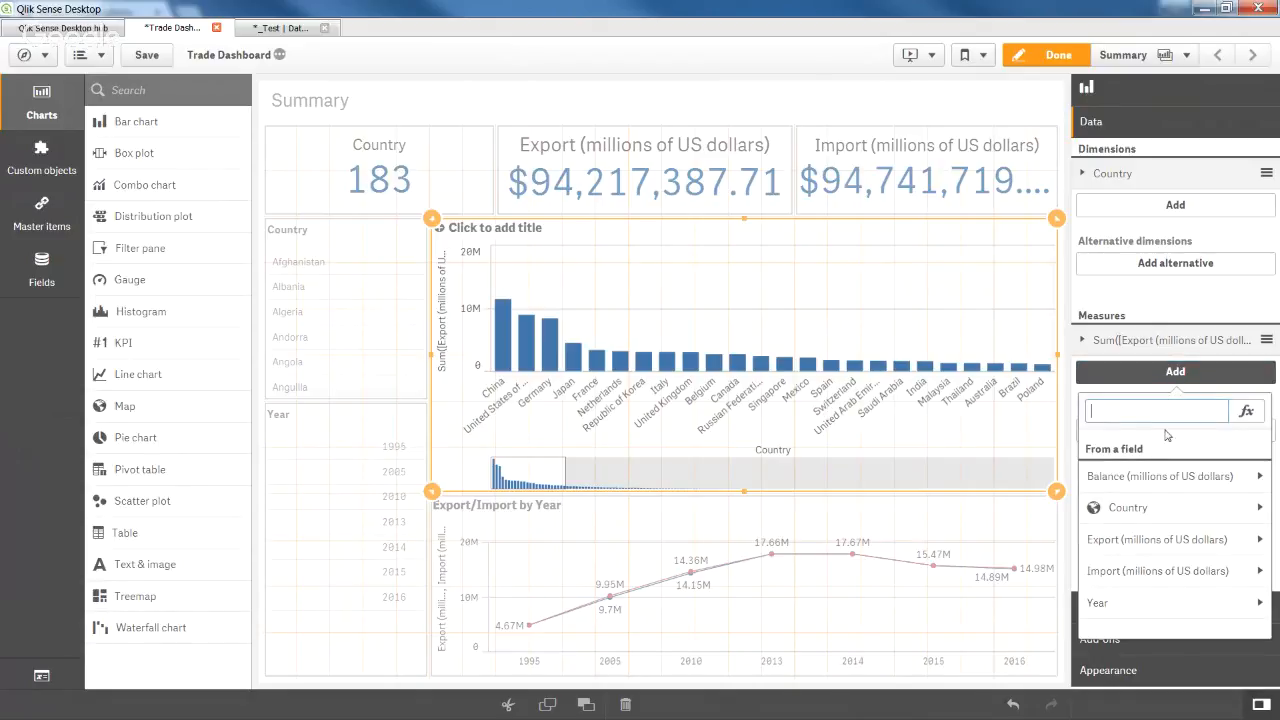
{"action": "left_click", "coordinate": [1156, 572]}
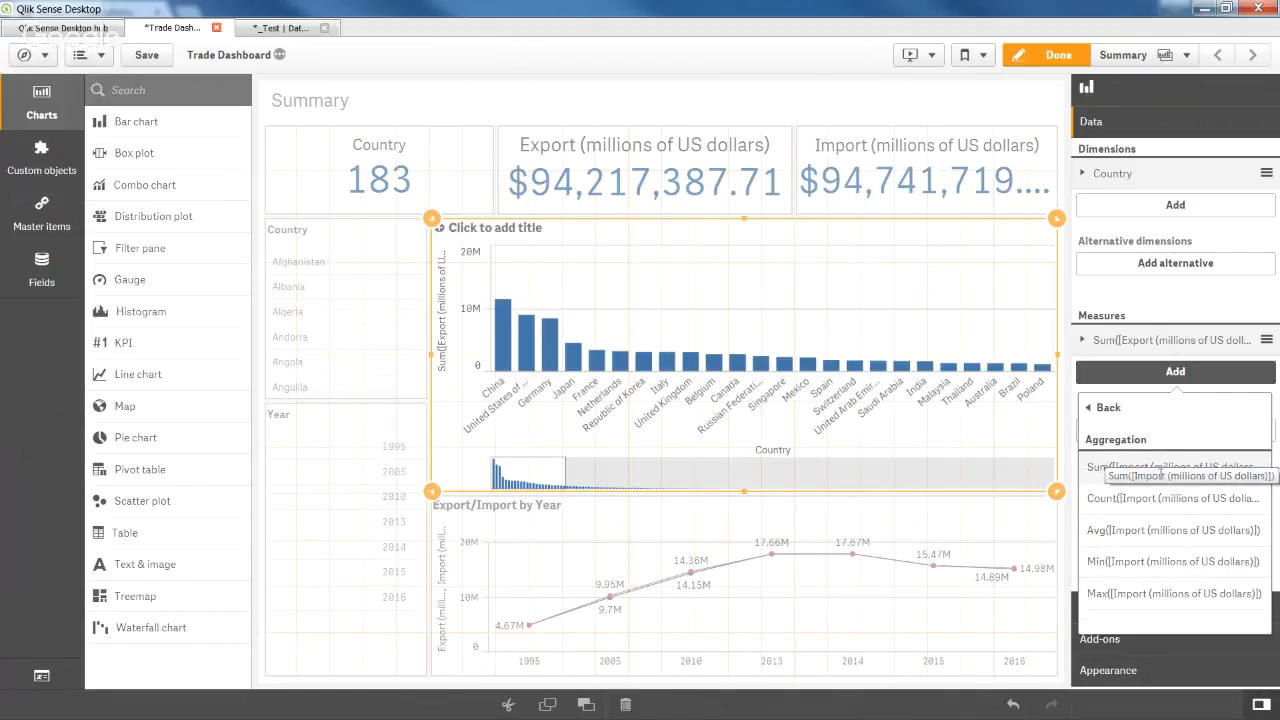
{"action": "left_click", "coordinate": [1140, 467]}
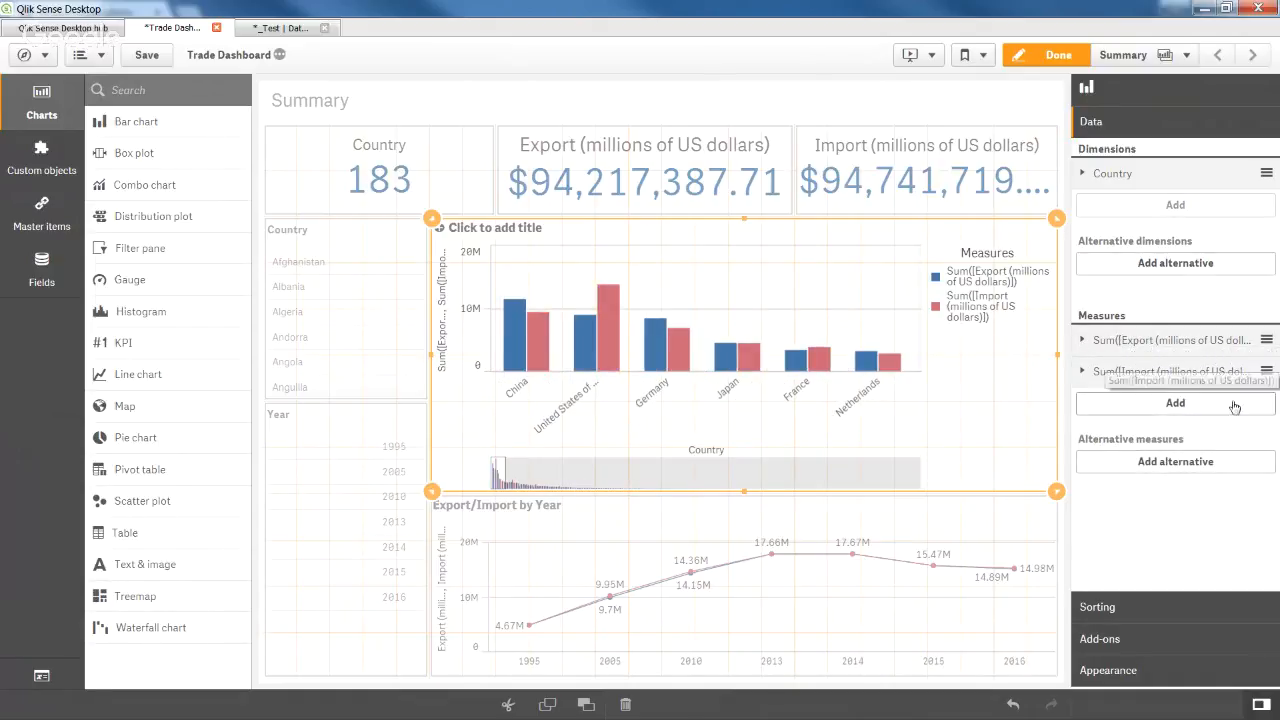
Label the bar chart's Export measure 'Export (millions of US dollars)'.
{"action": "left_click", "coordinate": [1140, 341]}
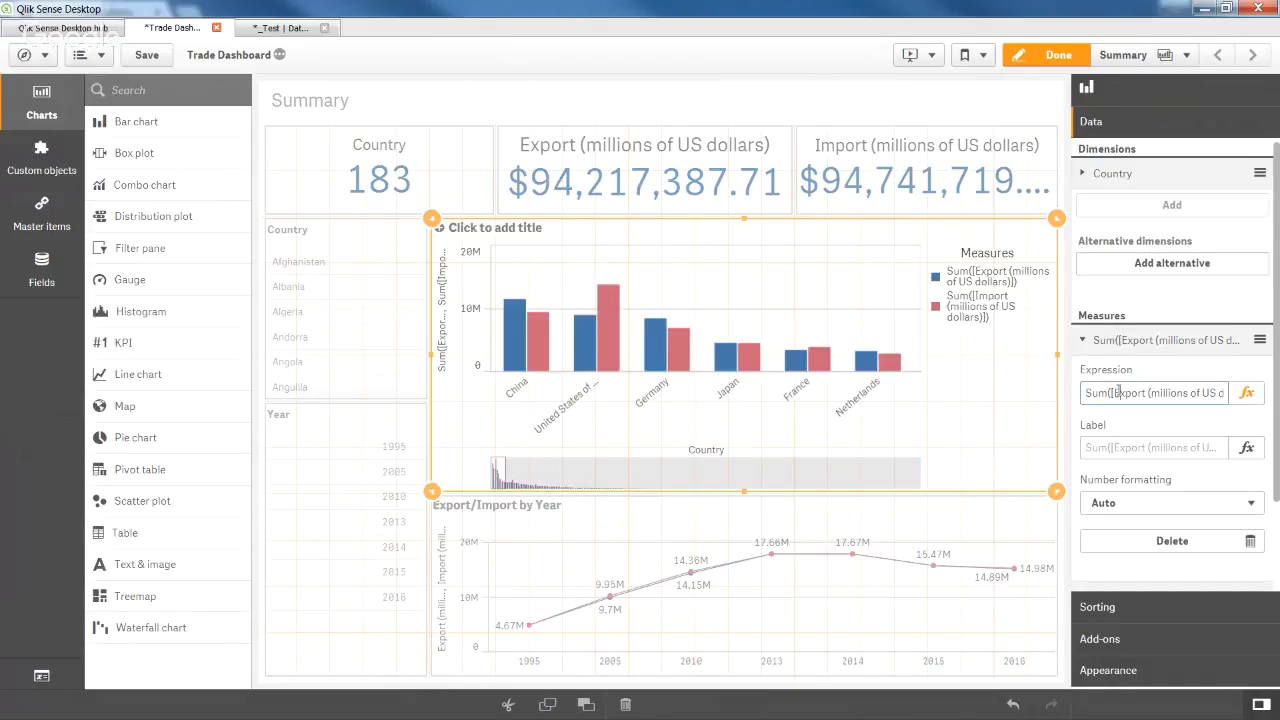
{"action": "left_click_drag", "start_coordinate": [1115, 393], "coordinate": [1218, 394]}
{"action": "key", "text": "ctrl+c"}
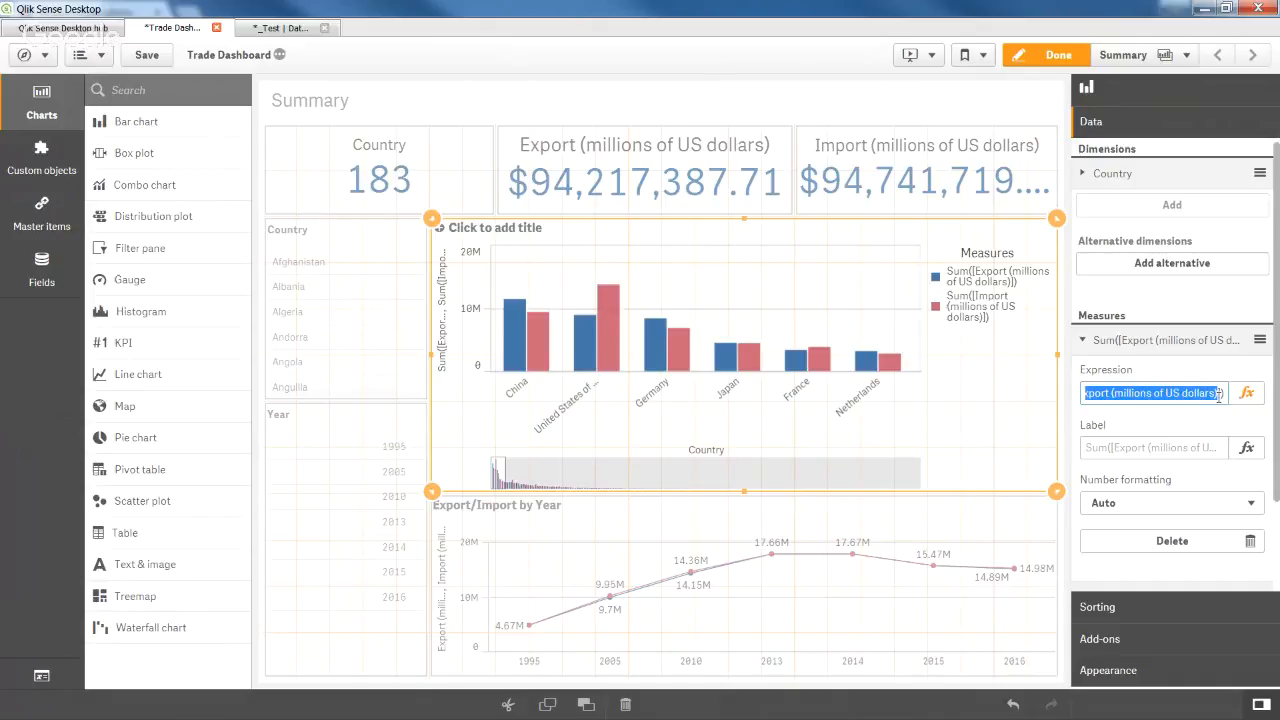
{"action": "left_click", "coordinate": [1155, 441]}
{"action": "key", "text": "ctrl+v"}
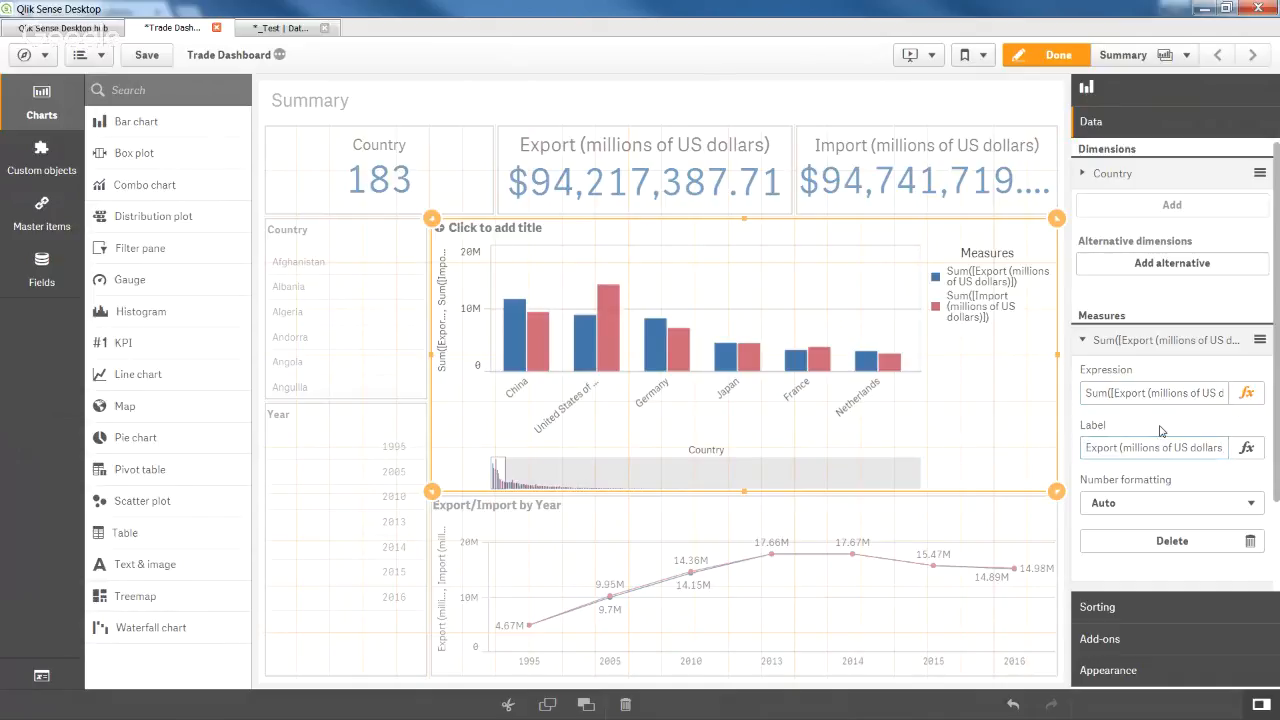
{"action": "left_click", "coordinate": [1150, 342]}
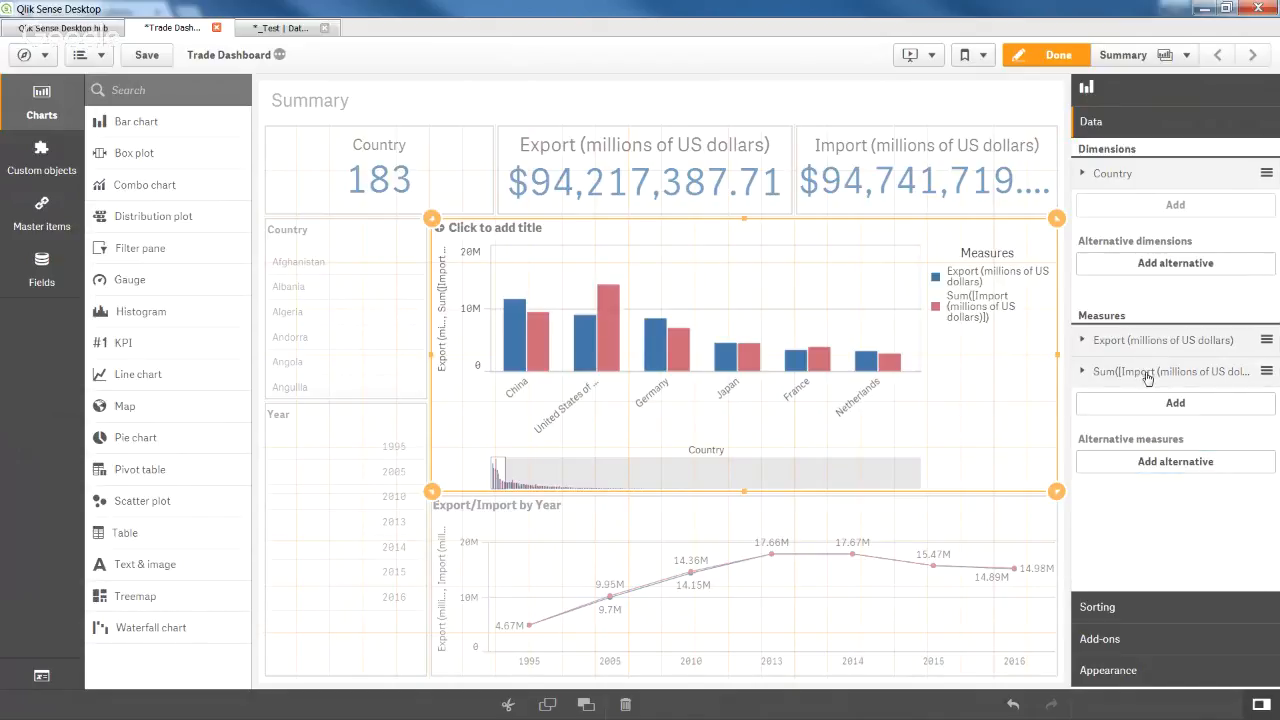
Label the bar chart's Import measure 'Import (millions of US dollars)'.
{"action": "left_click", "coordinate": [1150, 371]}
{"action": "left_click", "coordinate": [1134, 476]}
{"action": "key", "text": "ctrl+v"}
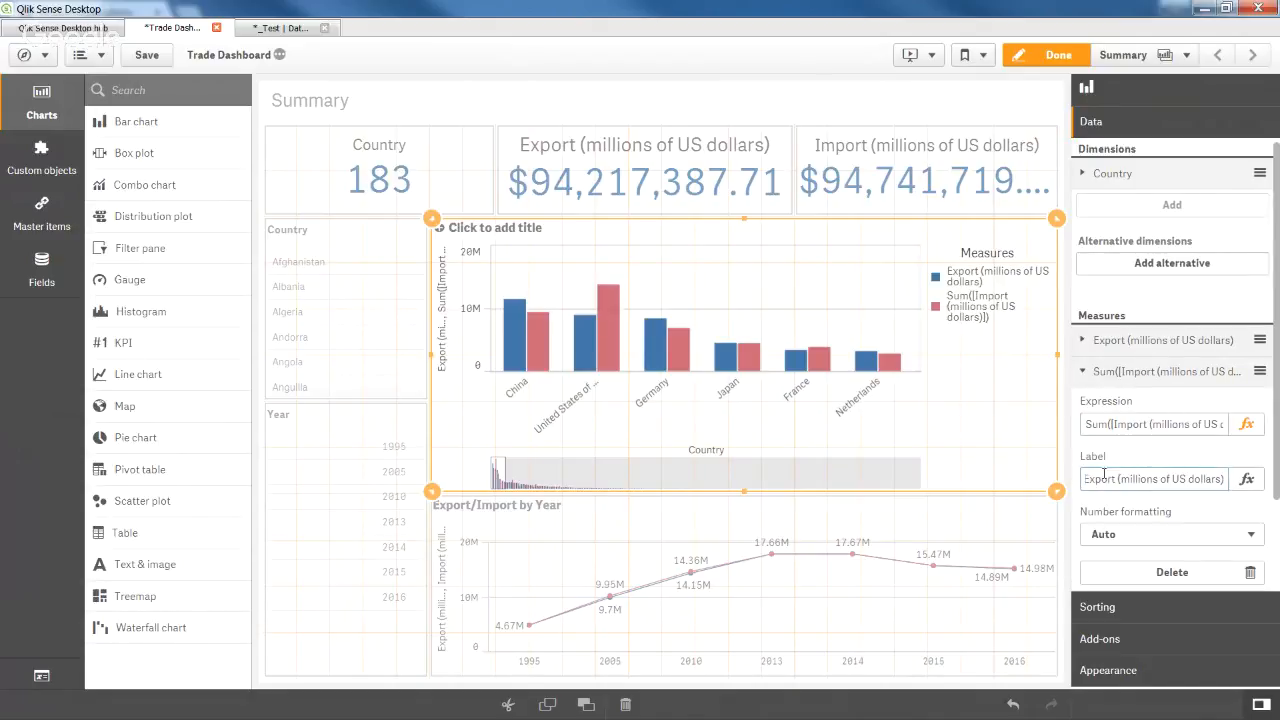
{"action": "left_click_drag", "start_coordinate": [1097, 478], "coordinate": [1075, 476]}
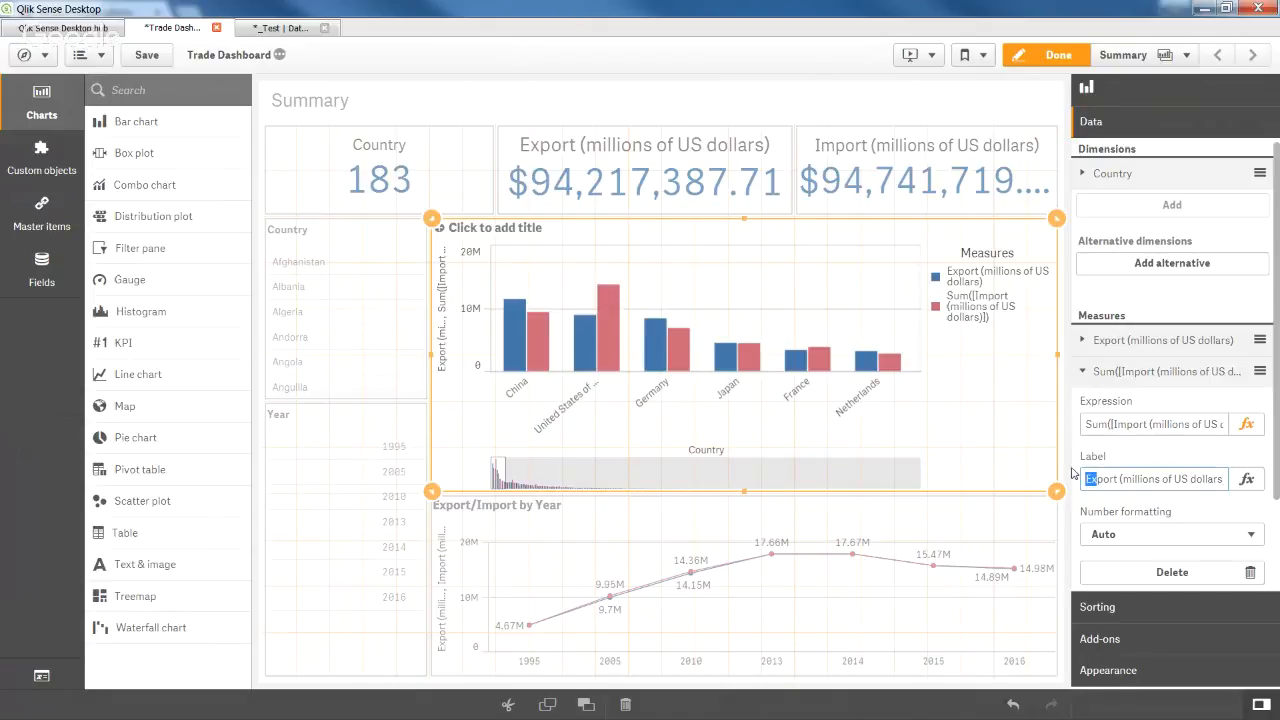
{"action": "type", "text": "Im"}
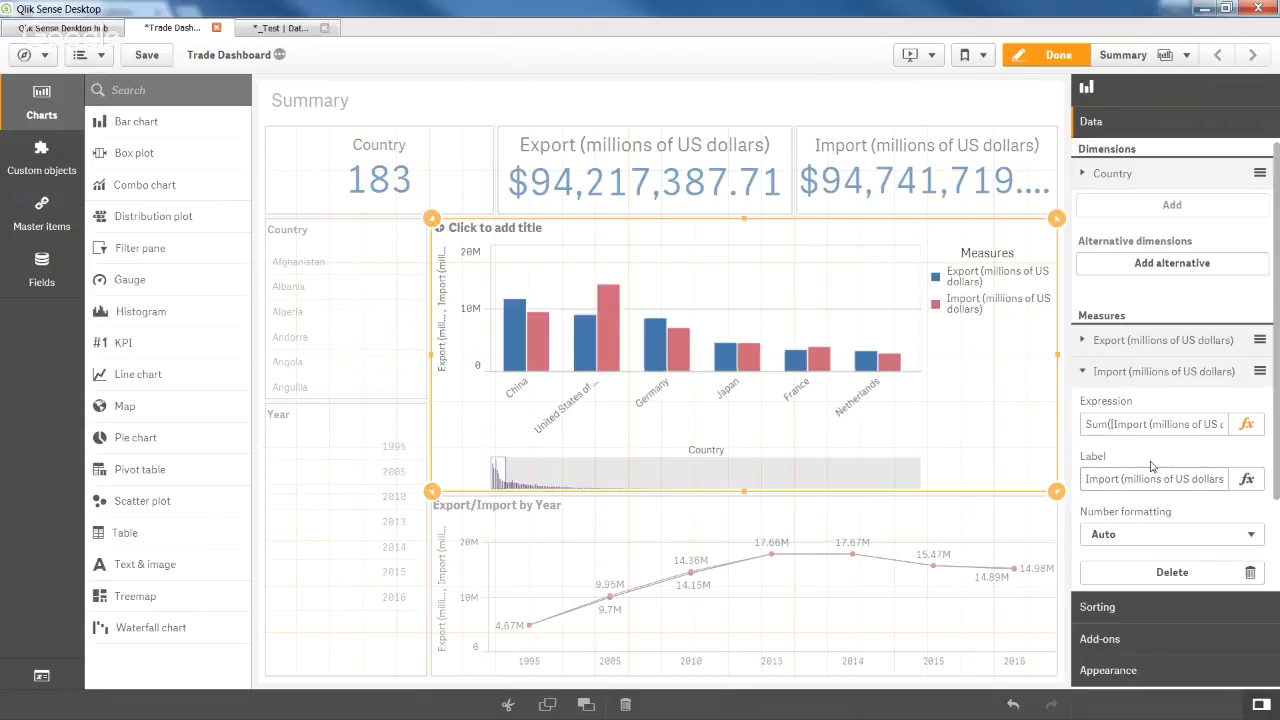
{"action": "left_click", "coordinate": [1153, 384]}
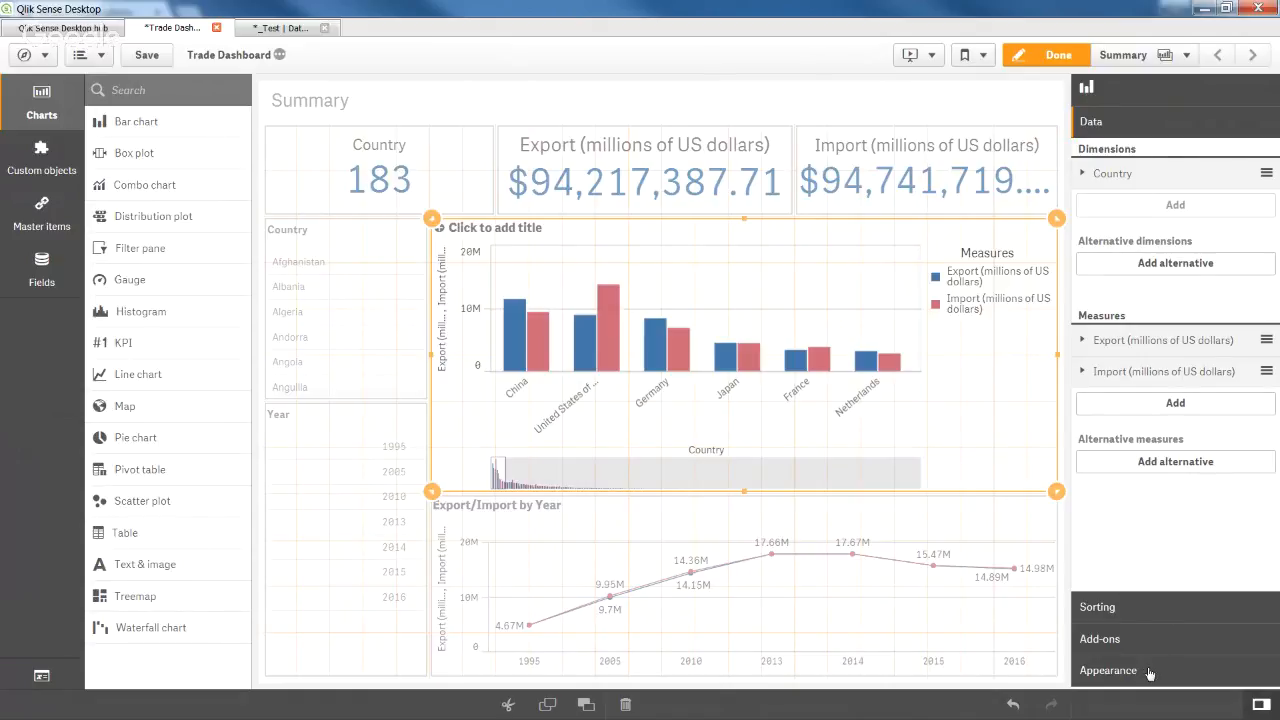
Turn on value labels for the bar chart and title it 'Export/Import by Country'.
{"action": "left_click", "coordinate": [1108, 670]}
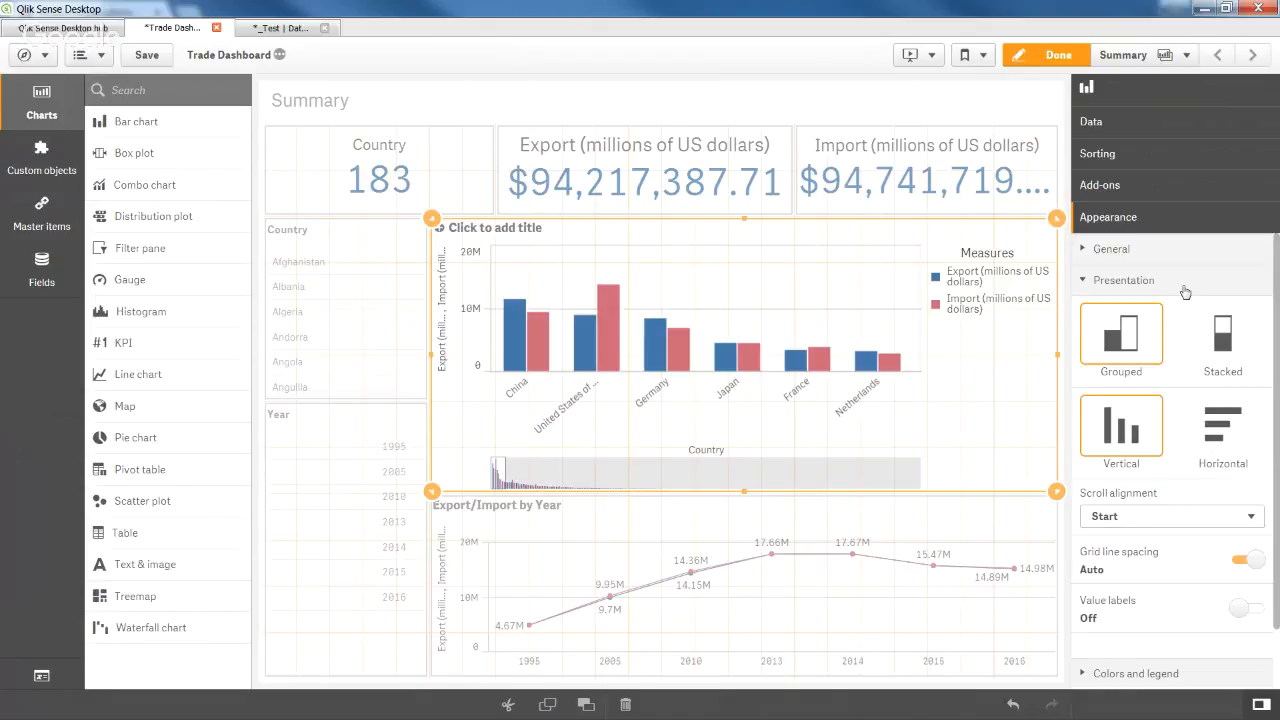
{"action": "left_click", "coordinate": [1246, 608]}
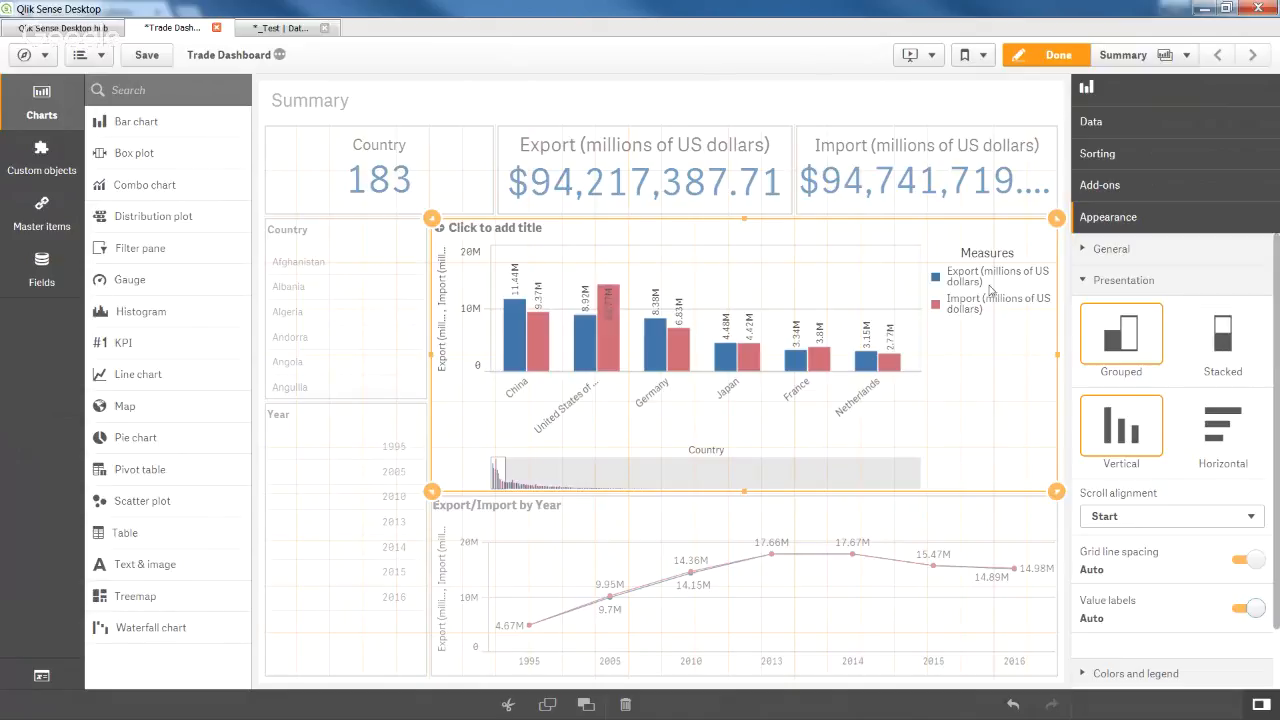
{"action": "left_click", "coordinate": [527, 230]}
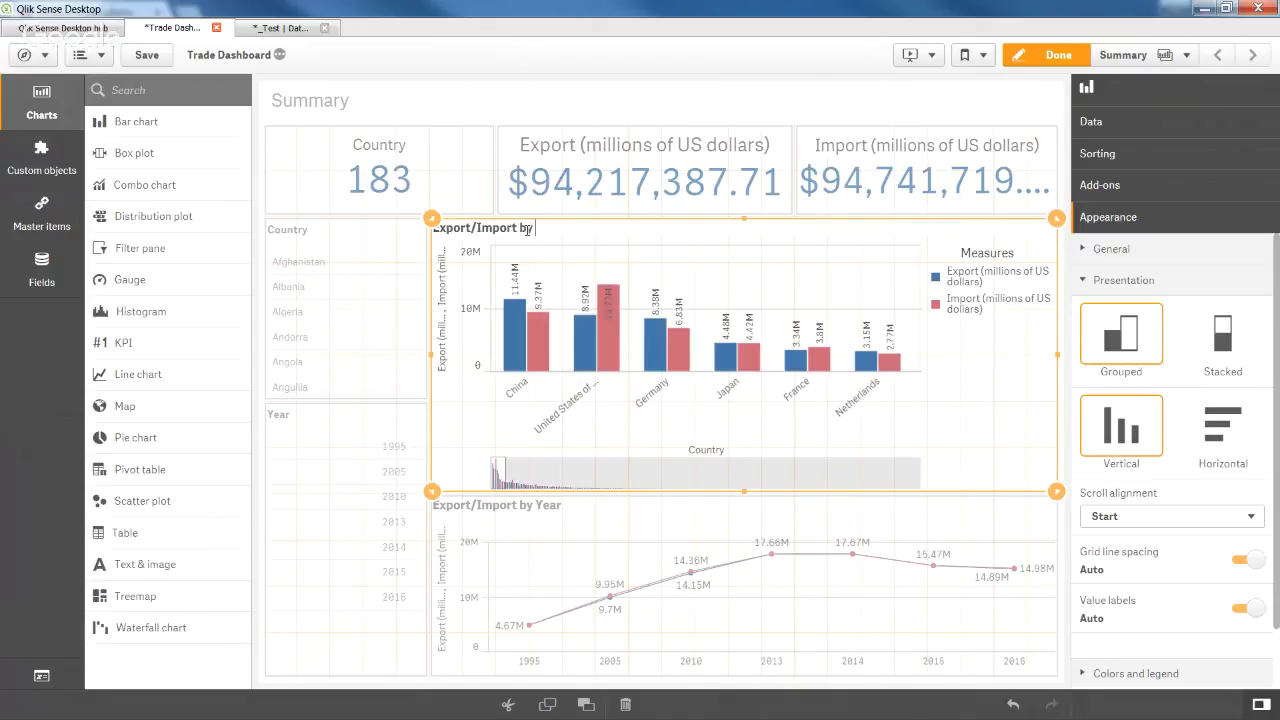
{"action": "type", "text": "Export/Import by Country"}
{"action": "key", "text": "Return"}
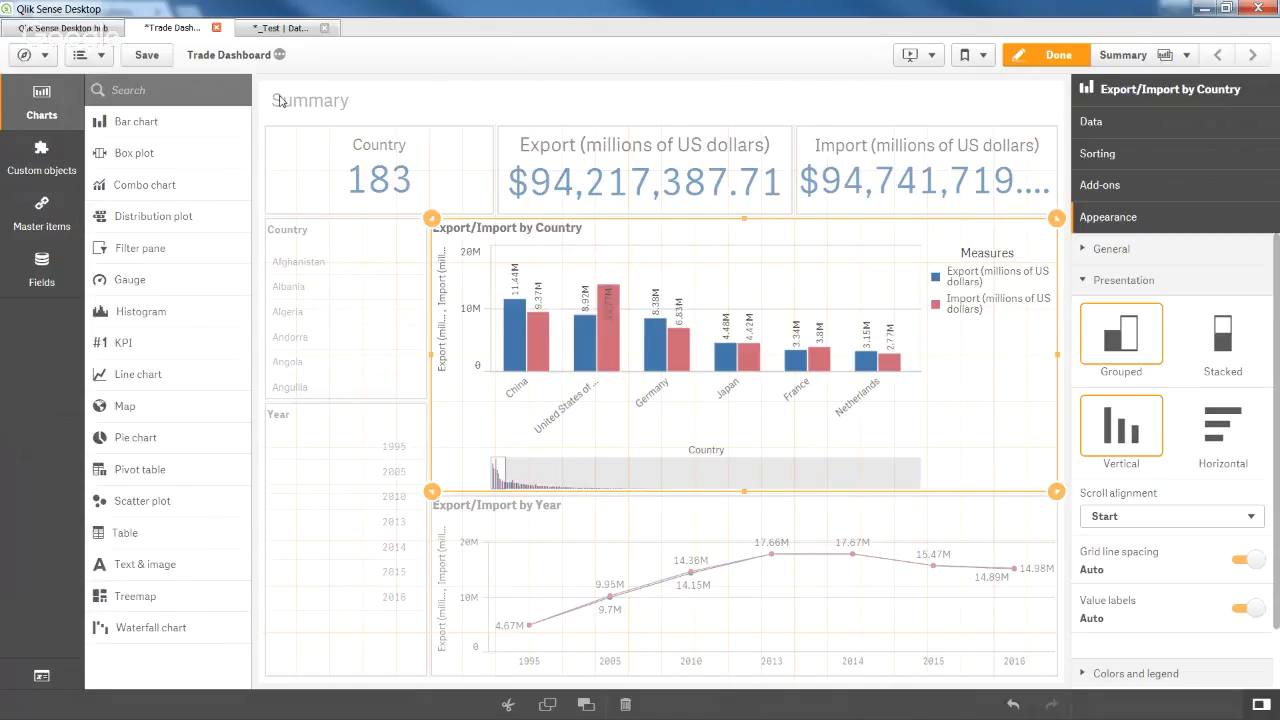
{"action": "left_click", "coordinate": [508, 108]}
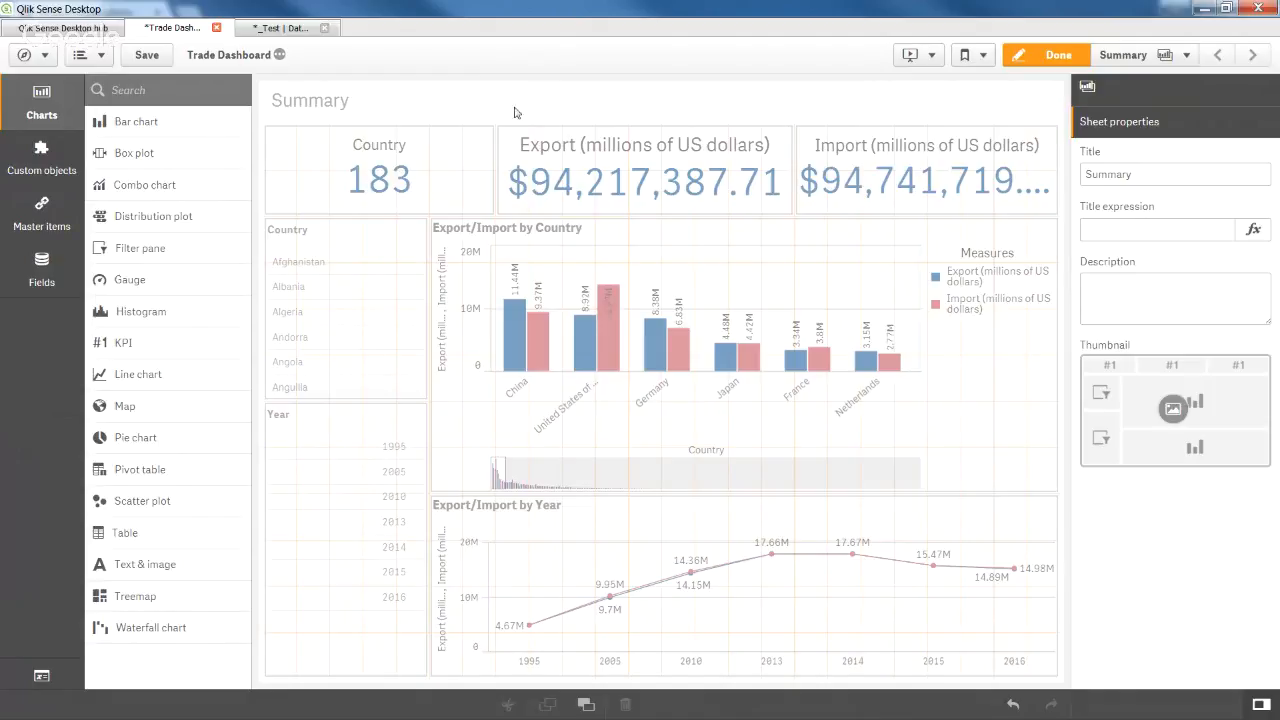
Save the app and collapse the country bar chart's presentation options.
{"action": "left_click", "coordinate": [147, 55]}
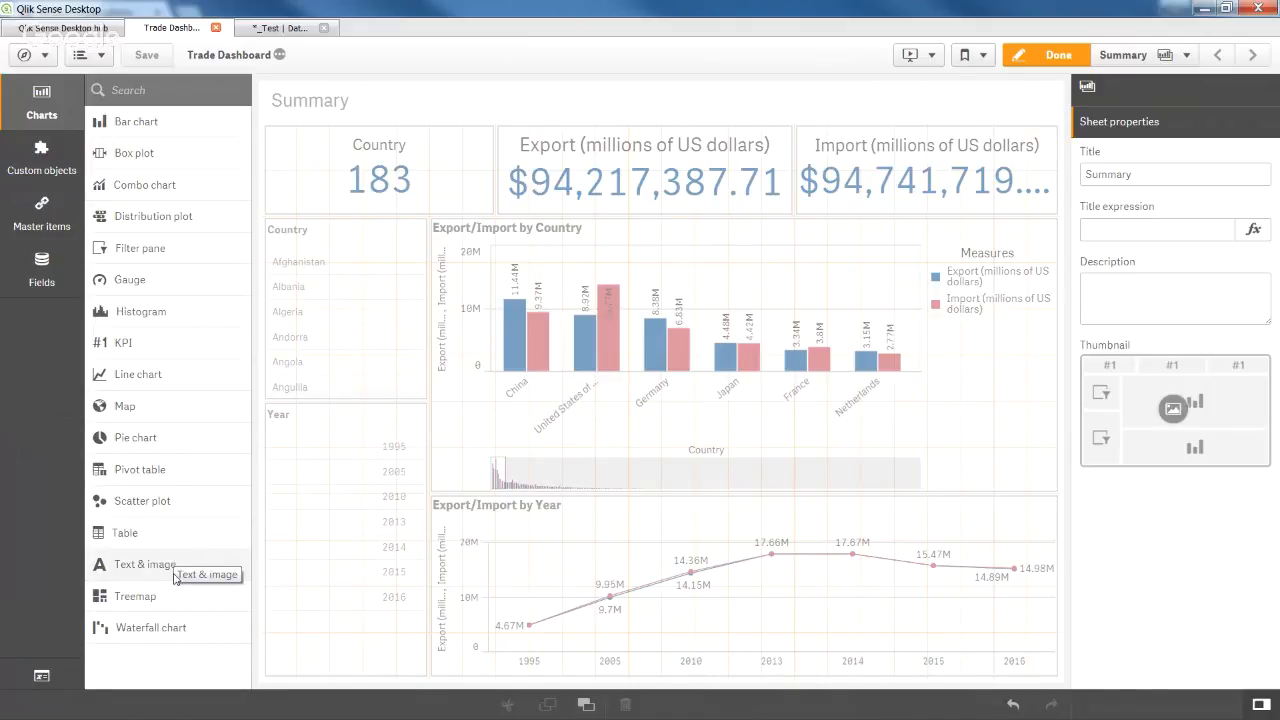
{"action": "left_click", "coordinate": [744, 281]}
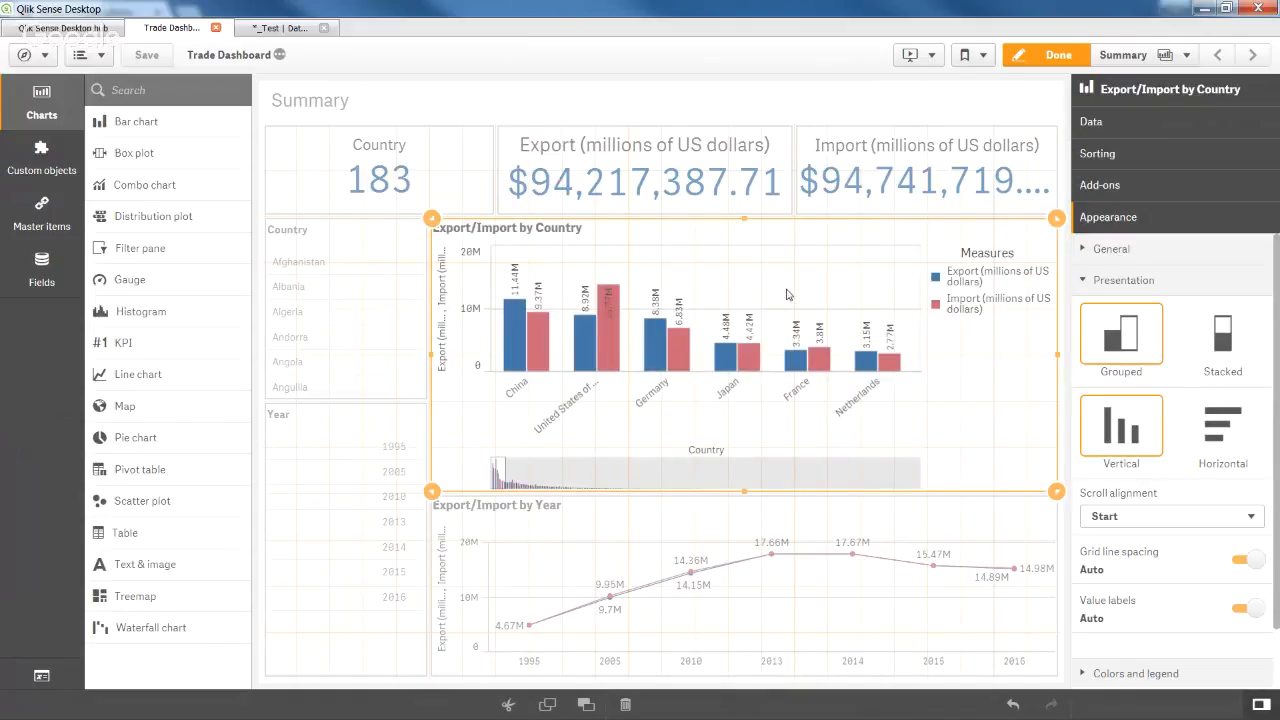
{"action": "left_click", "coordinate": [1128, 283]}
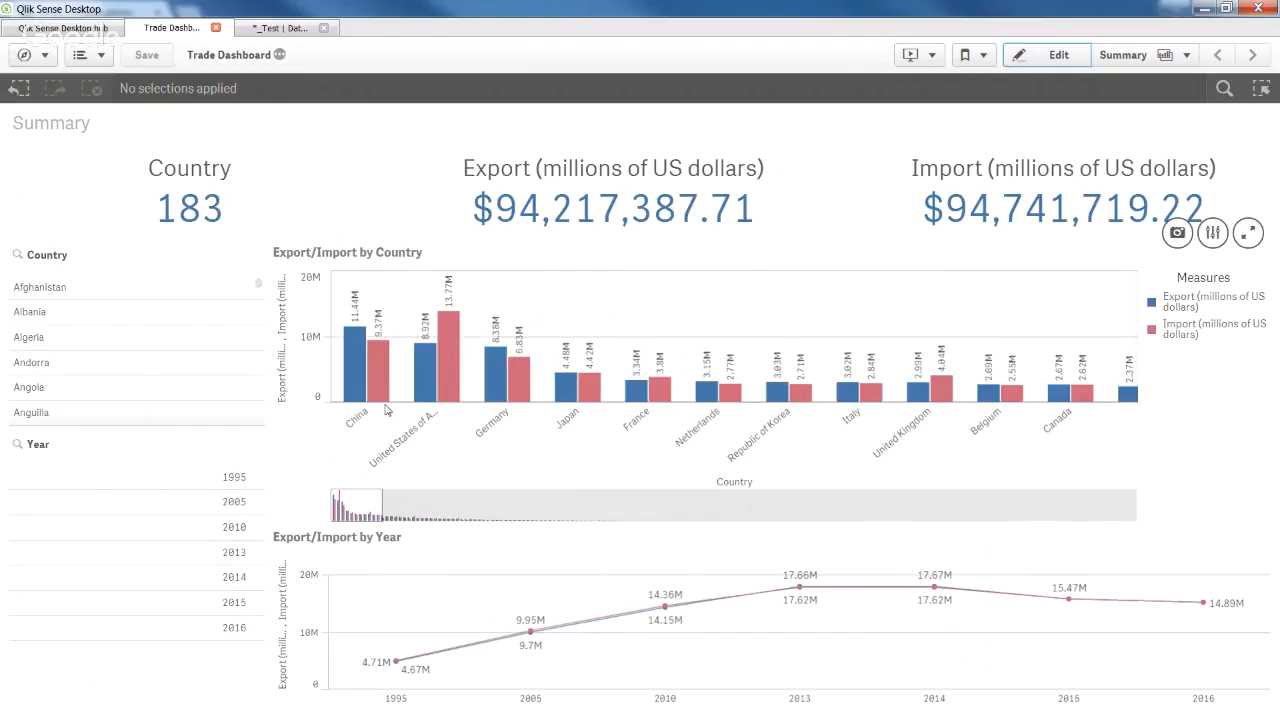
{"action": "mouse_move", "coordinate": [376, 408]}
Filter the dashboard to China by selecting its bar and confirming.
{"action": "left_click", "coordinate": [366, 422]}
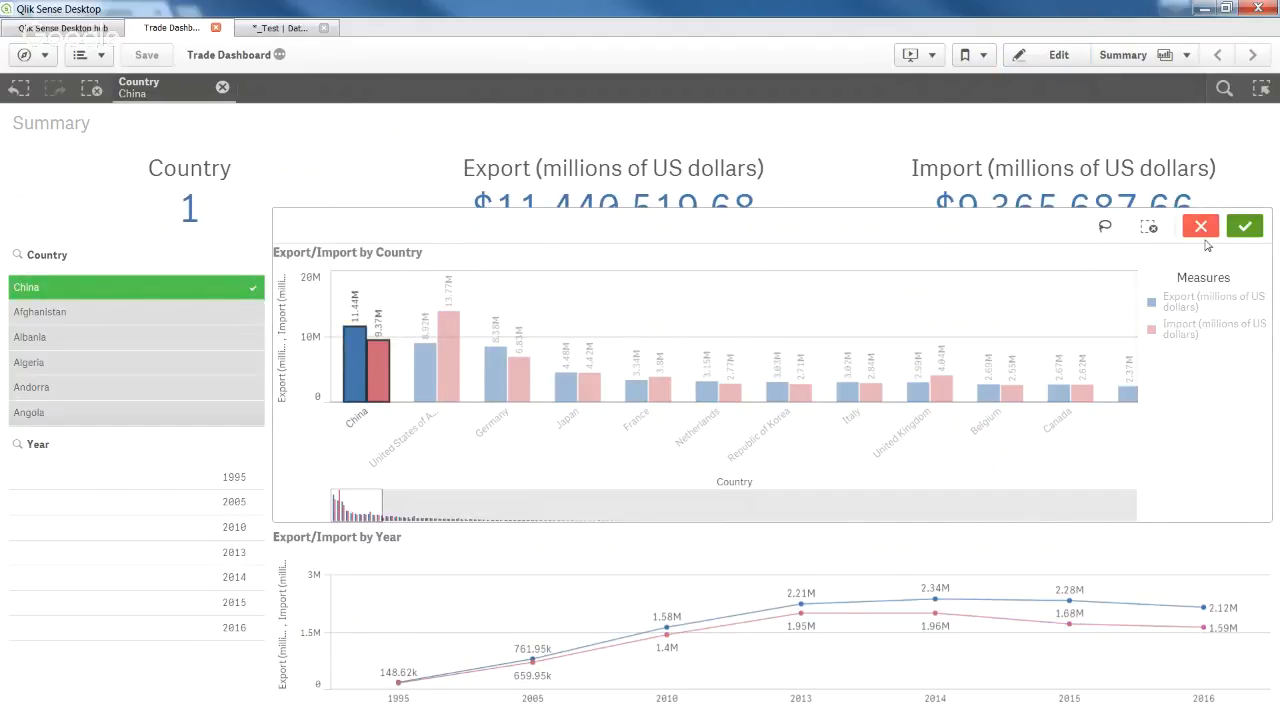
{"action": "left_click", "coordinate": [1245, 227]}
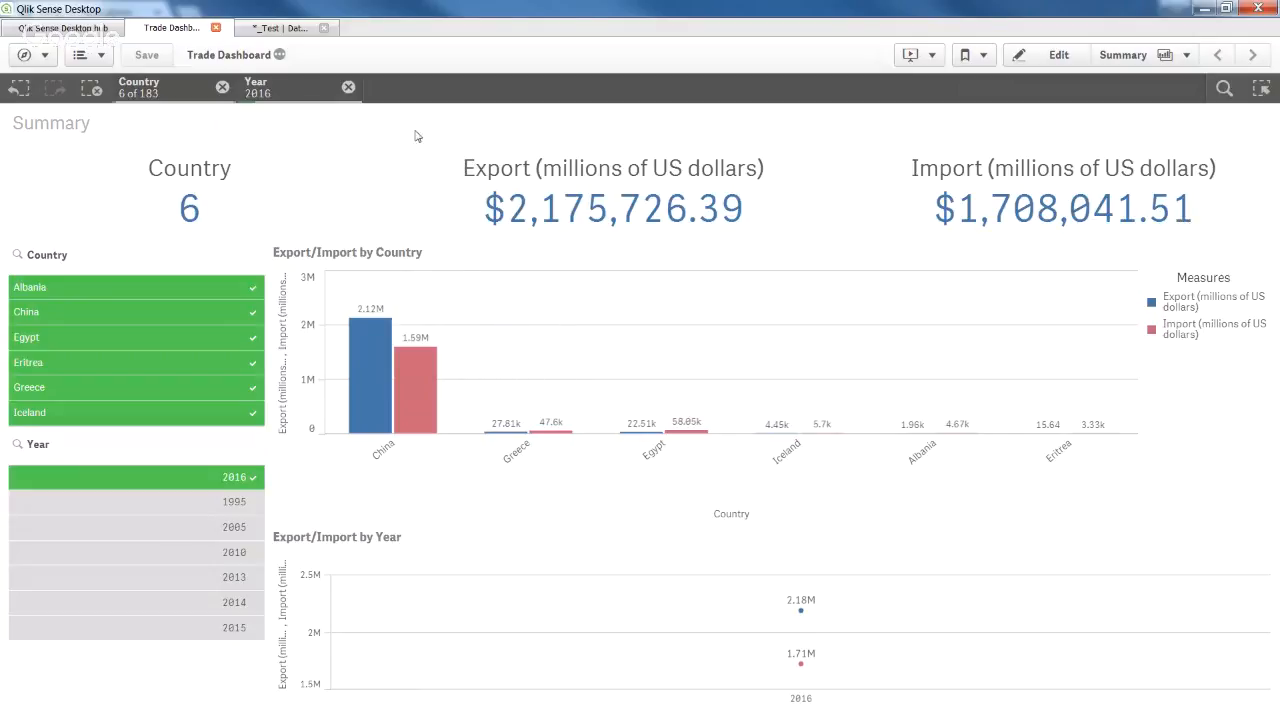
Clear the 2016 filter, briefly select 2005, then clear all selections.
{"action": "left_click", "coordinate": [348, 88]}
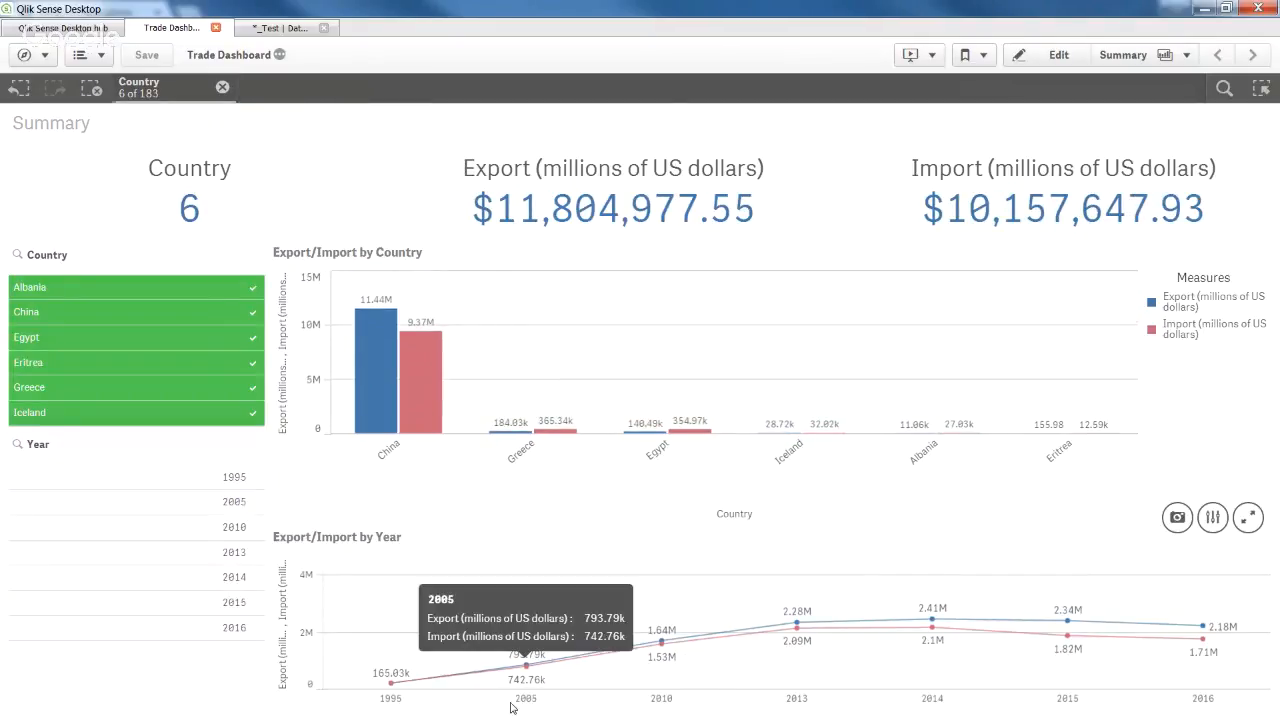
{"action": "left_click_drag", "start_coordinate": [510, 707], "coordinate": [527, 705]}
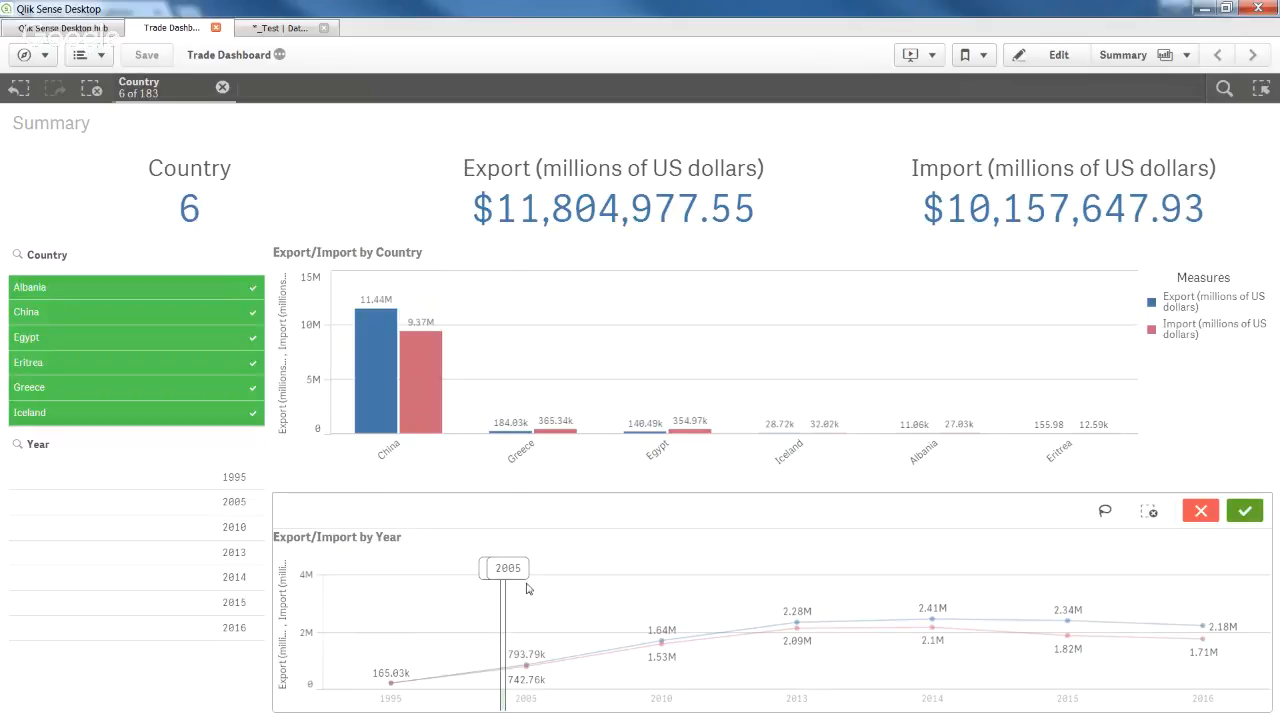
{"action": "left_click", "coordinate": [561, 709]}
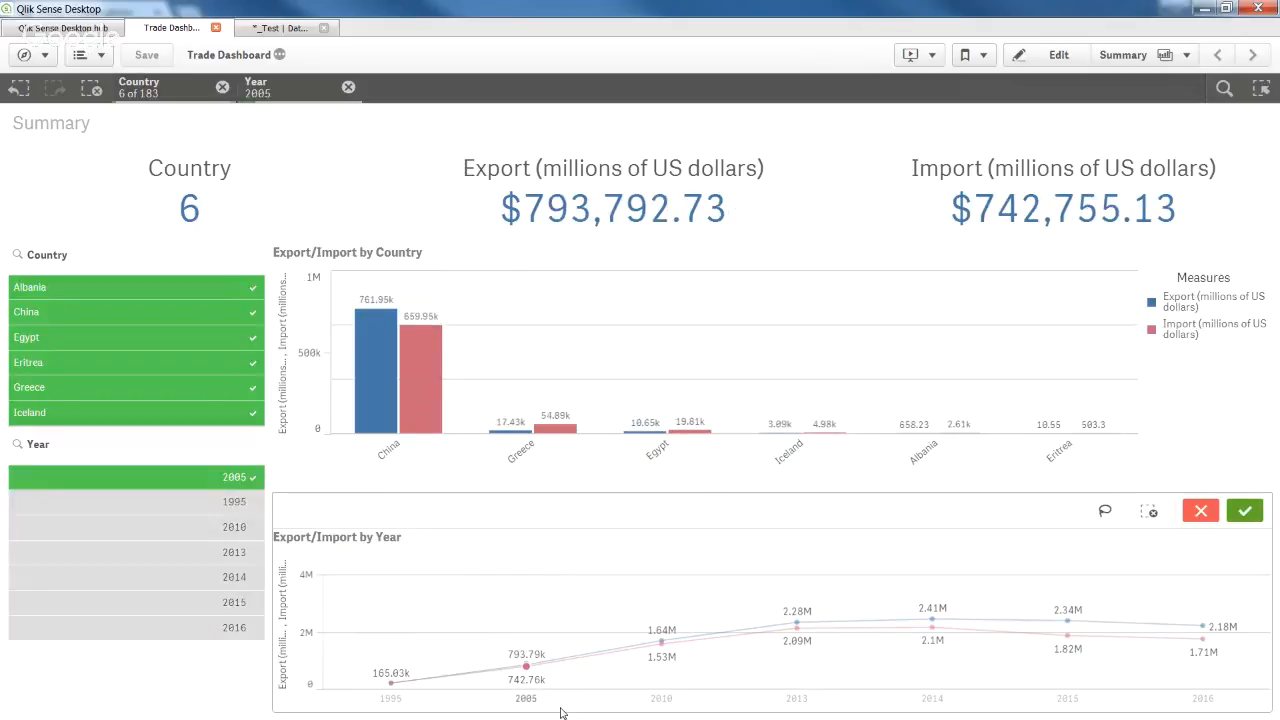
{"action": "mouse_move", "coordinate": [550, 698]}
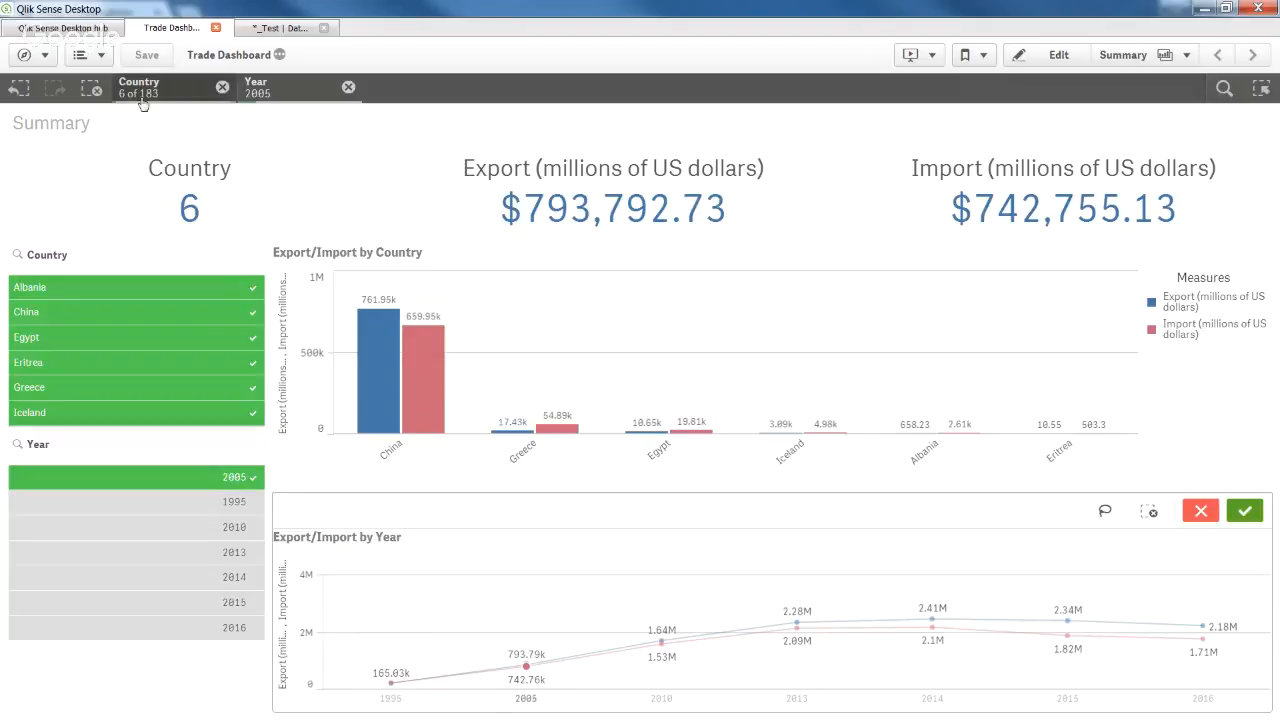
{"action": "left_click", "coordinate": [91, 90]}
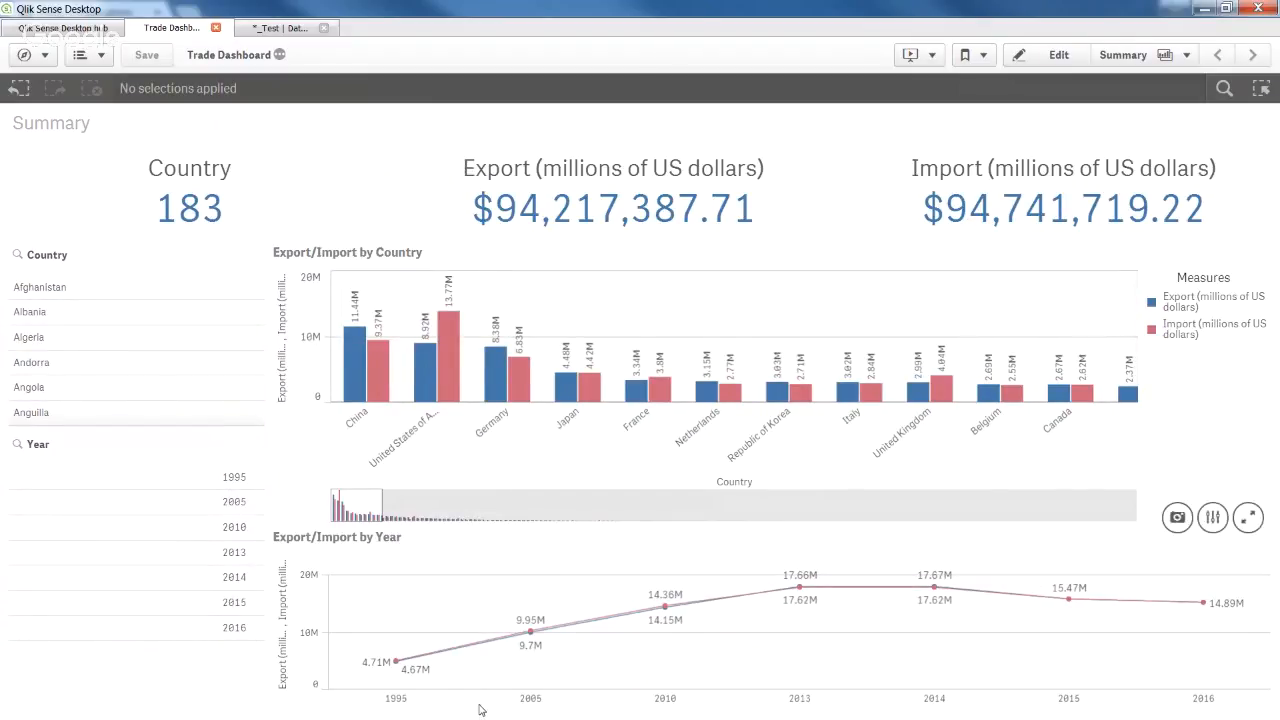
Select the 2010–2015 year range on the line chart's axis and confirm it.
{"action": "mouse_move", "coordinate": [479, 709]}
{"action": "mouse_move", "coordinate": [630, 703]}
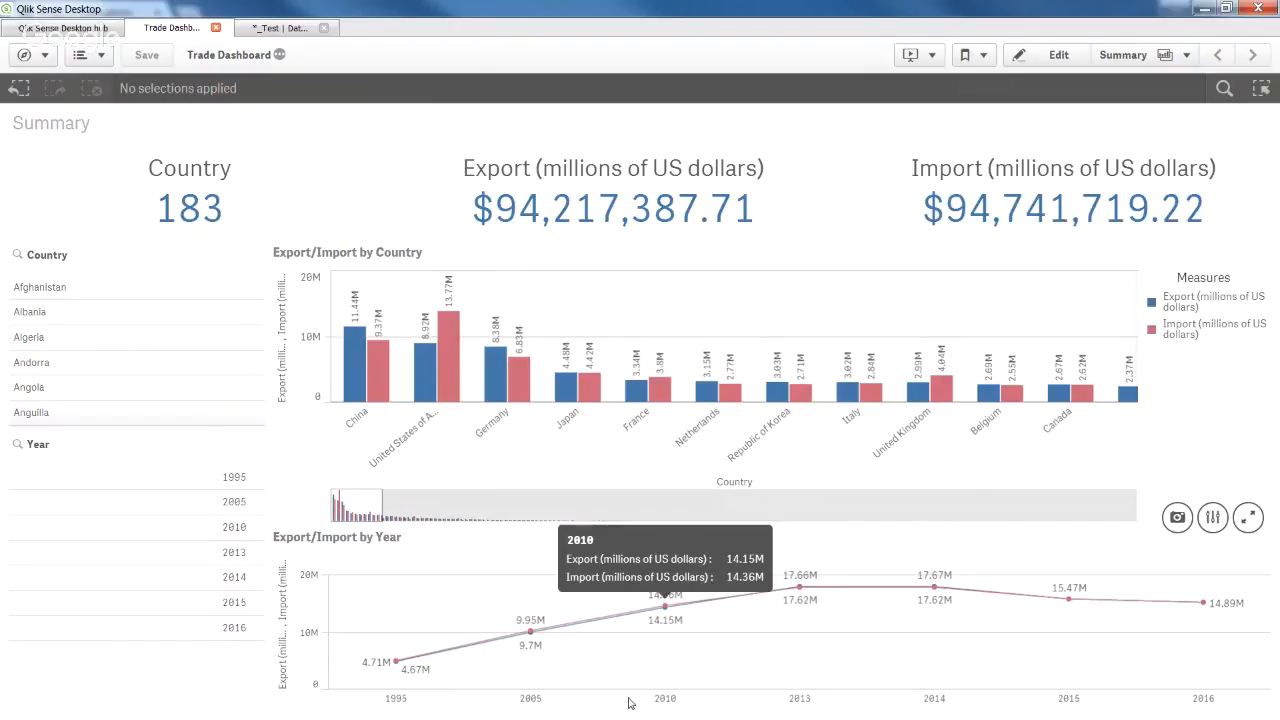
{"action": "left_click_drag", "start_coordinate": [630, 703], "coordinate": [1127, 697]}
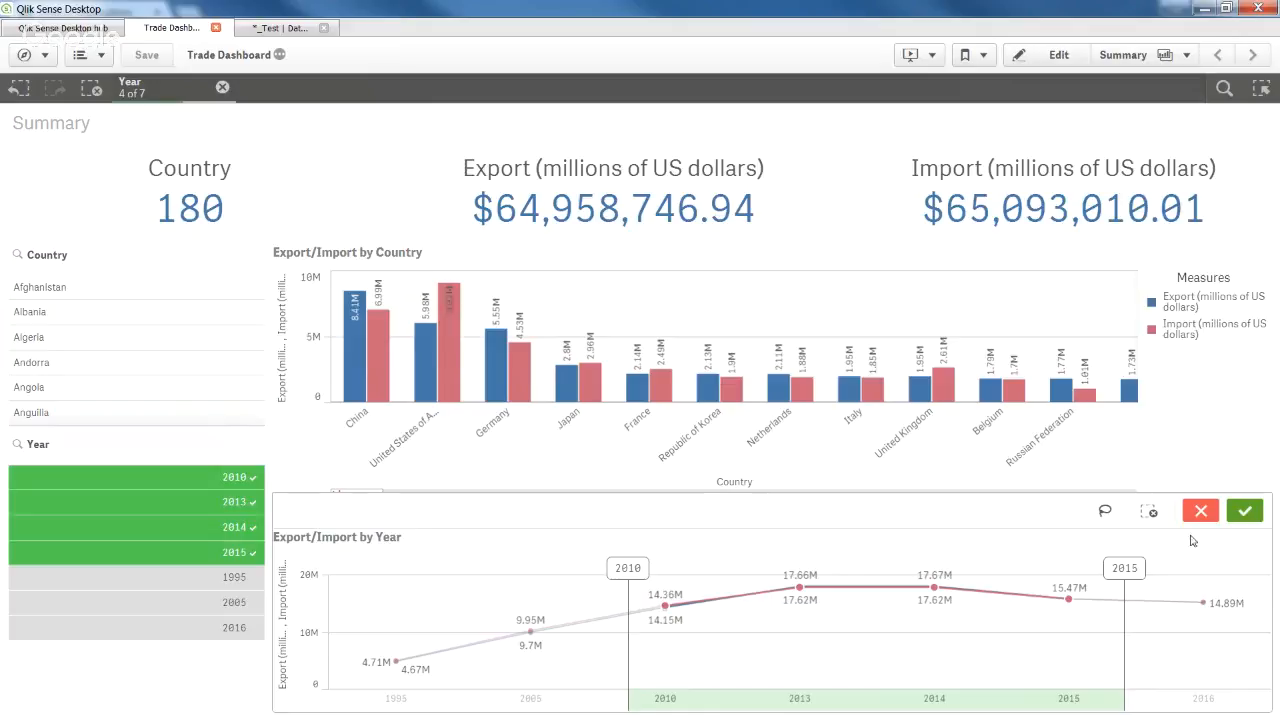
{"action": "left_click", "coordinate": [1245, 511]}
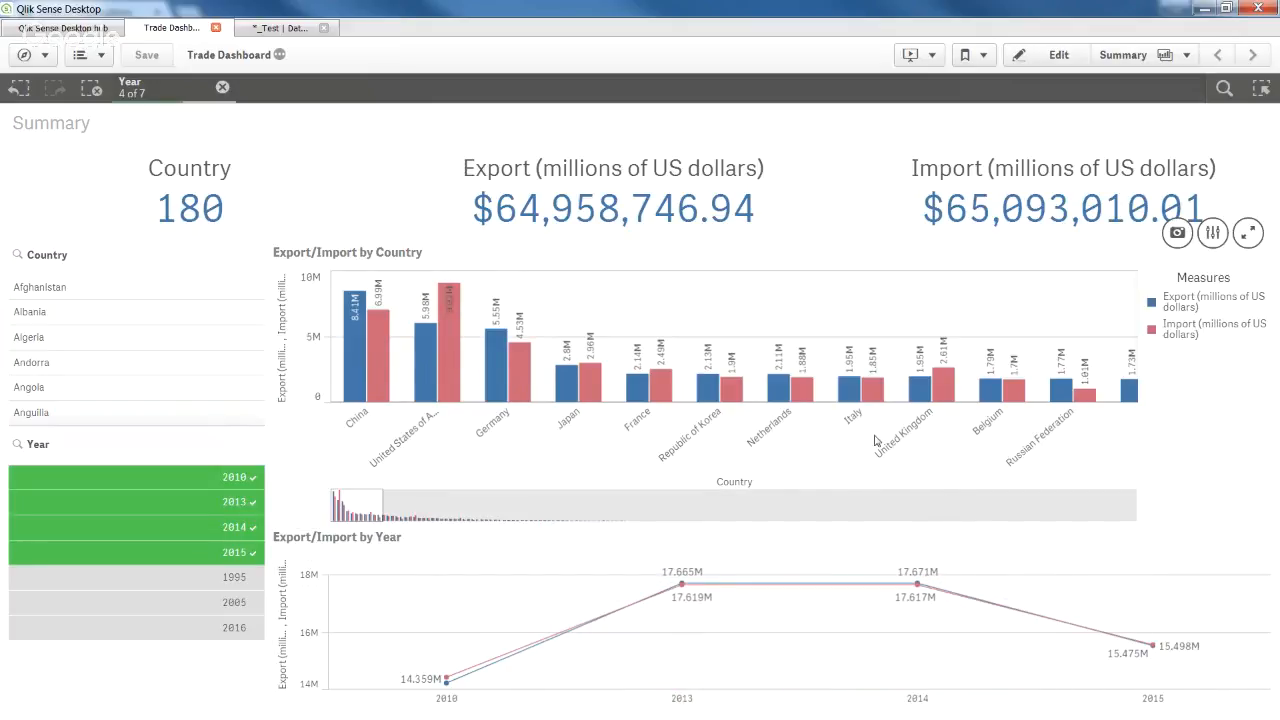
{"action": "left_click", "coordinate": [222, 87]}
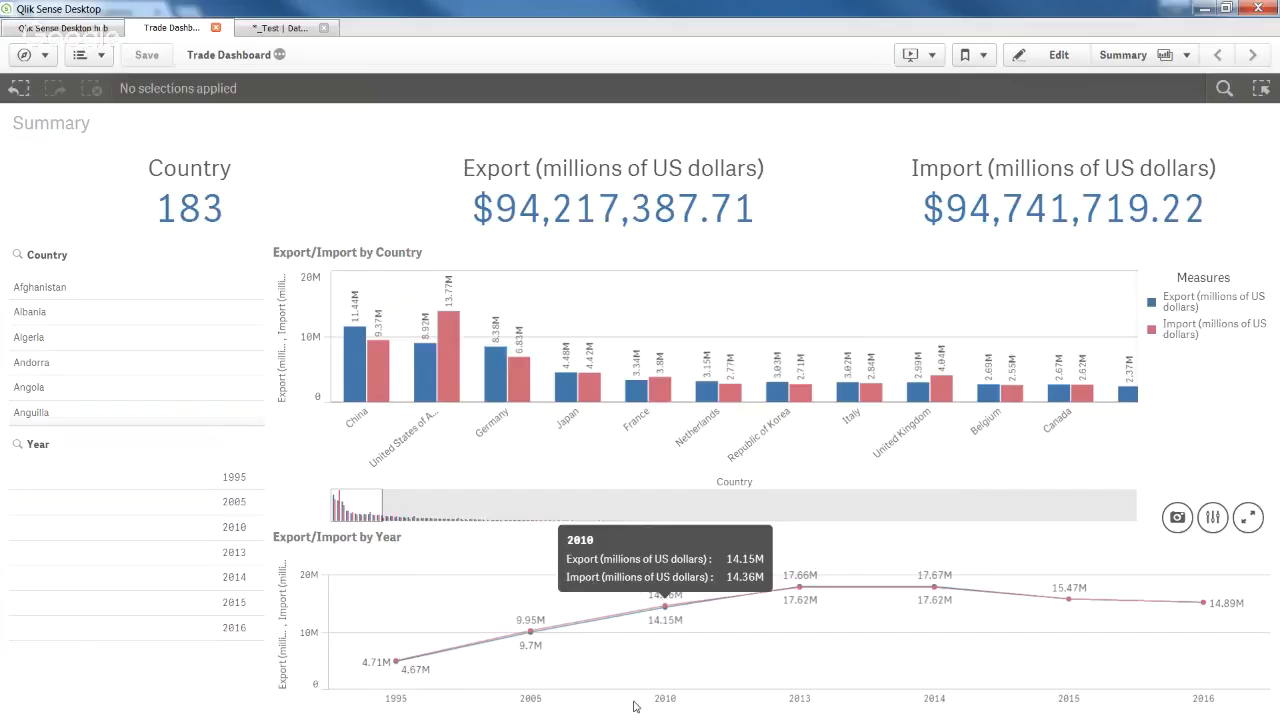
{"action": "left_click_drag", "start_coordinate": [634, 706], "coordinate": [1117, 689]}
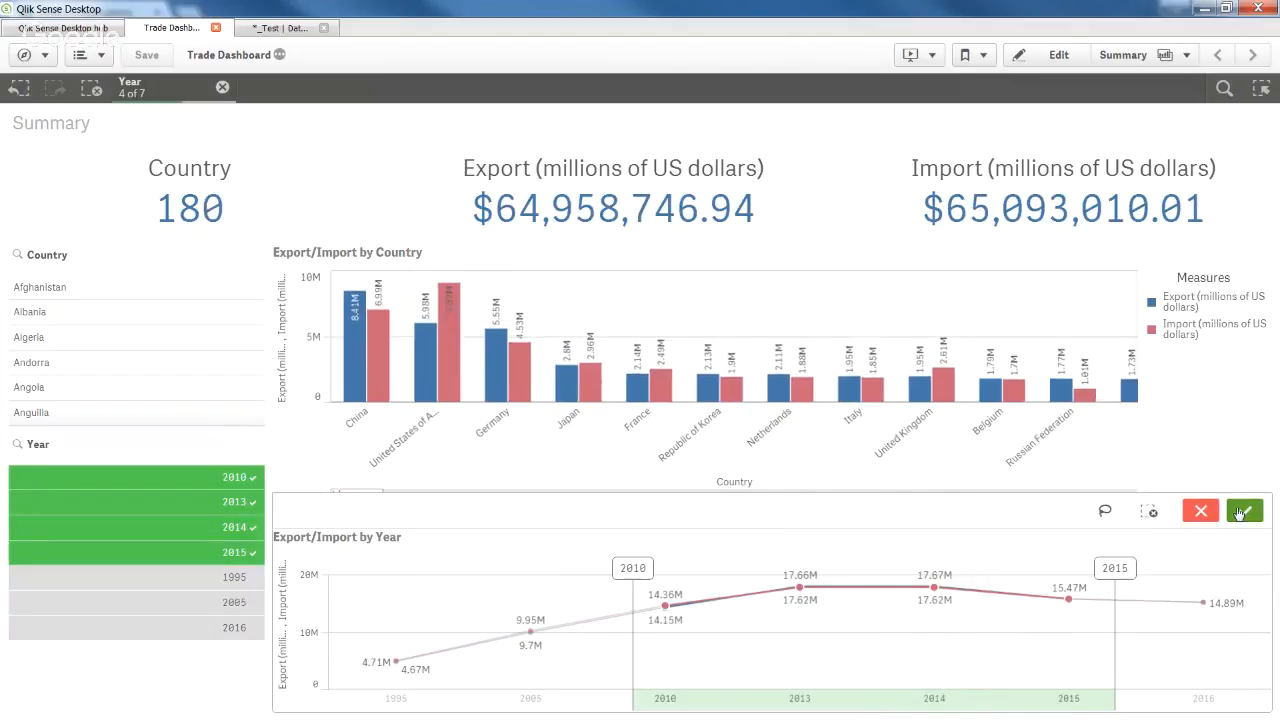
{"action": "left_click", "coordinate": [1245, 512]}
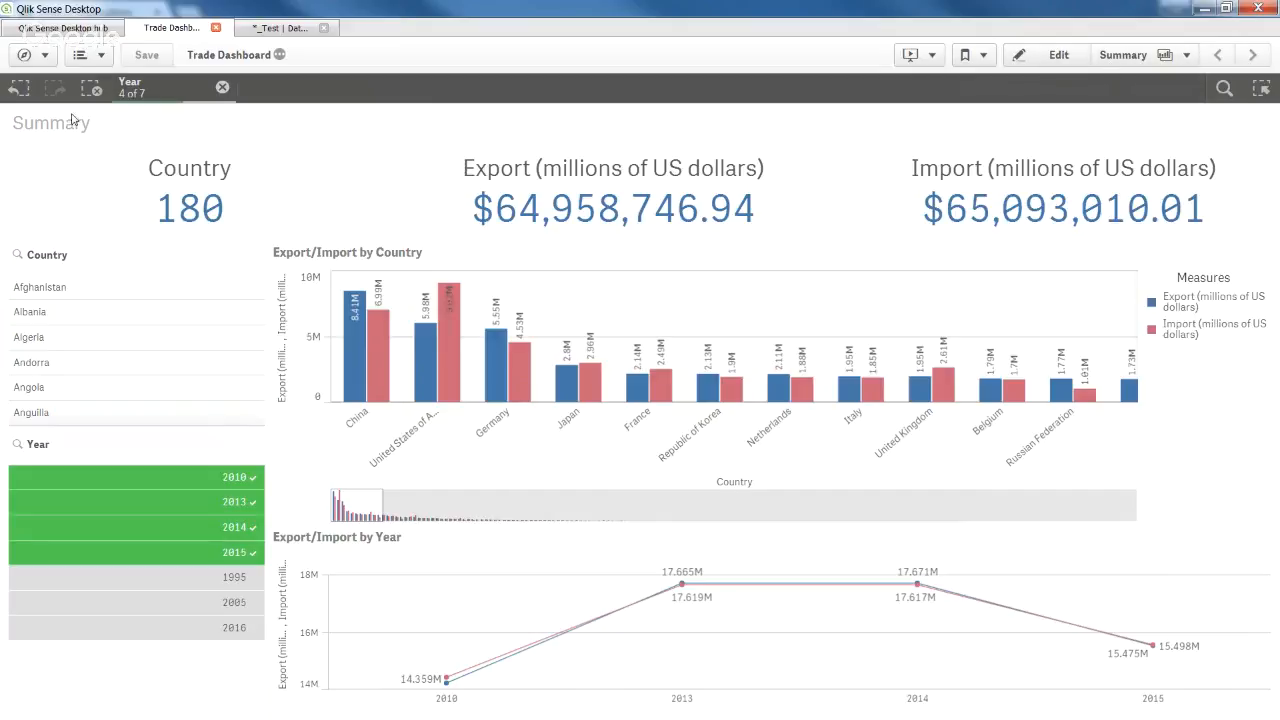
Clear the year filter and edit the line chart with its Year dimension expanded.
{"action": "left_click", "coordinate": [91, 88]}
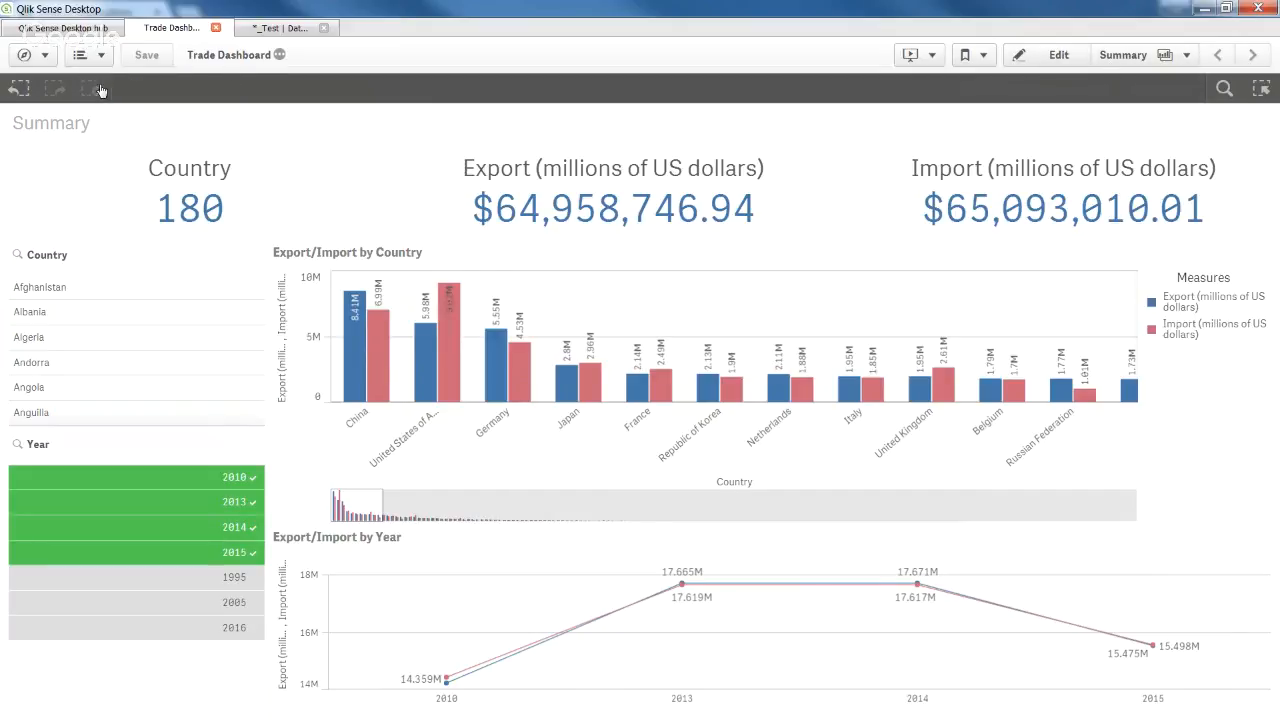
{"action": "left_click", "coordinate": [1045, 55]}
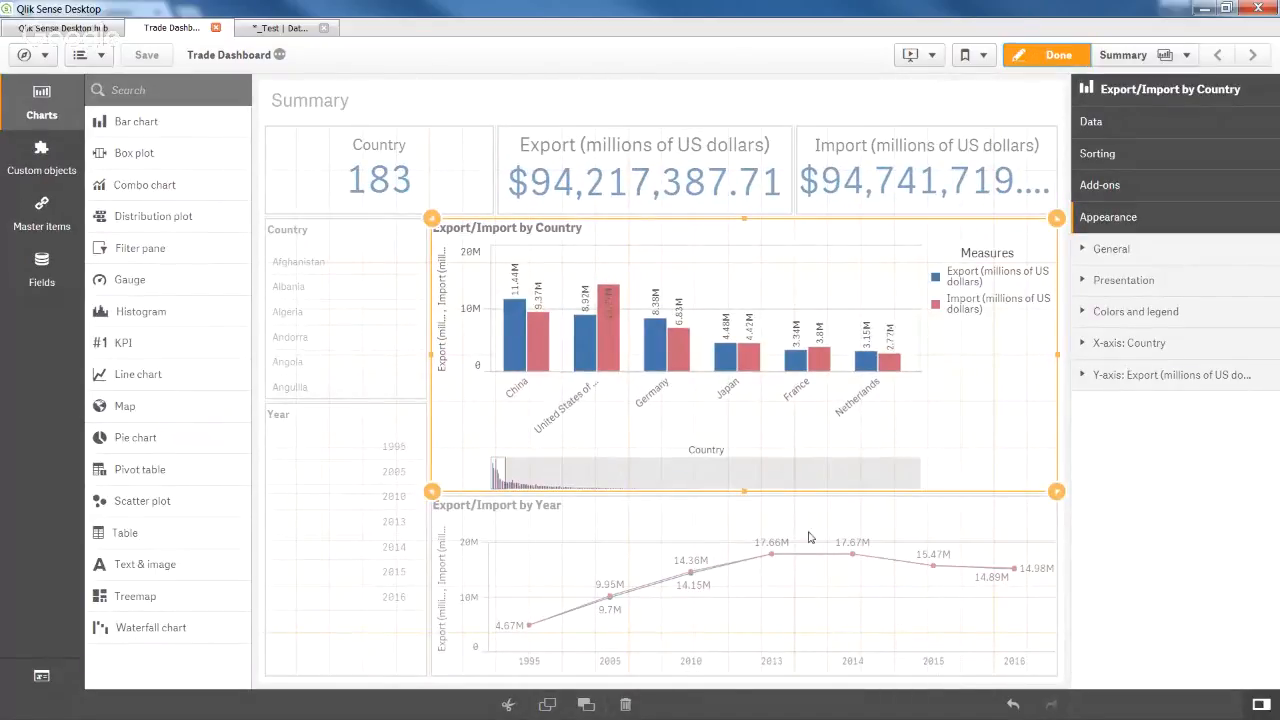
{"action": "left_click", "coordinate": [594, 558]}
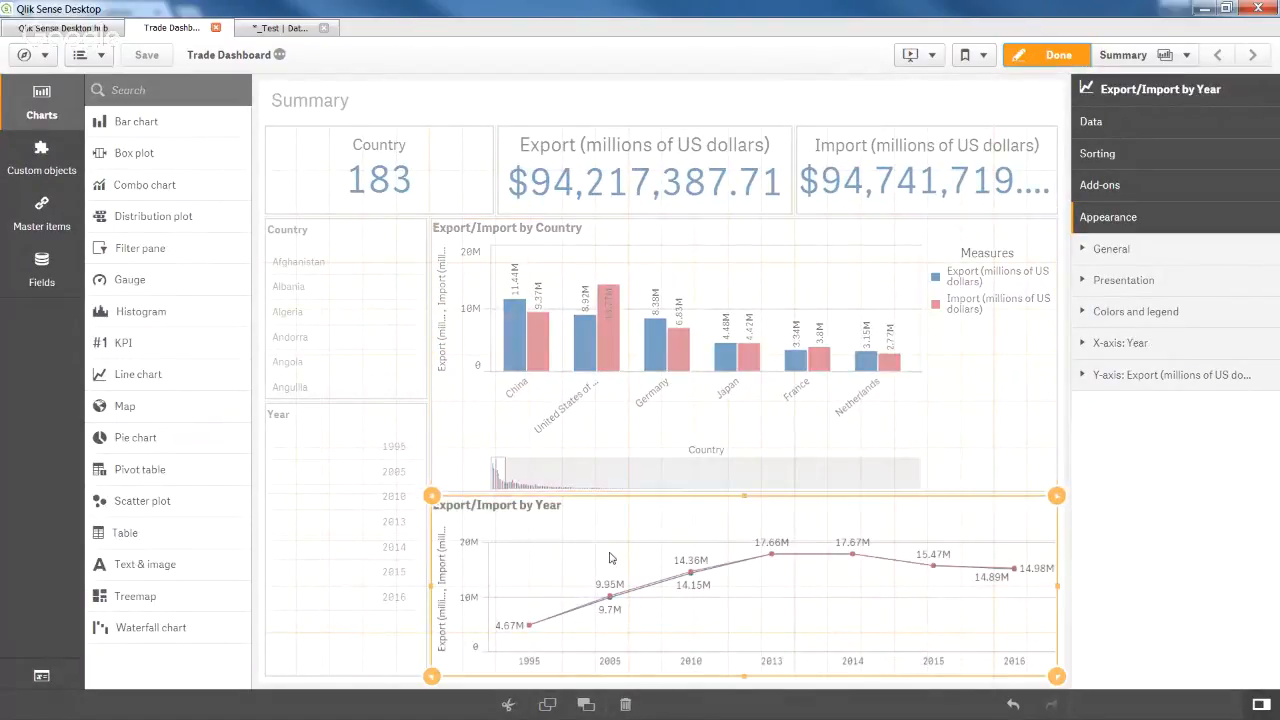
{"action": "left_click", "coordinate": [1113, 126]}
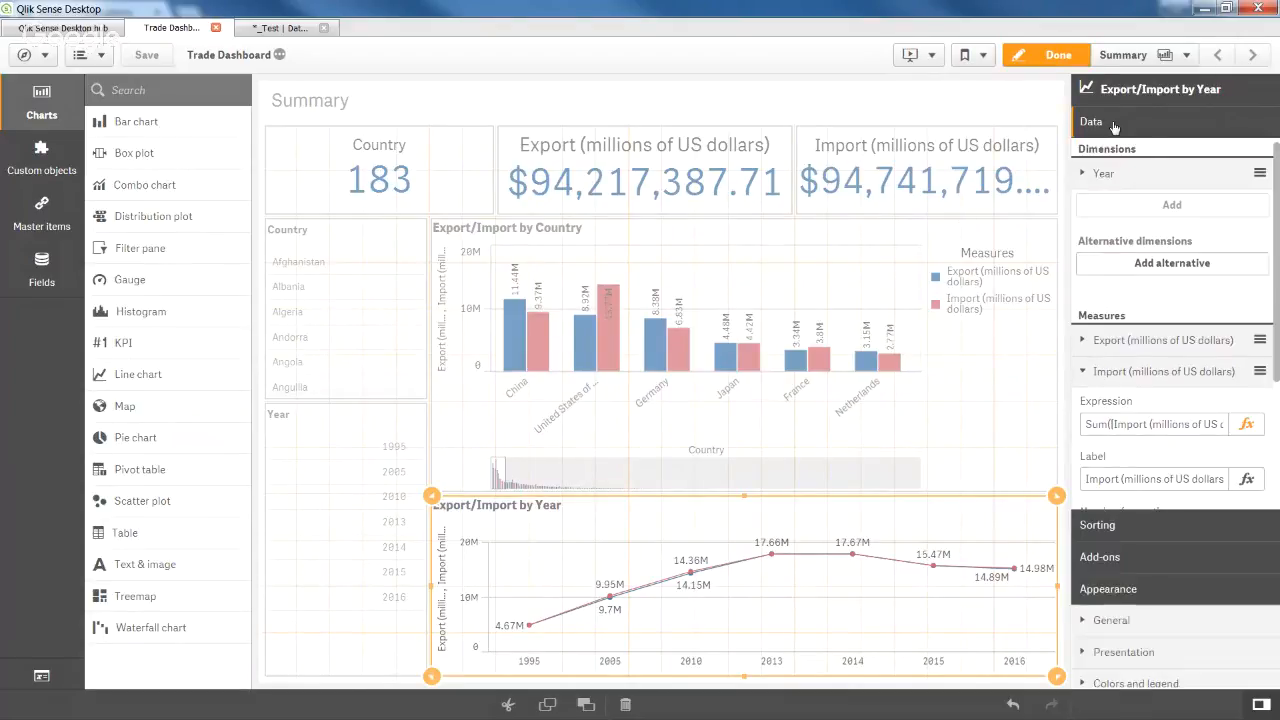
{"action": "left_click", "coordinate": [1167, 181]}
Dismiss the Year dimension's options without deleting it and reselect the line chart.
{"action": "right_click", "coordinate": [1167, 181]}
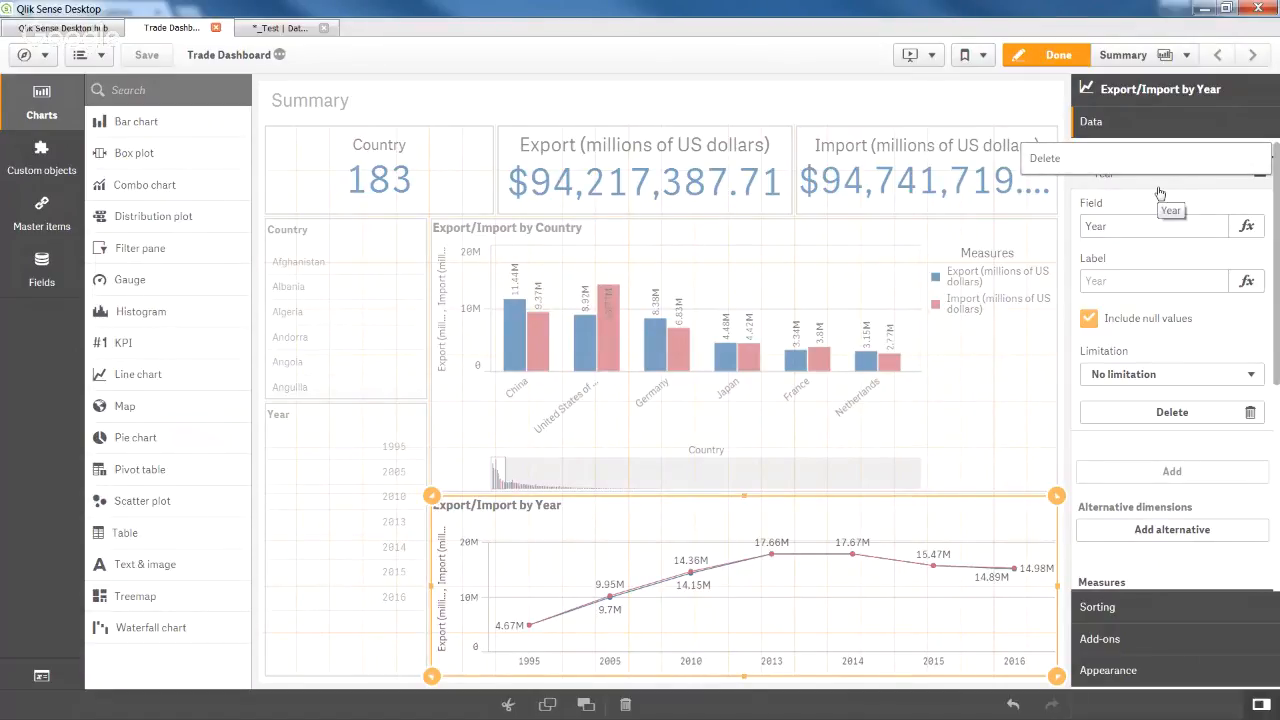
{"action": "left_click", "coordinate": [1159, 188]}
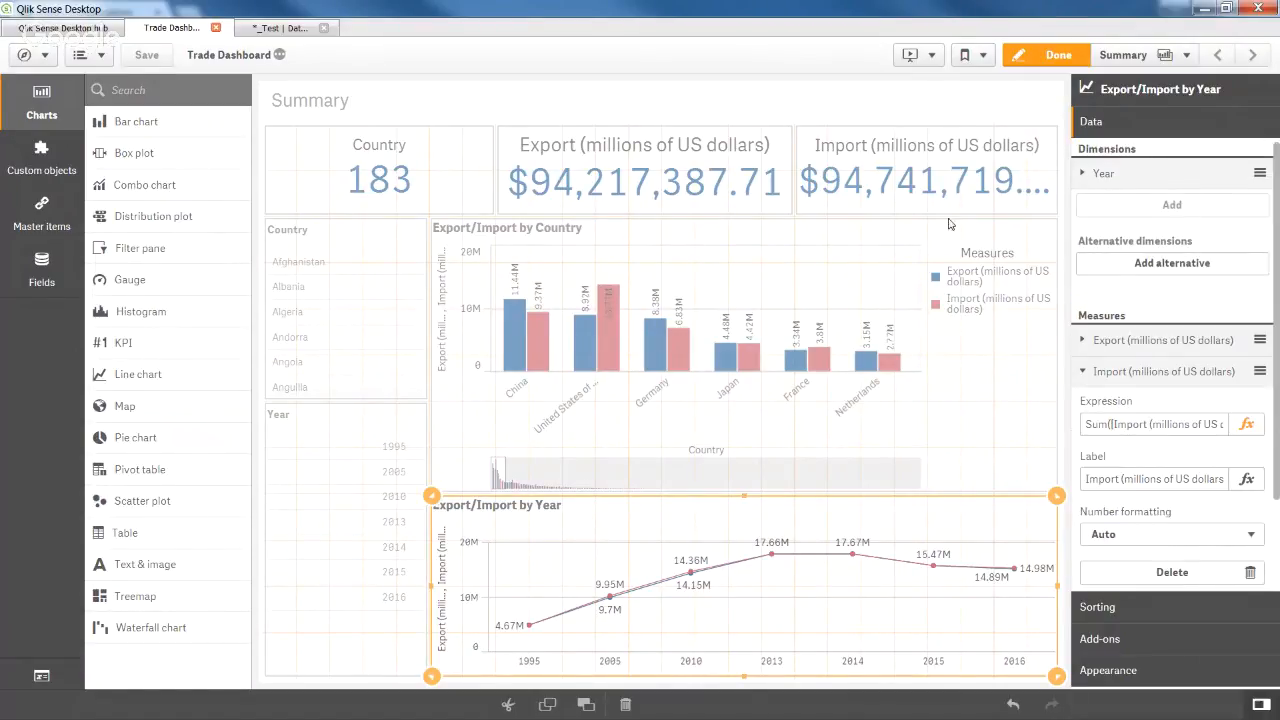
{"action": "left_click", "coordinate": [755, 347]}
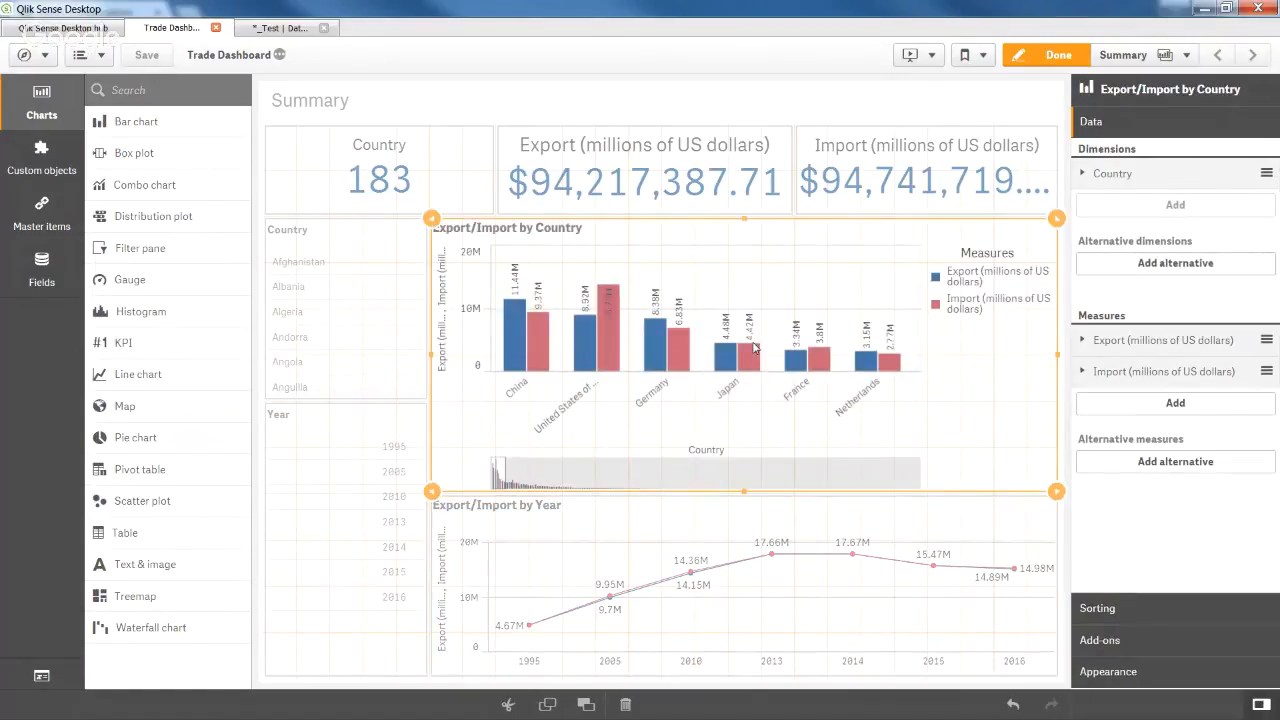
{"action": "left_click", "coordinate": [645, 570]}
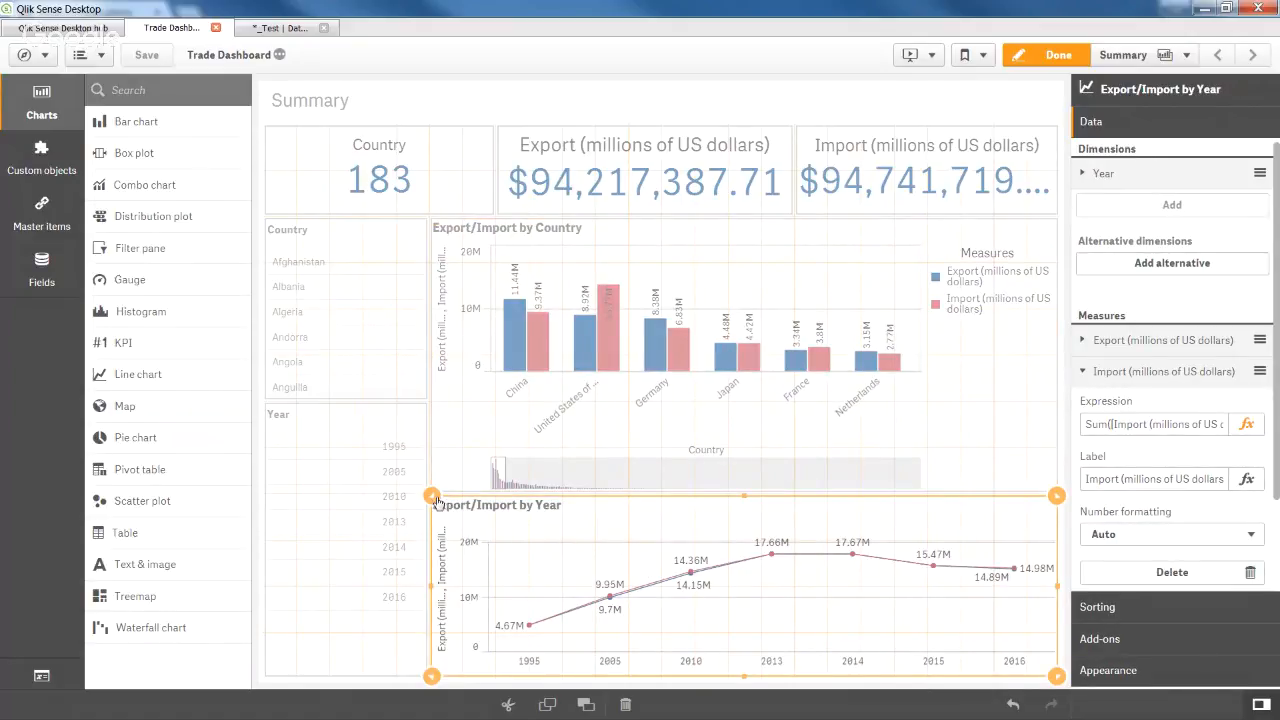
Narrow the yearly line chart and paste a copy of the country bar chart below.
{"action": "left_click_drag", "start_coordinate": [432, 496], "coordinate": [998, 497]}
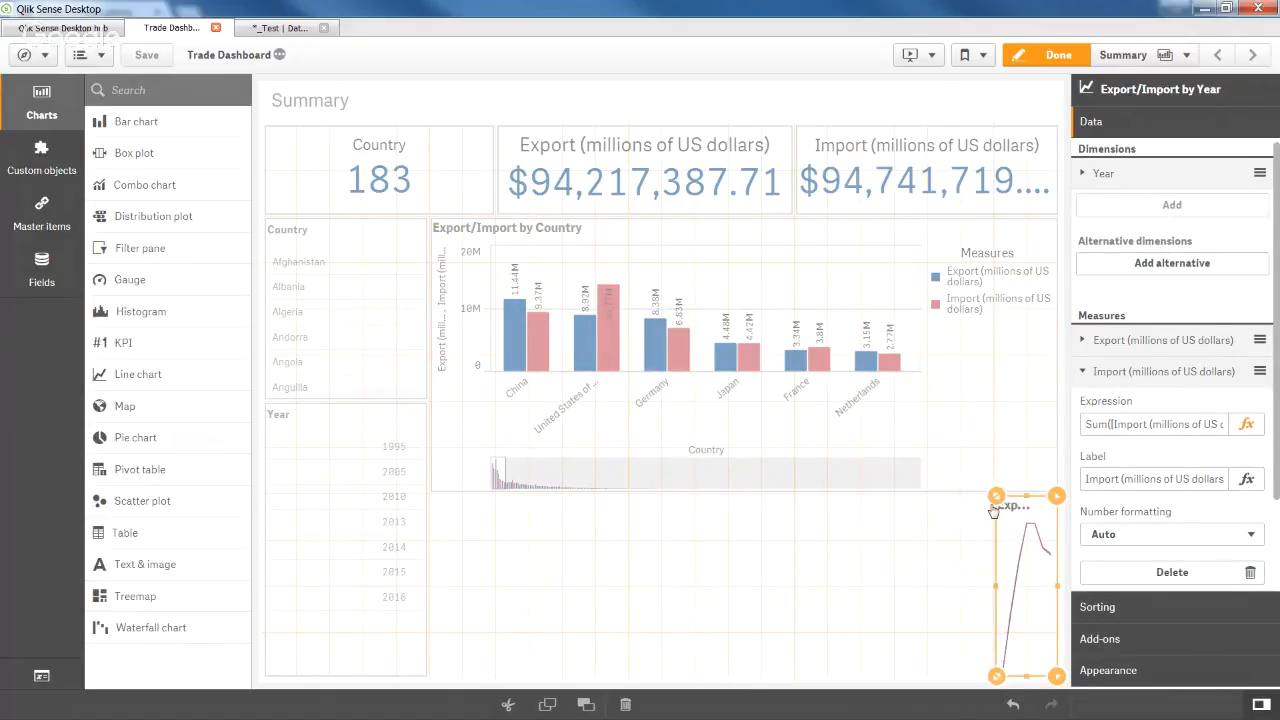
{"action": "left_click", "coordinate": [924, 409]}
{"action": "right_click", "coordinate": [924, 409]}
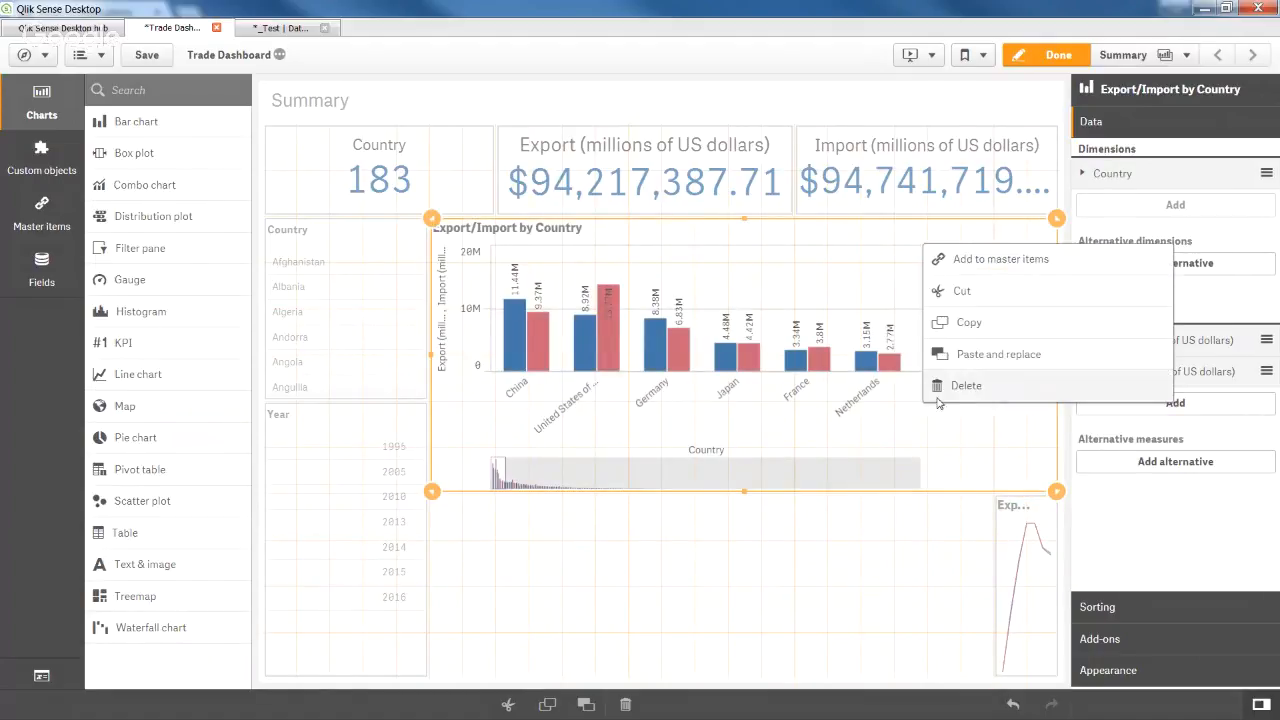
{"action": "left_click", "coordinate": [968, 316]}
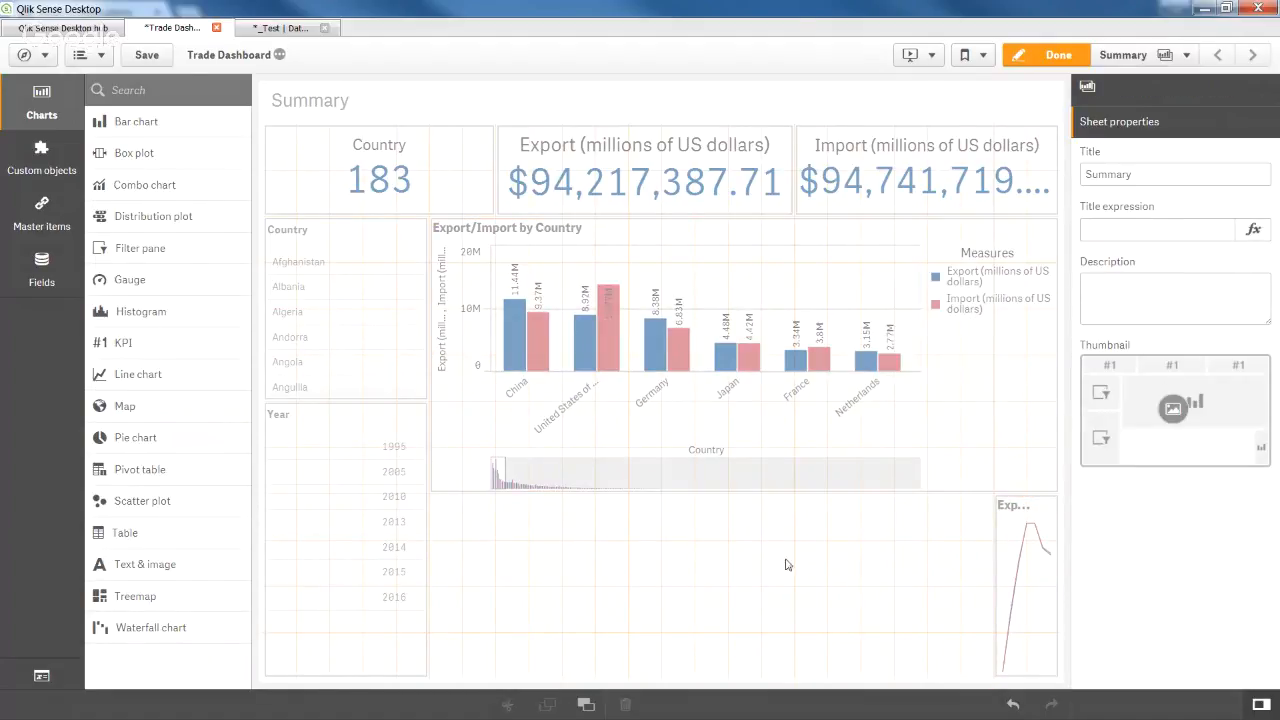
{"action": "right_click", "coordinate": [700, 570]}
{"action": "left_click", "coordinate": [729, 558]}
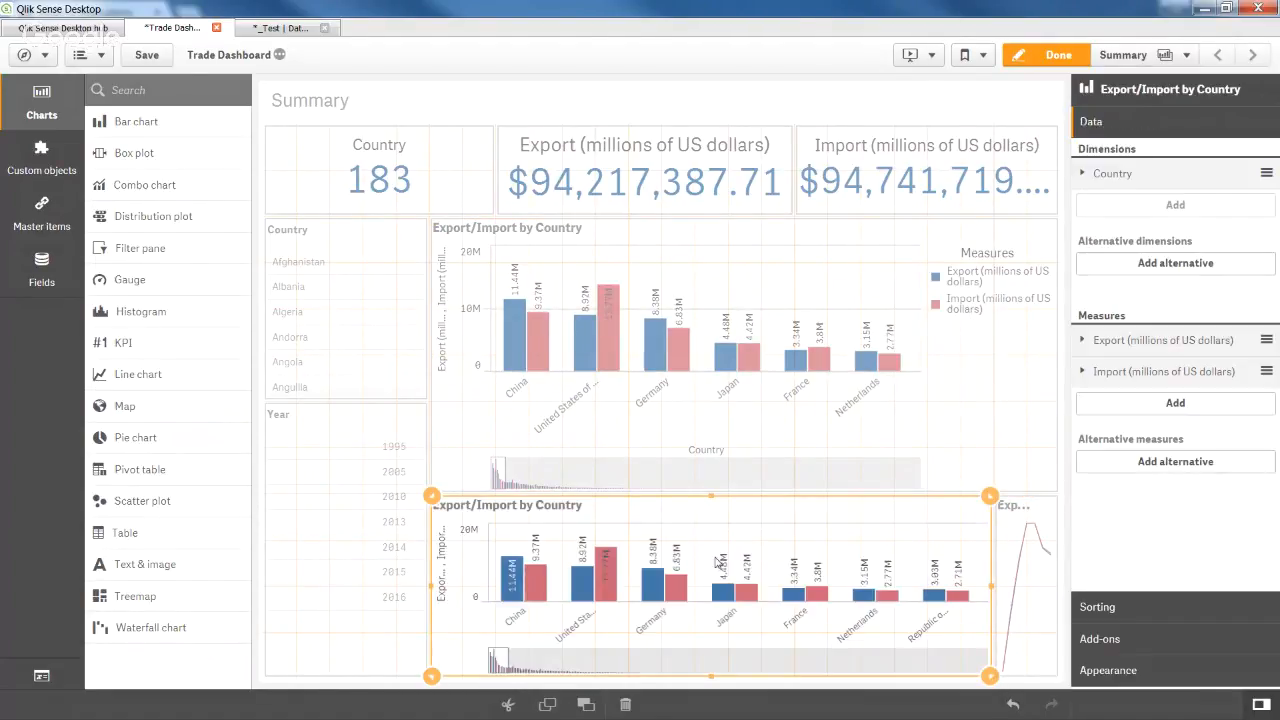
Delete the Export and Import measures from the duplicated bar chart.
{"action": "right_click", "coordinate": [1137, 349]}
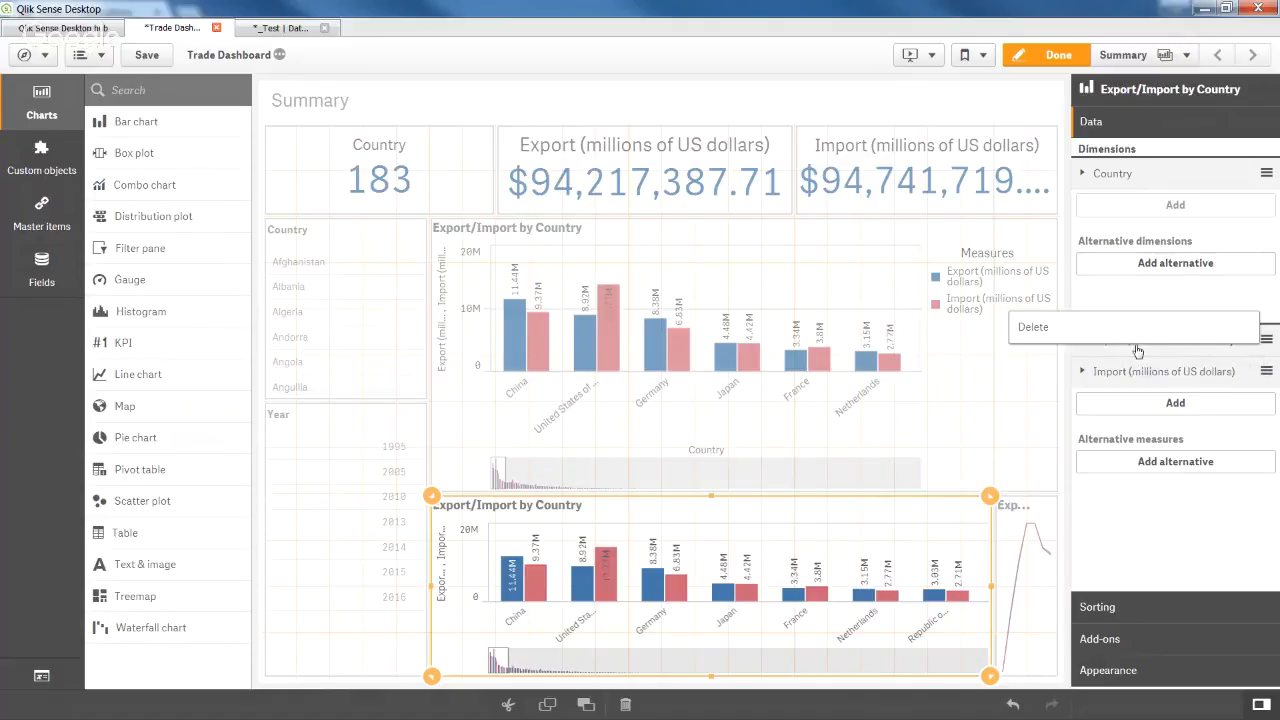
{"action": "left_click", "coordinate": [1139, 339]}
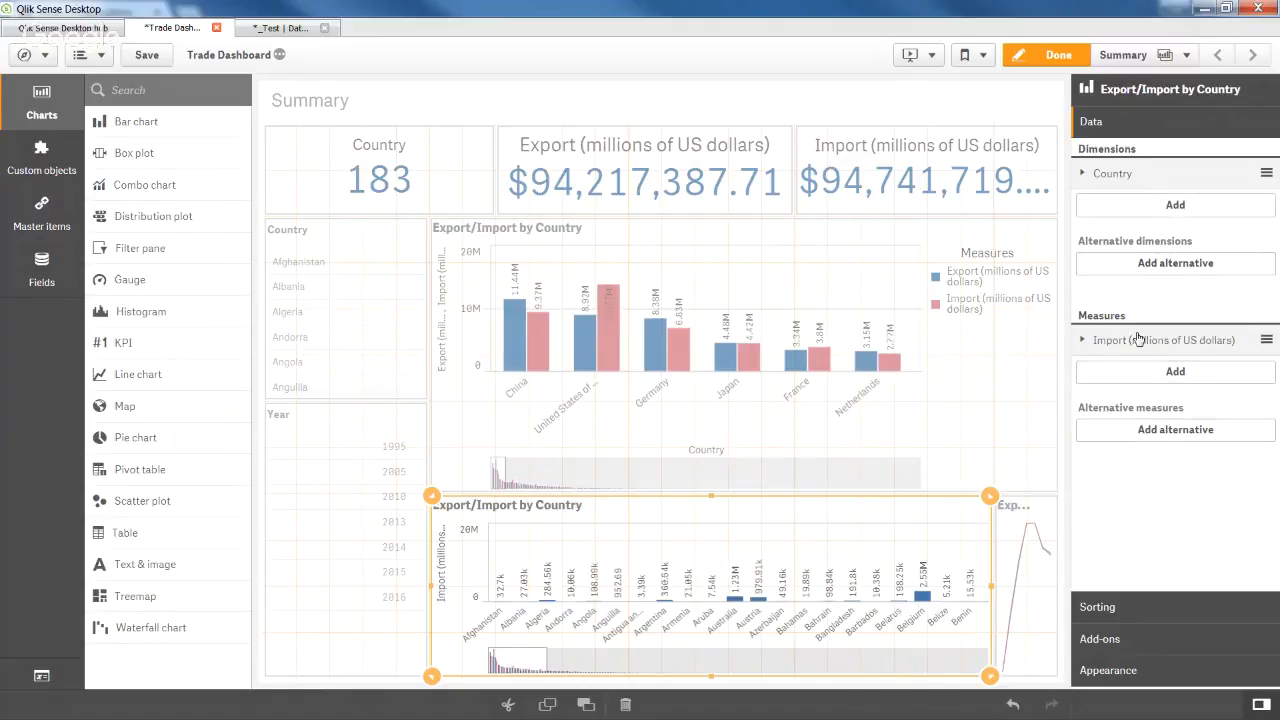
{"action": "right_click", "coordinate": [1143, 344]}
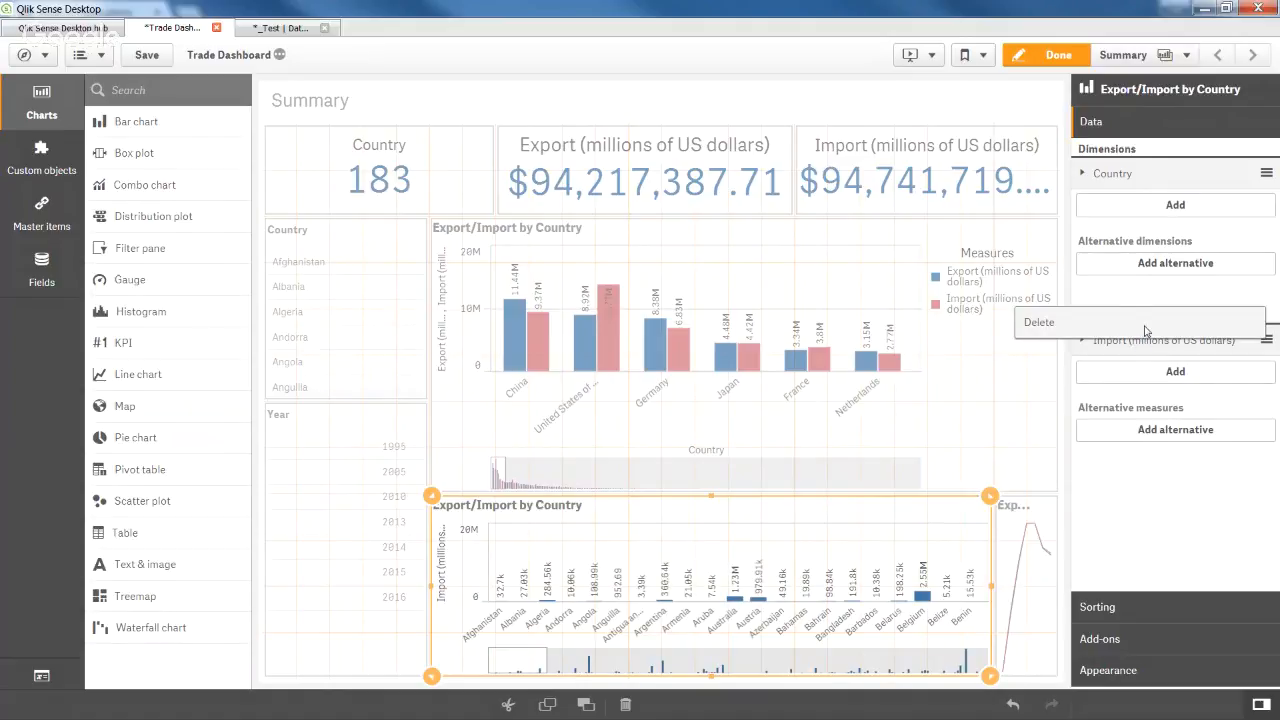
{"action": "left_click", "coordinate": [1146, 332]}
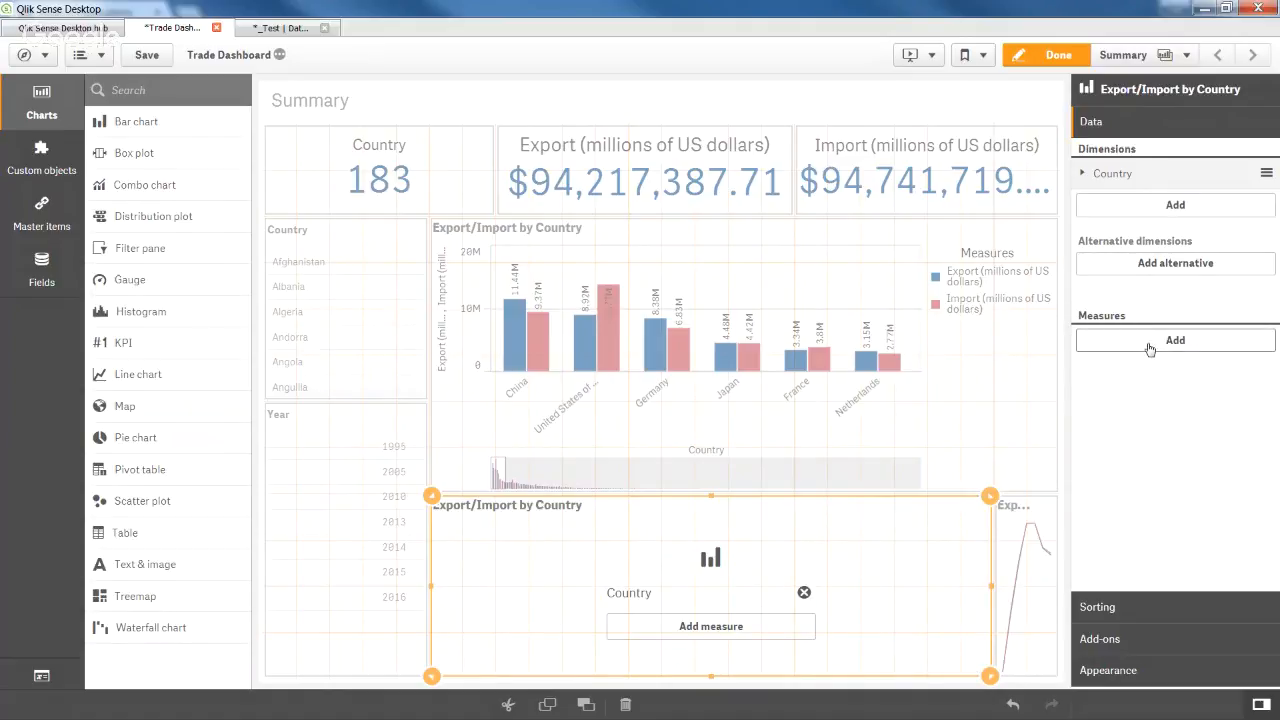
Add a Sum of Balance (millions of US dollars) measure and save the app.
{"action": "left_click", "coordinate": [1150, 347]}
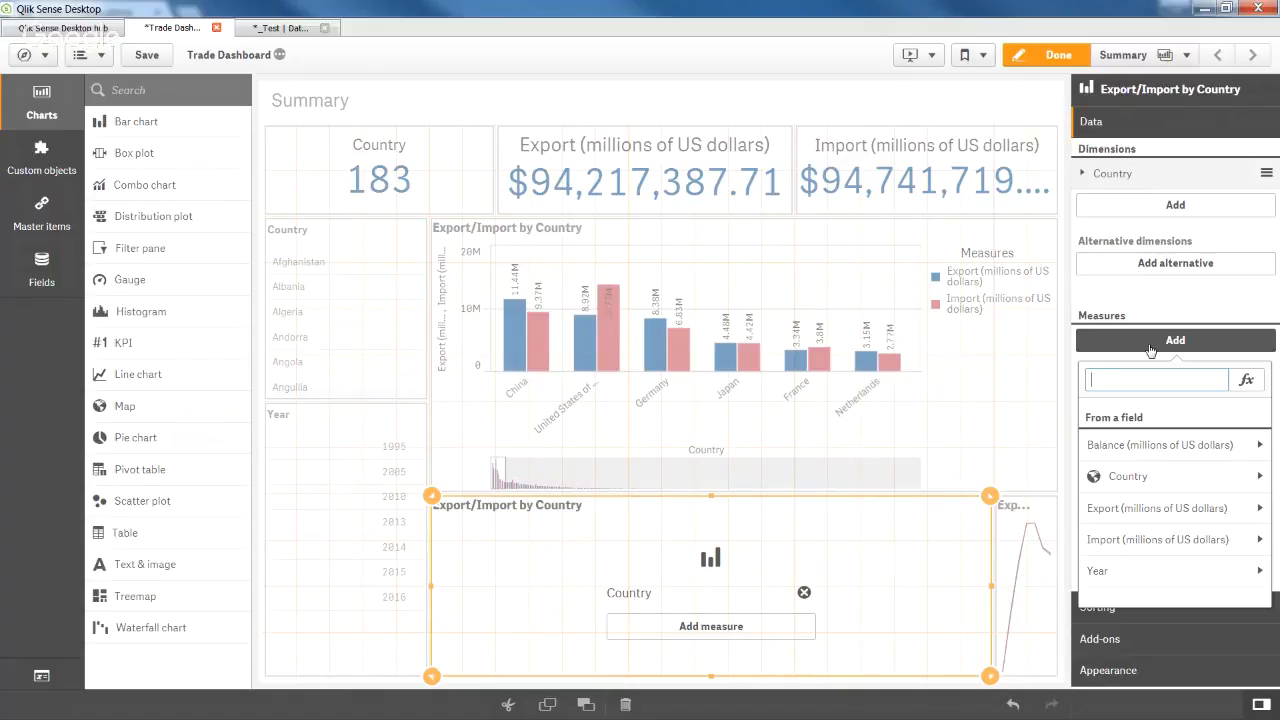
{"action": "left_click", "coordinate": [1151, 450]}
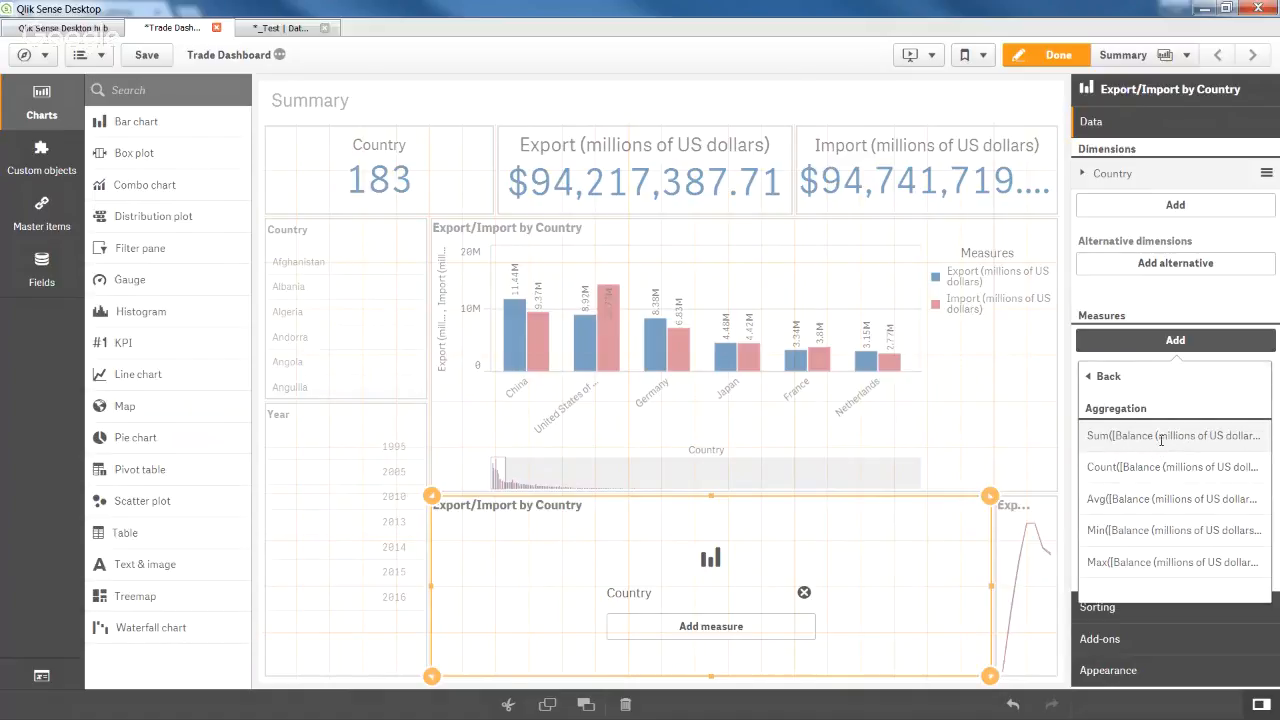
{"action": "left_click", "coordinate": [1161, 438]}
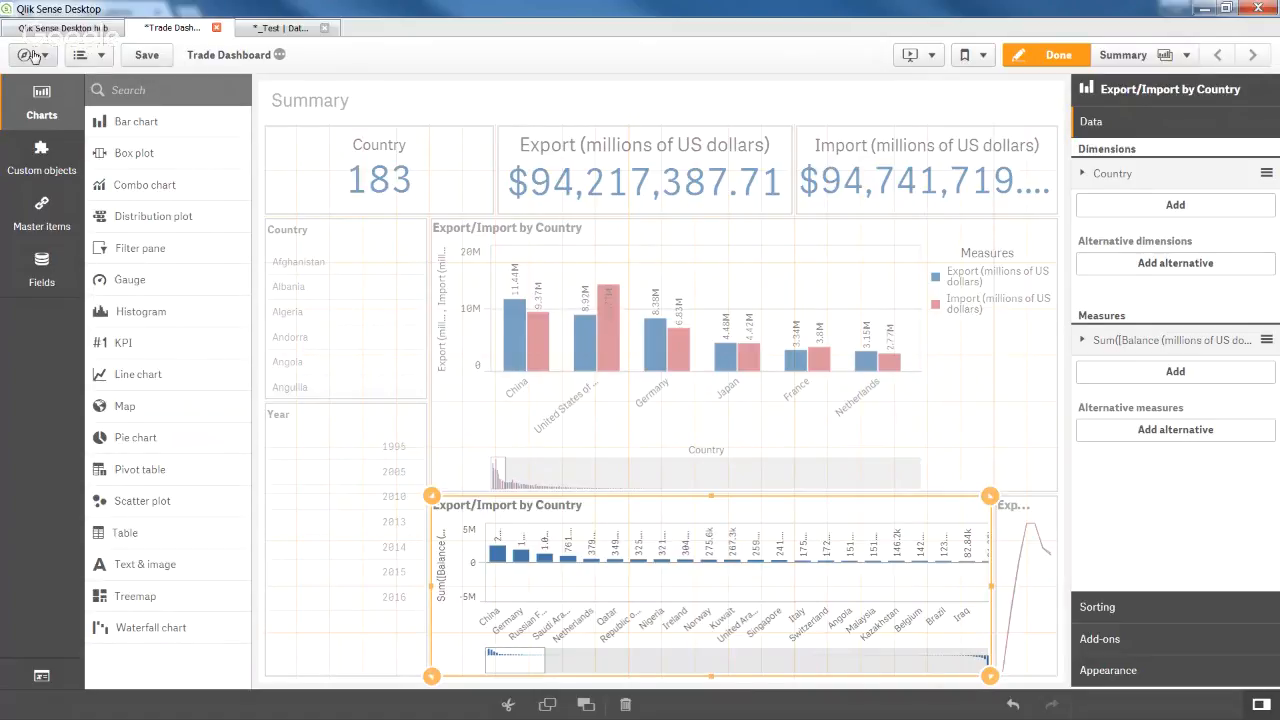
{"action": "left_click", "coordinate": [150, 57]}
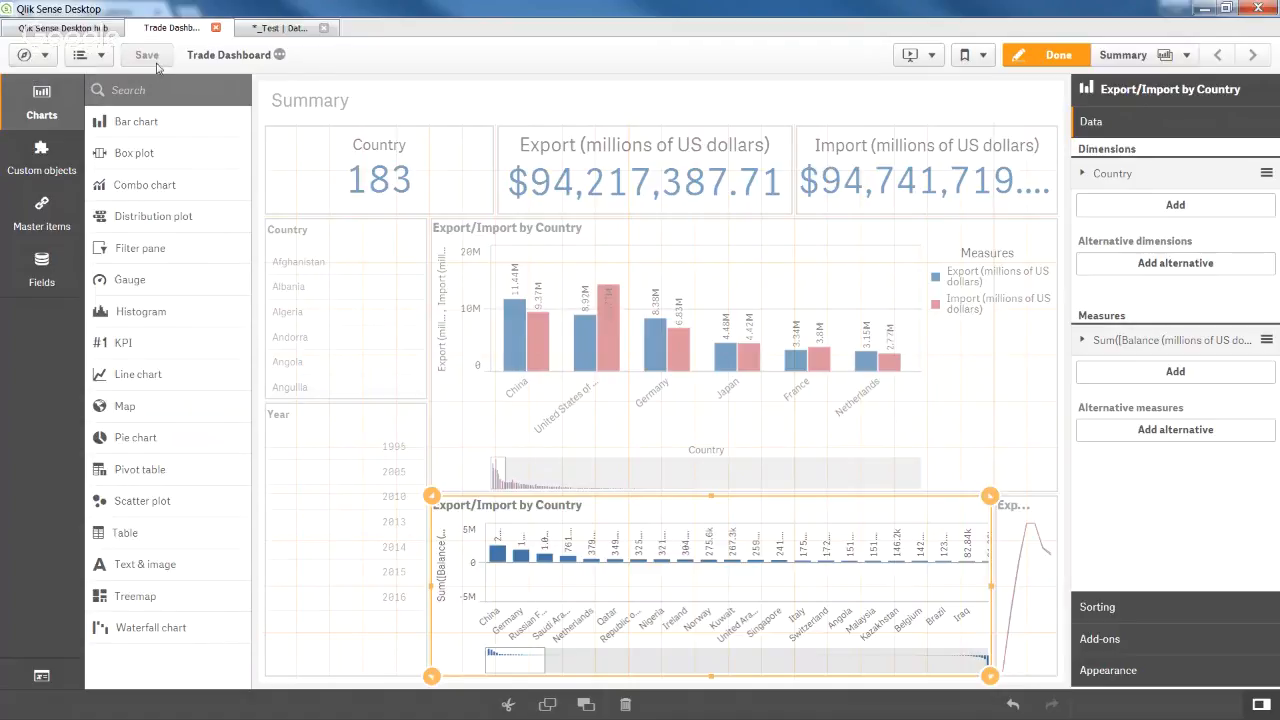
{"action": "left_click", "coordinate": [40, 57]}
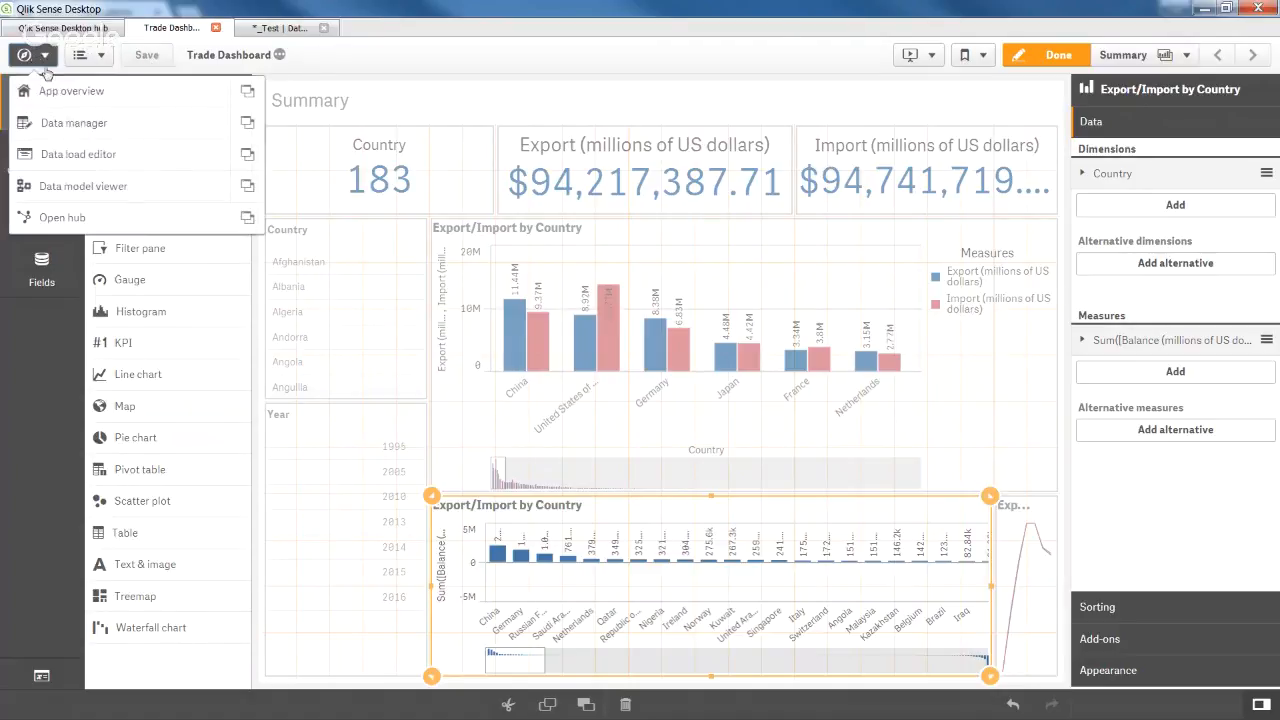
Review the data load script, then go back through App overview and open the Summary sheet.
{"action": "left_click", "coordinate": [88, 157]}
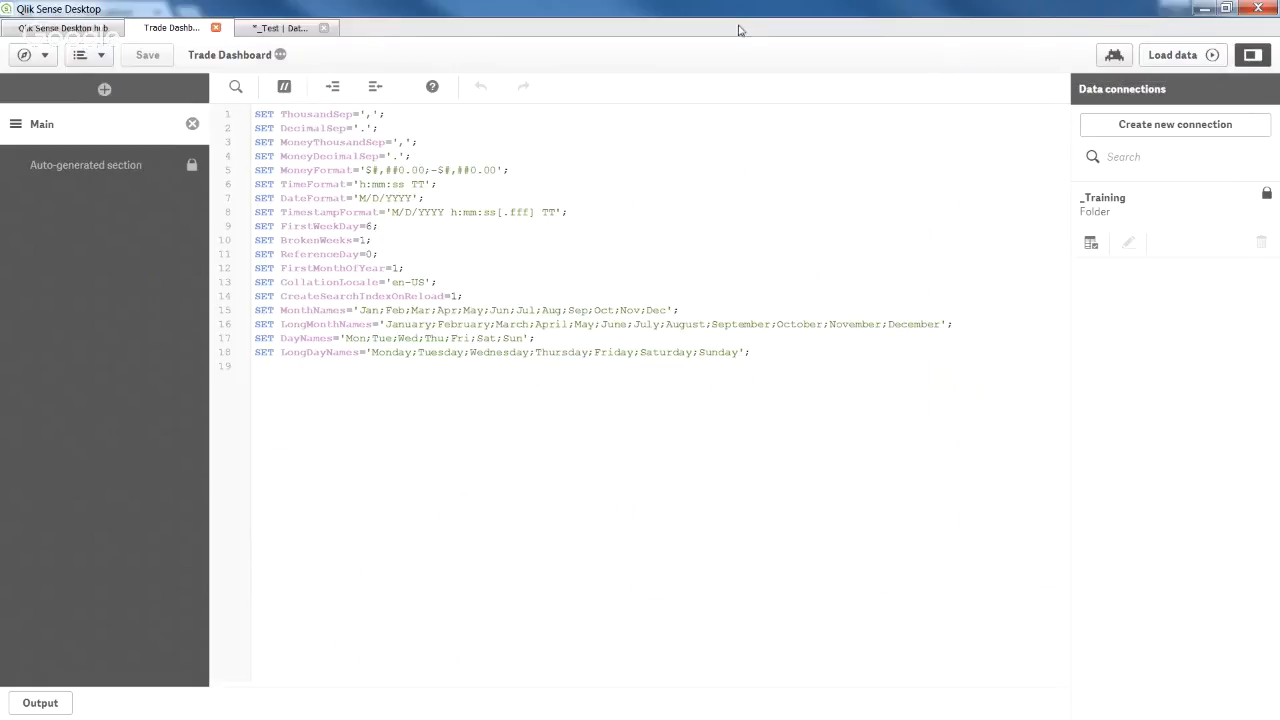
{"action": "left_click", "coordinate": [24, 55]}
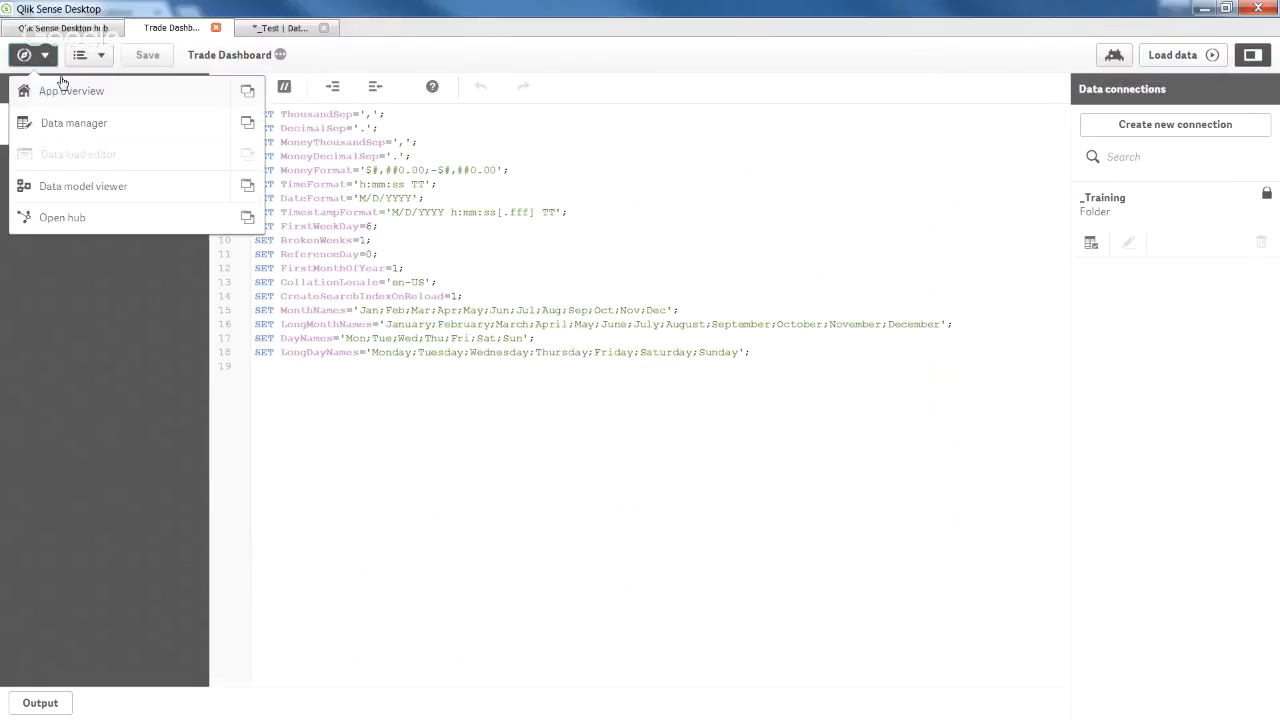
{"action": "left_click", "coordinate": [72, 92]}
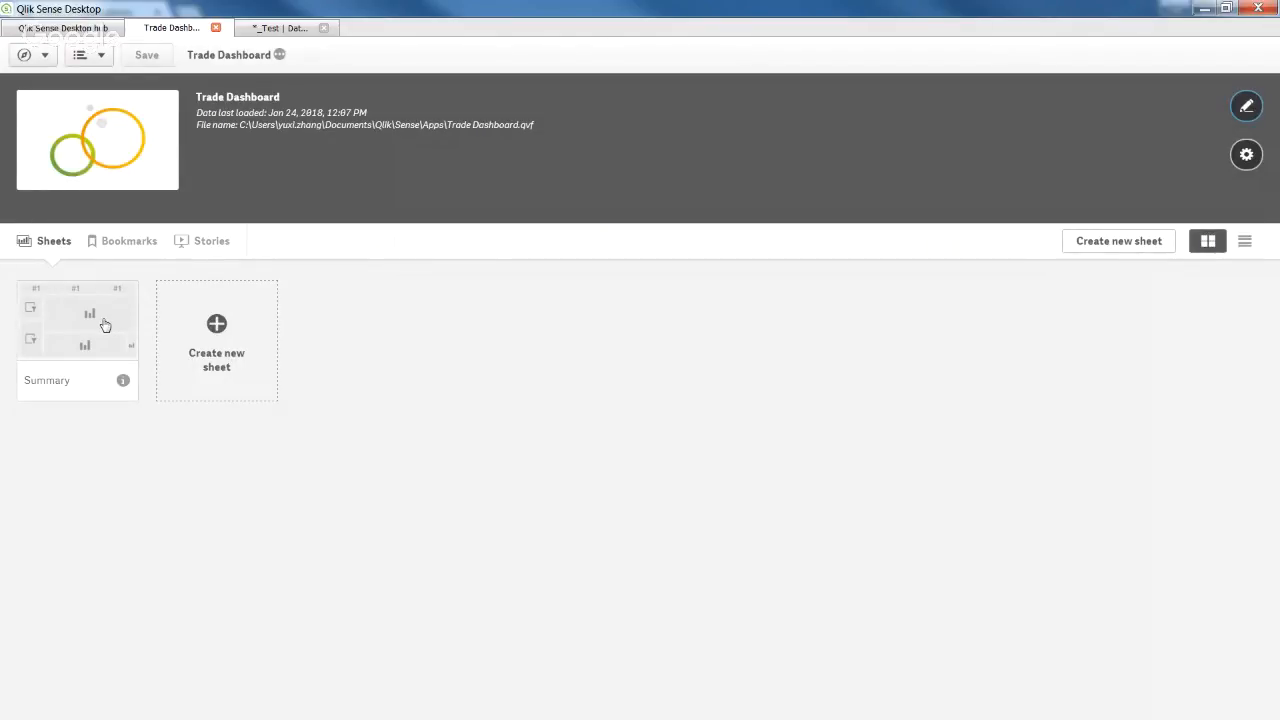
{"action": "left_click", "coordinate": [105, 325]}
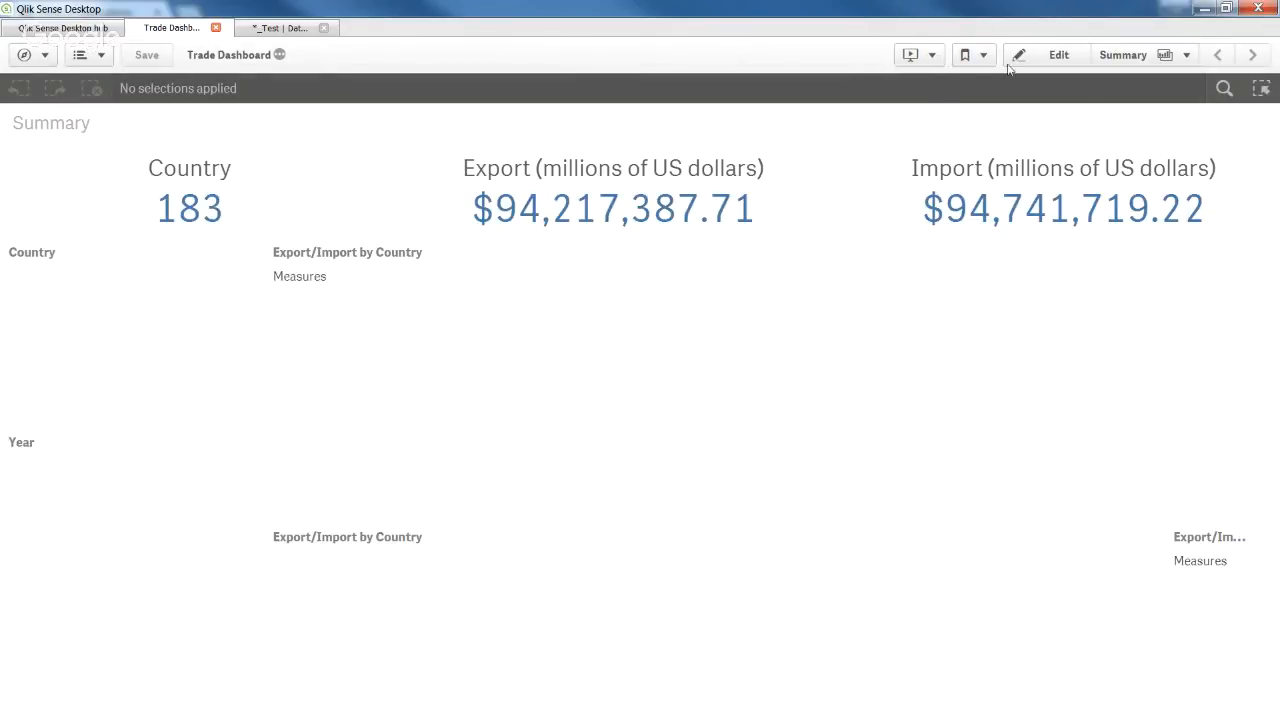
Put the Summary sheet in edit mode and select the lower balance bar chart.
{"action": "left_click", "coordinate": [1056, 55]}
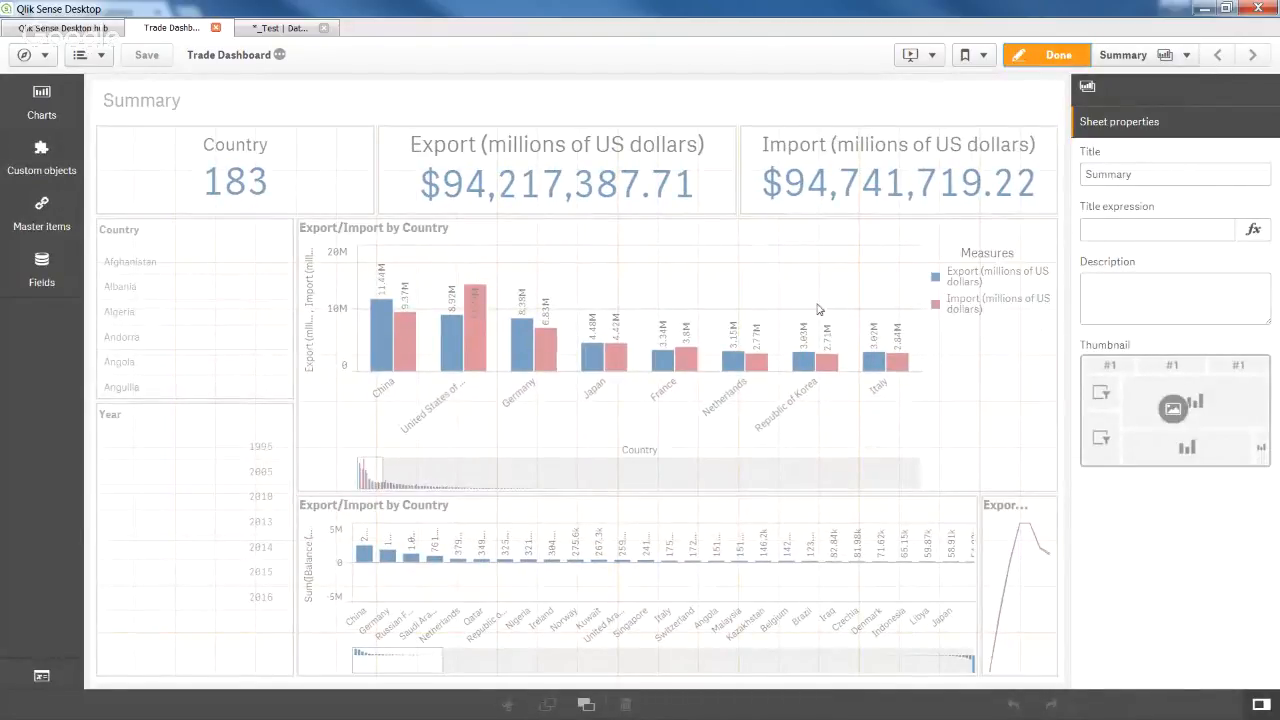
{"action": "left_click", "coordinate": [858, 537]}
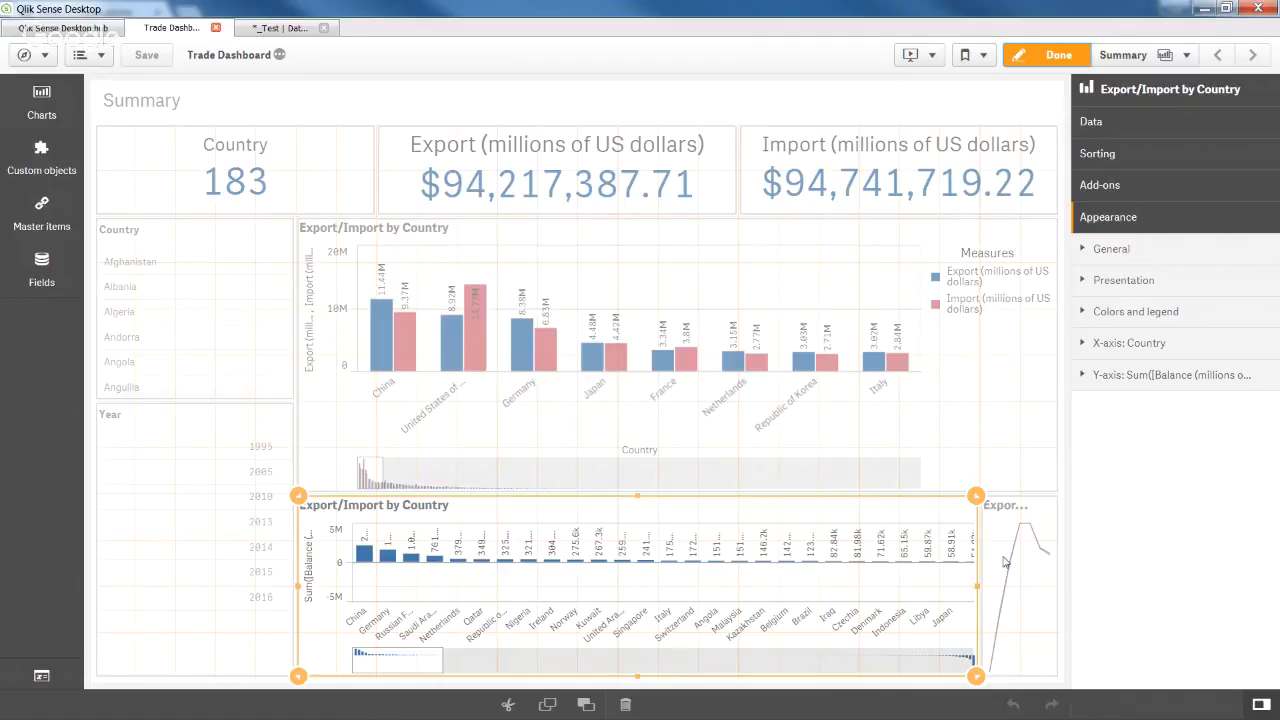
Narrow the top Export/Import by Country chart and delete the balance bar chart.
{"action": "left_click", "coordinate": [630, 390]}
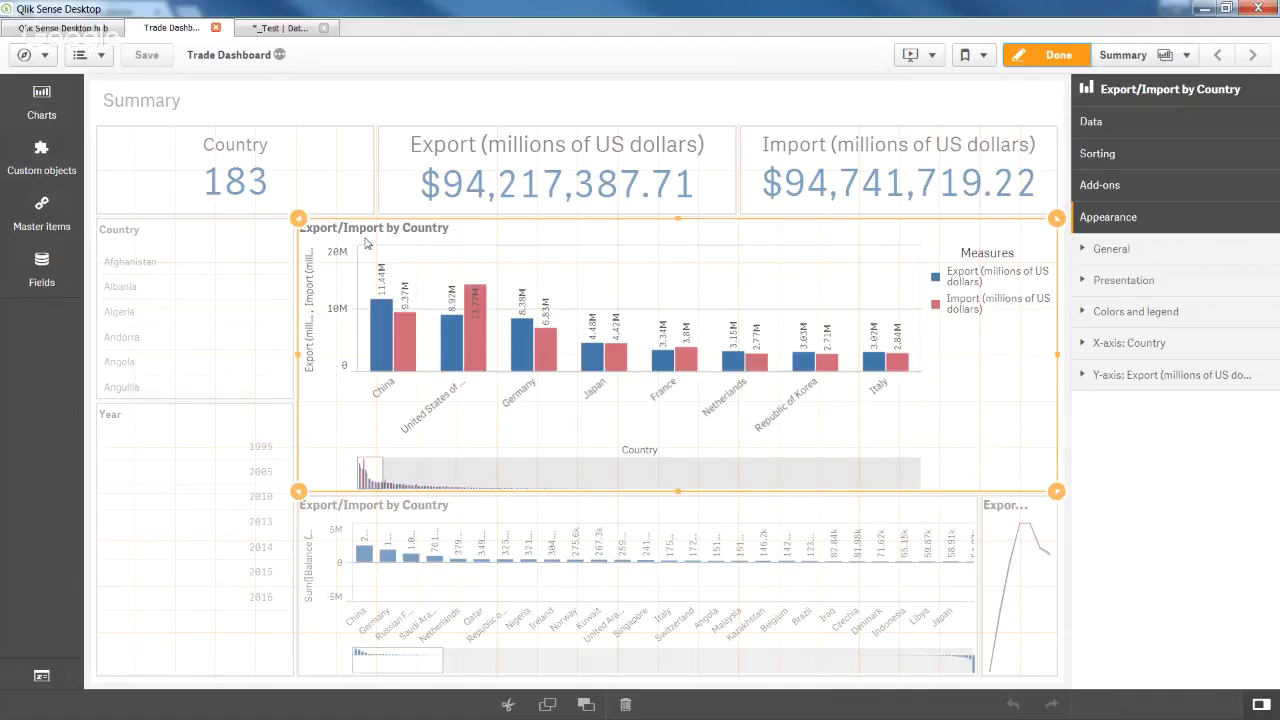
{"action": "left_click_drag", "start_coordinate": [298, 218], "coordinate": [676, 227]}
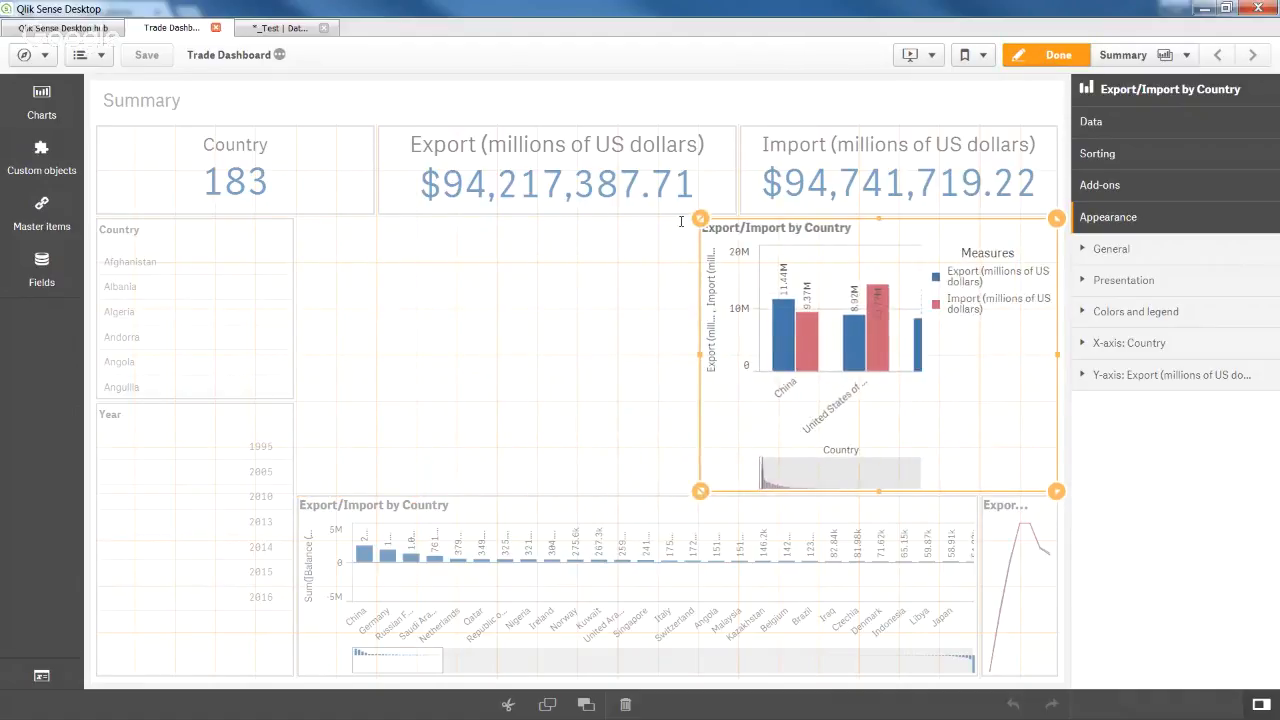
{"action": "right_click", "coordinate": [812, 560]}
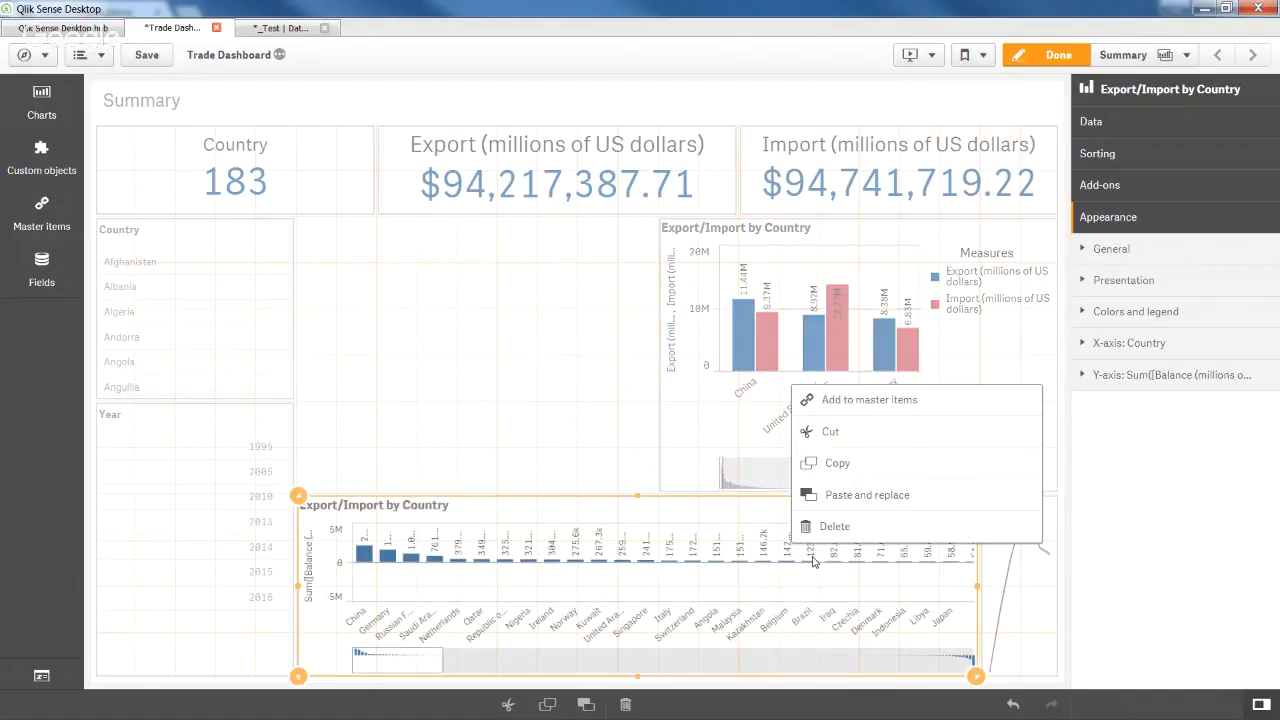
{"action": "left_click", "coordinate": [887, 530]}
Enlarge the Export/Import by Year line chart beneath, narrowing the country chart slightly more.
{"action": "left_click", "coordinate": [990, 570]}
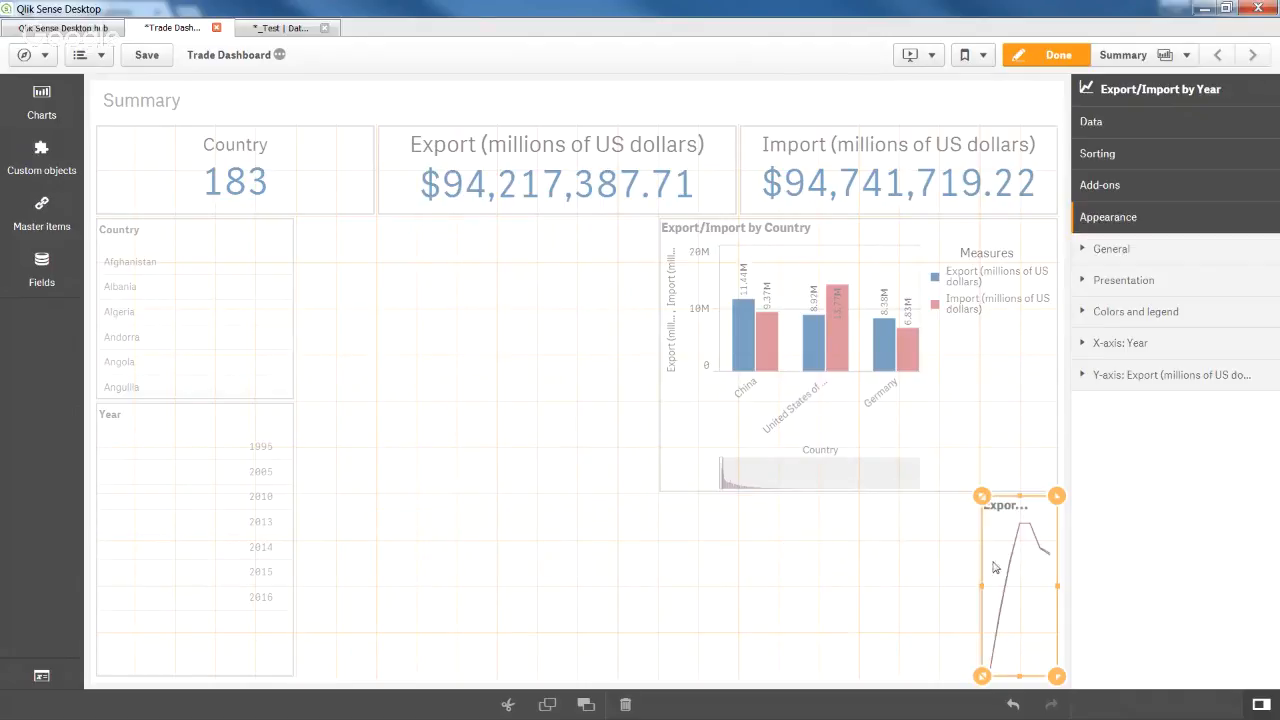
{"action": "left_click_drag", "start_coordinate": [987, 511], "coordinate": [679, 477]}
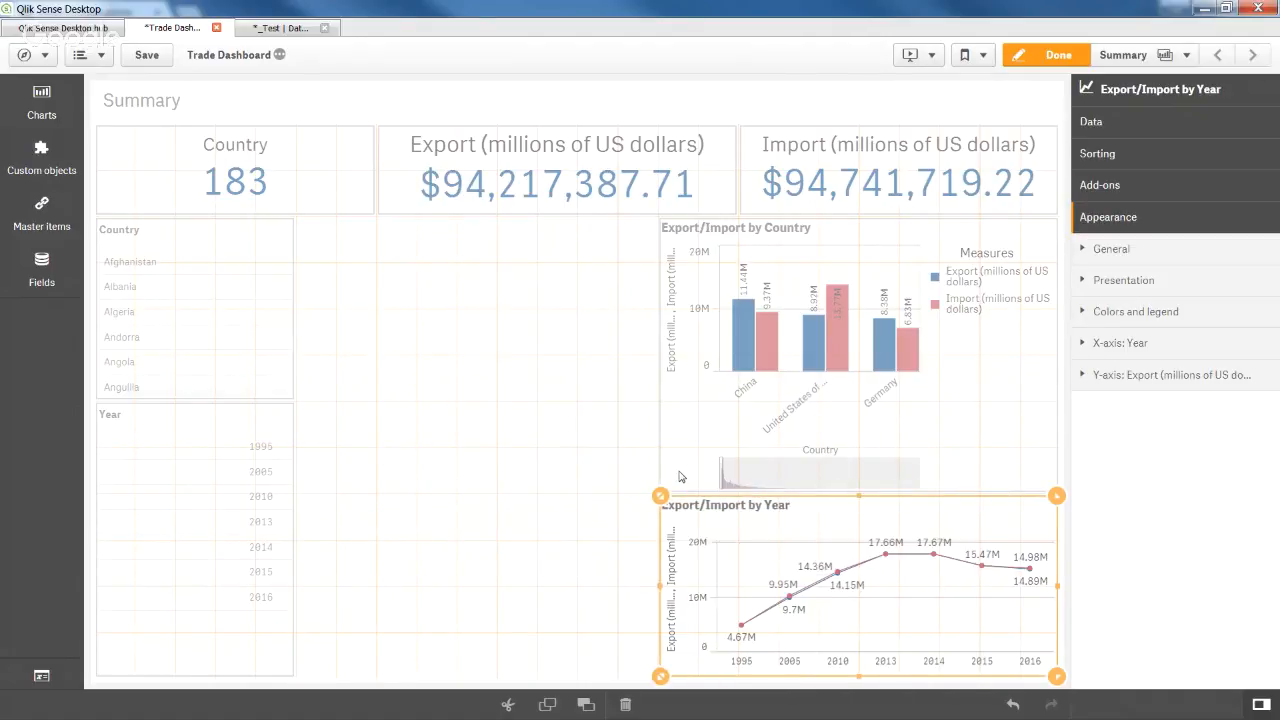
{"action": "left_click", "coordinate": [548, 396]}
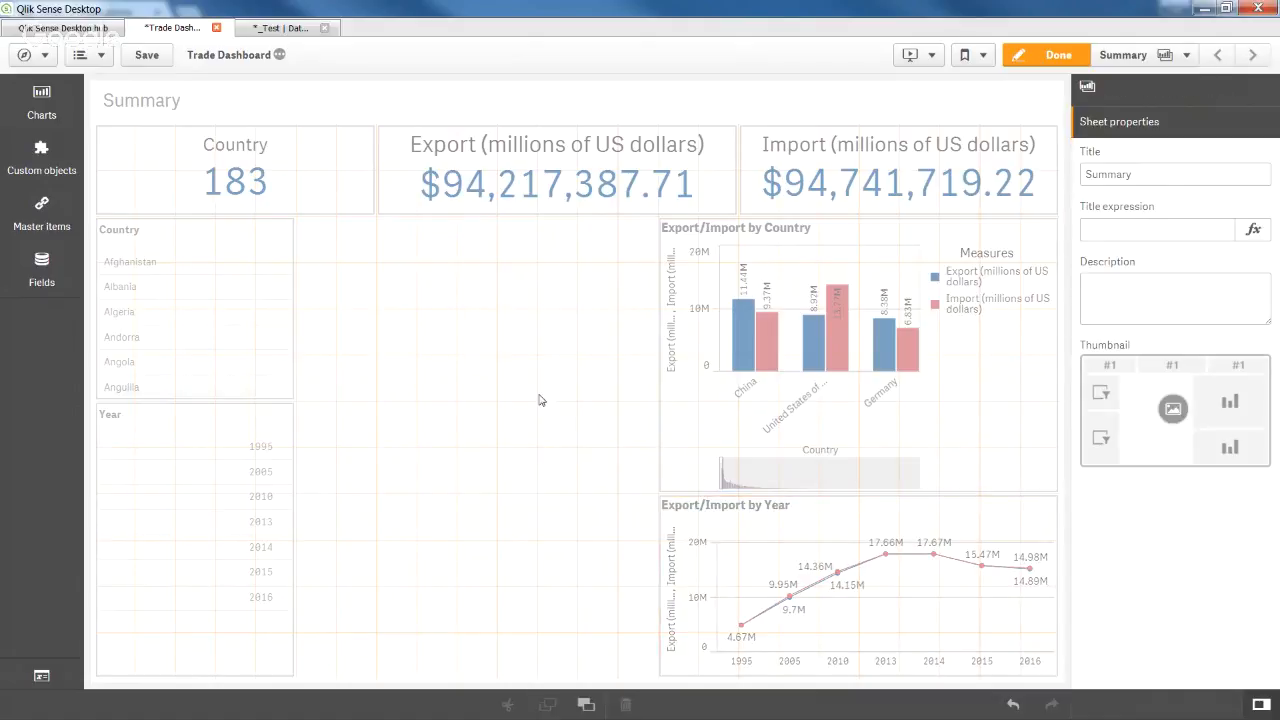
{"action": "left_click", "coordinate": [716, 352]}
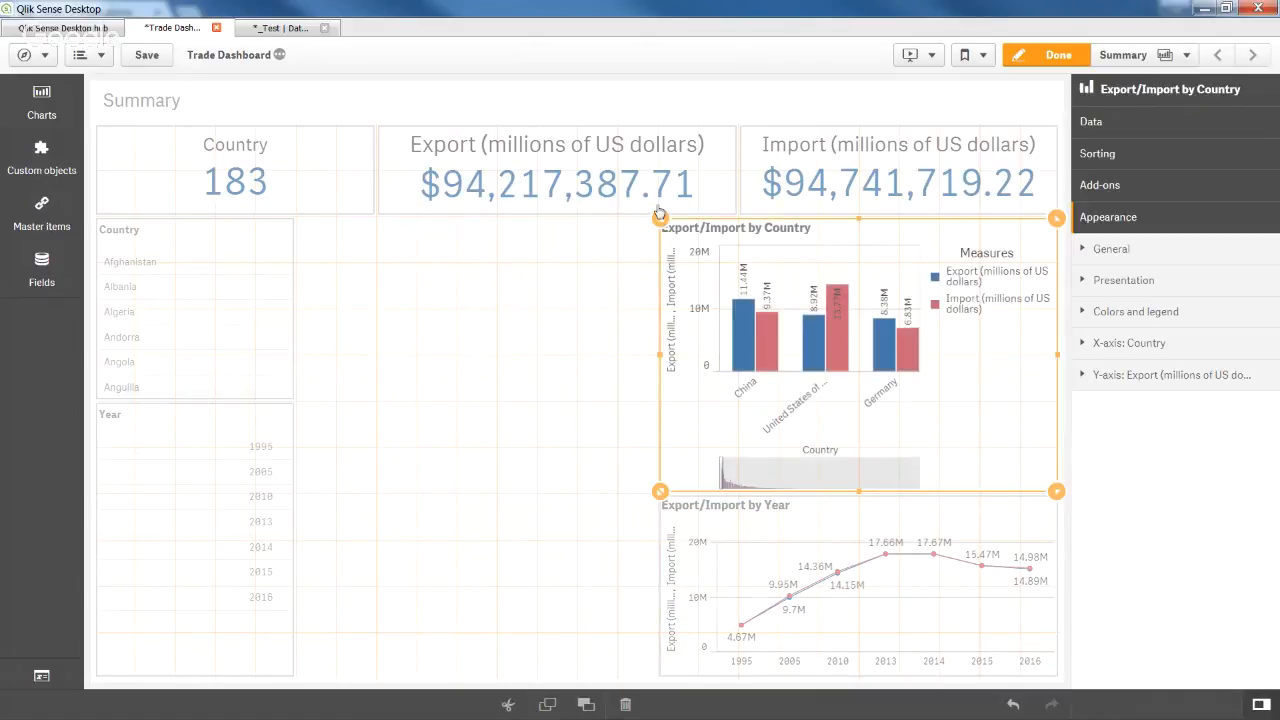
{"action": "left_click_drag", "start_coordinate": [660, 217], "coordinate": [684, 213]}
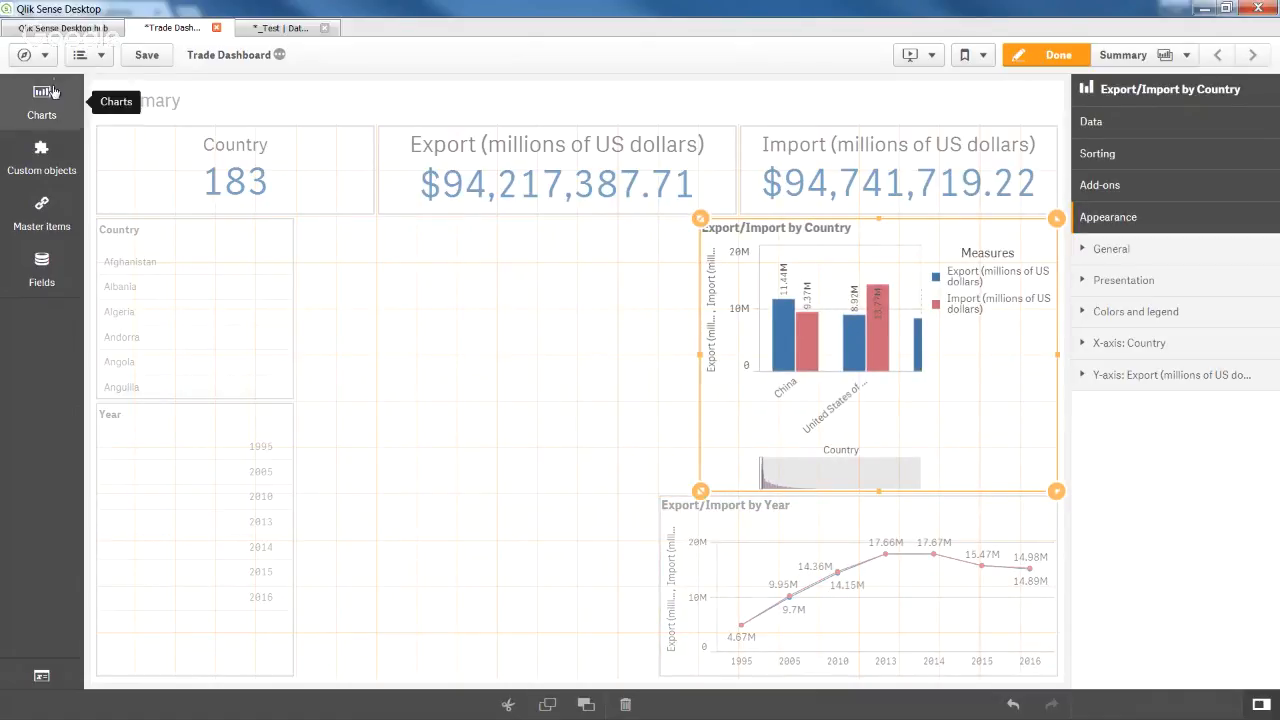
{"action": "left_click", "coordinate": [764, 610]}
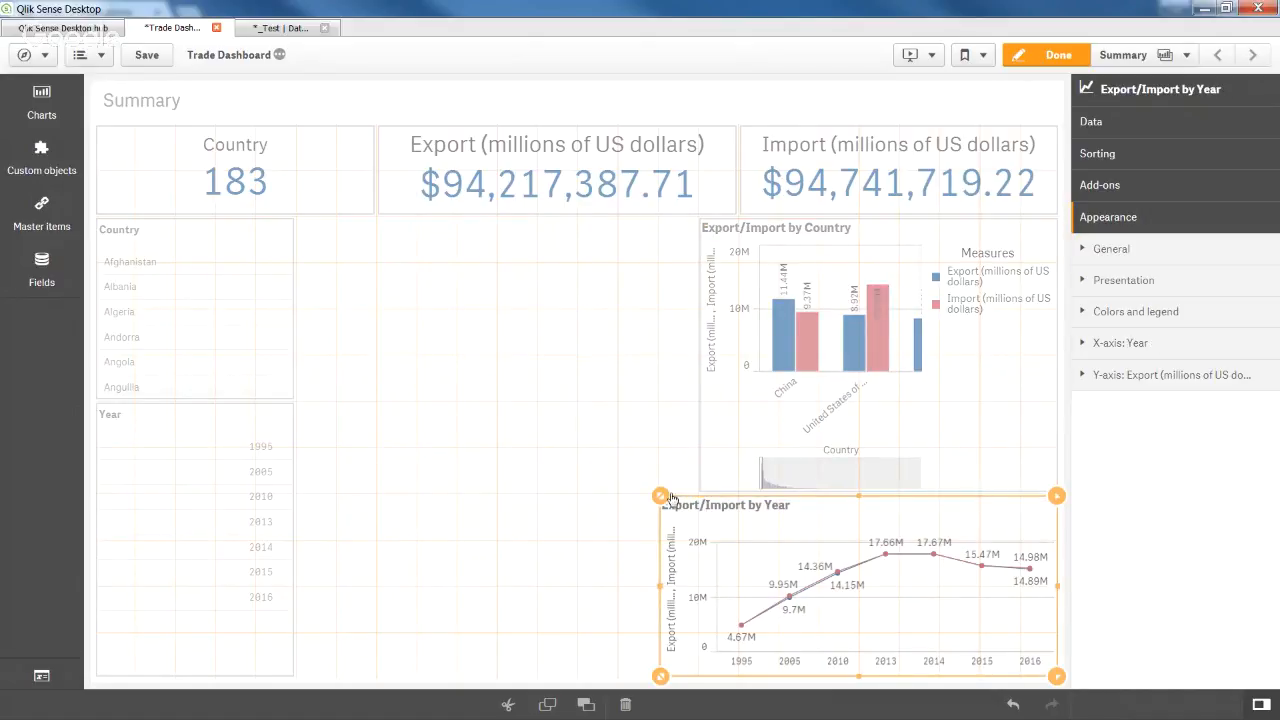
{"action": "left_click", "coordinate": [42, 100]}
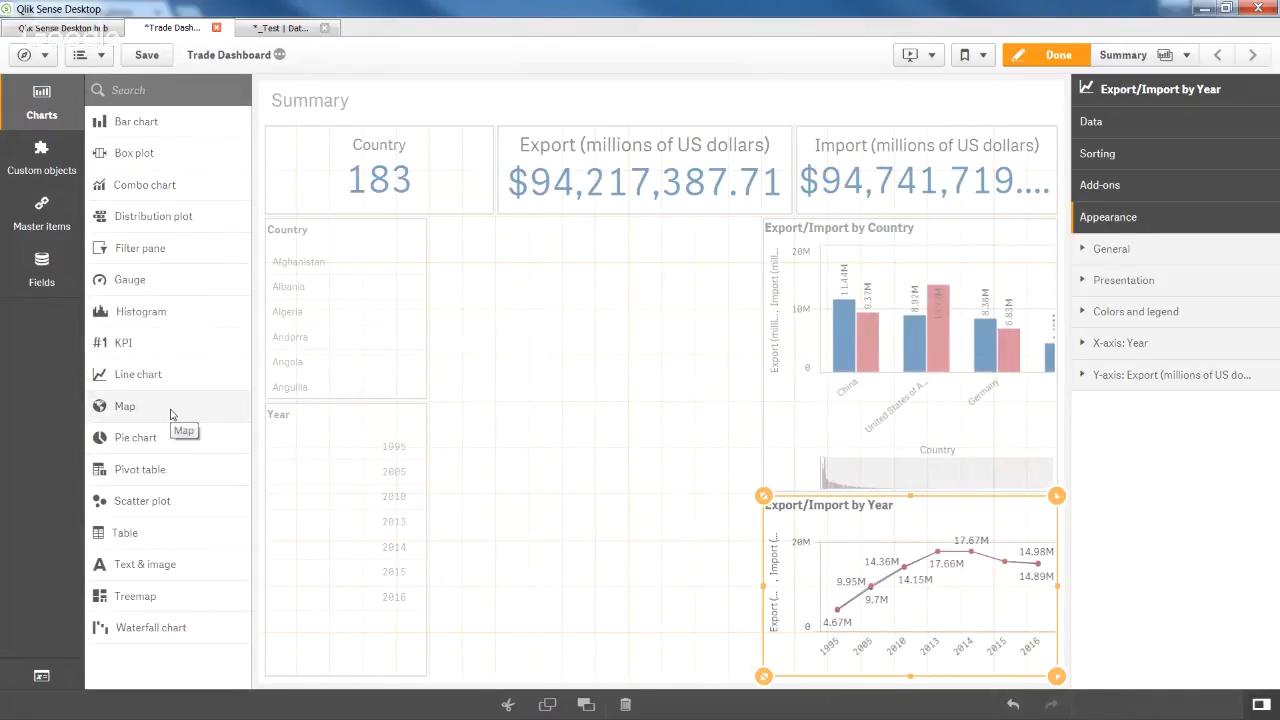
Place a new map in the empty sheet area with Country as its area layer dimension.
{"action": "left_click_drag", "start_coordinate": [170, 414], "coordinate": [594, 390]}
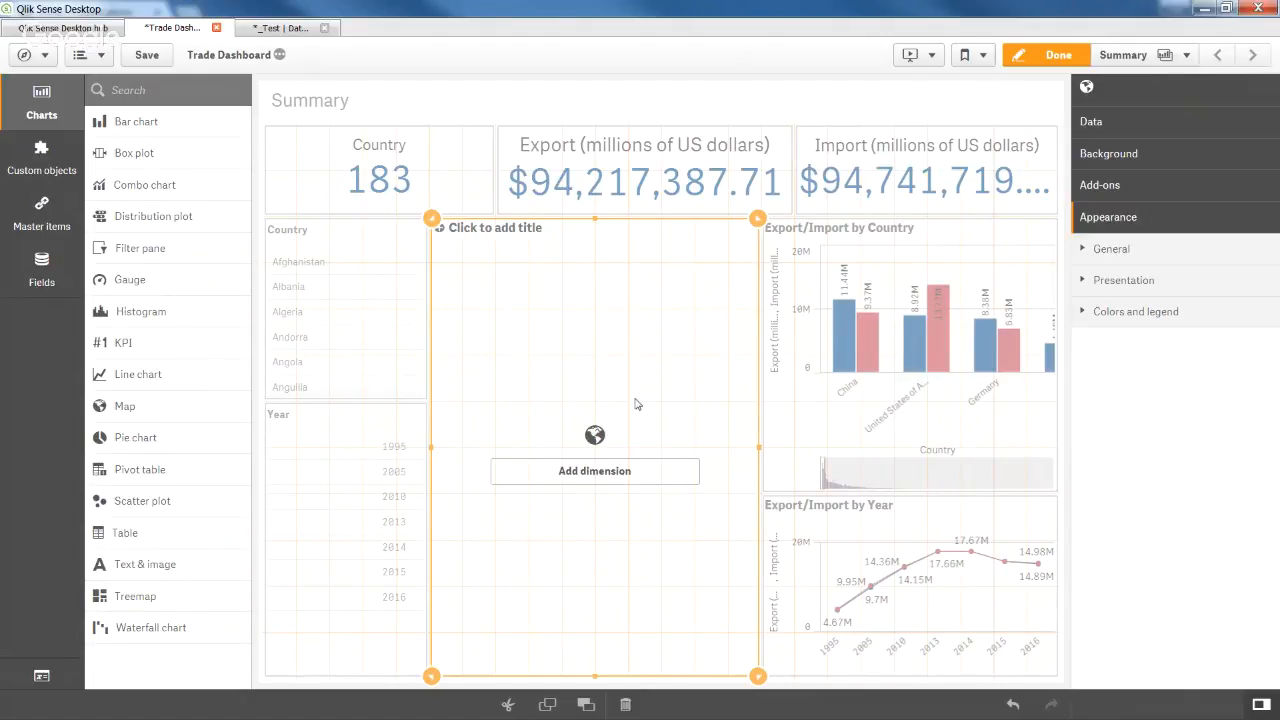
{"action": "left_click", "coordinate": [629, 476]}
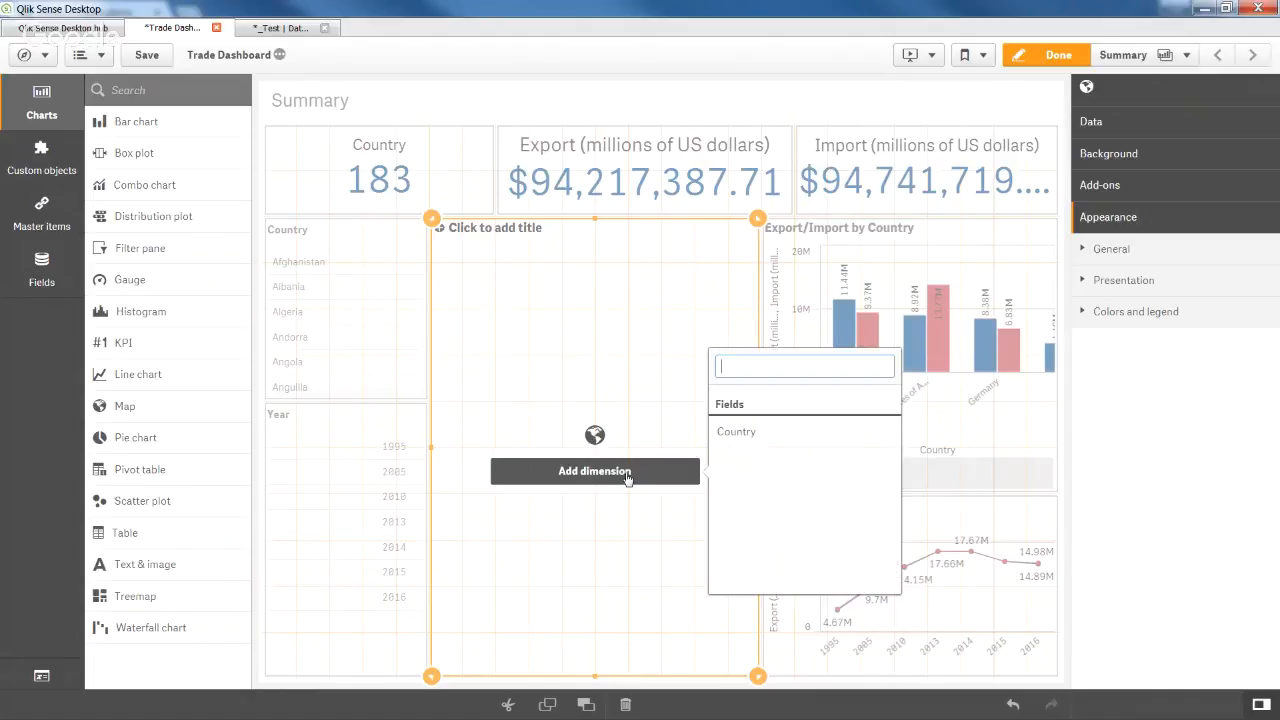
{"action": "left_click", "coordinate": [768, 440]}
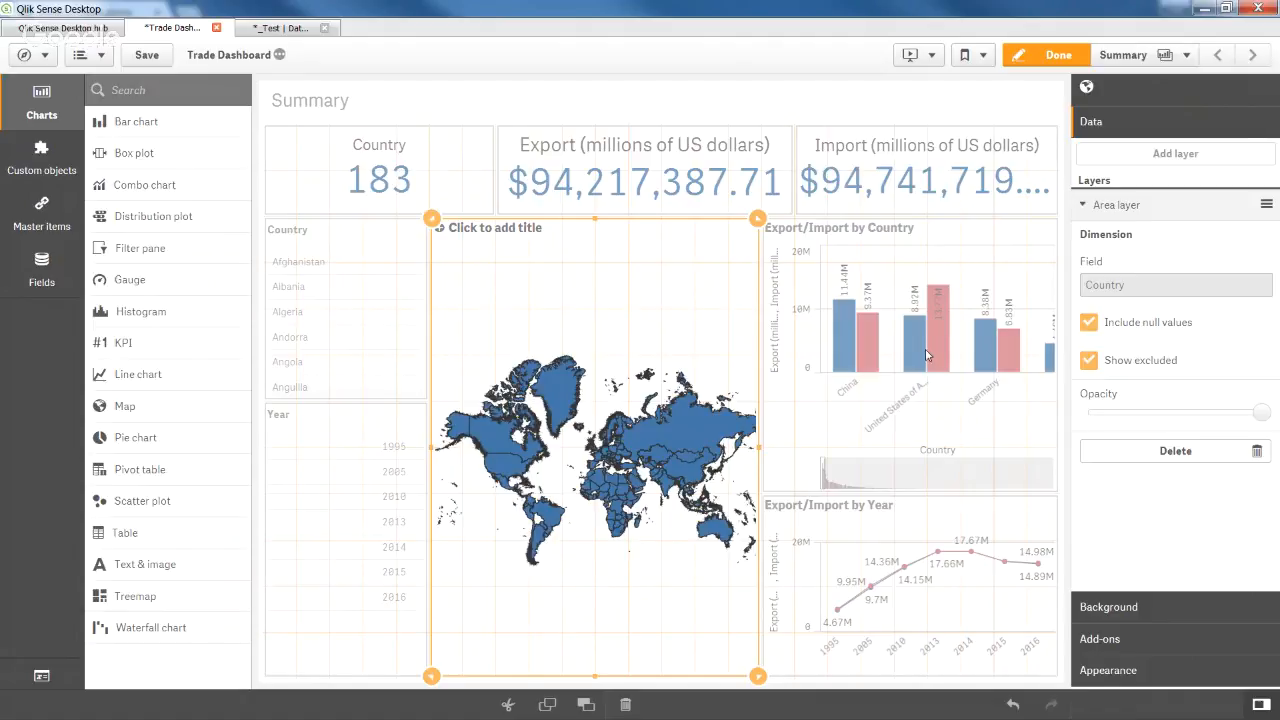
{"action": "left_click", "coordinate": [1146, 609]}
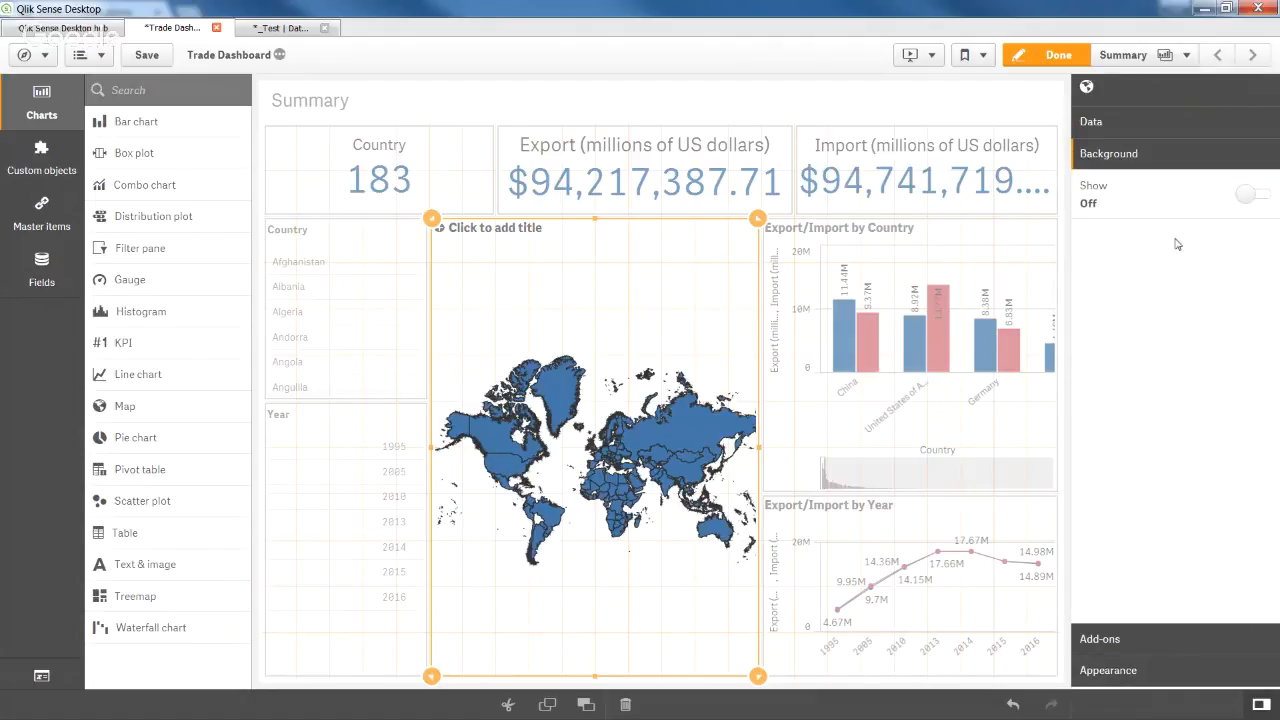
Turn on the map background with the Auto map service and finish editing.
{"action": "left_click", "coordinate": [1247, 197]}
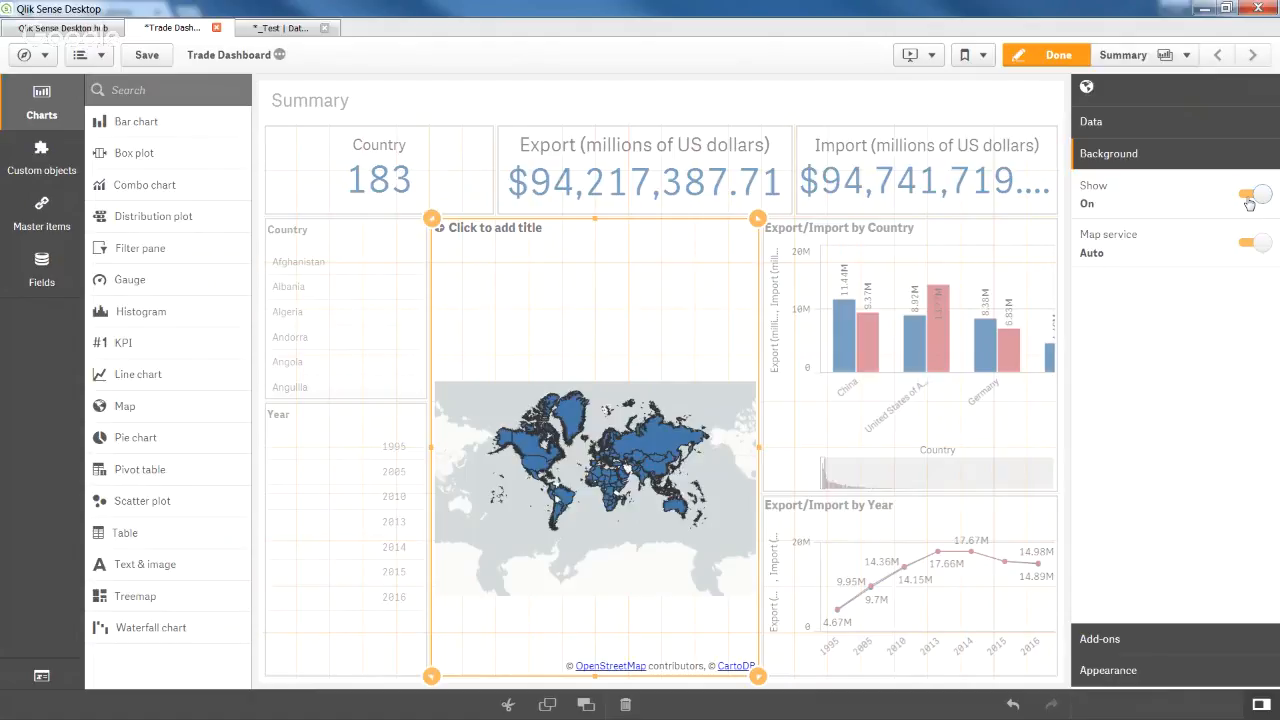
{"action": "left_click", "coordinate": [1043, 62]}
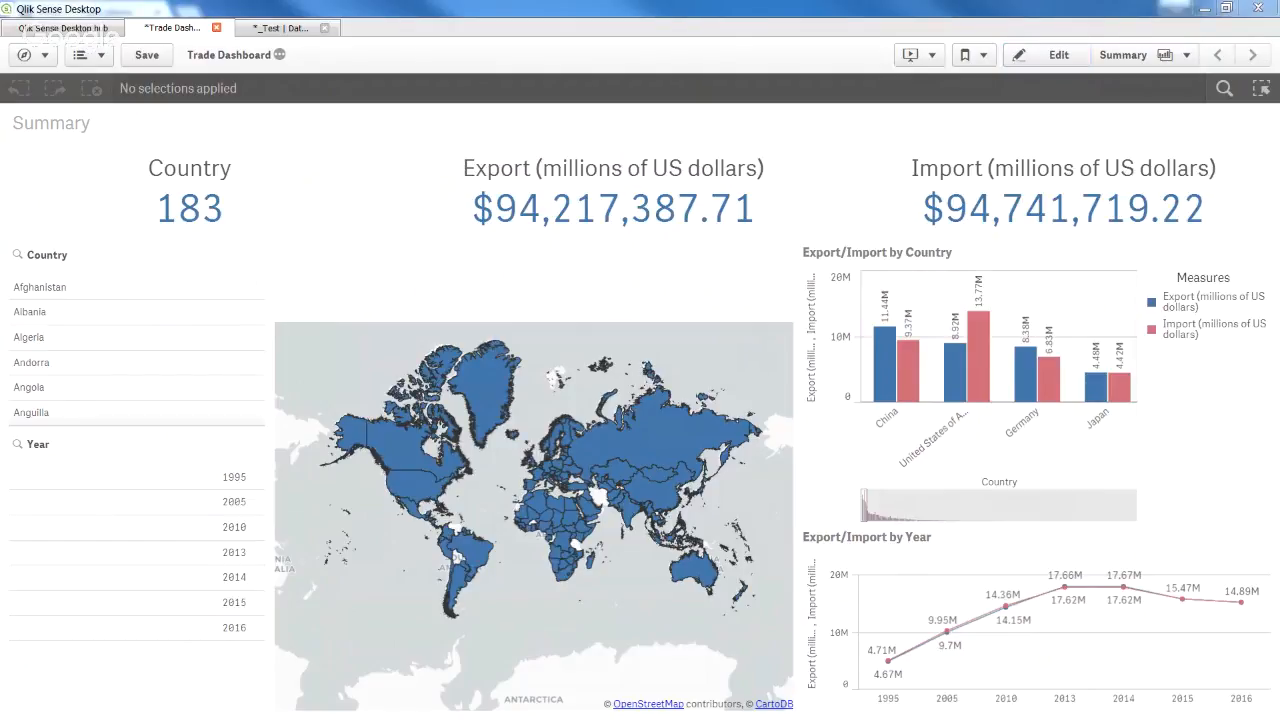
Bring the Notepad tile-URL note into view, move it aside, and re-enter edit mode.
{"action": "left_click_drag", "start_coordinate": [0, 164], "coordinate": [577, 171]}
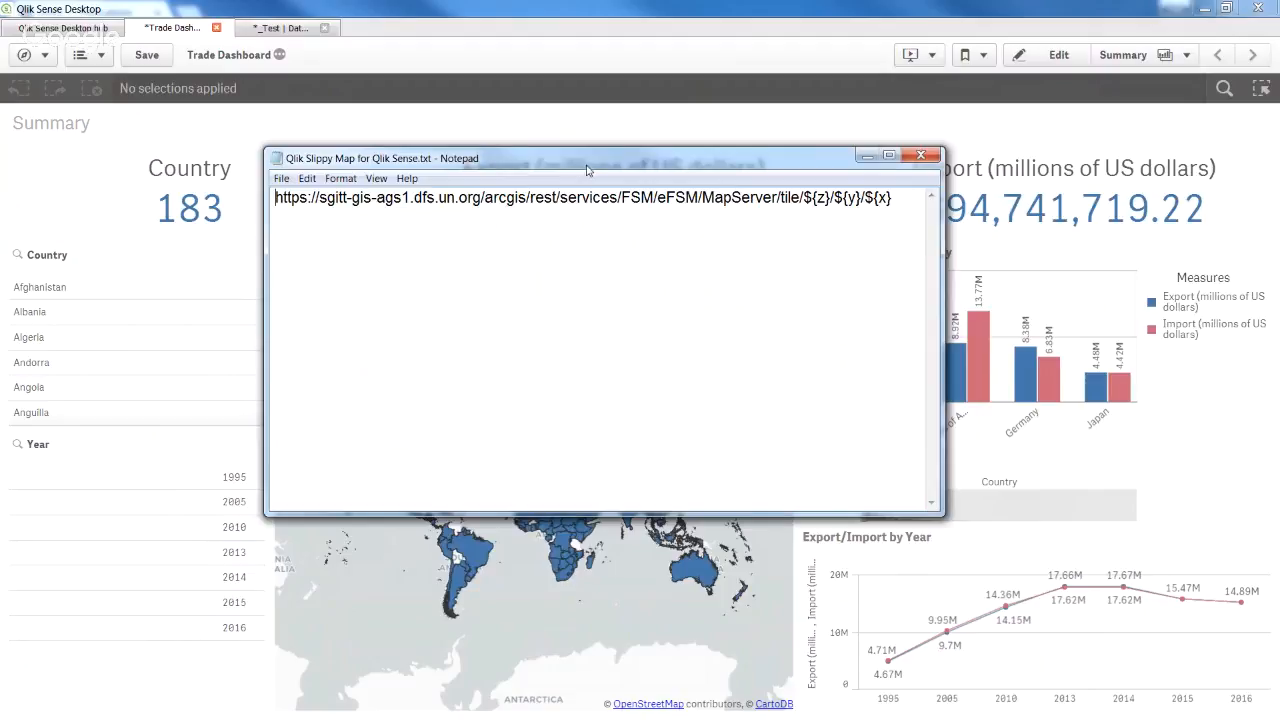
{"action": "left_click_drag", "start_coordinate": [593, 160], "coordinate": [0, 228]}
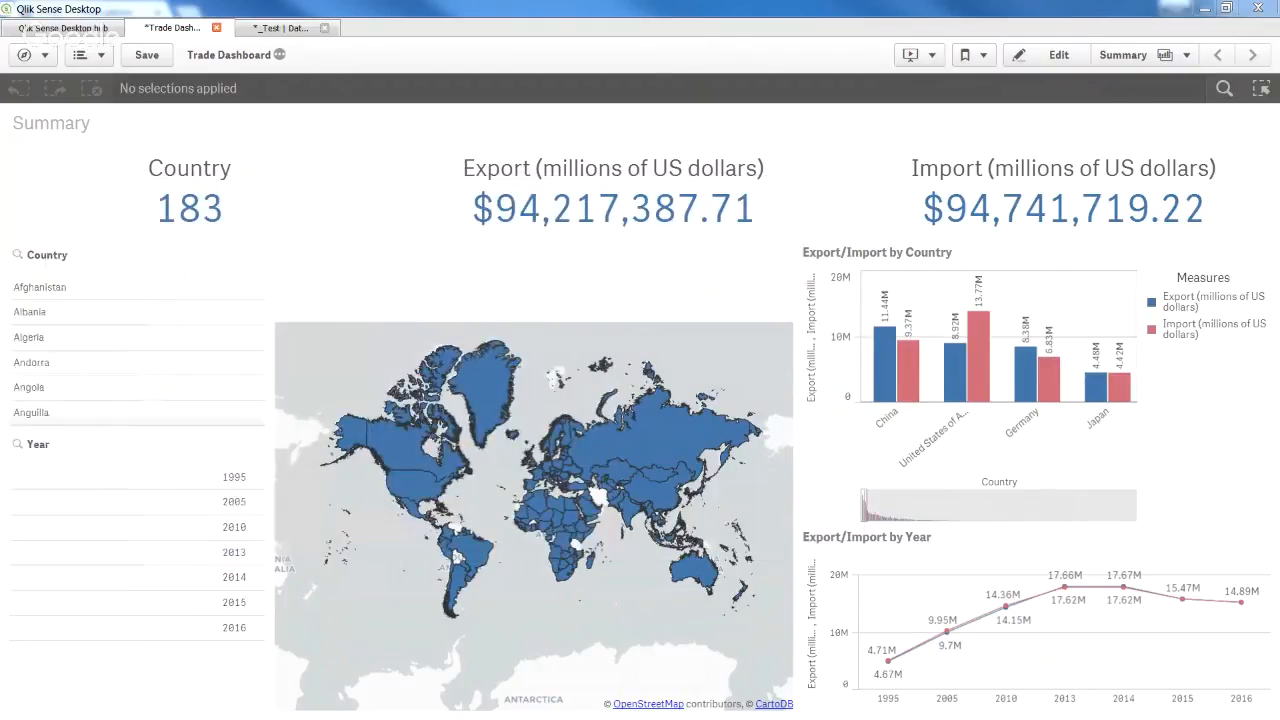
{"action": "left_click", "coordinate": [1030, 57]}
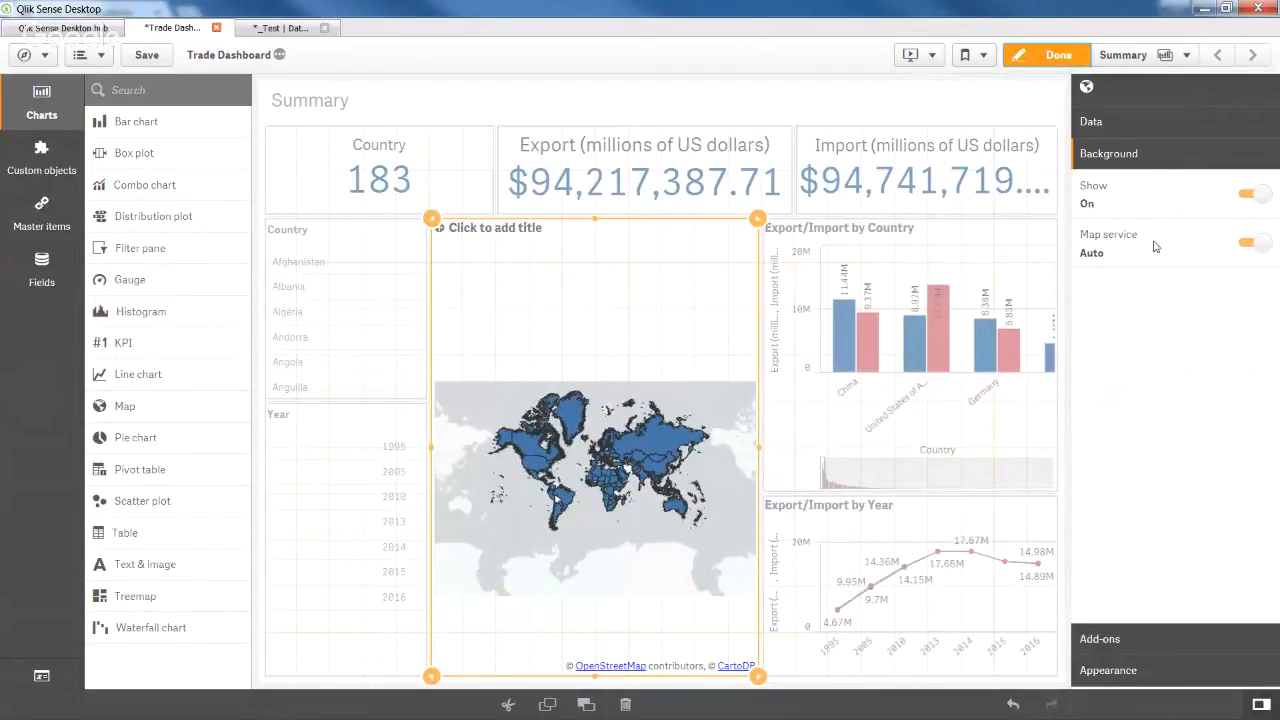
Switch the map service to Custom and copy the tile URL from the Notepad note.
{"action": "left_click", "coordinate": [1262, 244]}
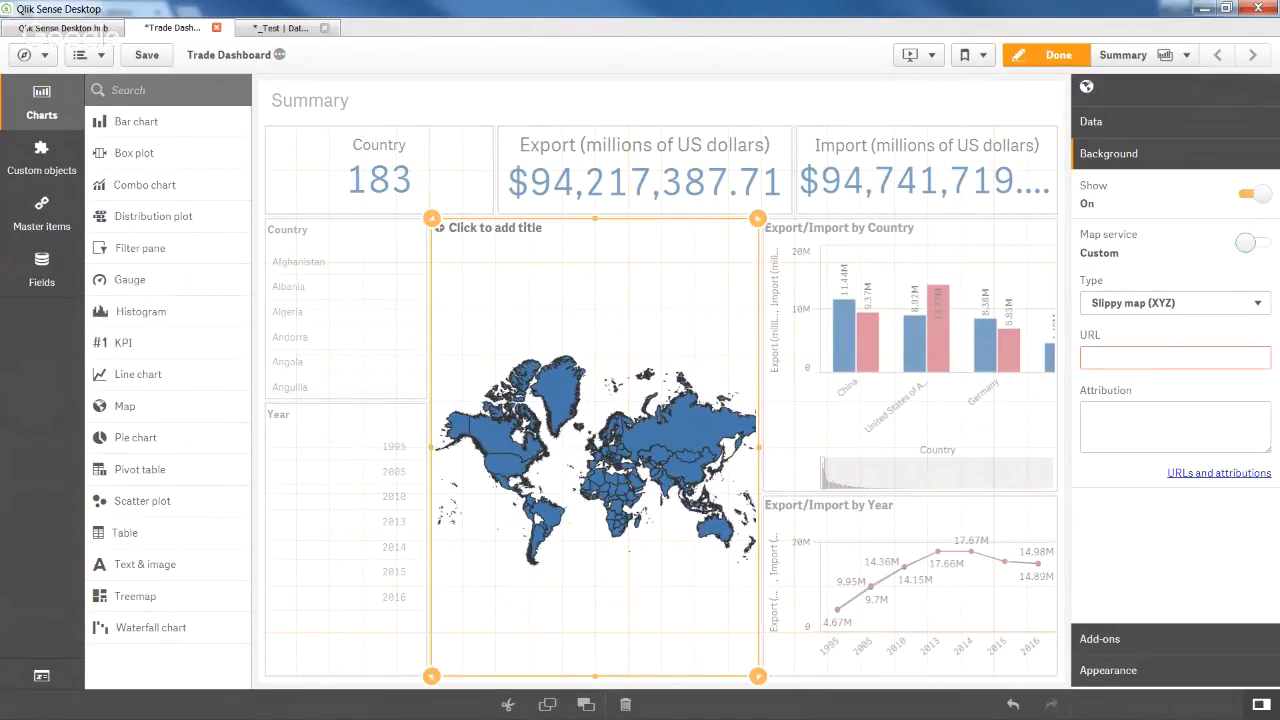
{"action": "left_click_drag", "start_coordinate": [0, 183], "coordinate": [388, 225]}
{"action": "left_click_drag", "start_coordinate": [799, 270], "coordinate": [166, 306]}
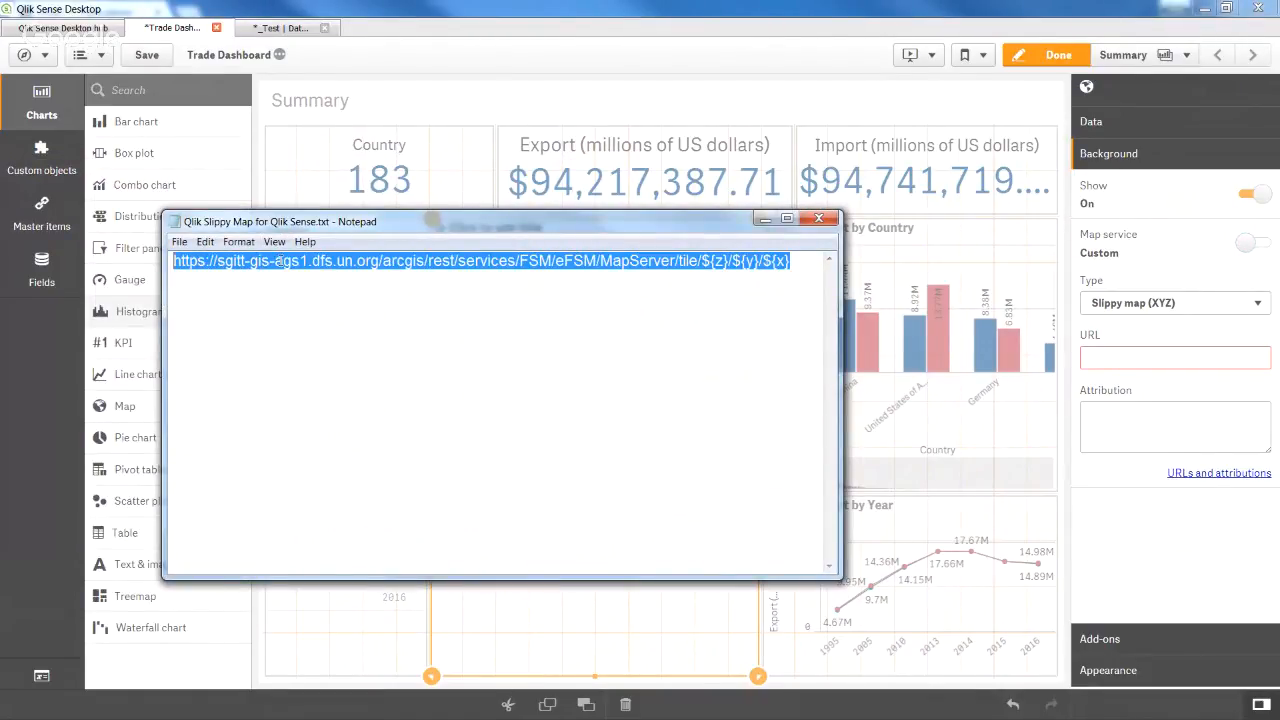
{"action": "right_click", "coordinate": [281, 263]}
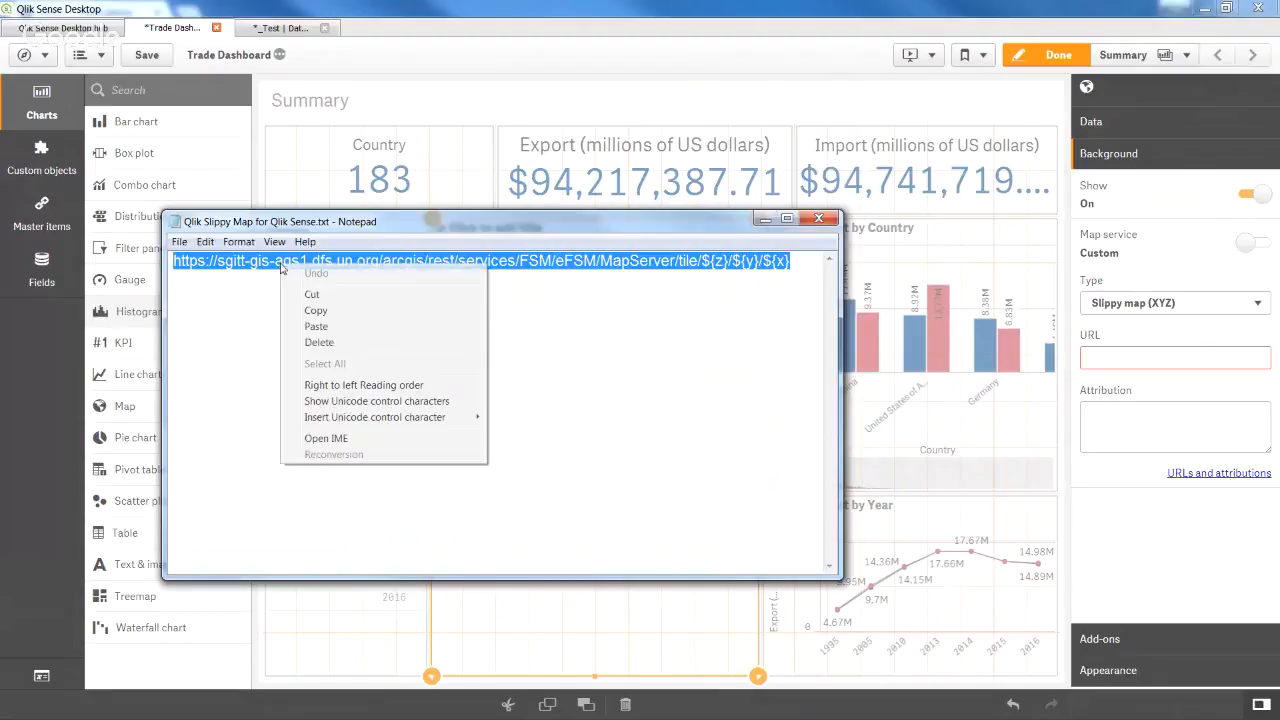
{"action": "left_click", "coordinate": [333, 312]}
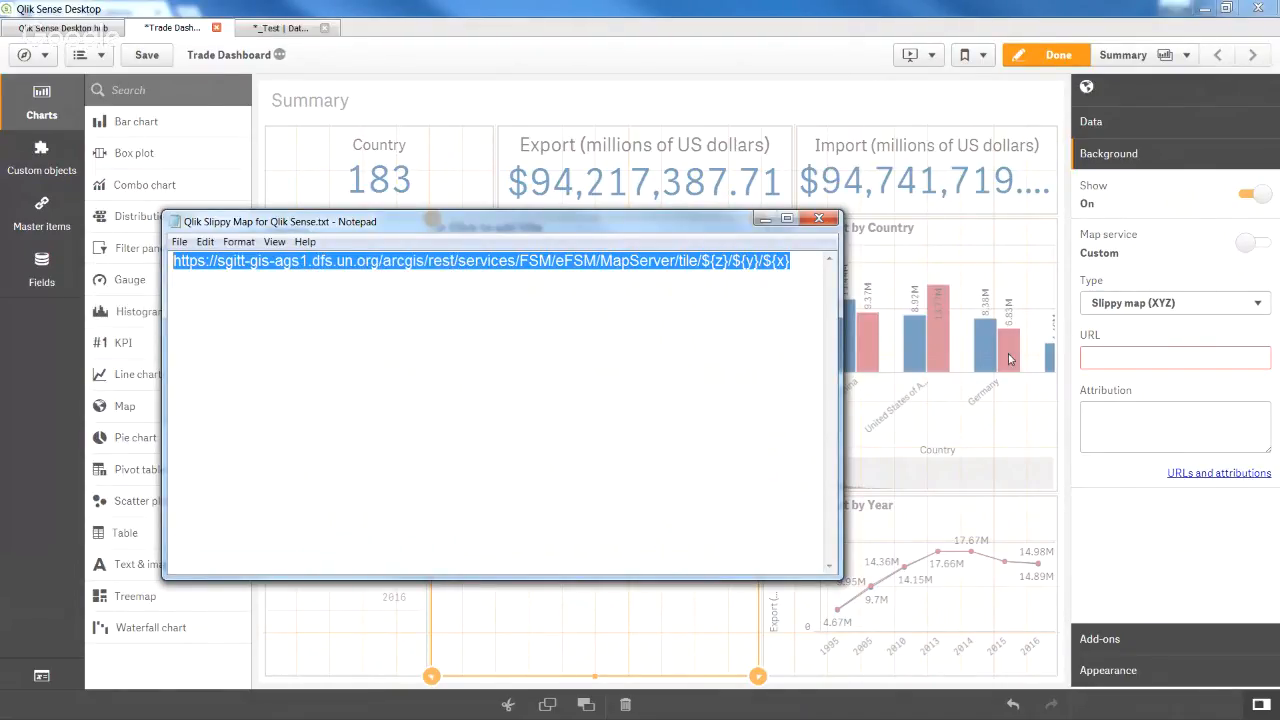
Paste the tile URL into the map's URL field, commit it, and finish editing.
{"action": "left_click", "coordinate": [1101, 360]}
{"action": "right_click", "coordinate": [1101, 360]}
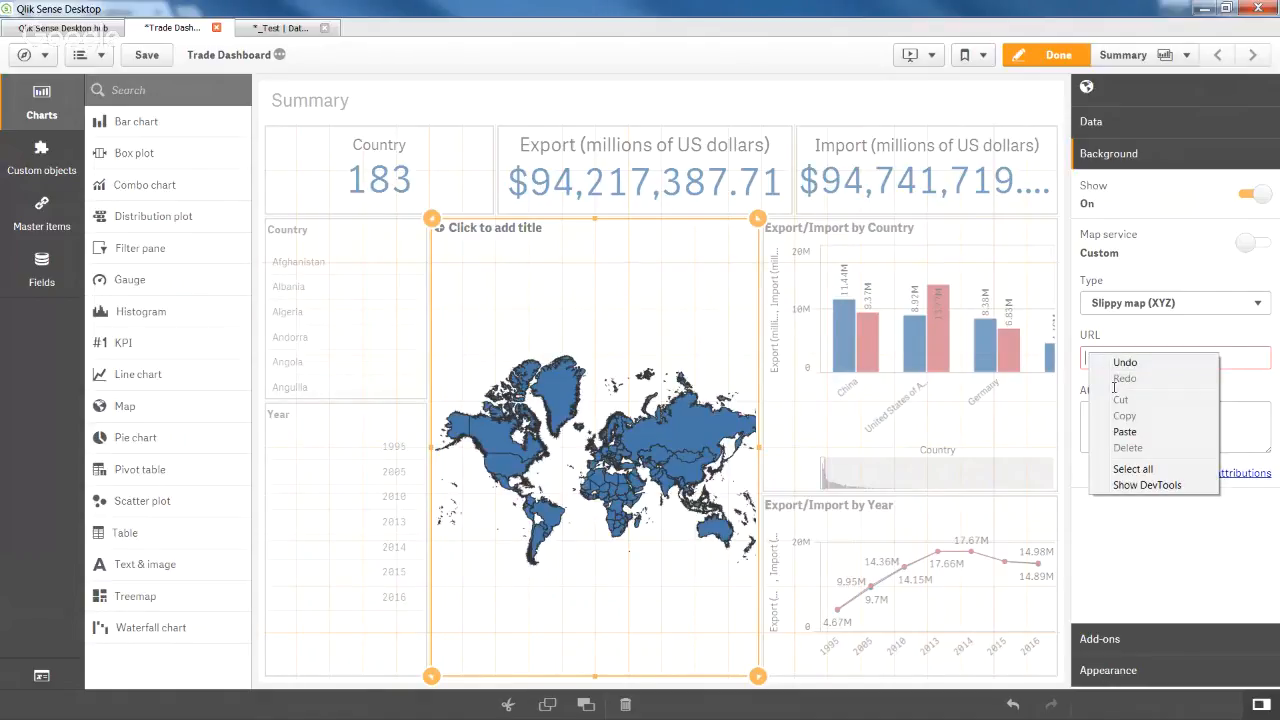
{"action": "left_click", "coordinate": [1122, 432]}
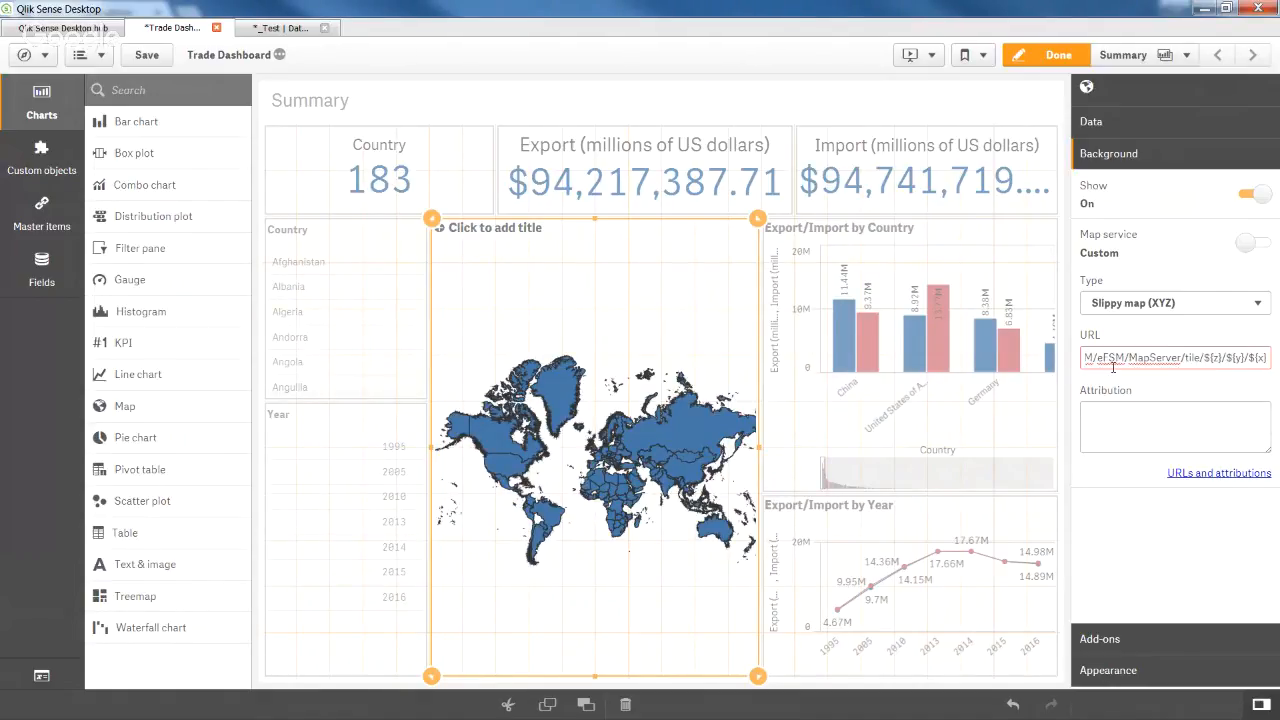
{"action": "key", "text": "Return"}
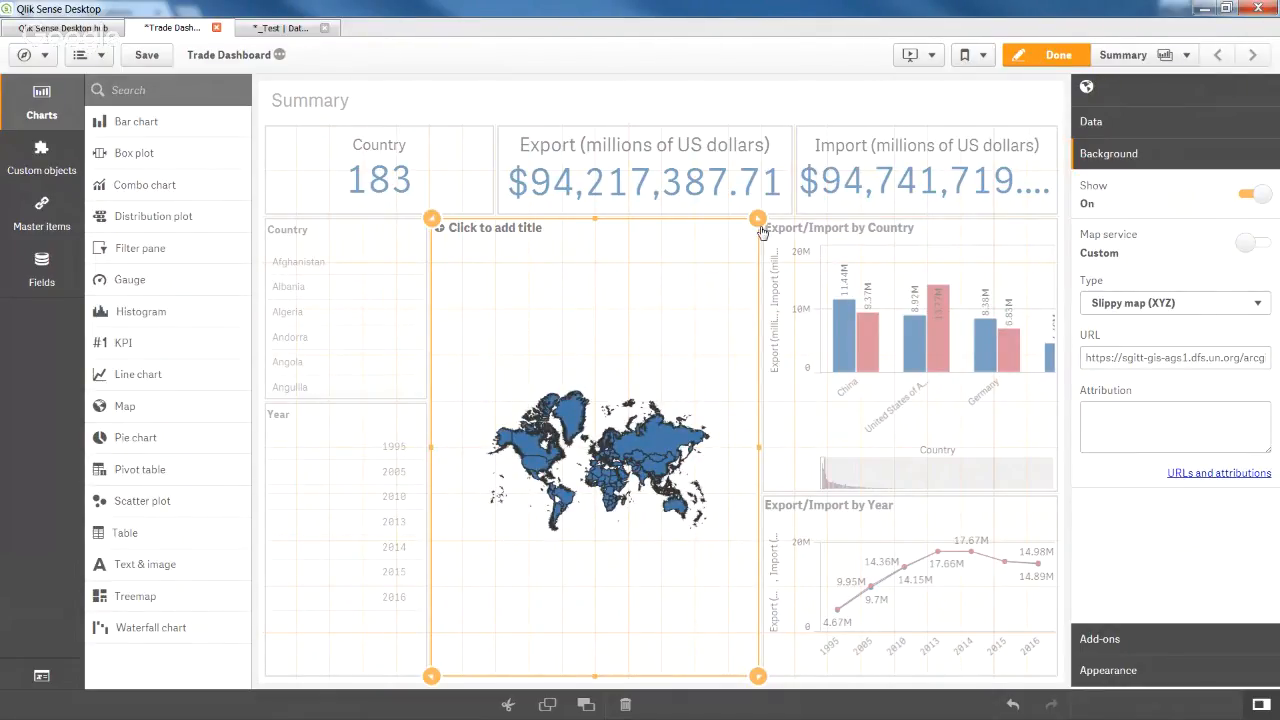
{"action": "left_click", "coordinate": [362, 285]}
{"action": "left_click", "coordinate": [538, 277]}
{"action": "left_click", "coordinate": [1040, 56]}
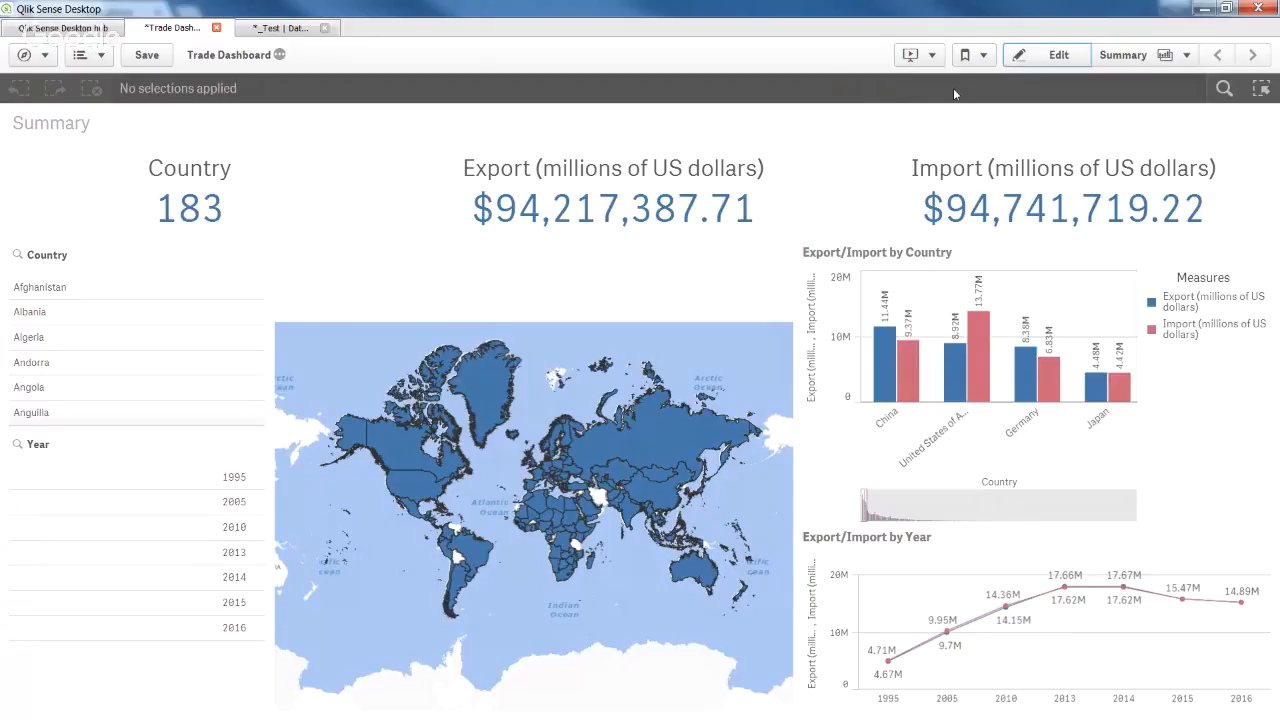
In Appearance > Colors and legend, set the map colours to Custom, By measure.
{"action": "left_click", "coordinate": [1054, 60]}
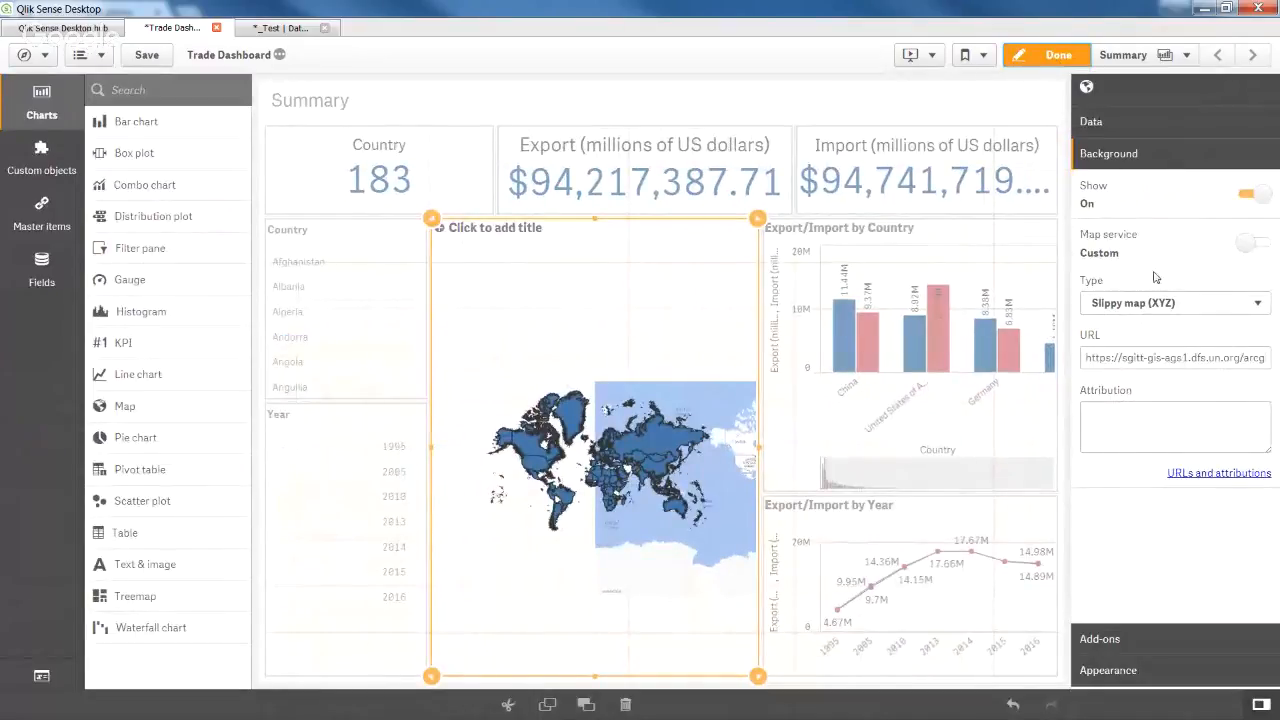
{"action": "left_click", "coordinate": [1152, 672]}
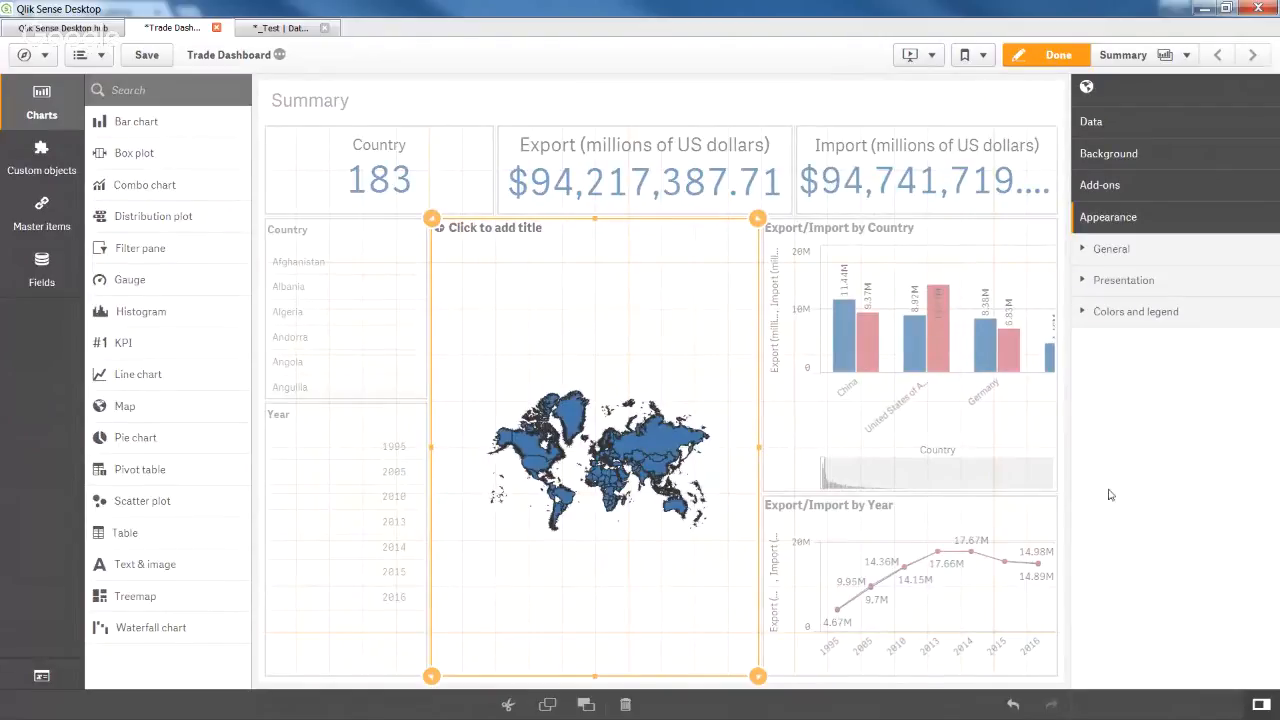
{"action": "left_click", "coordinate": [1190, 324]}
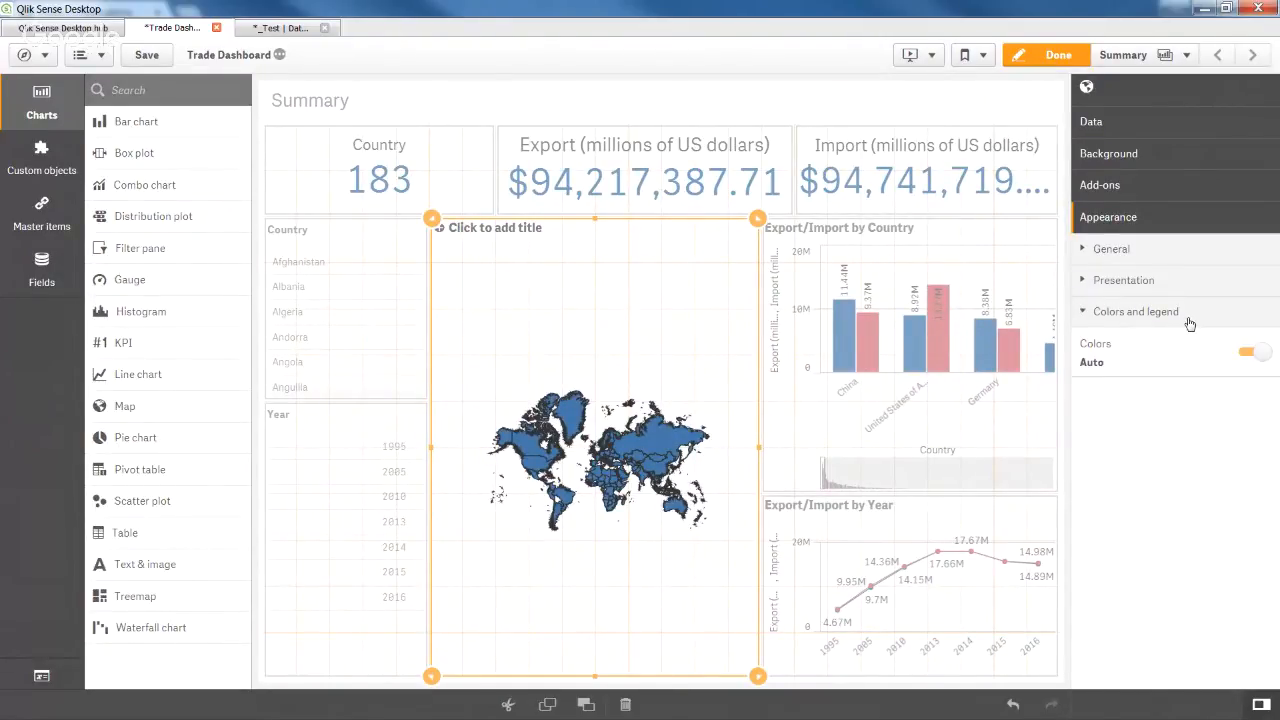
{"action": "left_click", "coordinate": [1262, 355]}
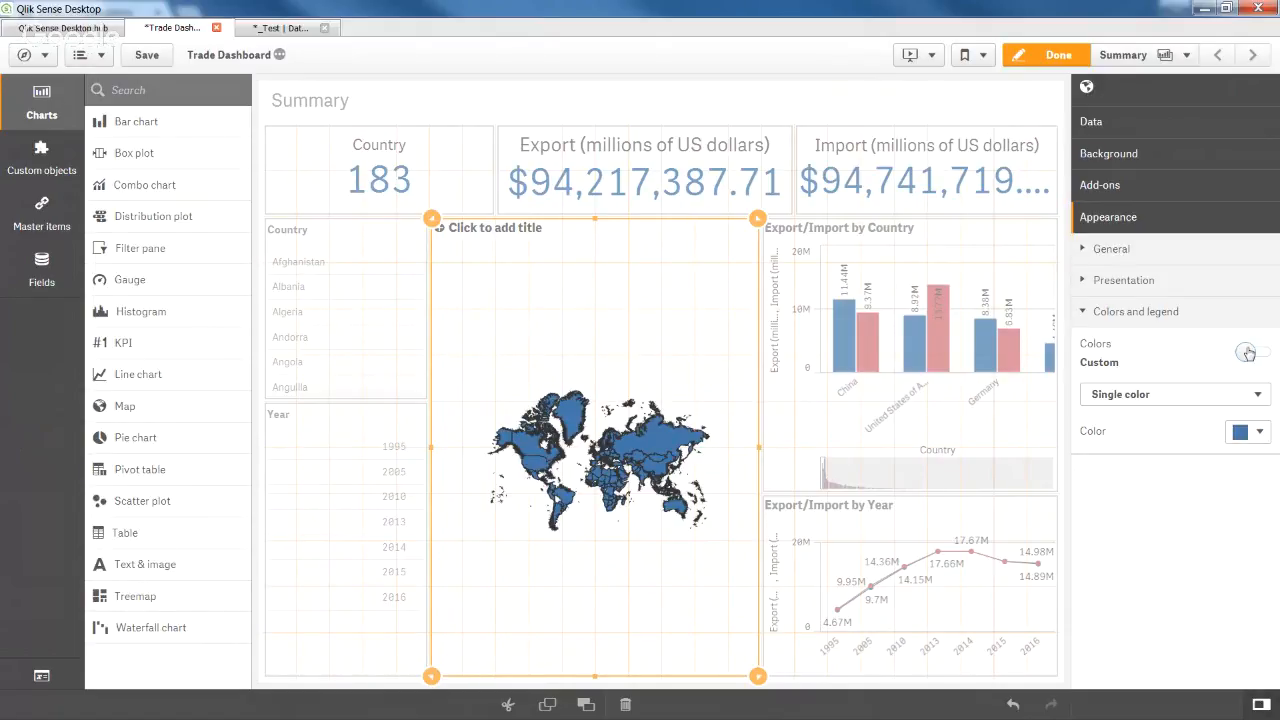
{"action": "left_click", "coordinate": [1192, 400]}
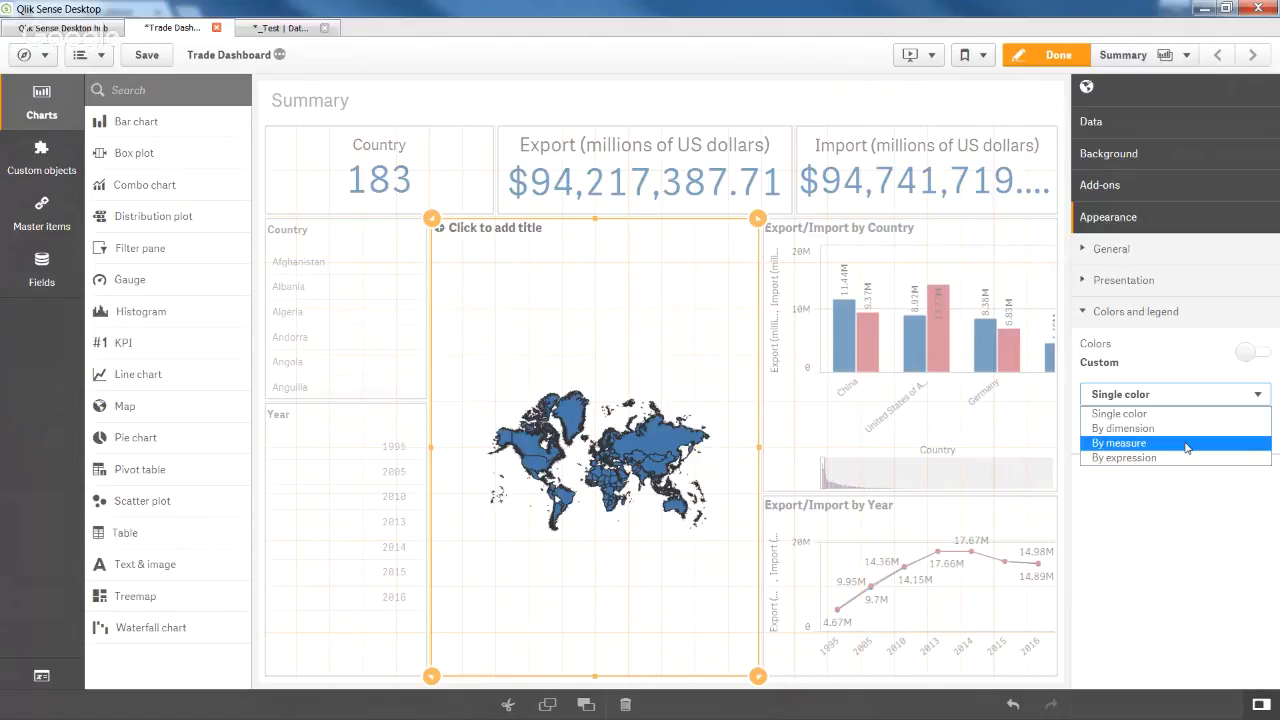
{"action": "left_click", "coordinate": [1187, 445]}
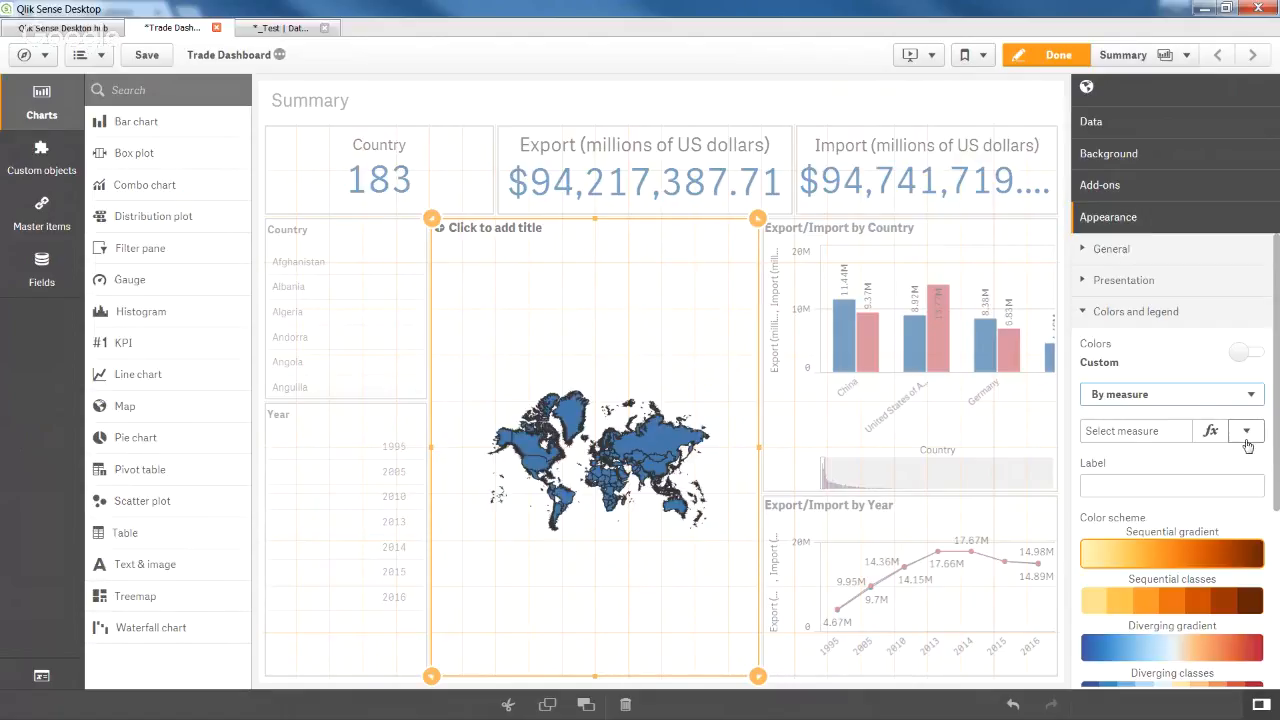
{"action": "left_click", "coordinate": [1247, 433]}
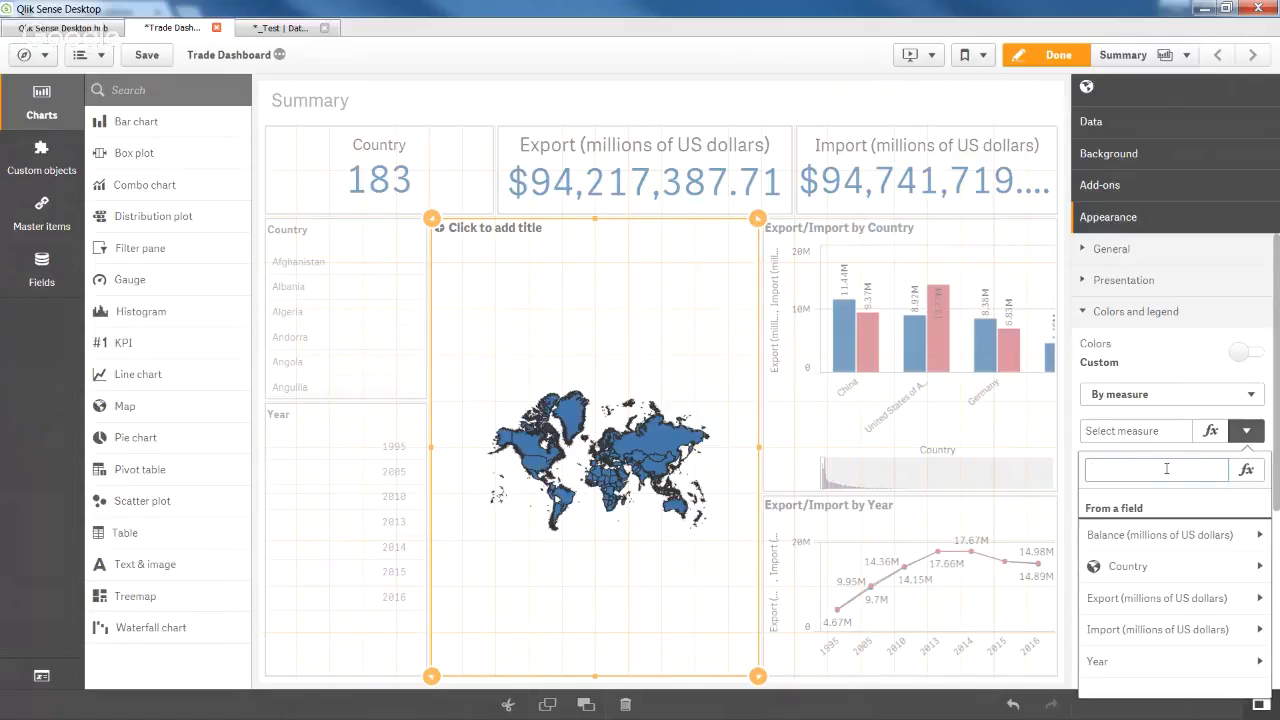
Insert Sum([Export (millions of US dollars)]) into the colour measure's expression editor.
{"action": "left_click", "coordinate": [1248, 470]}
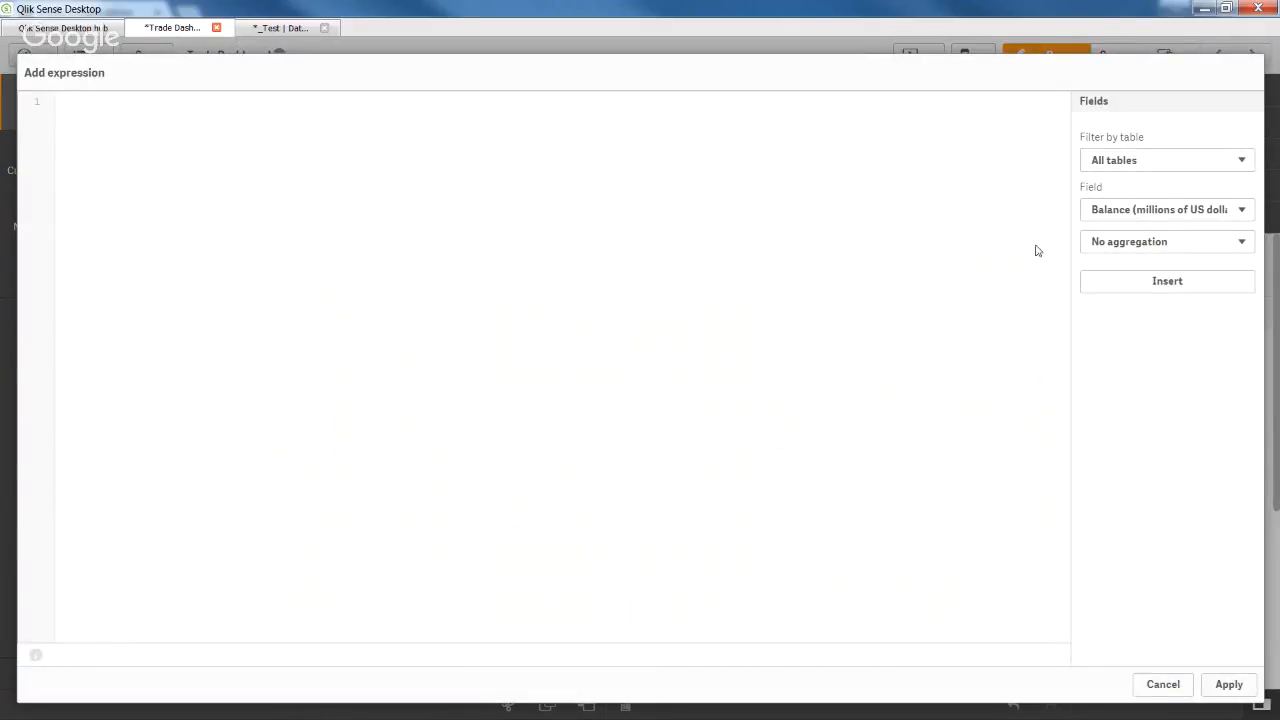
{"action": "left_click", "coordinate": [1116, 216]}
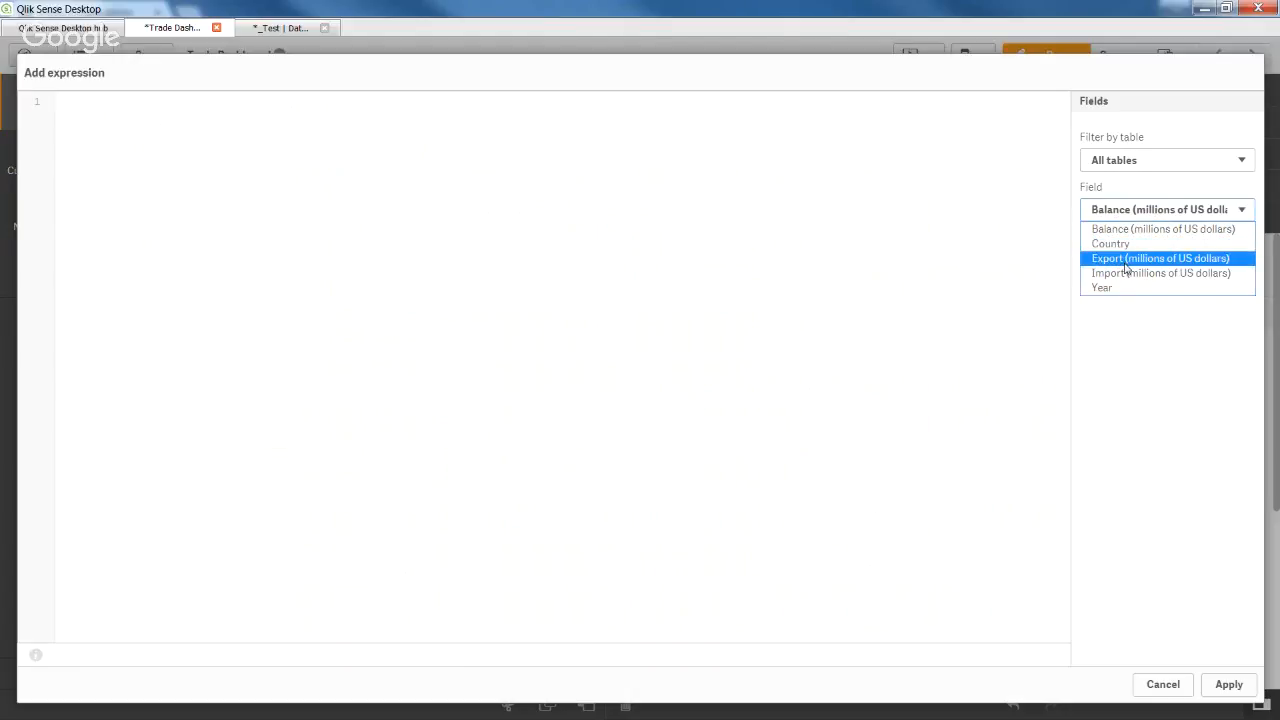
{"action": "left_click", "coordinate": [1126, 260]}
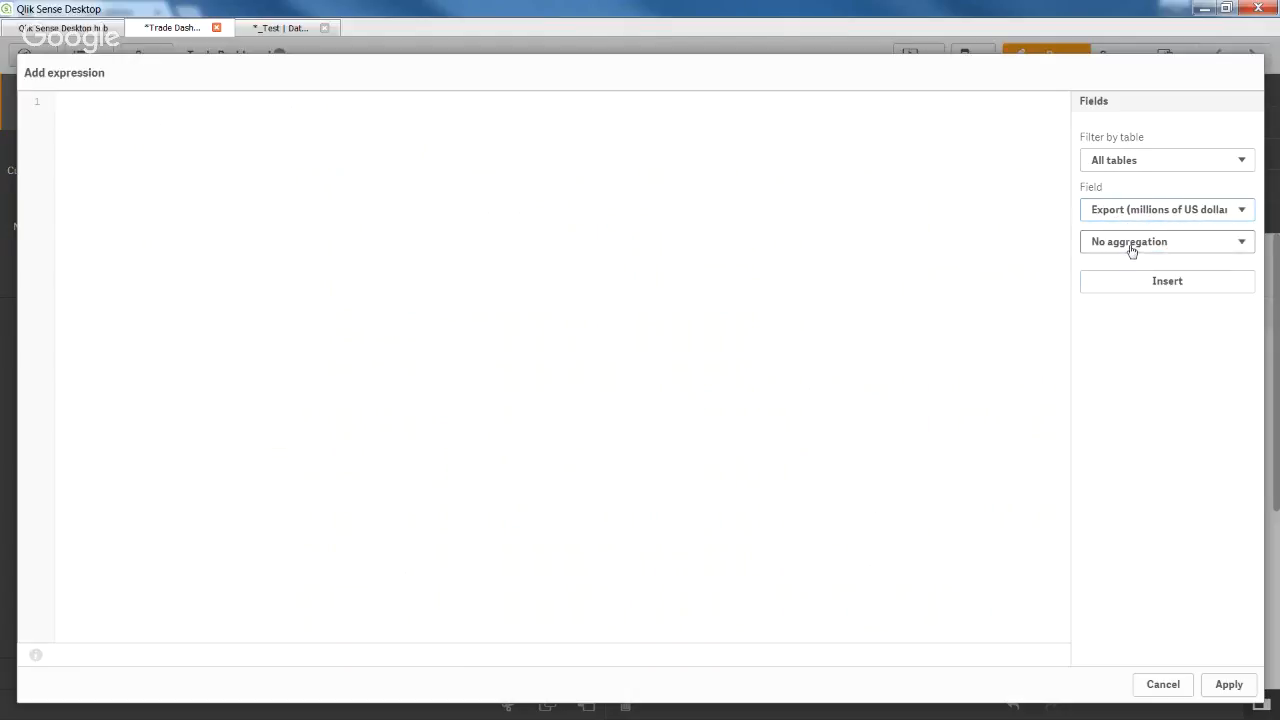
{"action": "left_click", "coordinate": [1205, 246]}
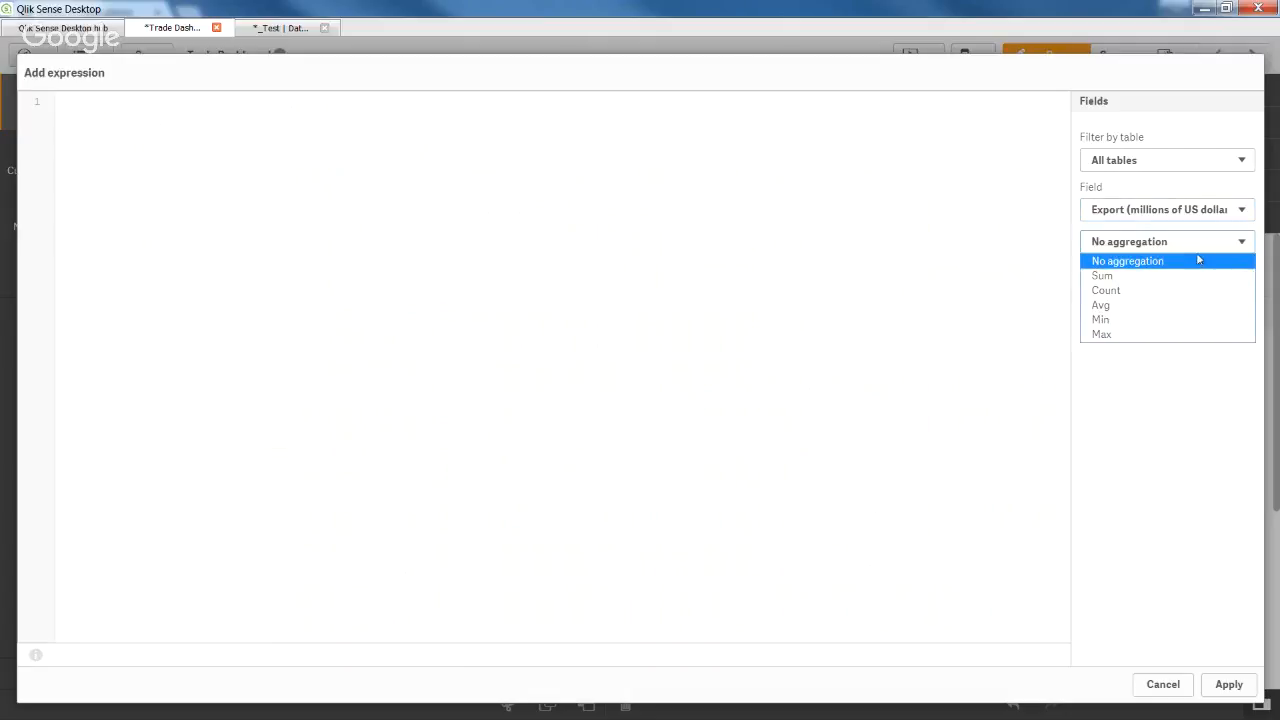
{"action": "left_click", "coordinate": [1187, 276]}
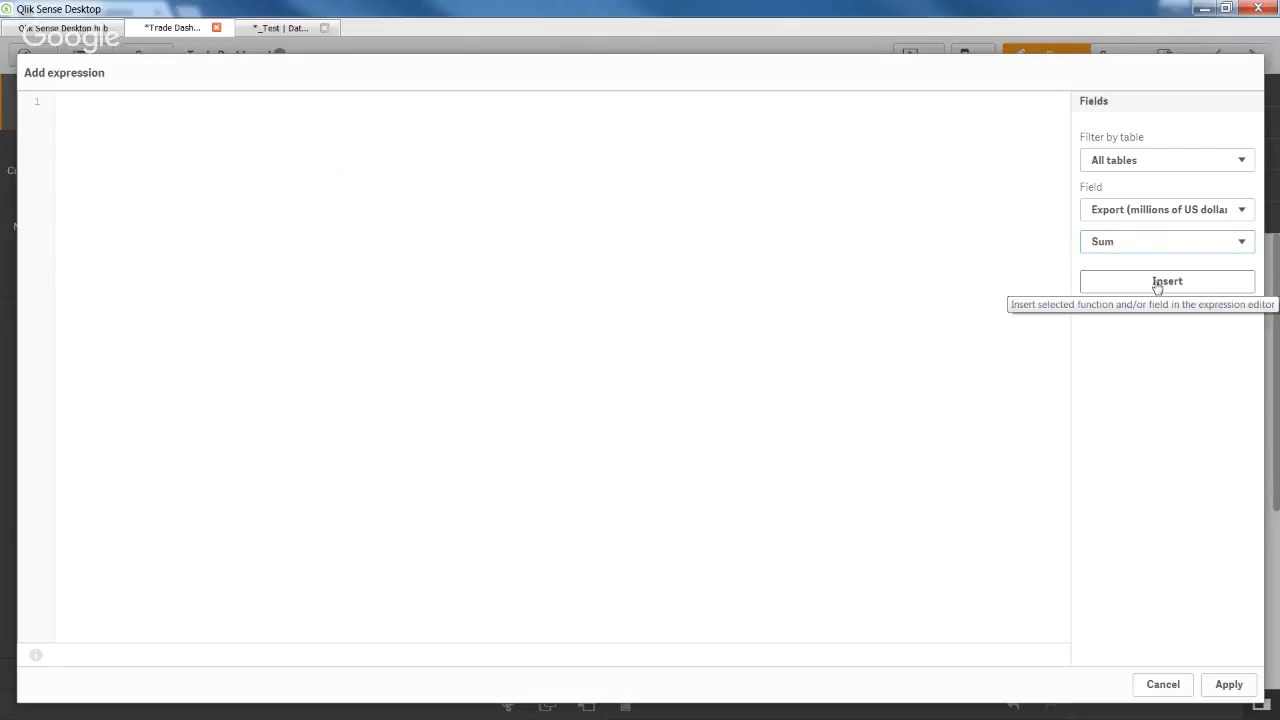
{"action": "left_click", "coordinate": [1157, 285]}
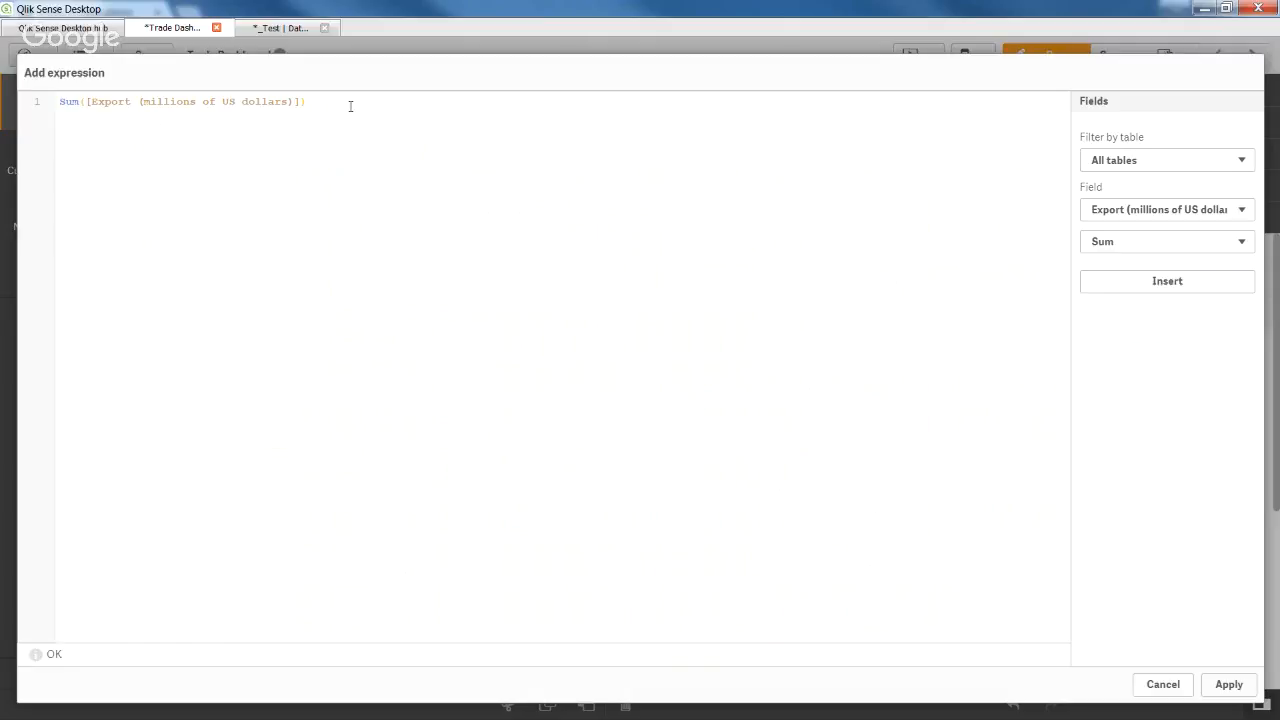
Append a minus and Sum([Import (millions of US dollars)]), then select the whole expression.
{"action": "type", "text": "-"}
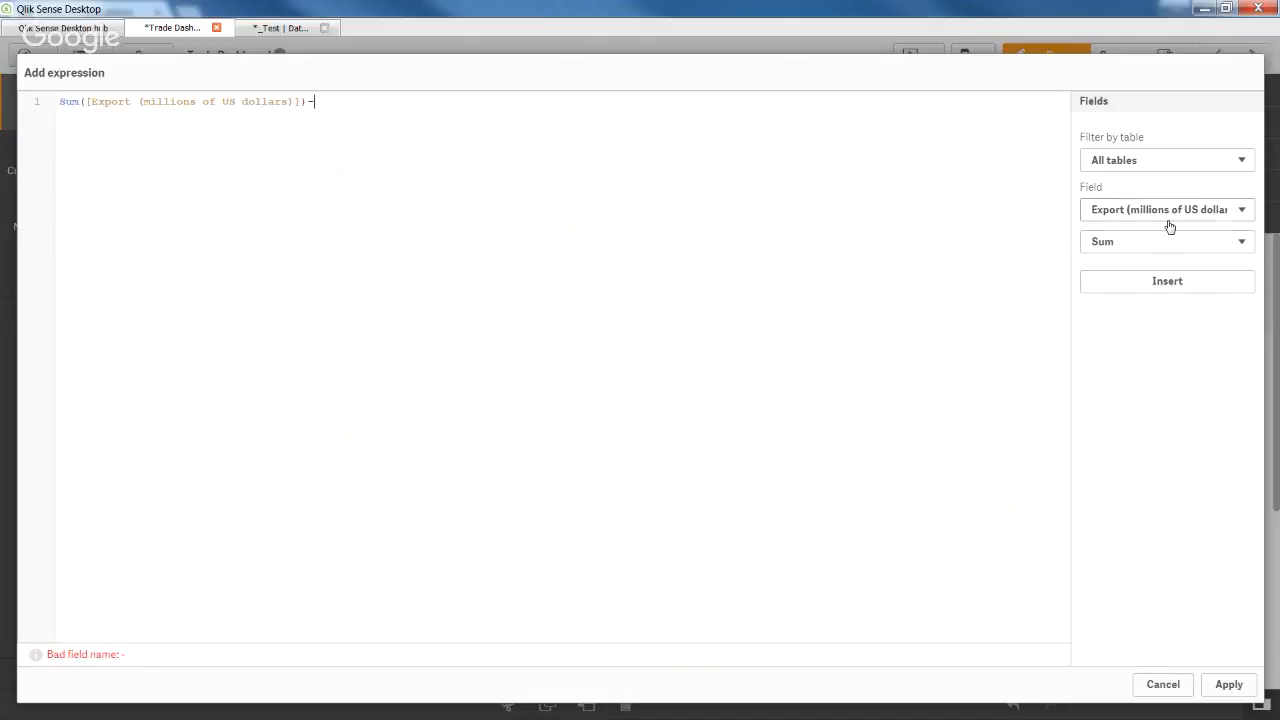
{"action": "left_click_drag", "start_coordinate": [326, 102], "coordinate": [307, 102]}
{"action": "left_click", "coordinate": [331, 103]}
{"action": "left_click", "coordinate": [1120, 215]}
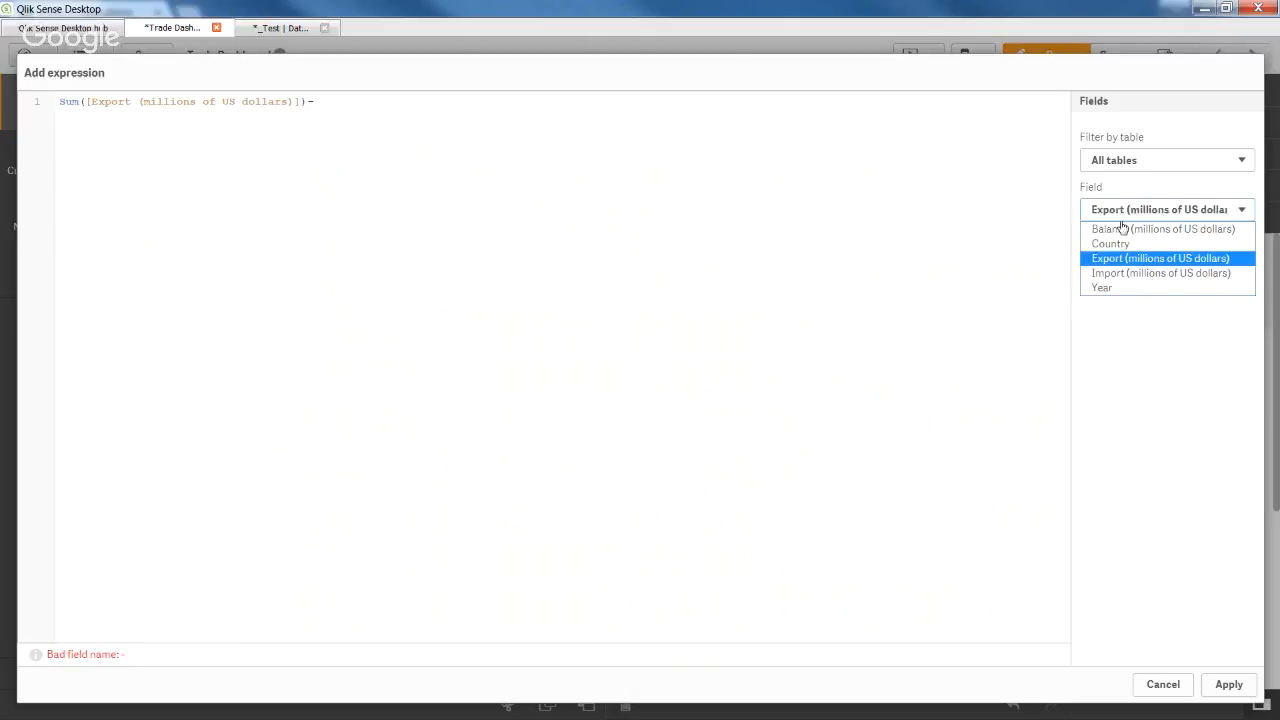
{"action": "left_click", "coordinate": [1128, 276]}
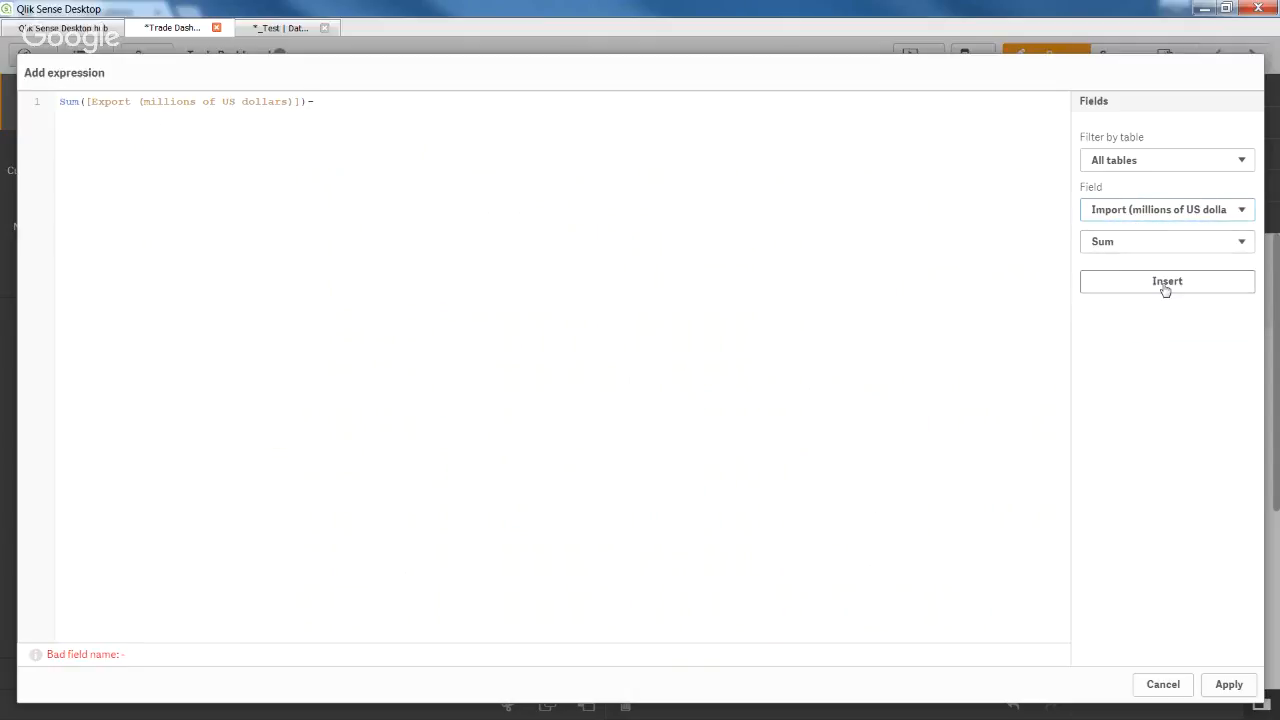
{"action": "left_click", "coordinate": [1166, 286]}
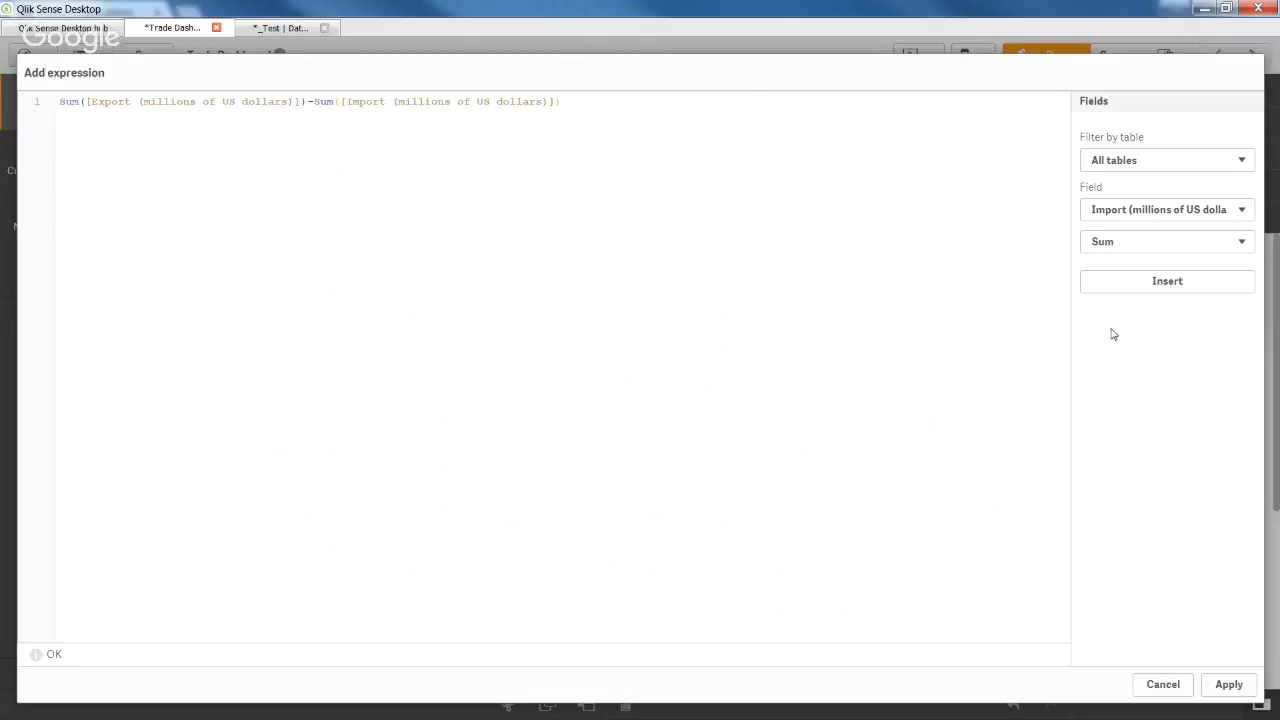
{"action": "left_click_drag", "start_coordinate": [617, 103], "coordinate": [264, 77]}
{"action": "key", "text": "ctrl+c"}
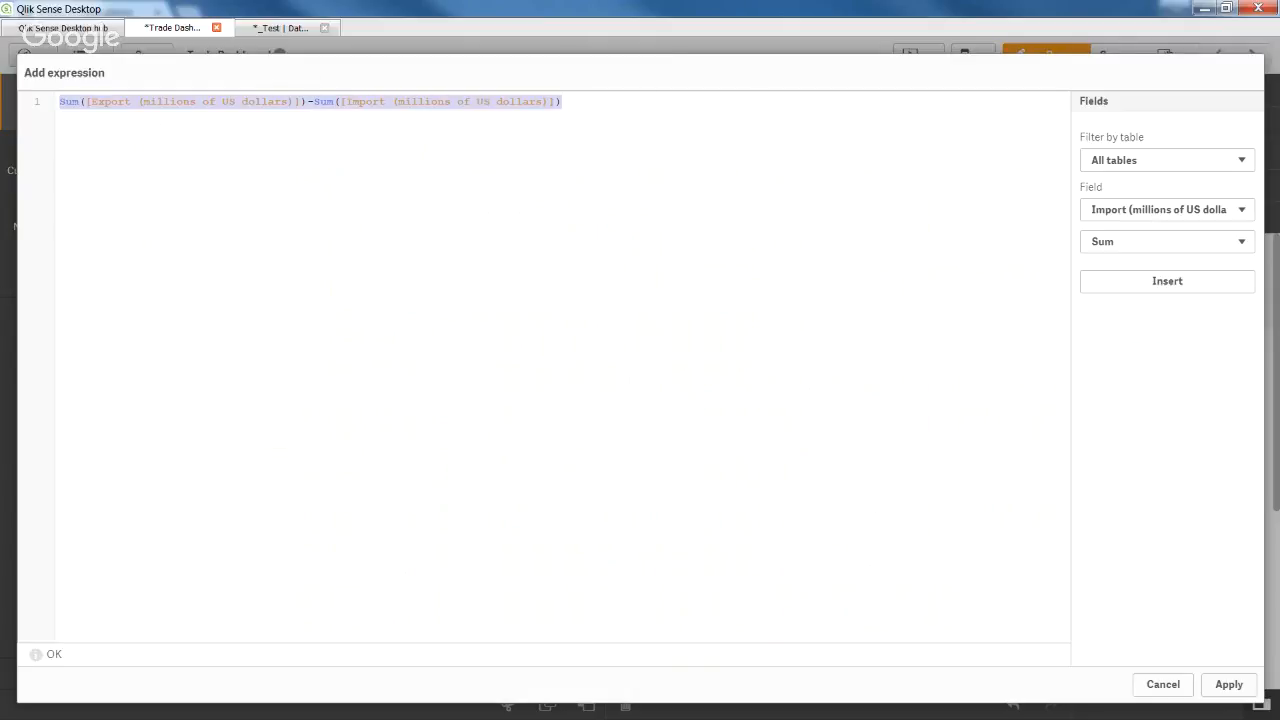
Paste the balance expression into the Notepad note below the tile URL.
{"action": "key", "text": "alt+Tab"}
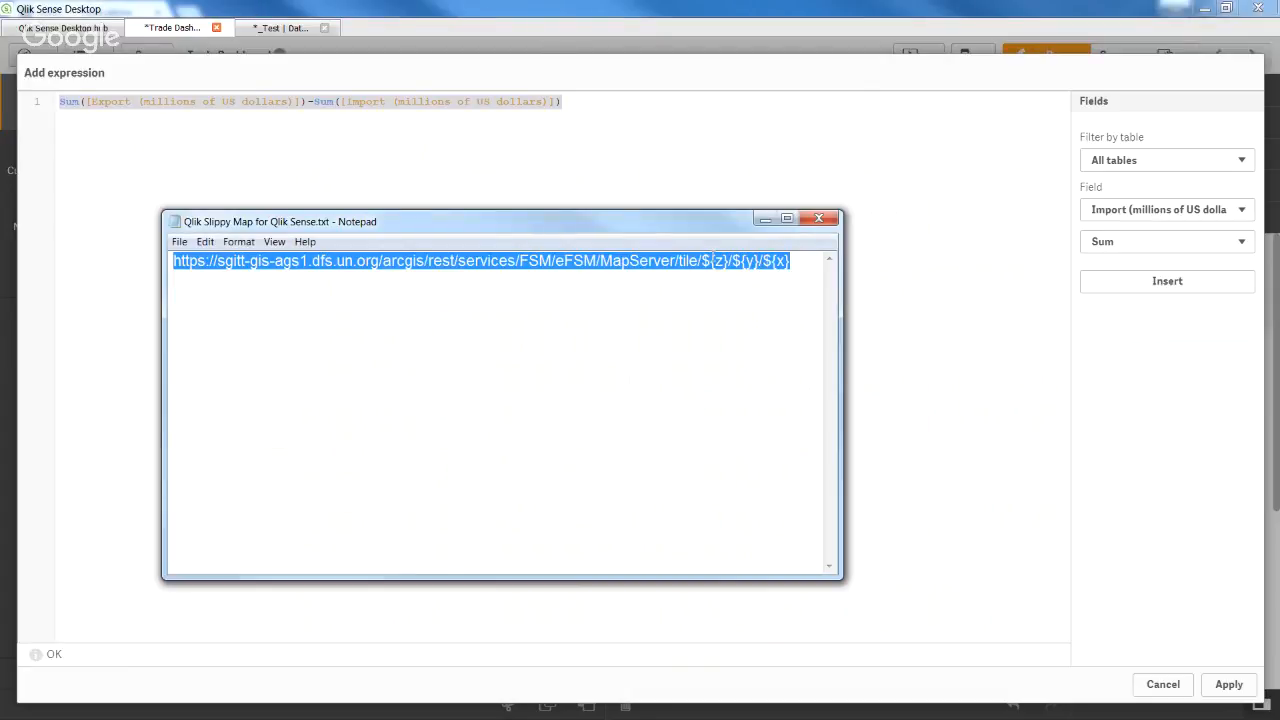
{"action": "left_click", "coordinate": [793, 264]}
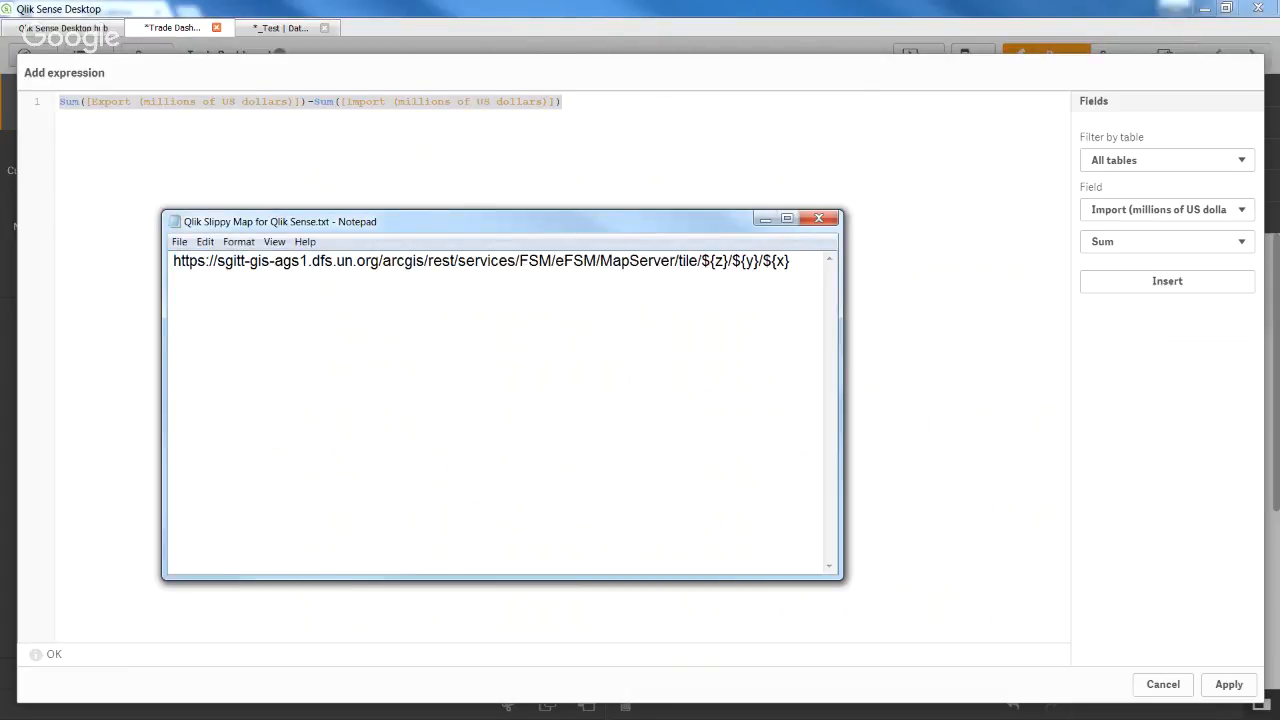
{"action": "key", "text": "ctrl+v"}
{"action": "left_click_drag", "start_coordinate": [670, 313], "coordinate": [211, 290]}
Set the note's font size to 22, widen the window, and minimize Notepad.
{"action": "left_click", "coordinate": [277, 239]}
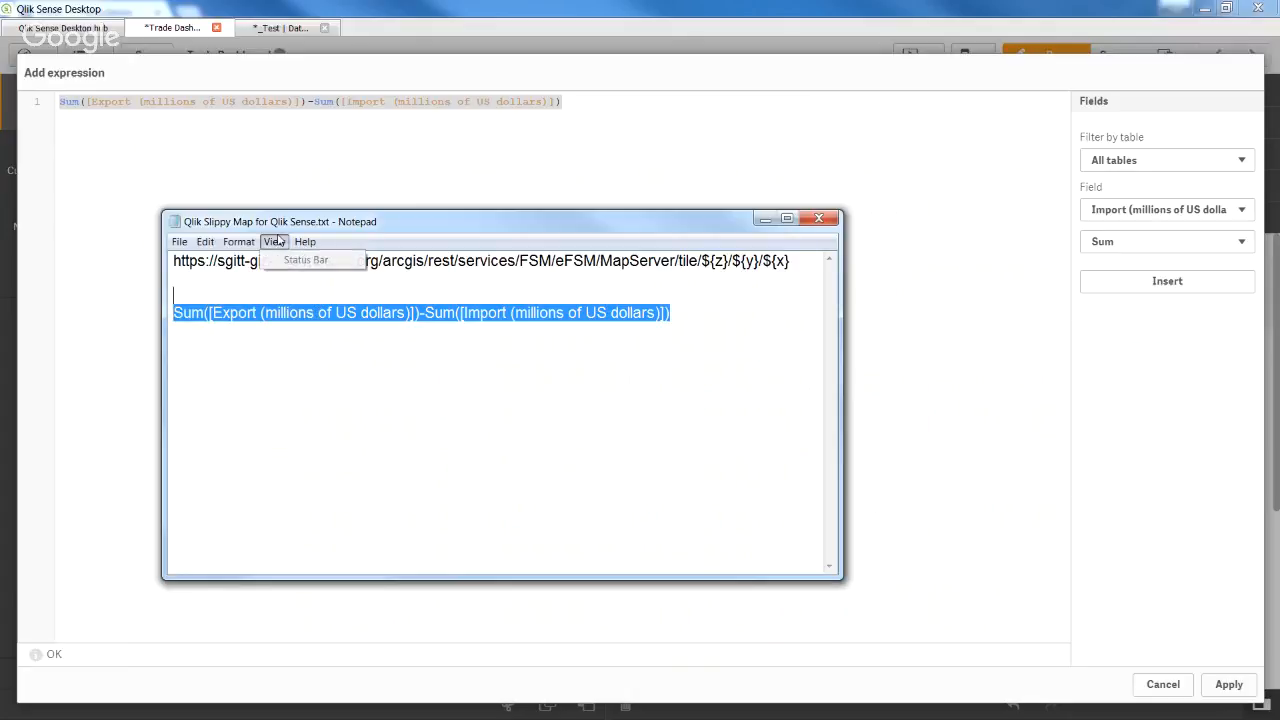
{"action": "mouse_move", "coordinate": [229, 244]}
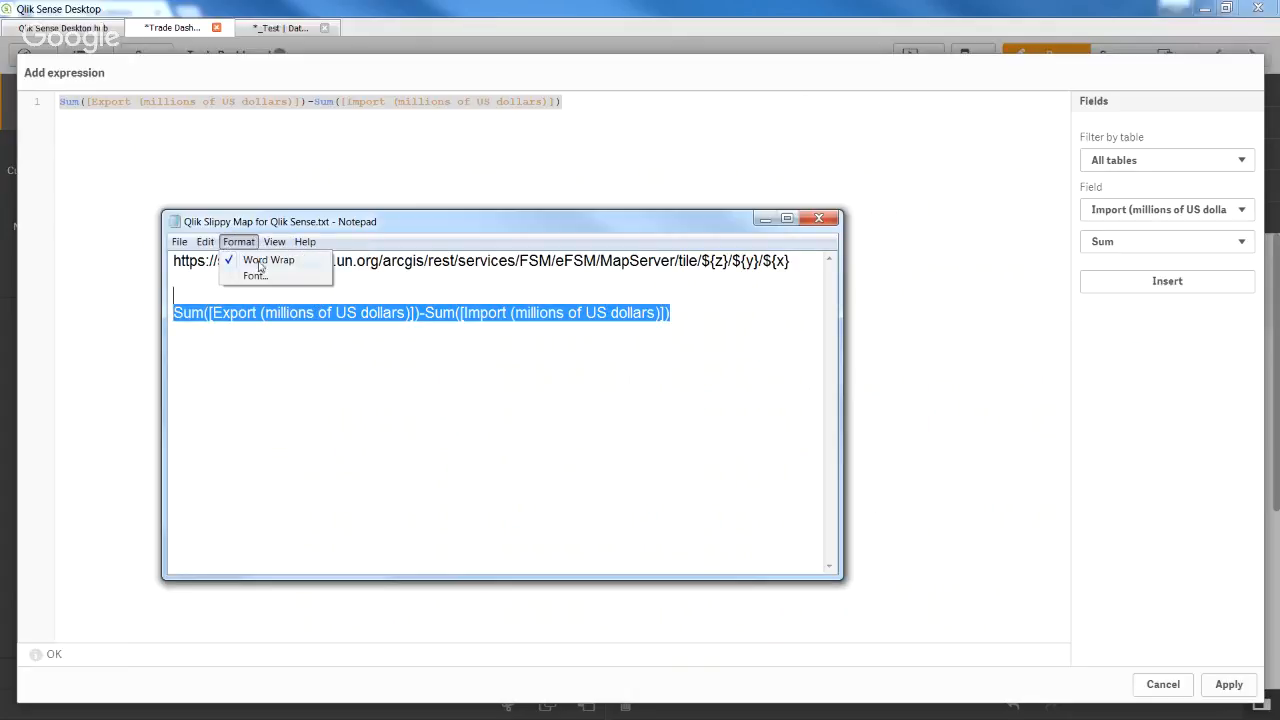
{"action": "left_click", "coordinate": [258, 275]}
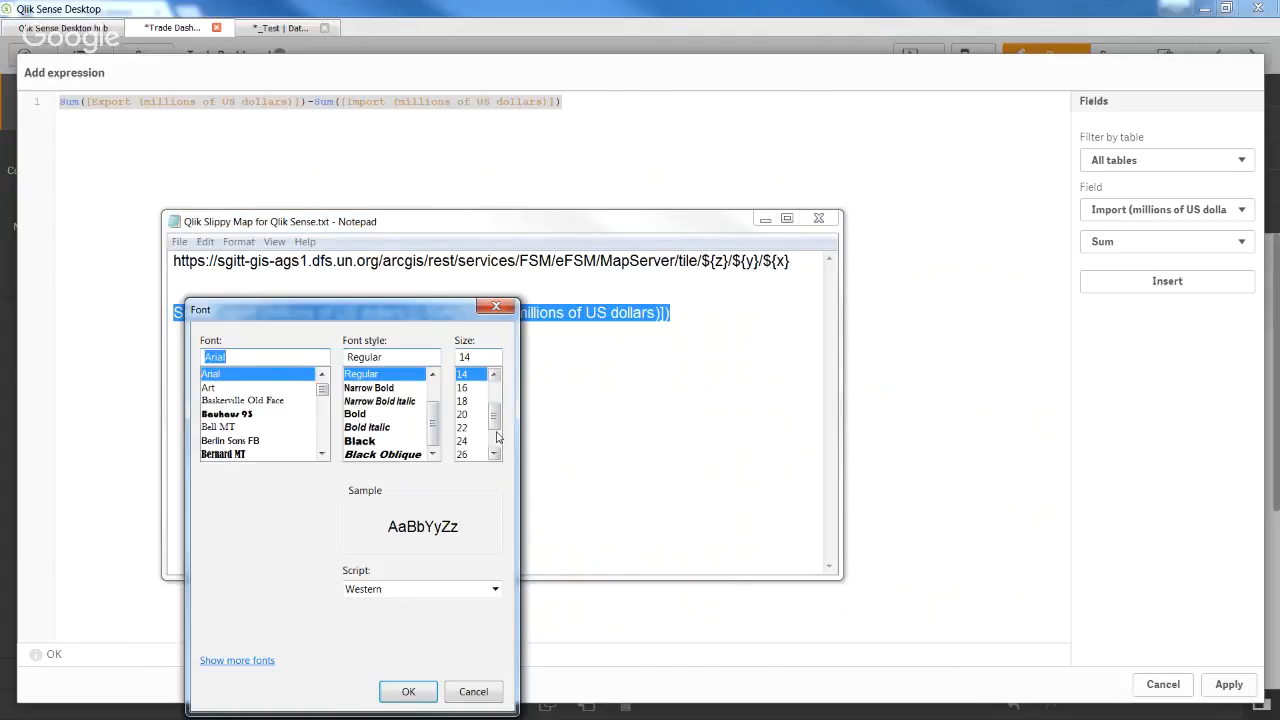
{"action": "left_click", "coordinate": [463, 427]}
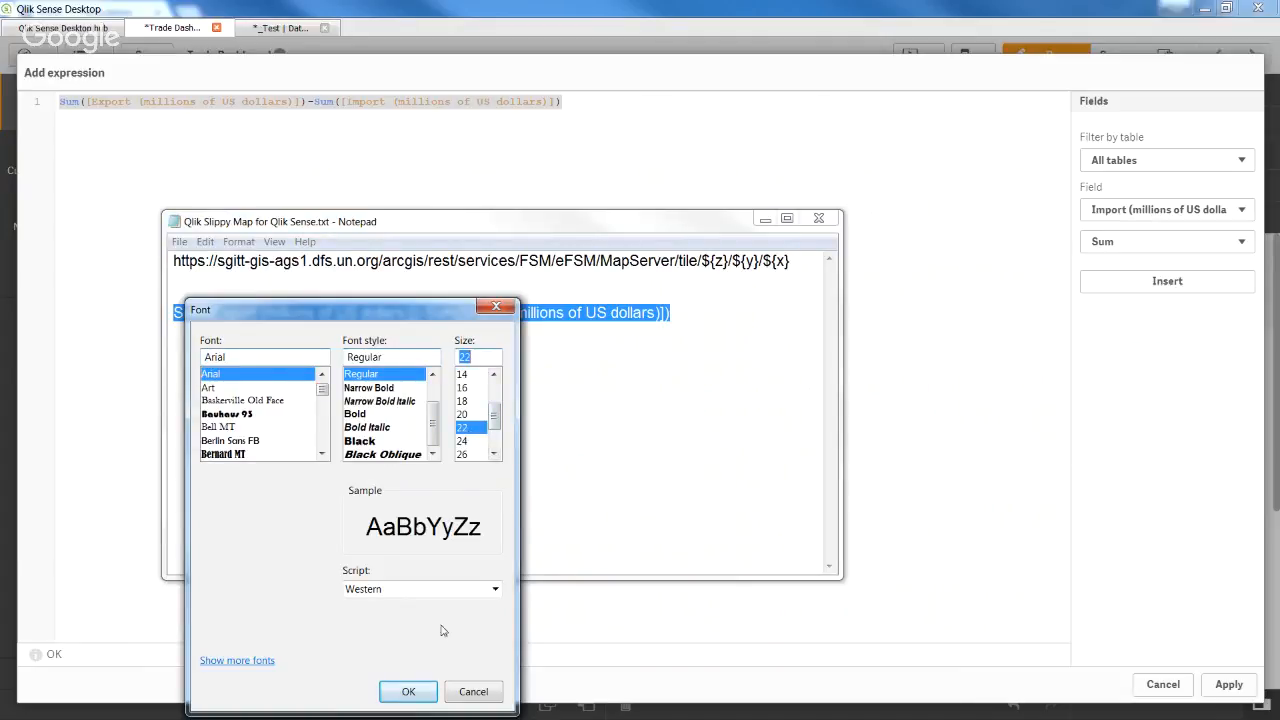
{"action": "left_click", "coordinate": [410, 691]}
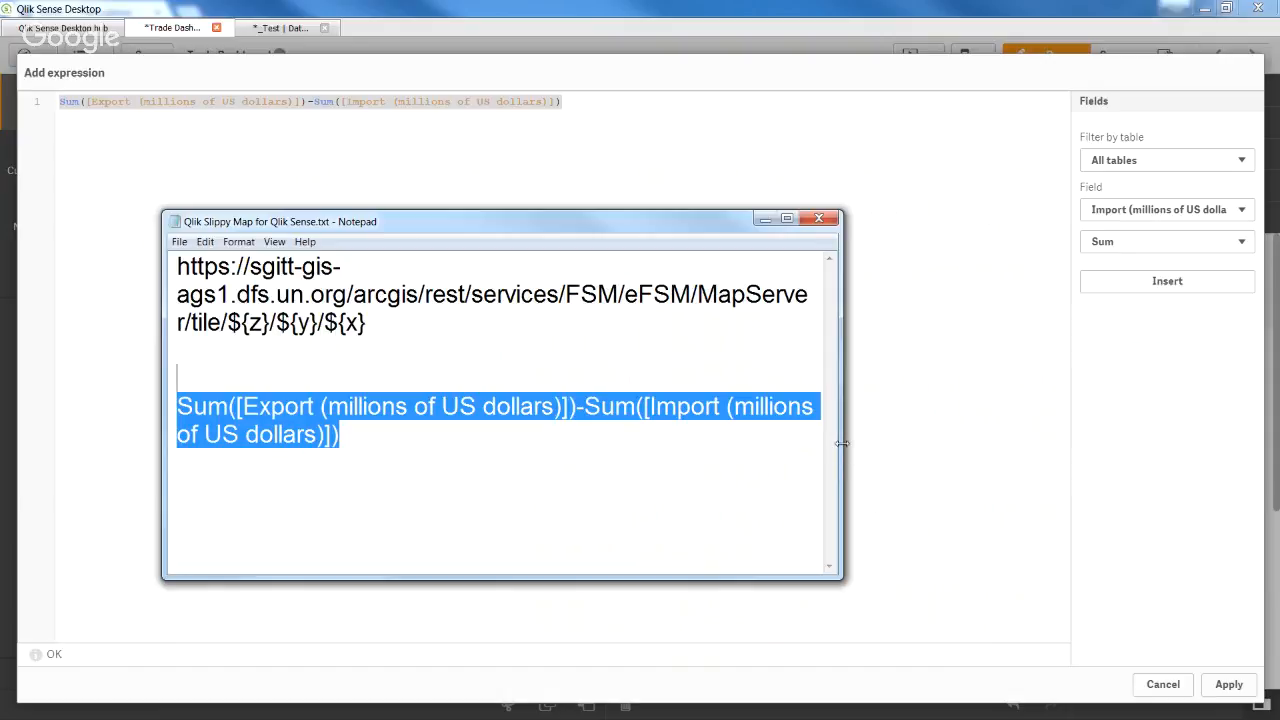
{"action": "left_click_drag", "start_coordinate": [843, 450], "coordinate": [1108, 449]}
{"action": "left_click", "coordinate": [957, 434]}
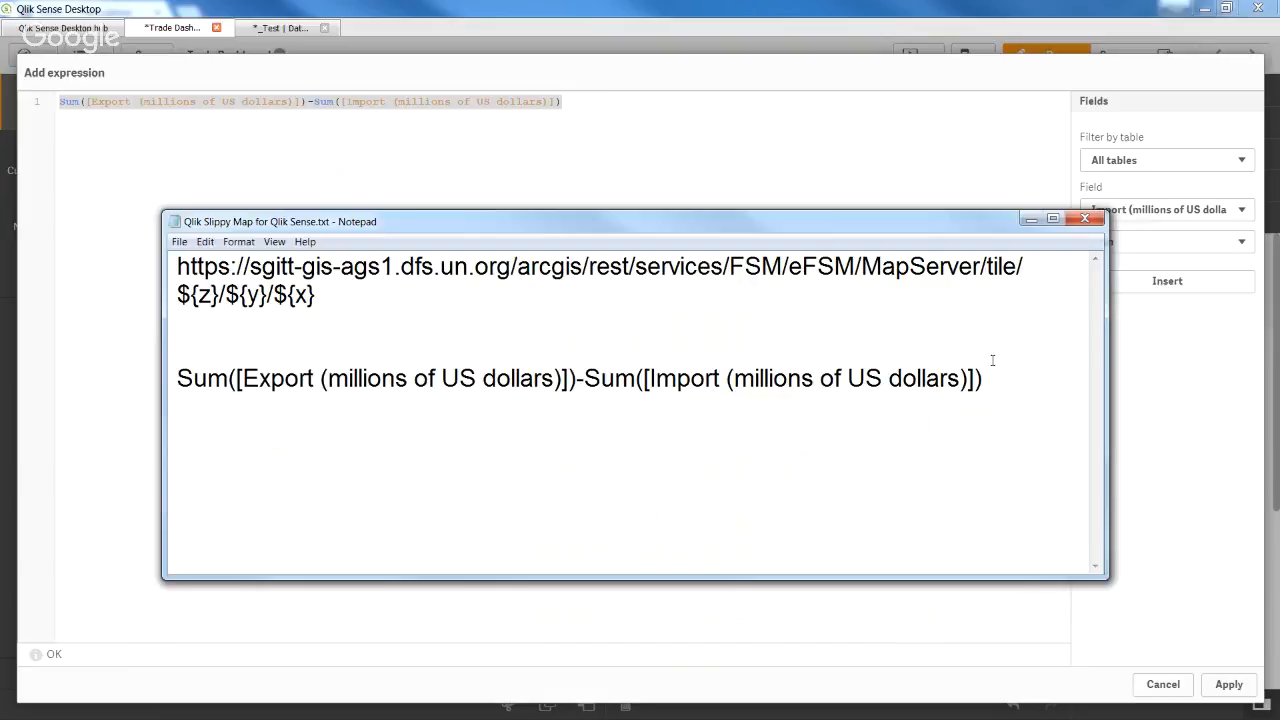
{"action": "left_click", "coordinate": [1030, 218]}
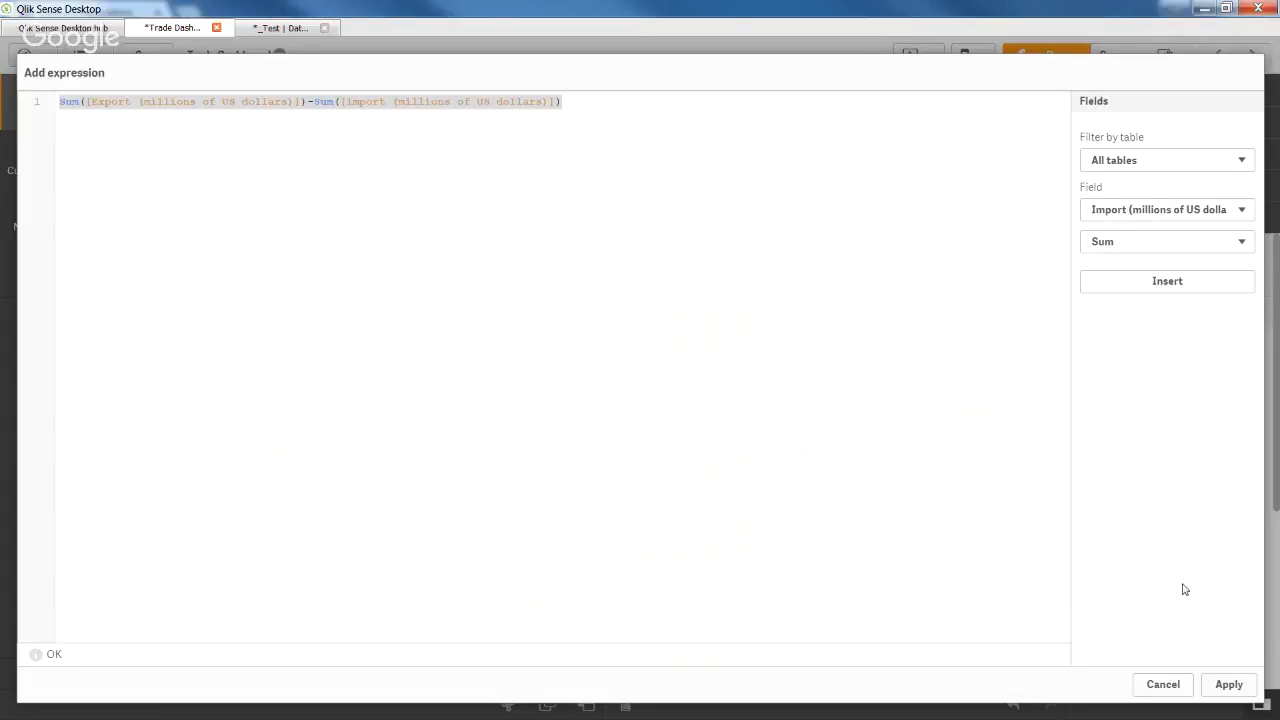
Apply the balance colour expression to the map, keeping Colors set to By measure.
{"action": "left_click", "coordinate": [1229, 685]}
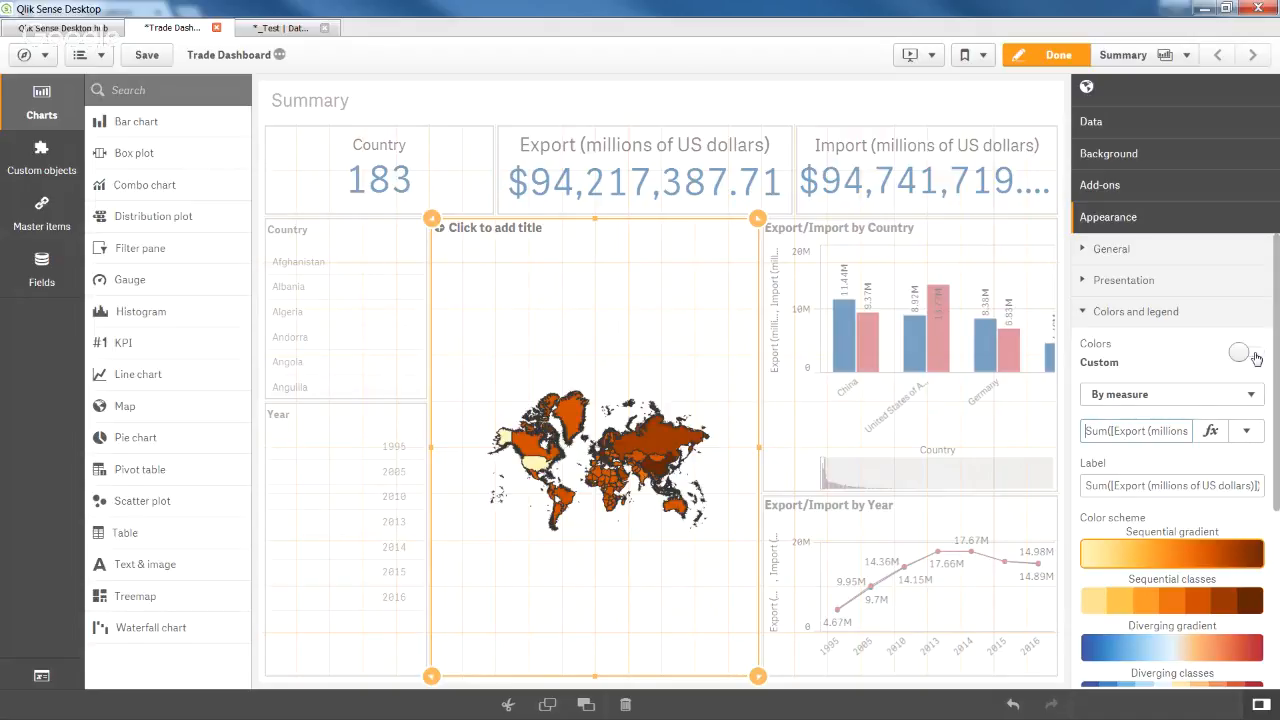
{"action": "left_click", "coordinate": [1232, 398]}
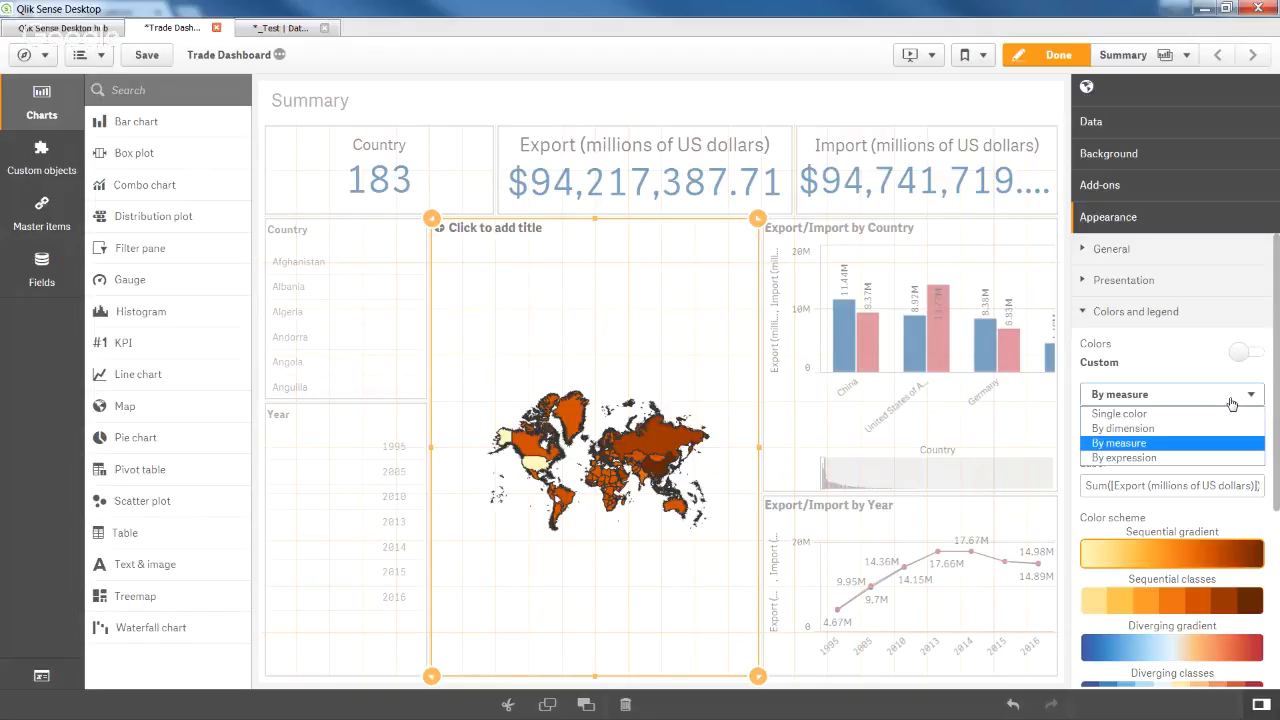
{"action": "left_click", "coordinate": [1207, 444]}
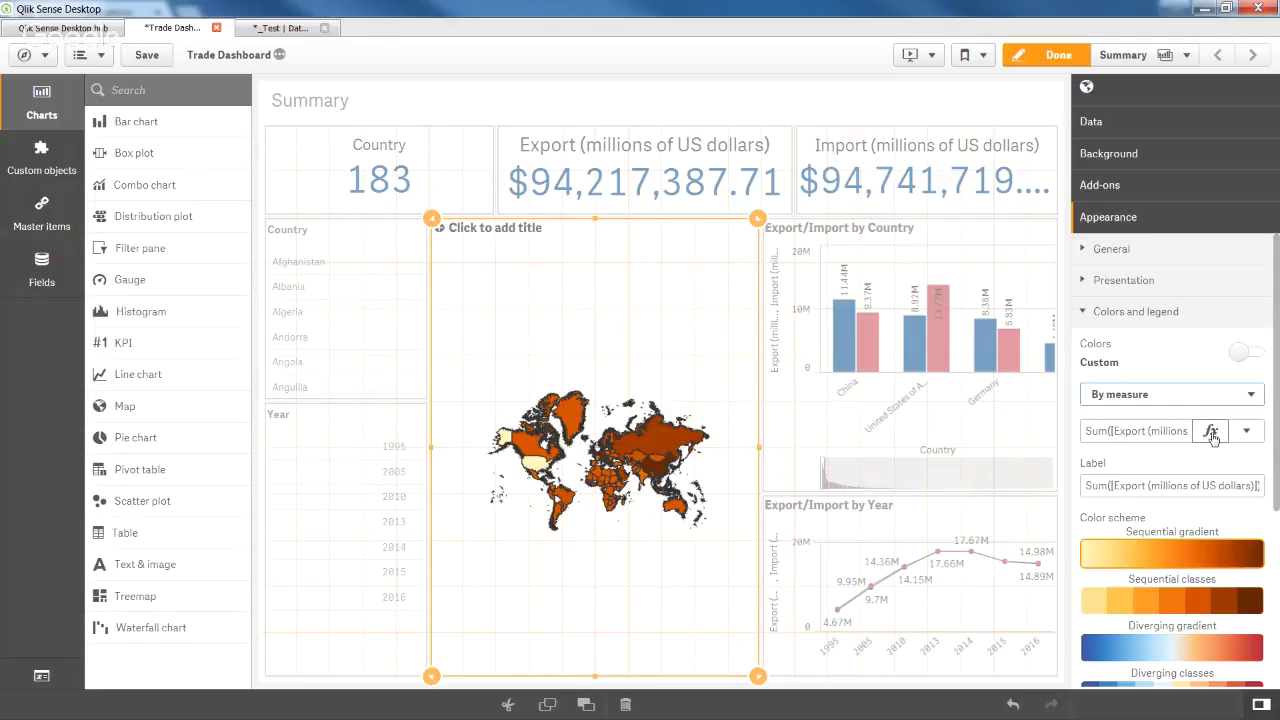
Clear the colour expression and insert Sum of the Export field.
{"action": "left_click", "coordinate": [1212, 432]}
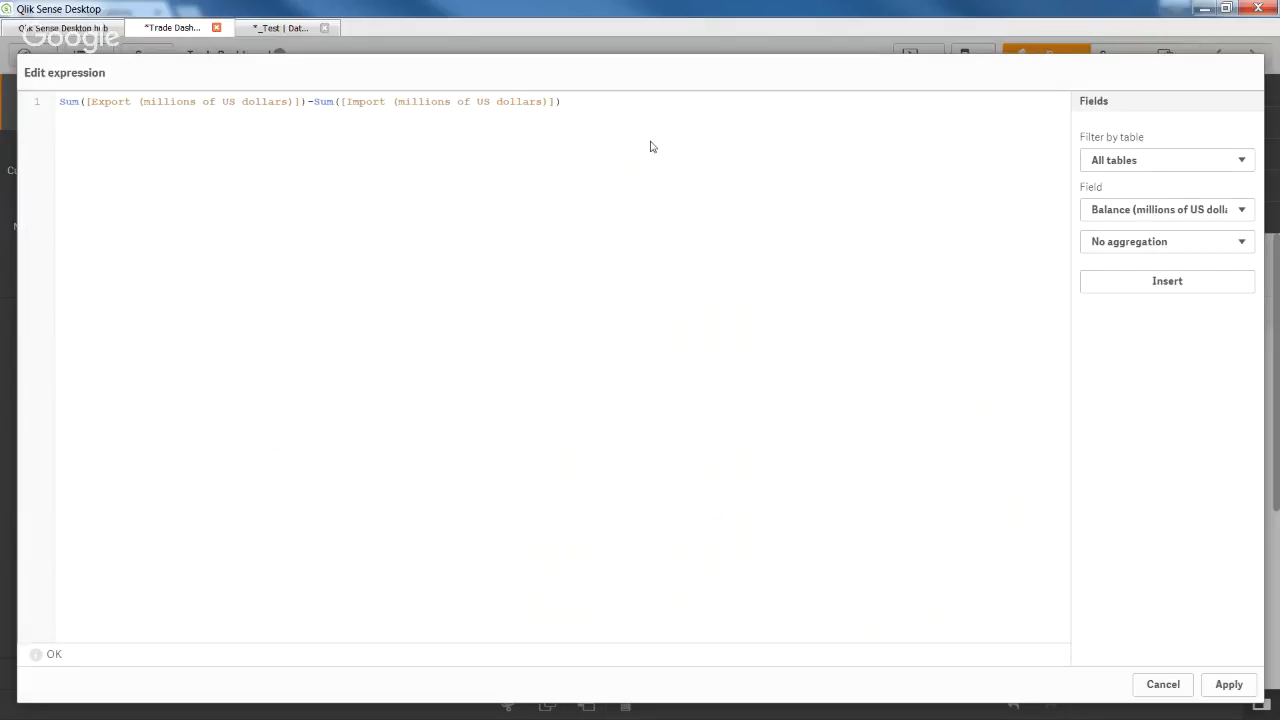
{"action": "left_click_drag", "start_coordinate": [586, 106], "coordinate": [163, 63]}
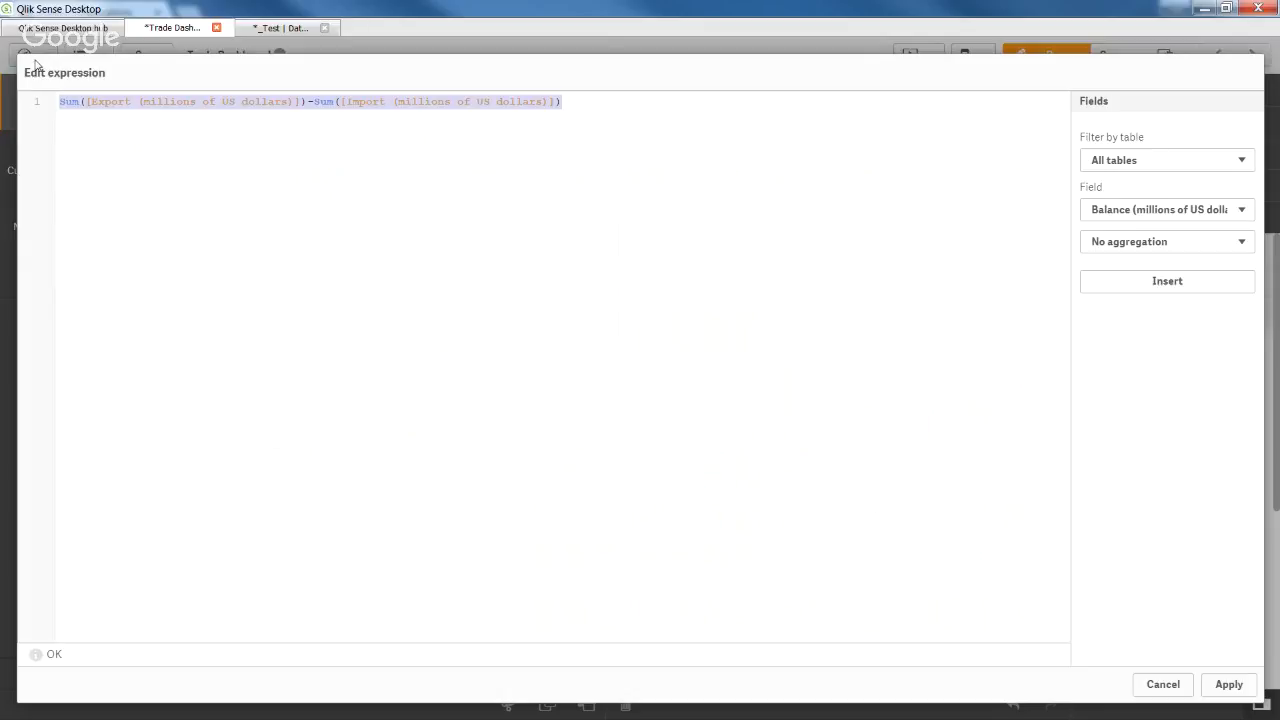
{"action": "key", "text": "BackSpace"}
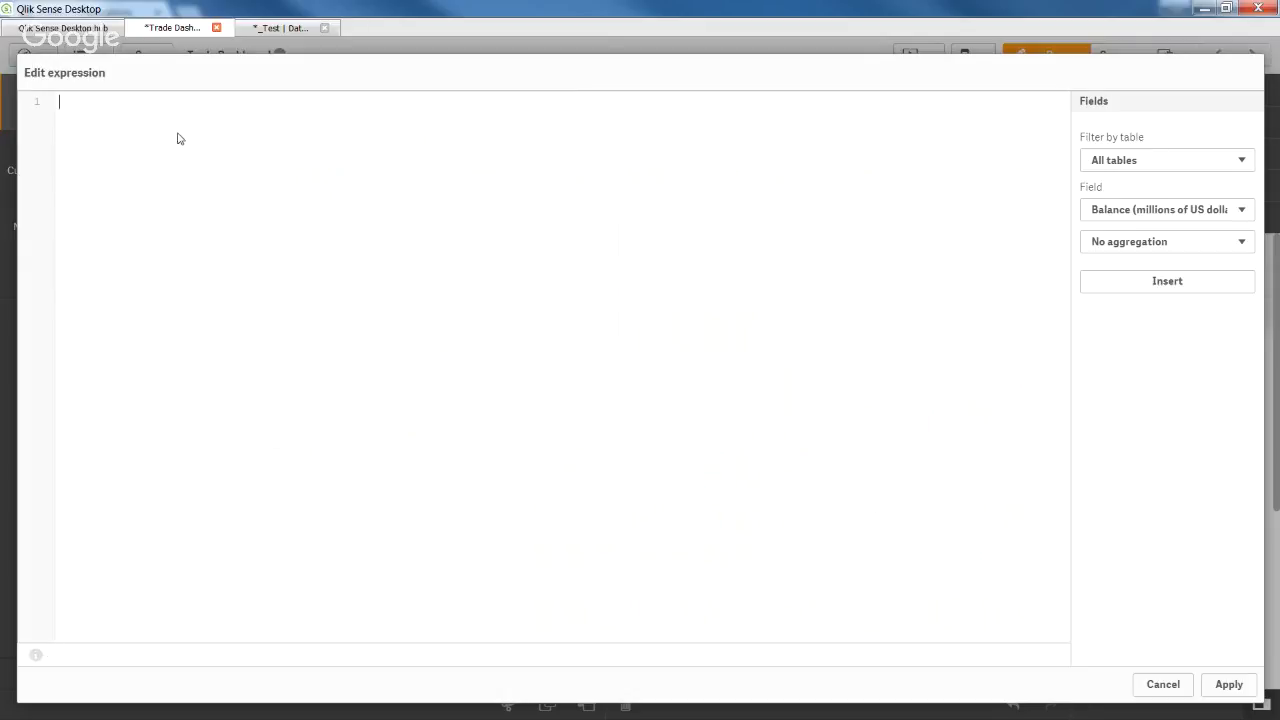
{"action": "left_click", "coordinate": [1190, 213]}
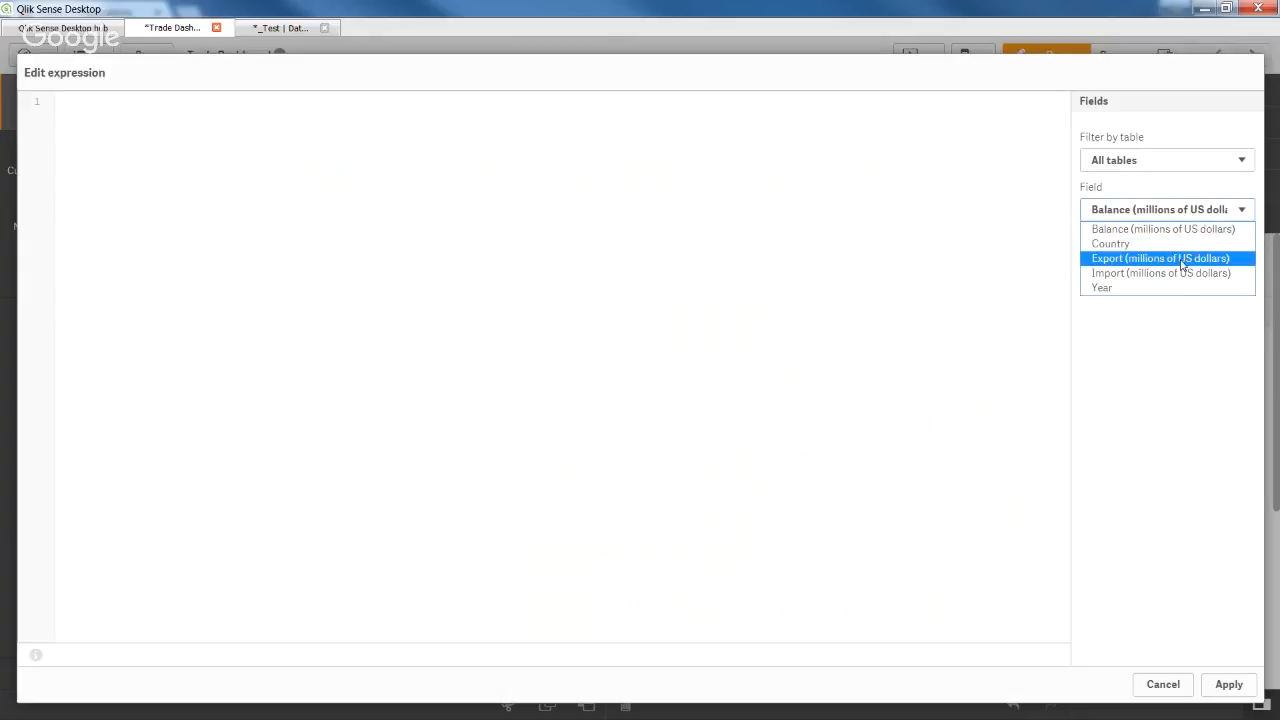
{"action": "left_click", "coordinate": [1183, 262]}
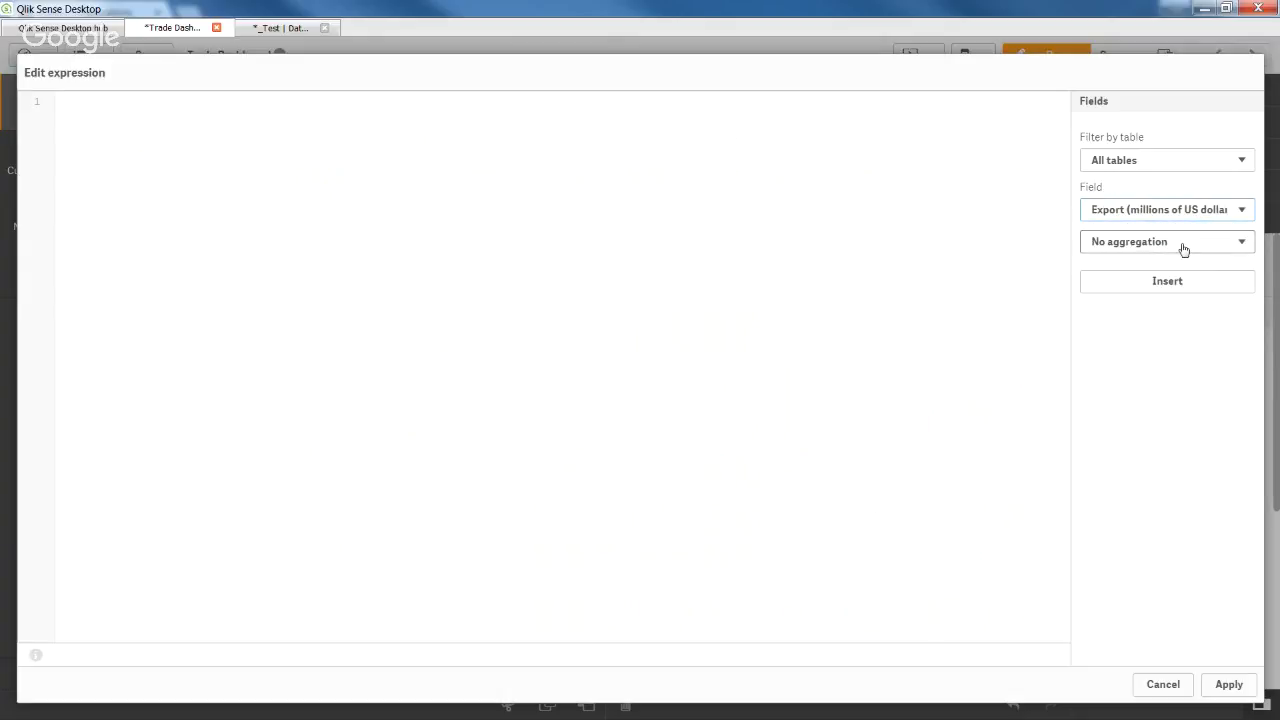
{"action": "left_click", "coordinate": [1184, 249]}
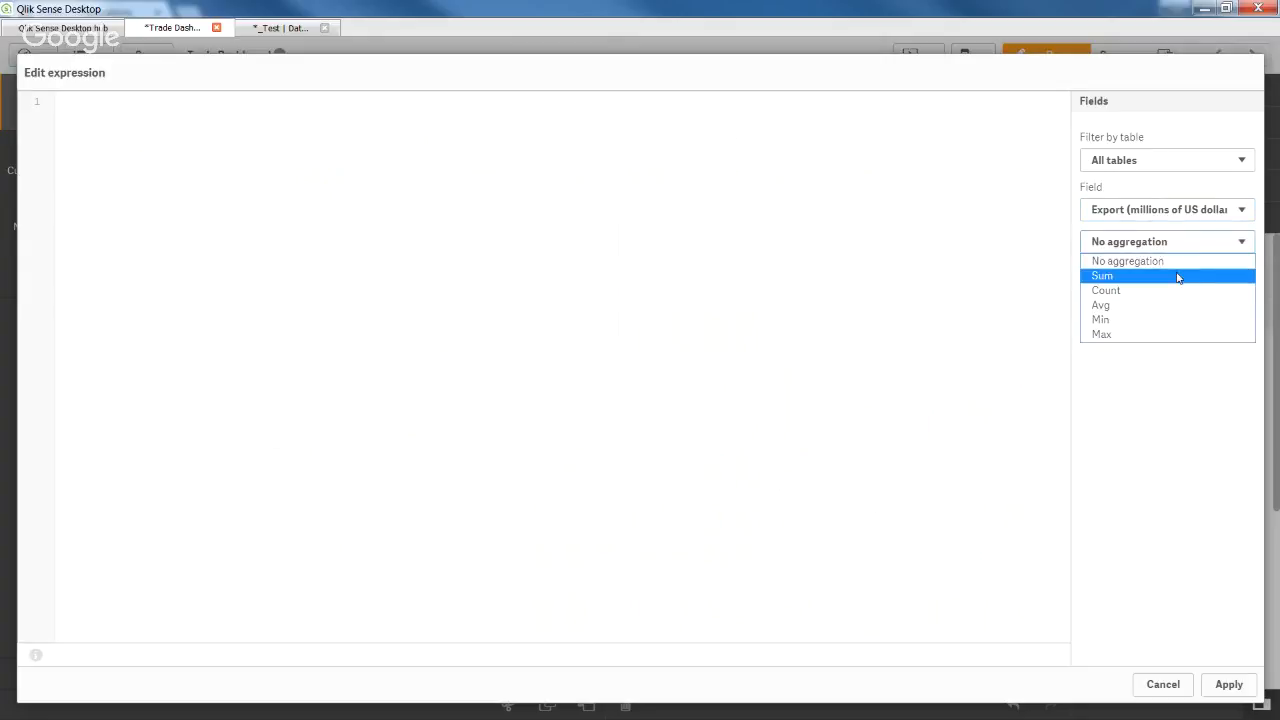
{"action": "left_click", "coordinate": [1178, 275]}
{"action": "left_click", "coordinate": [1178, 283]}
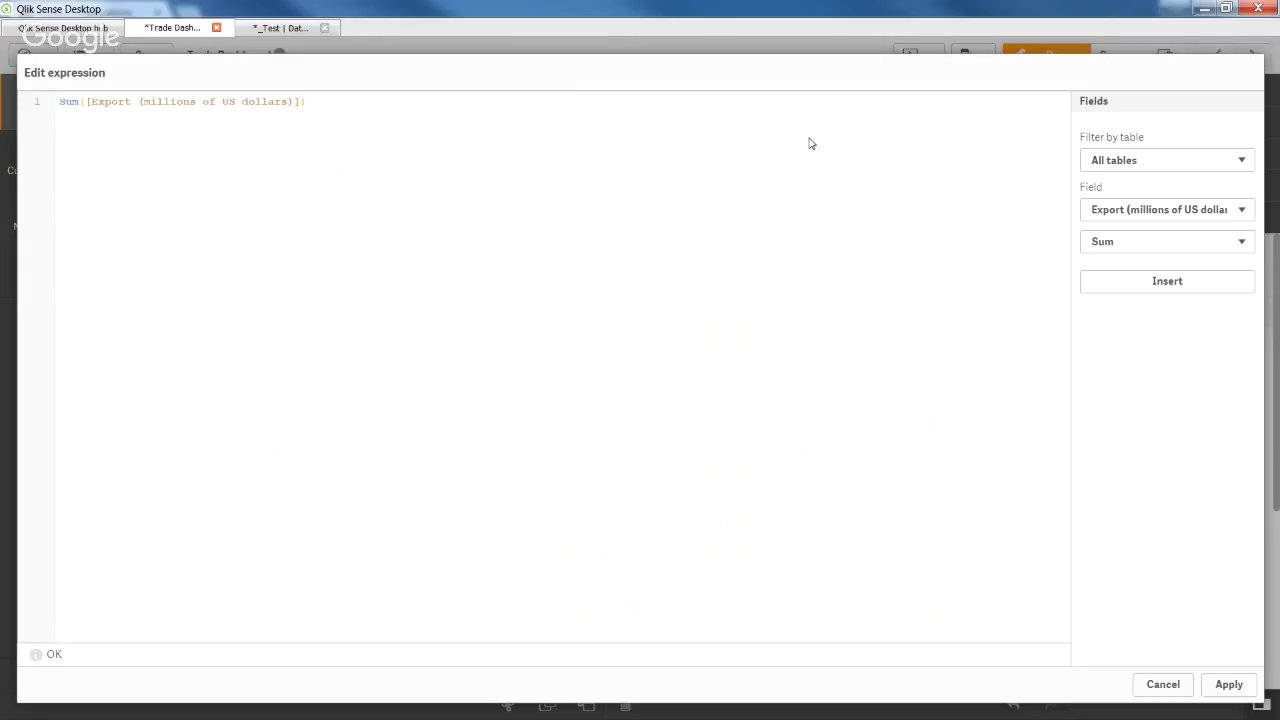
Append minus Sum of the Import field and apply the rebuilt expression.
{"action": "type", "text": "-"}
{"action": "left_click", "coordinate": [1158, 212]}
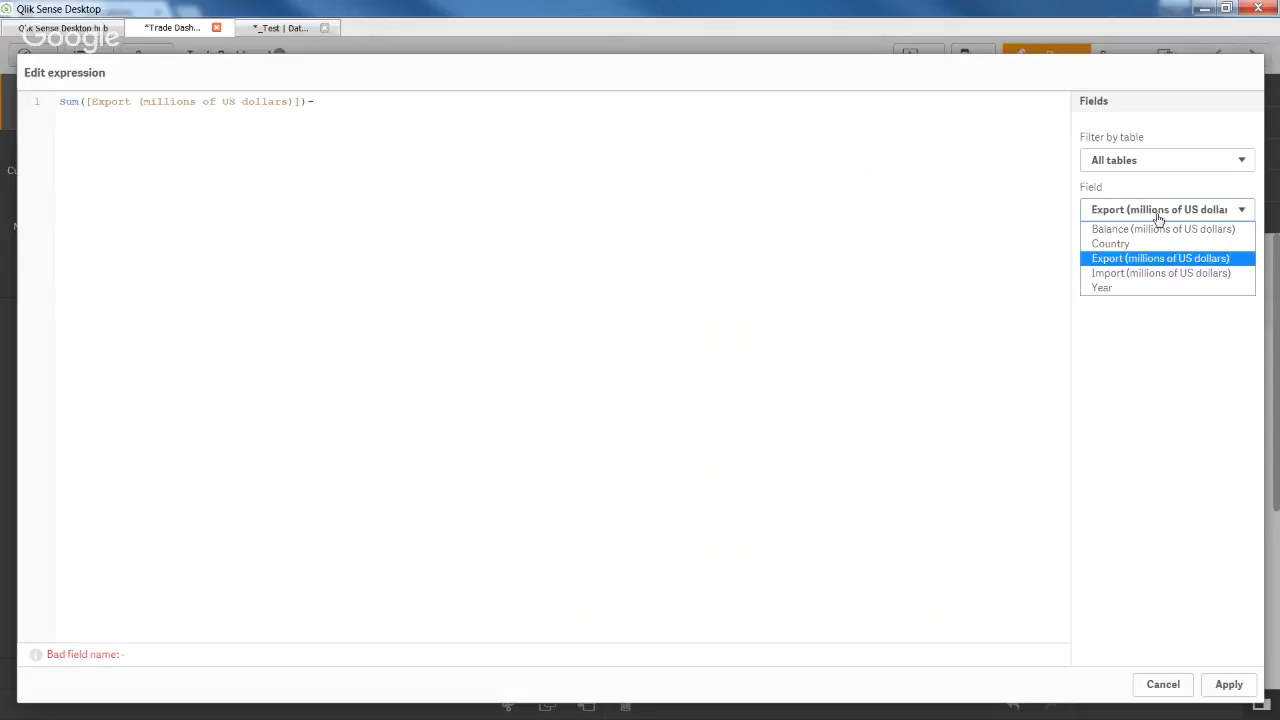
{"action": "left_click", "coordinate": [1155, 274]}
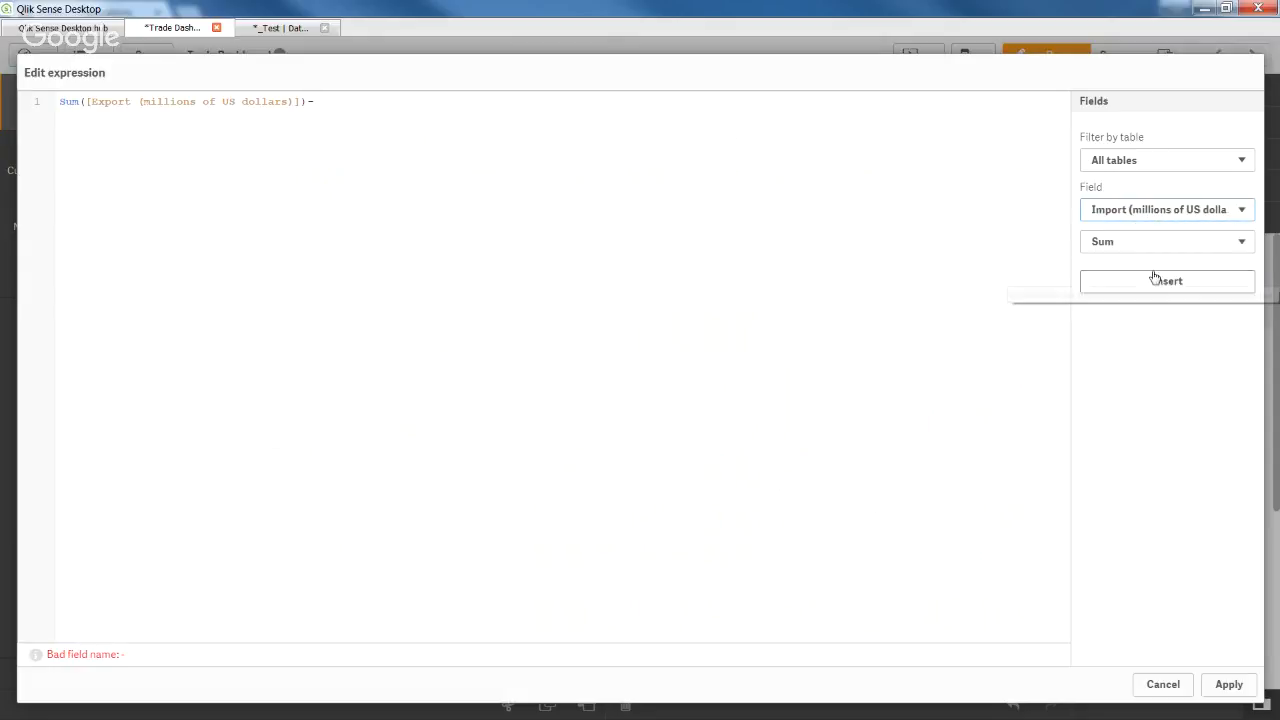
{"action": "left_click", "coordinate": [1218, 290]}
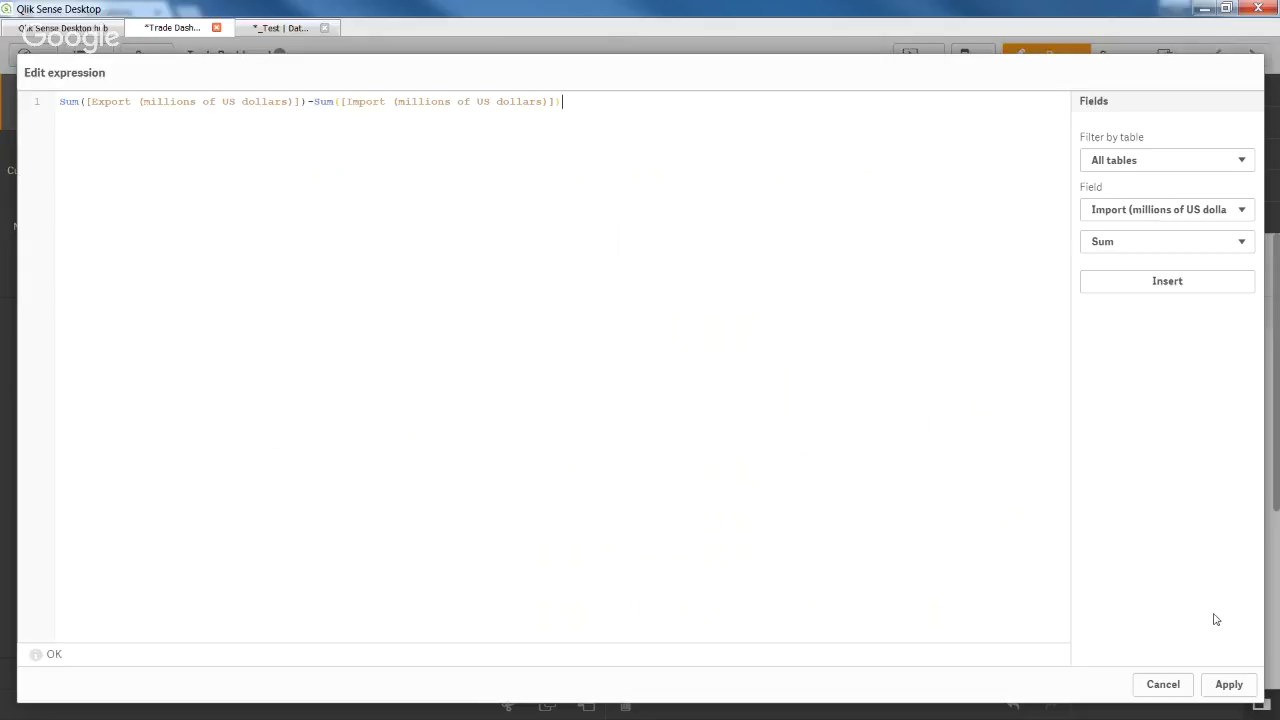
{"action": "left_click", "coordinate": [1234, 686]}
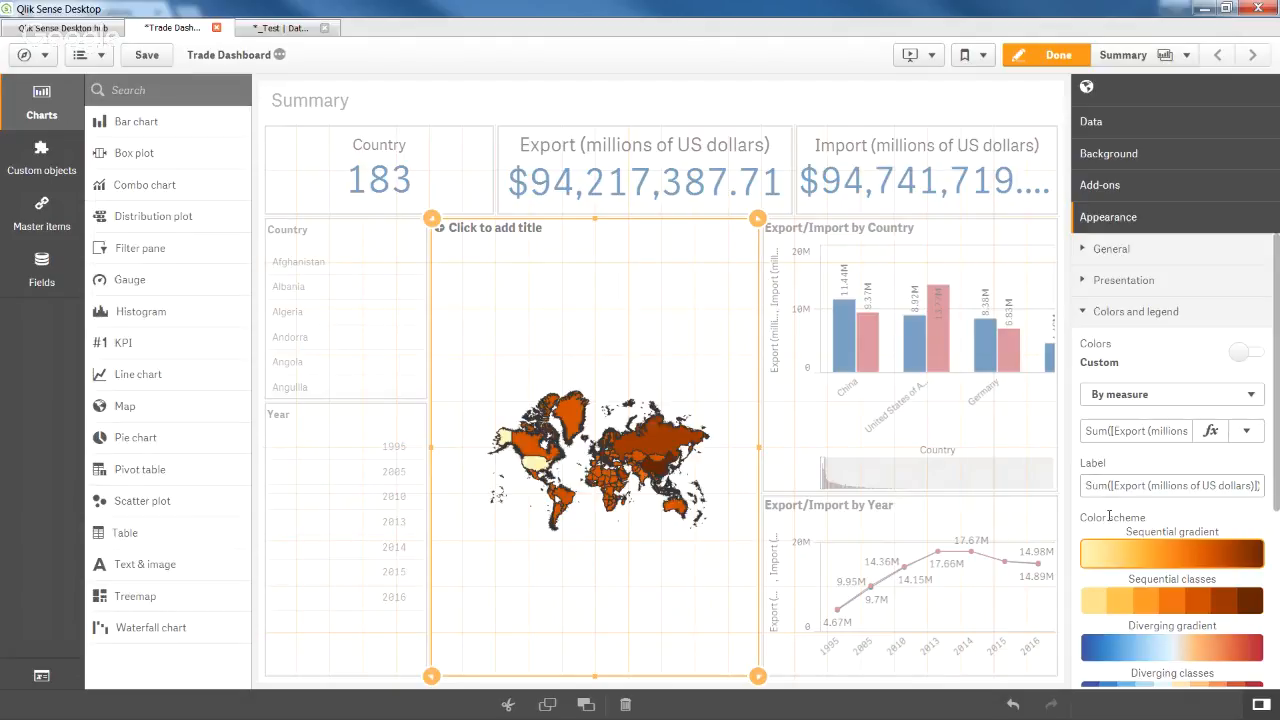
Switch the map colour scheme to Diverging gradient after briefly trying Diverging classes.
{"action": "left_click", "coordinate": [1146, 652]}
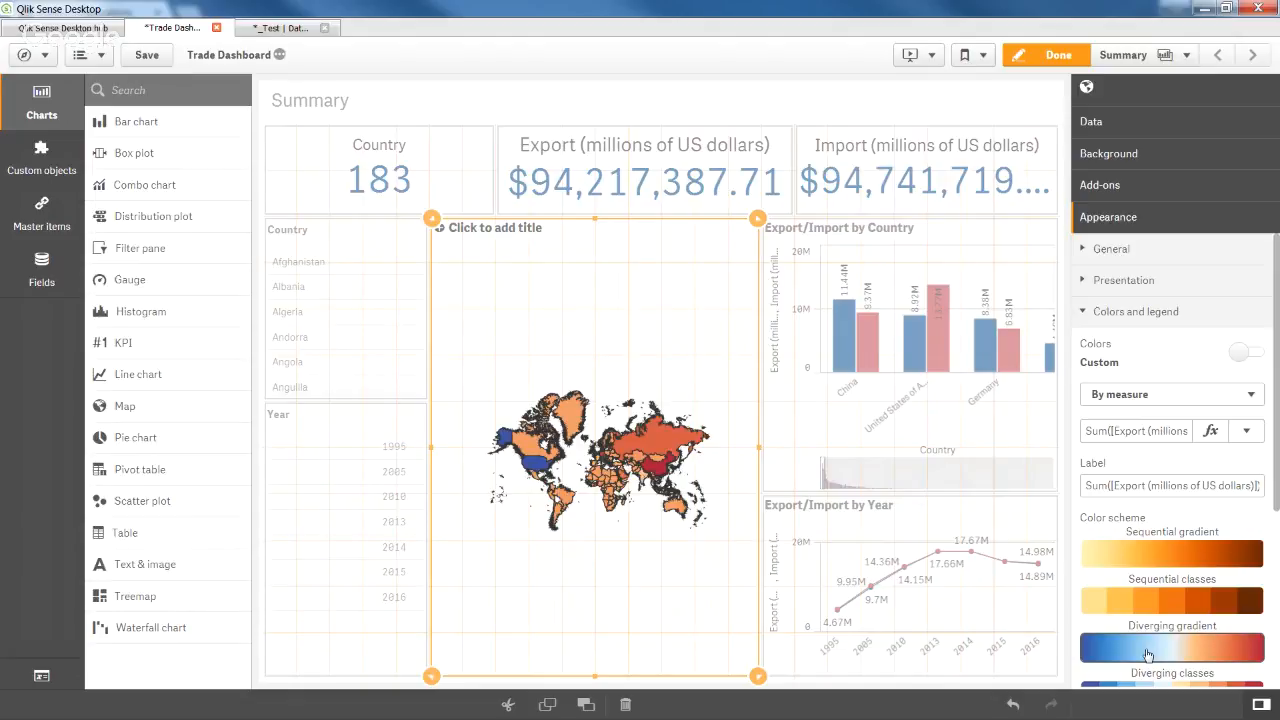
{"action": "scroll", "coordinate": [1152, 655], "scroll_direction": "down", "scroll_amount": 1}
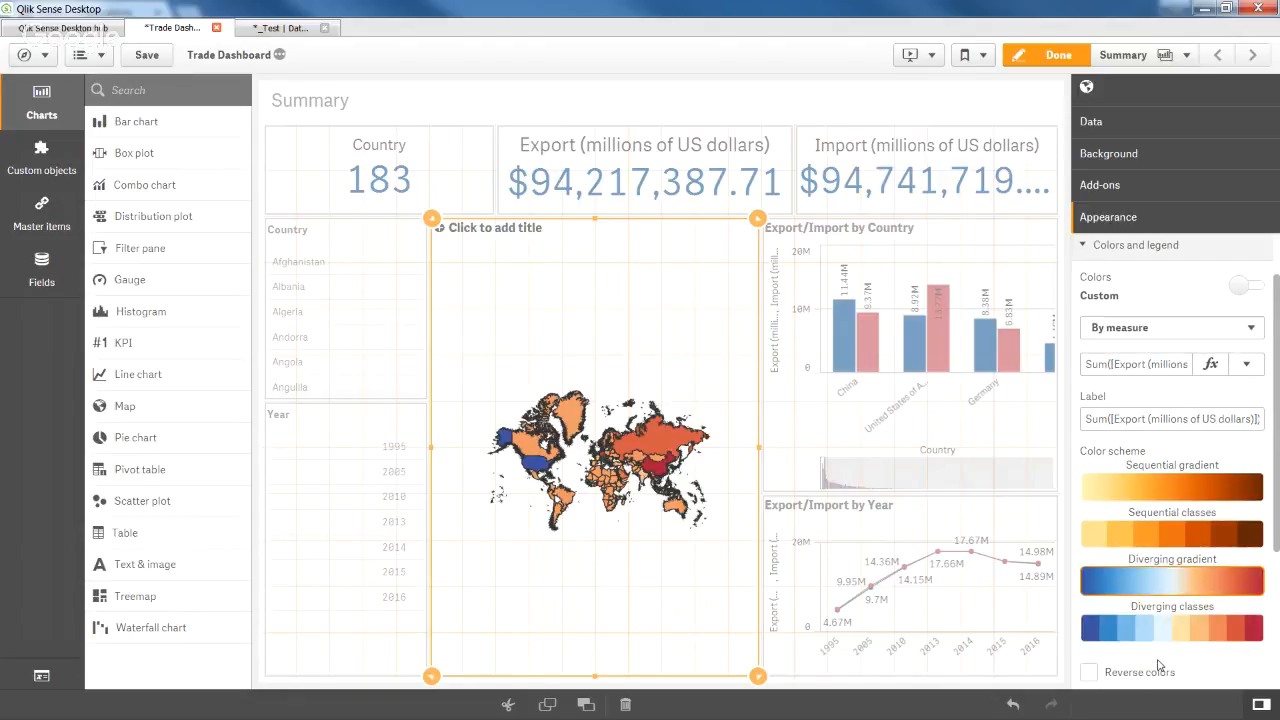
{"action": "left_click", "coordinate": [1161, 641]}
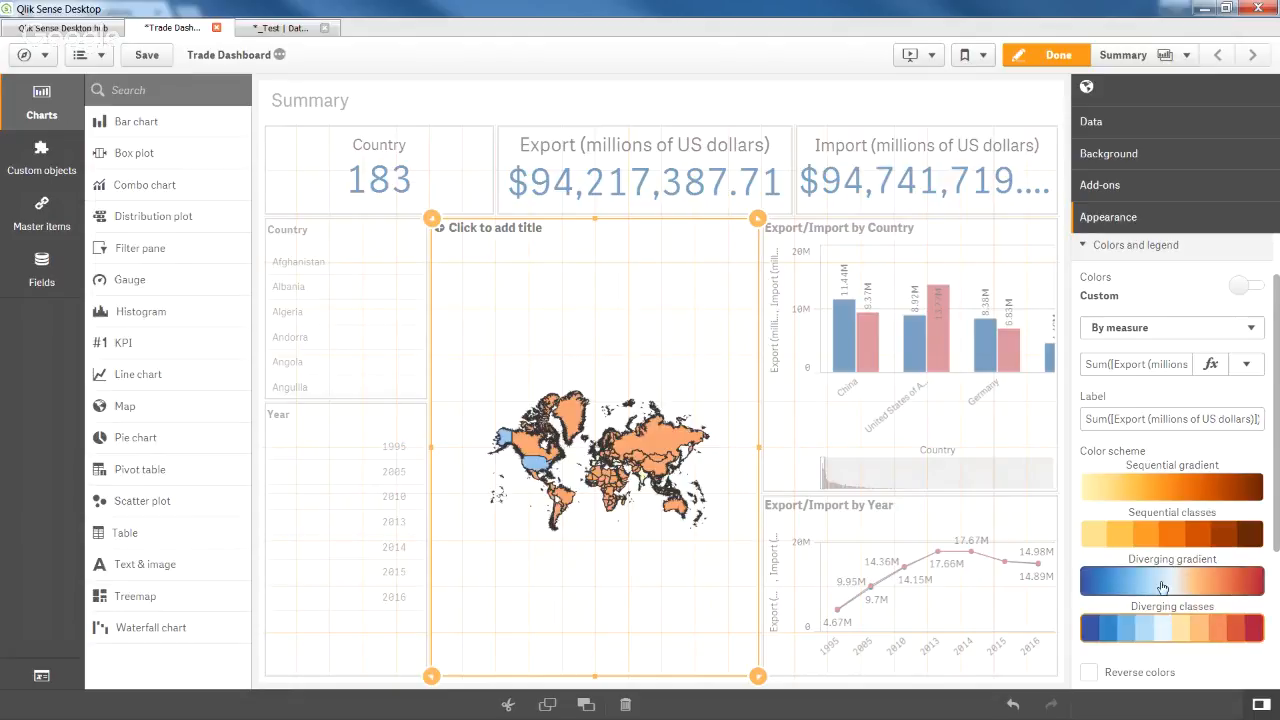
{"action": "left_click", "coordinate": [1163, 586]}
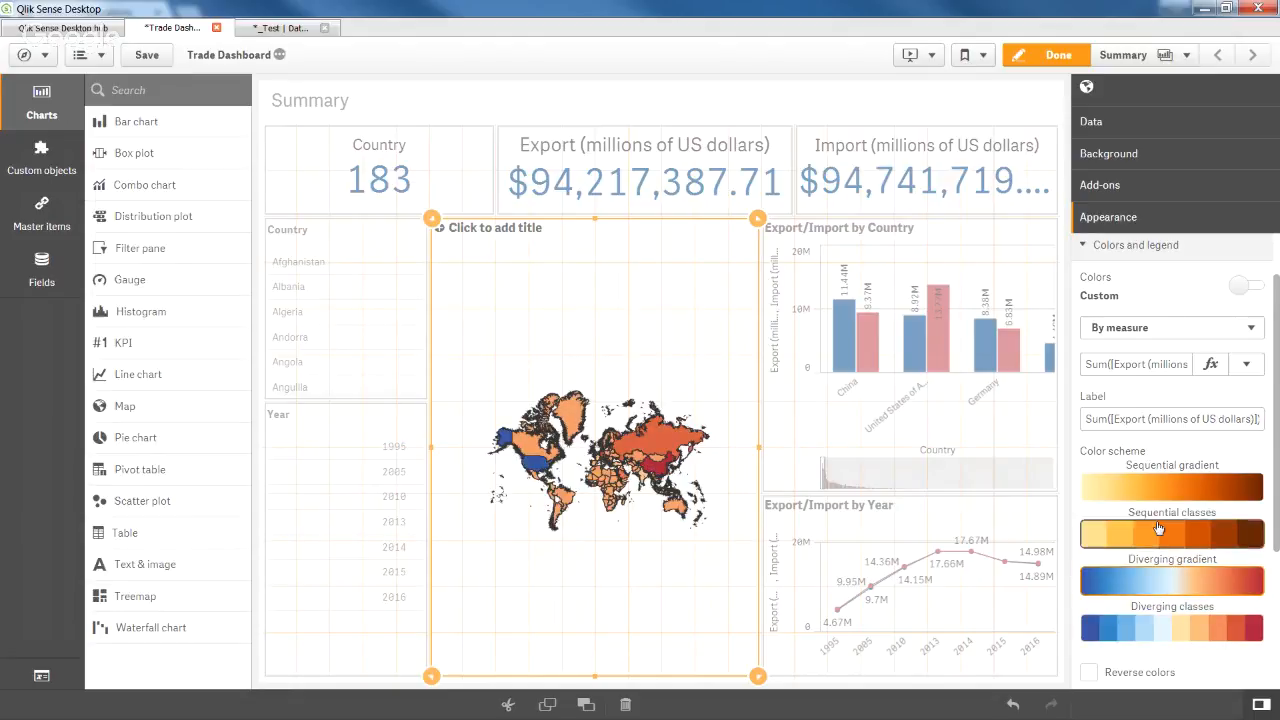
{"action": "left_click", "coordinate": [1100, 420]}
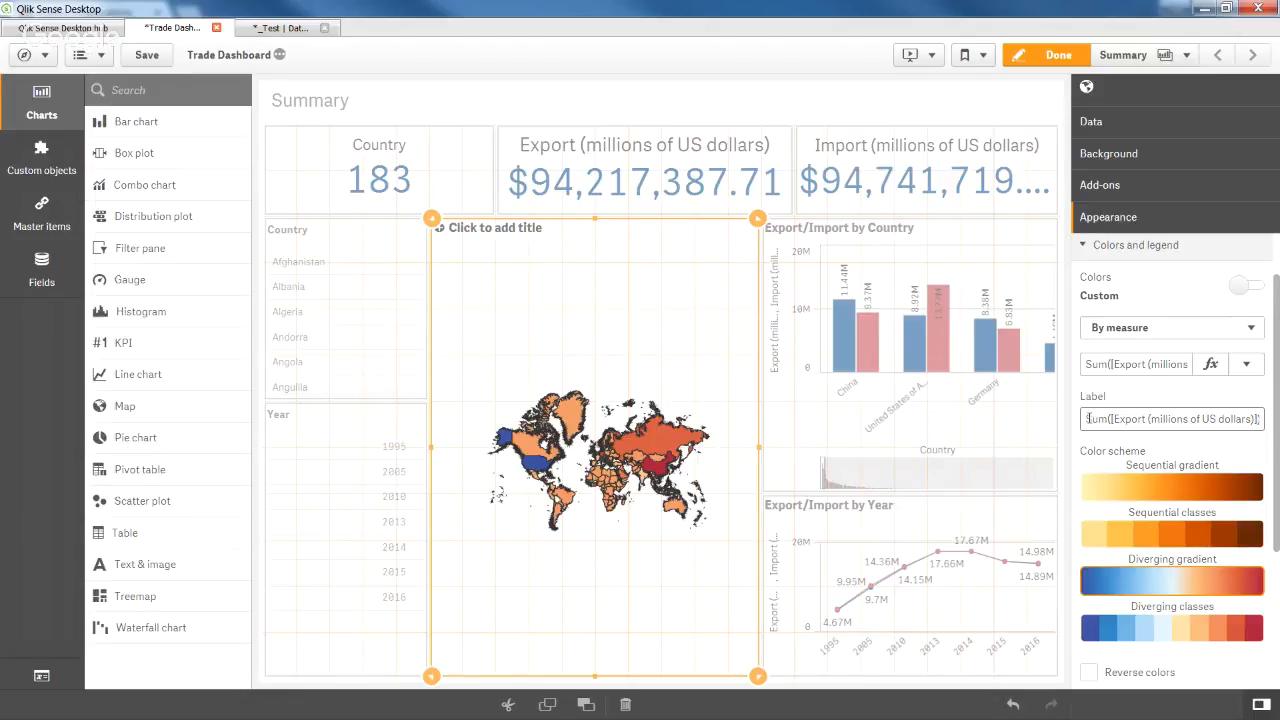
Replace the colour legend label text with 'Balance'.
{"action": "left_click_drag", "start_coordinate": [1088, 419], "coordinate": [1134, 420]}
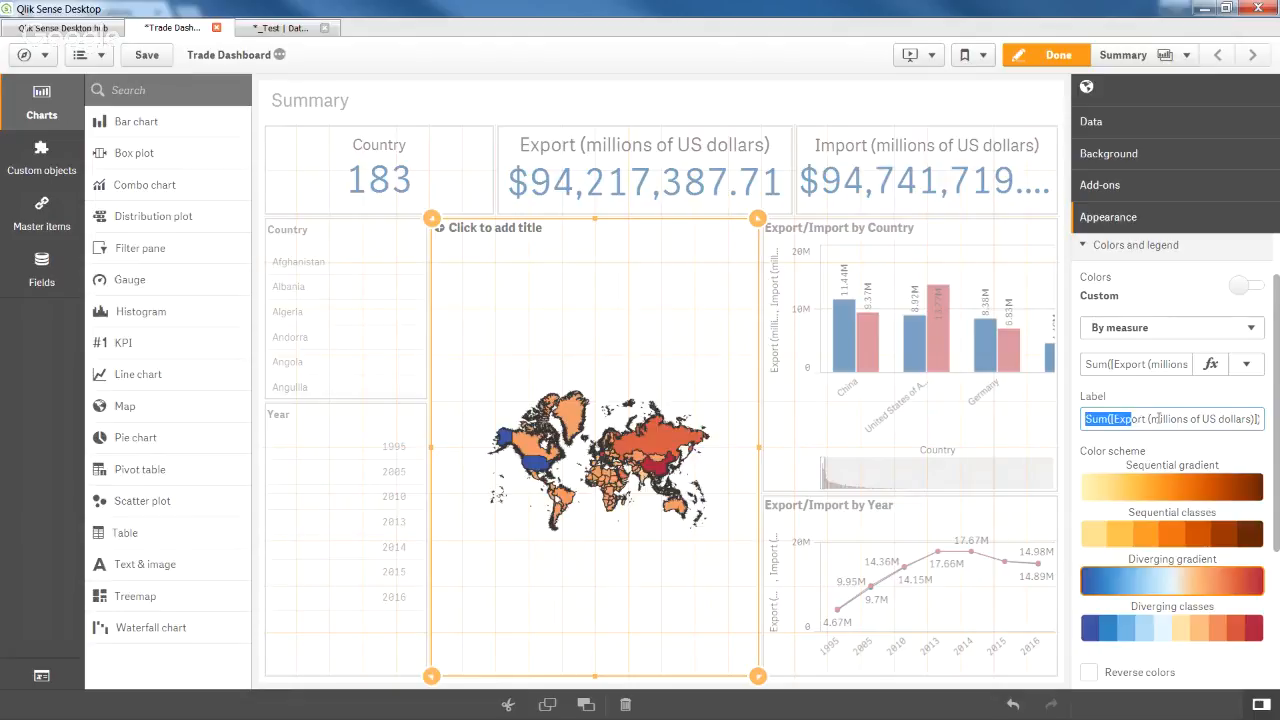
{"action": "left_click", "coordinate": [1147, 419]}
{"action": "left_click_drag", "start_coordinate": [1085, 418], "coordinate": [1277, 427]}
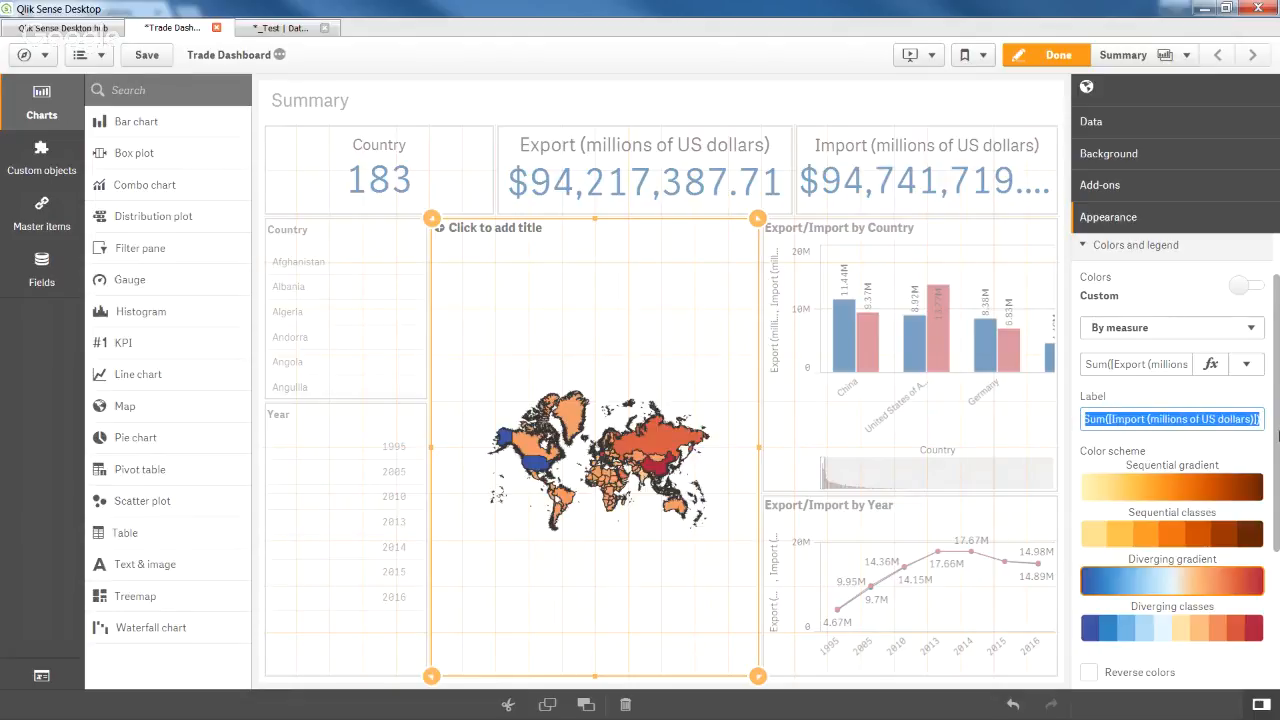
{"action": "key", "text": "BackSpace"}
{"action": "type", "text": "balanc"}
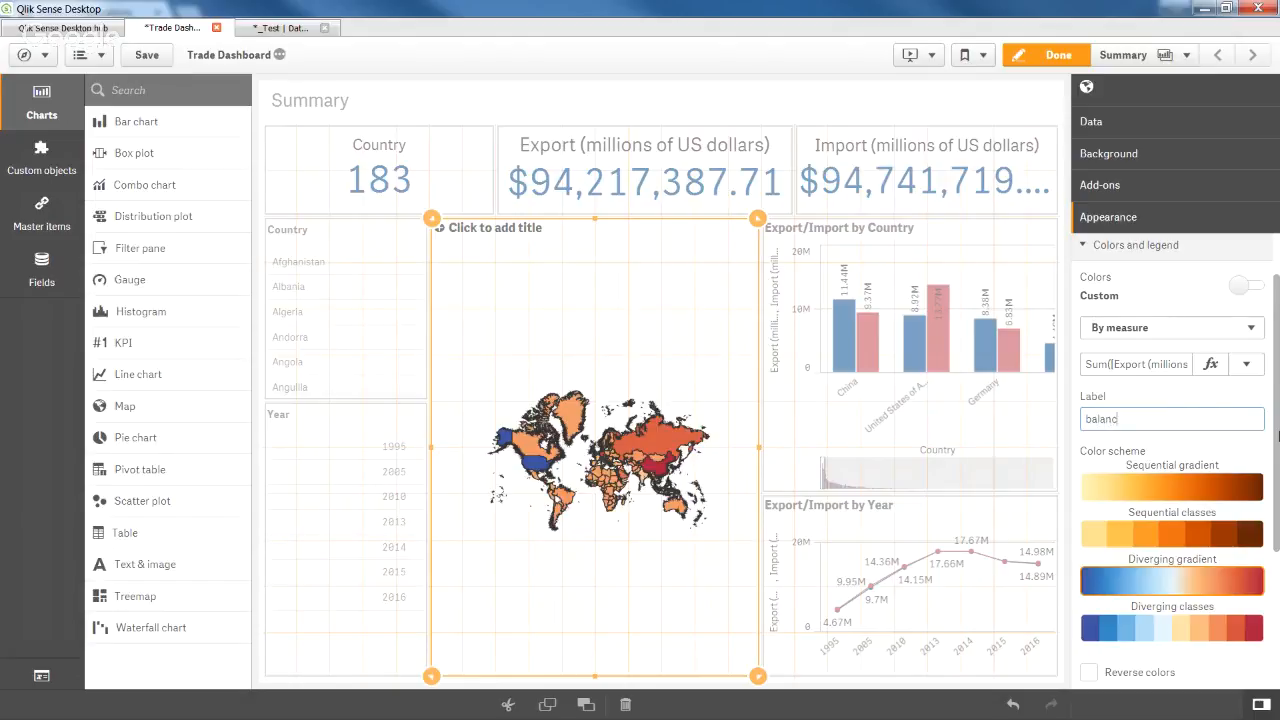
{"action": "type", "text": "e"}
{"action": "left_click", "coordinate": [1091, 421]}
{"action": "key", "text": "BackSpace"}
{"action": "type", "text": "B"}
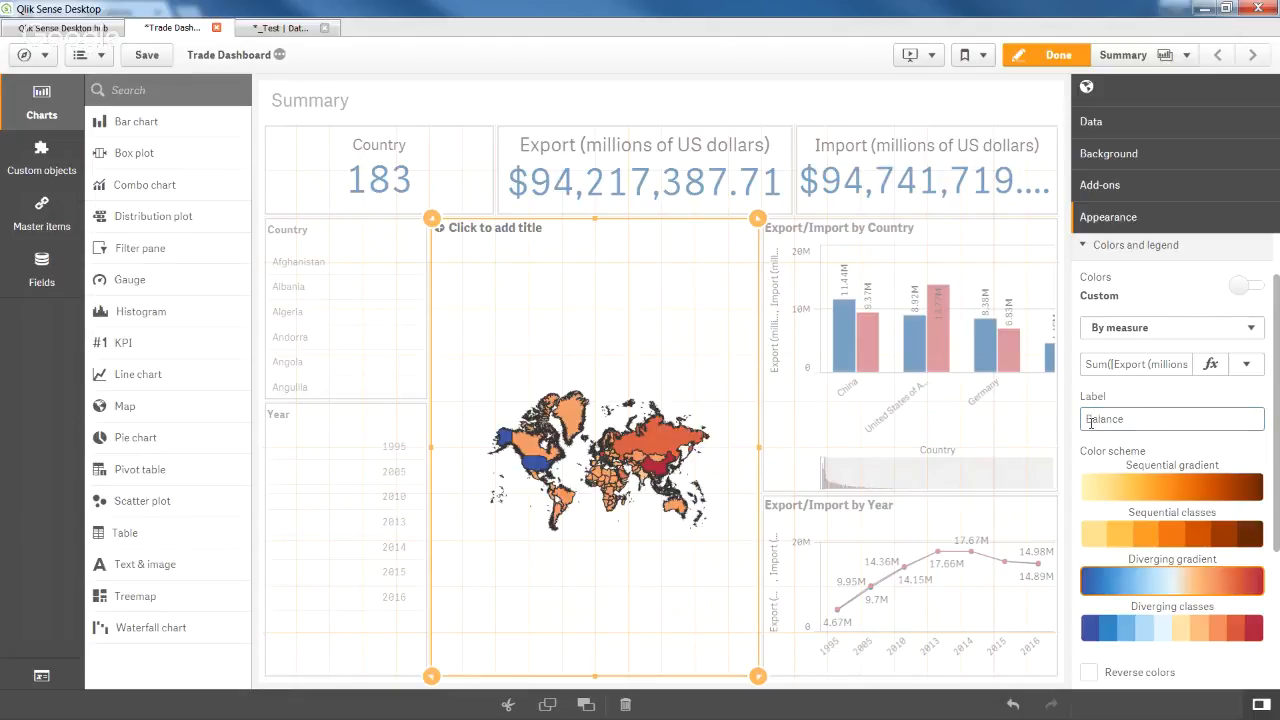
Copy '(millions of US dollars)' from the expression and paste it after Balance with a space.
{"action": "left_click", "coordinate": [1143, 365]}
{"action": "mouse_move", "coordinate": [1143, 365]}
{"action": "left_mouse_down"}
{"action": "mouse_move", "coordinate": [1188, 366]}
{"action": "mouse_move", "coordinate": [1081, 364]}
{"action": "mouse_move", "coordinate": [1192, 366]}
{"action": "mouse_move", "coordinate": [1153, 360]}
{"action": "left_mouse_up"}
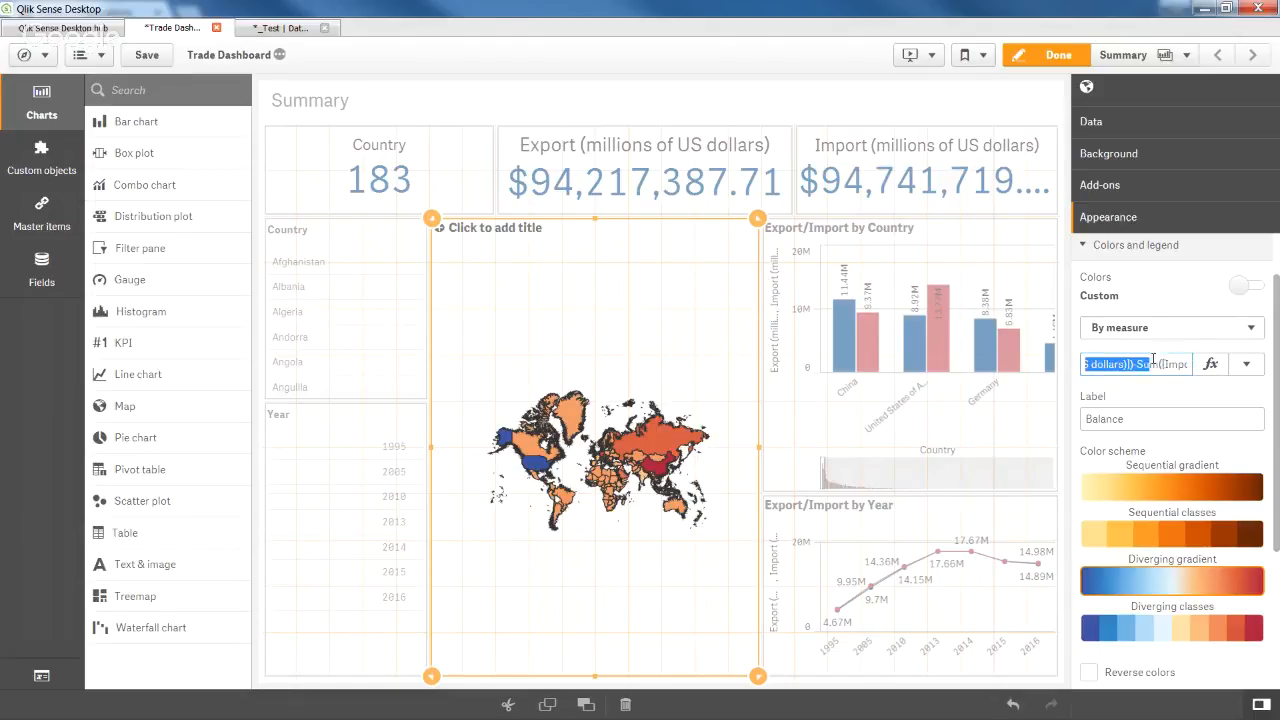
{"action": "left_click", "coordinate": [1140, 364]}
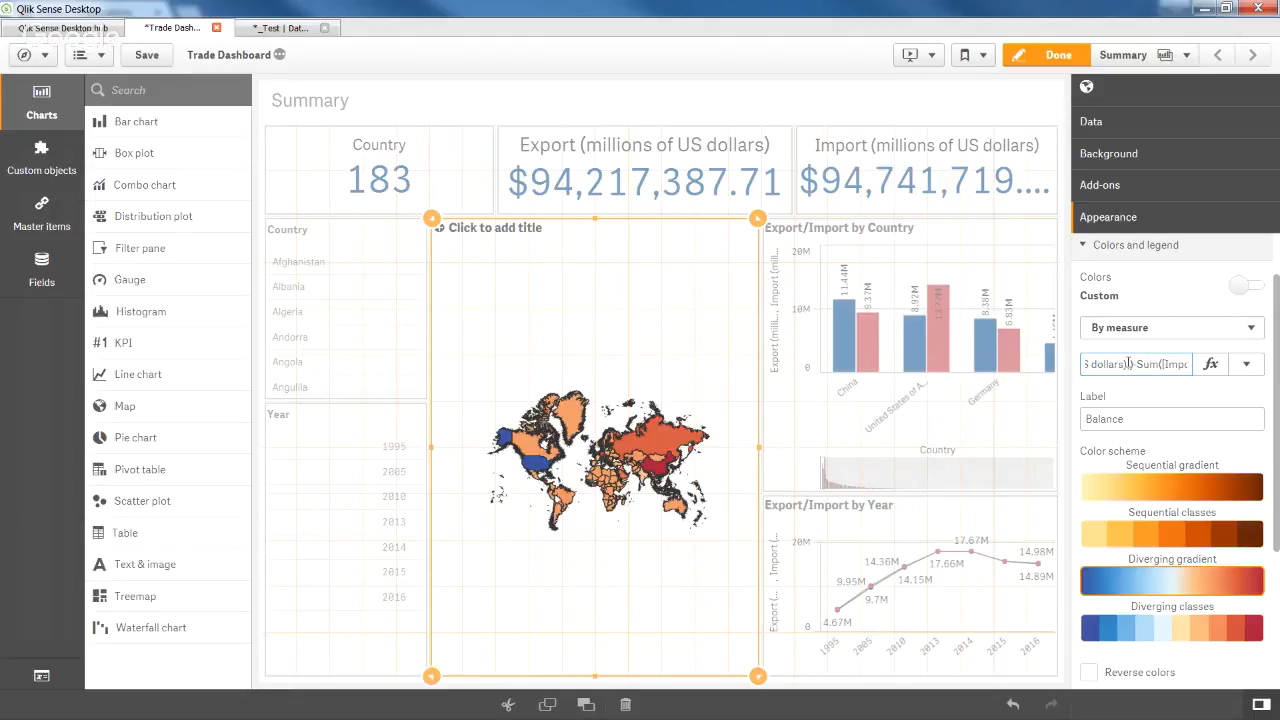
{"action": "mouse_move", "coordinate": [1129, 364]}
{"action": "left_mouse_down"}
{"action": "mouse_move", "coordinate": [1084, 364]}
{"action": "mouse_move", "coordinate": [1129, 366]}
{"action": "left_mouse_up"}
{"action": "right_click", "coordinate": [1137, 364]}
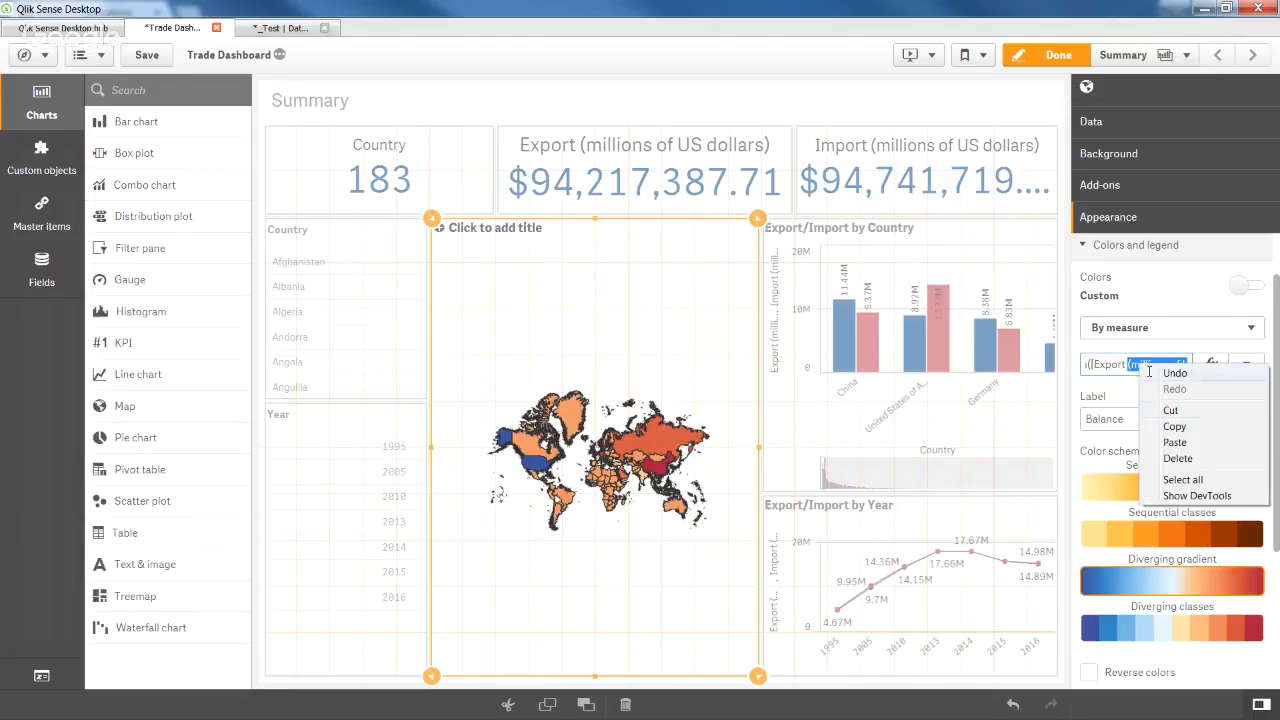
{"action": "left_click", "coordinate": [1174, 427]}
{"action": "right_click", "coordinate": [1150, 420]}
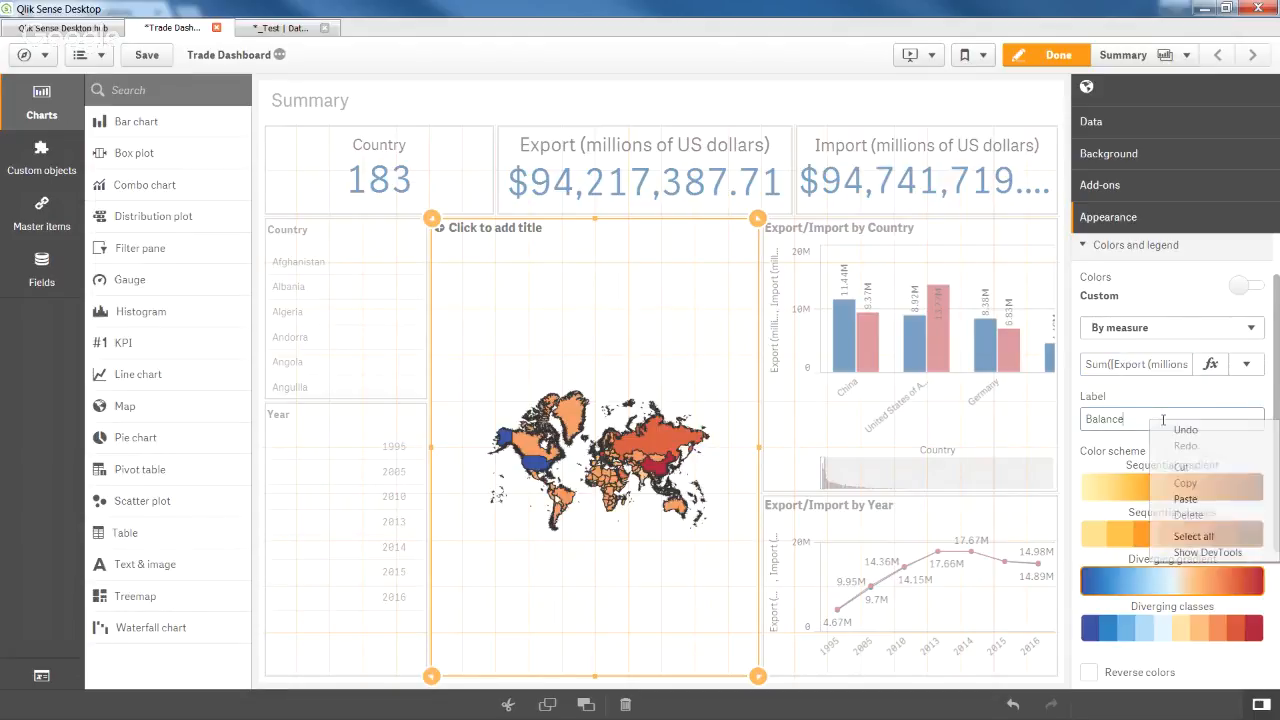
{"action": "left_click", "coordinate": [1186, 499]}
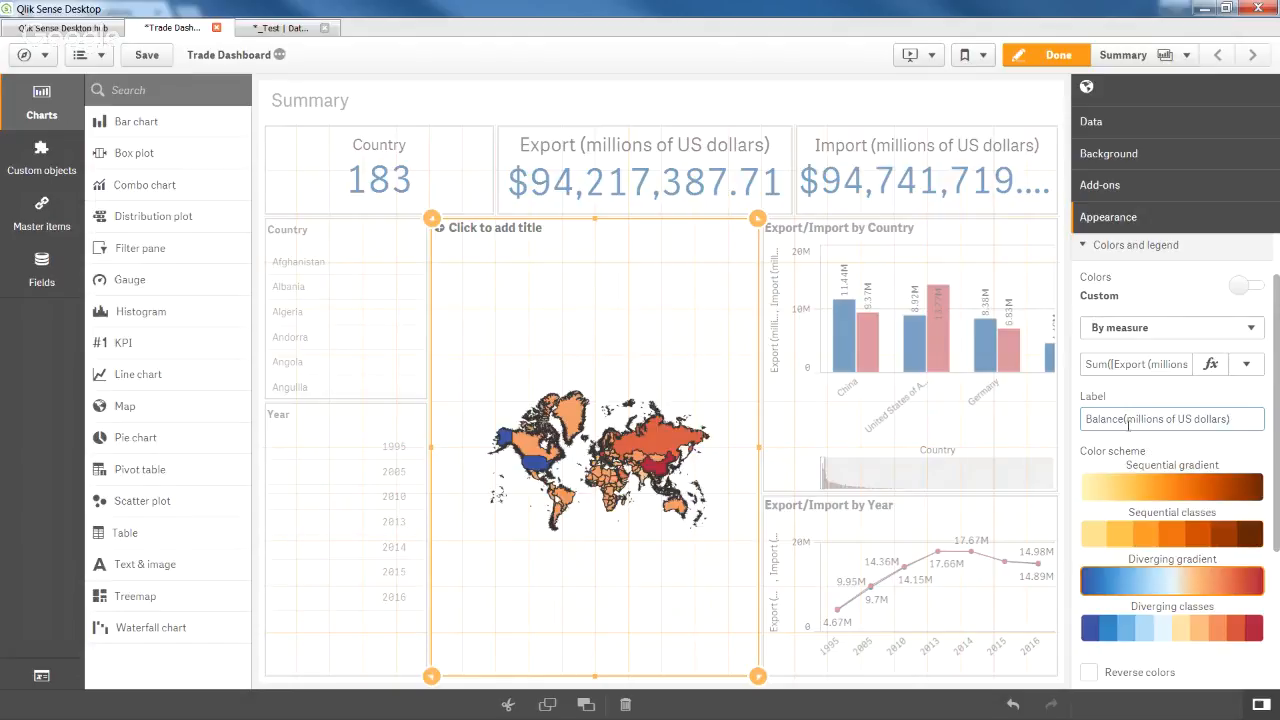
{"action": "left_click", "coordinate": [1132, 419]}
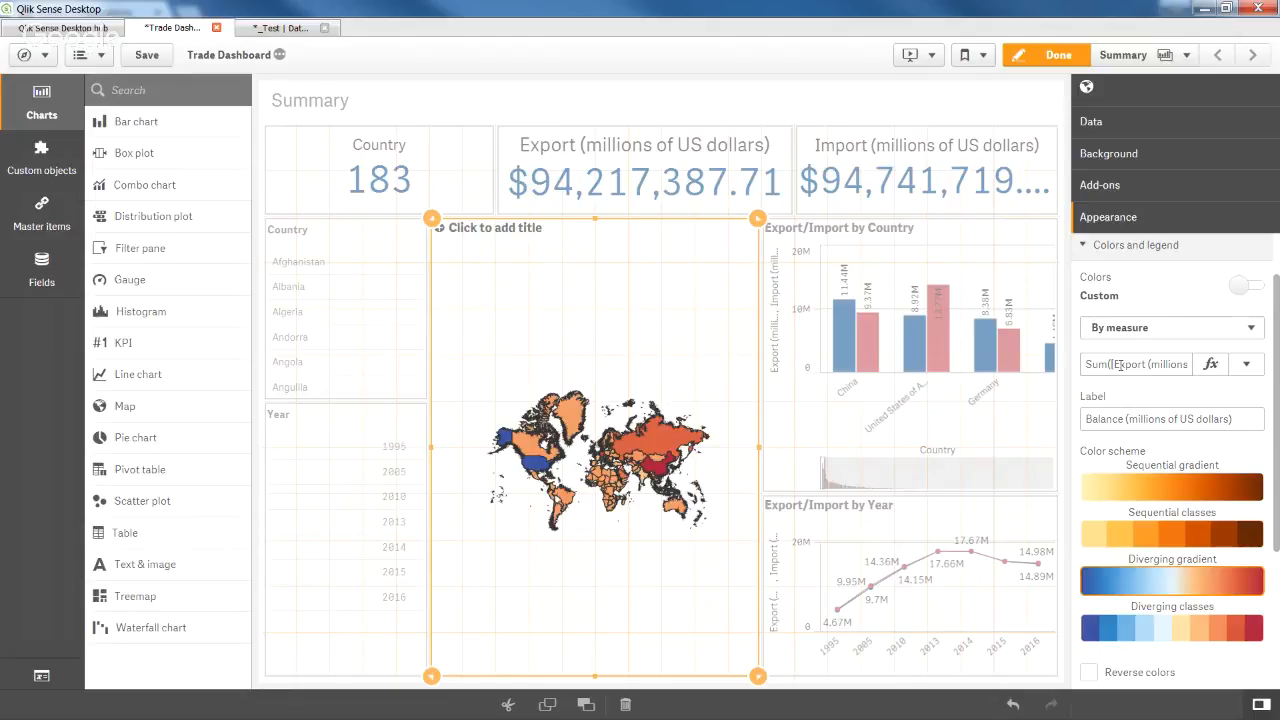
Preview the sheet, then narrow the Country and Year filter panes from their right edges.
{"action": "left_click", "coordinate": [1047, 58]}
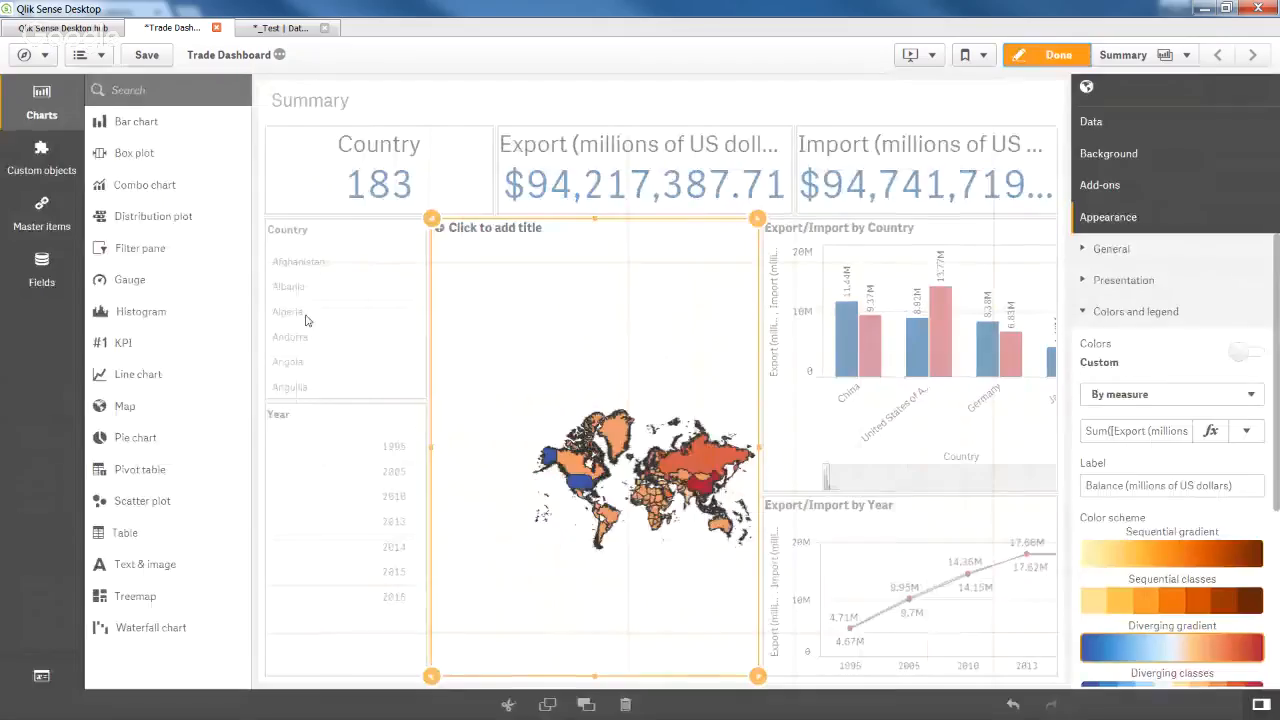
{"action": "left_click", "coordinate": [331, 260]}
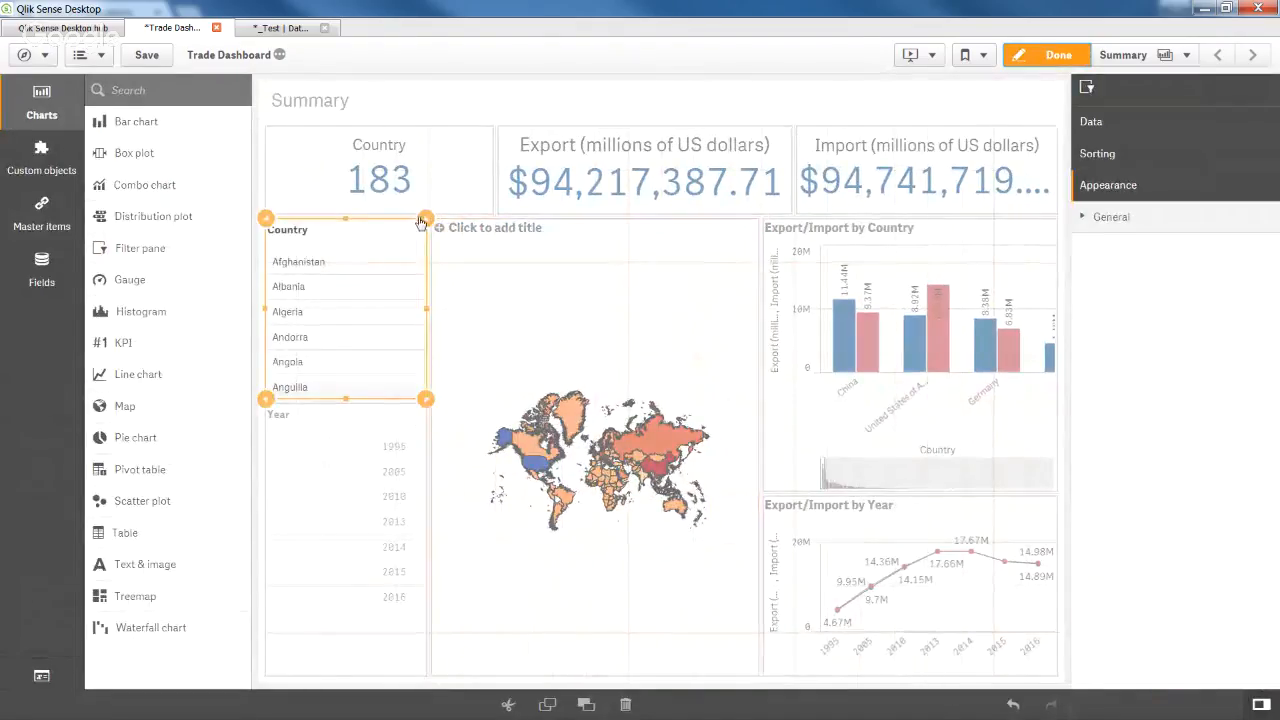
{"action": "left_click_drag", "start_coordinate": [418, 219], "coordinate": [361, 221]}
{"action": "left_click", "coordinate": [386, 512]}
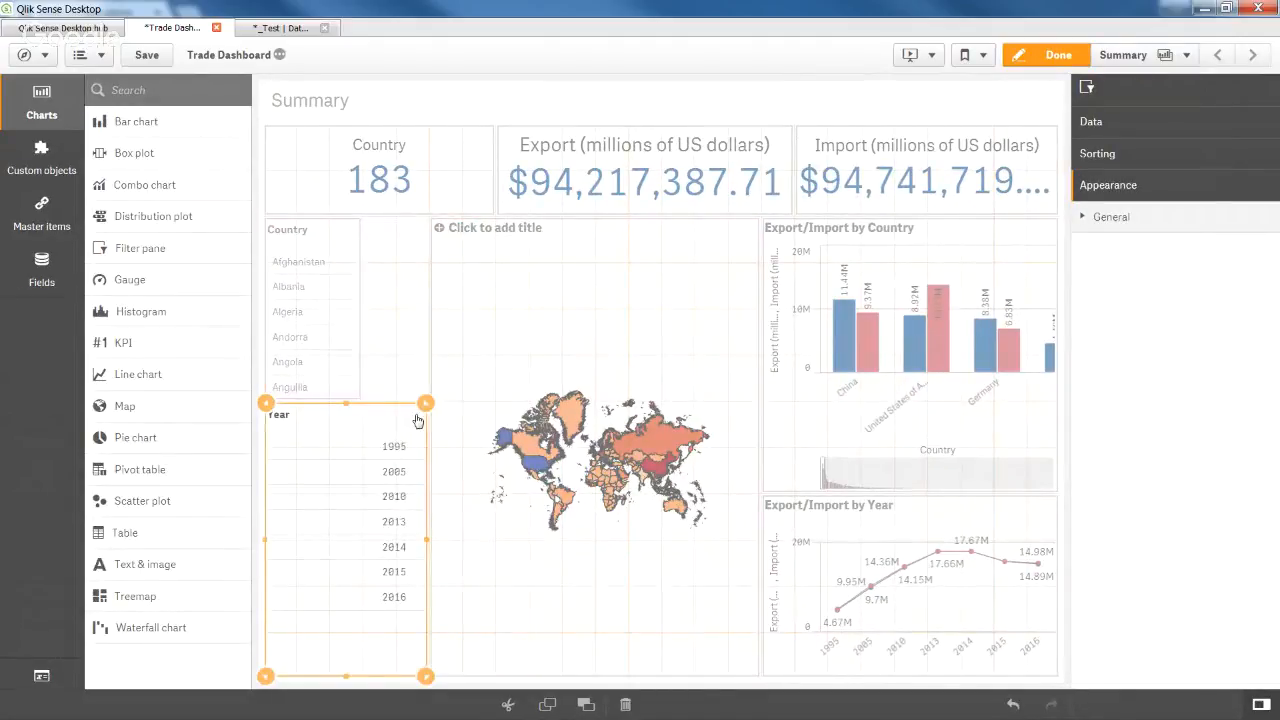
{"action": "left_click_drag", "start_coordinate": [420, 420], "coordinate": [366, 420]}
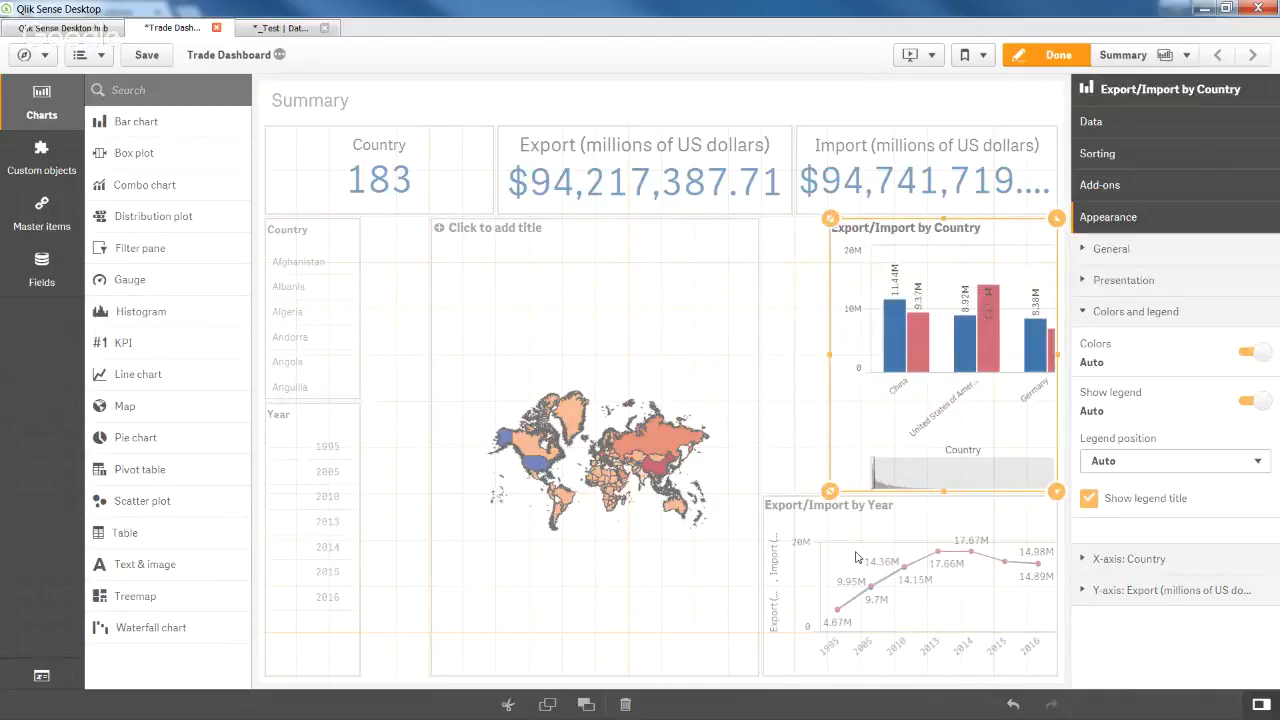
{"action": "left_click", "coordinate": [856, 557]}
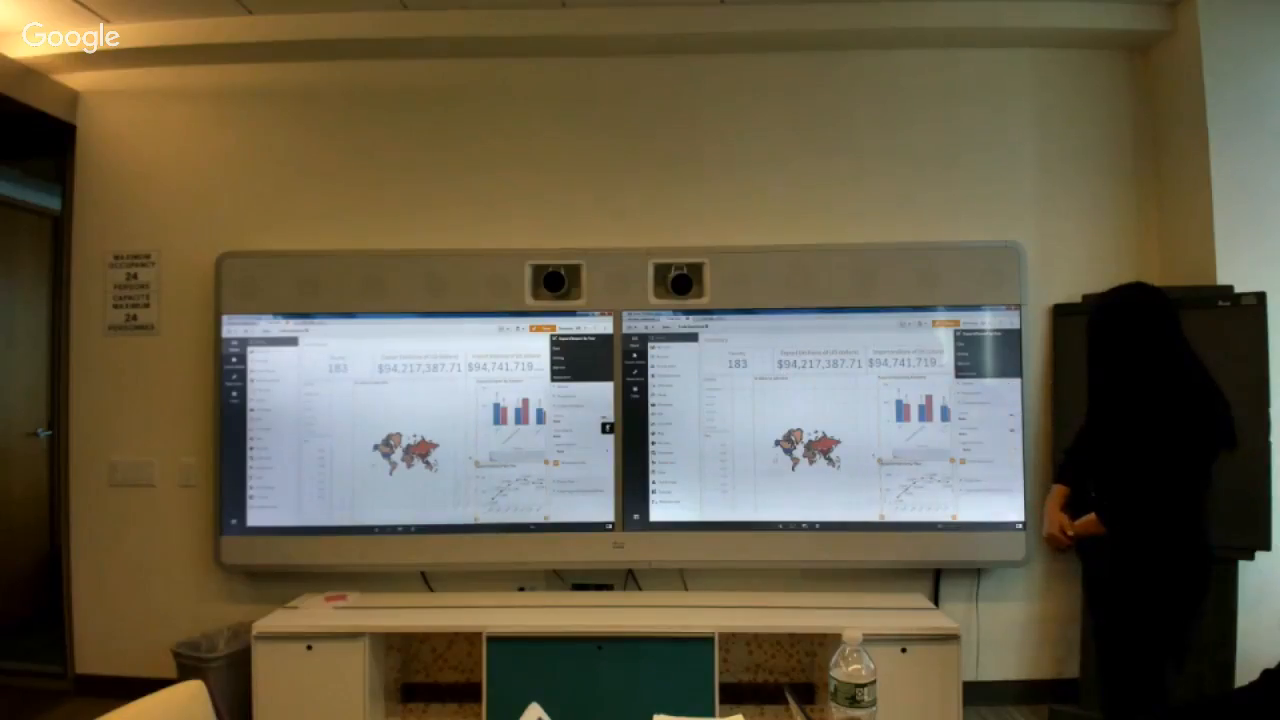
Widen the world map leftward, place its colour legend at the side, and view the finished sheet.
{"action": "left_click", "coordinate": [815, 445]}
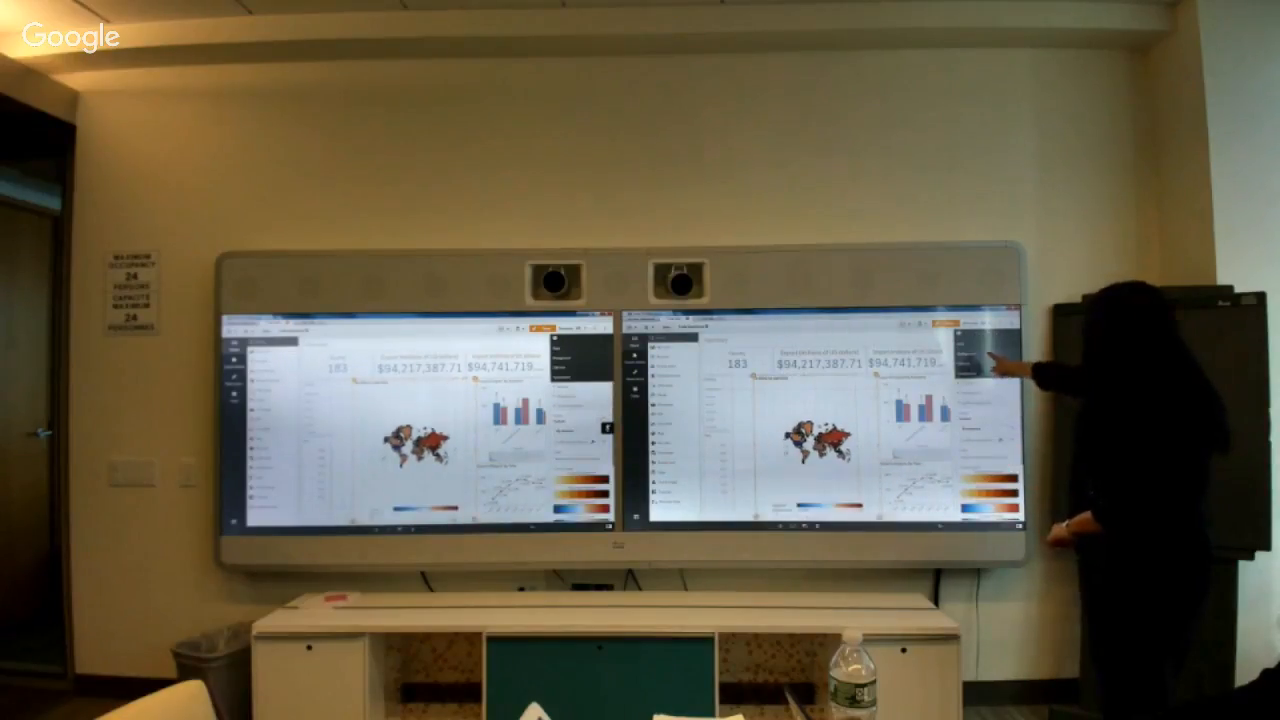
{"action": "left_click_drag", "start_coordinate": [755, 448], "coordinate": [734, 448]}
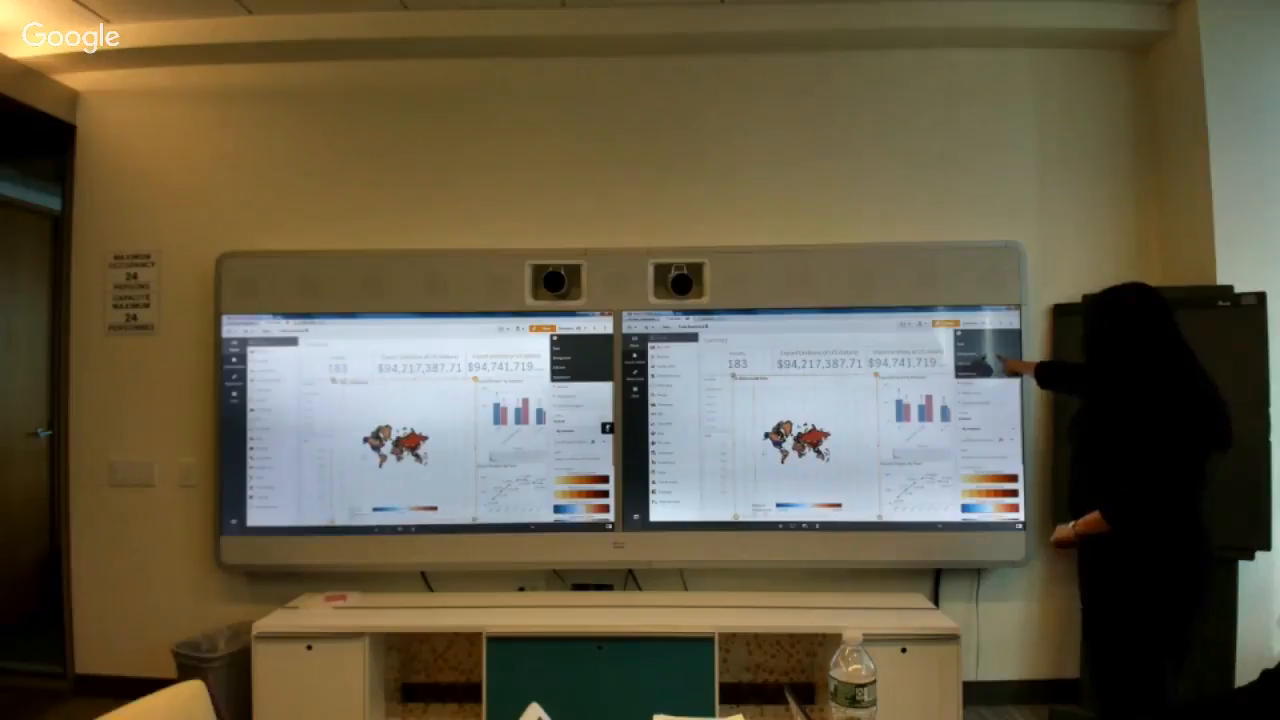
{"action": "left_click", "coordinate": [992, 368]}
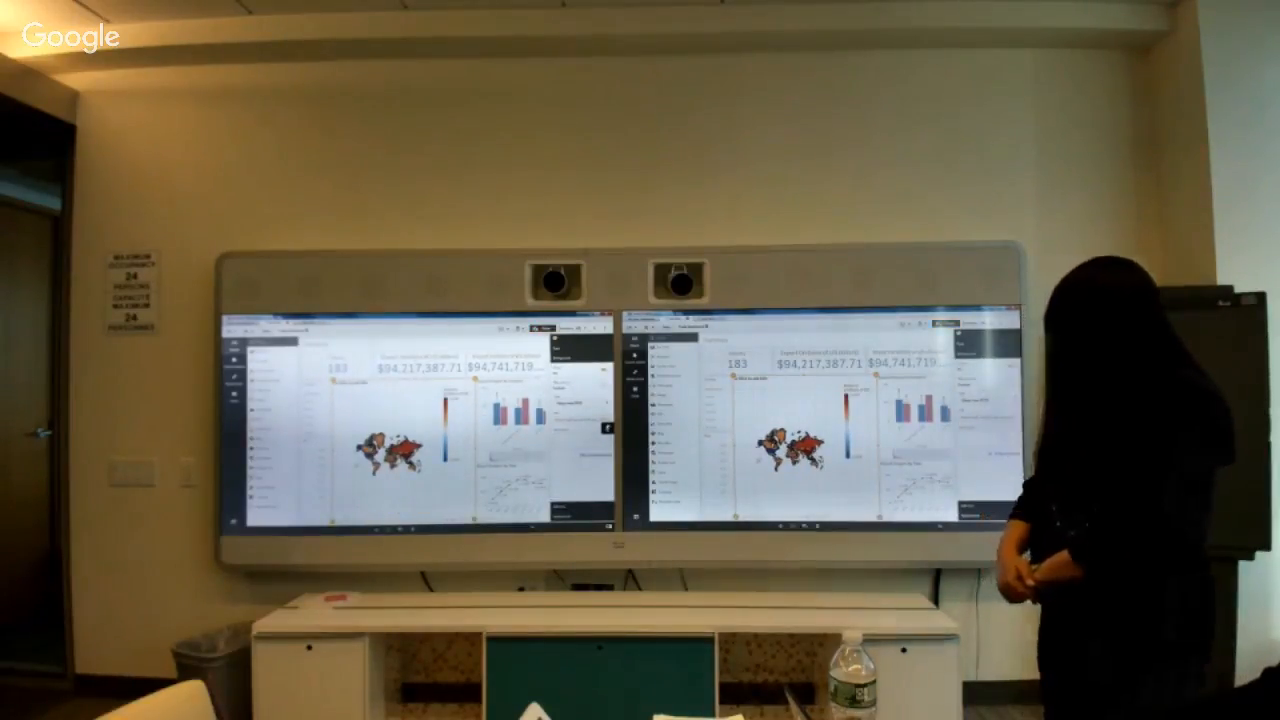
{"action": "left_click", "coordinate": [945, 323]}
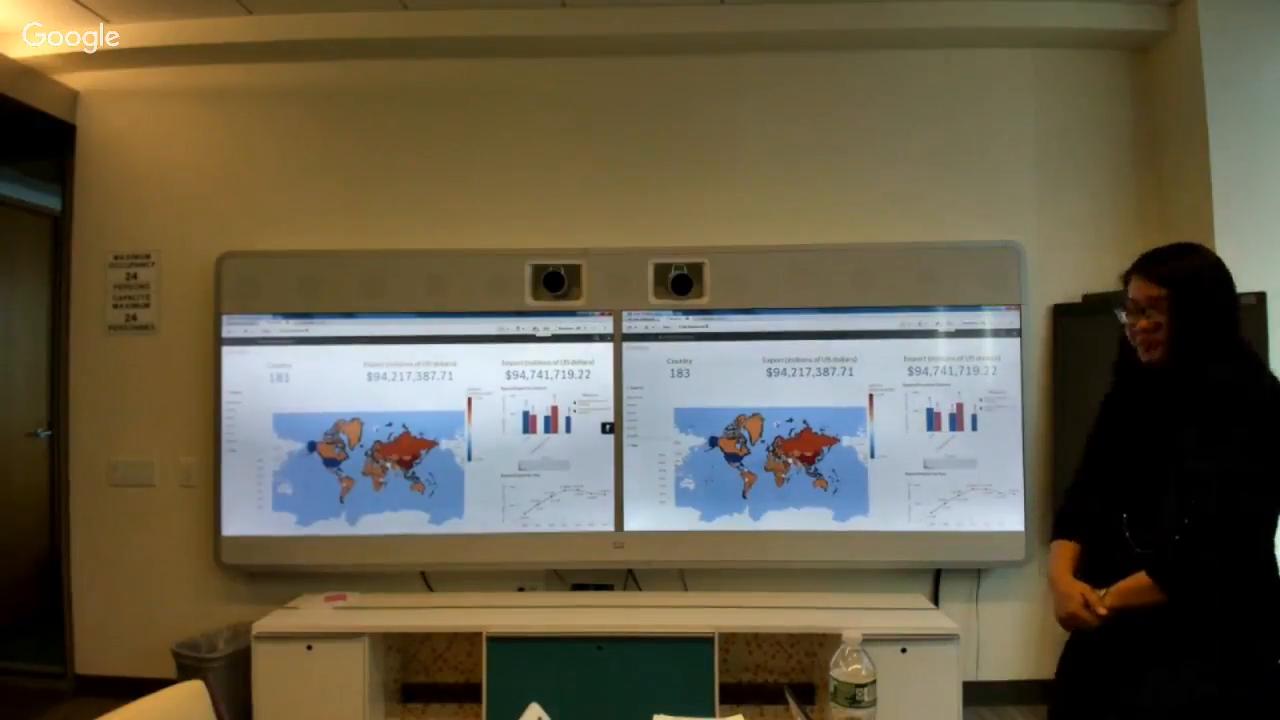
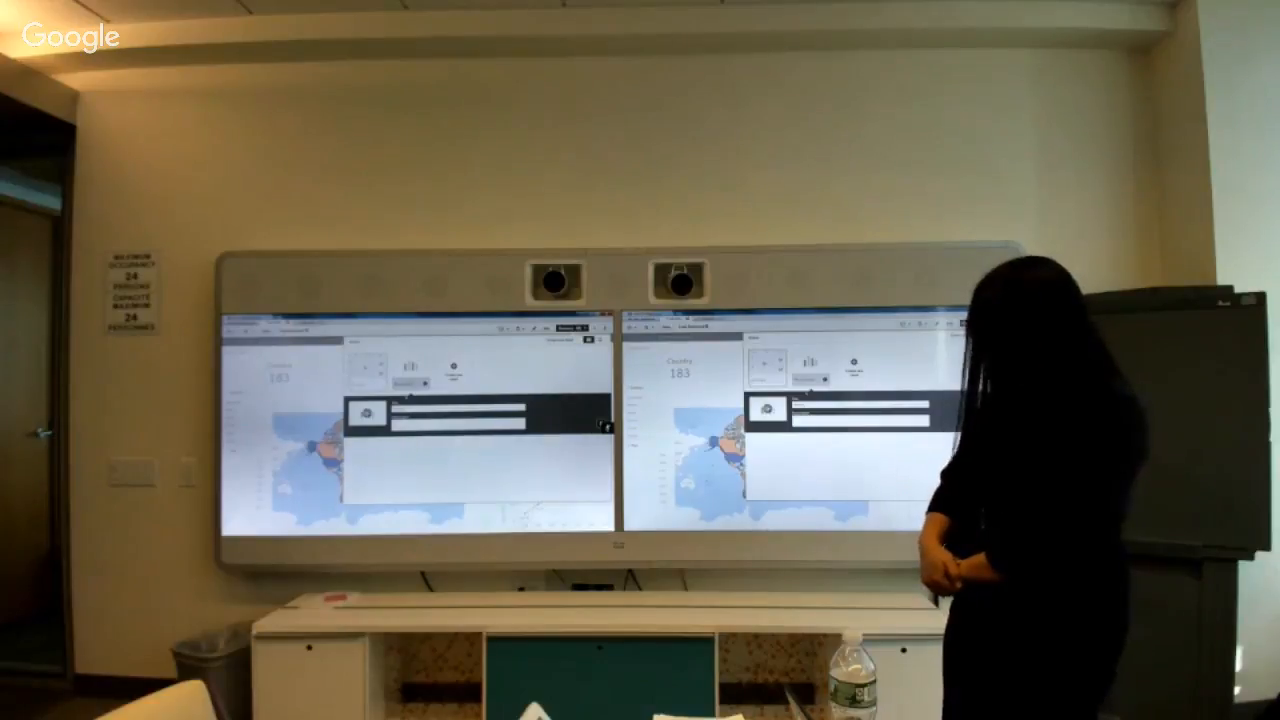
Confirm the new Details sheet title, open the empty sheet, and add a Country dimension column to its table.
{"action": "key", "text": "Return"}
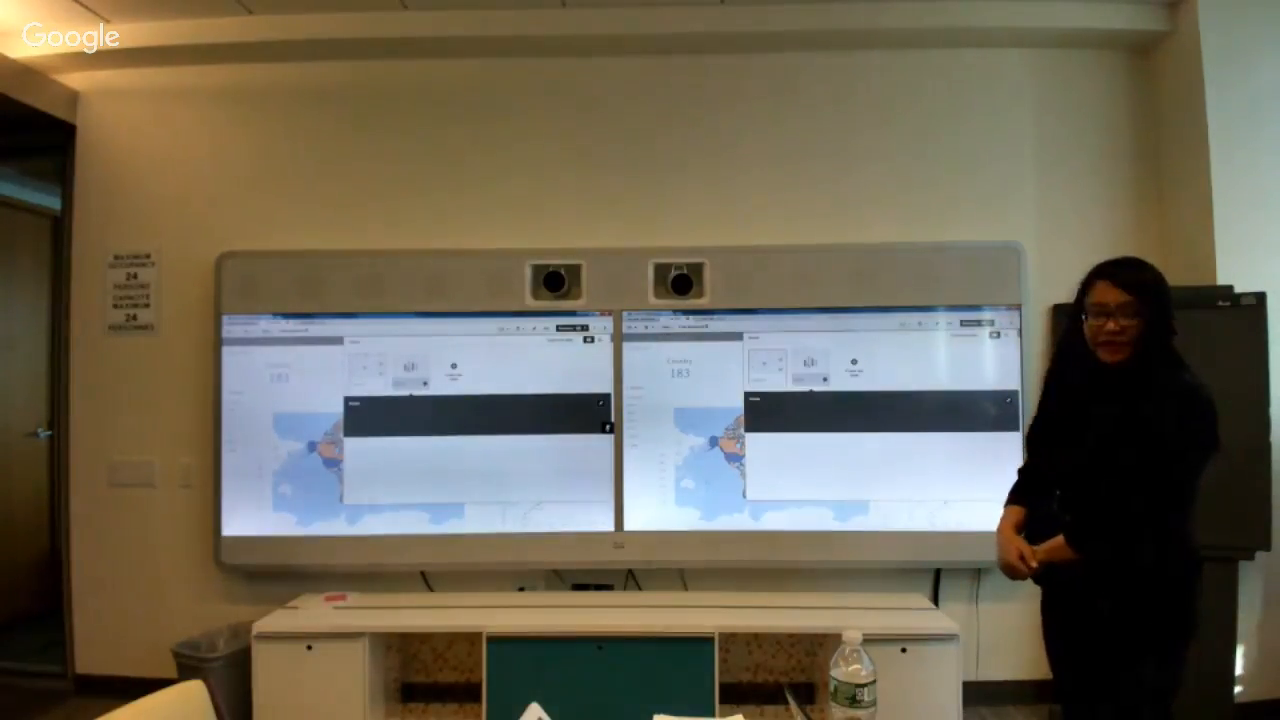
{"action": "left_click", "coordinate": [808, 366]}
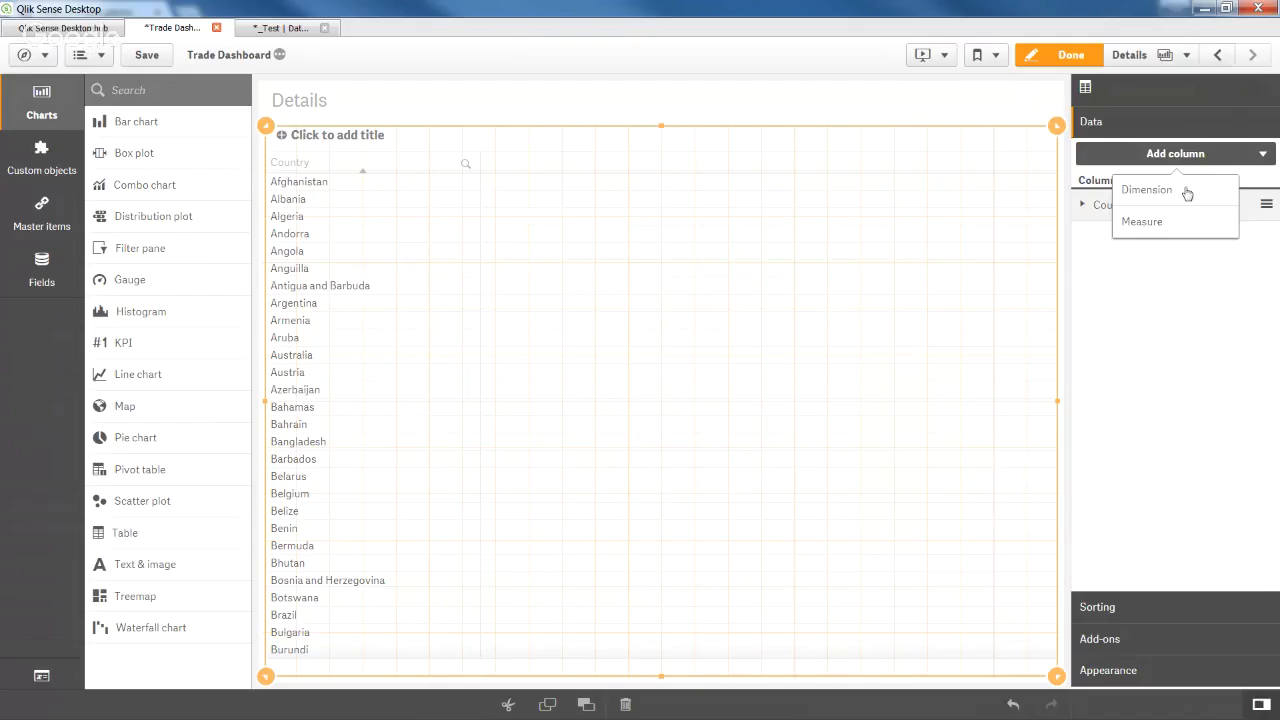
{"action": "left_click", "coordinate": [1186, 190]}
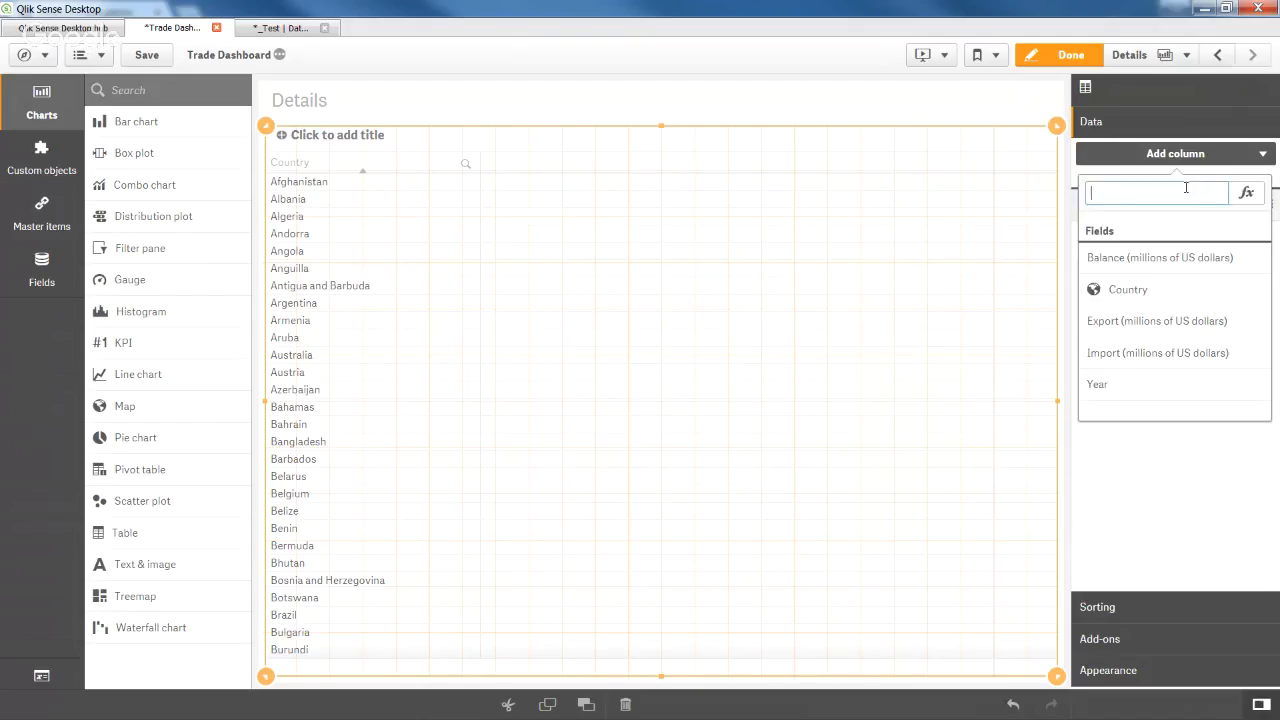
Add Year as a dimension column and Sum of Export (millions of US dollars) as a measure column.
{"action": "left_click", "coordinate": [1157, 385]}
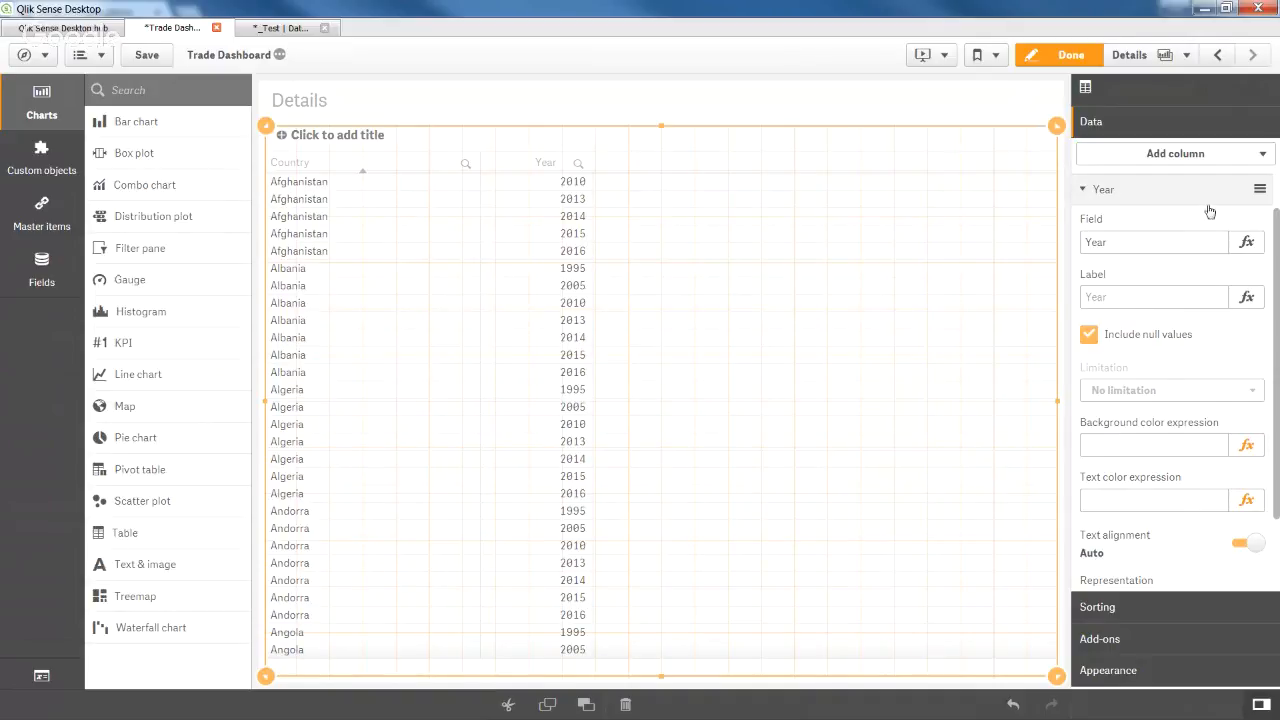
{"action": "left_click", "coordinate": [1225, 155]}
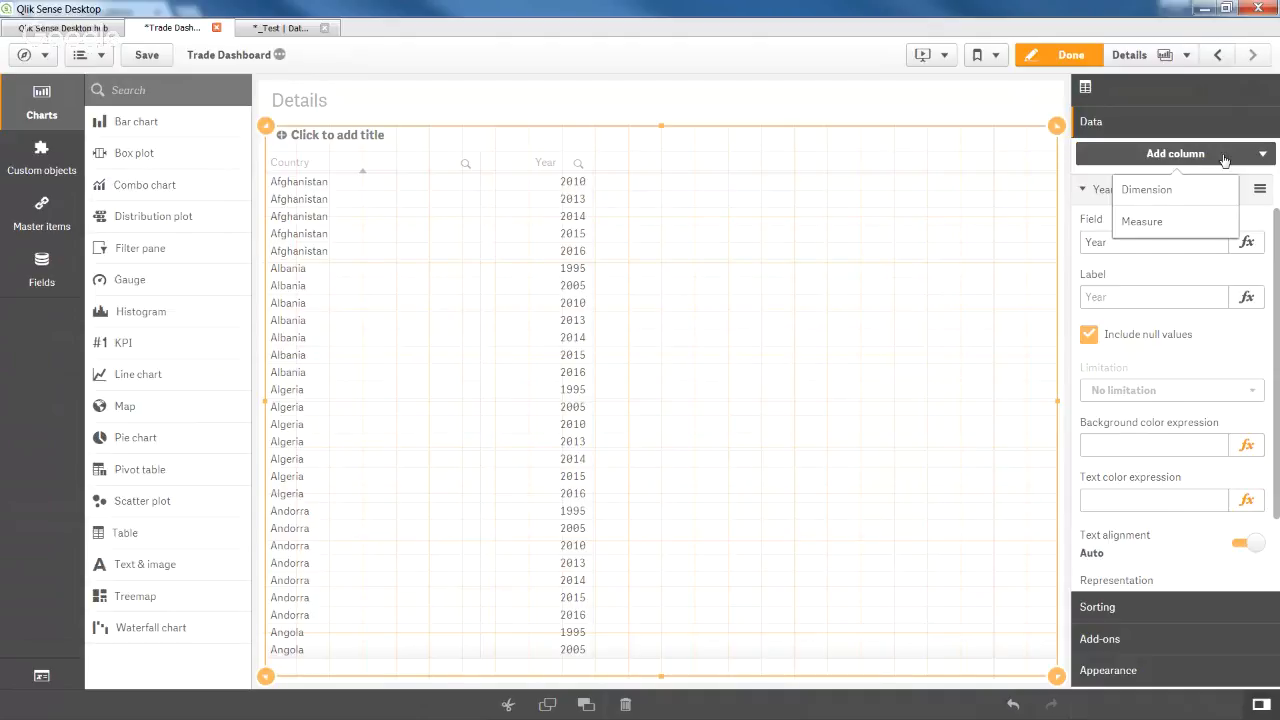
{"action": "left_click", "coordinate": [1186, 224]}
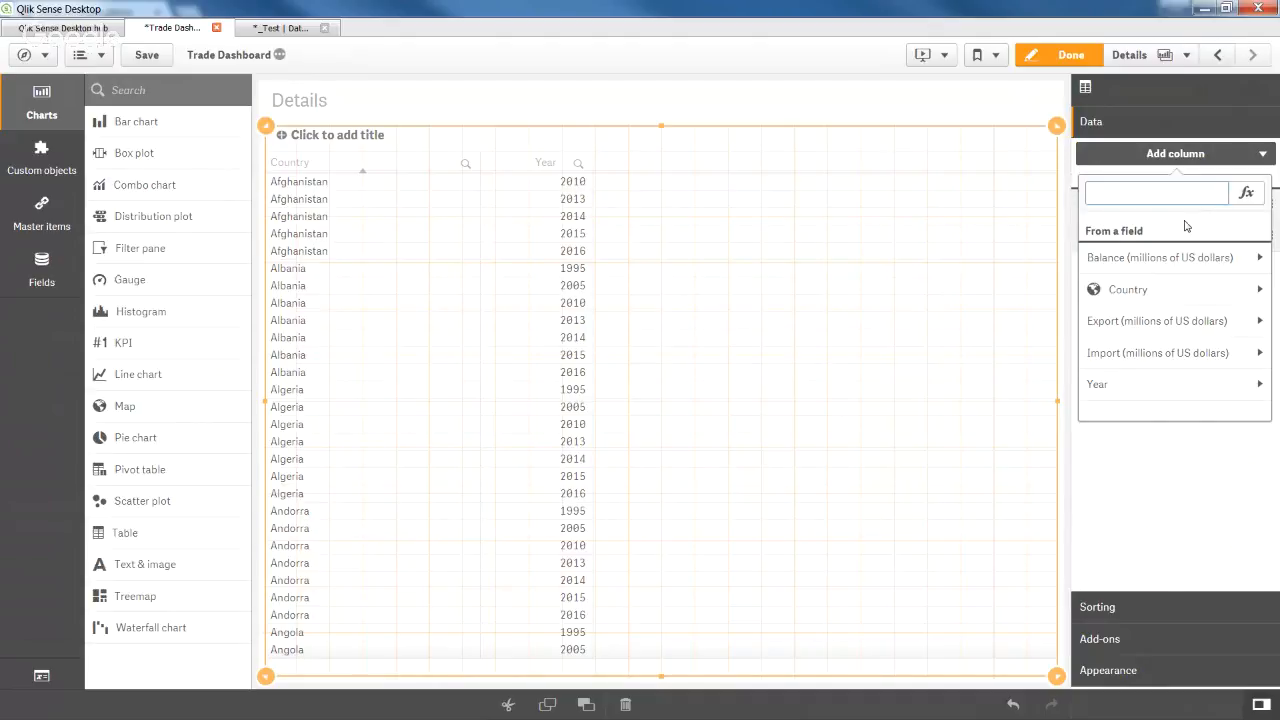
{"action": "left_click", "coordinate": [1165, 321]}
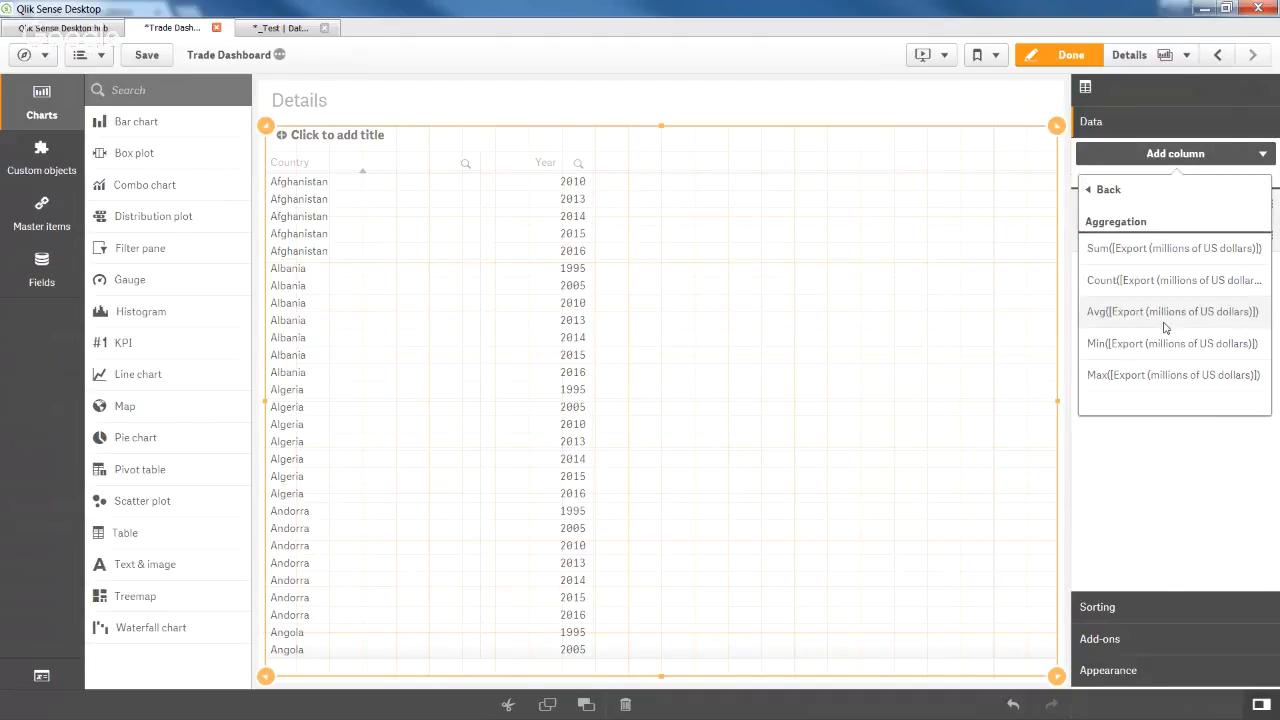
{"action": "left_click", "coordinate": [1193, 250]}
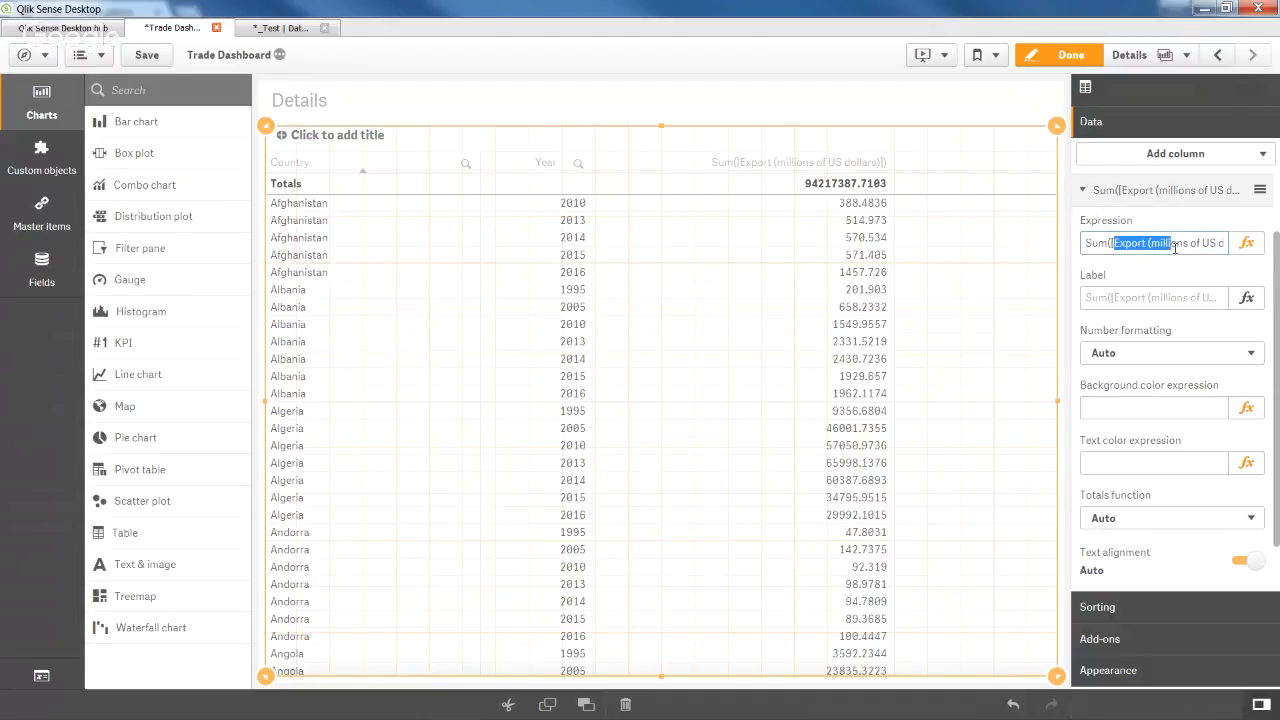
Paste the copied units text as the measure label and prefix it with 'Export'.
{"action": "left_click_drag", "start_coordinate": [1219, 245], "coordinate": [1201, 243]}
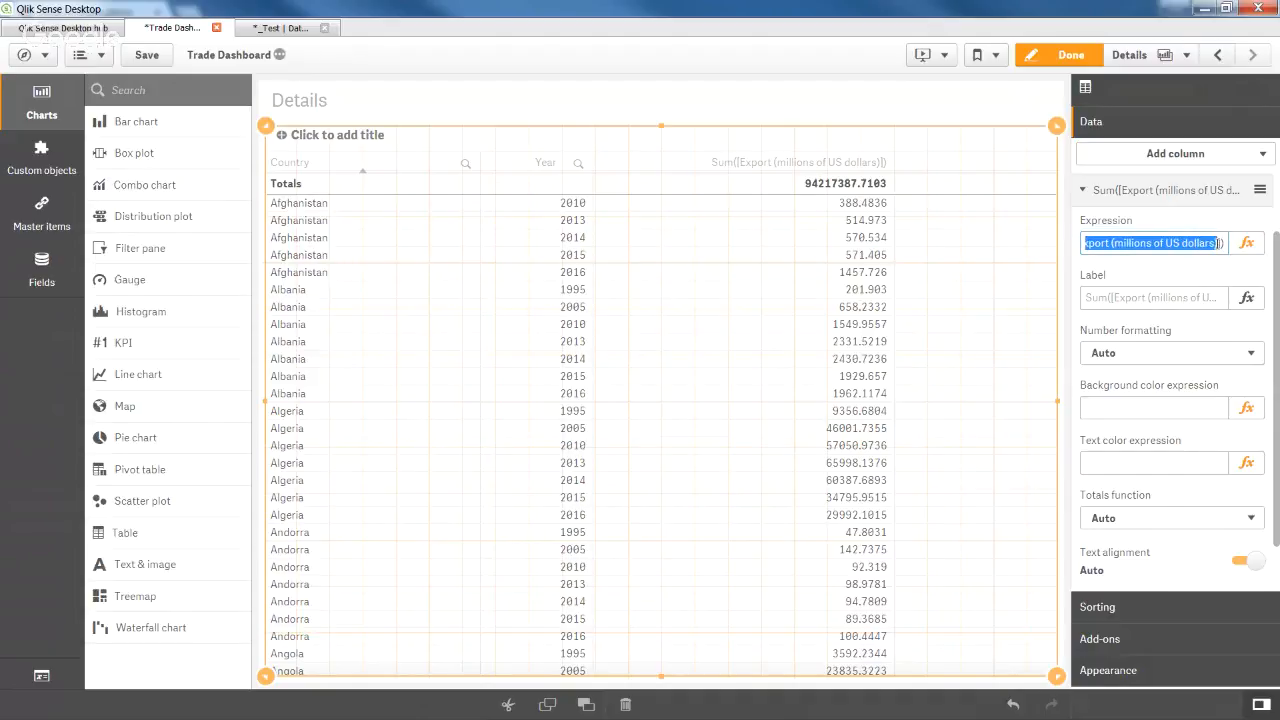
{"action": "left_click", "coordinate": [1192, 285]}
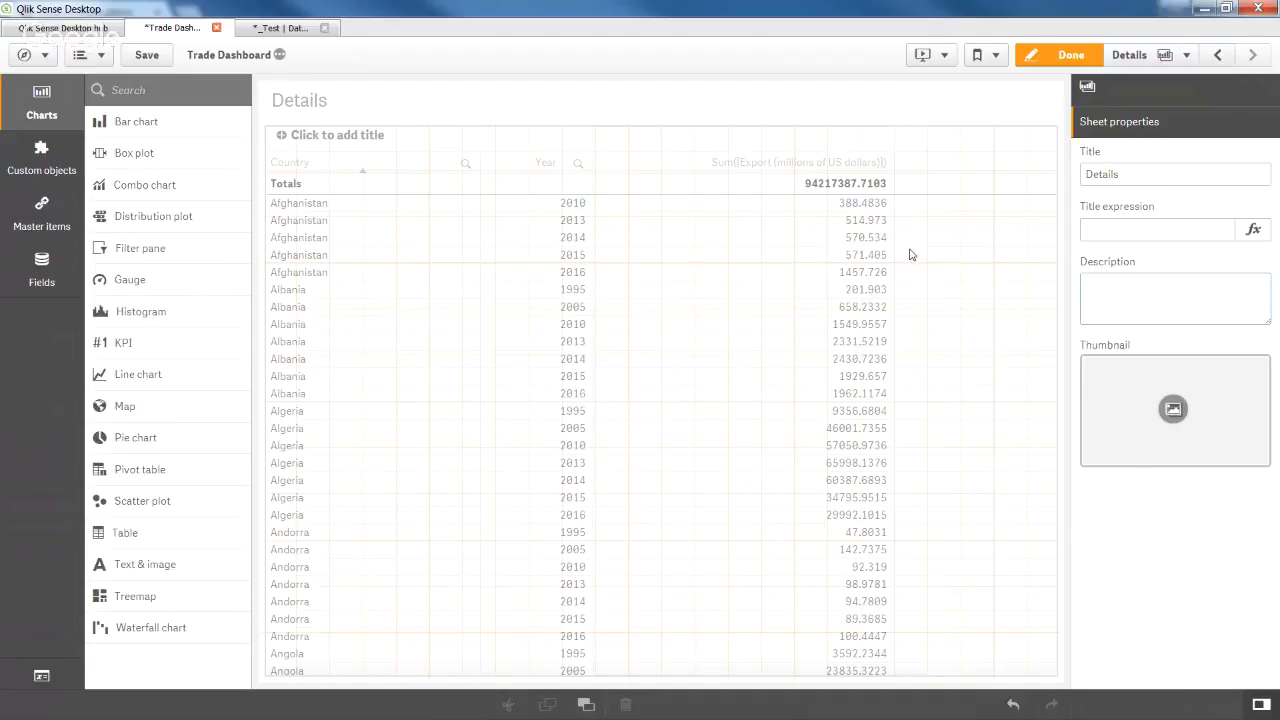
{"action": "left_click", "coordinate": [910, 254]}
{"action": "left_click", "coordinate": [1126, 377]}
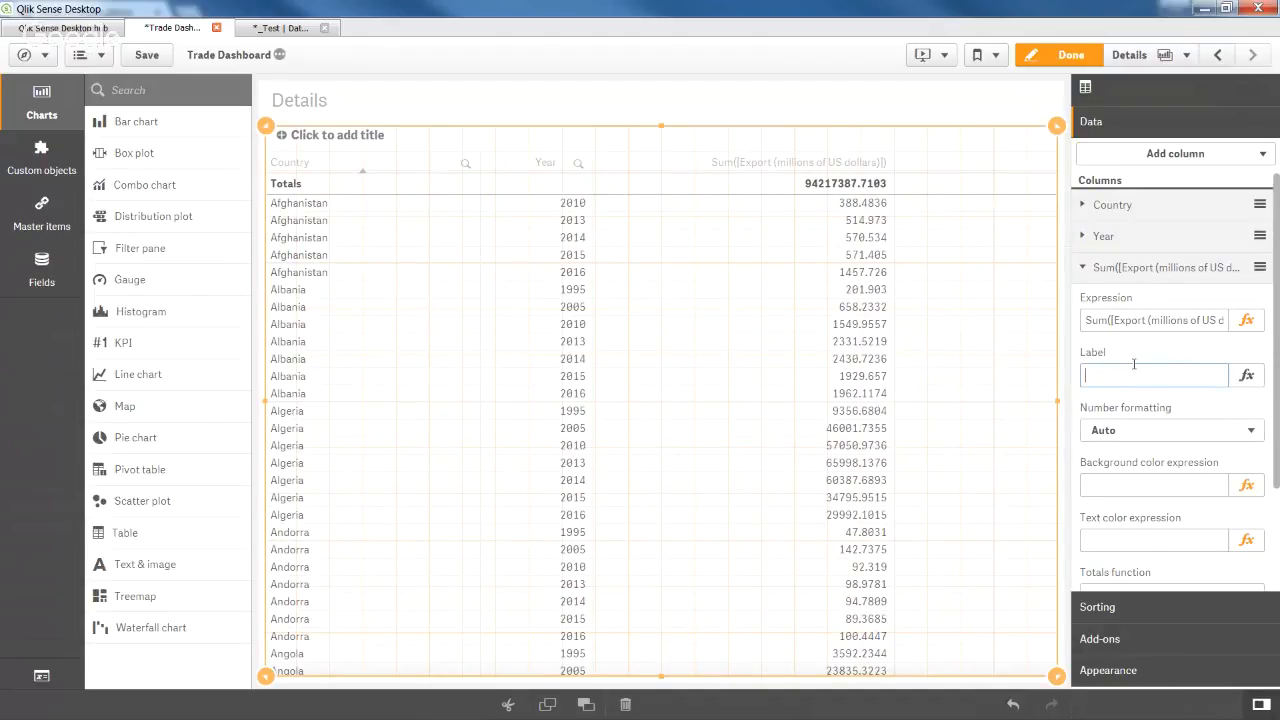
{"action": "type", "text": "(millions of US dollars)"}
{"action": "left_click", "coordinate": [1153, 339]}
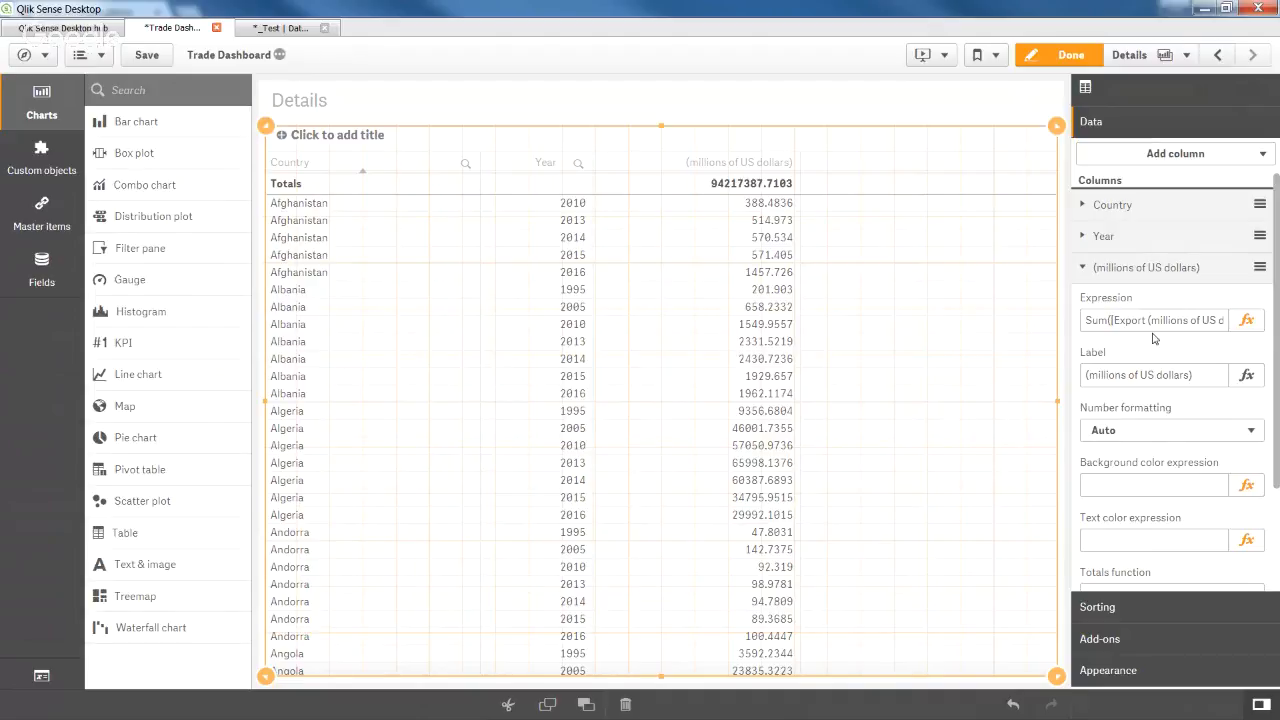
{"action": "left_click", "coordinate": [1150, 373]}
{"action": "key", "text": "Home"}
{"action": "type", "text": "Exp"}
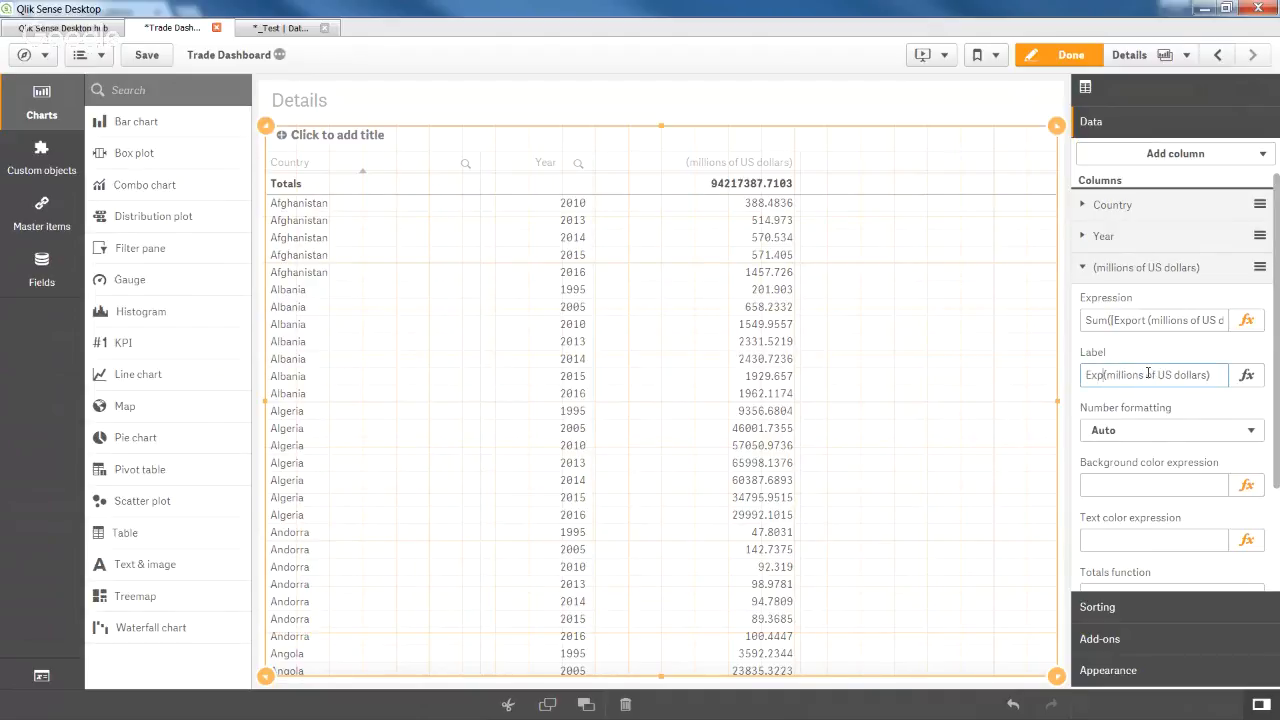
{"action": "type", "text": "ort"}
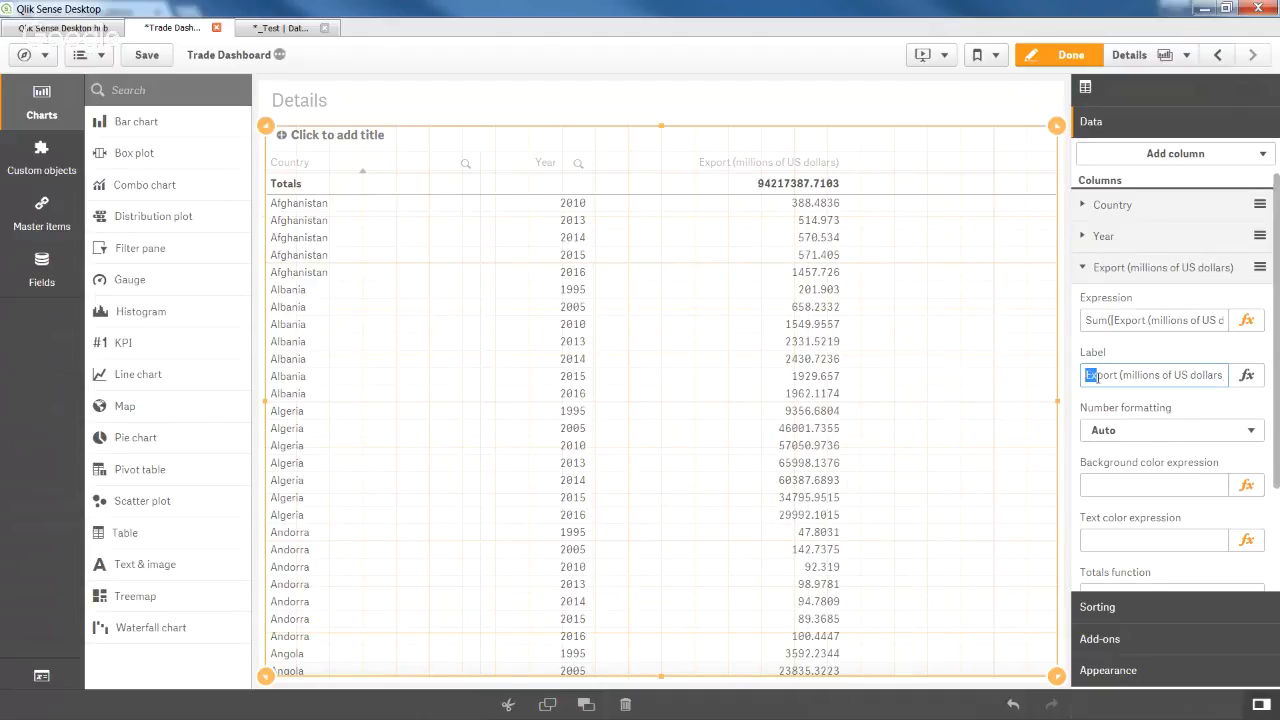
{"action": "left_click_drag", "start_coordinate": [1153, 380], "coordinate": [1239, 388]}
{"action": "key", "text": "ctrl+c"}
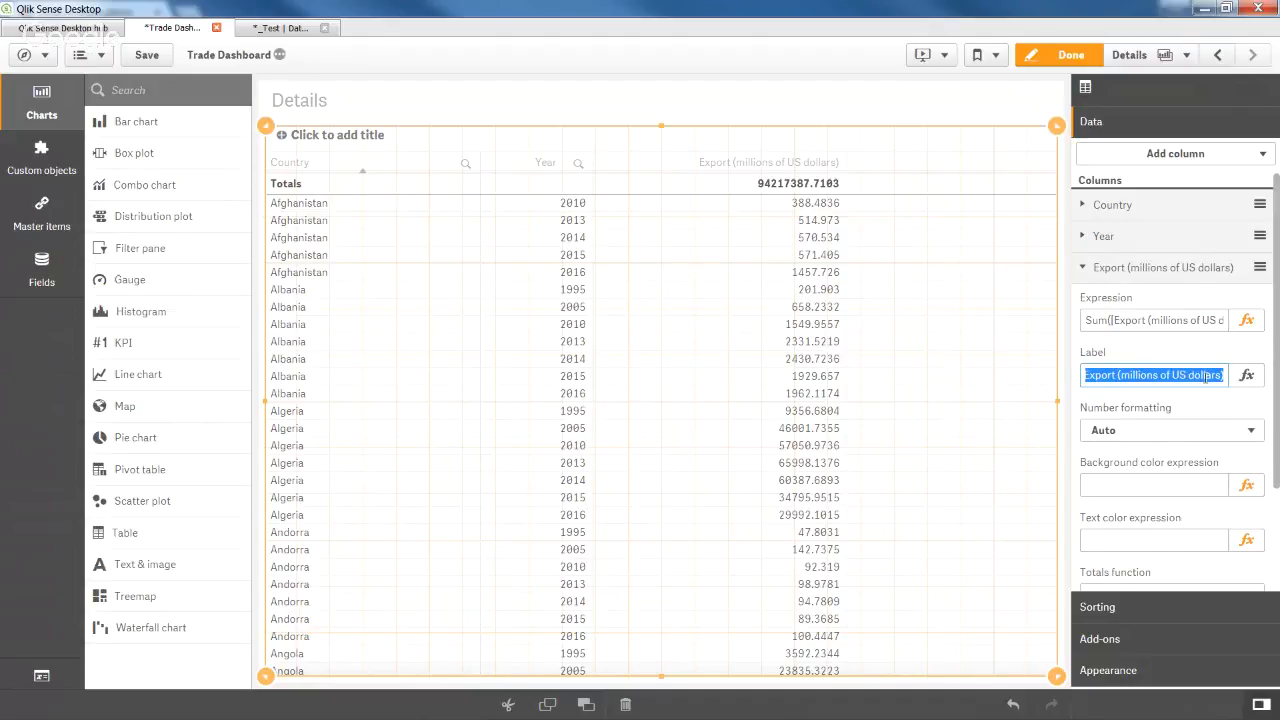
{"action": "left_click", "coordinate": [1175, 349]}
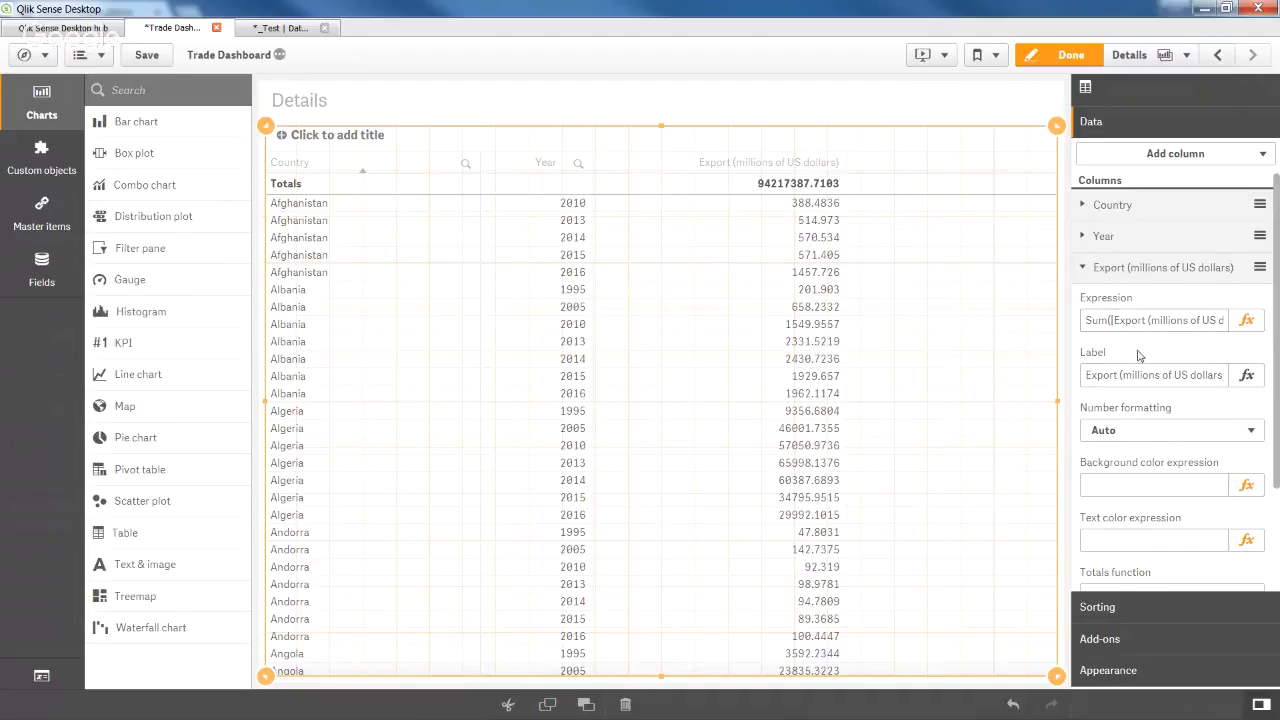
Add a Sum of Import measure and relabel the pasted 'Export' text as 'Import (millions of US dollars)'.
{"action": "left_click", "coordinate": [1176, 157]}
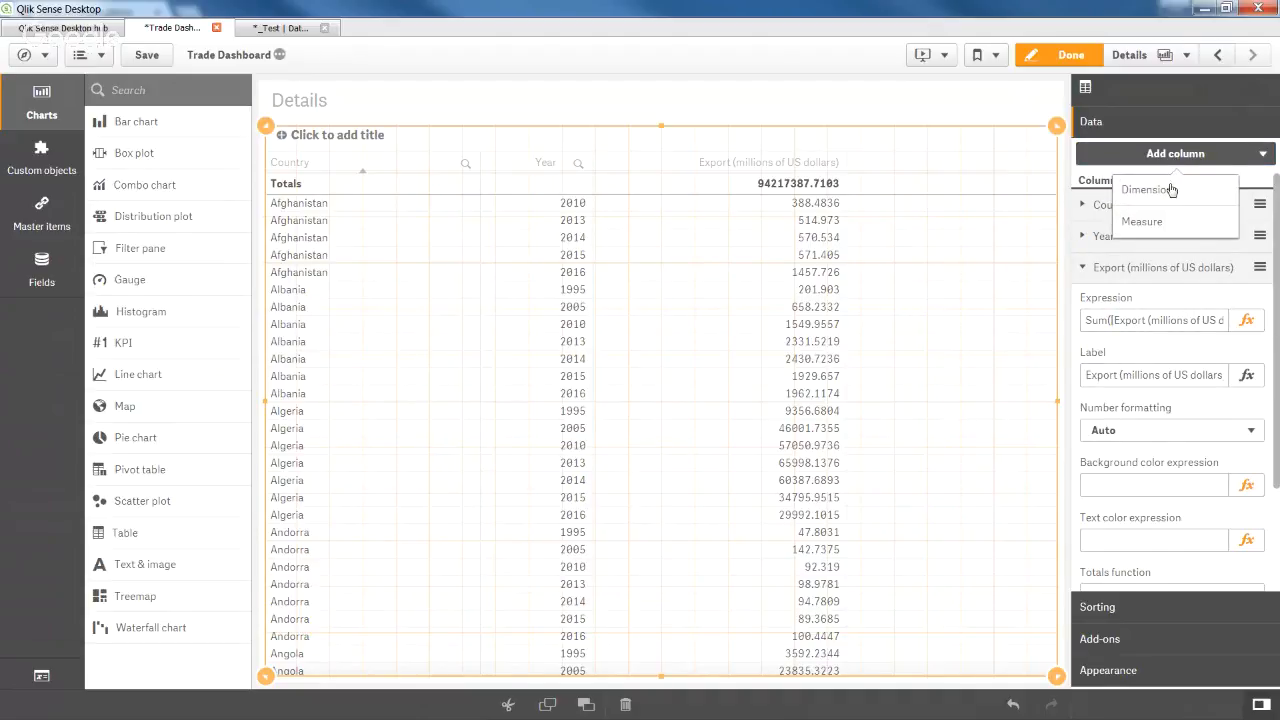
{"action": "left_click", "coordinate": [1164, 222]}
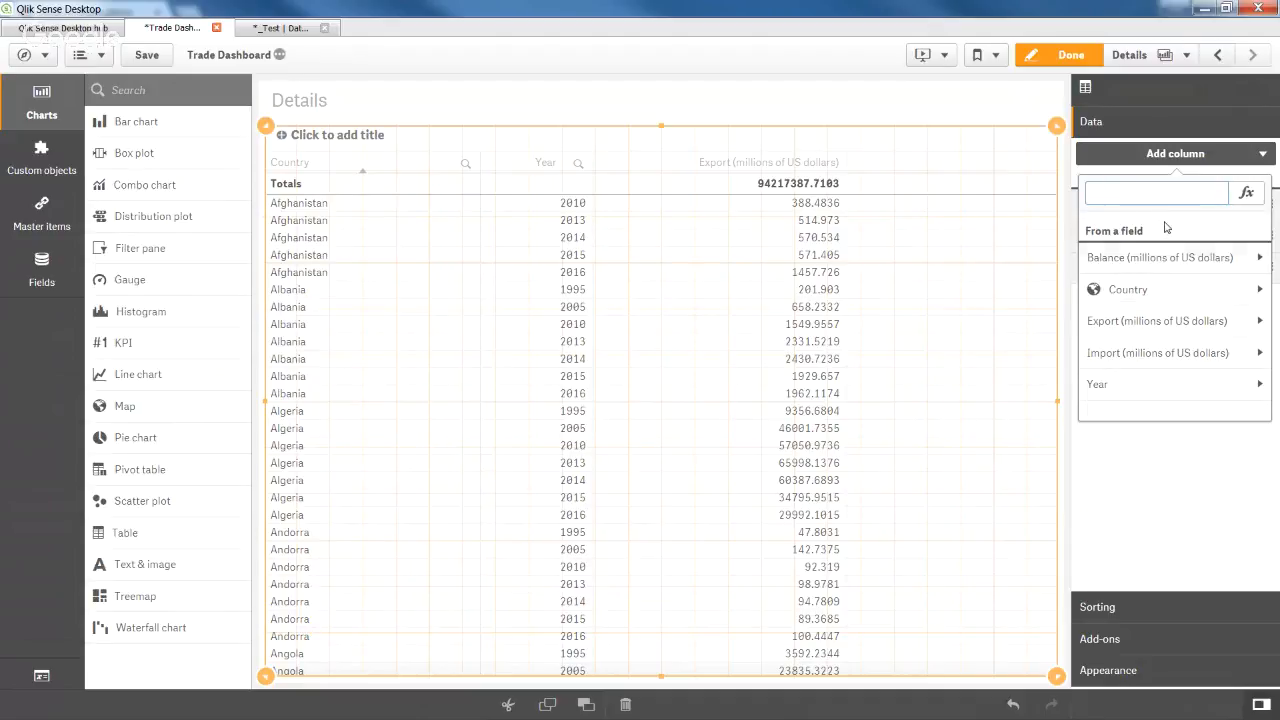
{"action": "left_click", "coordinate": [1162, 352]}
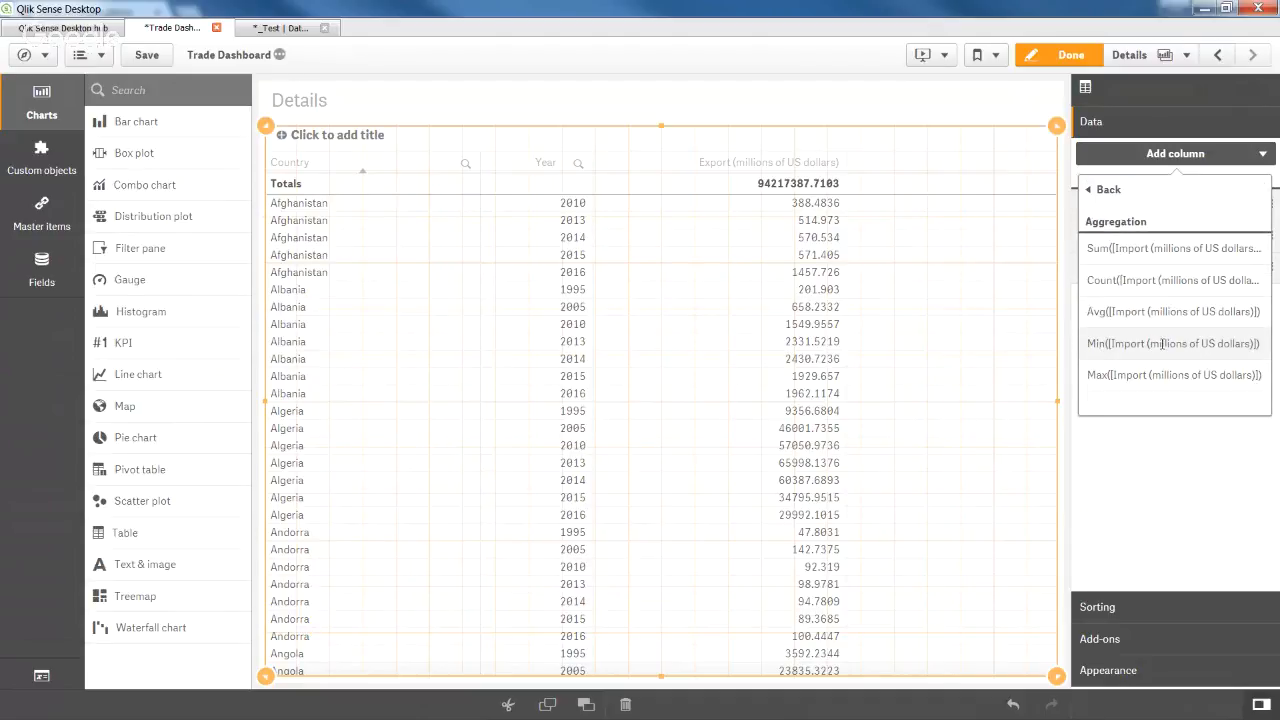
{"action": "left_click", "coordinate": [1162, 250]}
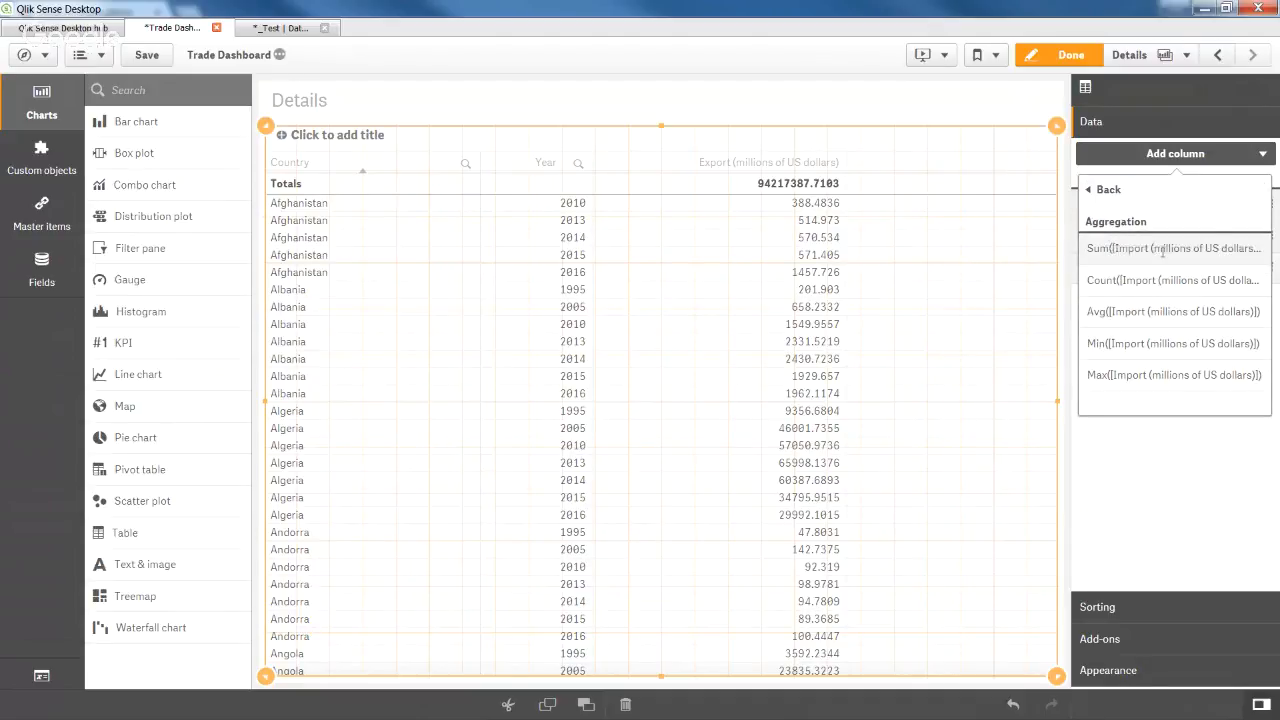
{"action": "left_click", "coordinate": [1144, 297]}
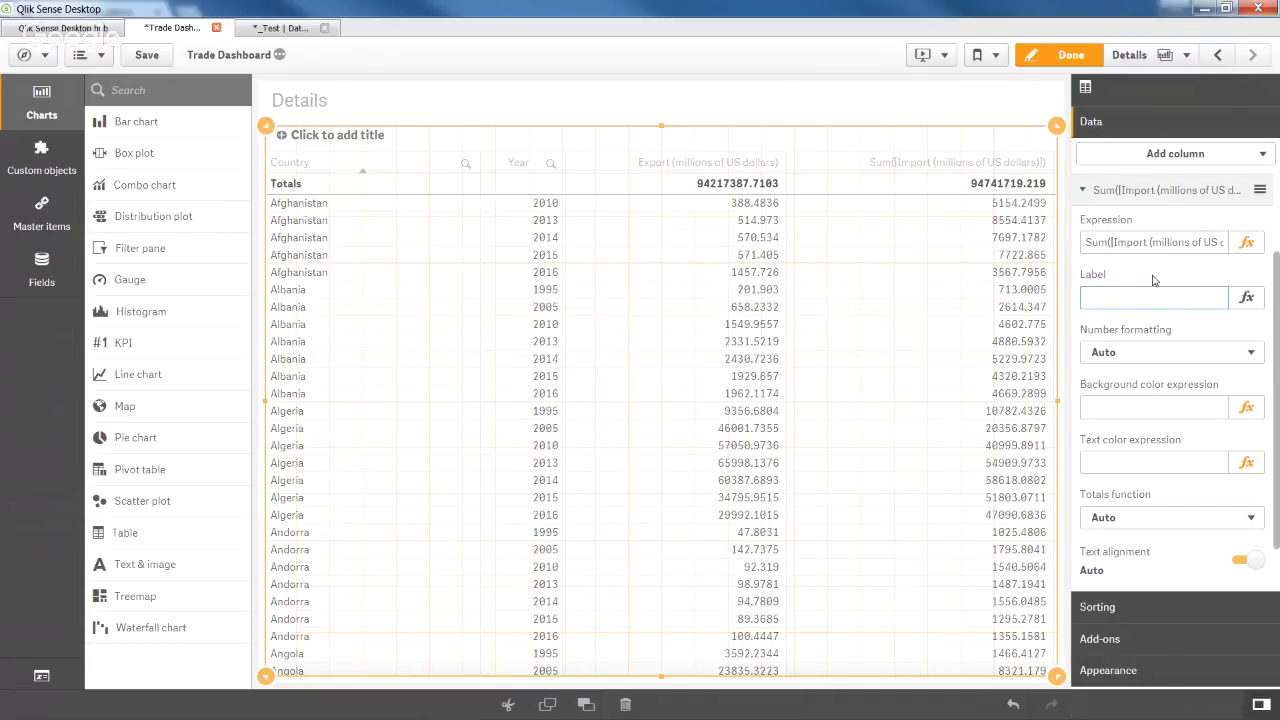
{"action": "key", "text": "ctrl+v"}
{"action": "left_click_drag", "start_coordinate": [1089, 297], "coordinate": [1085, 297]}
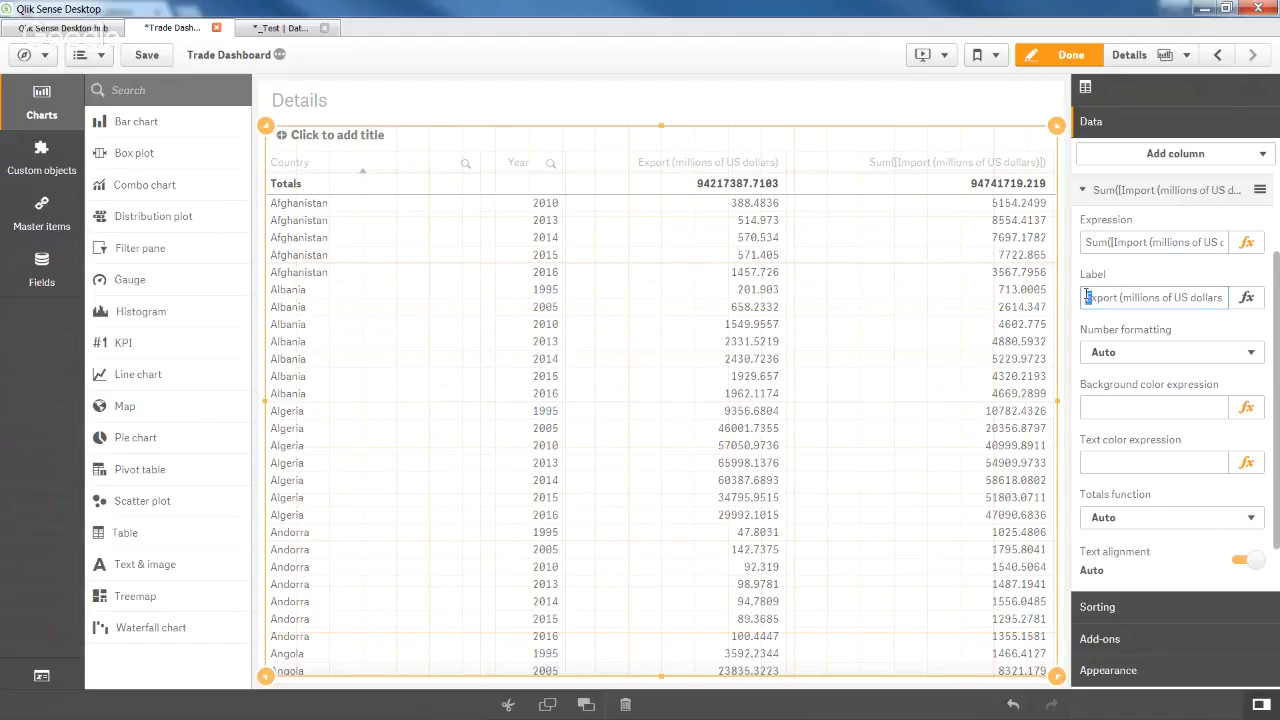
{"action": "type", "text": "I"}
{"action": "key", "text": "Delete"}
{"action": "type", "text": "m"}
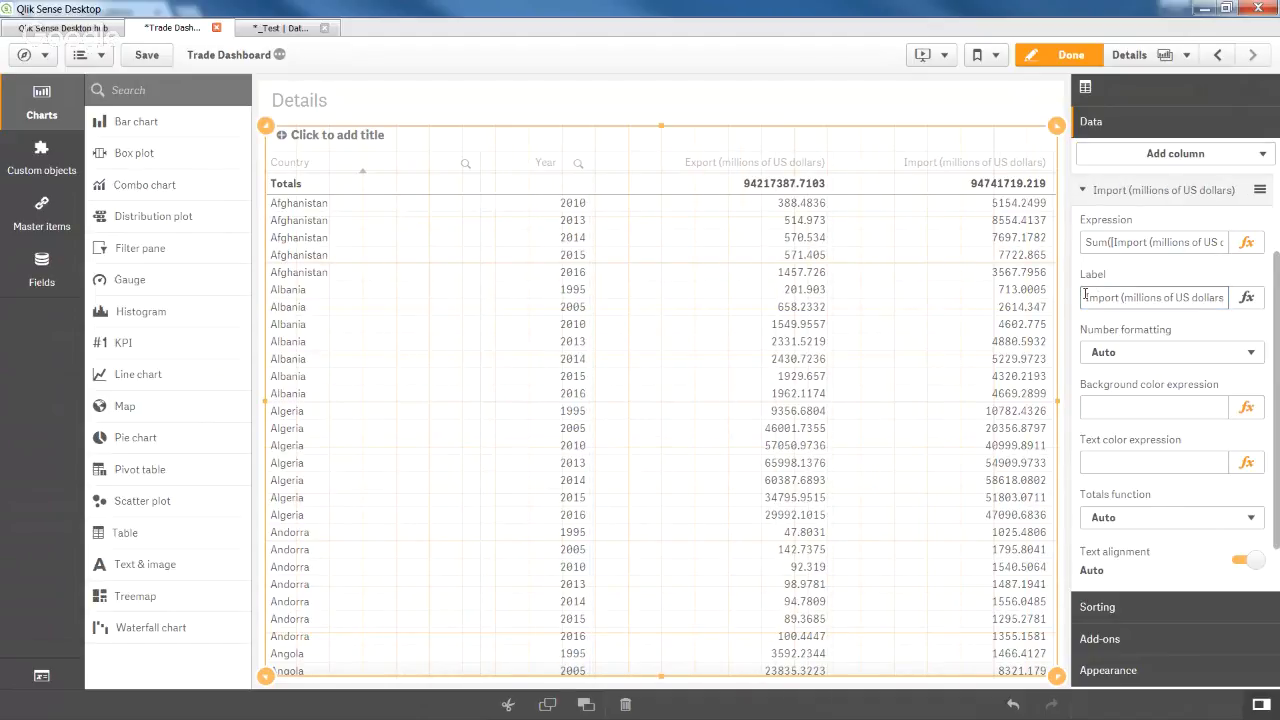
{"action": "left_click", "coordinate": [1155, 158]}
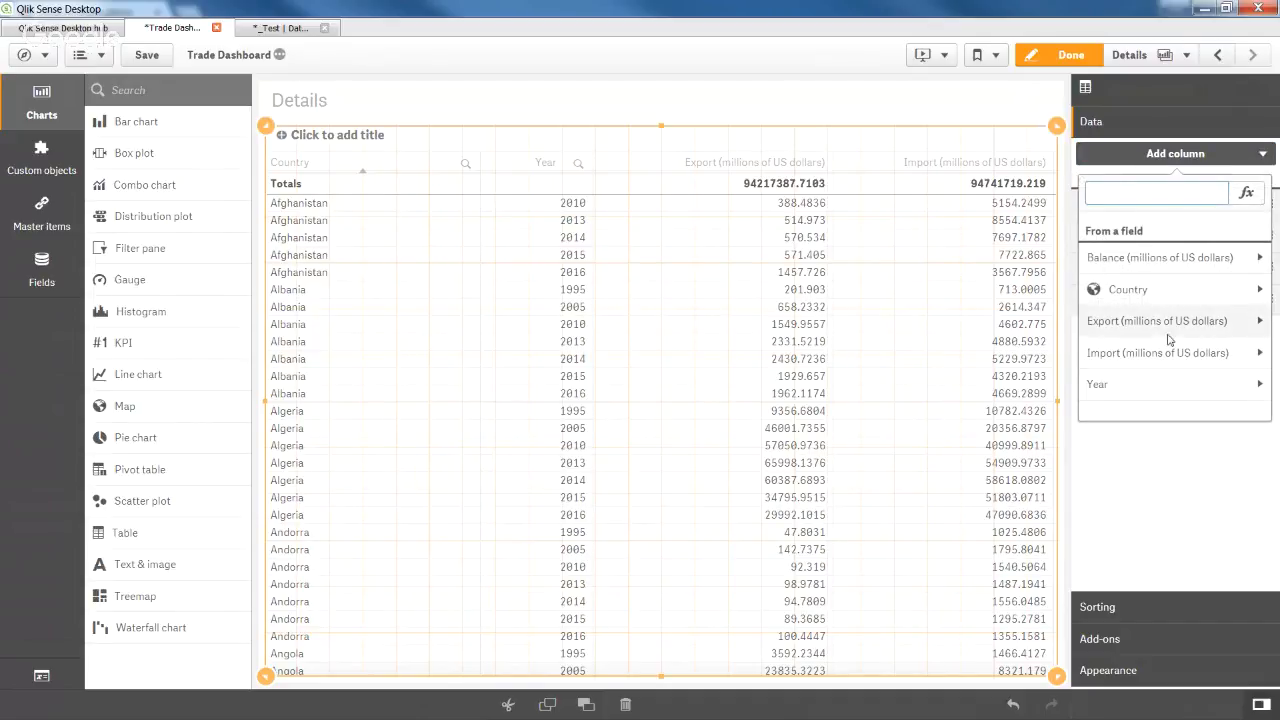
Add Sum of Balance as a column, replacing Export with Balance in the pasted label.
{"action": "left_click", "coordinate": [1190, 268]}
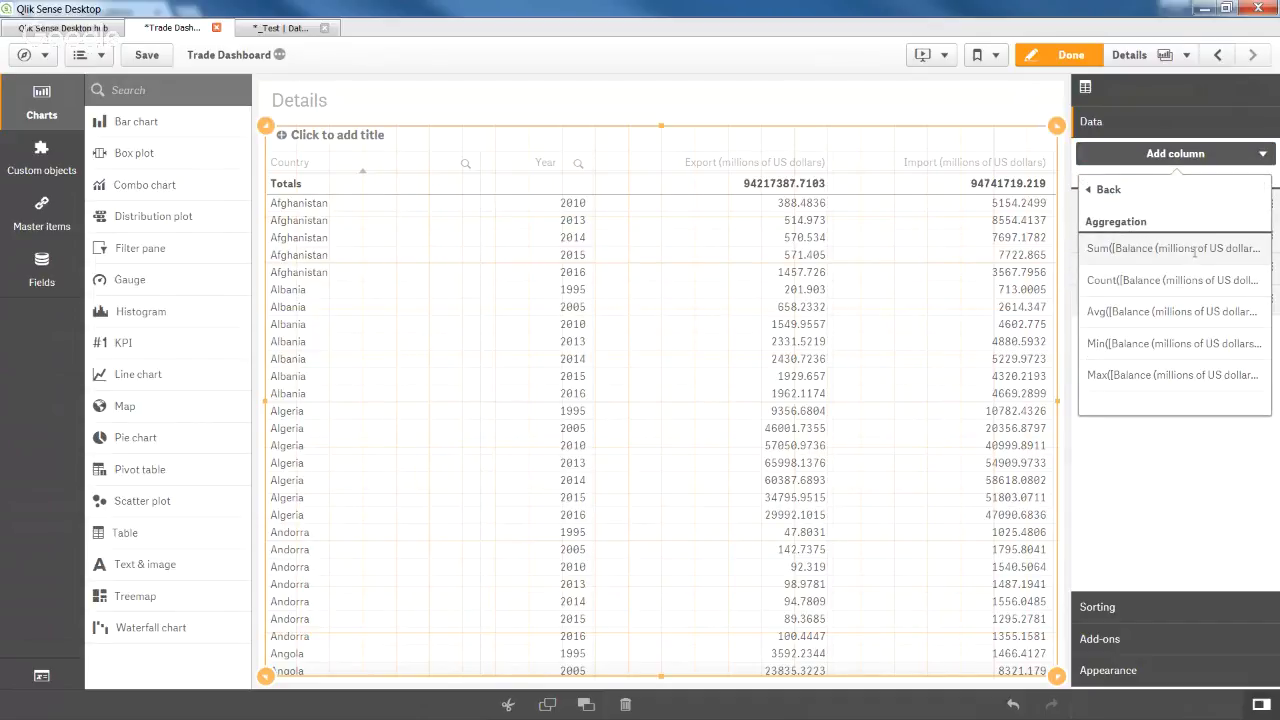
{"action": "left_click", "coordinate": [1187, 254]}
{"action": "left_click", "coordinate": [1154, 296]}
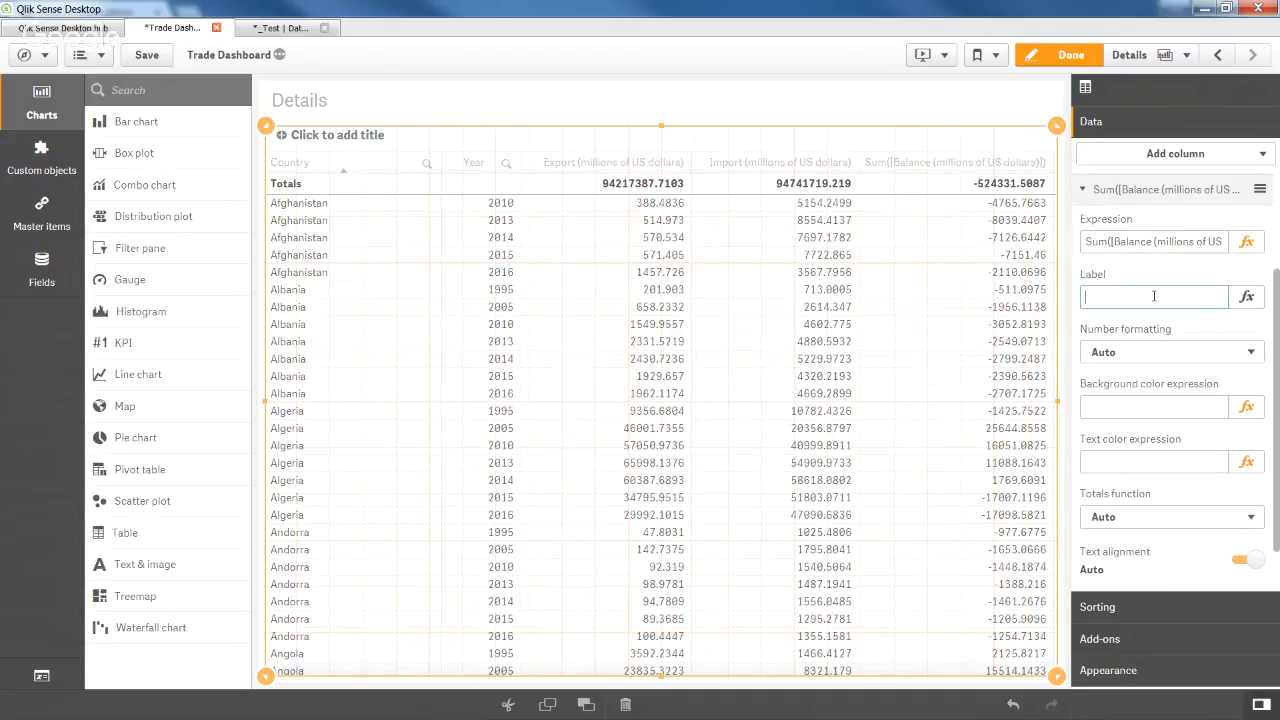
{"action": "key", "text": "ctrl+v"}
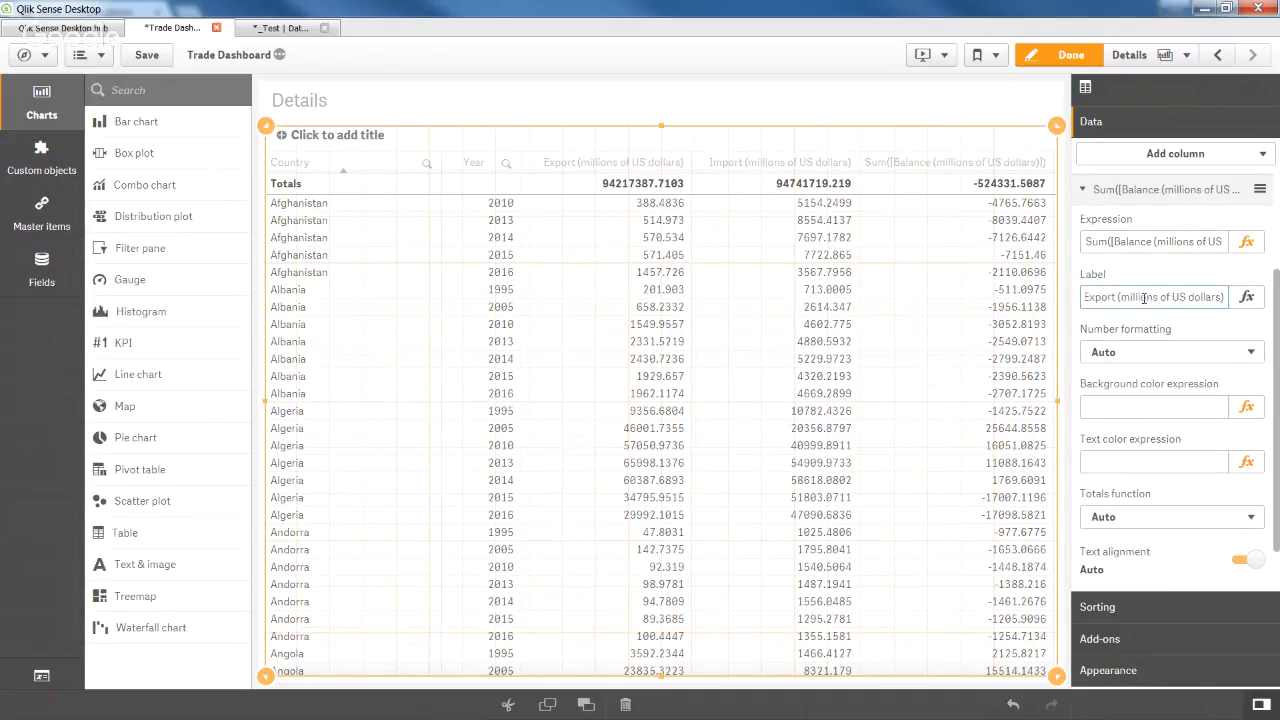
{"action": "double_click", "coordinate": [1110, 297]}
{"action": "type", "text": "Balanc"}
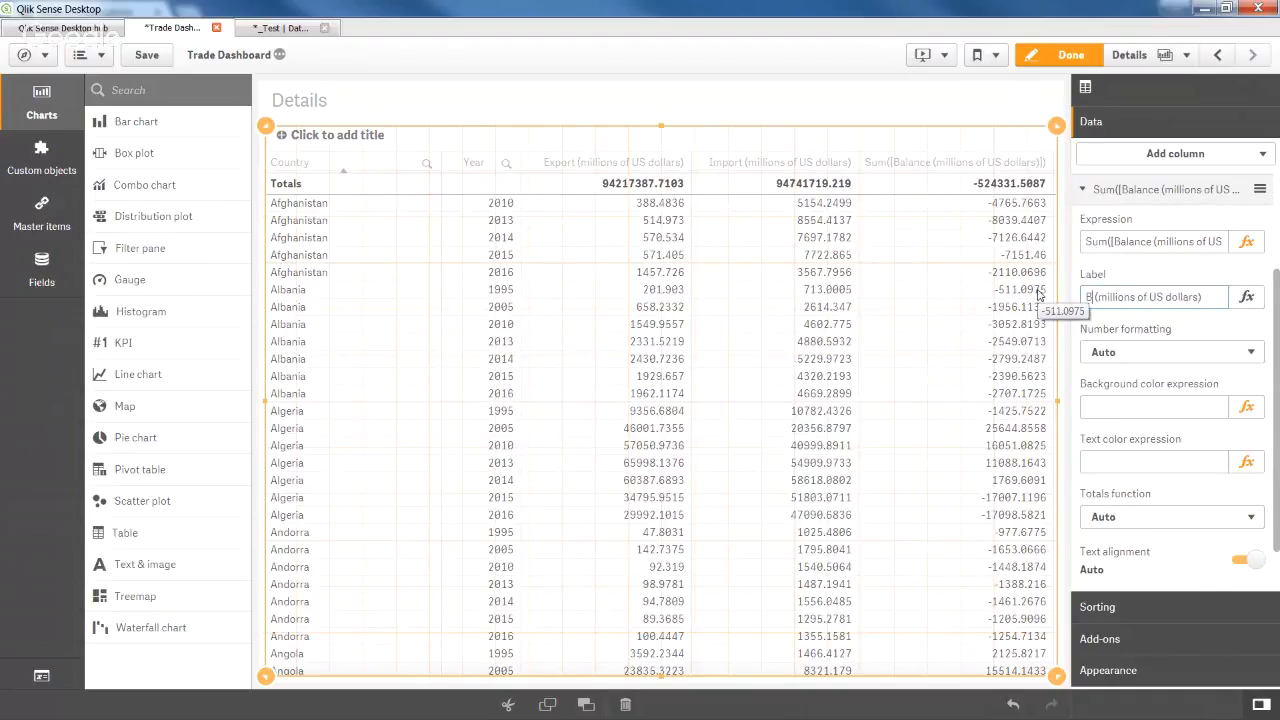
{"action": "type", "text": "e"}
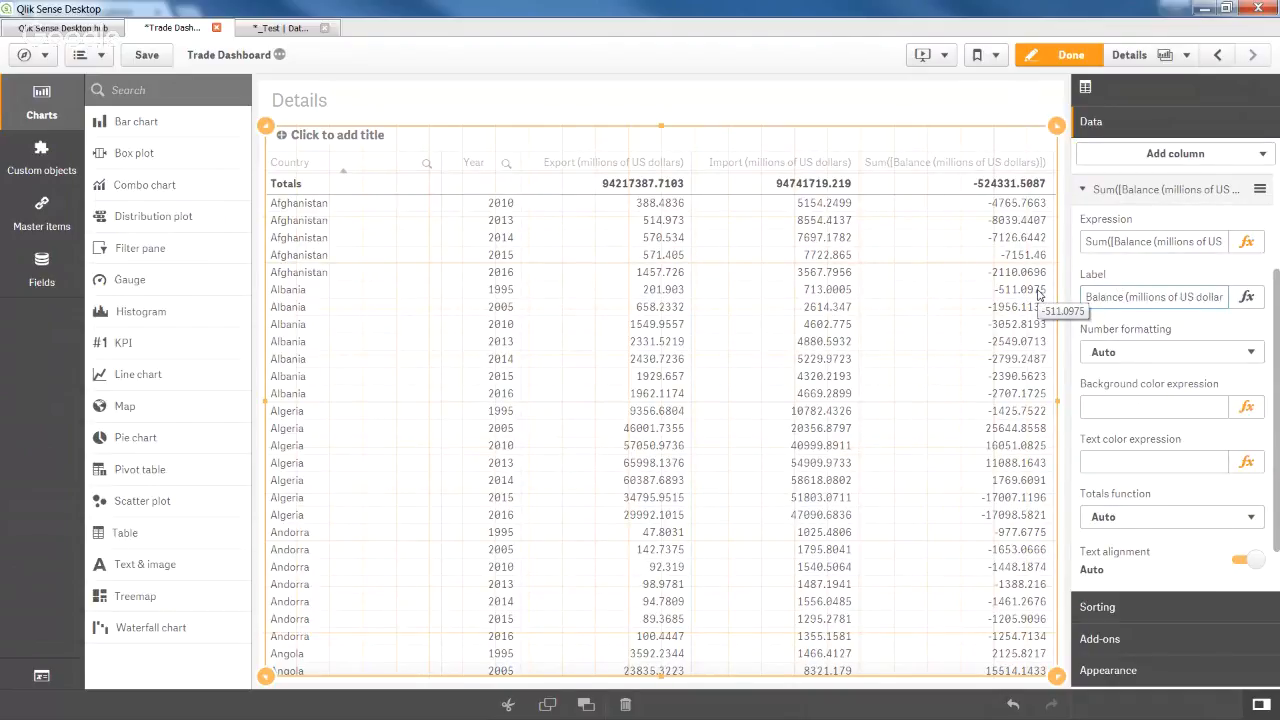
{"action": "key", "text": "Return"}
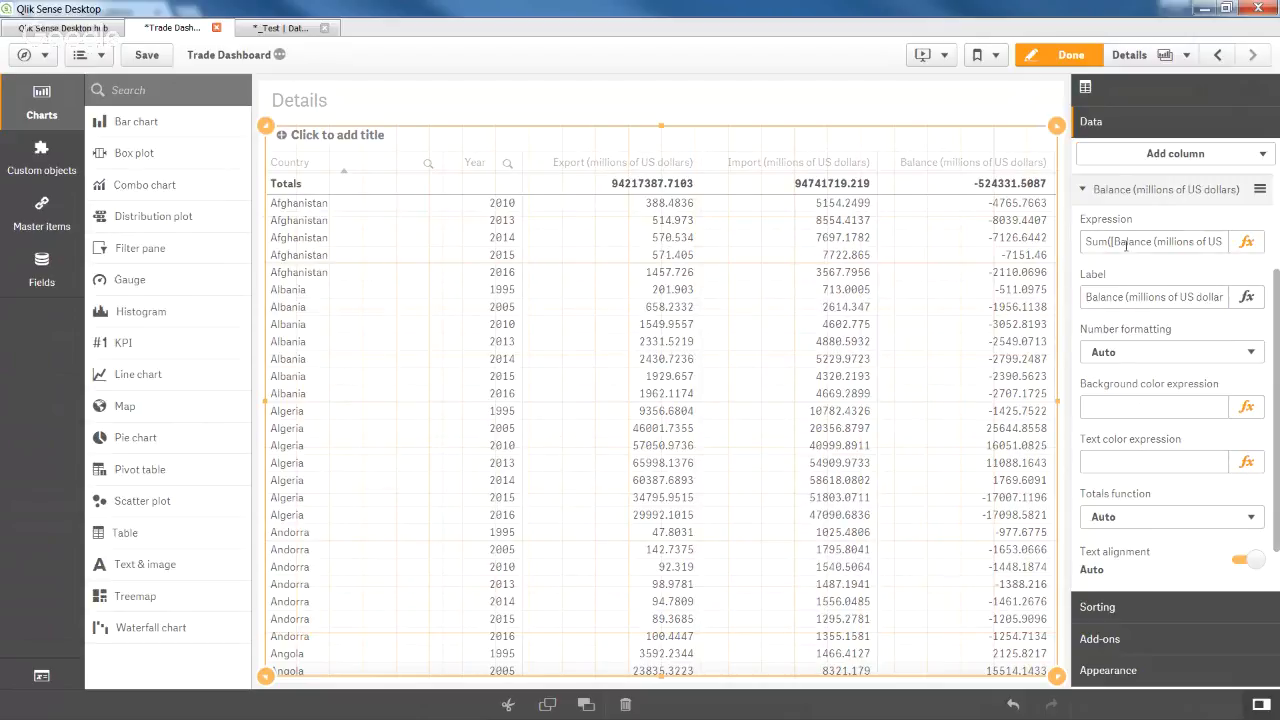
Save the app and set the Export column's number formatting to Money.
{"action": "left_click", "coordinate": [147, 56]}
{"action": "left_click", "coordinate": [1159, 204]}
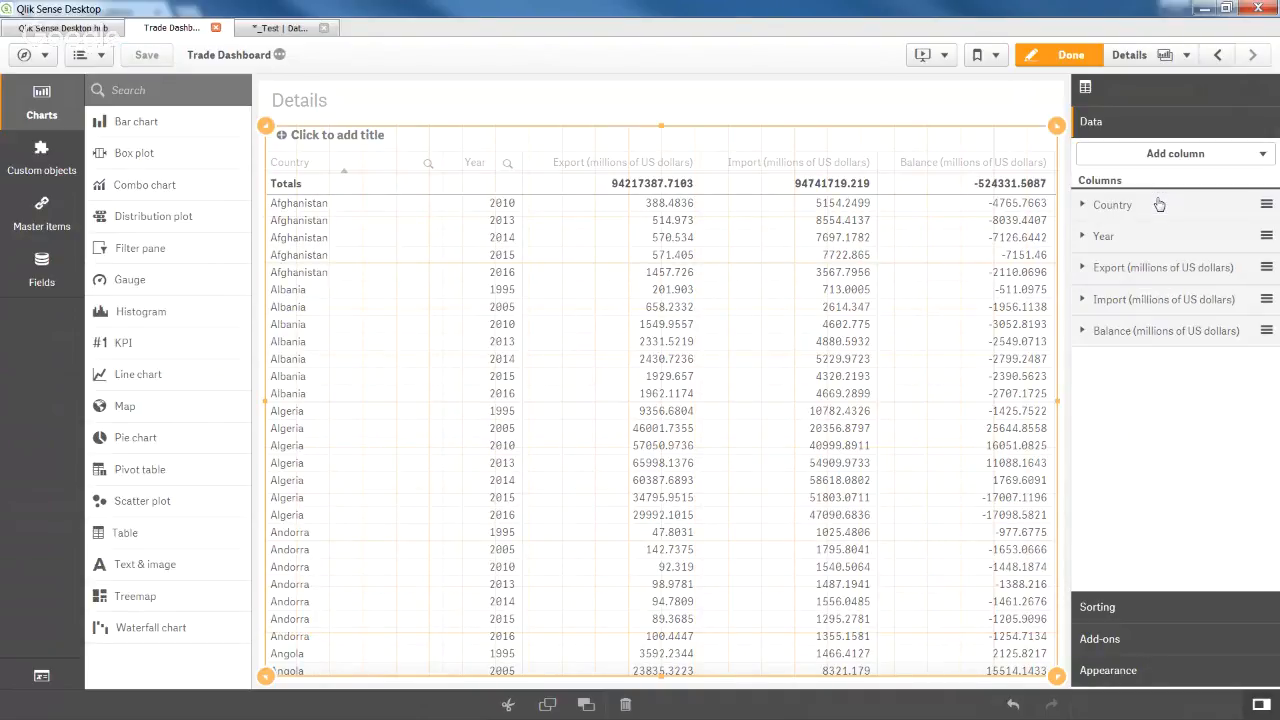
{"action": "left_click", "coordinate": [1193, 270]}
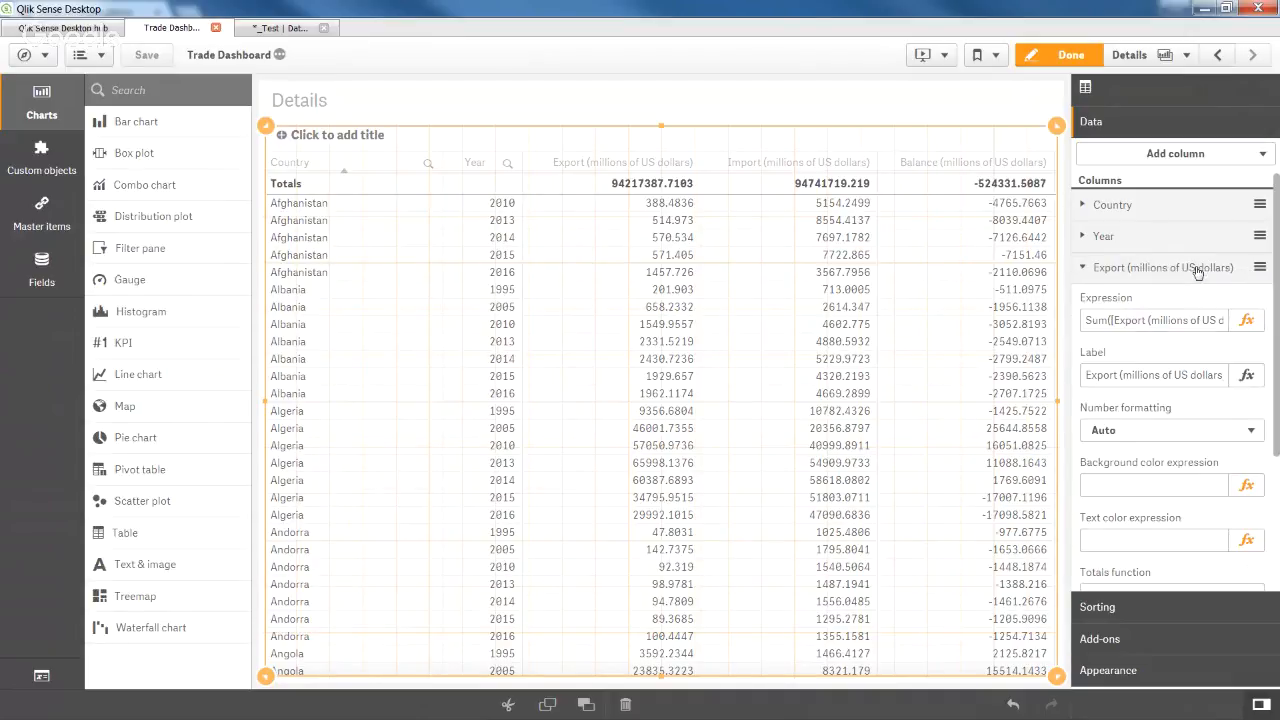
{"action": "scroll", "coordinate": [1176, 350], "scroll_direction": "down", "scroll_amount": 1}
{"action": "left_click", "coordinate": [1175, 363]}
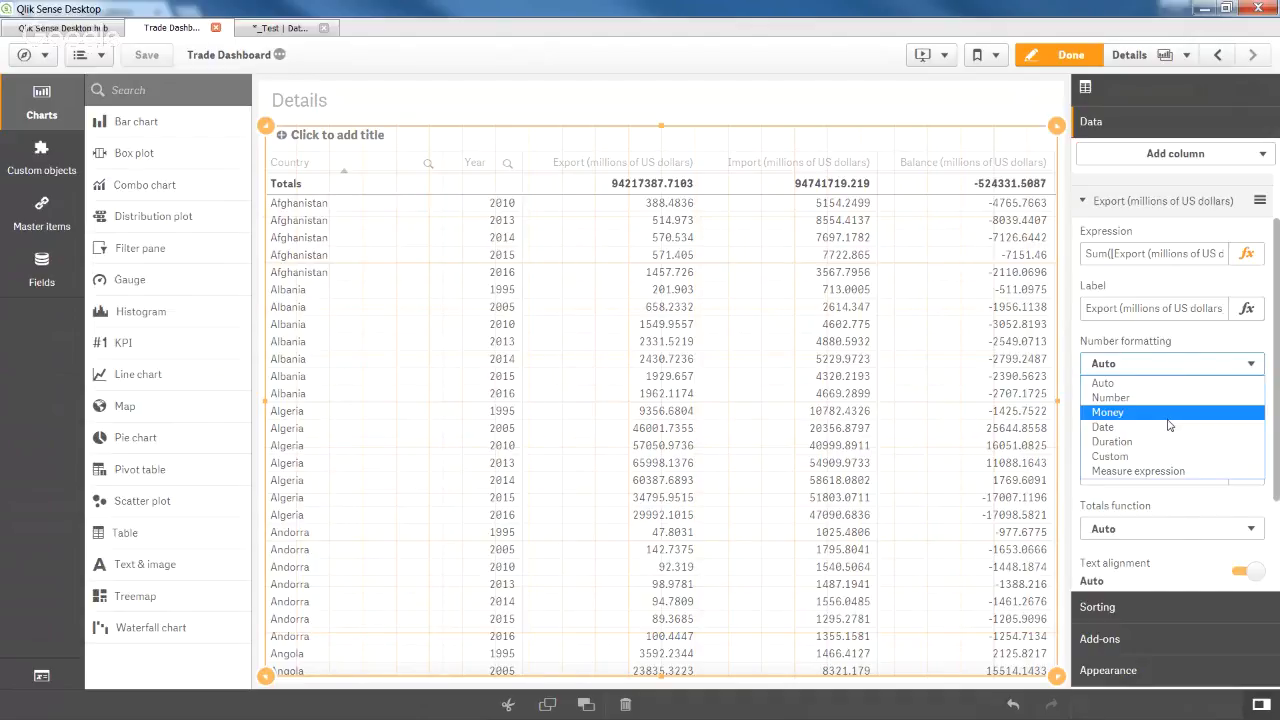
{"action": "left_click", "coordinate": [1166, 414]}
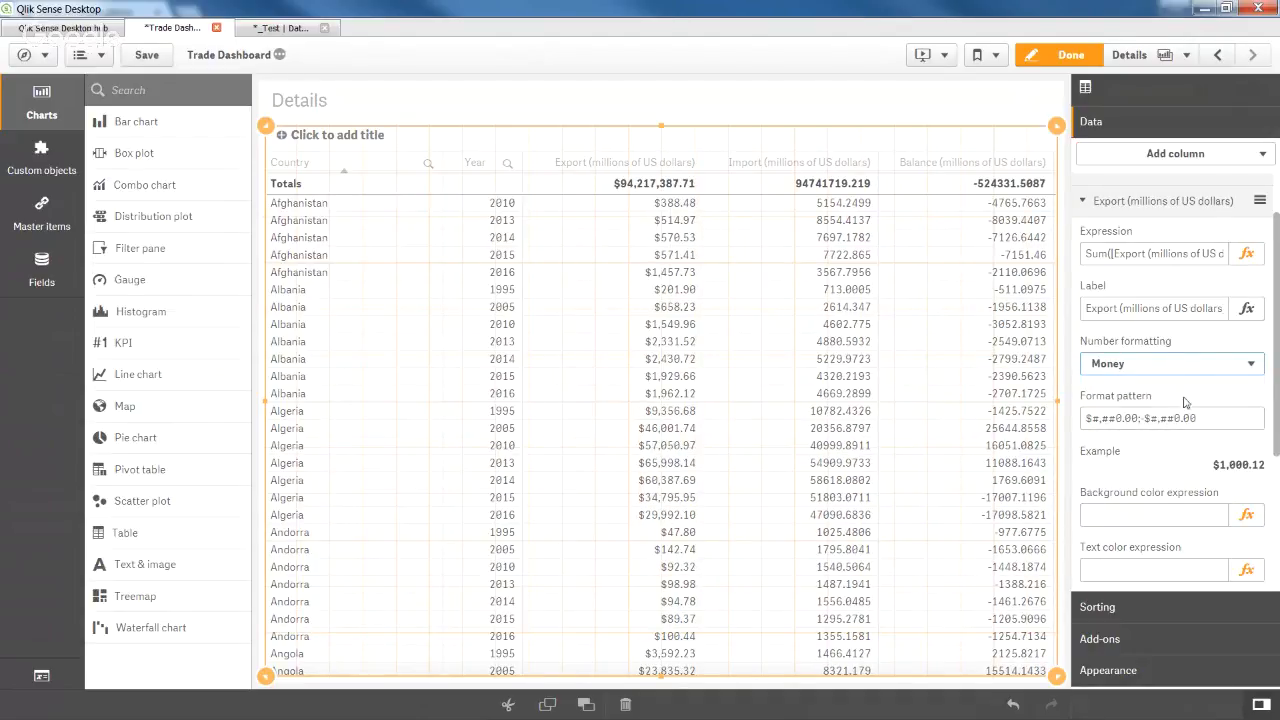
{"action": "left_click", "coordinate": [1131, 202]}
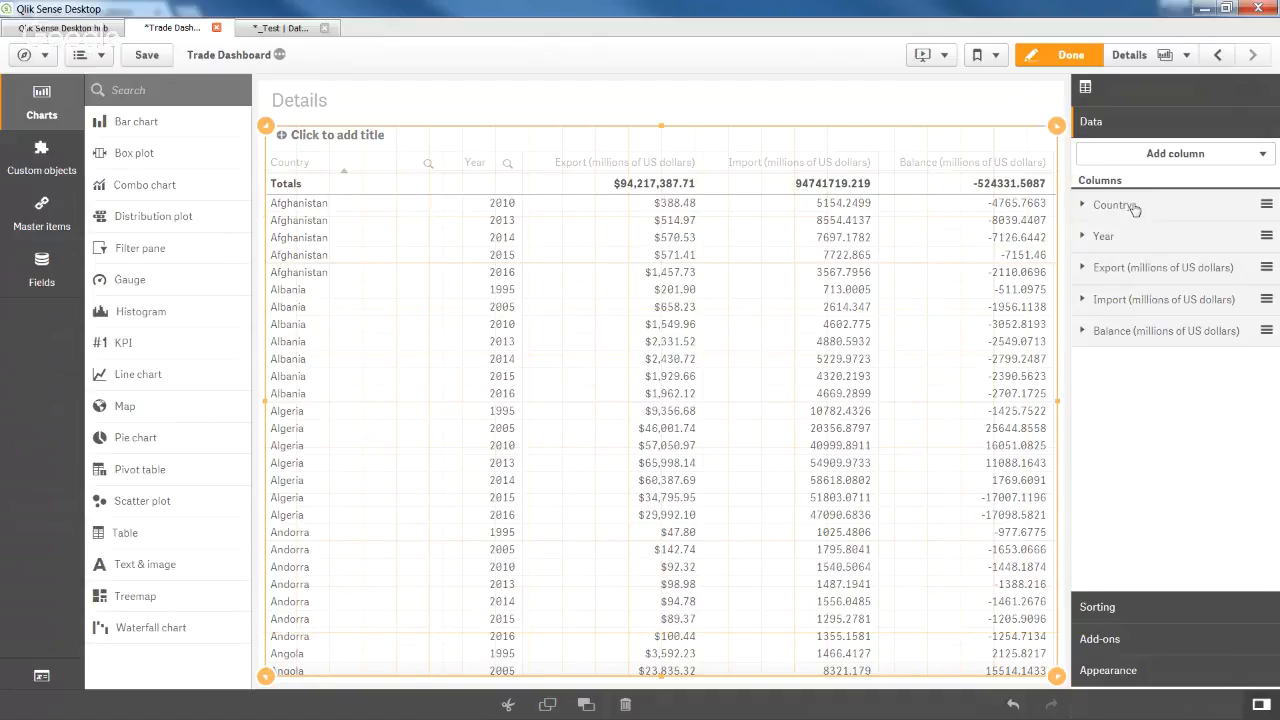
Set Money number formatting on the Import and Balance columns, then finish editing.
{"action": "left_click", "coordinate": [1145, 301]}
{"action": "left_click", "coordinate": [1172, 466]}
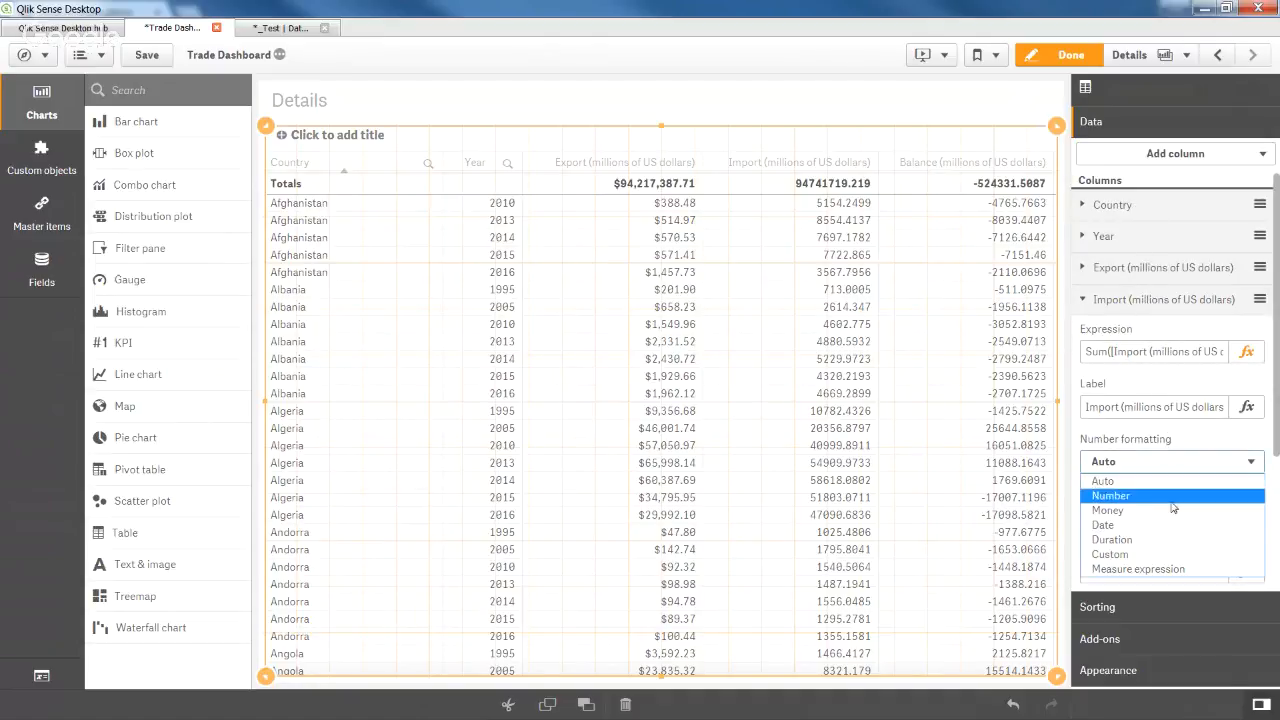
{"action": "left_click", "coordinate": [1172, 512]}
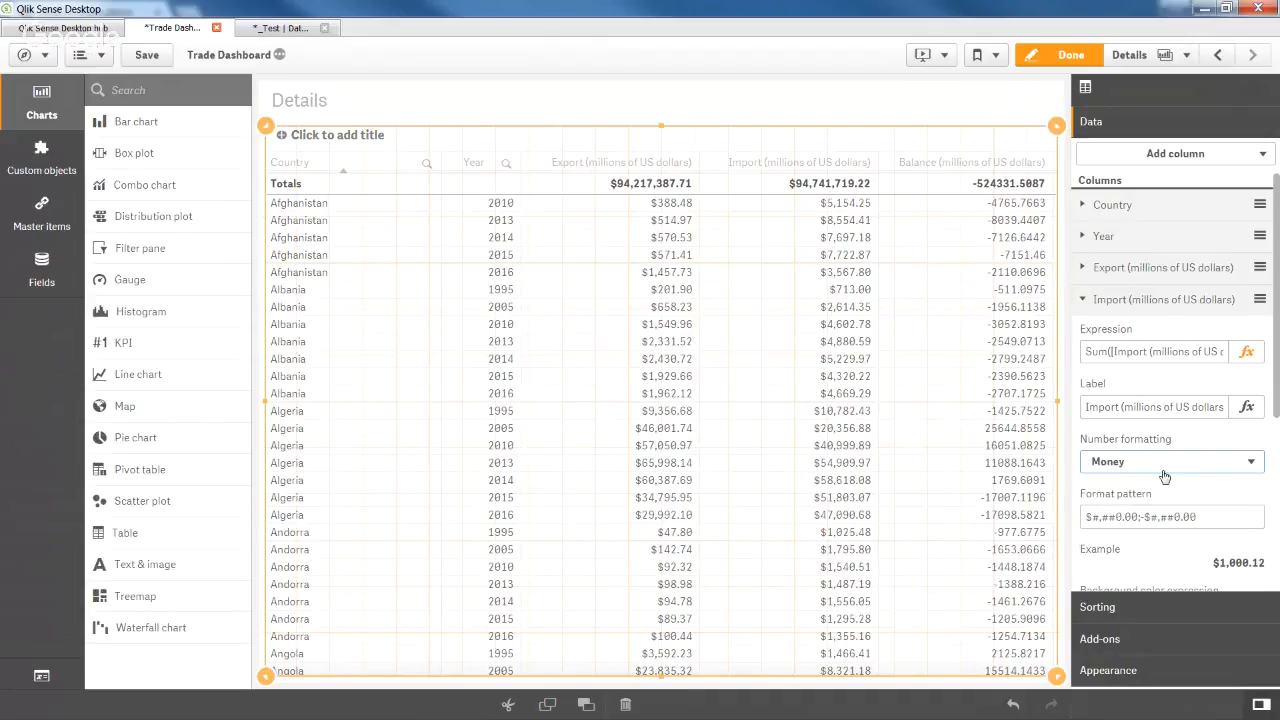
{"action": "left_click", "coordinate": [1127, 305]}
{"action": "left_click", "coordinate": [1130, 333]}
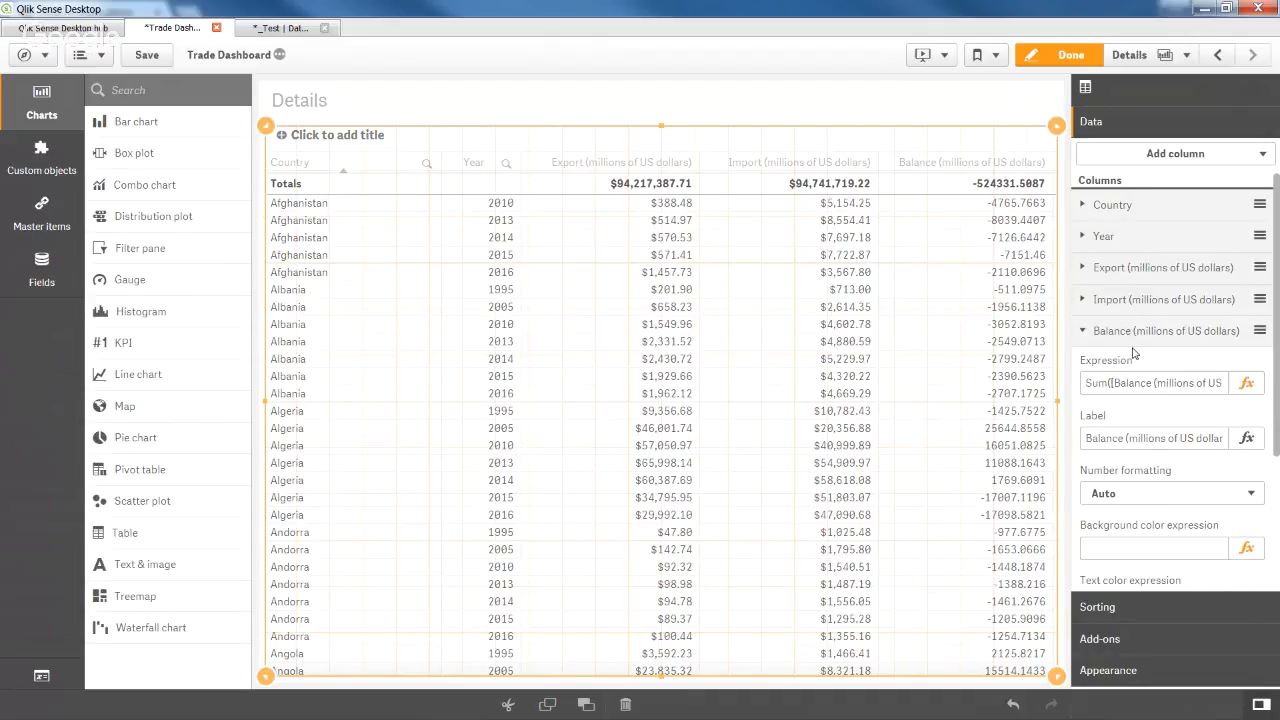
{"action": "left_click", "coordinate": [1164, 493]}
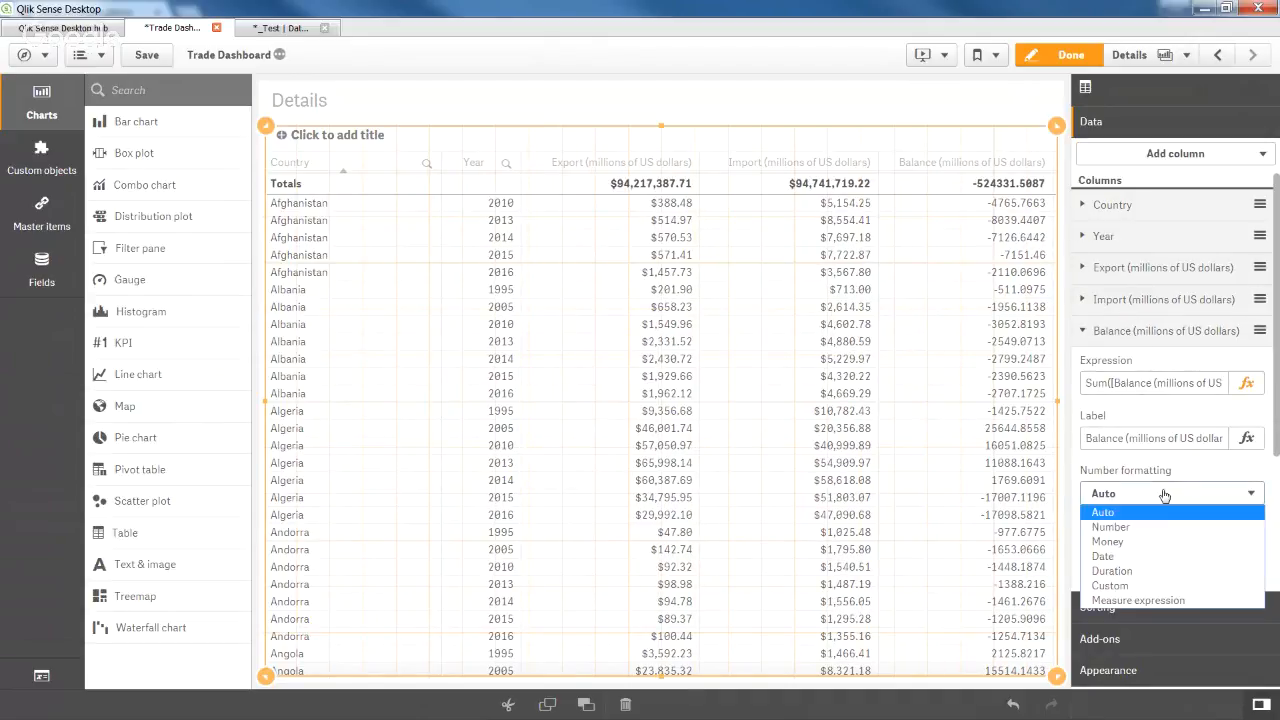
{"action": "left_click", "coordinate": [1164, 541]}
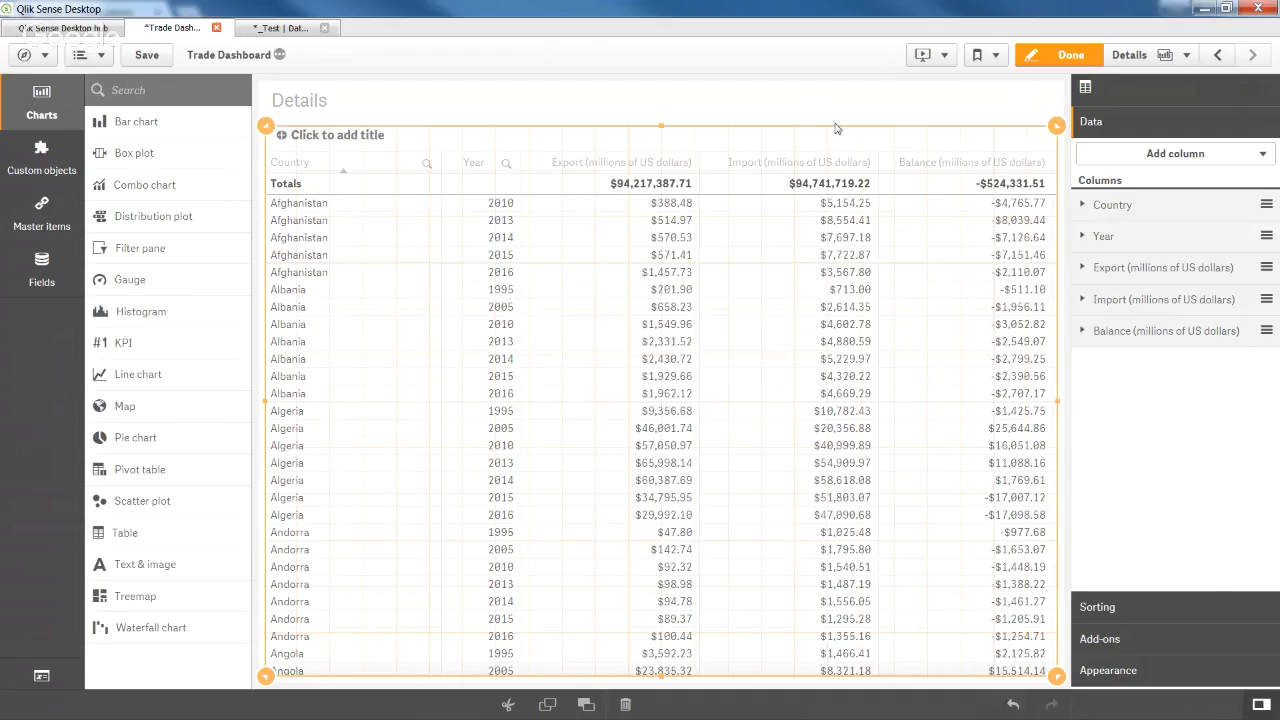
{"action": "left_click", "coordinate": [1050, 56]}
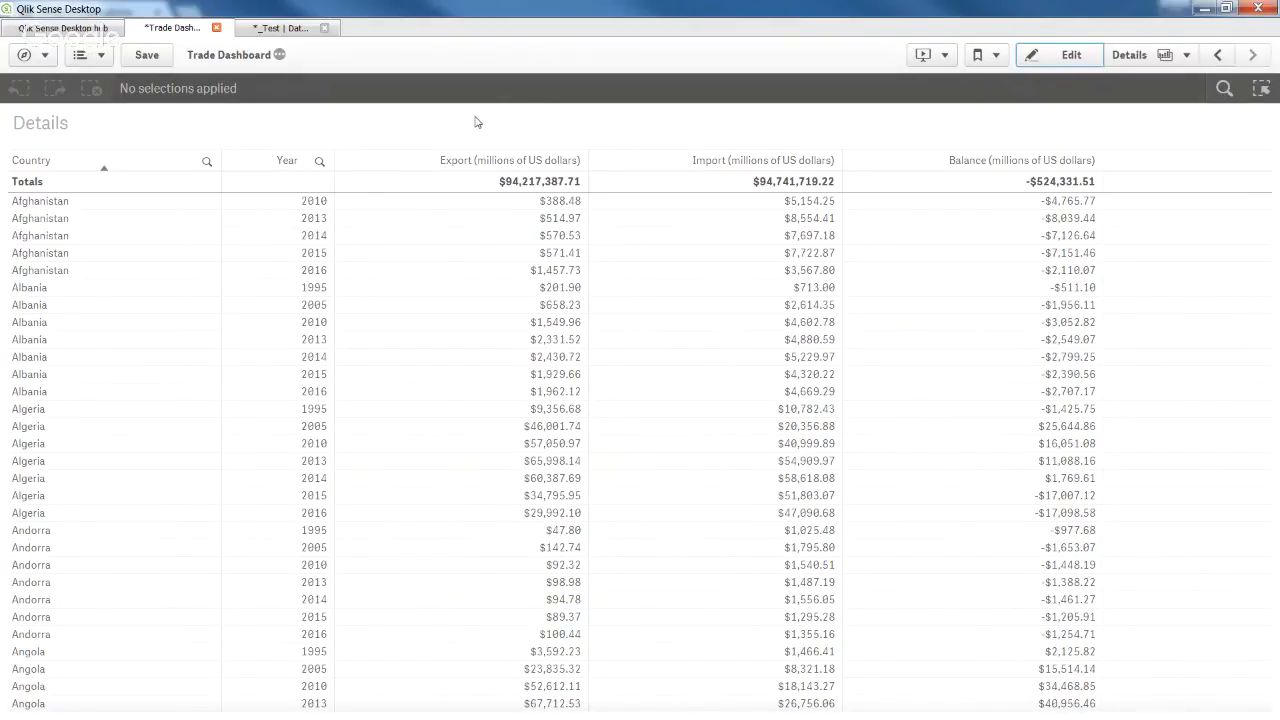
Sort the table by Import, first descending and then ascending so the smallest imports lead.
{"action": "left_click", "coordinate": [720, 160]}
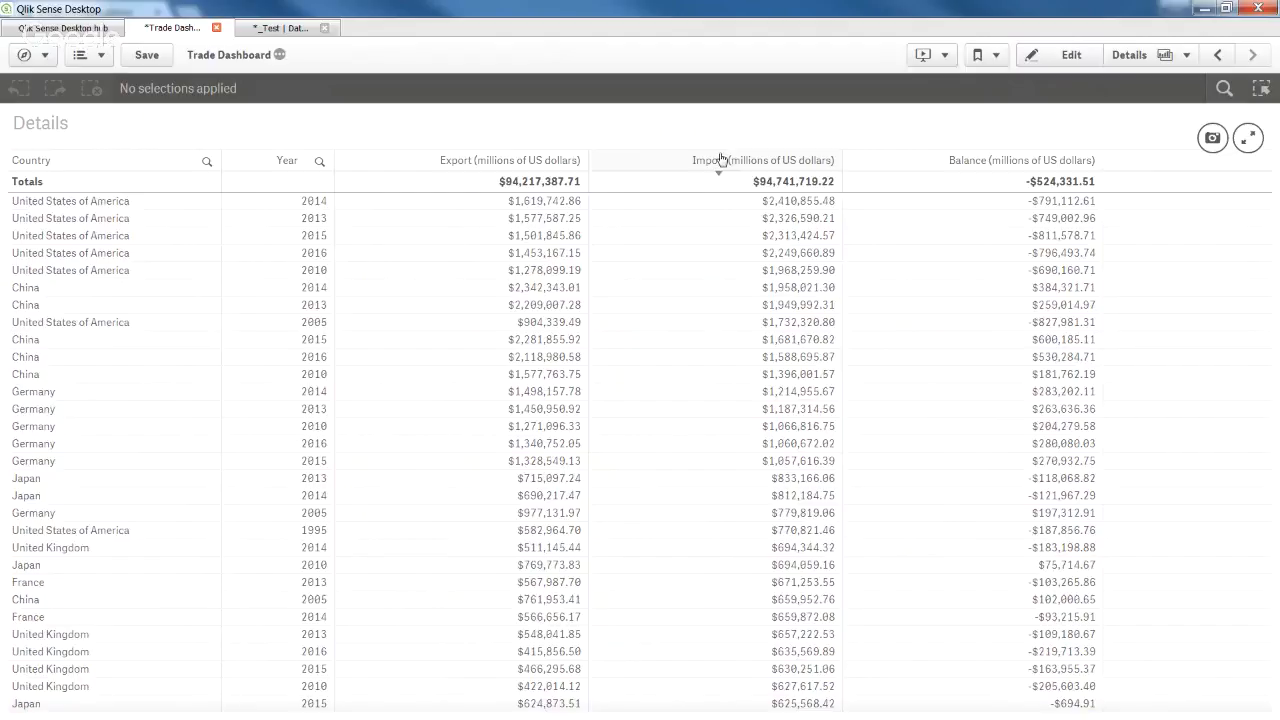
{"action": "left_click", "coordinate": [720, 160]}
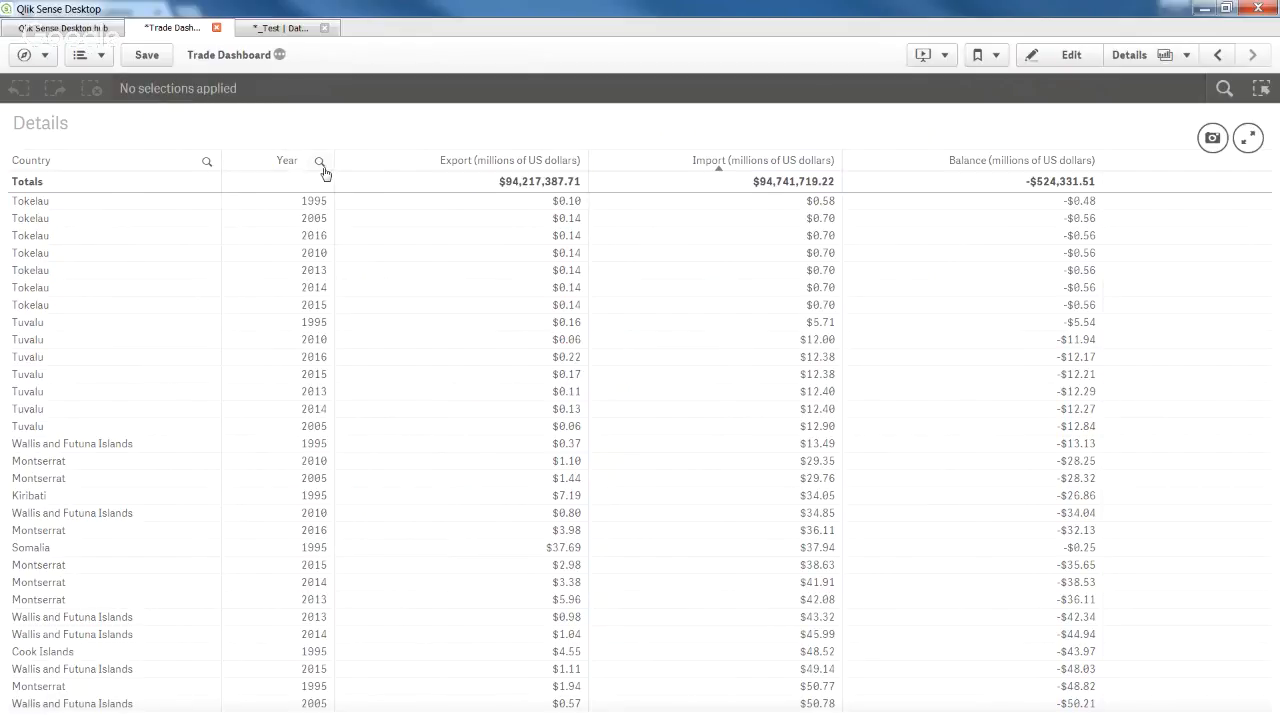
Search the Country column for 'united sta' and select United States of America.
{"action": "left_click", "coordinate": [209, 168]}
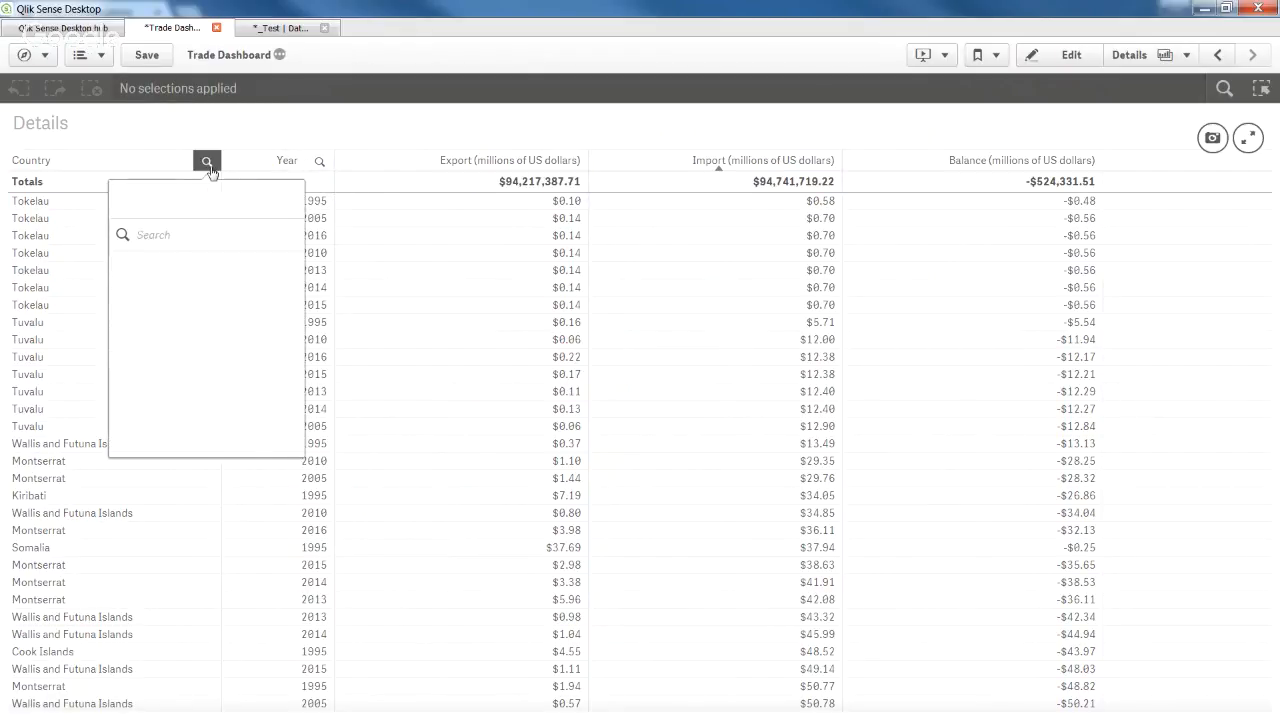
{"action": "type", "text": "united"}
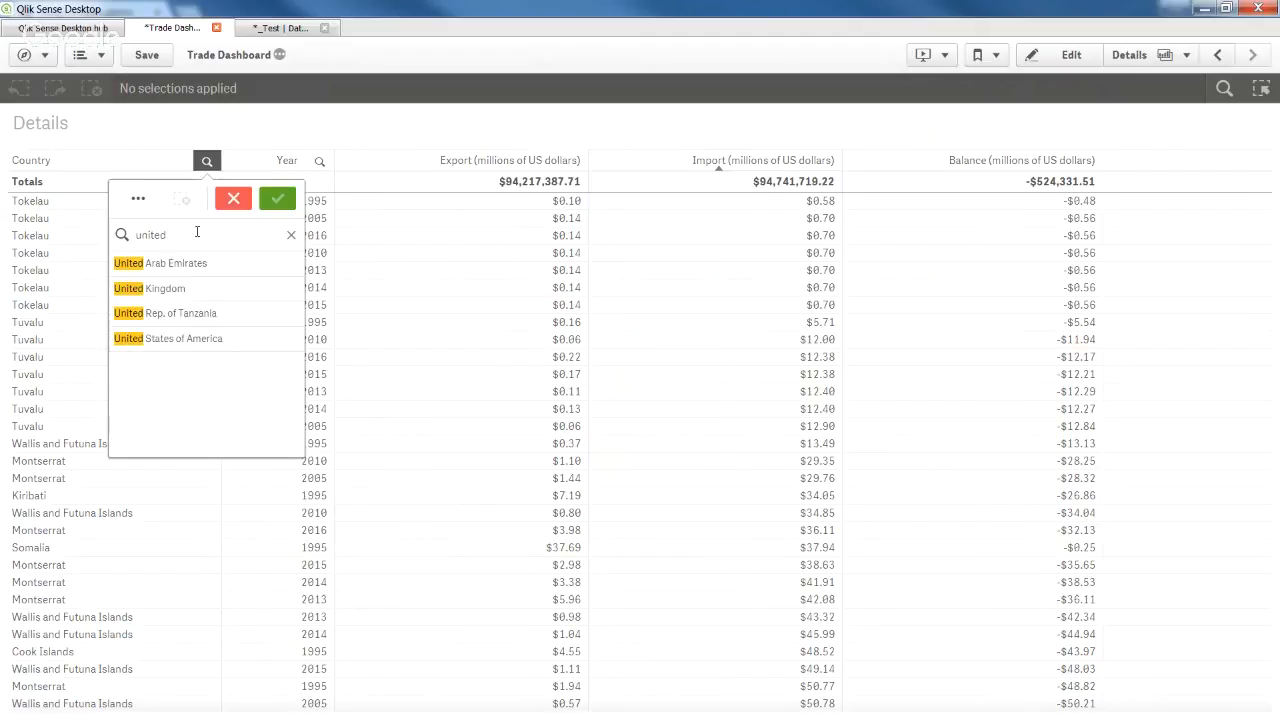
{"action": "type", "text": " sta"}
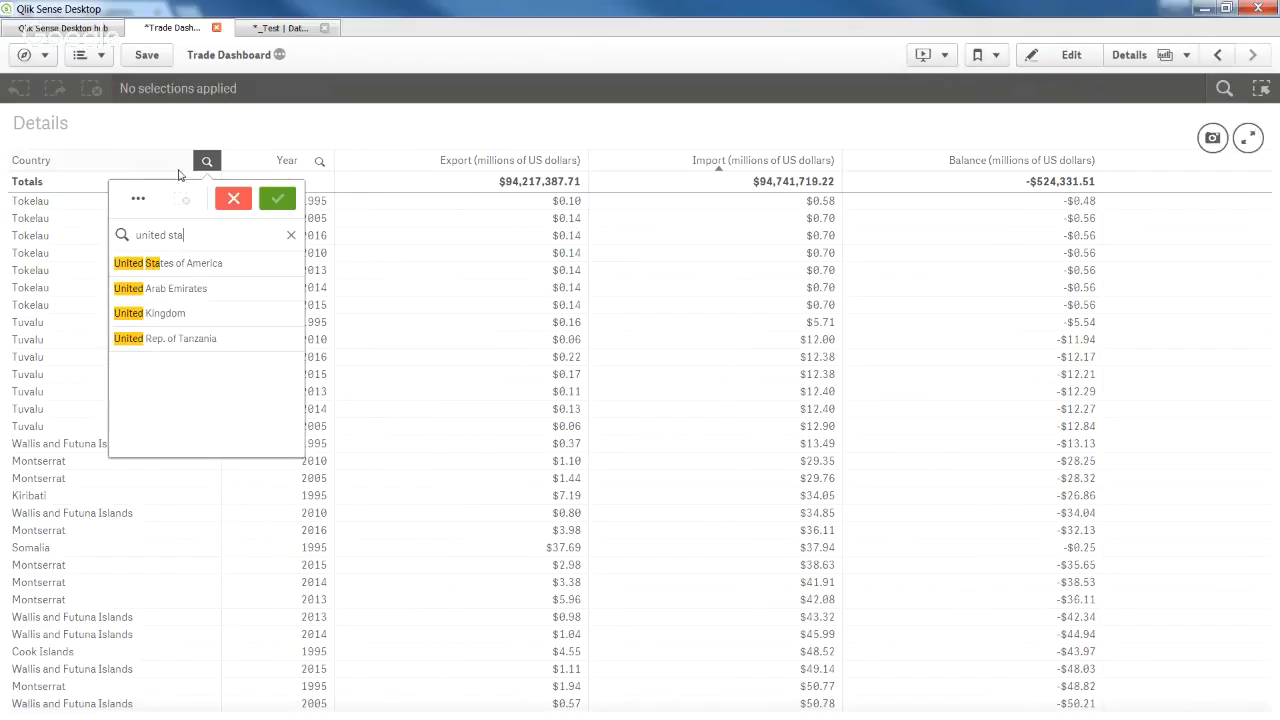
{"action": "left_click", "coordinate": [250, 268]}
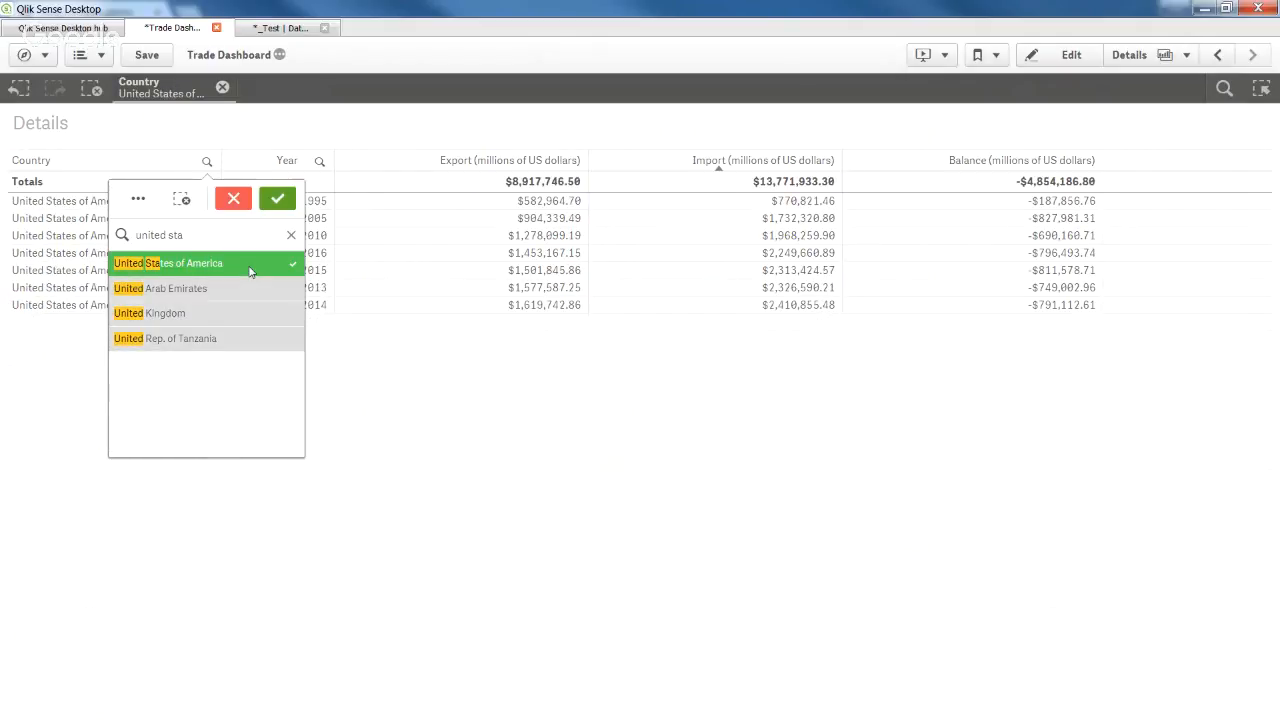
{"action": "left_click", "coordinate": [286, 205]}
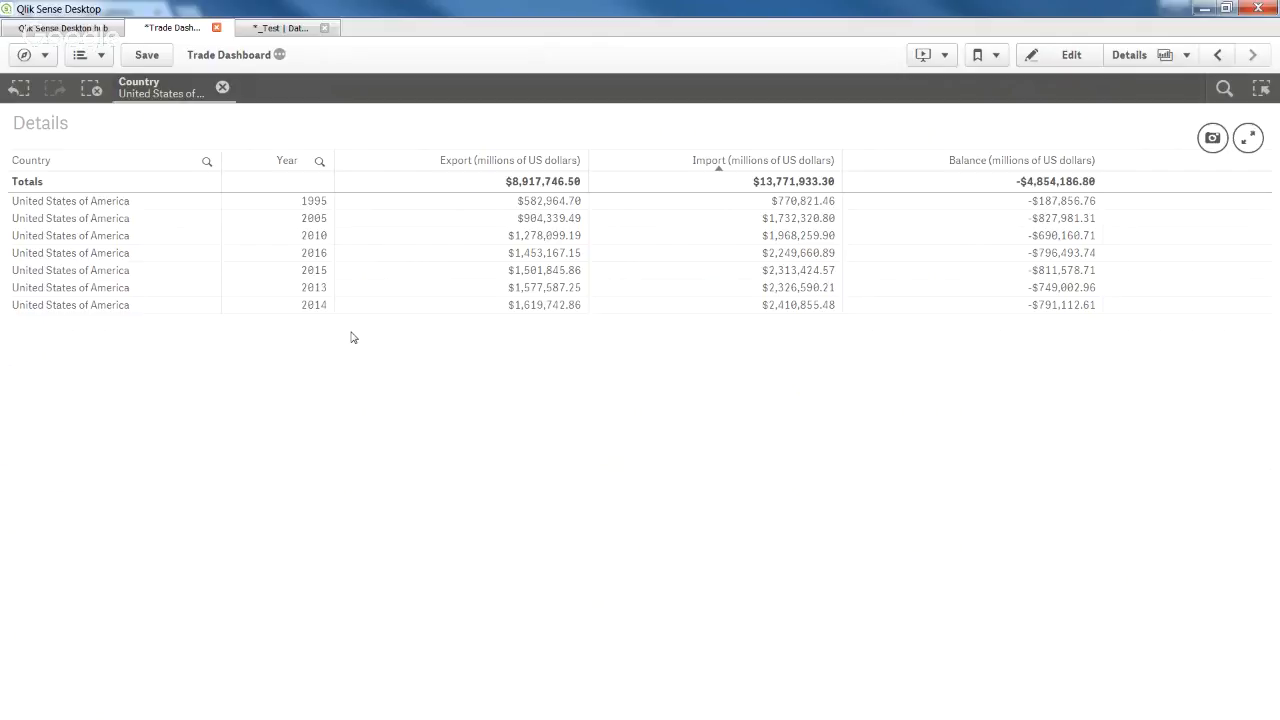
On the Summary sheet, select 2016 in the Year filter pane alongside the United States selection.
{"action": "left_click", "coordinate": [1219, 56]}
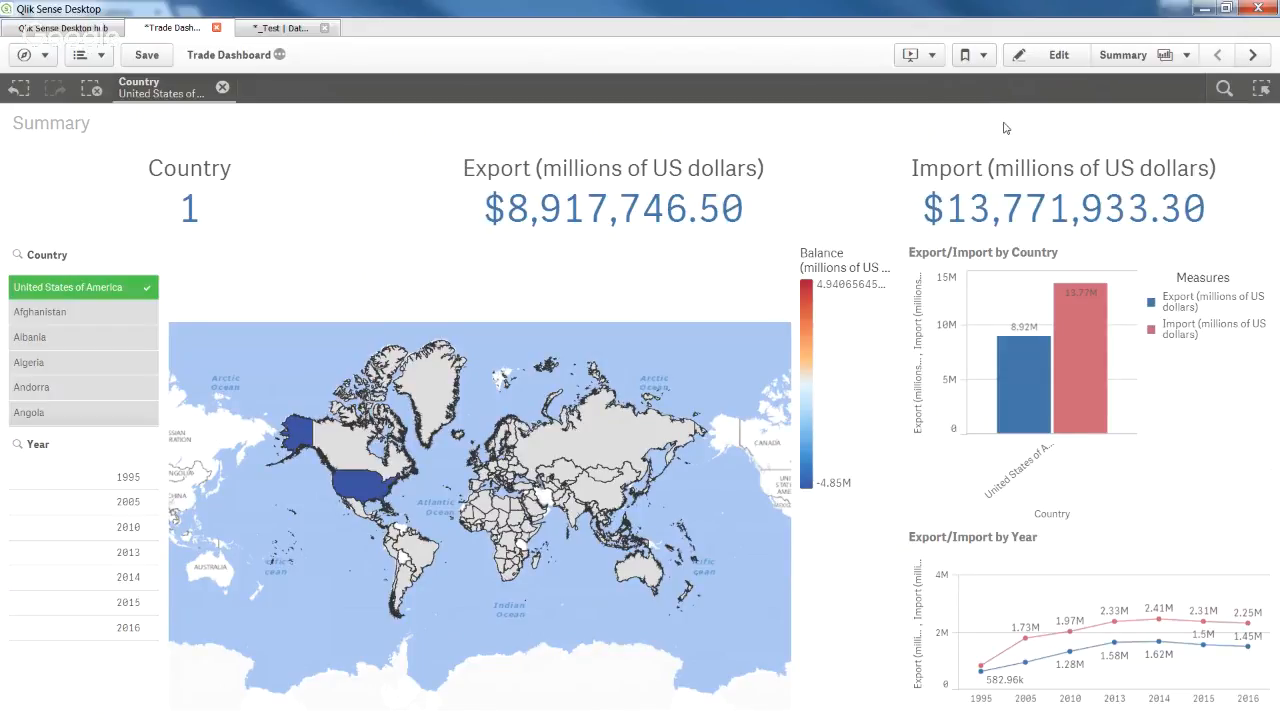
{"action": "mouse_move", "coordinate": [366, 172]}
{"action": "left_click", "coordinate": [125, 630]}
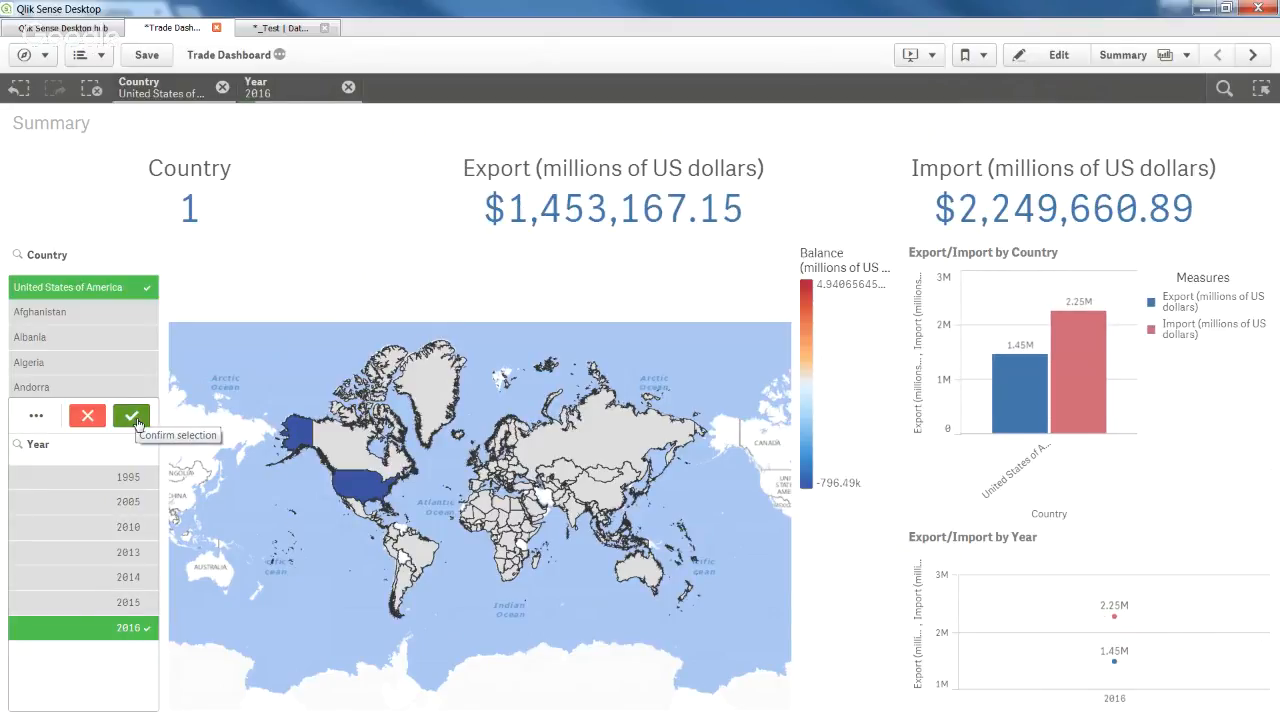
{"action": "left_click", "coordinate": [132, 416]}
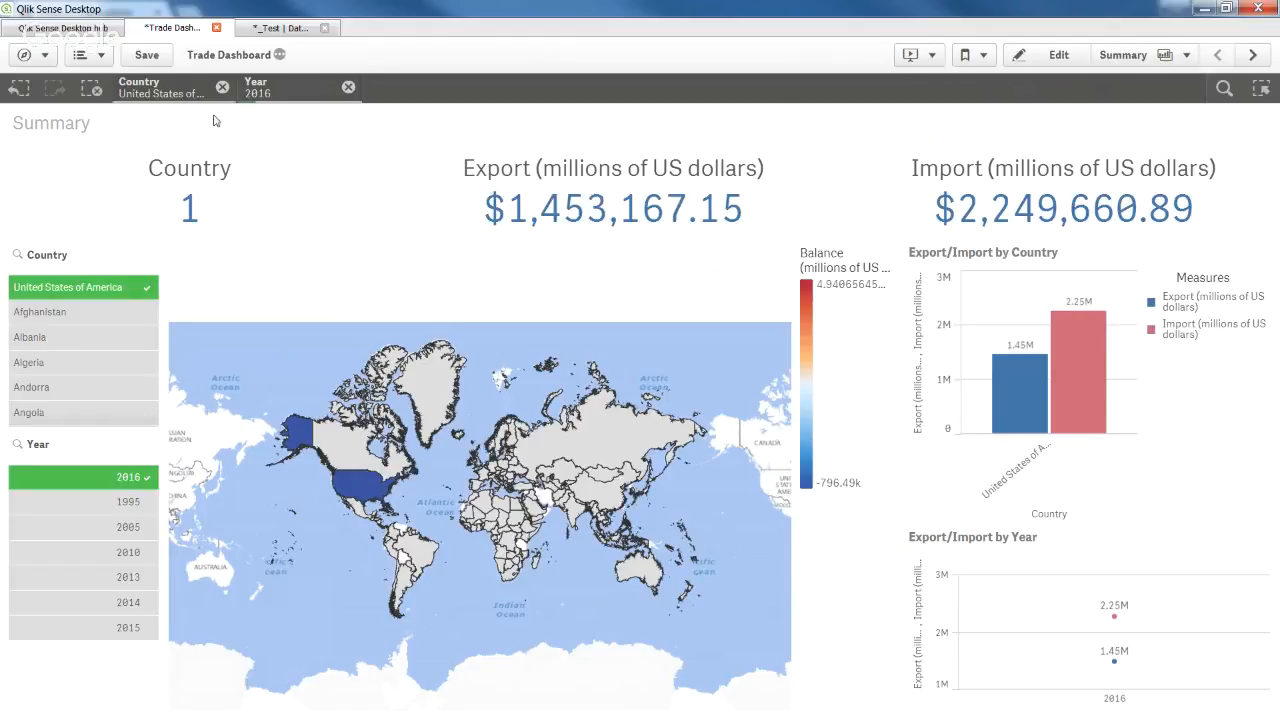
{"action": "left_click", "coordinate": [1252, 55]}
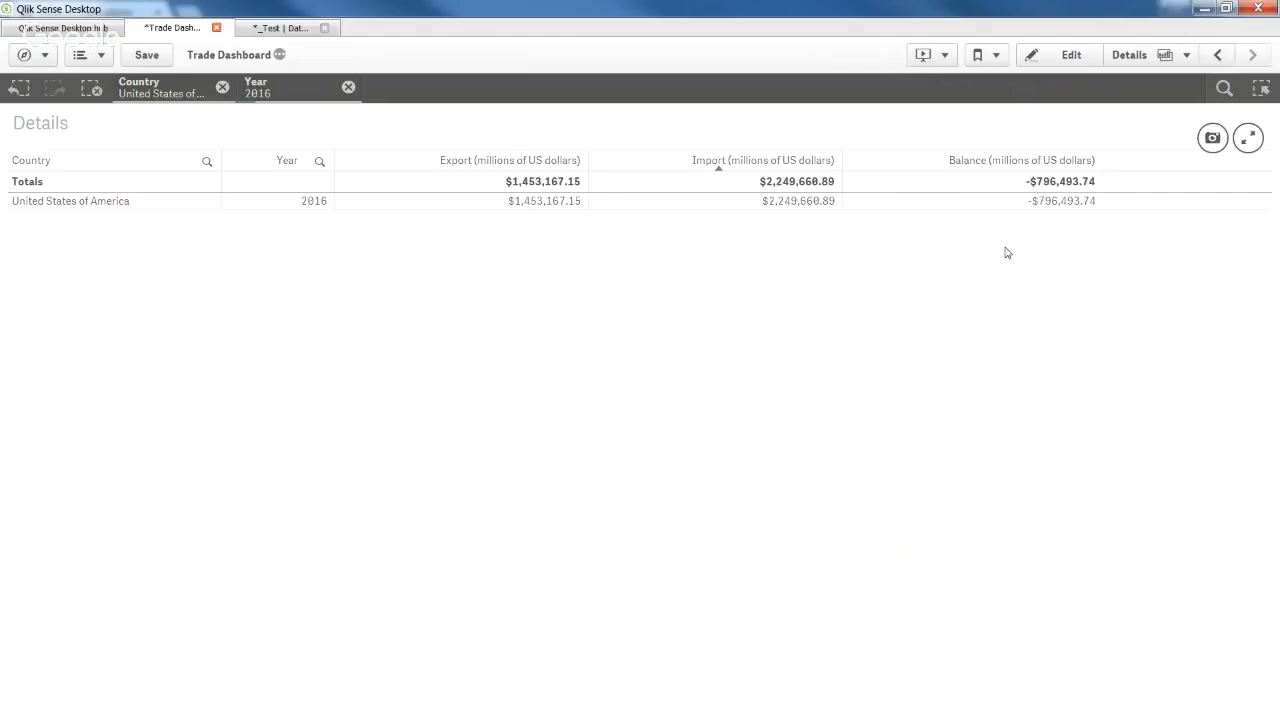
Clear the Country and Year selections, then bring up the table's context menu.
{"action": "left_click", "coordinate": [90, 89]}
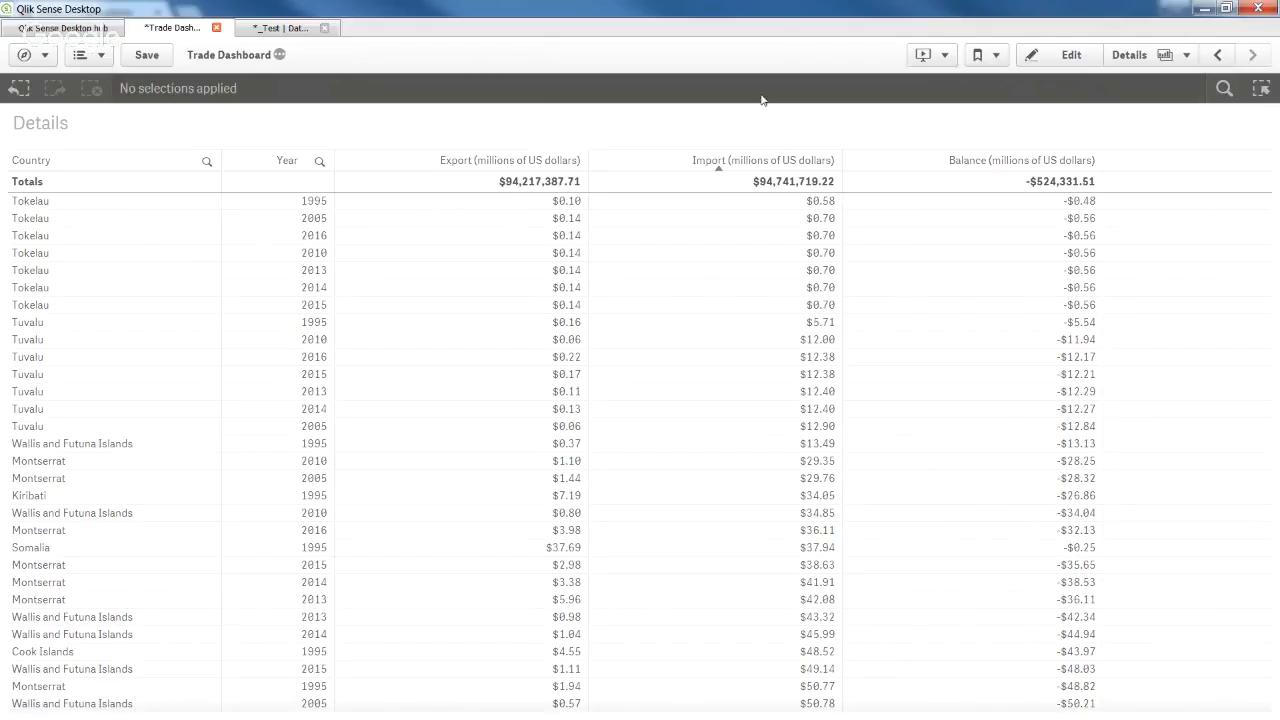
{"action": "right_click", "coordinate": [890, 204]}
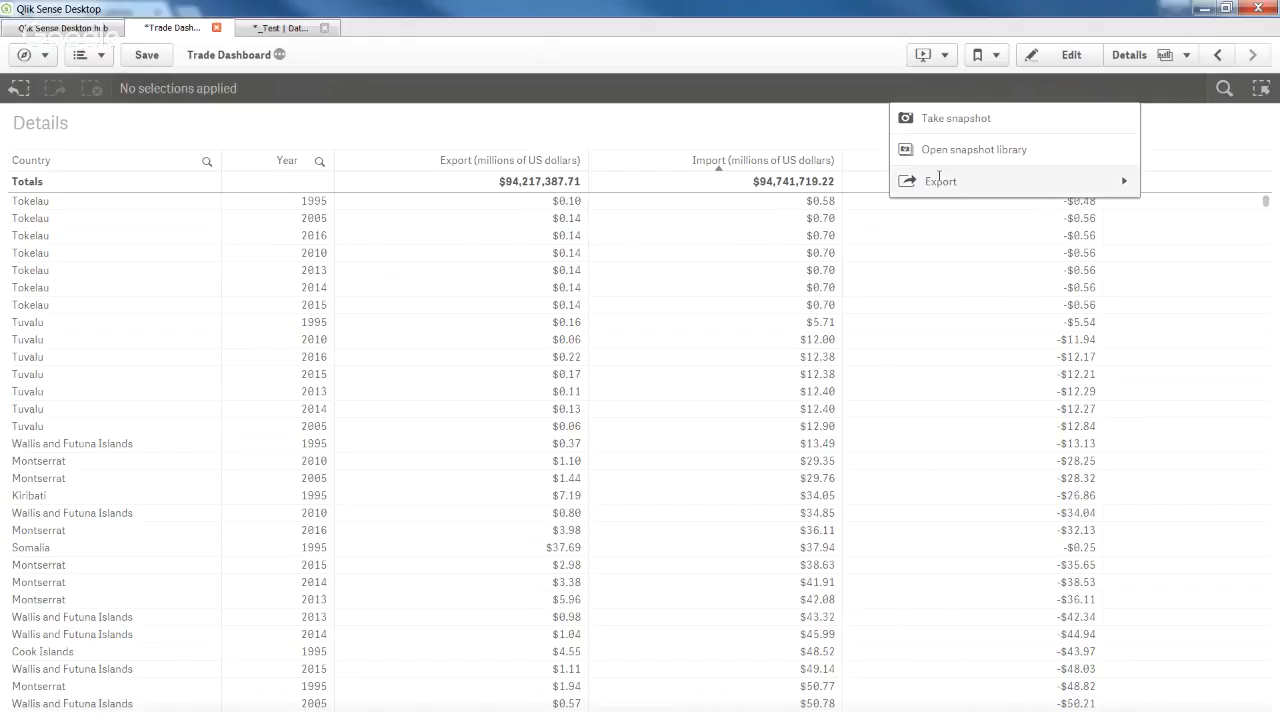
Export the Details table's data and download the resulting .xlsx file from the Export complete dialog.
{"action": "left_click", "coordinate": [1006, 191]}
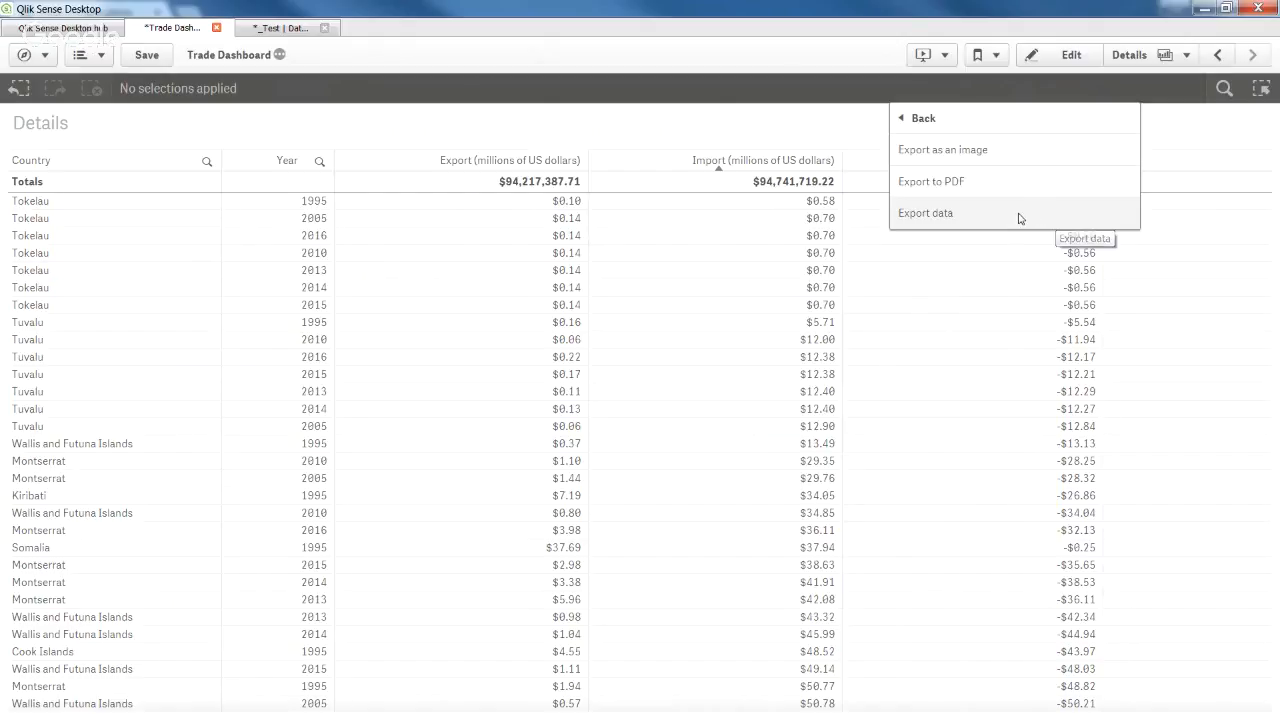
{"action": "left_click", "coordinate": [1019, 216]}
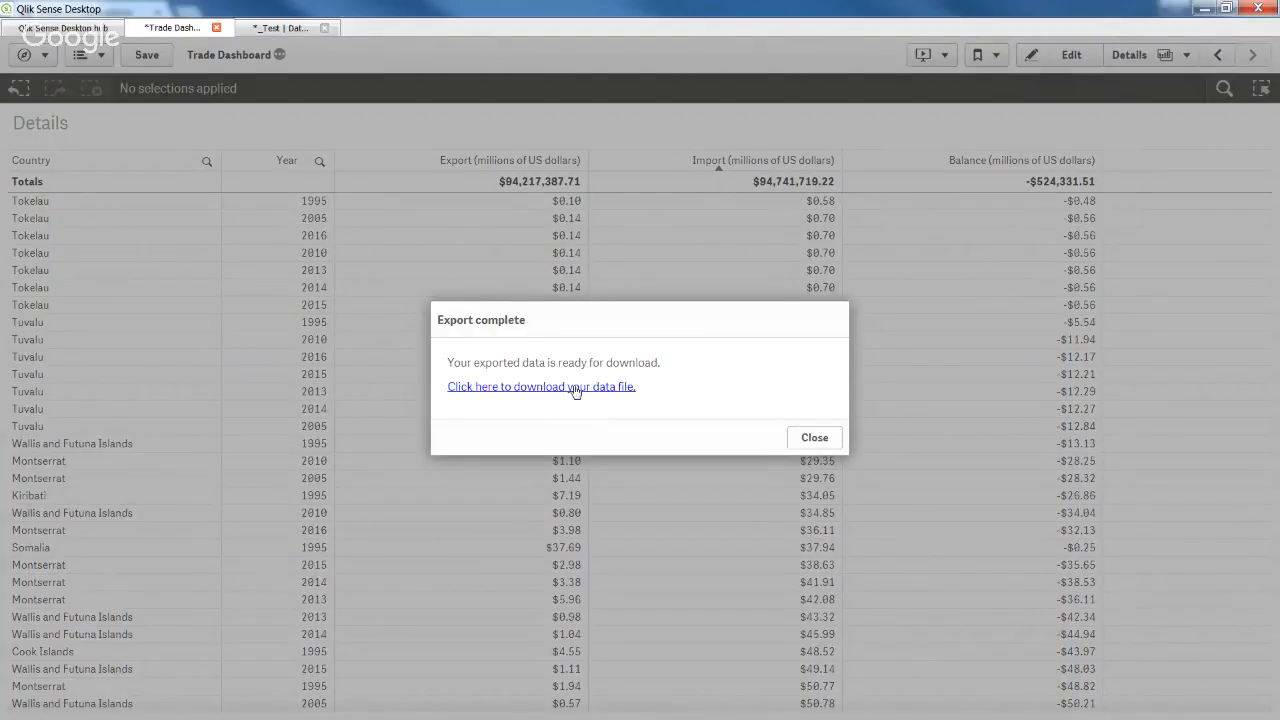
{"action": "left_click", "coordinate": [575, 388]}
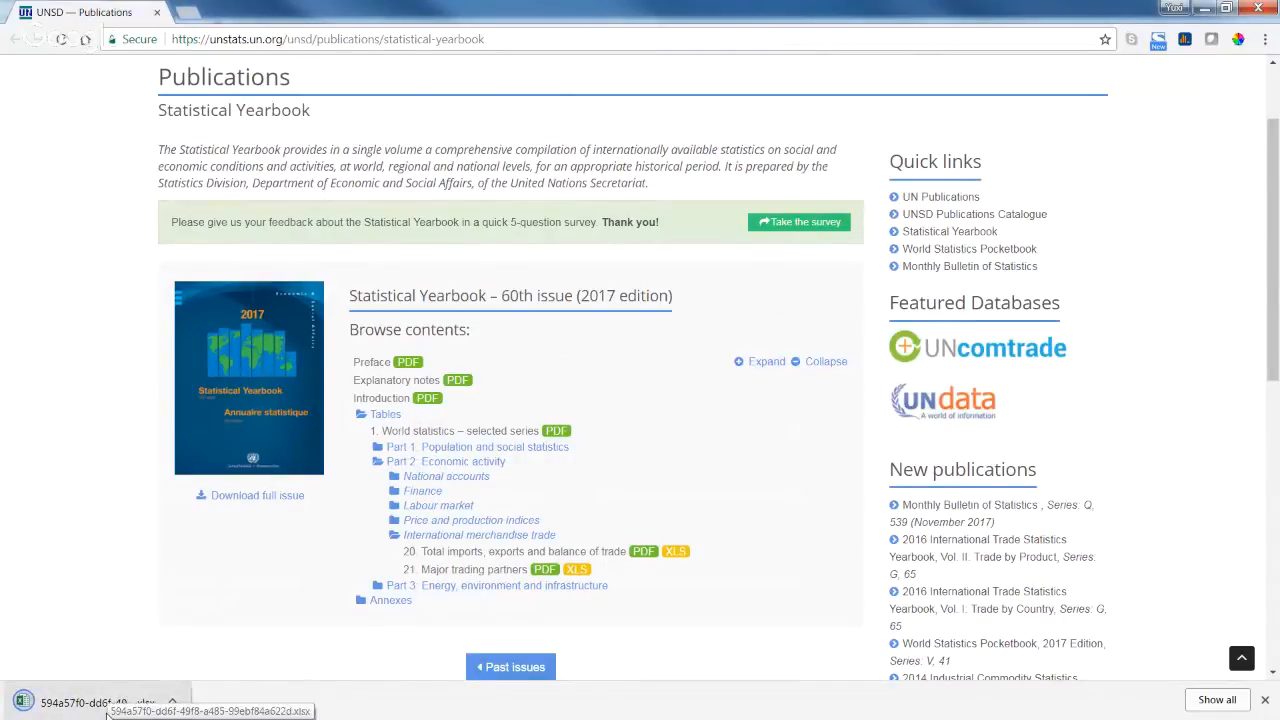
Open the downloaded workbook in Excel and zoom in to read its Country, Year, Export, Import and Balance columns.
{"action": "left_click", "coordinate": [106, 711]}
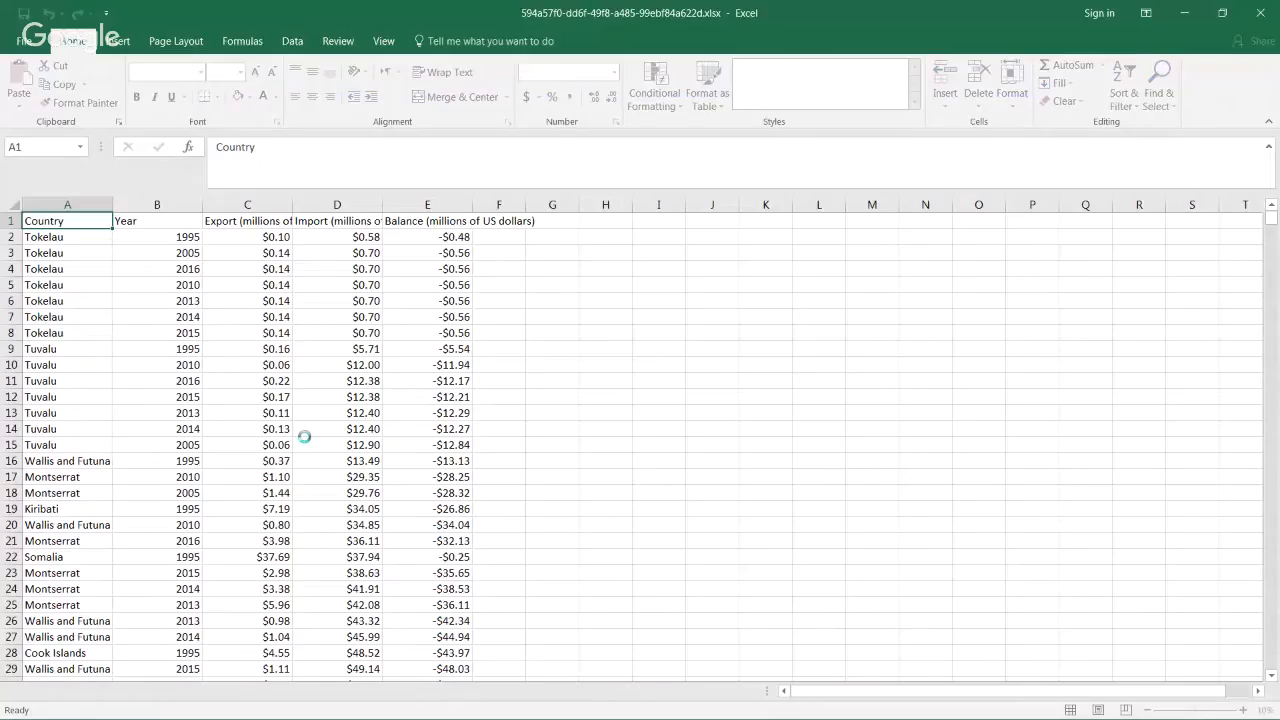
{"action": "left_click", "coordinate": [1238, 710]}
{"action": "left_click", "coordinate": [1238, 710]}
{"action": "left_click", "coordinate": [1239, 710]}
{"action": "left_click", "coordinate": [1239, 710]}
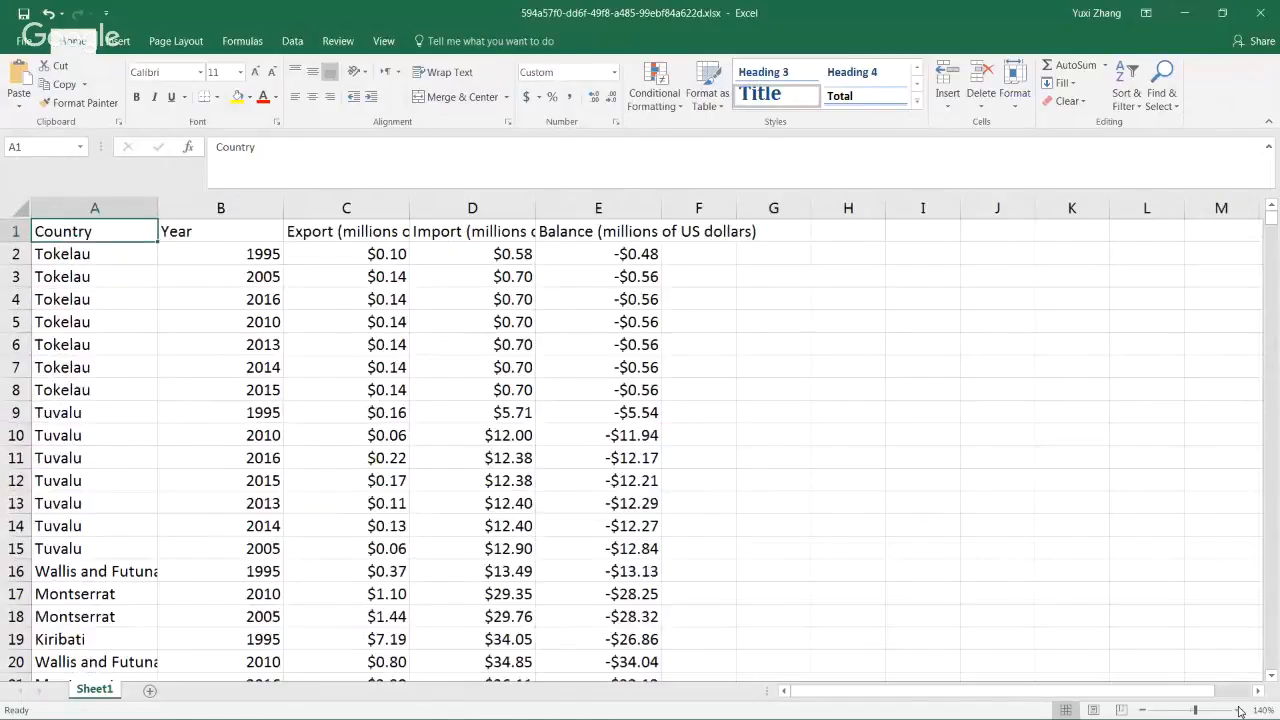
{"action": "left_click", "coordinate": [1239, 710]}
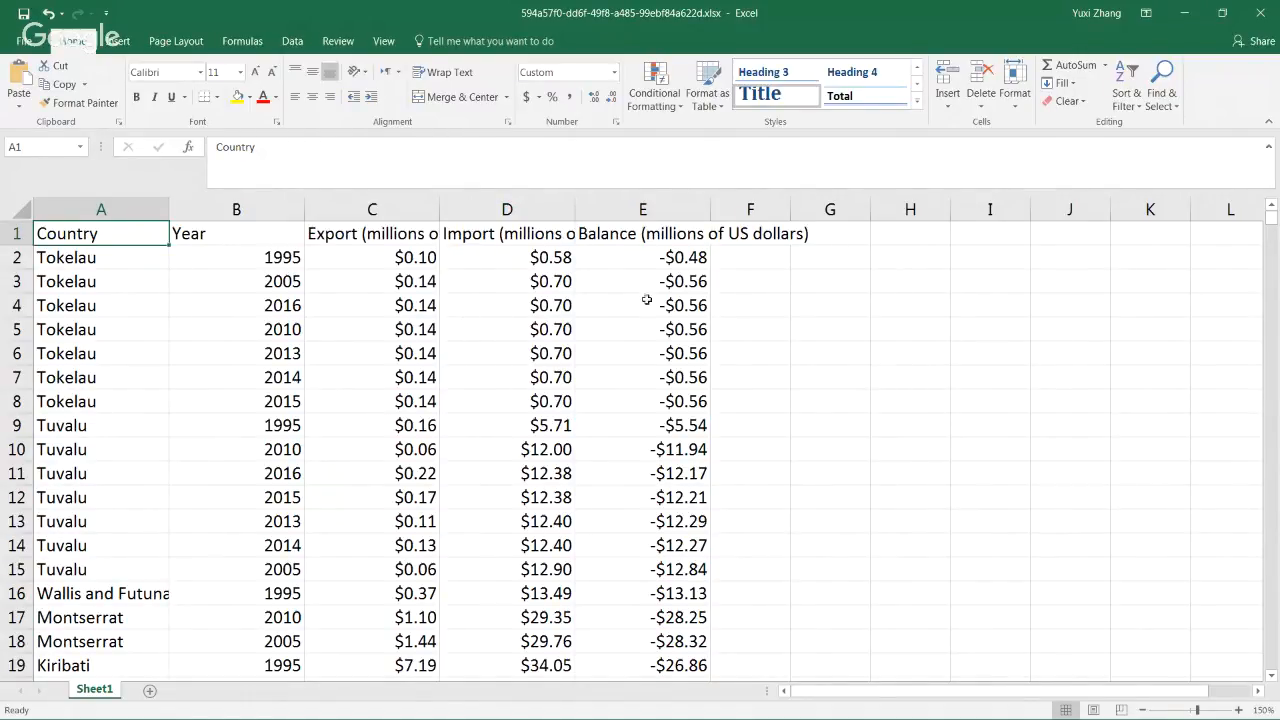
Minimize the exported workbook and Trade Data.xlsx, then return to Qlik Sense Desktop.
{"action": "left_click", "coordinate": [1191, 14]}
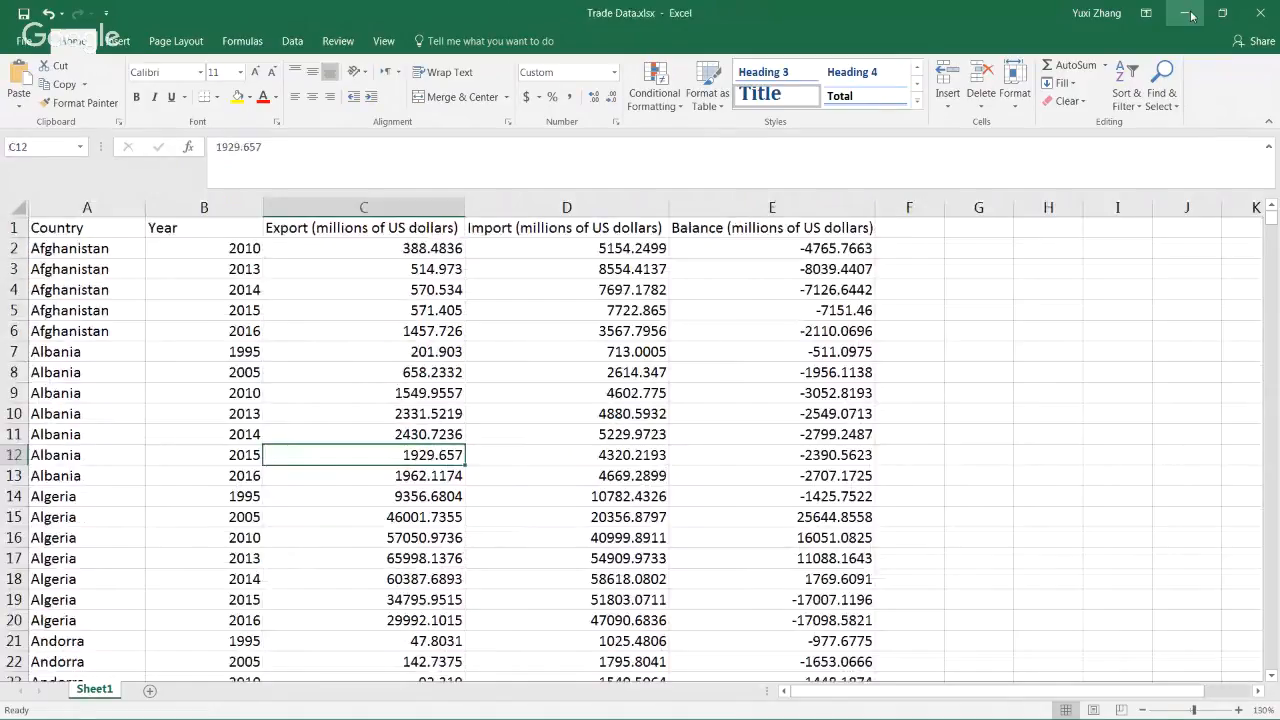
{"action": "left_click", "coordinate": [1191, 14]}
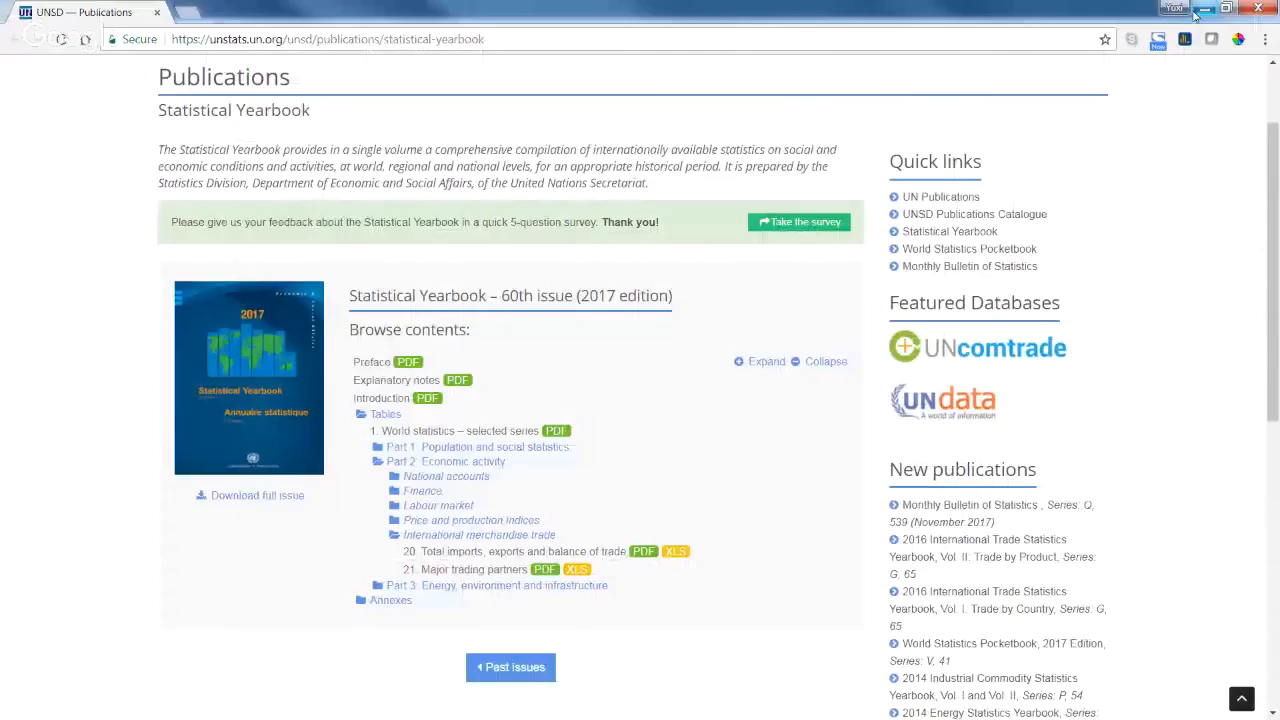
{"action": "key", "text": "alt+Tab"}
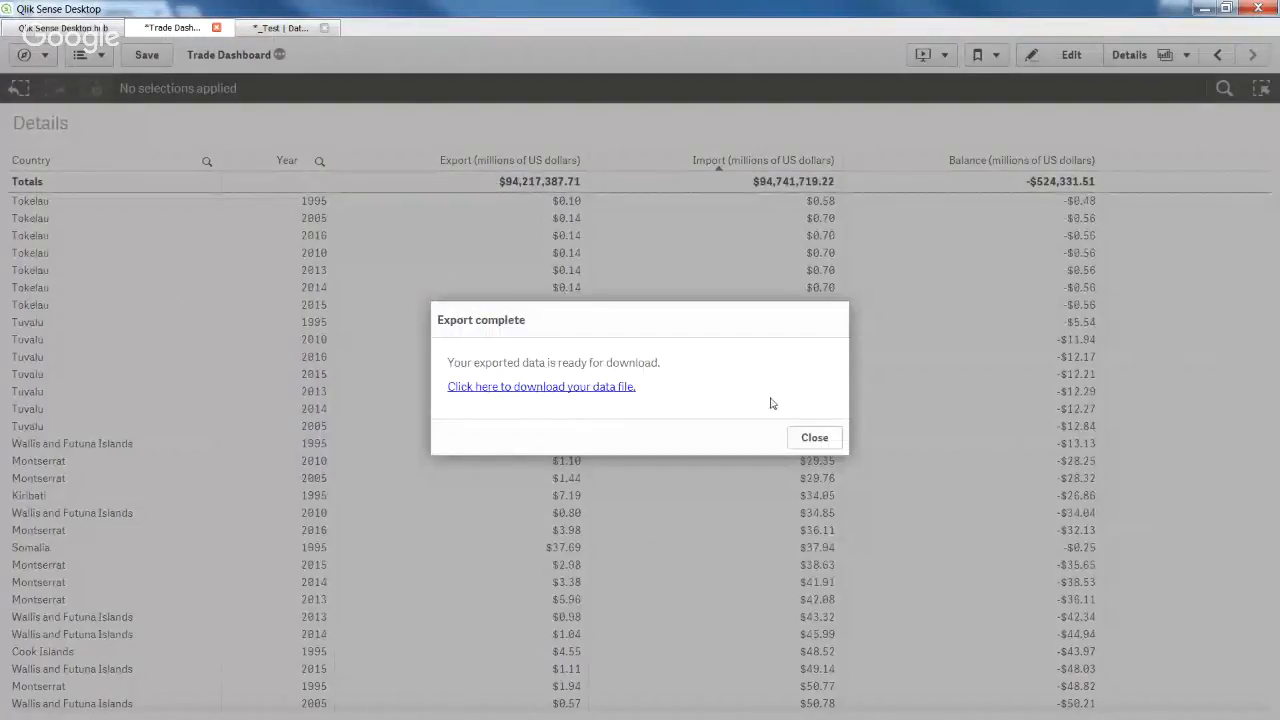
Dismiss the Export complete dialog, export the Details table's data again, and download the new .xlsx.
{"action": "left_click", "coordinate": [810, 436]}
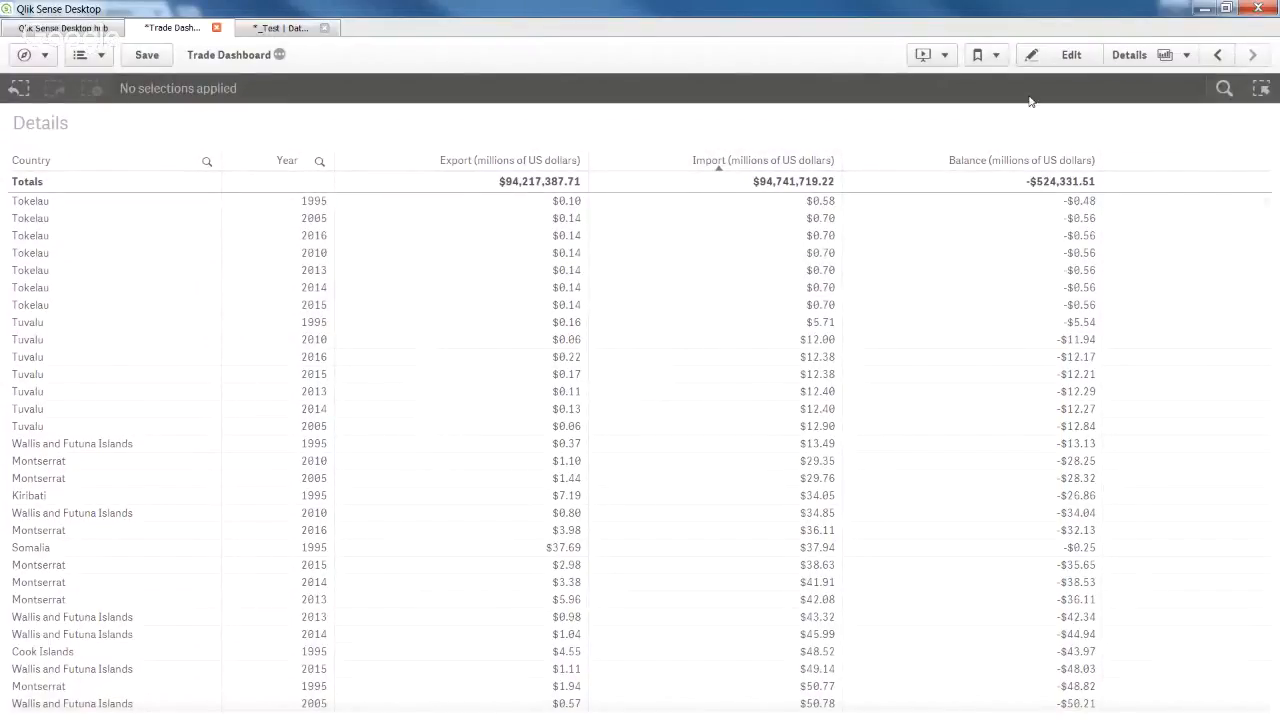
{"action": "right_click", "coordinate": [876, 265]}
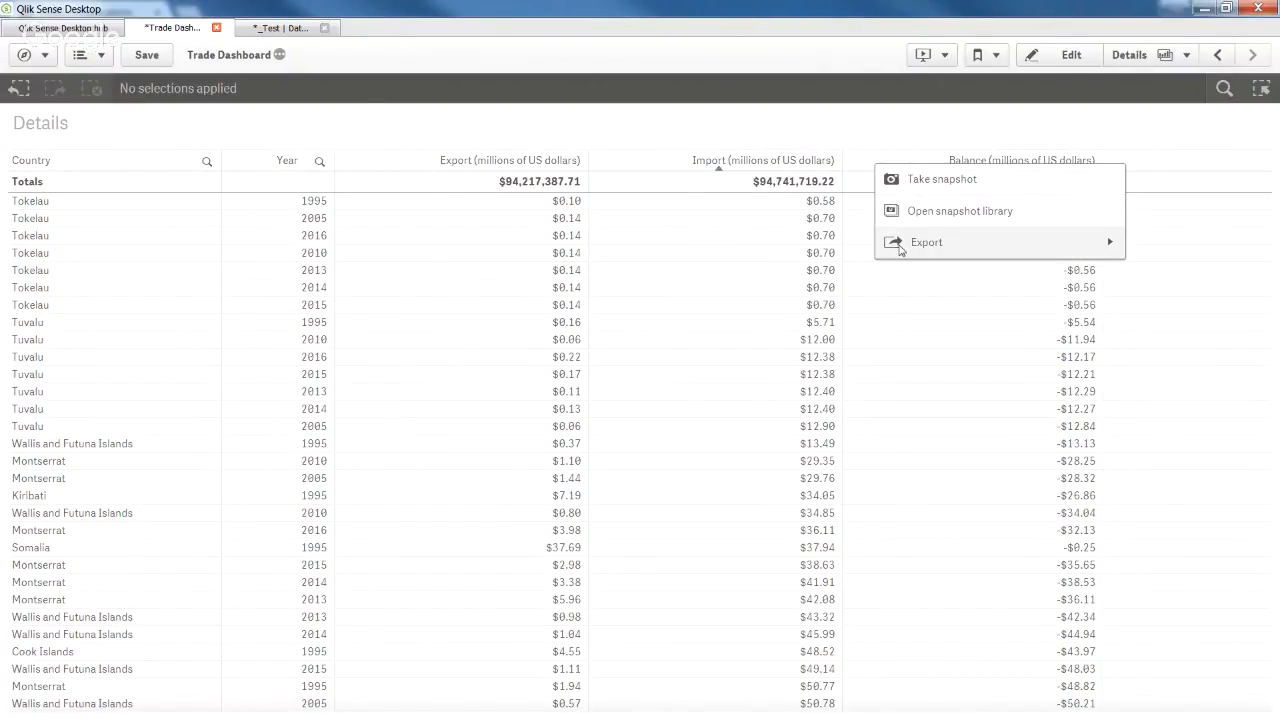
{"action": "left_click", "coordinate": [900, 246]}
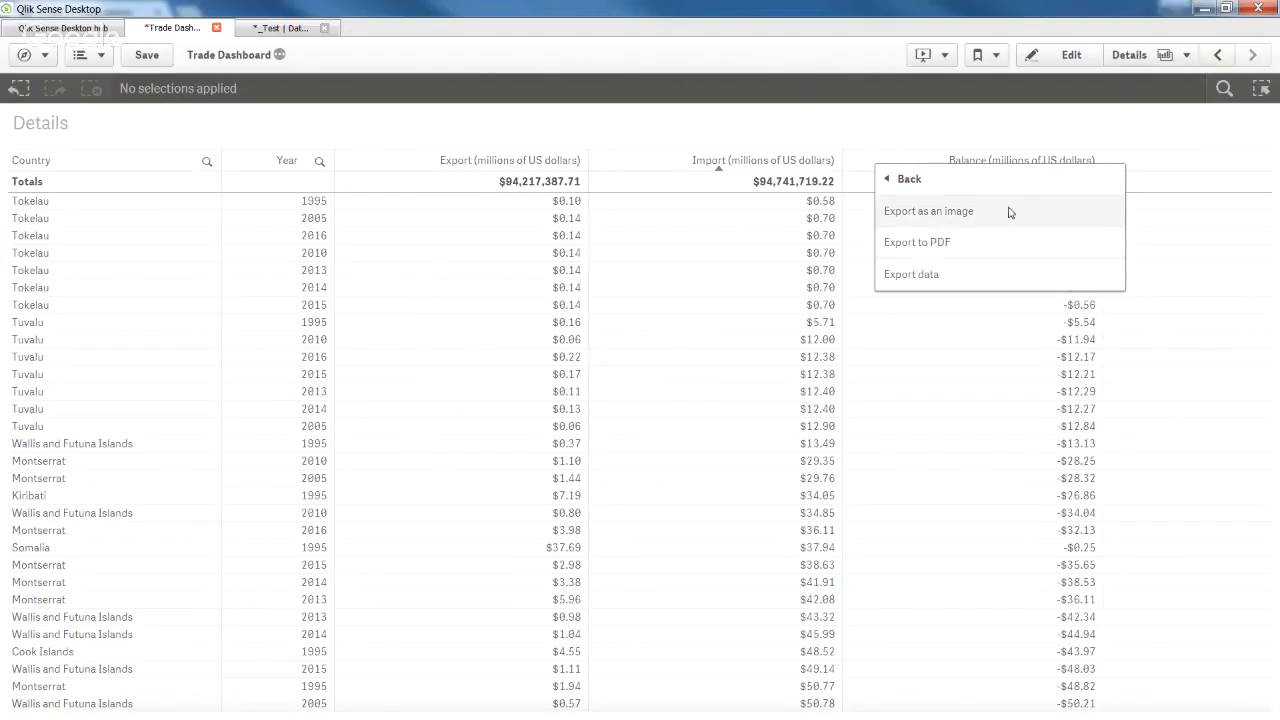
{"action": "left_click", "coordinate": [1029, 276]}
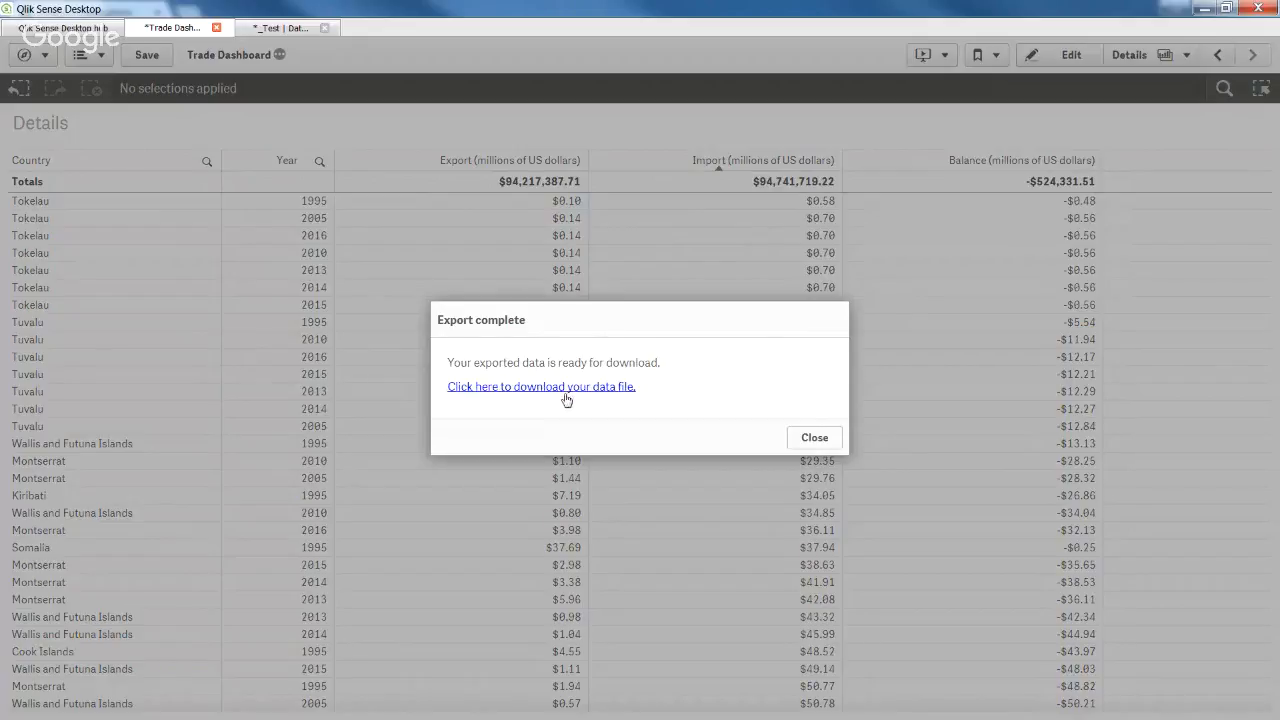
{"action": "left_click", "coordinate": [572, 396]}
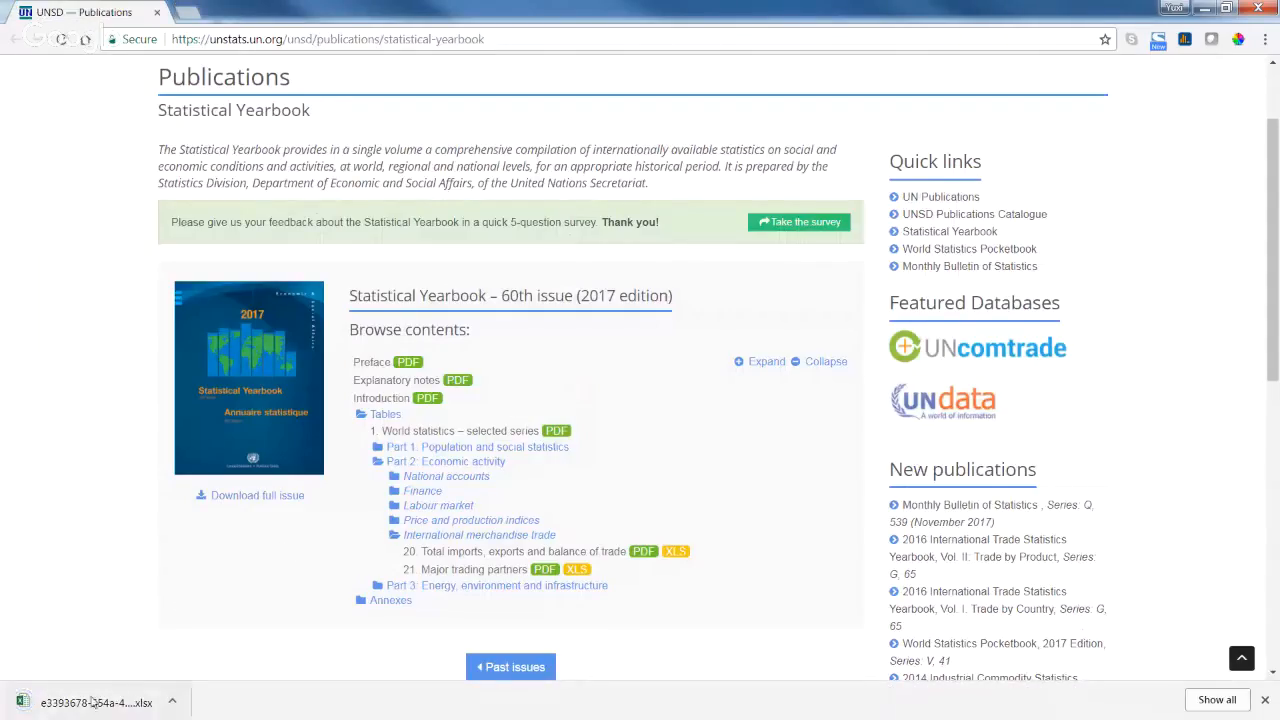
Open the second exported workbook in Excel and zoom in on its data.
{"action": "left_click", "coordinate": [88, 703]}
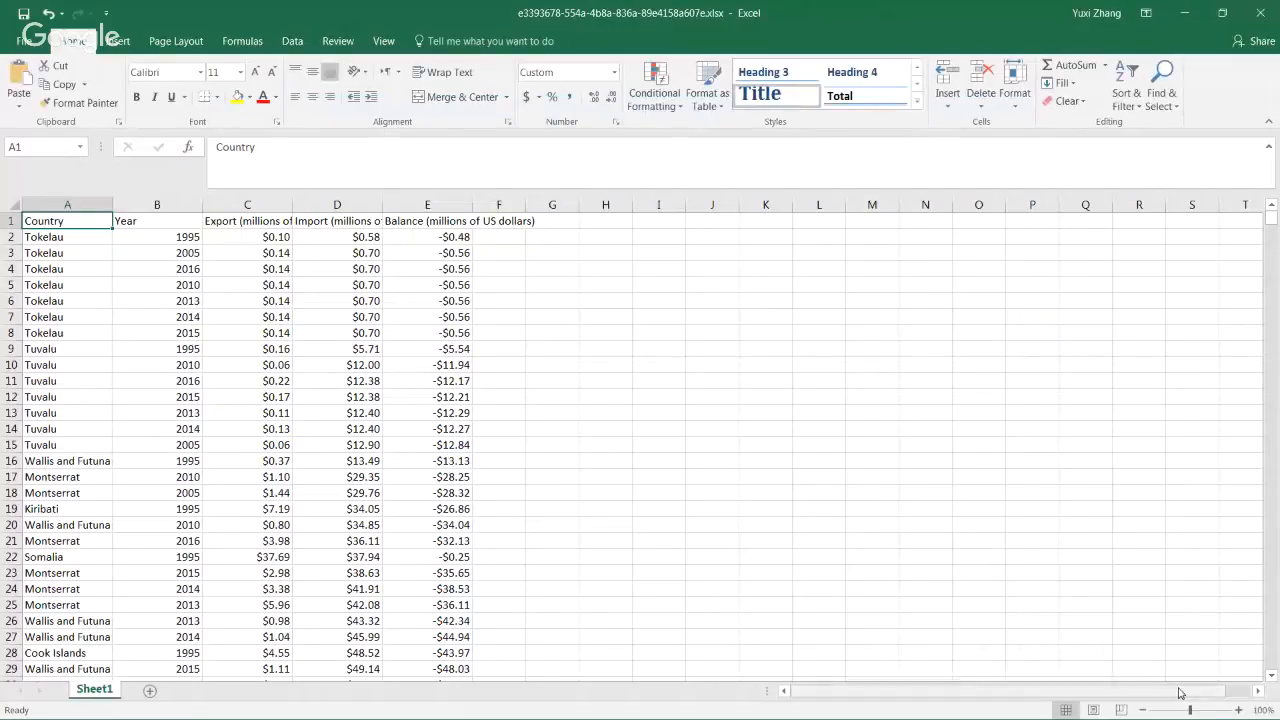
{"action": "left_click", "coordinate": [1238, 710]}
{"action": "left_click", "coordinate": [1238, 710]}
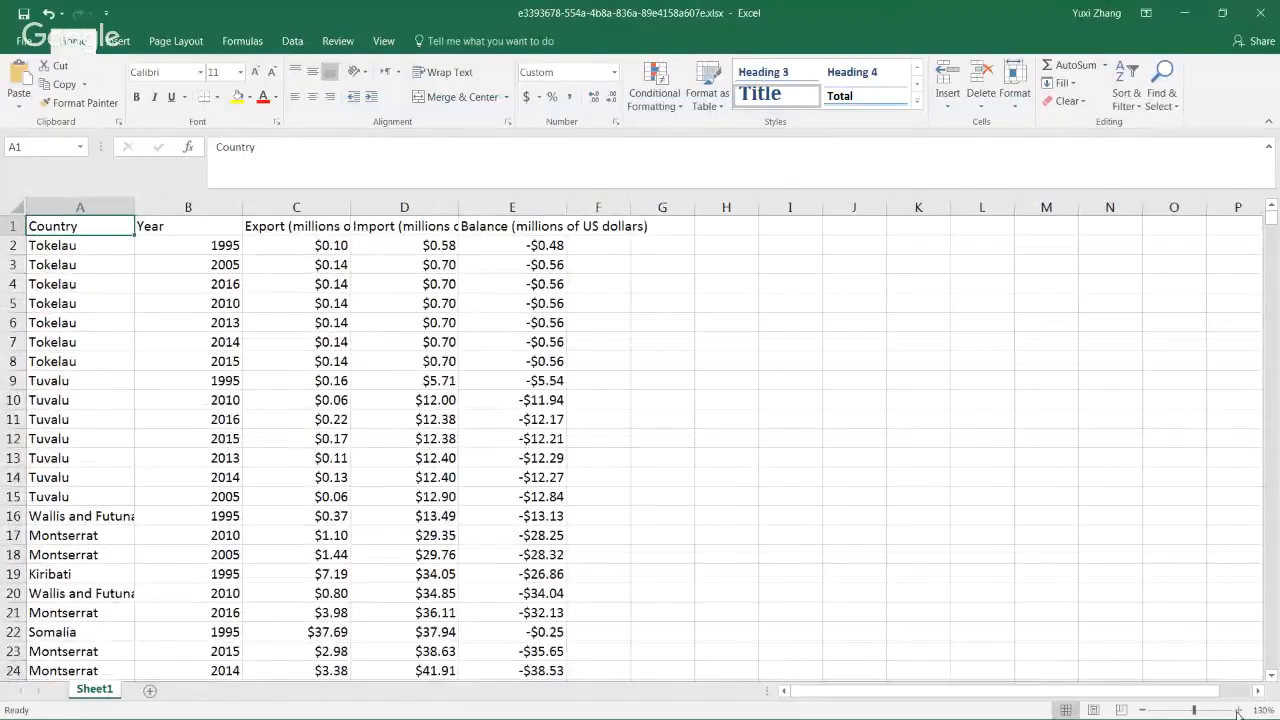
{"action": "left_click", "coordinate": [1238, 710]}
{"action": "left_click", "coordinate": [726, 299]}
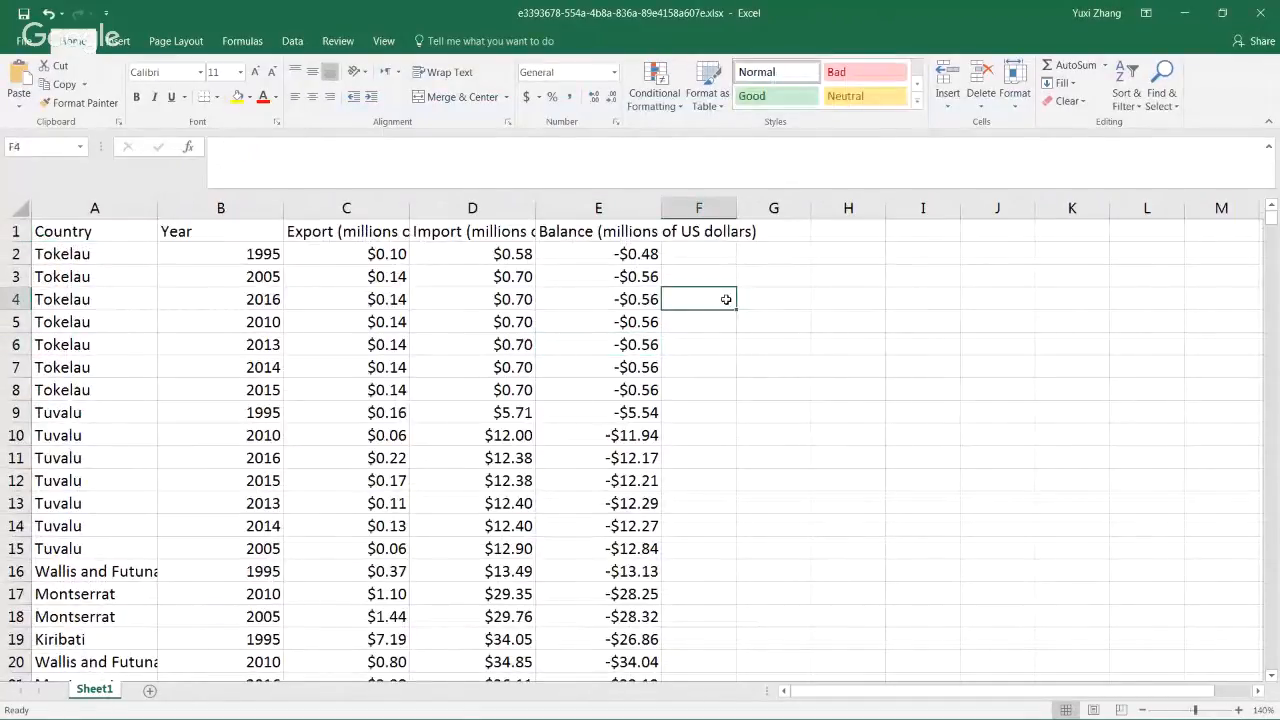
Check cells G4 and G1, minimize Excel, and close the Export complete notice in Qlik Sense.
{"action": "left_click", "coordinate": [789, 295]}
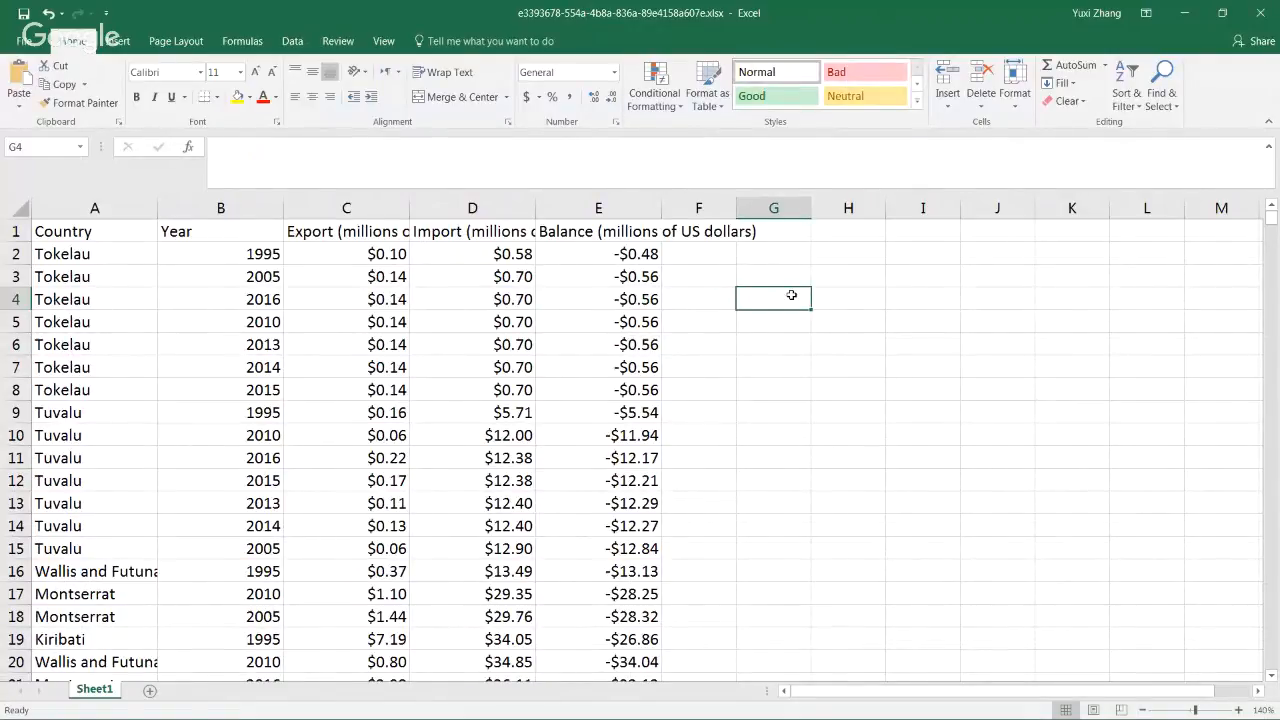
{"action": "left_click", "coordinate": [789, 230]}
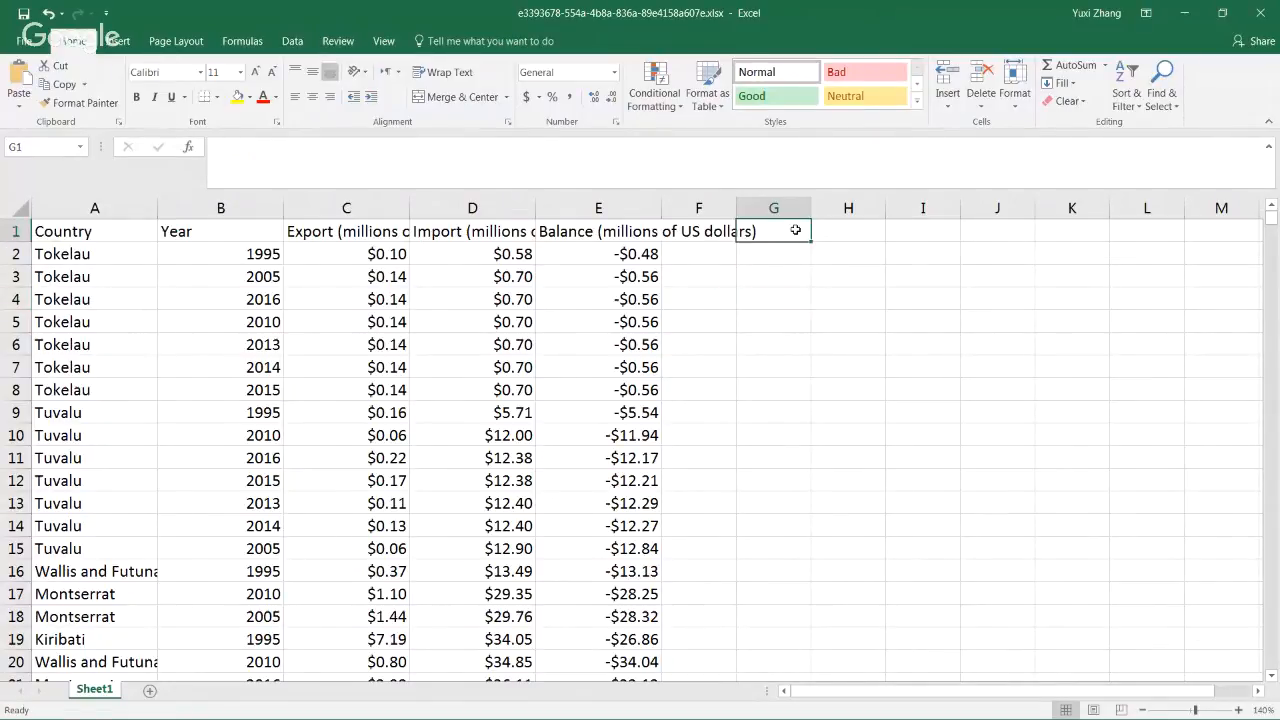
{"action": "left_click", "coordinate": [1191, 23]}
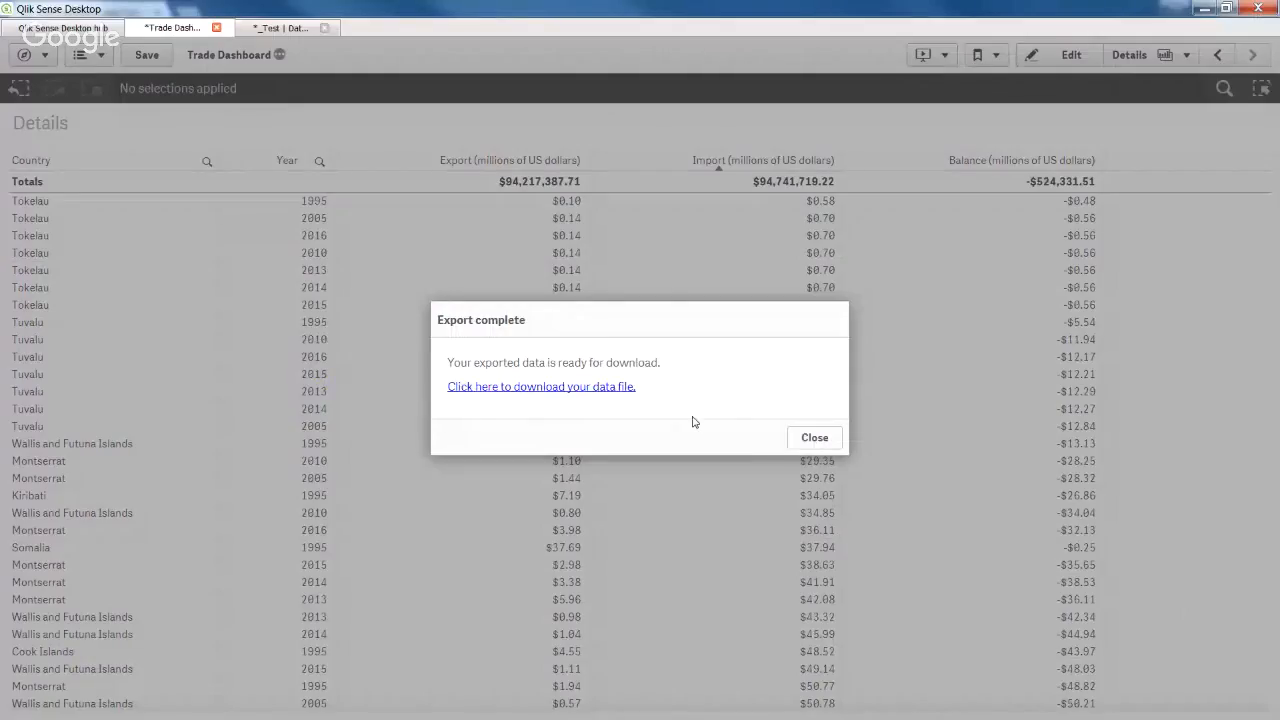
{"action": "left_click", "coordinate": [815, 438]}
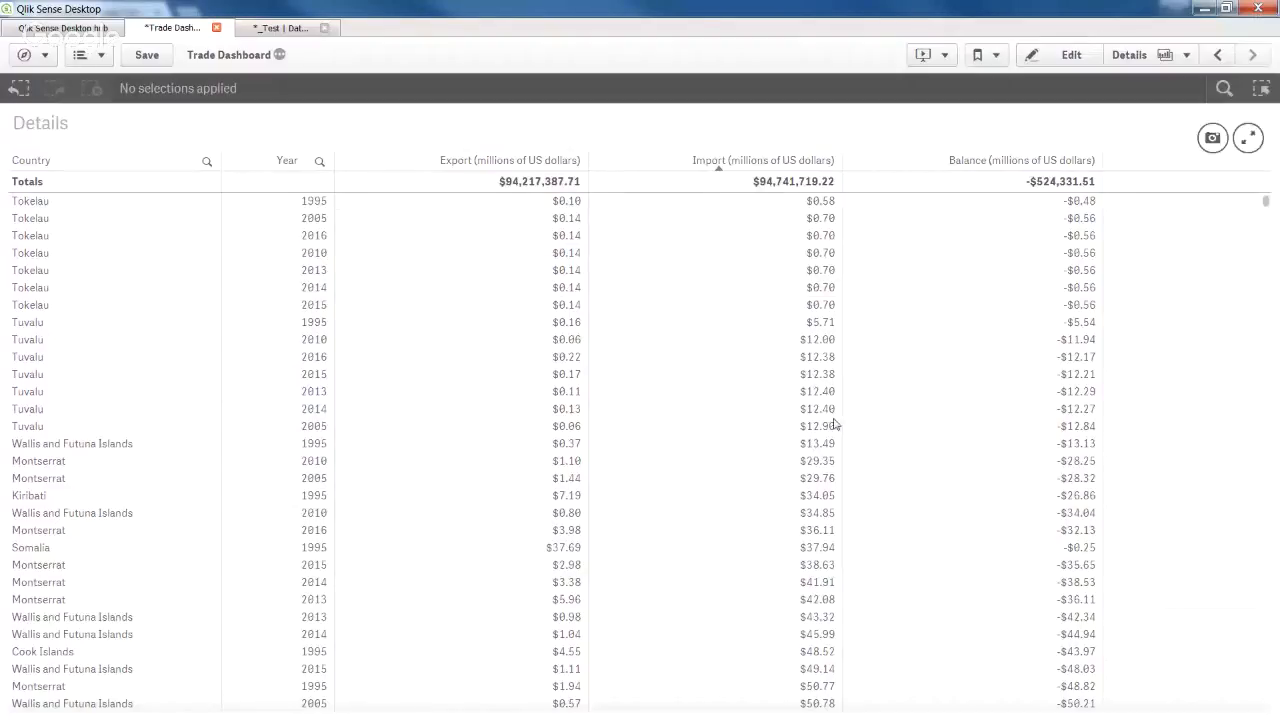
Open and close the Stories panel, then step back from Details to the Summary sheet.
{"action": "left_click", "coordinate": [932, 58]}
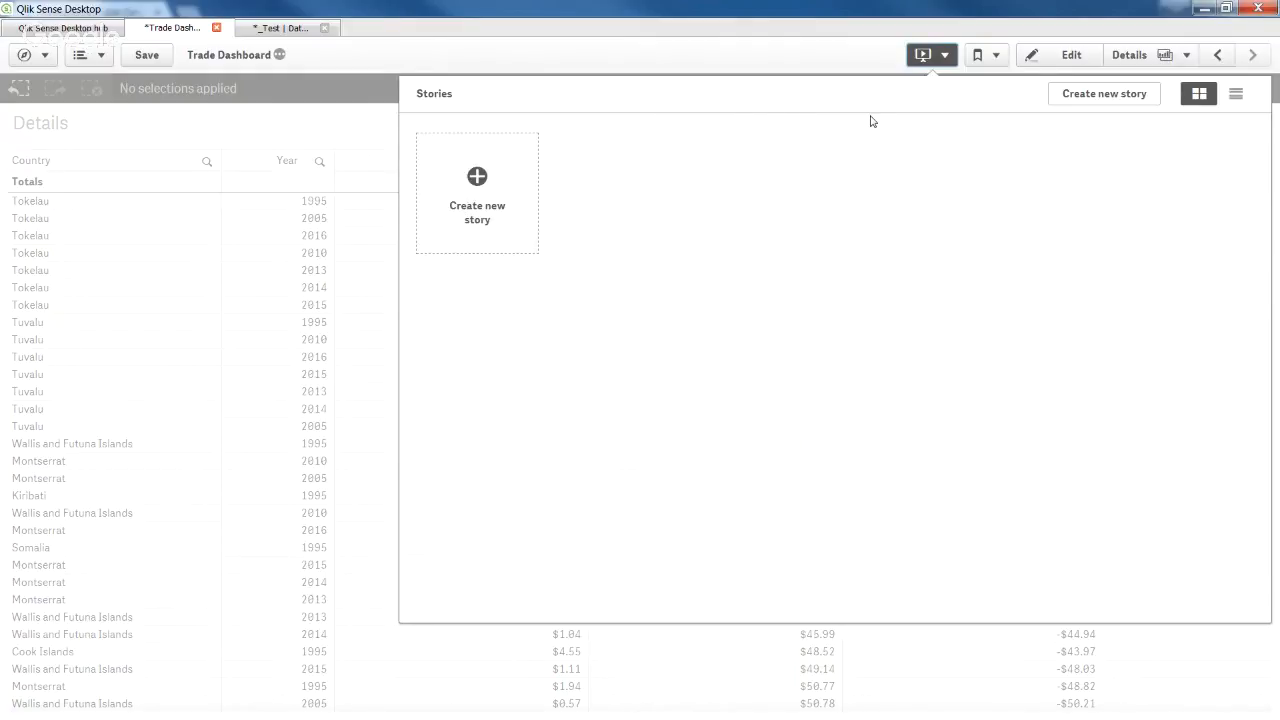
{"action": "left_click", "coordinate": [935, 63]}
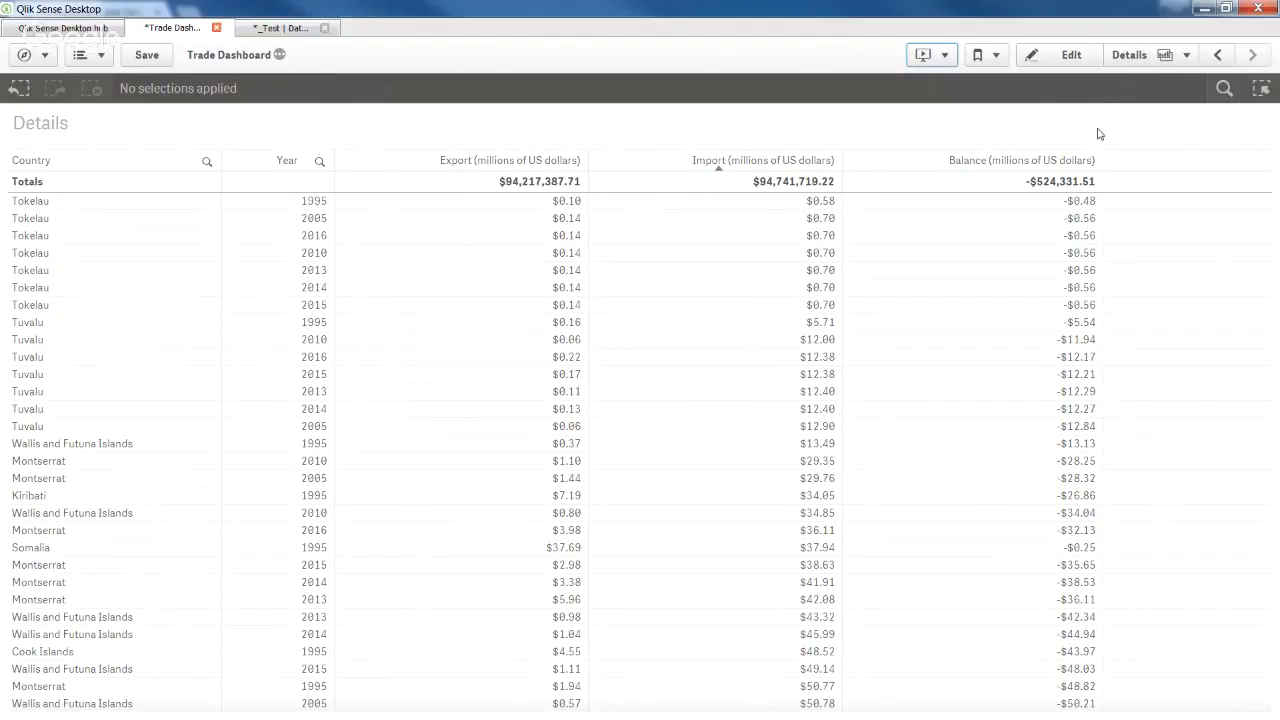
{"action": "left_click", "coordinate": [1218, 56]}
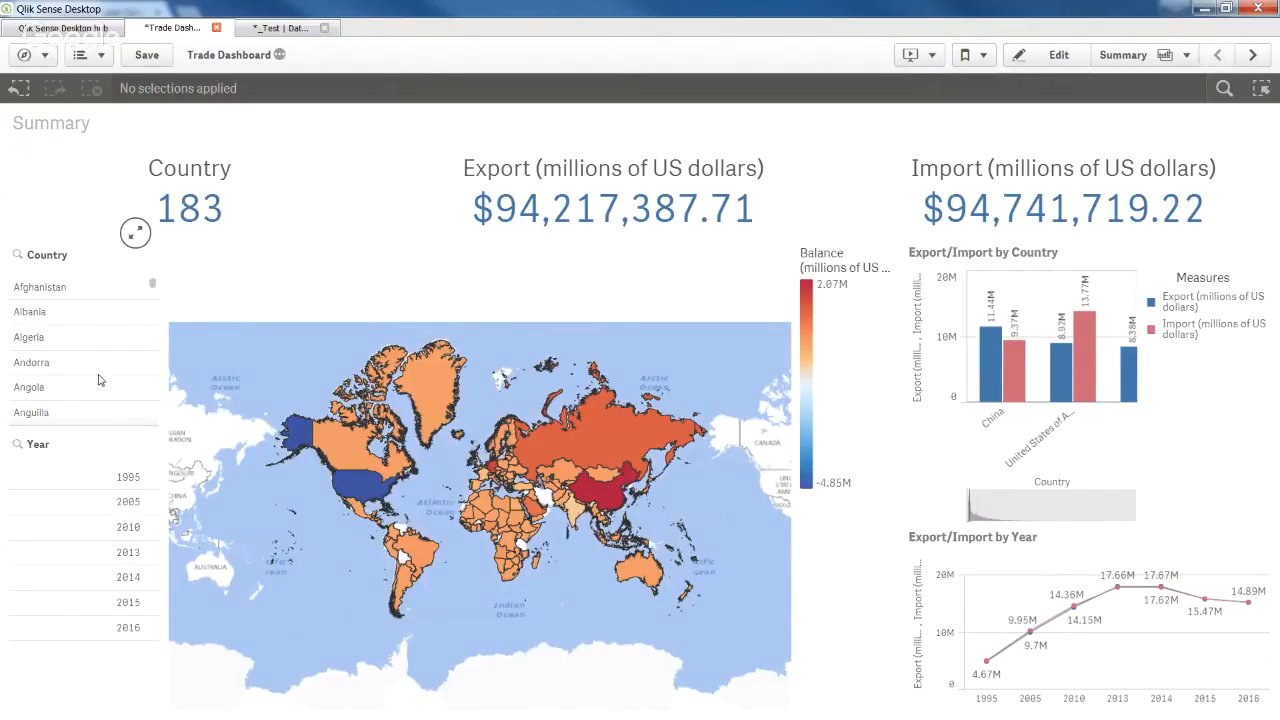
Select Afghanistan through Angola in the Country filter, confirm, and open the Bookmarks list.
{"action": "left_click_drag", "start_coordinate": [82, 292], "coordinate": [86, 397]}
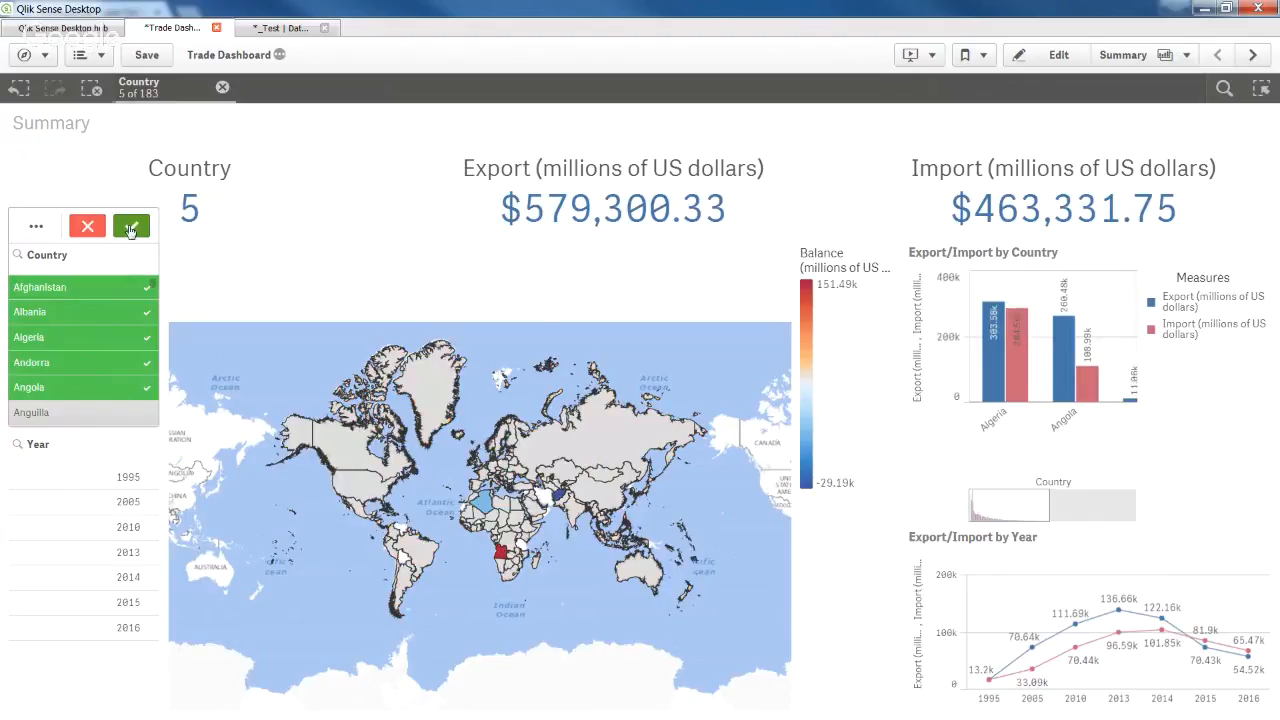
{"action": "left_click", "coordinate": [122, 228]}
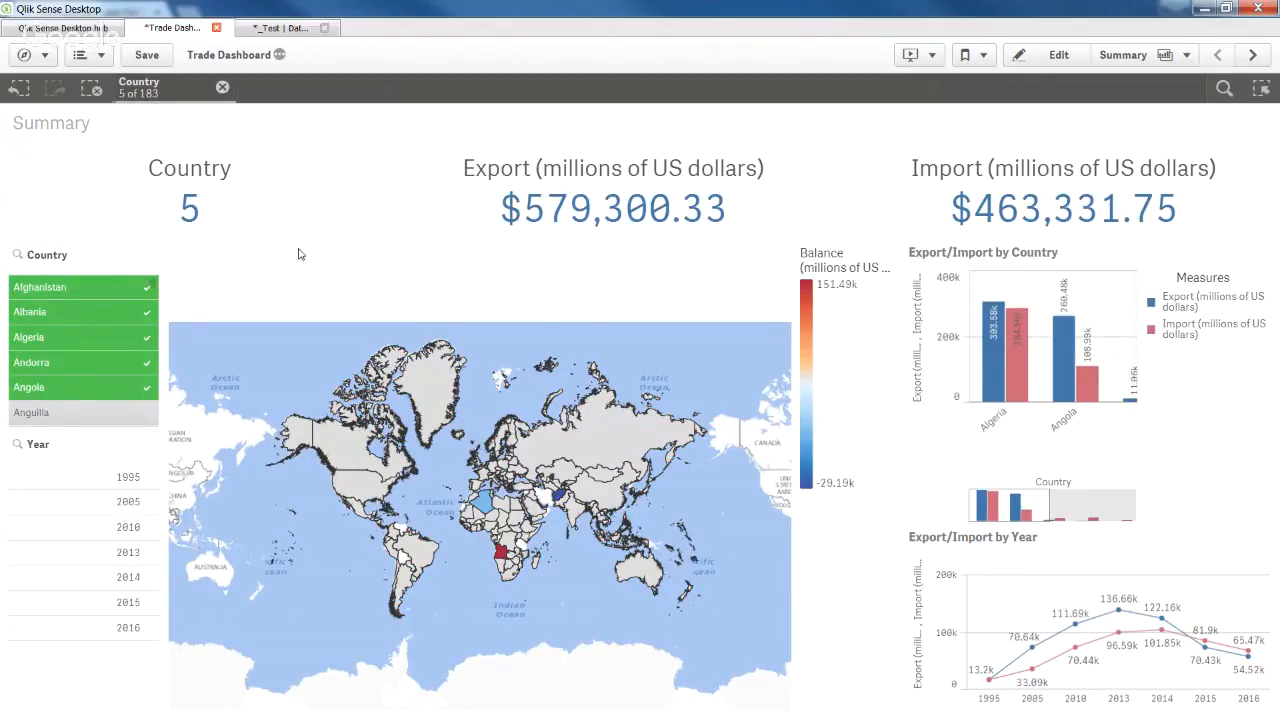
{"action": "left_click", "coordinate": [966, 55]}
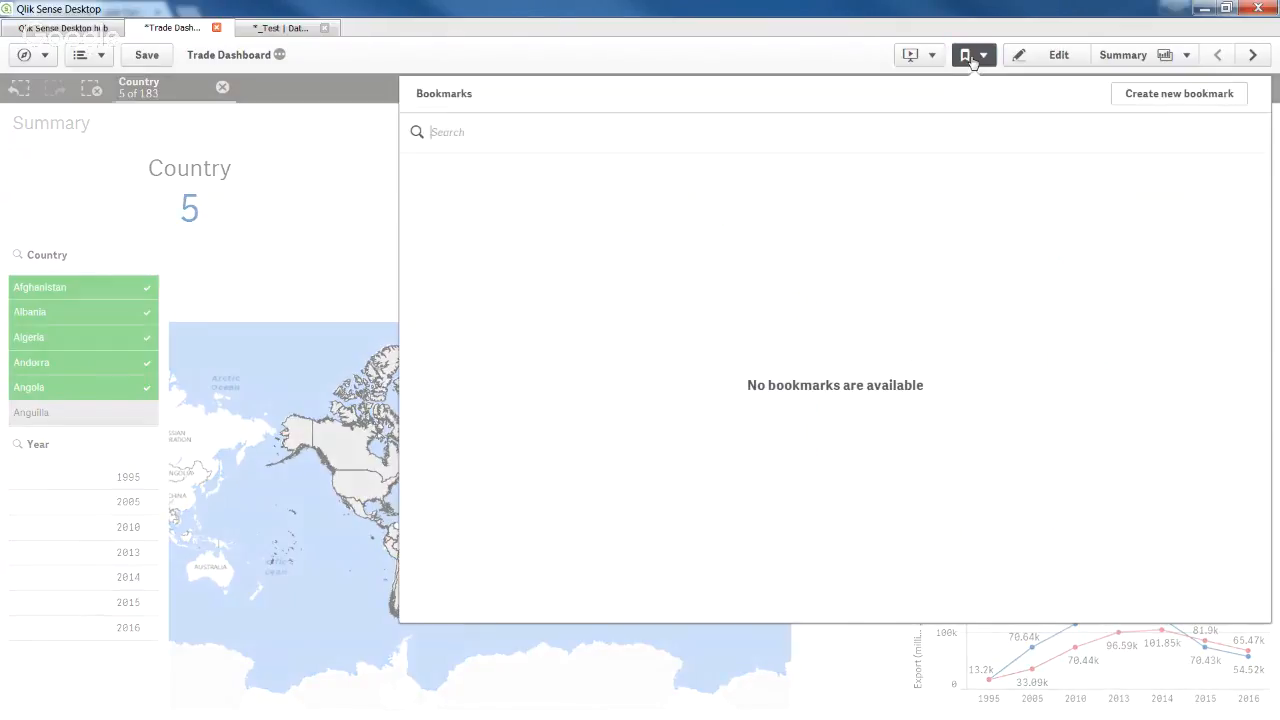
Create a new bookmark titled 'Summary - First five Country' from the current selection.
{"action": "left_click", "coordinate": [1172, 99]}
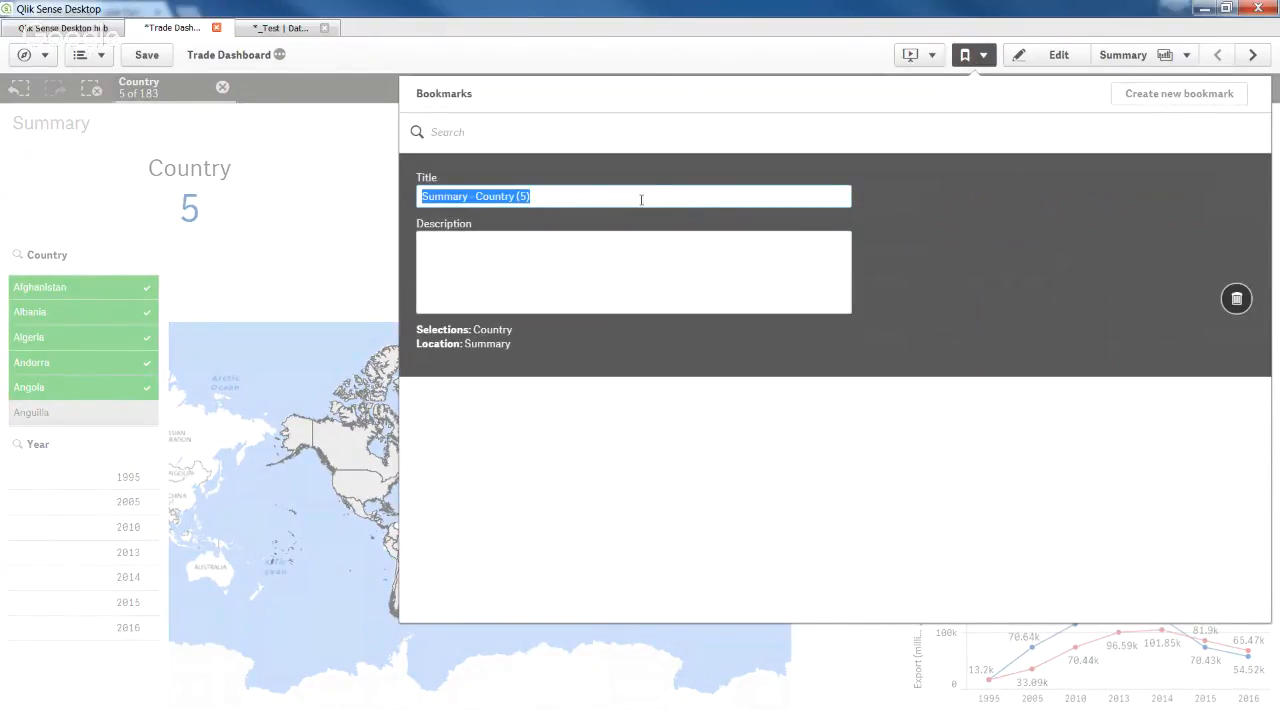
{"action": "left_click", "coordinate": [478, 196]}
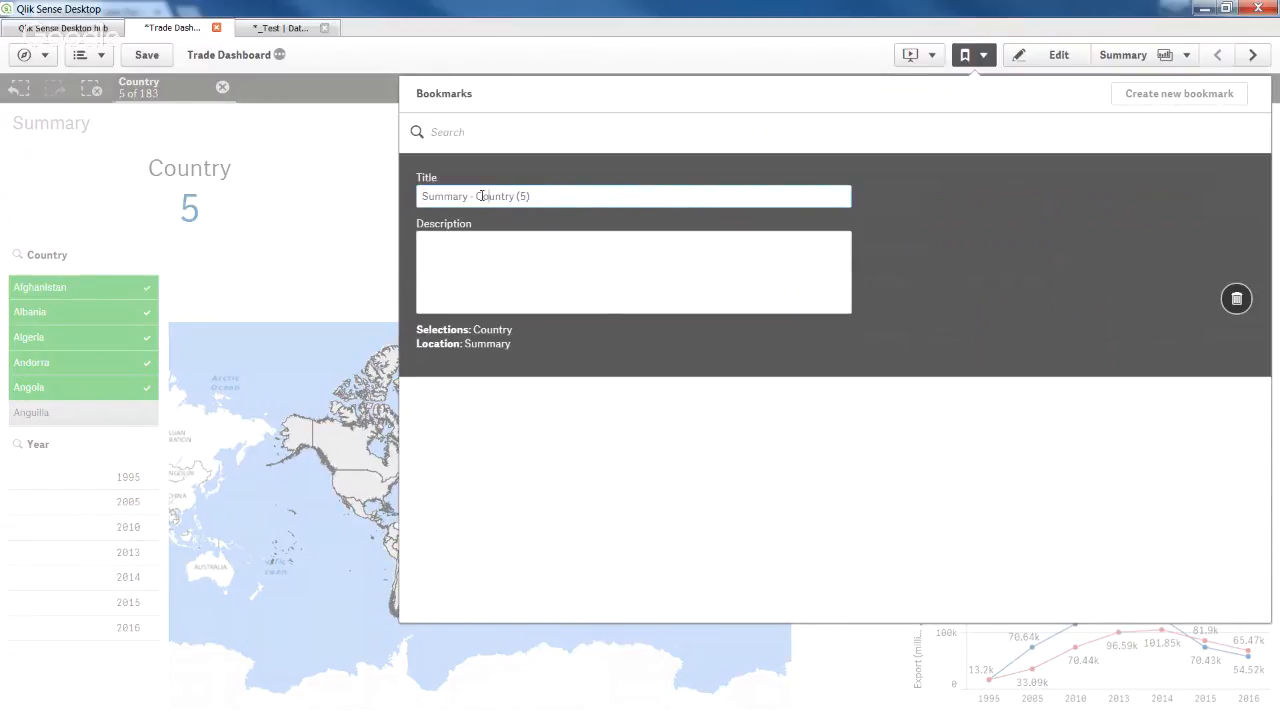
{"action": "type", "text": "first five"}
{"action": "left_click", "coordinate": [645, 197]}
{"action": "key", "text": "BackSpace"}
{"action": "key", "text": "BackSpace"}
{"action": "key", "text": "BackSpace"}
{"action": "key", "text": "BackSpace"}
{"action": "key", "text": "Return"}
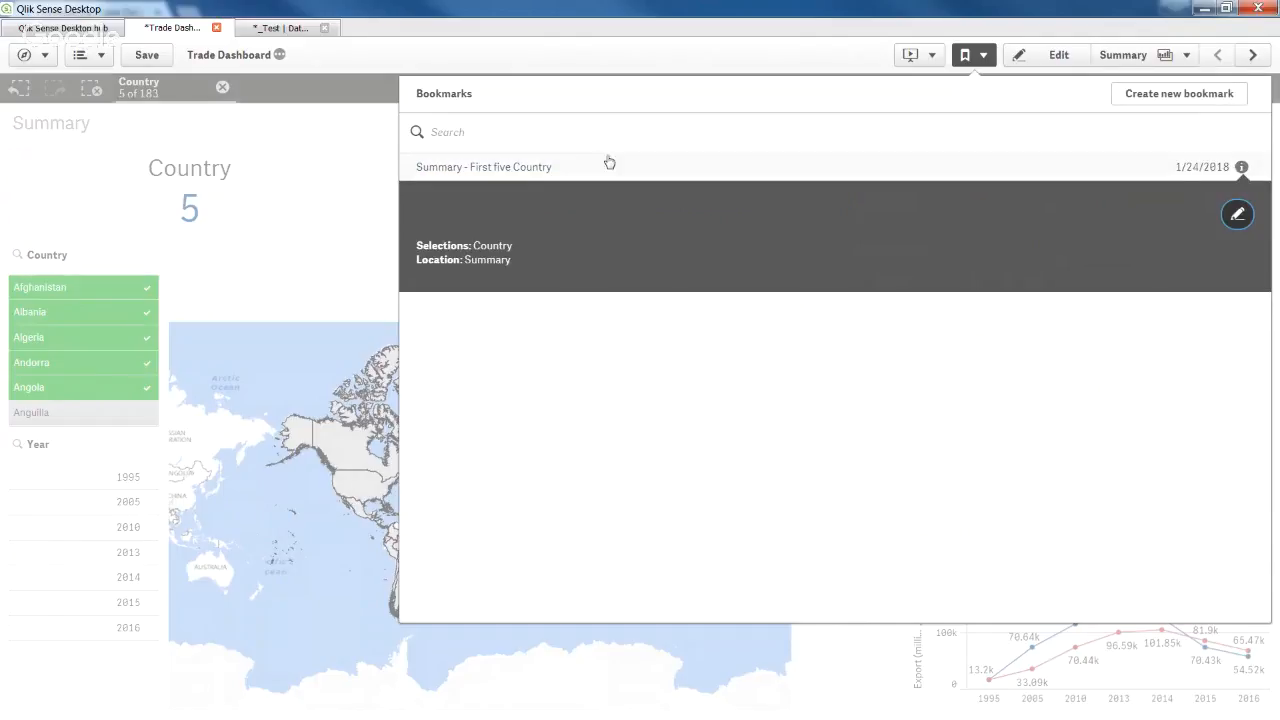
Close the Bookmarks panel and clear all selections to restore all 183 countries.
{"action": "left_click", "coordinate": [984, 62]}
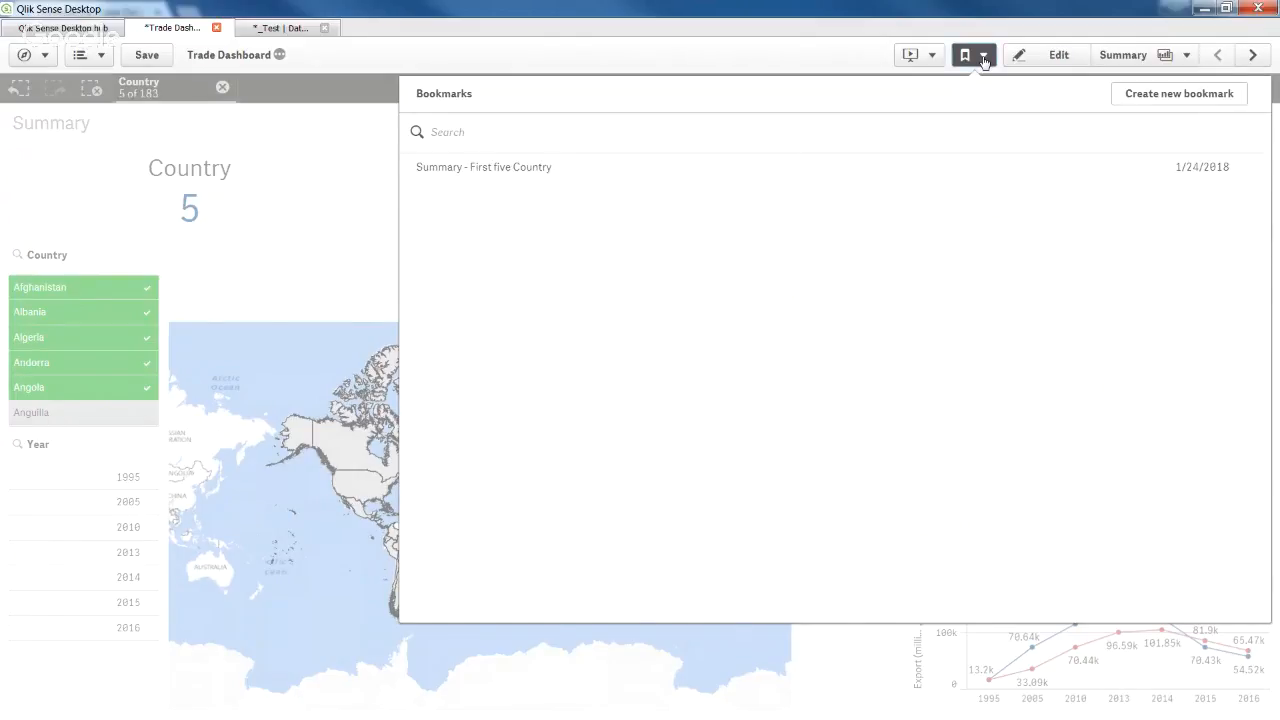
{"action": "left_click", "coordinate": [984, 62]}
{"action": "left_click", "coordinate": [91, 89]}
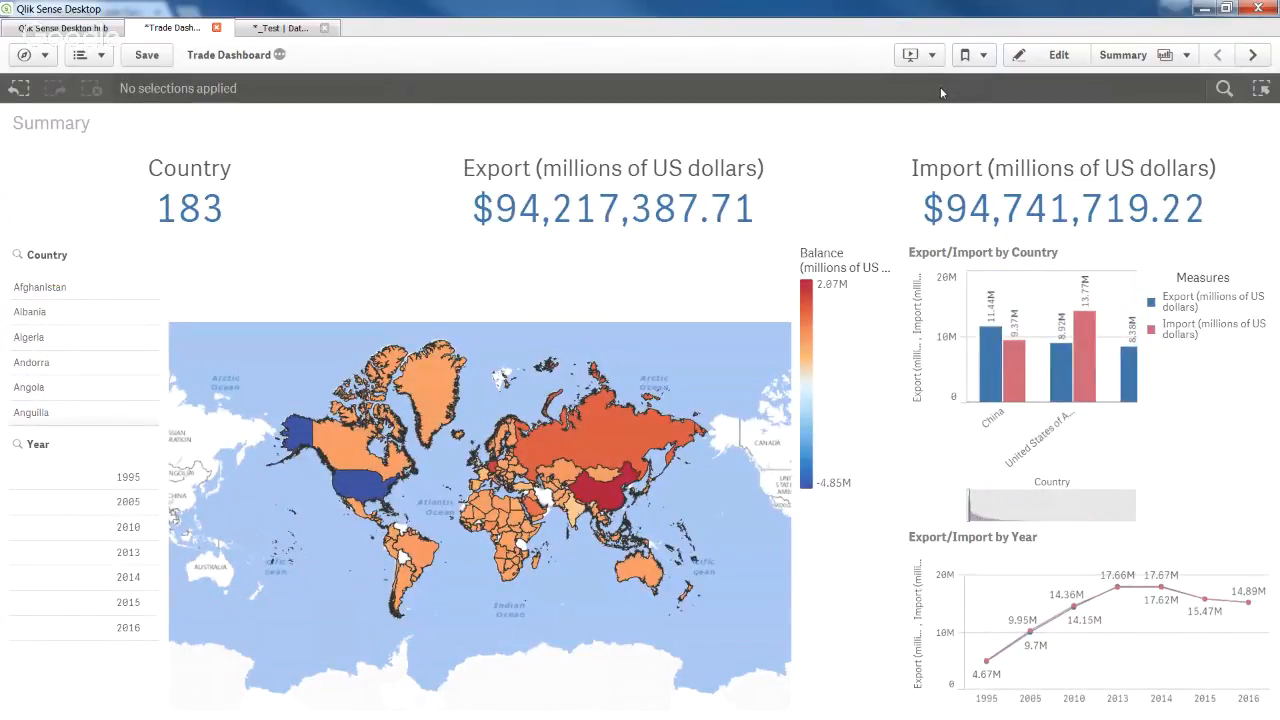
Apply the 'Summary - First five Country' bookmark from the Bookmarks panel.
{"action": "left_click", "coordinate": [984, 62]}
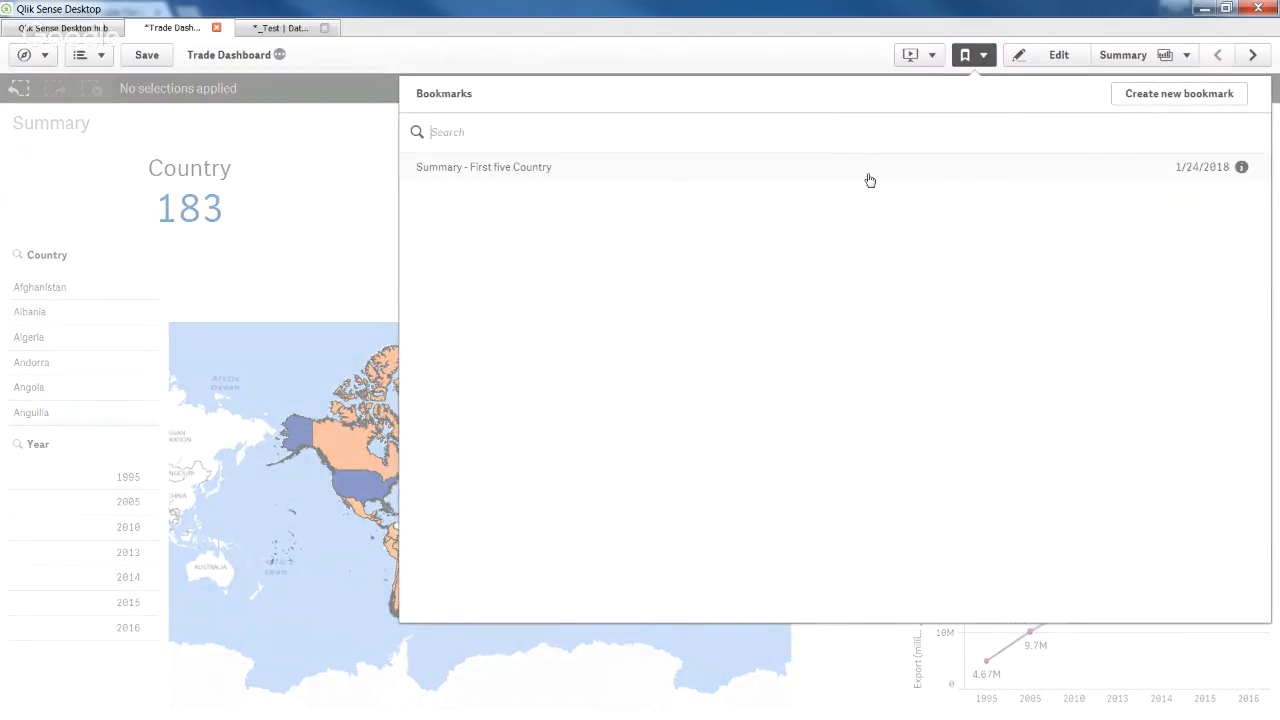
{"action": "left_click", "coordinate": [871, 181]}
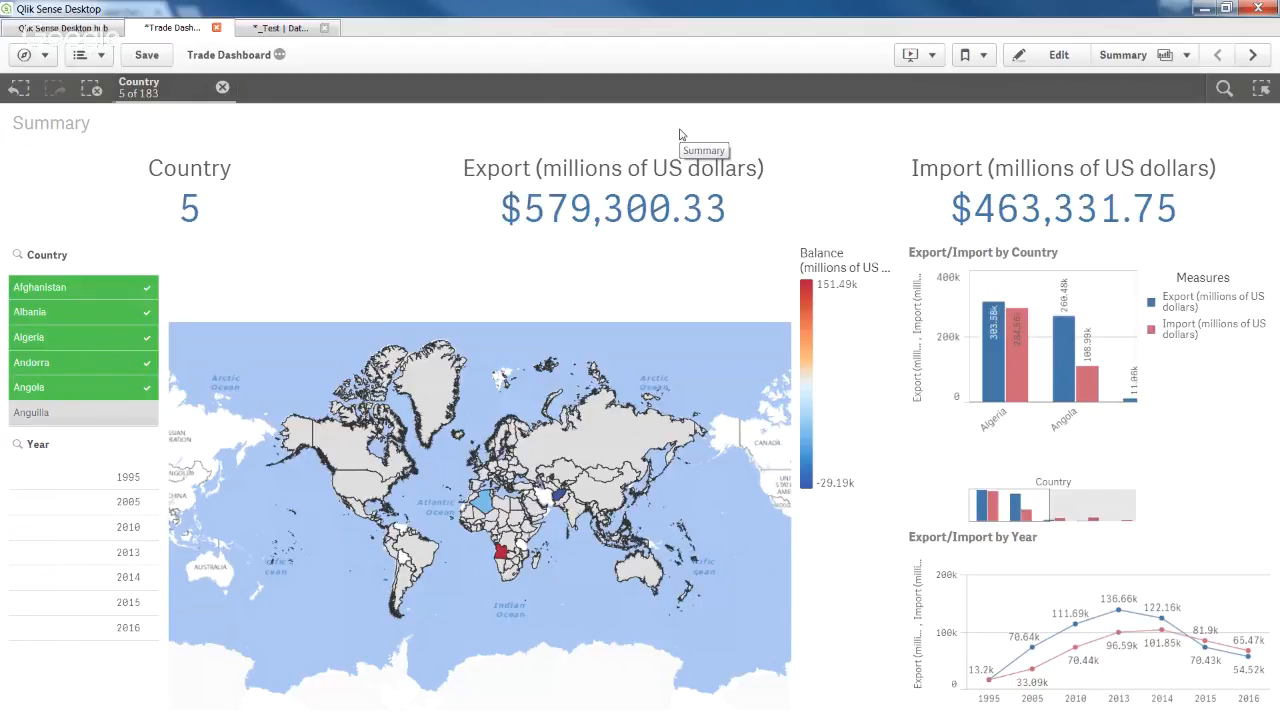
Save the app, open the Sheet1 table for editing in the Data manager, then show the app navigation menu.
{"action": "left_click", "coordinate": [144, 57]}
{"action": "left_click", "coordinate": [32, 55]}
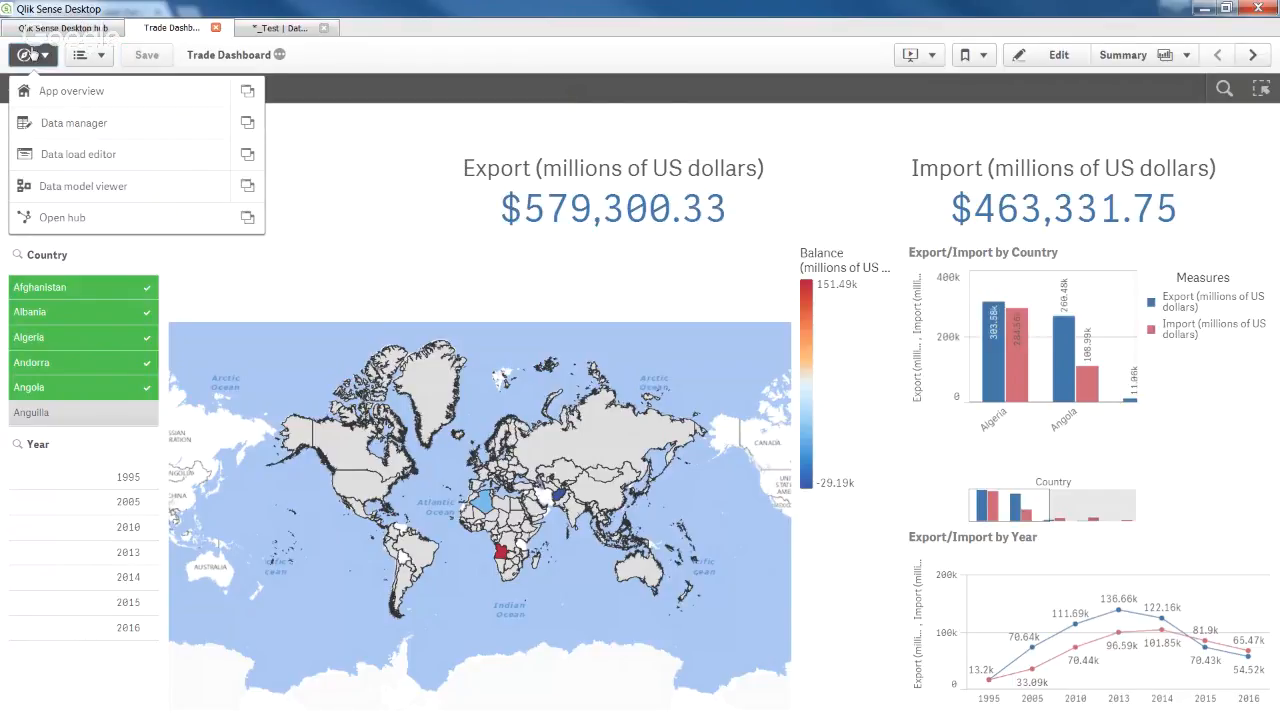
{"action": "left_click", "coordinate": [86, 130]}
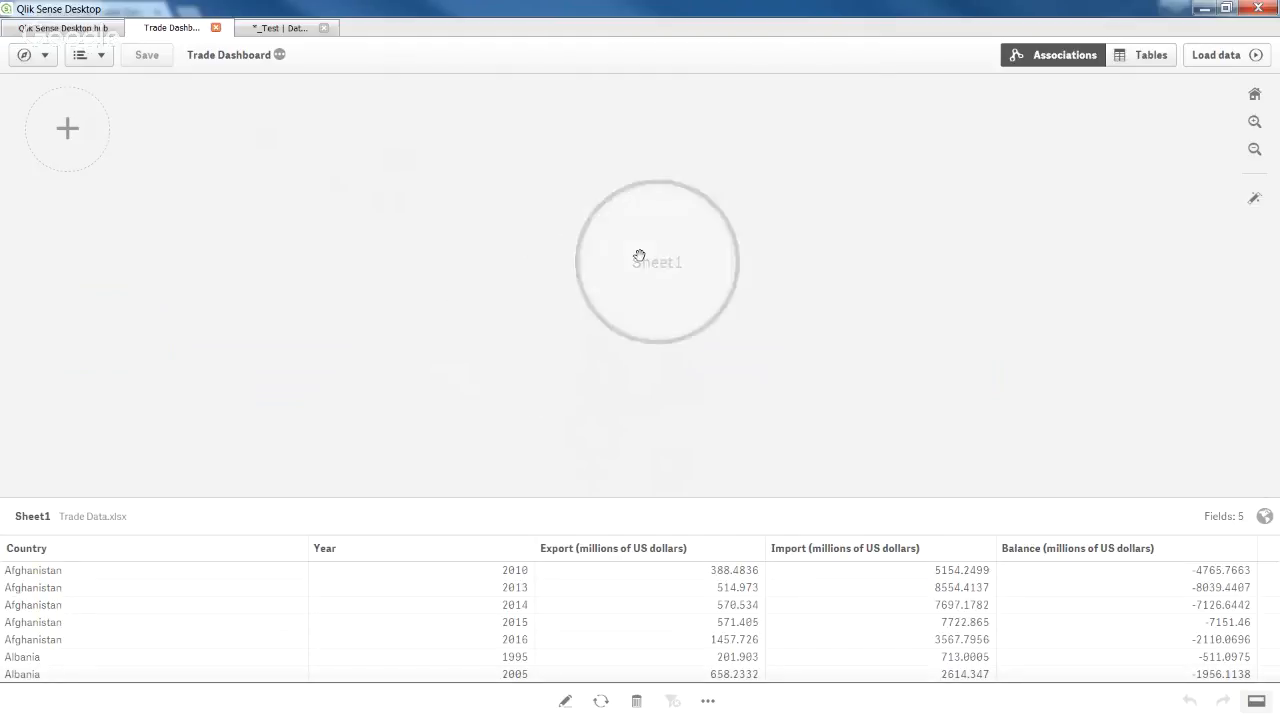
{"action": "left_click", "coordinate": [564, 703]}
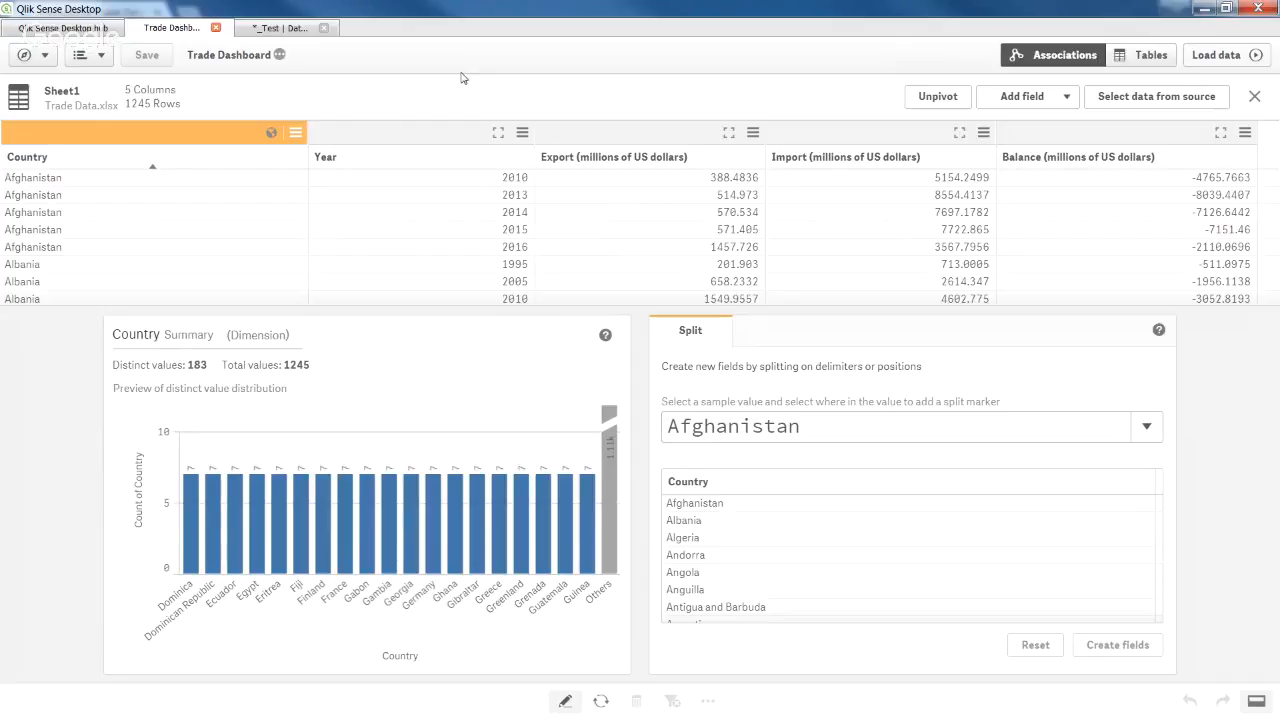
{"action": "left_click", "coordinate": [28, 55]}
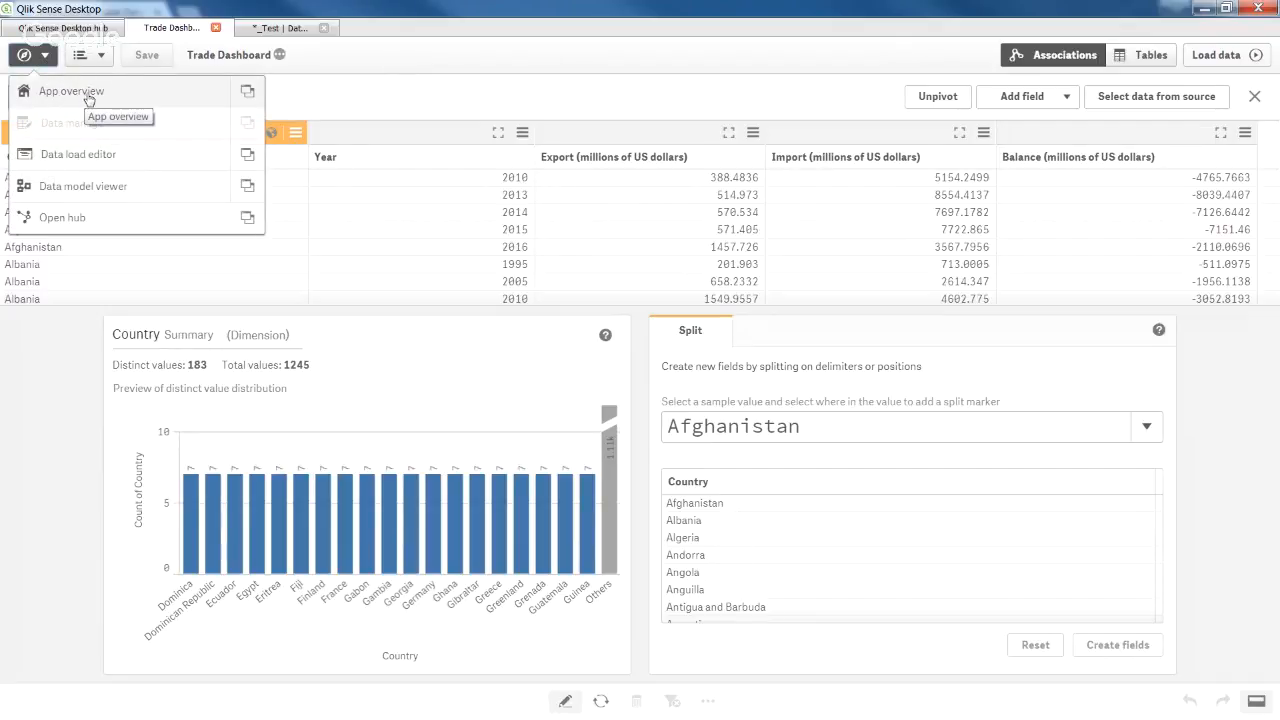
From App overview open the Summary sheet and clear the Country selection to show all 183 countries.
{"action": "left_click", "coordinate": [172, 104]}
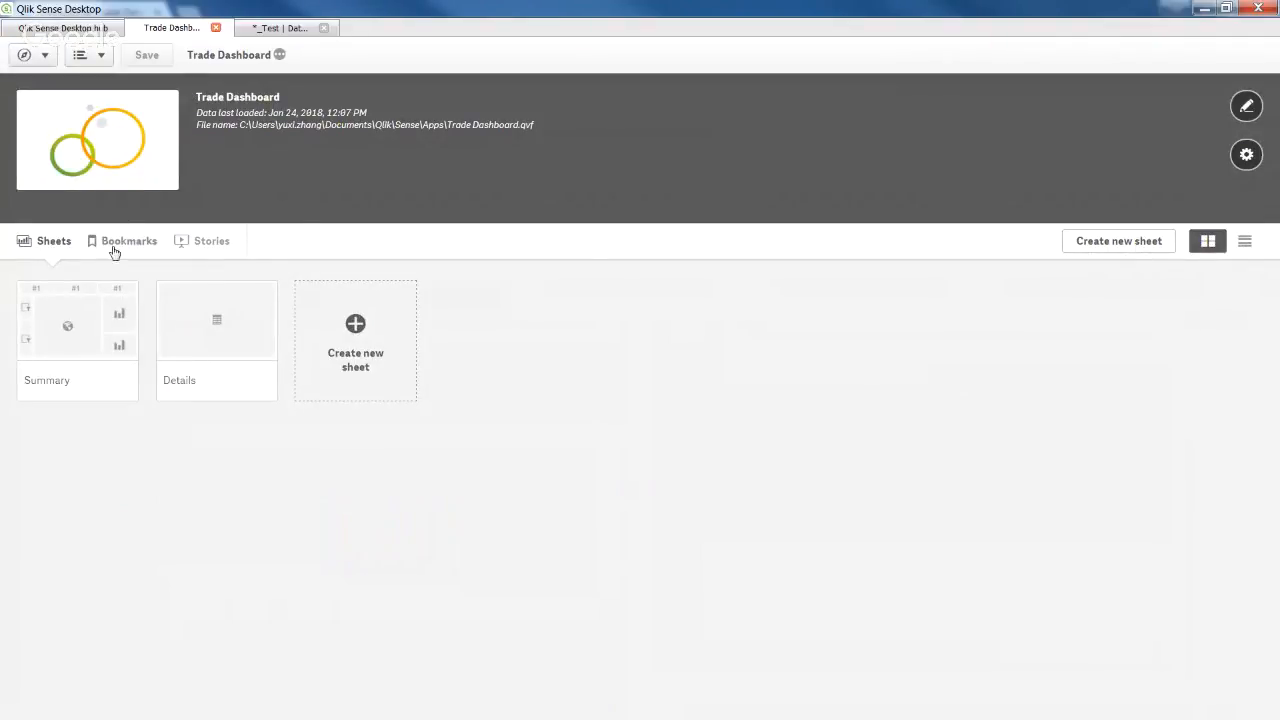
{"action": "left_click", "coordinate": [85, 320]}
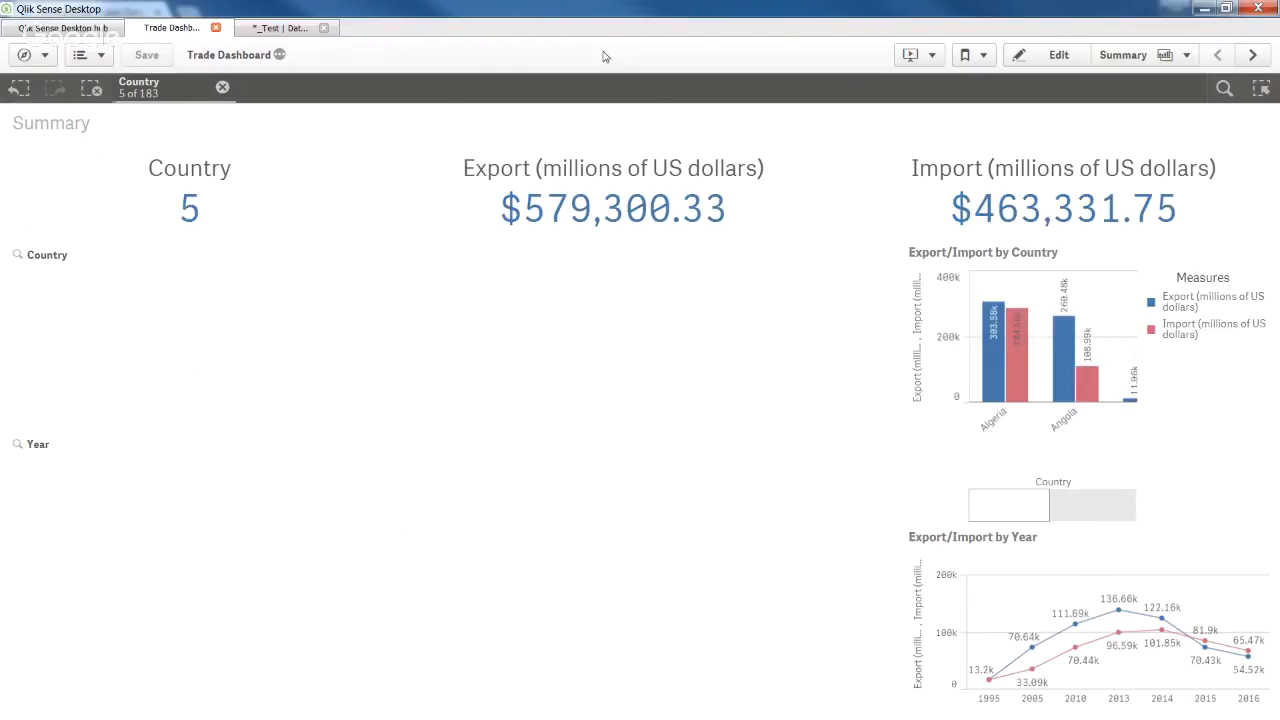
{"action": "left_click", "coordinate": [90, 88]}
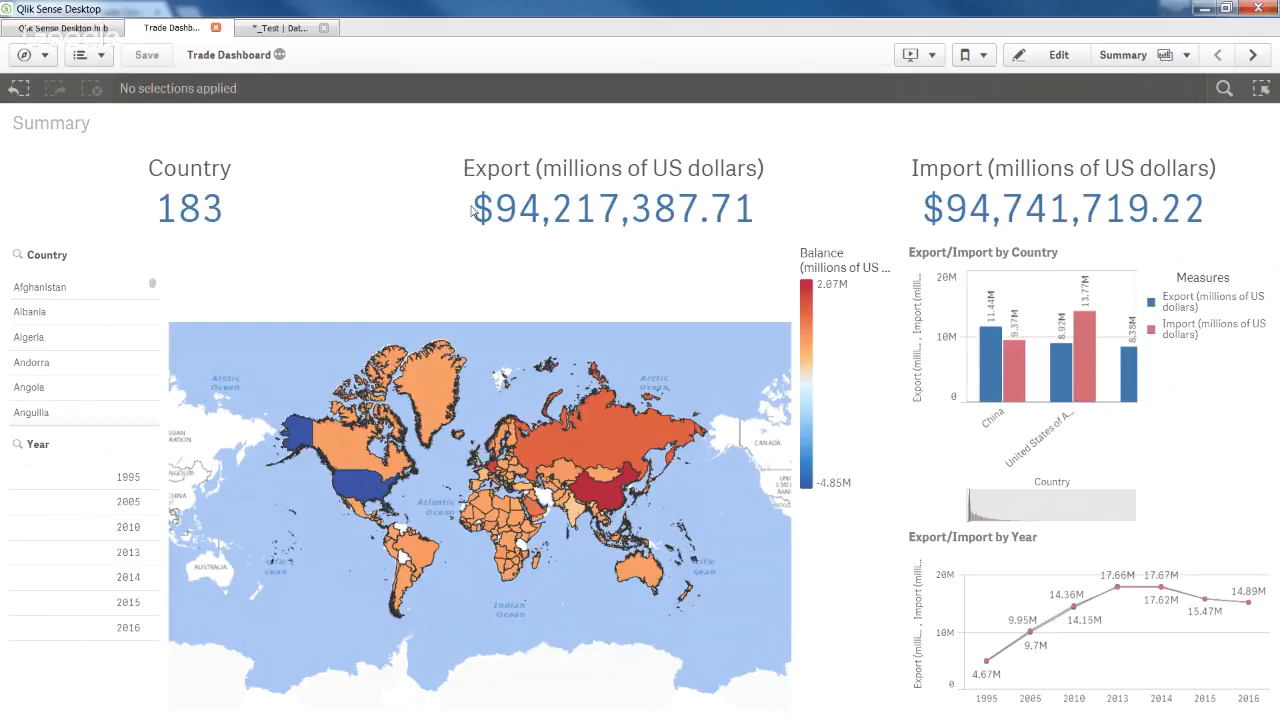
{"action": "left_click", "coordinate": [1044, 60]}
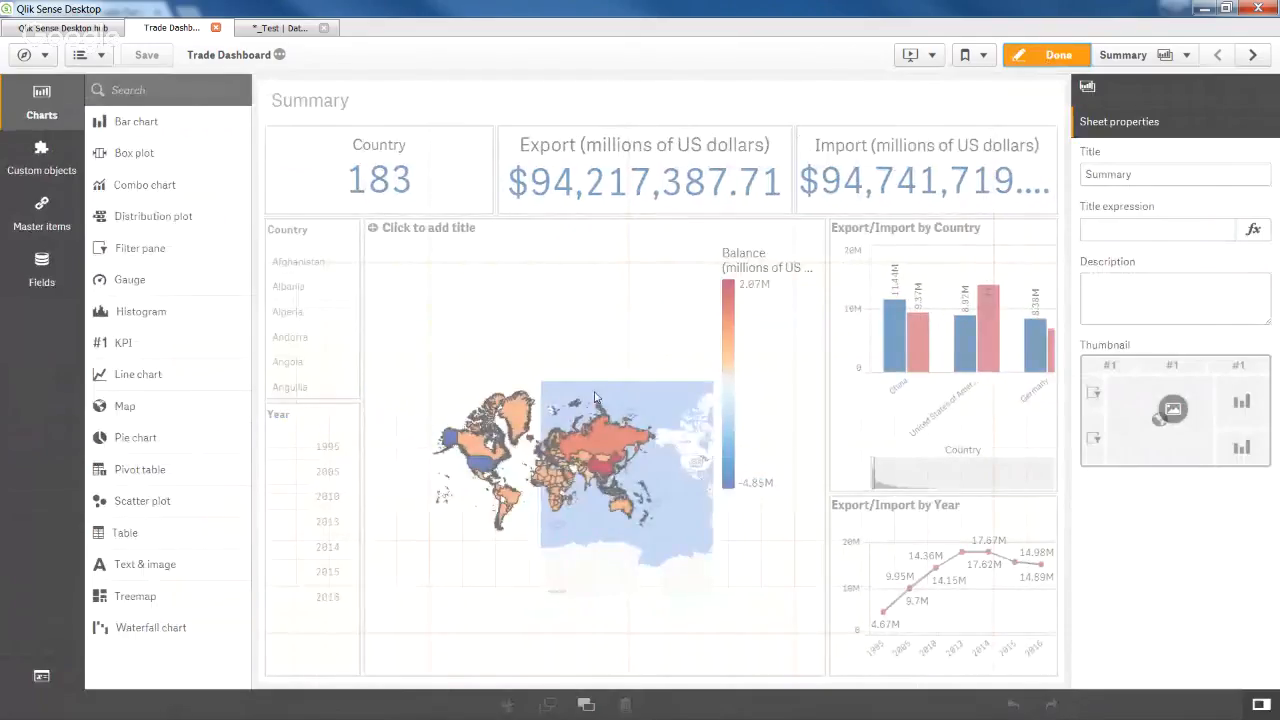
{"action": "left_click", "coordinate": [594, 398]}
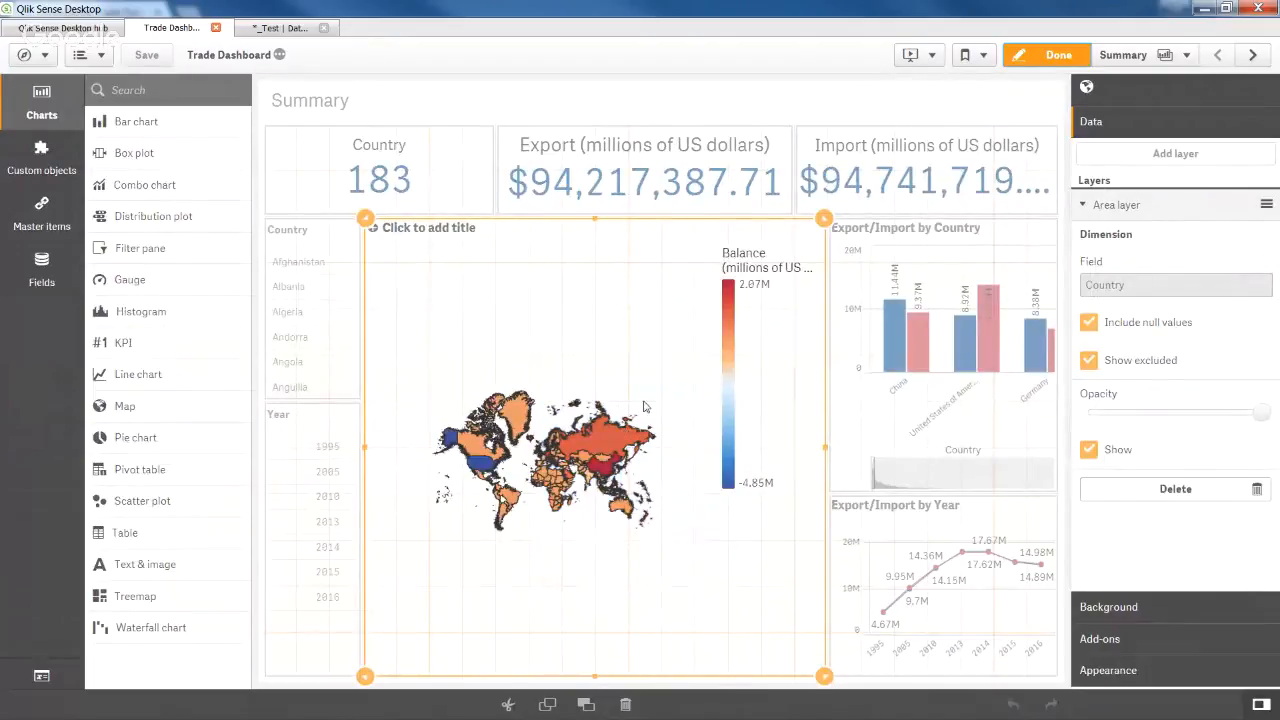
{"action": "left_click", "coordinate": [1155, 672]}
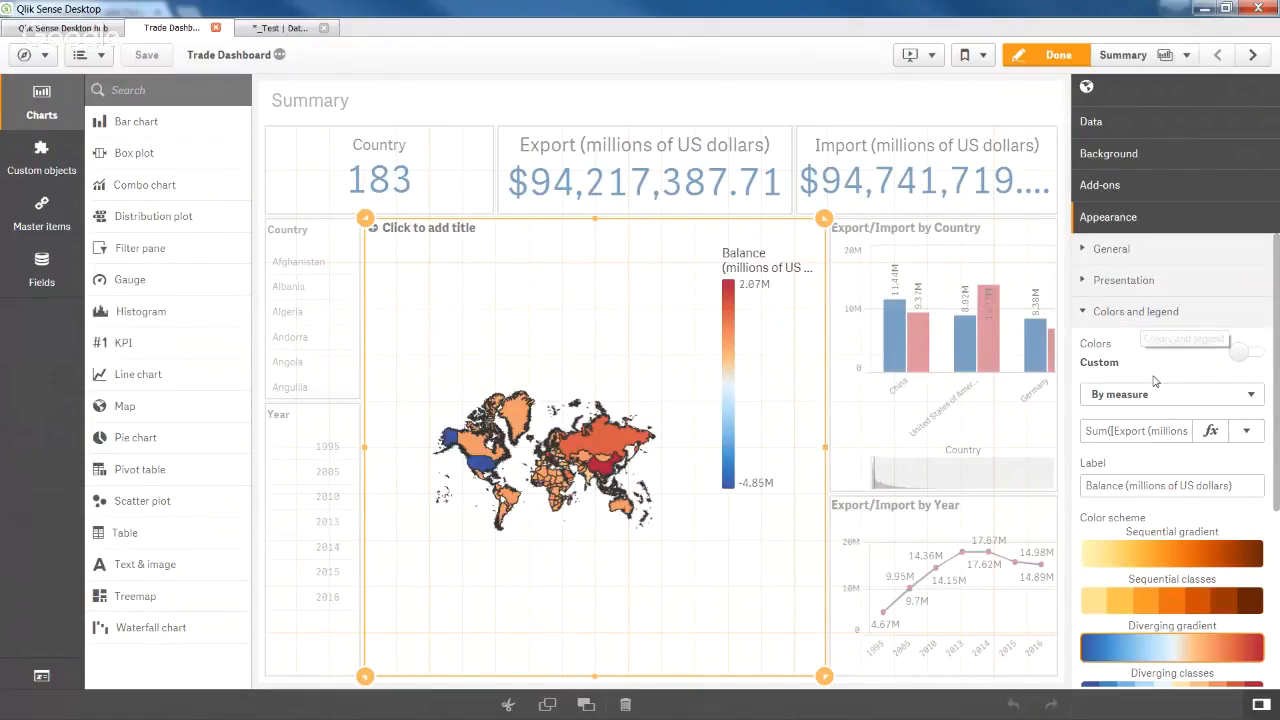
{"action": "left_click", "coordinate": [1158, 399]}
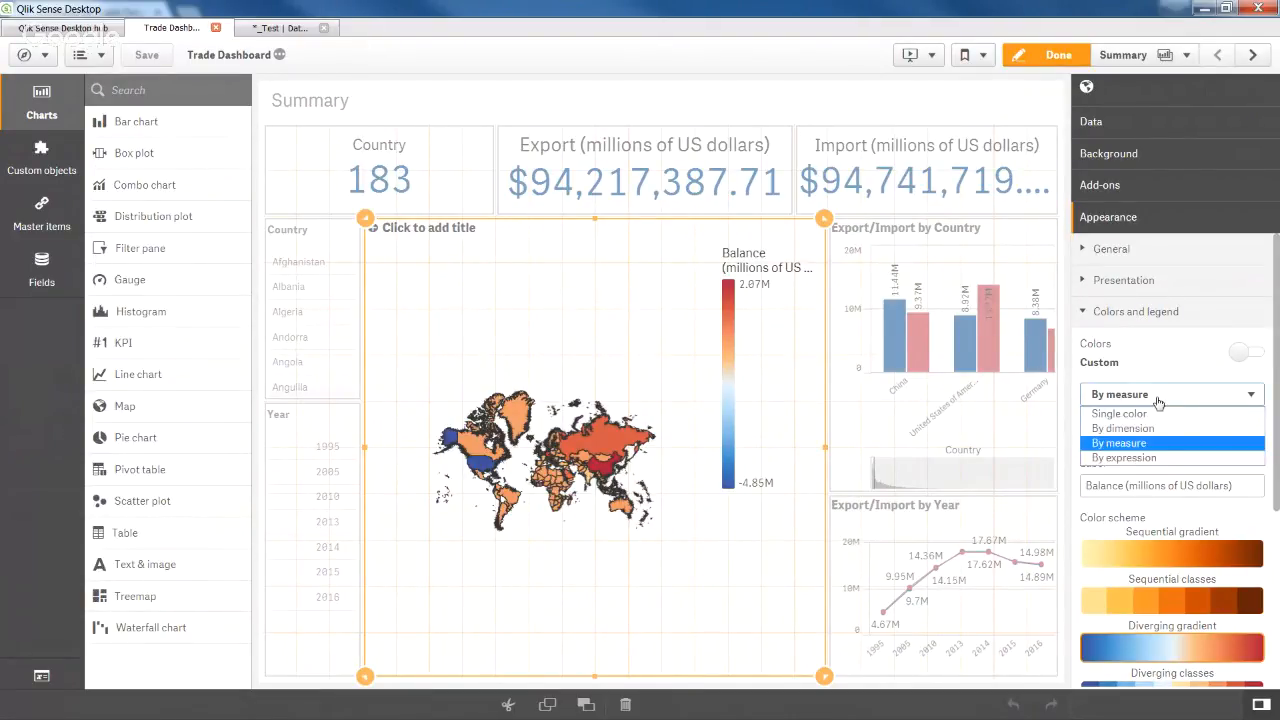
{"action": "left_click", "coordinate": [1147, 446]}
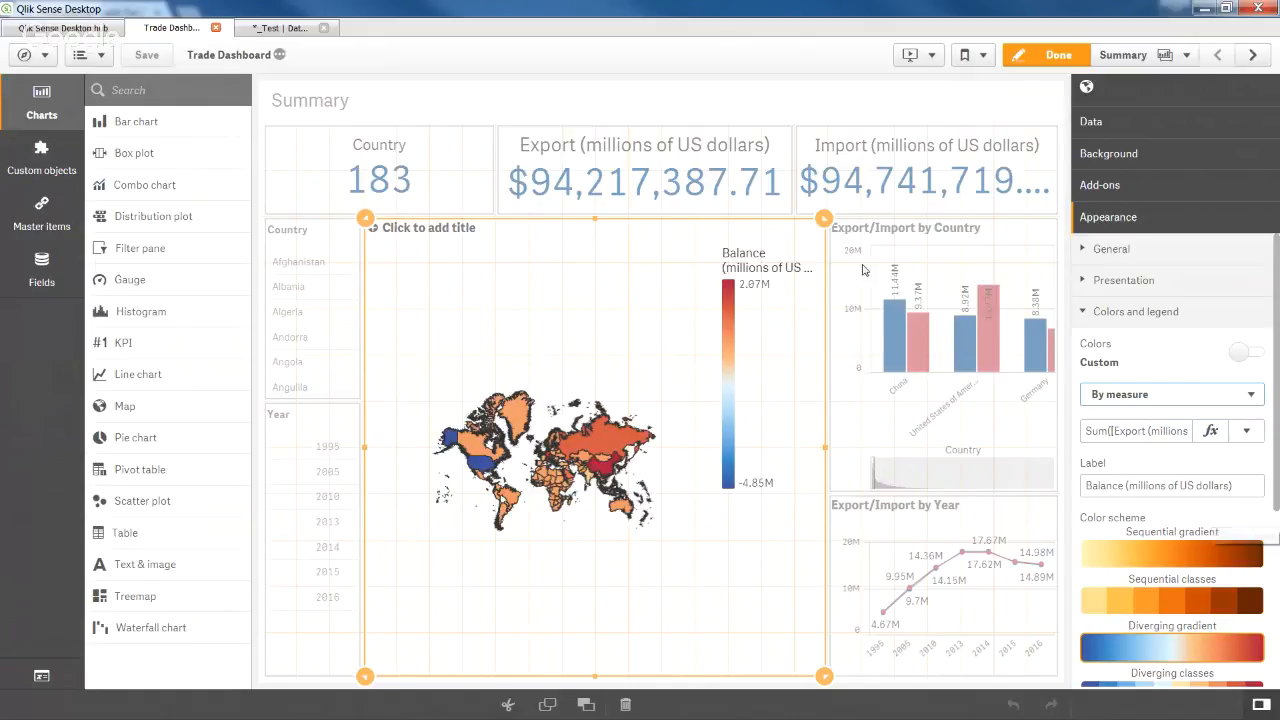
{"action": "left_click", "coordinate": [1026, 58]}
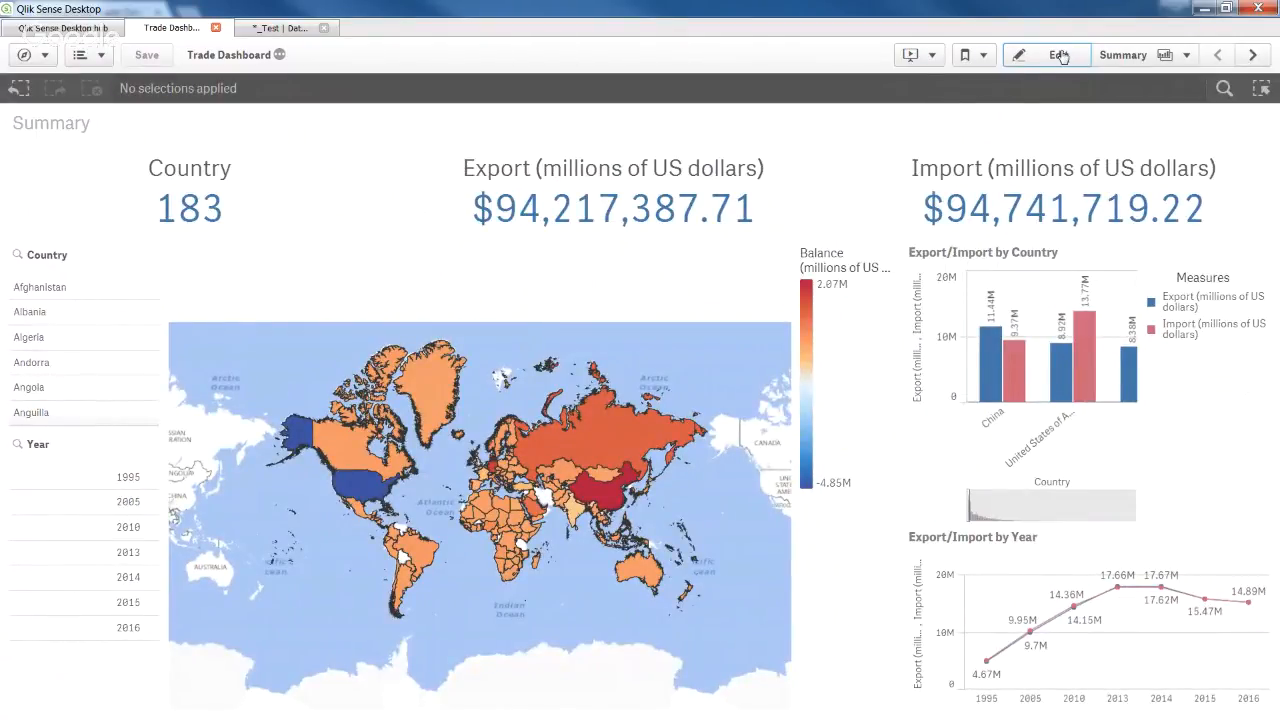
Create a new sheet titled 'Pie Chart' from the Sheets panel and open it.
{"action": "left_click", "coordinate": [1159, 59]}
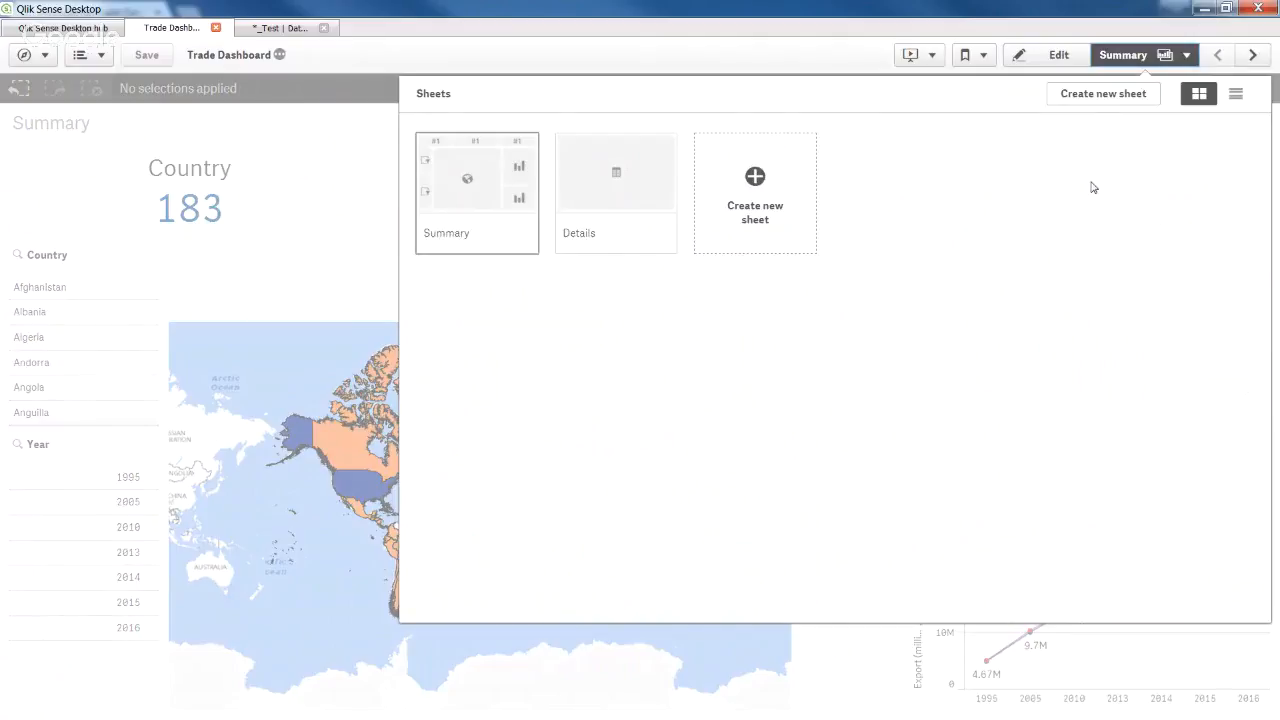
{"action": "left_click", "coordinate": [752, 190]}
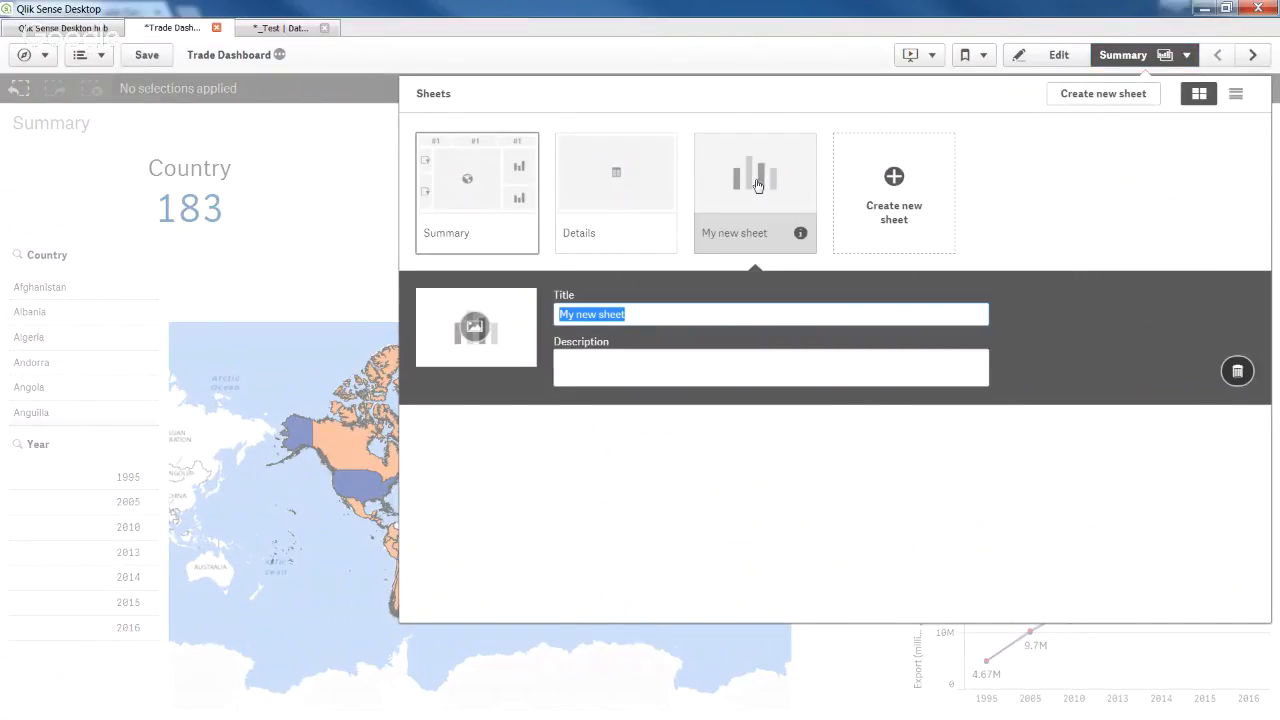
{"action": "type", "text": "Pie Chart"}
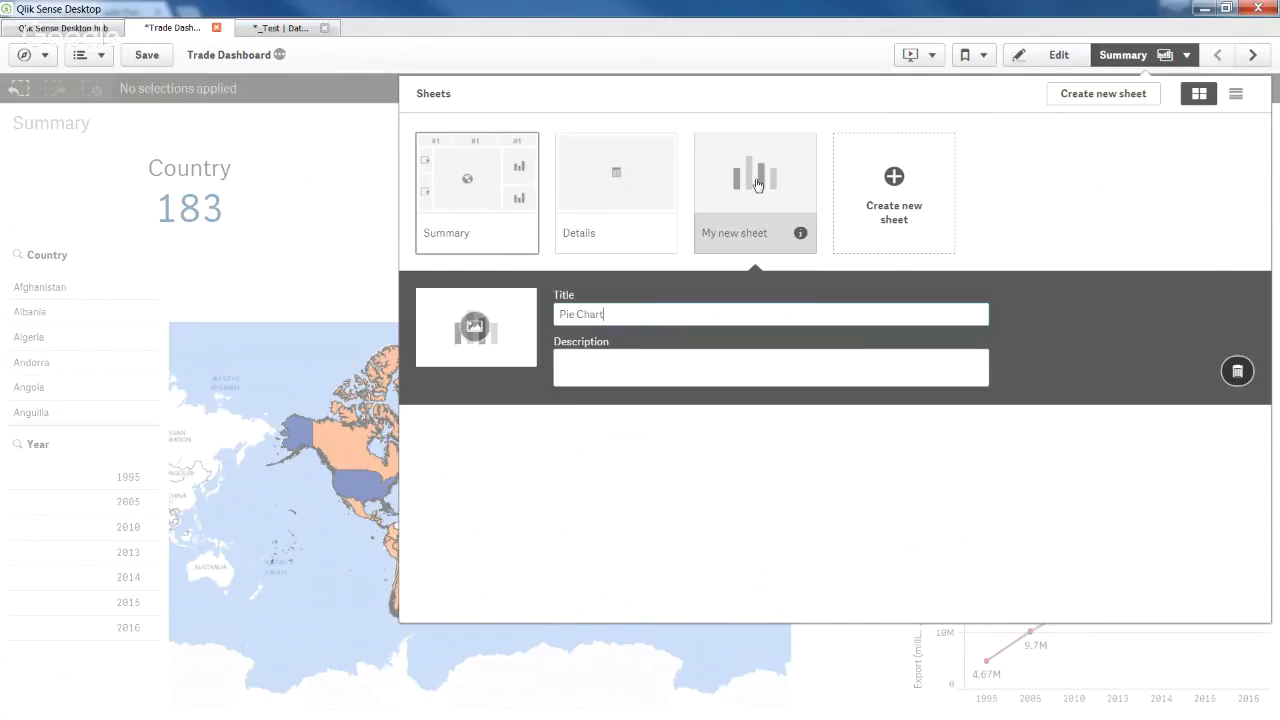
{"action": "key", "text": "Return"}
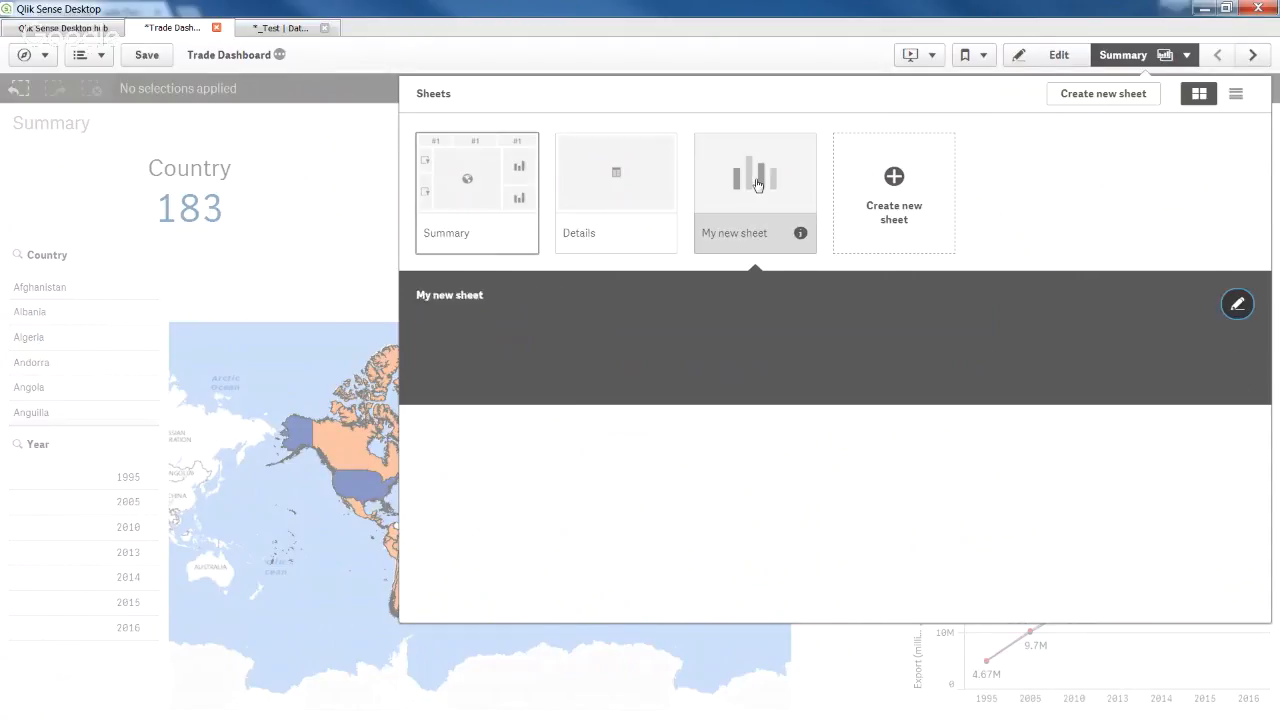
{"action": "left_click", "coordinate": [757, 184]}
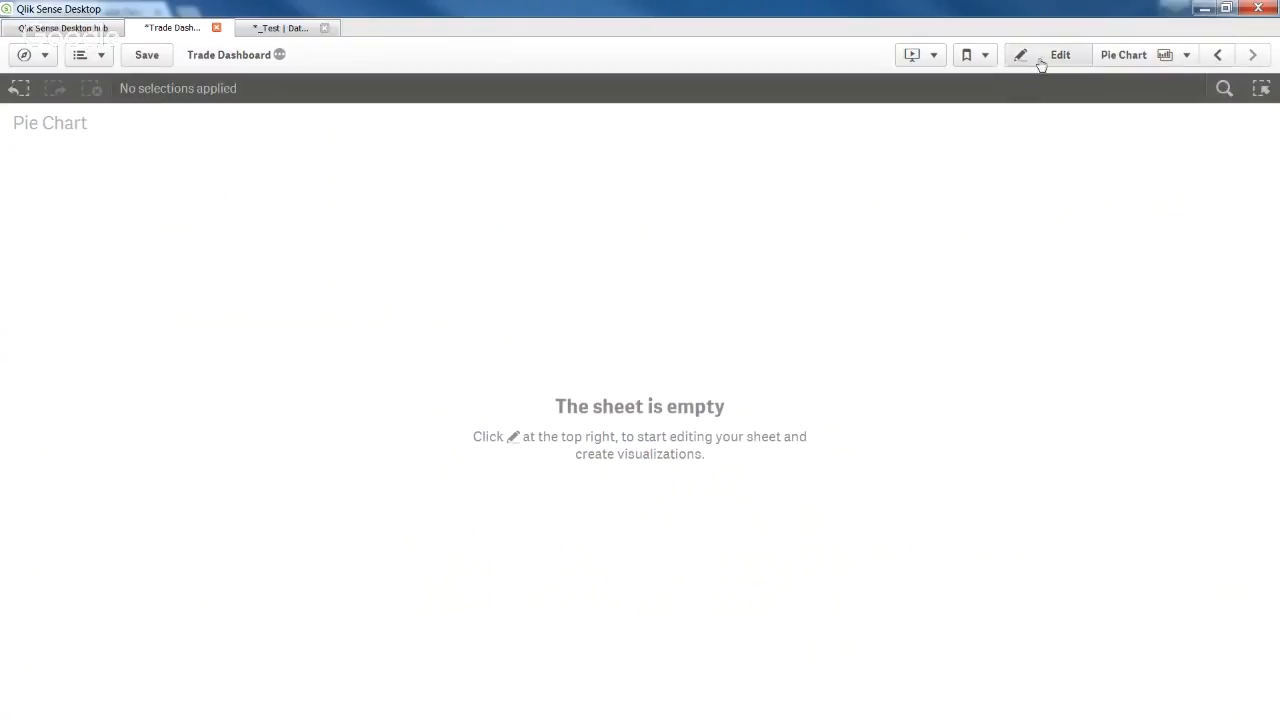
Place a pie chart filling the Pie Chart sheet and set Year as its dimension.
{"action": "left_click", "coordinate": [1041, 64]}
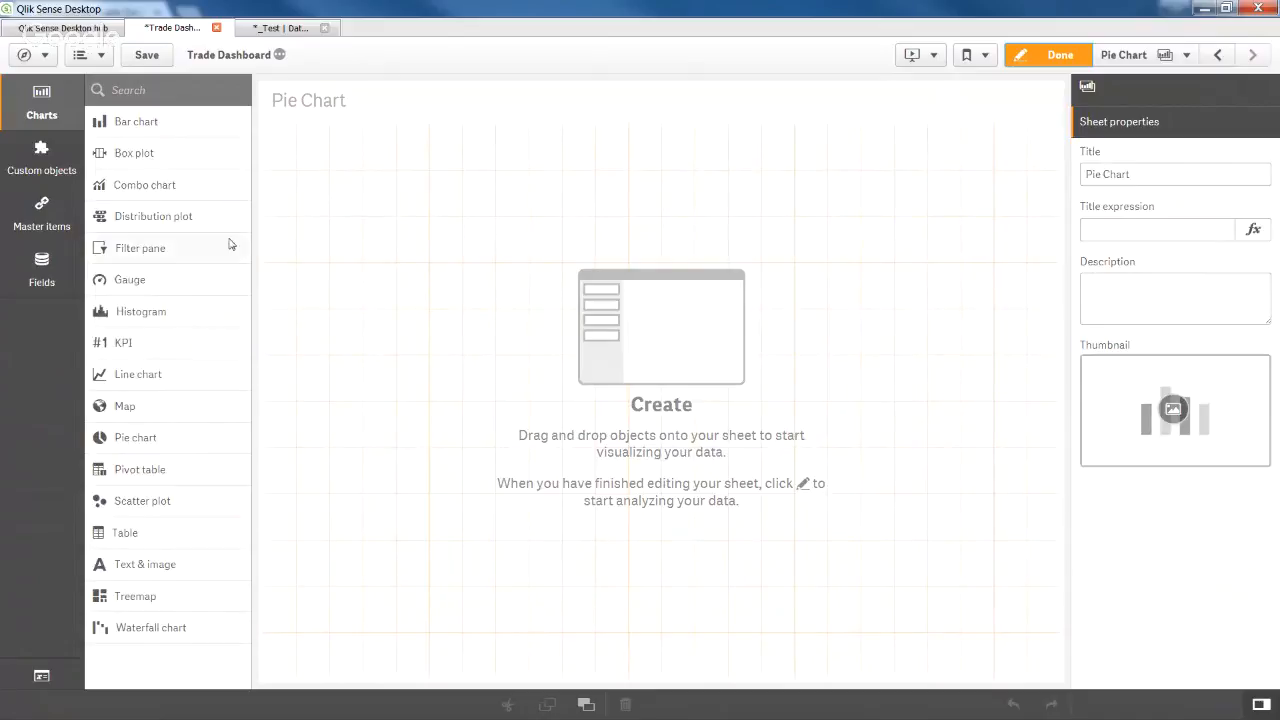
{"action": "left_click_drag", "start_coordinate": [135, 437], "coordinate": [563, 413]}
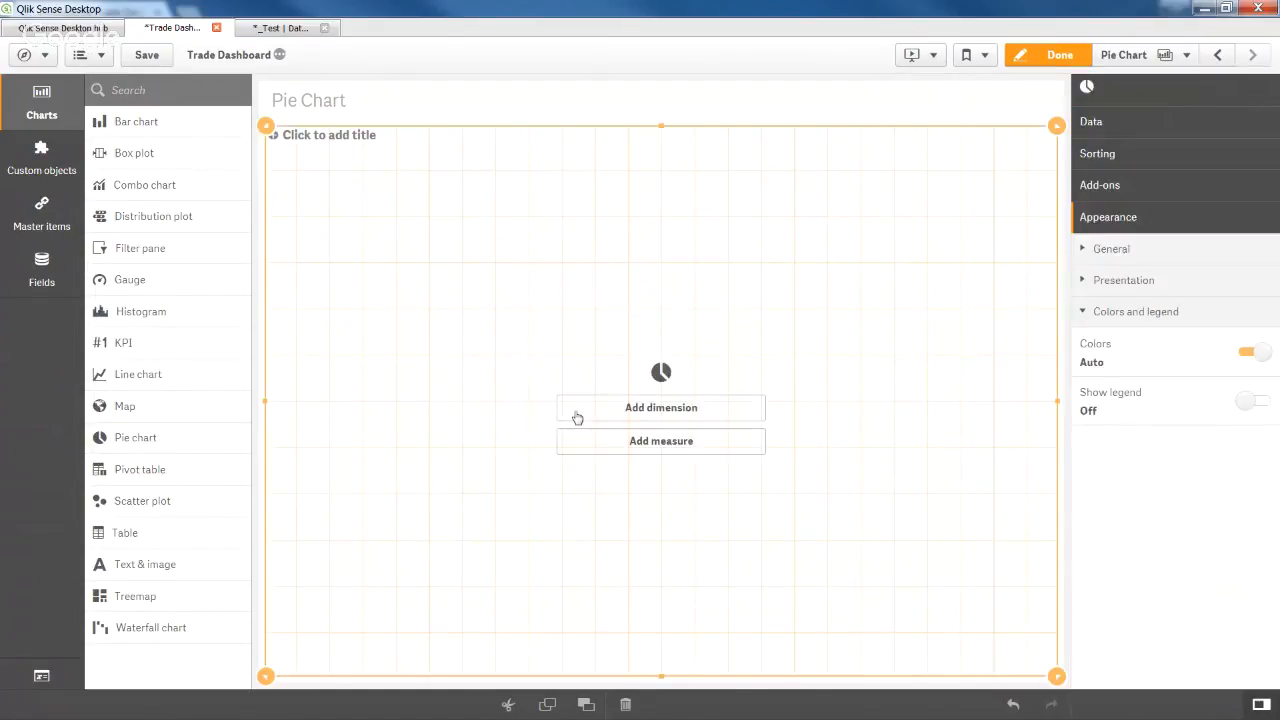
{"action": "left_click", "coordinate": [663, 410]}
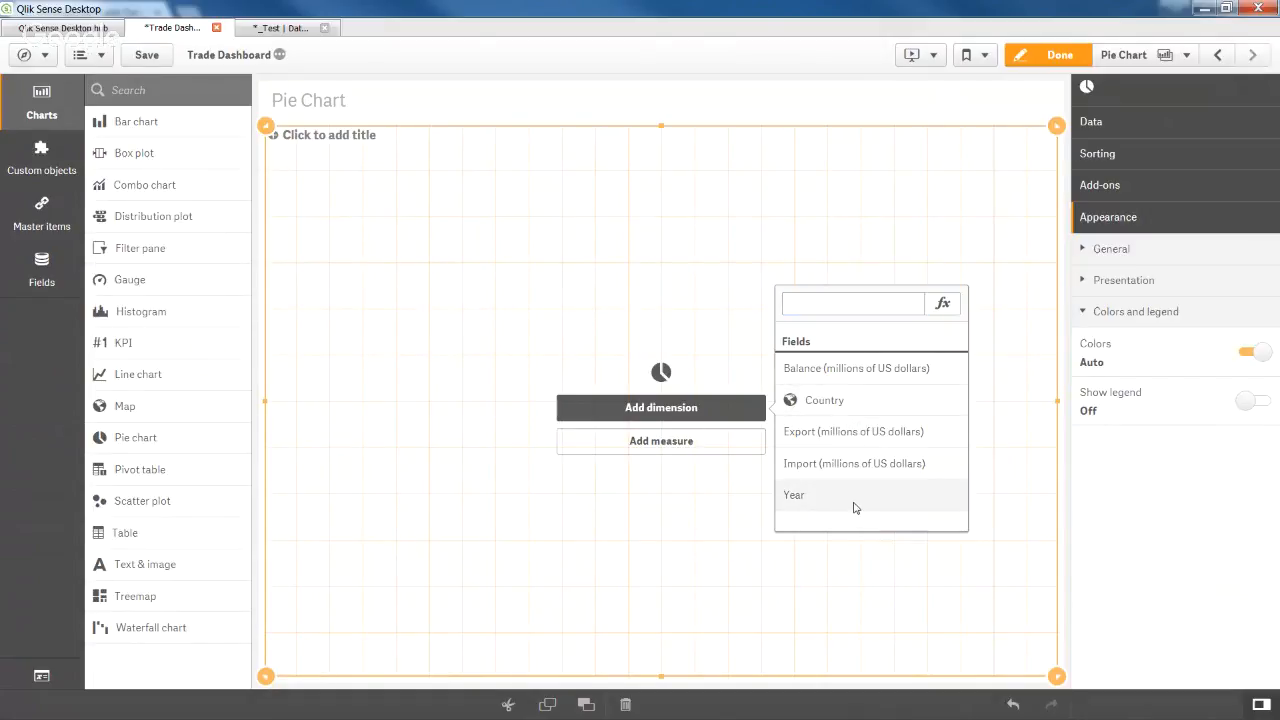
{"action": "left_click", "coordinate": [855, 506]}
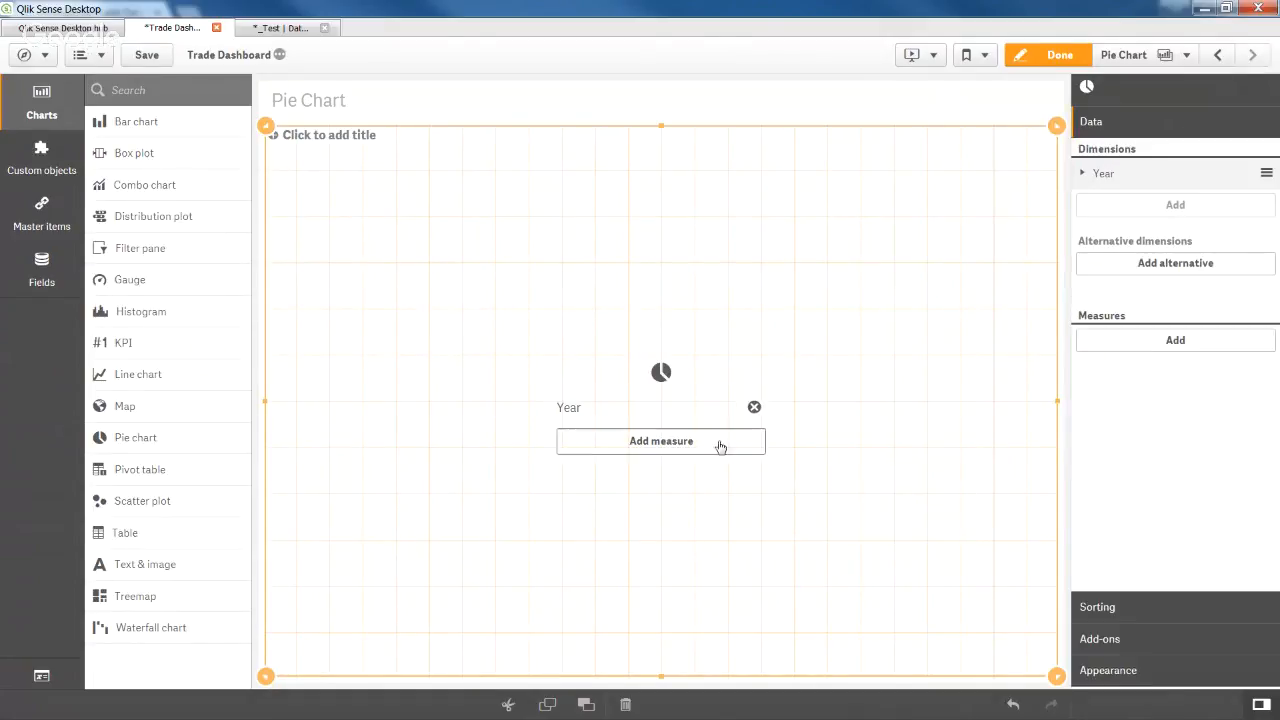
Add Sum of Export as the chart's measure.
{"action": "left_click", "coordinate": [705, 444]}
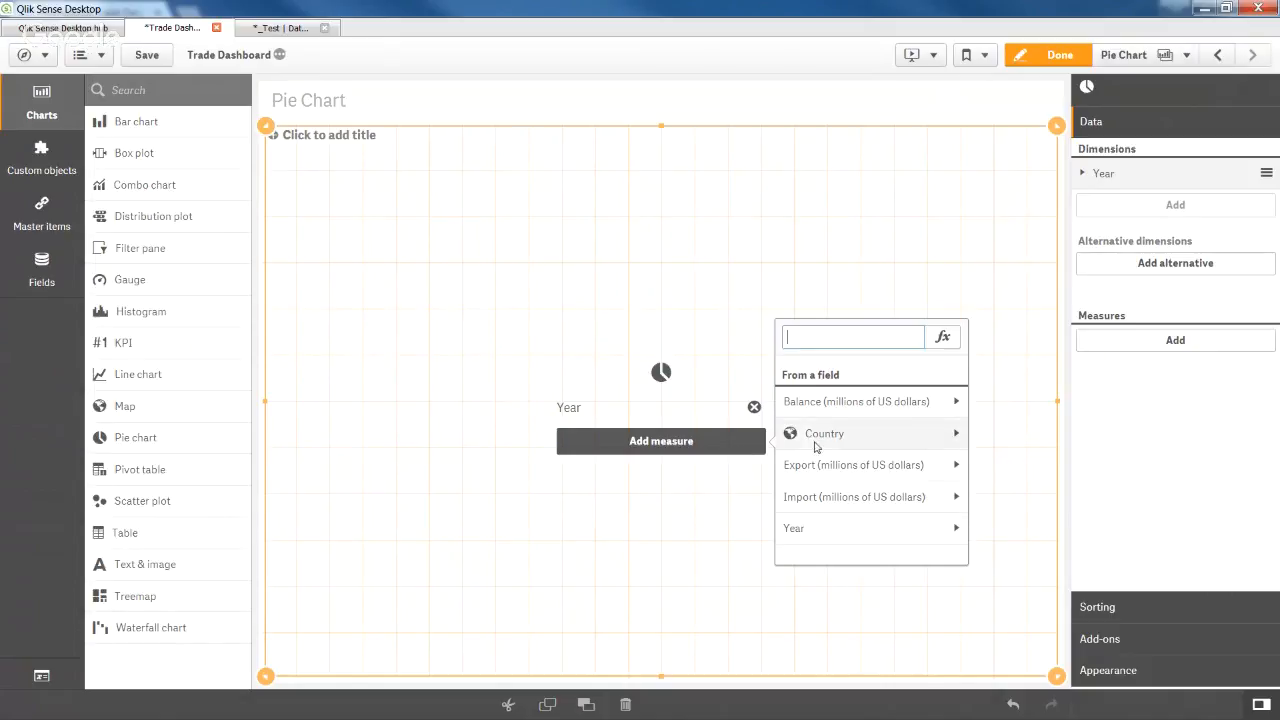
{"action": "left_click", "coordinate": [855, 465]}
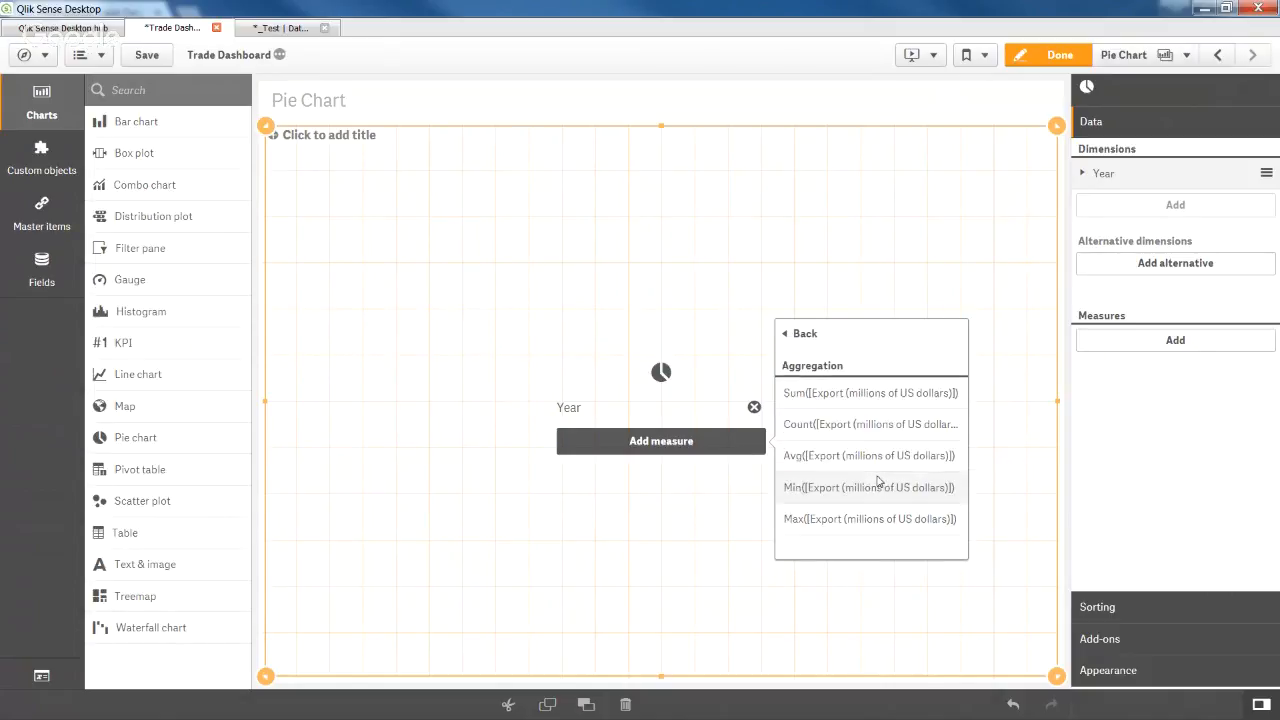
{"action": "left_click", "coordinate": [892, 393]}
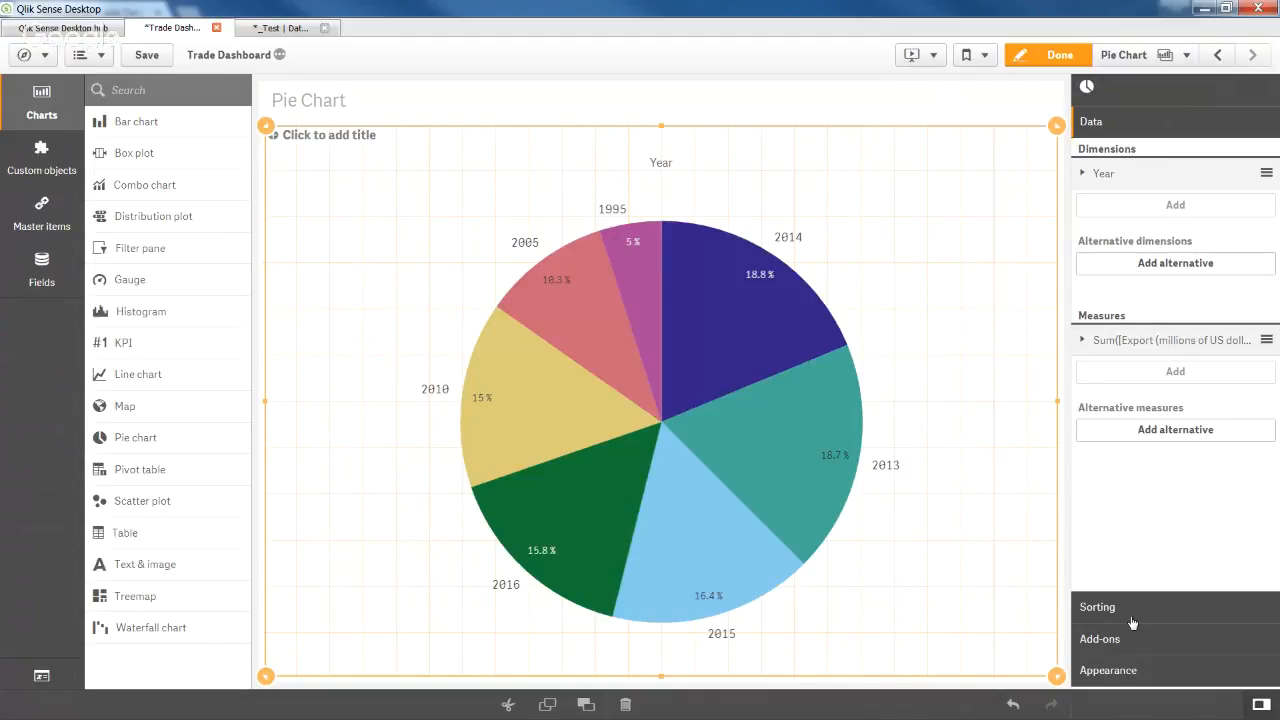
Change the chart's presentation from pie to donut.
{"action": "left_click", "coordinate": [1150, 675]}
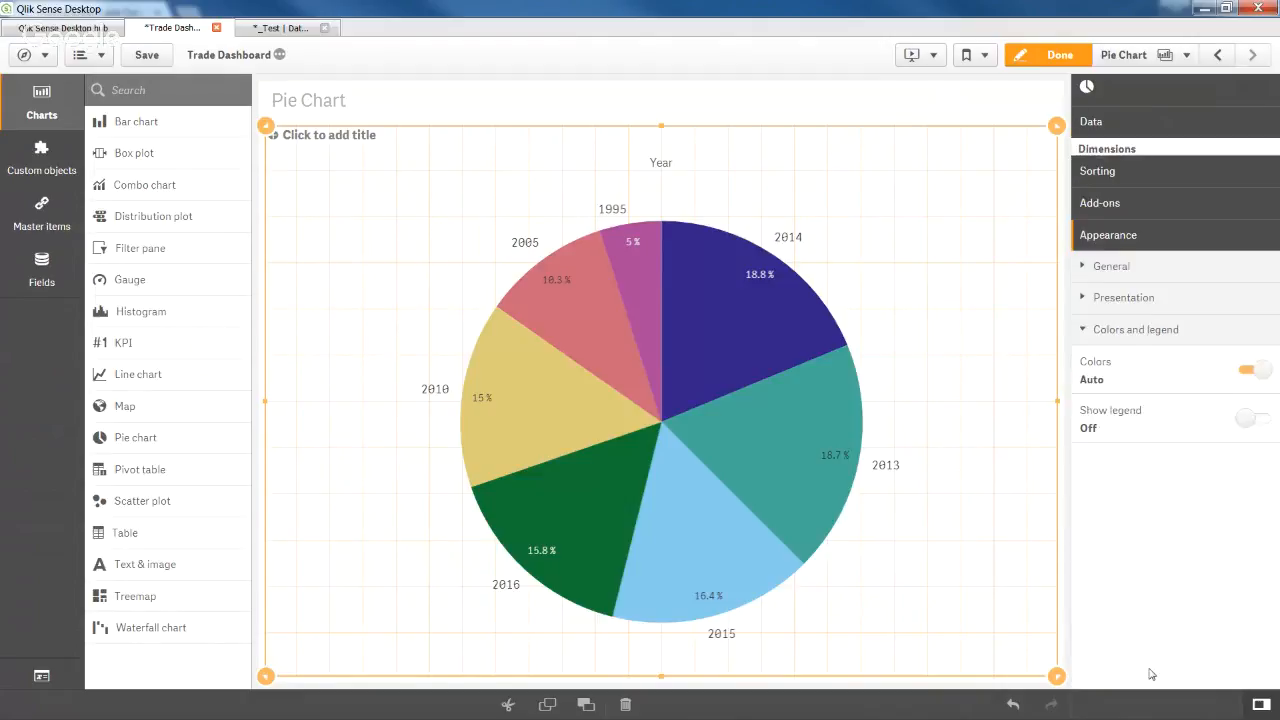
{"action": "left_click", "coordinate": [1177, 285]}
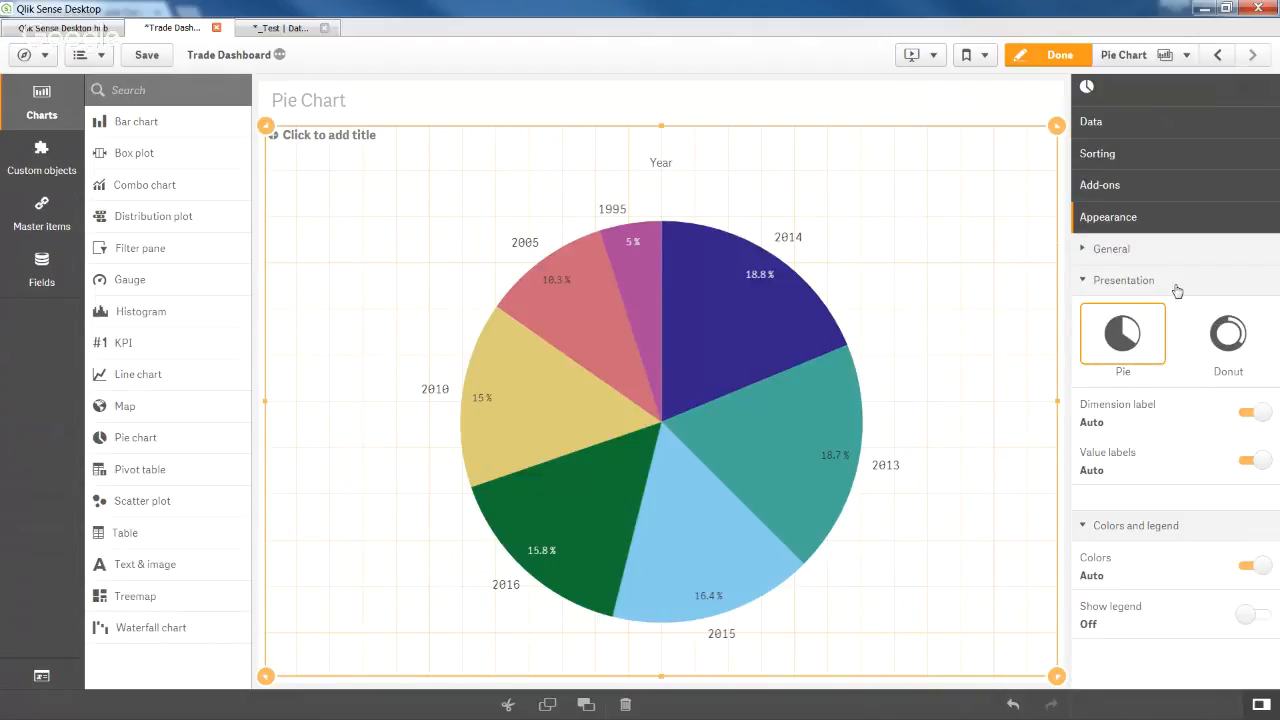
{"action": "left_click", "coordinate": [1228, 338]}
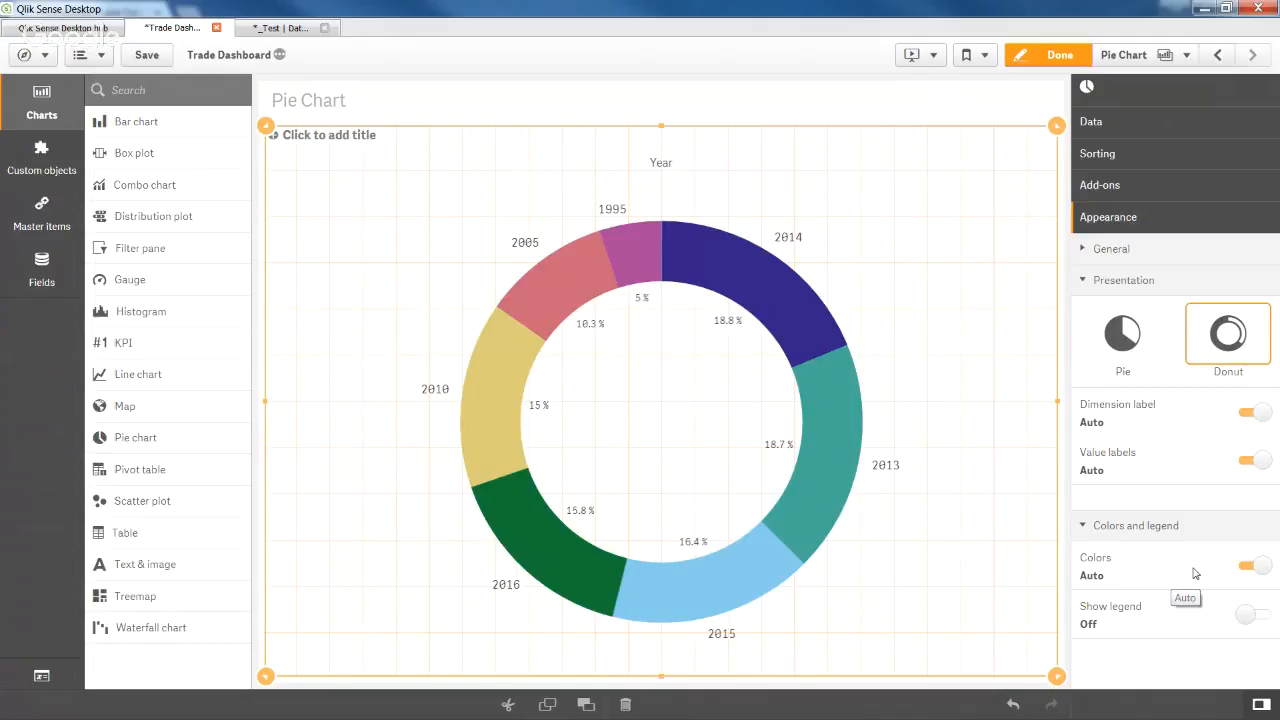
Turn off auto colours and colour the donut slices by the Year dimension.
{"action": "left_click", "coordinate": [1264, 568]}
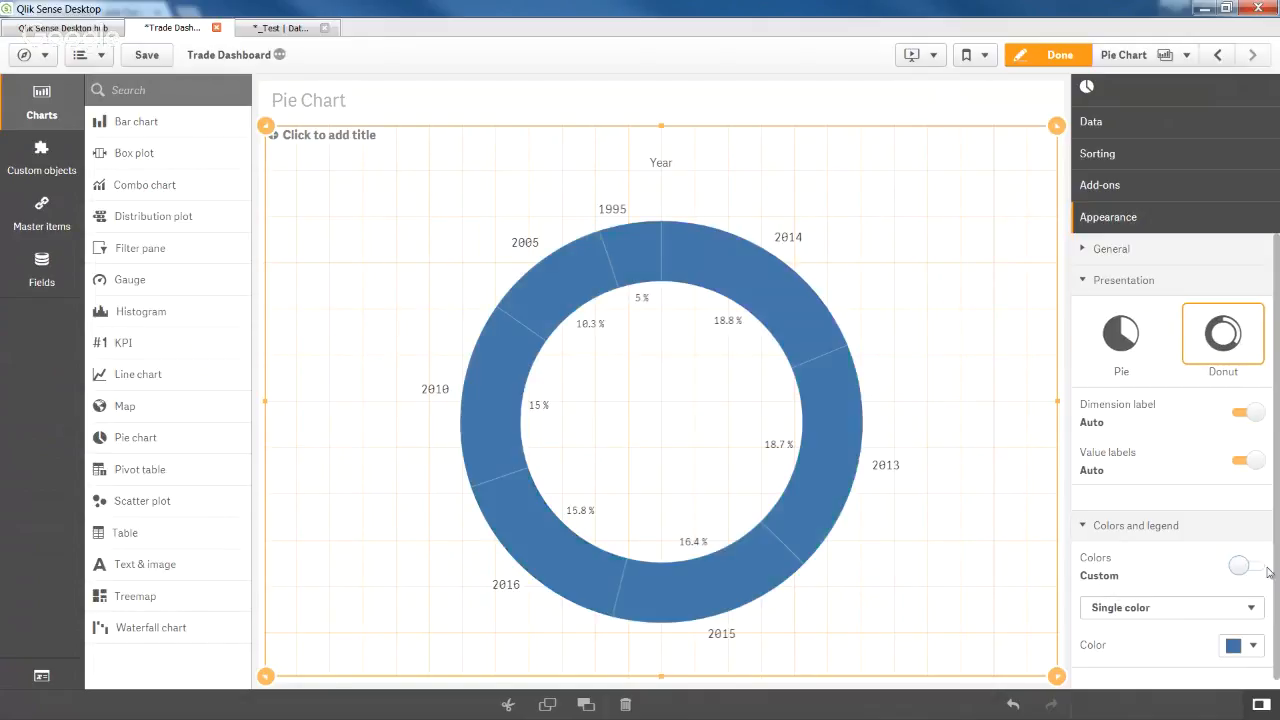
{"action": "left_click", "coordinate": [1199, 607]}
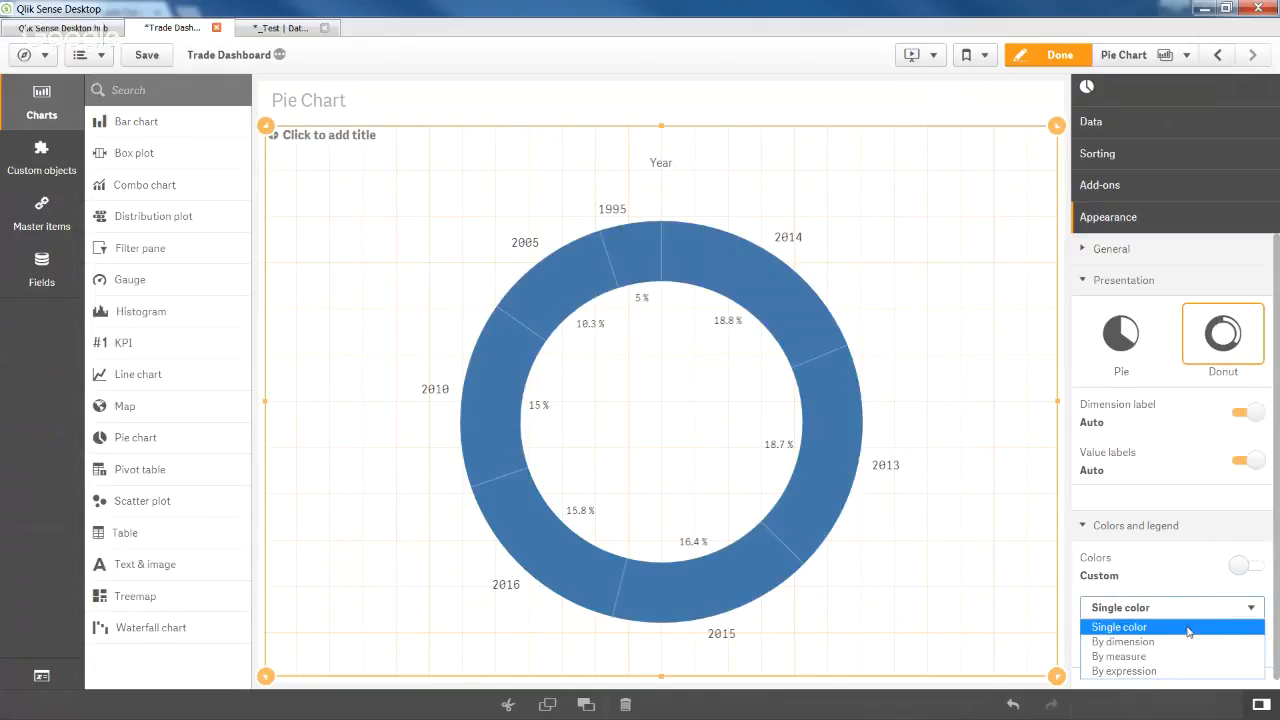
{"action": "left_click", "coordinate": [1178, 645]}
{"action": "scroll", "coordinate": [1185, 608], "scroll_direction": "down", "scroll_amount": 3}
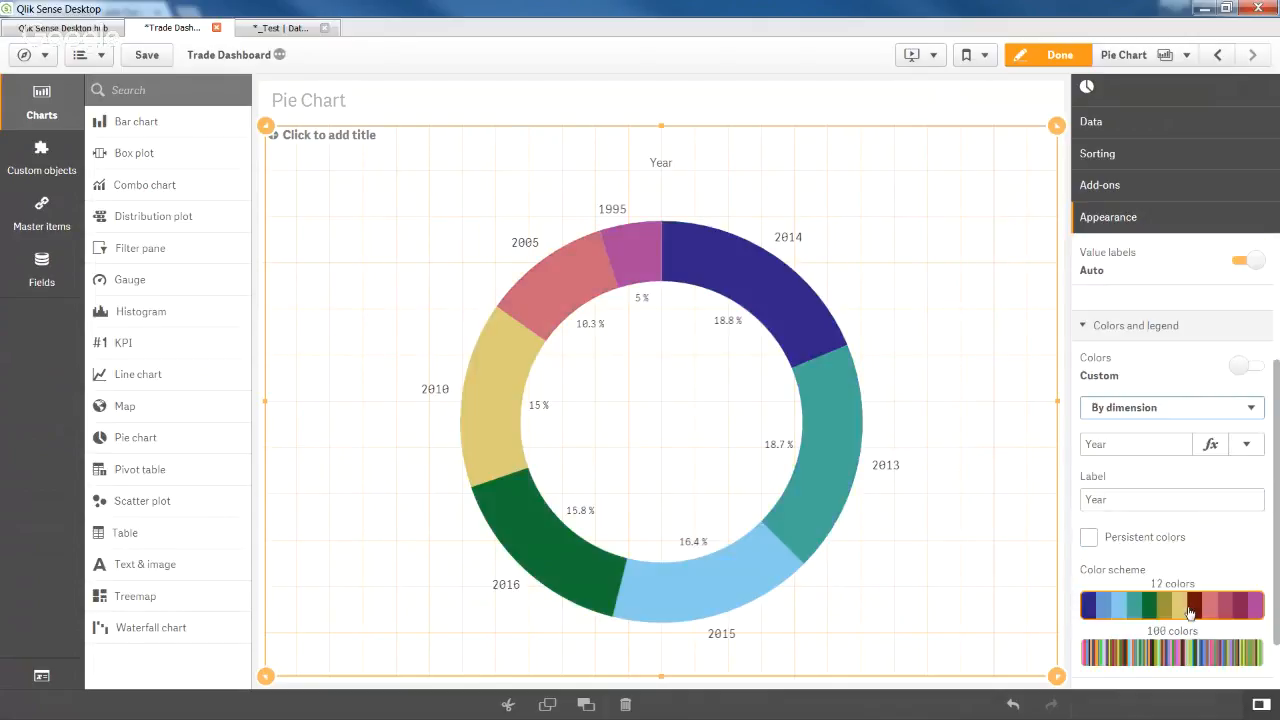
Try the 100-colour palette, then apply the 12-colour scheme to the year slices.
{"action": "left_click", "coordinate": [1189, 600]}
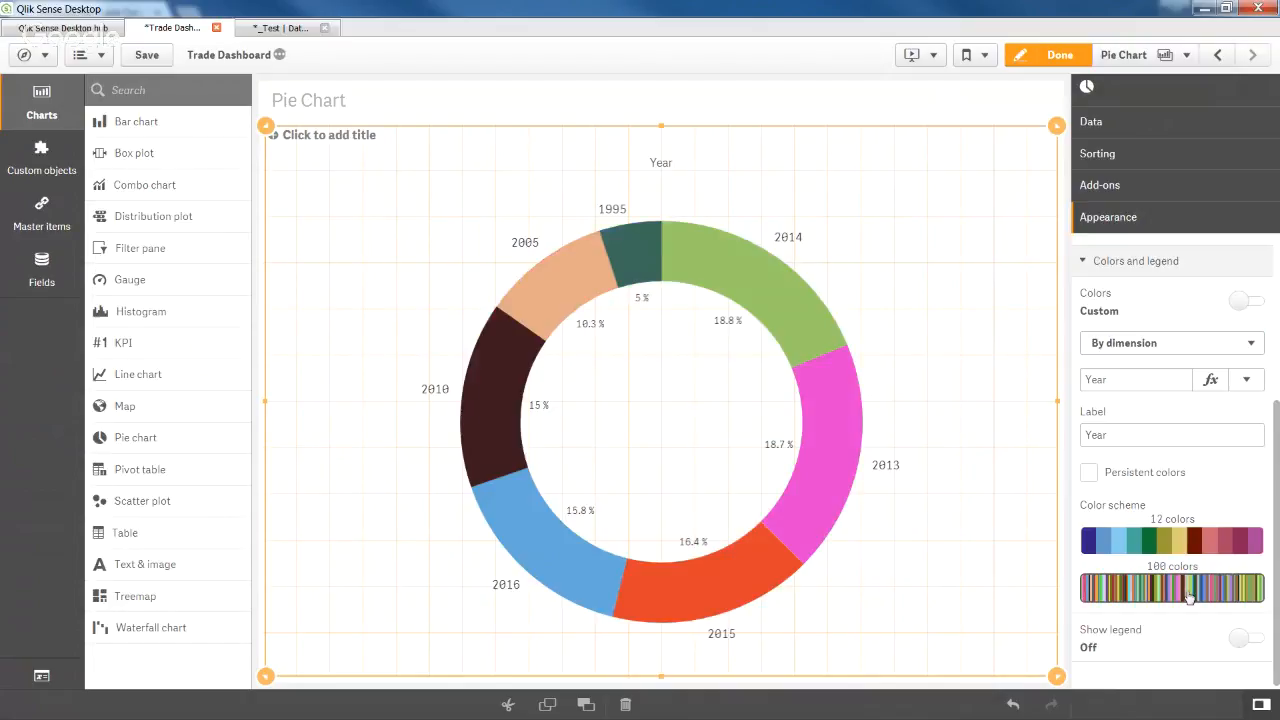
{"action": "left_click", "coordinate": [1204, 548]}
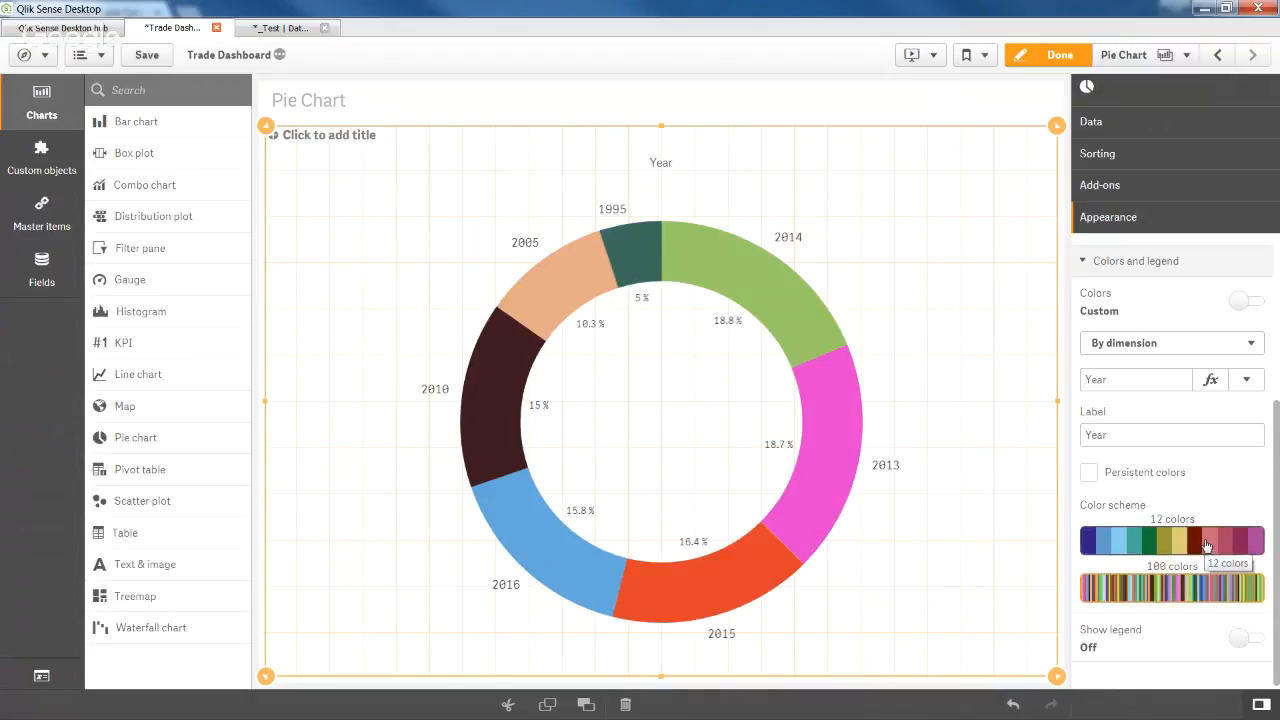
{"action": "left_click", "coordinate": [1206, 546]}
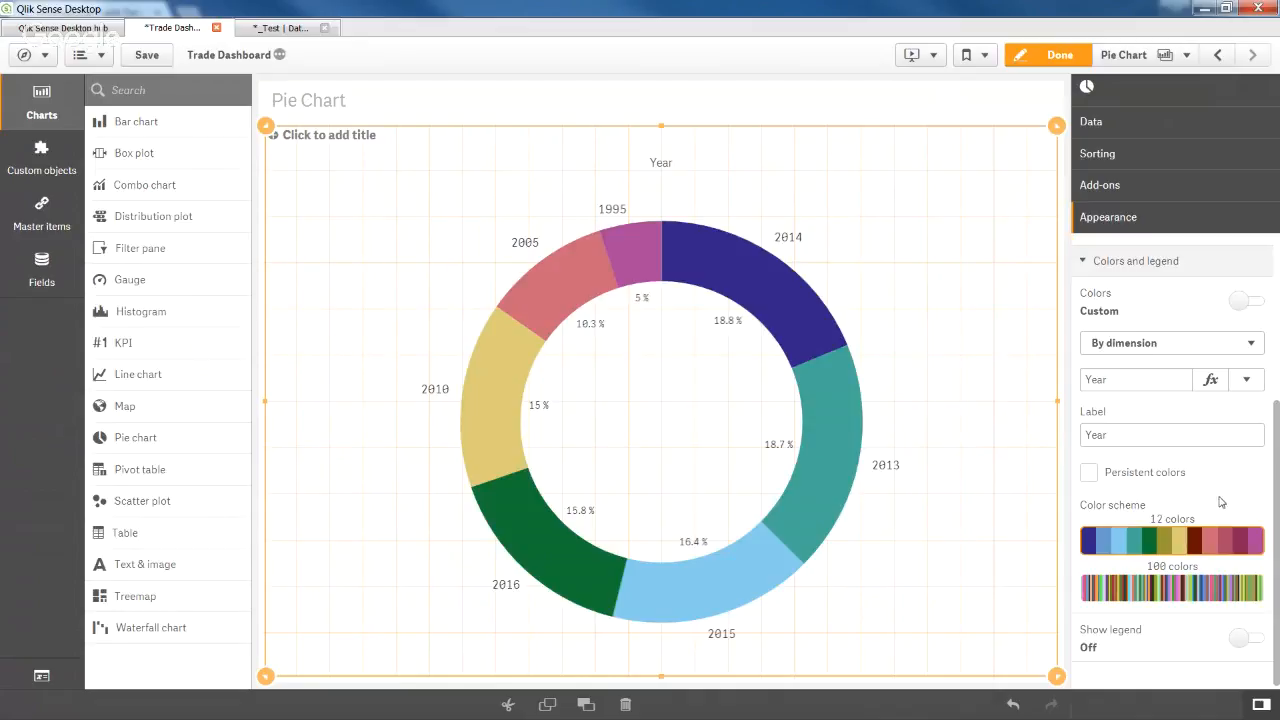
{"action": "scroll", "coordinate": [1204, 472], "scroll_direction": "up", "scroll_amount": 2}
{"action": "scroll", "coordinate": [1204, 472], "scroll_direction": "up", "scroll_amount": 1}
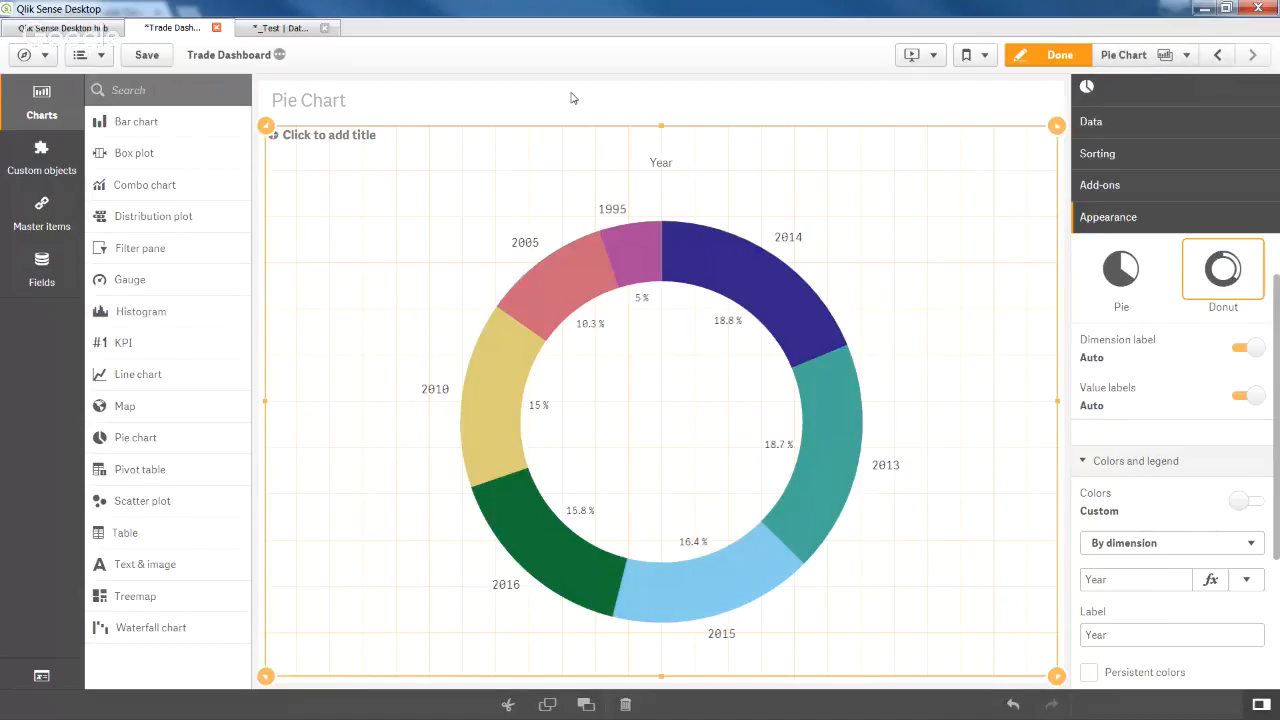
Save the Trade Dashboard app.
{"action": "left_click", "coordinate": [147, 62]}
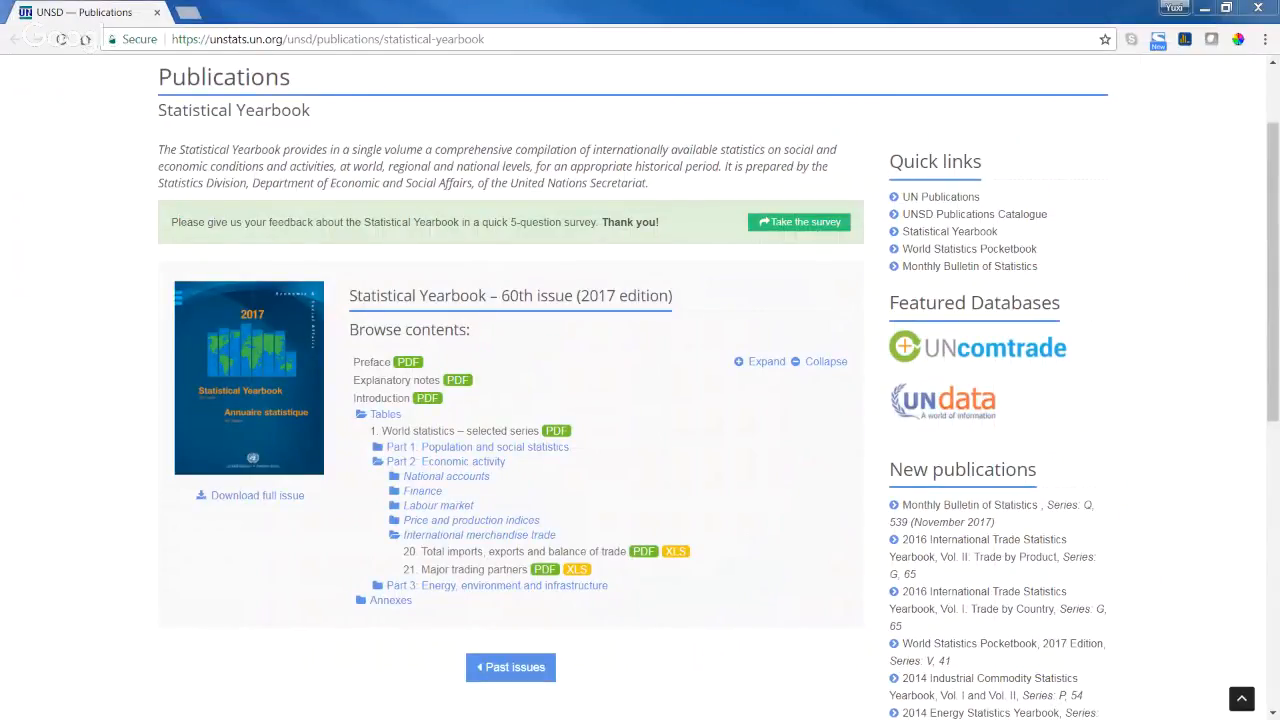
Search 'qlik help' in a new tab, open Qlik Sense Developers help, then start another blank tab.
{"action": "left_click", "coordinate": [187, 12]}
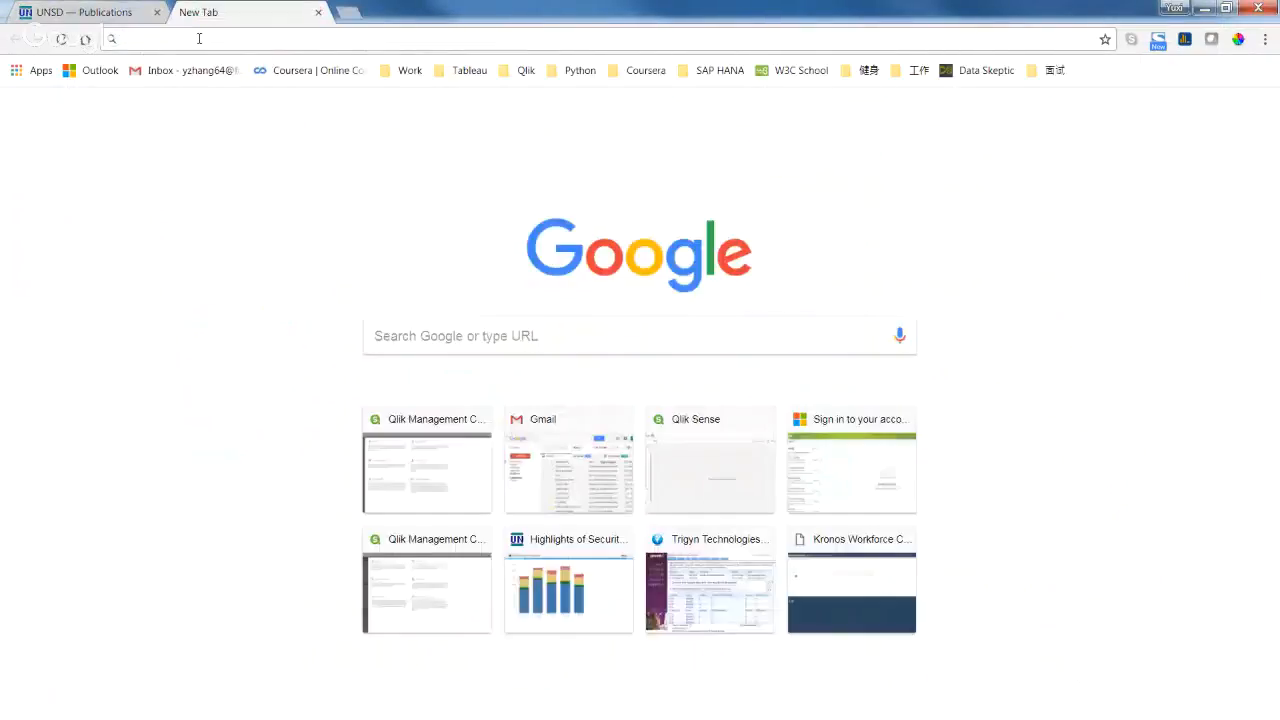
{"action": "type", "text": "qlik"}
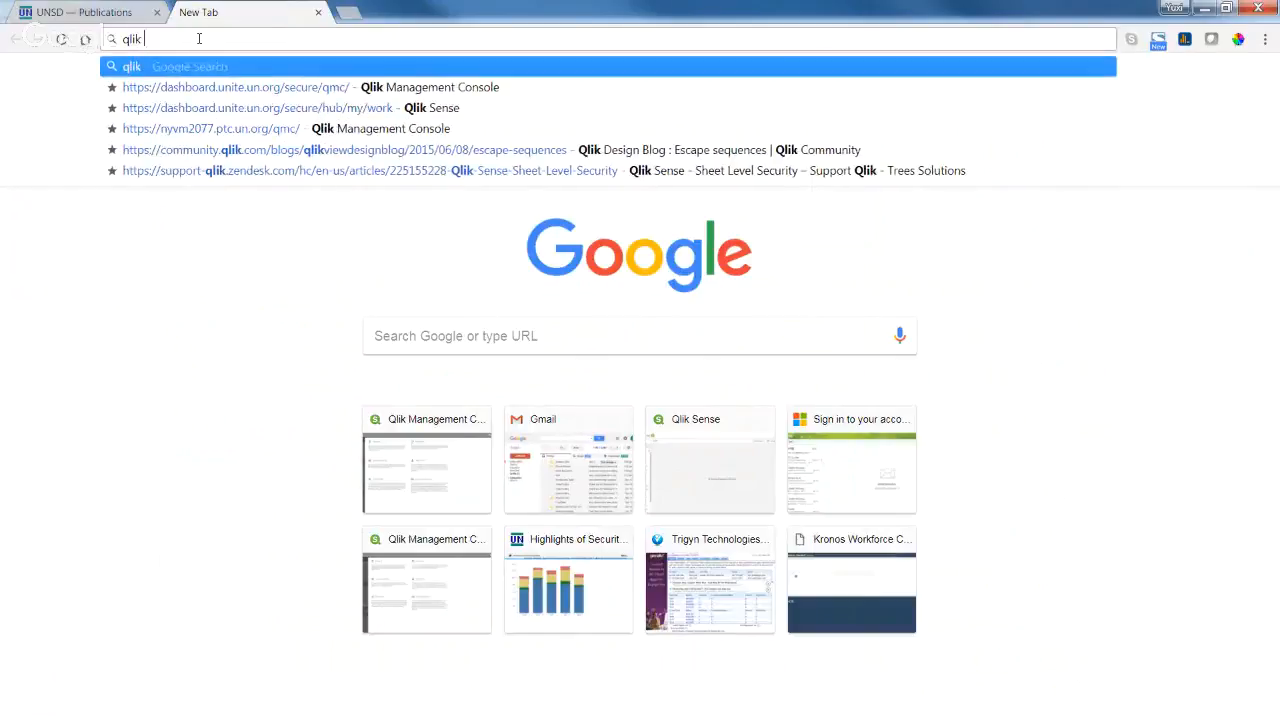
{"action": "type", "text": " hel"}
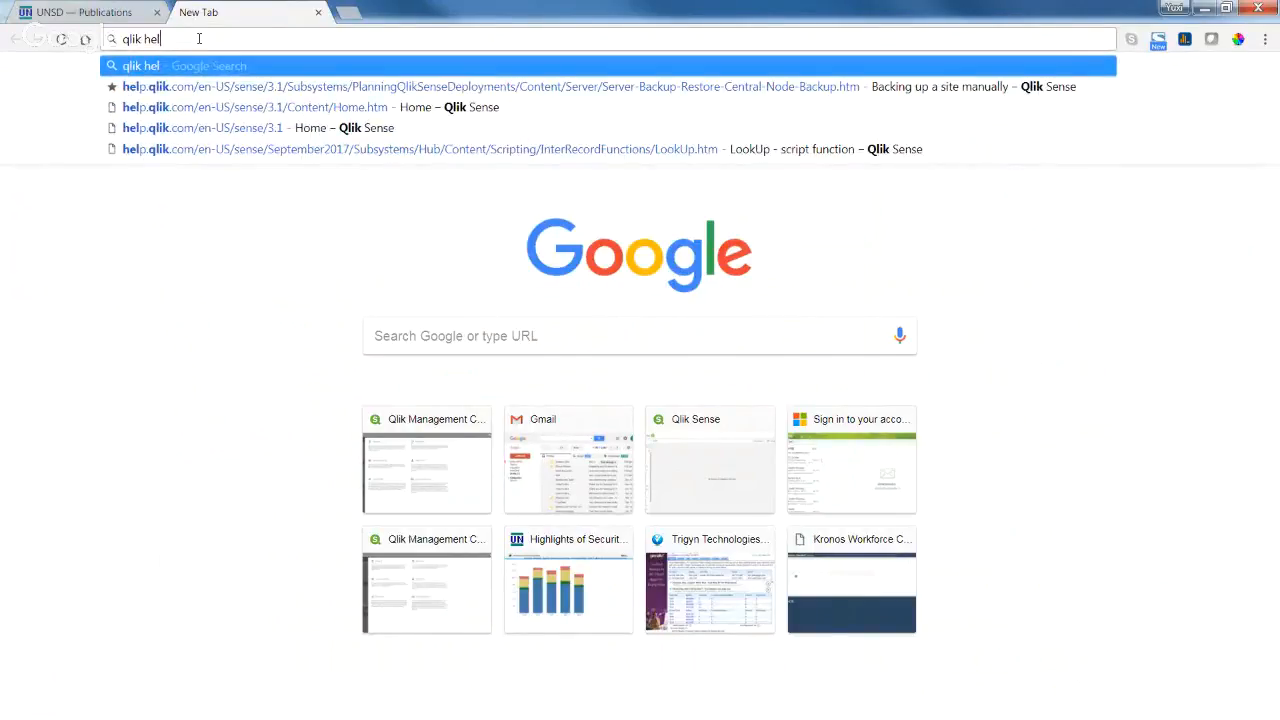
{"action": "type", "text": "p"}
{"action": "key", "text": "Return"}
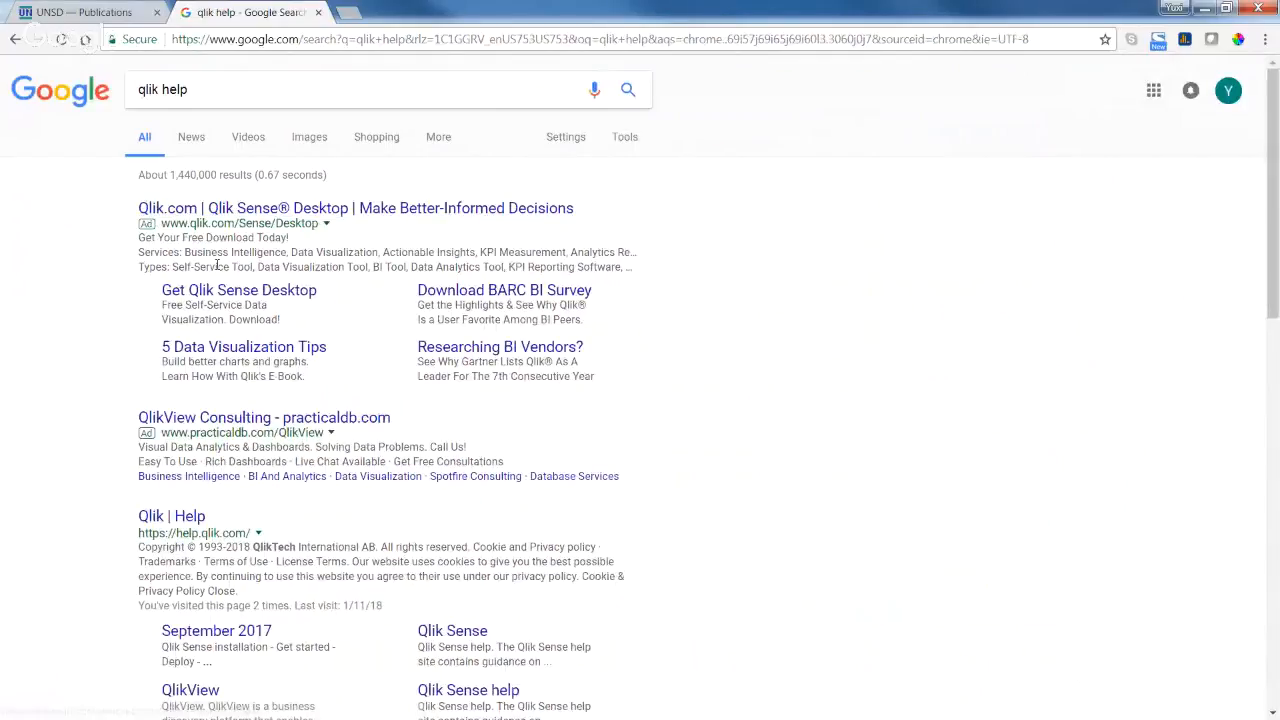
{"action": "left_click", "coordinate": [190, 518]}
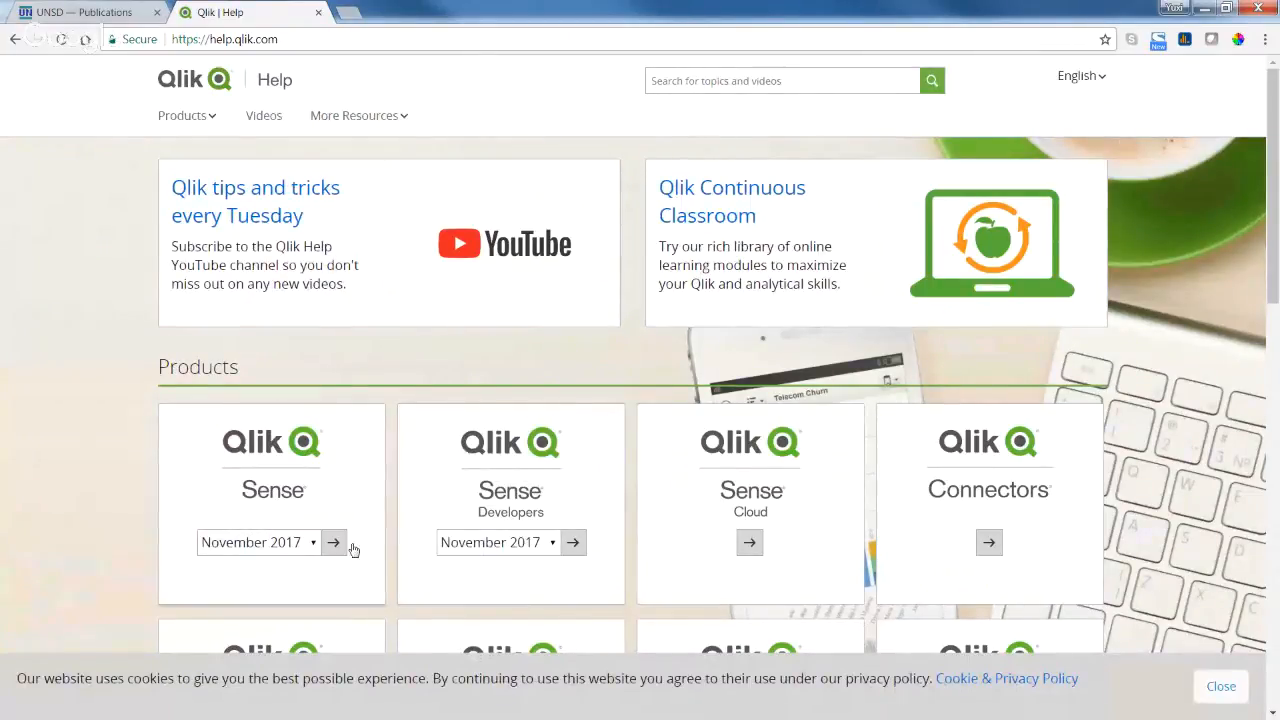
{"action": "left_click", "coordinate": [573, 542]}
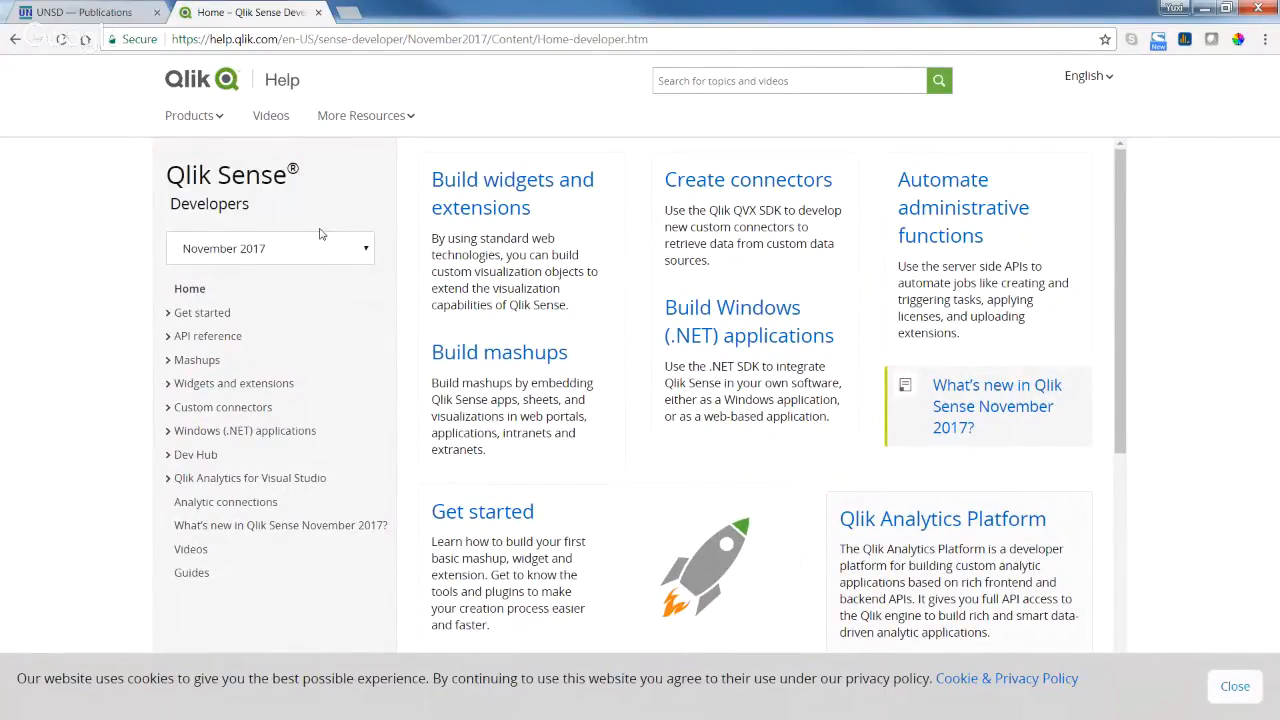
{"action": "left_click", "coordinate": [363, 8]}
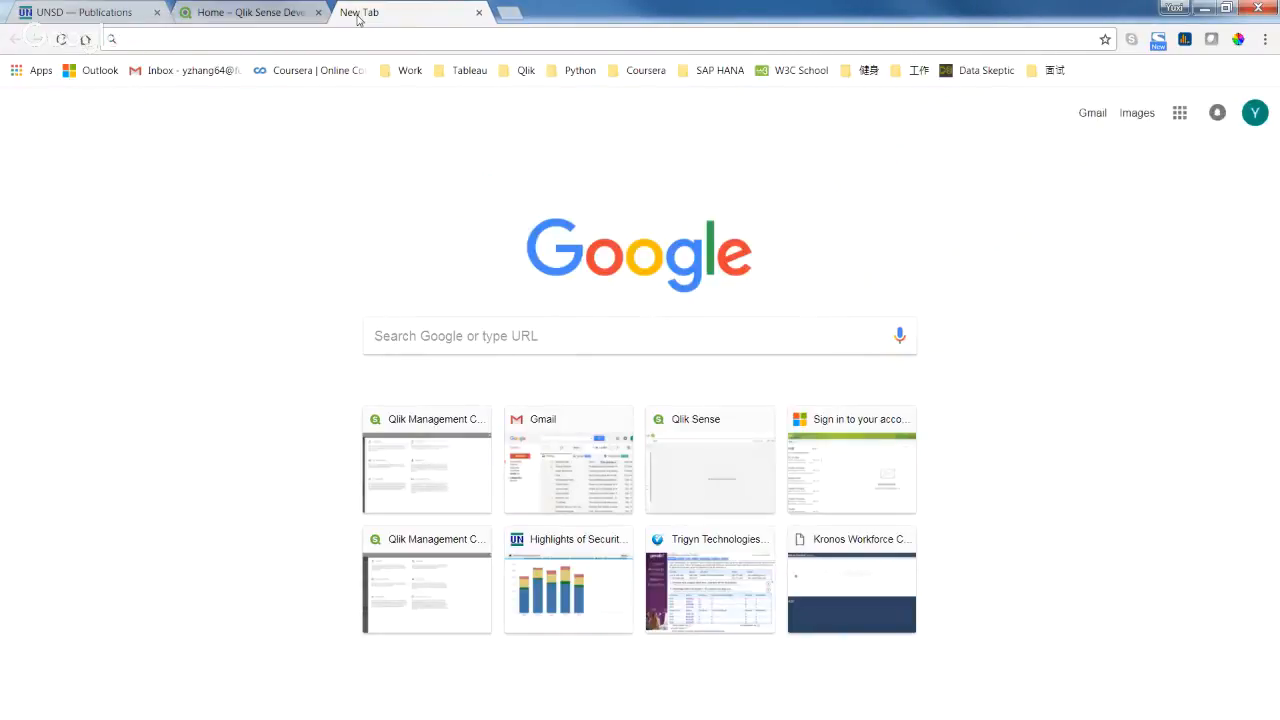
Search 'un connections' and open the Welcome To Unite Connections login page.
{"action": "type", "text": "un c"}
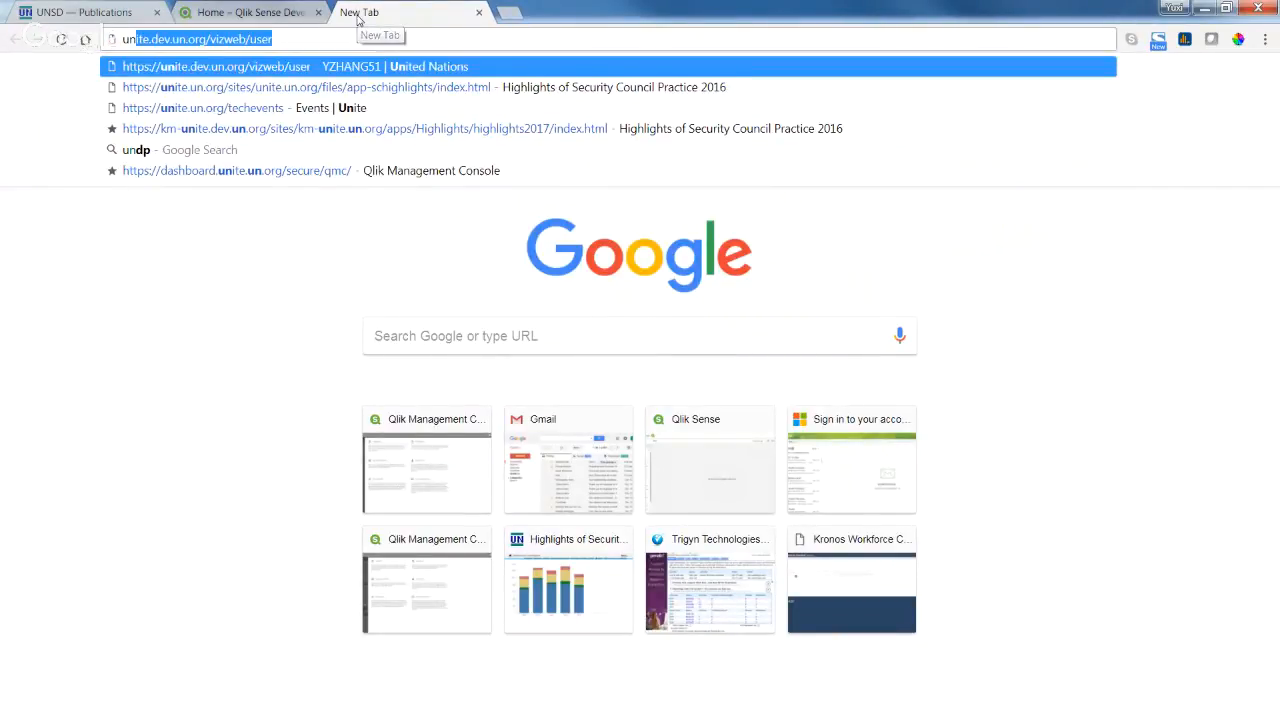
{"action": "type", "text": "onnections"}
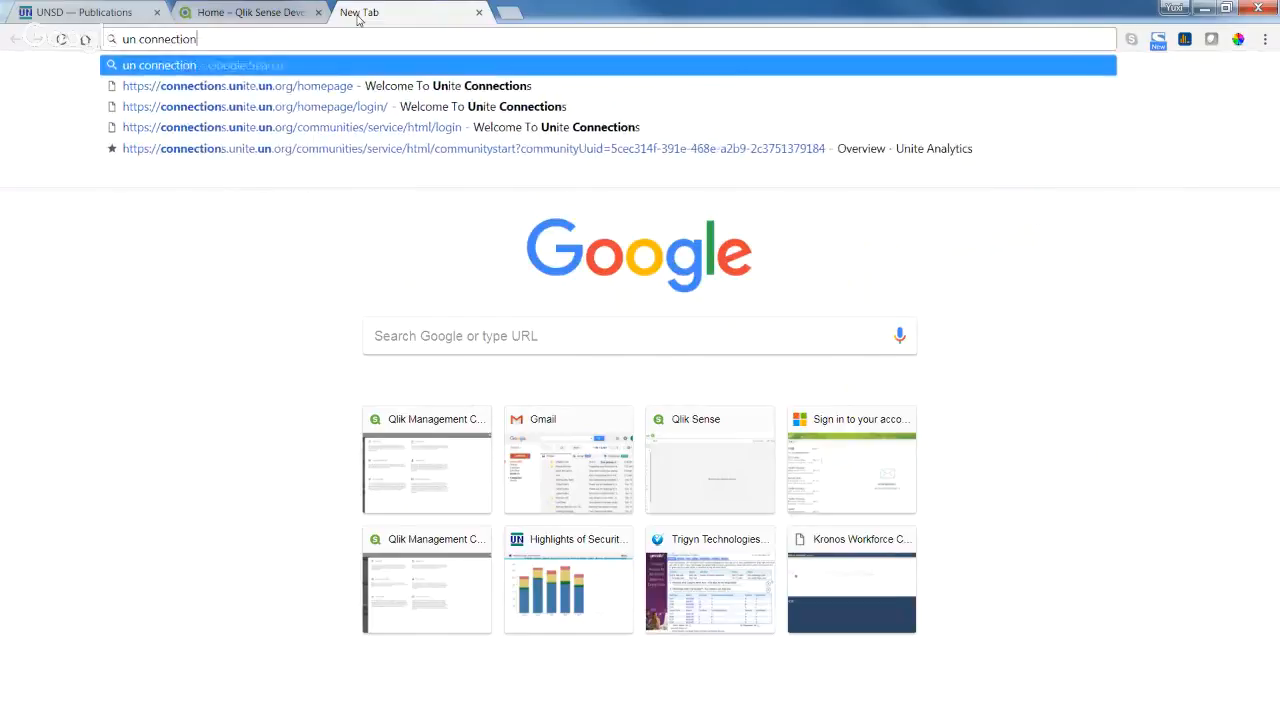
{"action": "key", "text": "Return"}
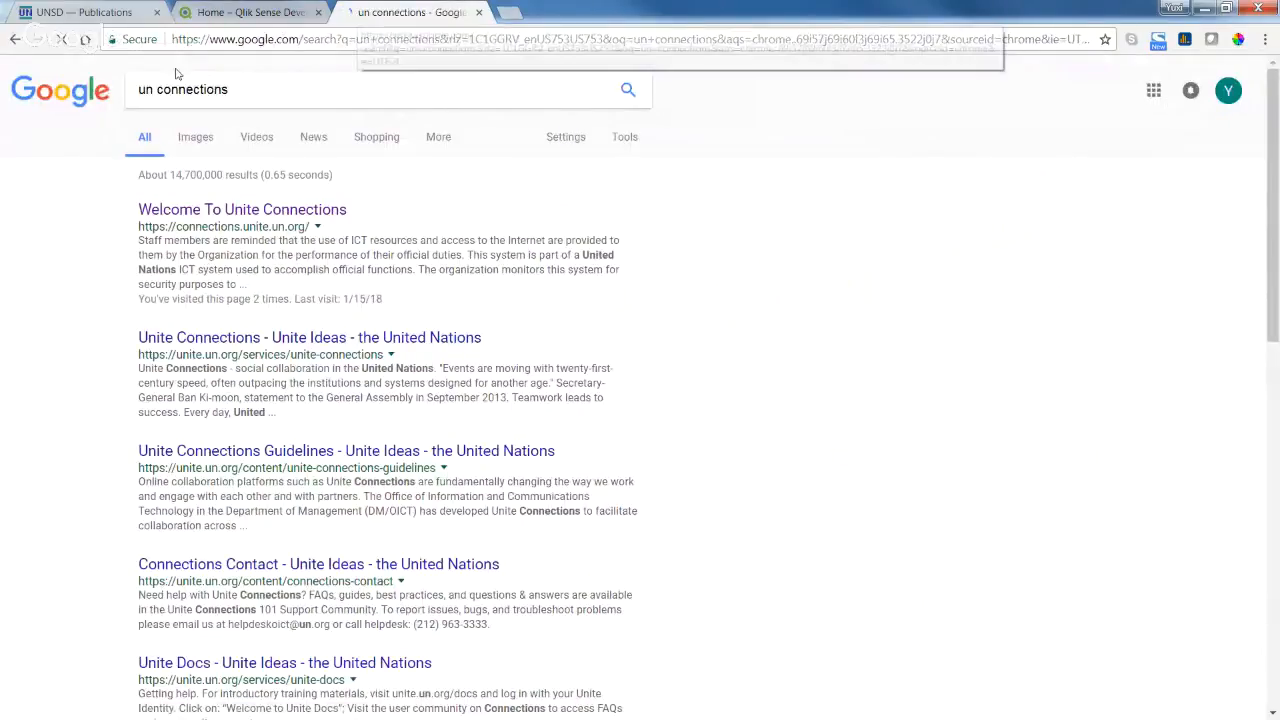
{"action": "left_click", "coordinate": [177, 211]}
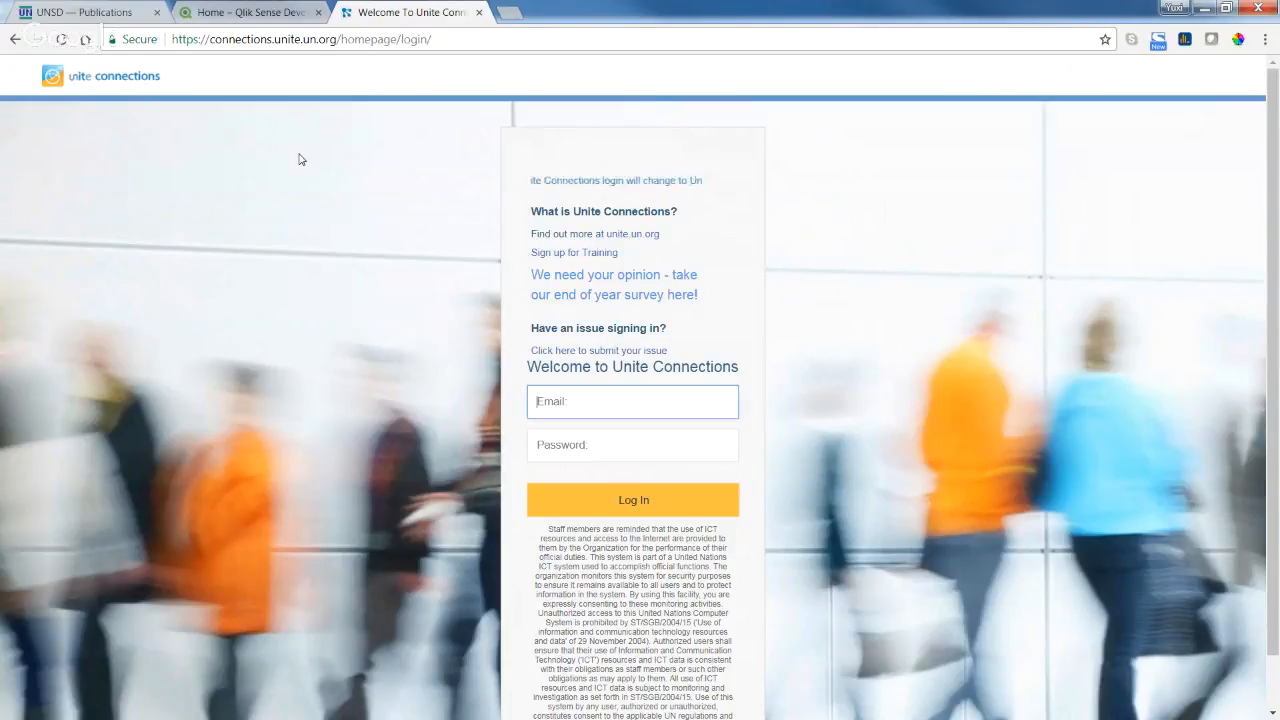
Log in to Unite Connections with the staff e-mail address and account password.
{"action": "type", "text": "og"}
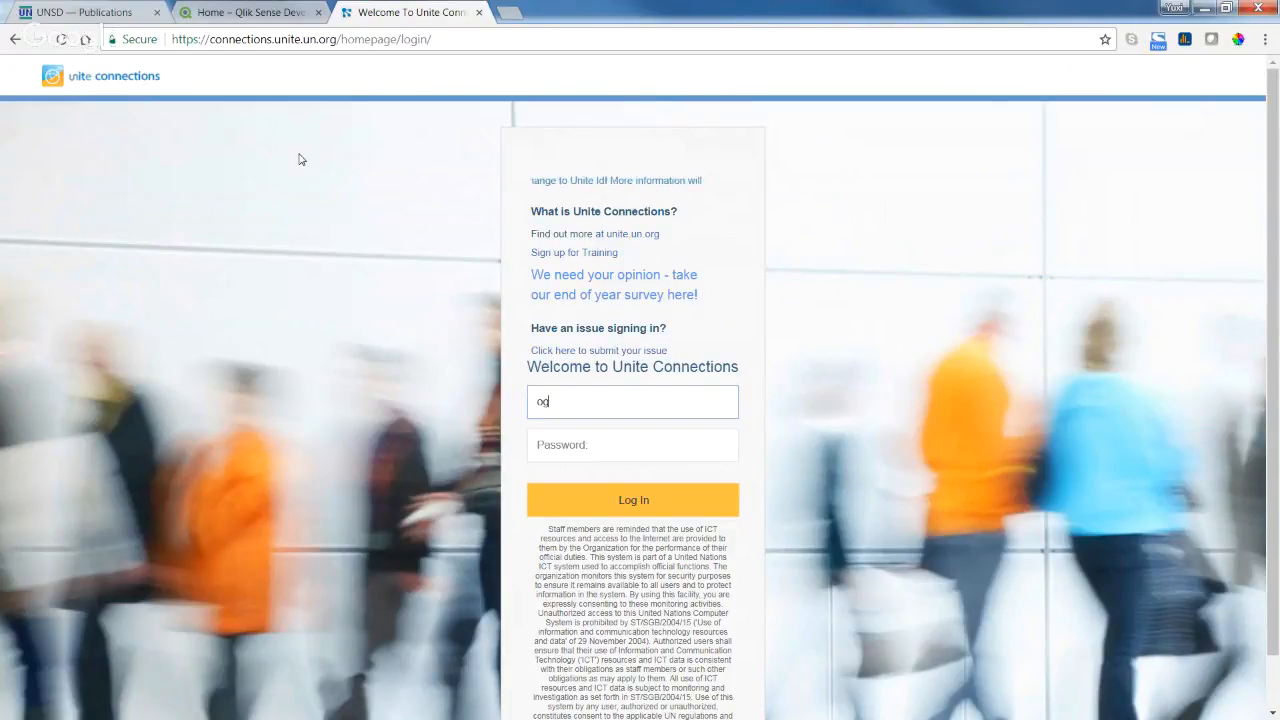
{"action": "type", "text": "olla@"}
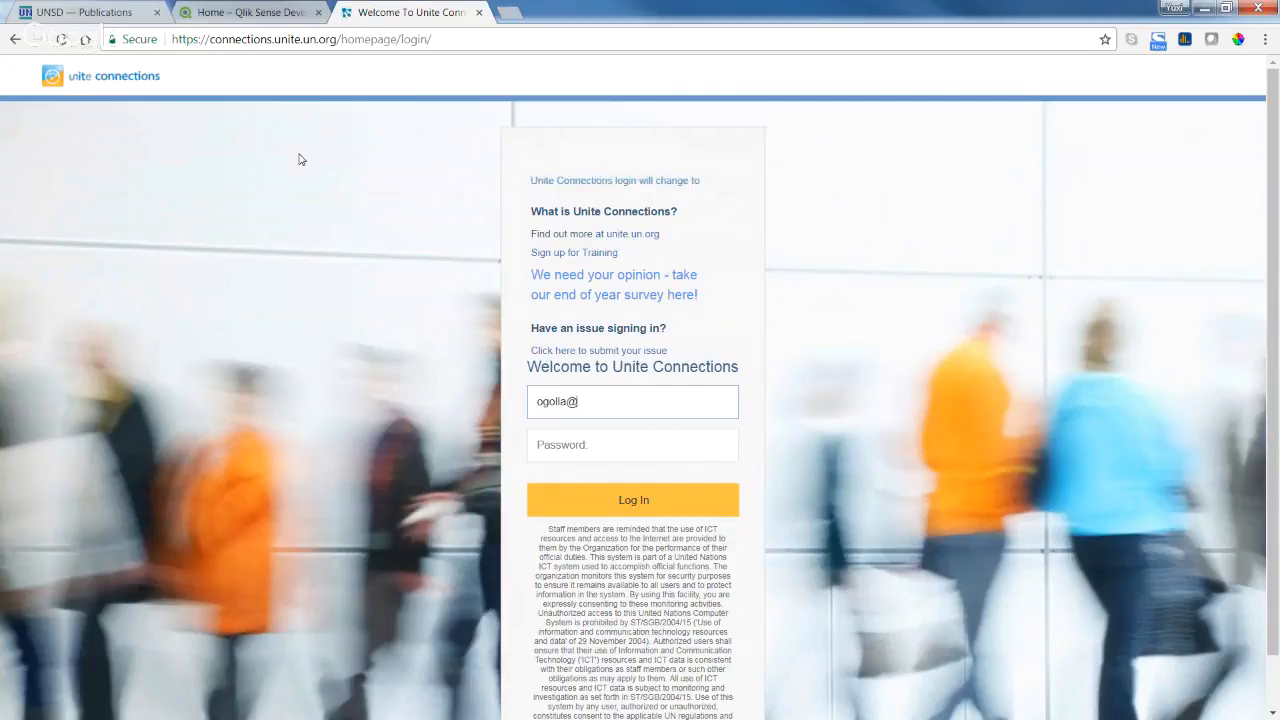
{"action": "key", "text": "BackSpace"}
{"action": "key", "text": "BackSpace"}
{"action": "key", "text": "BackSpace"}
{"action": "key", "text": "BackSpace"}
{"action": "key", "text": "BackSpace"}
{"action": "key", "text": "BackSpace"}
{"action": "key", "text": "BackSpace"}
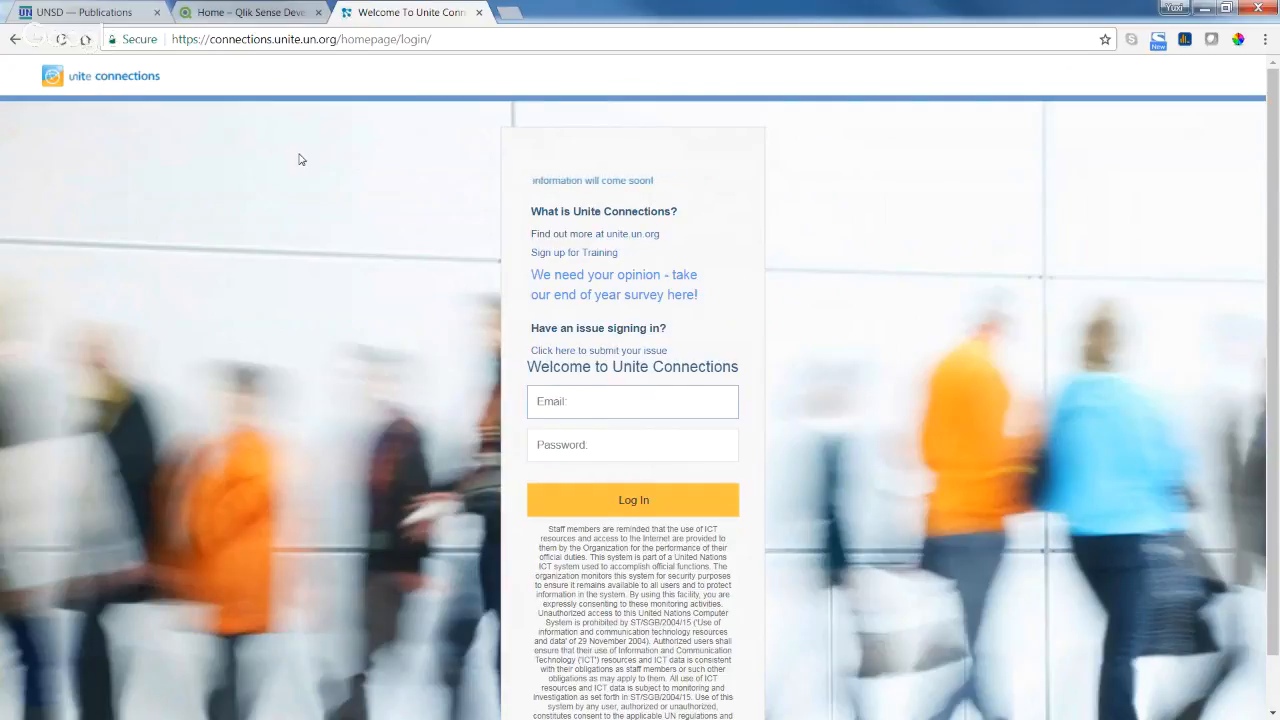
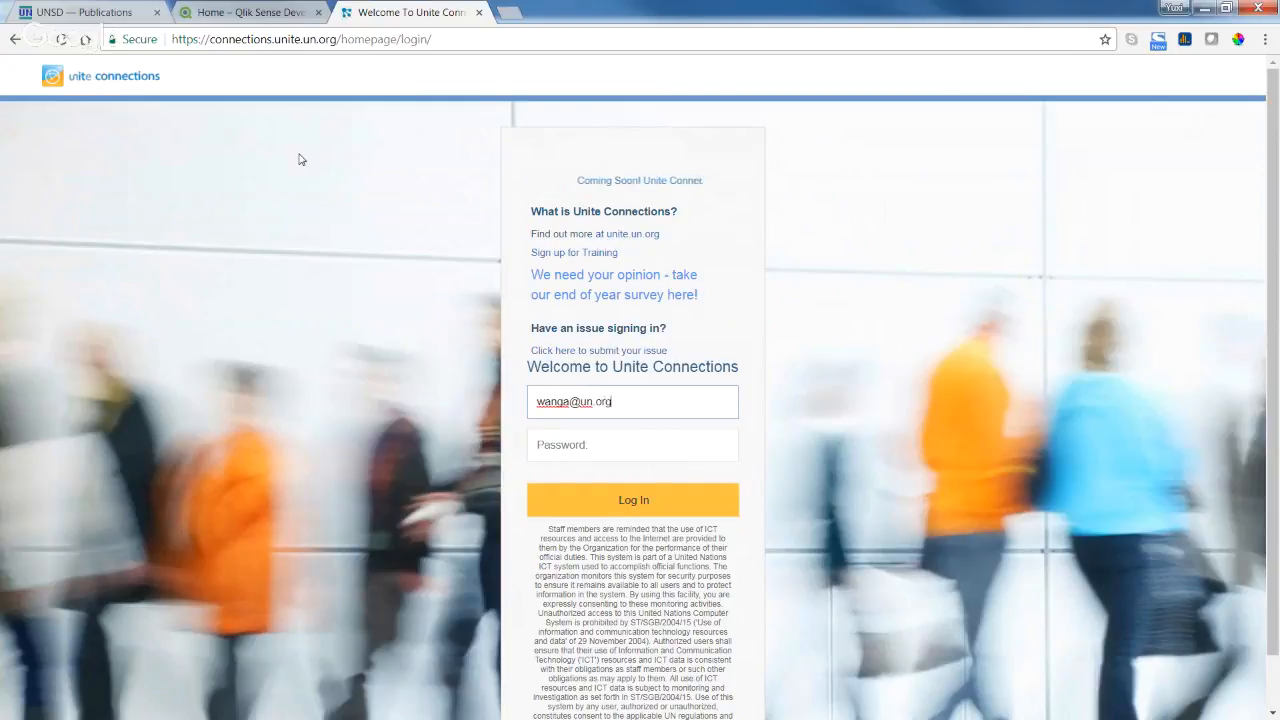
{"action": "key", "text": "Tab"}
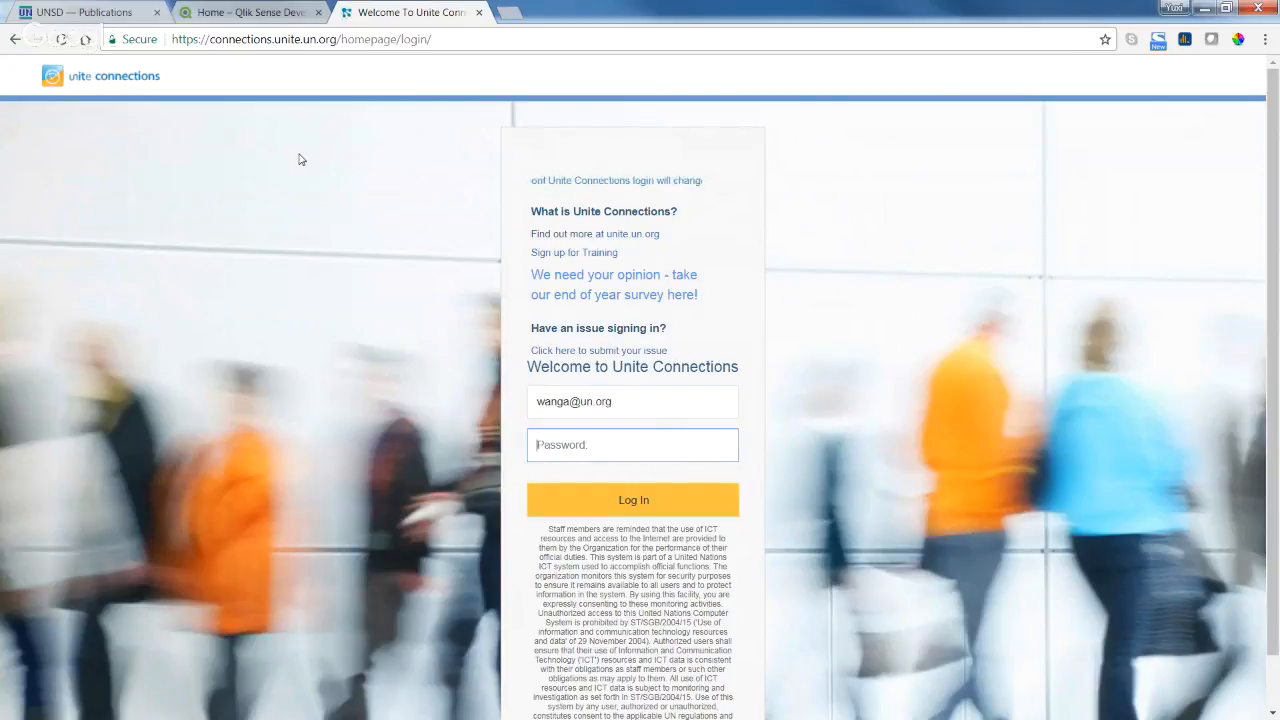
{"action": "type", "text": "p********"}
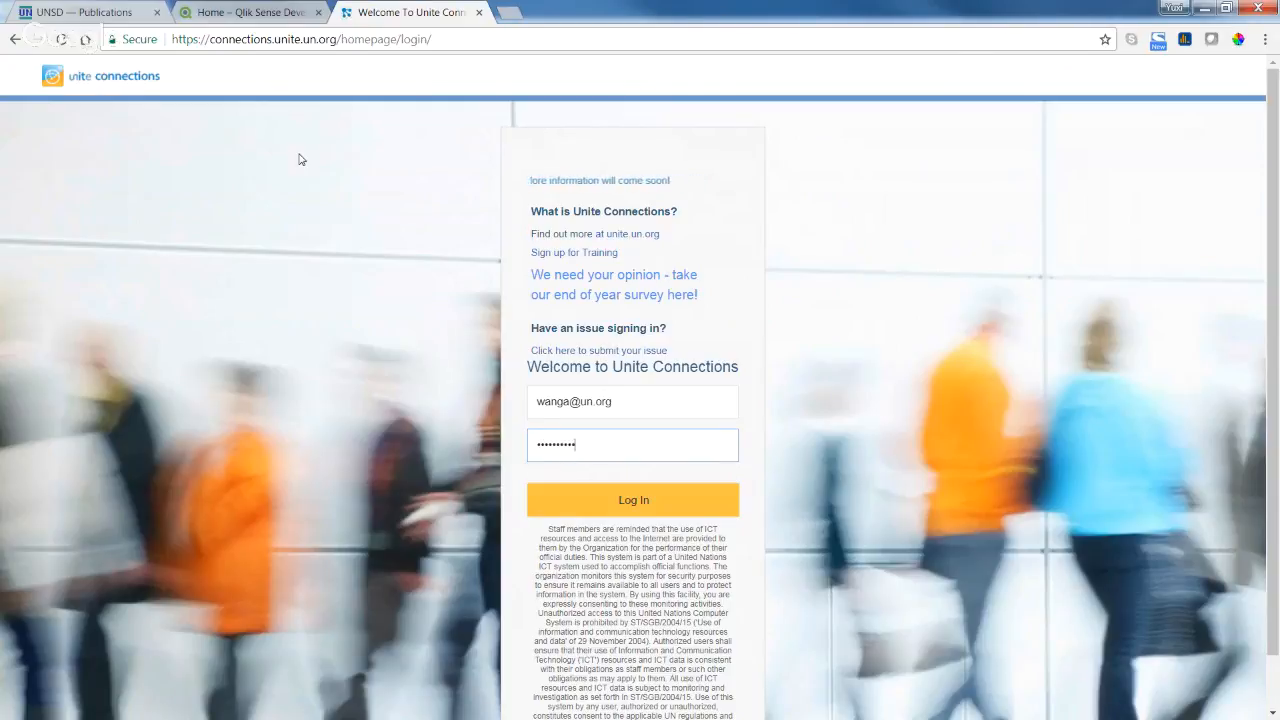
{"action": "key", "text": "Return"}
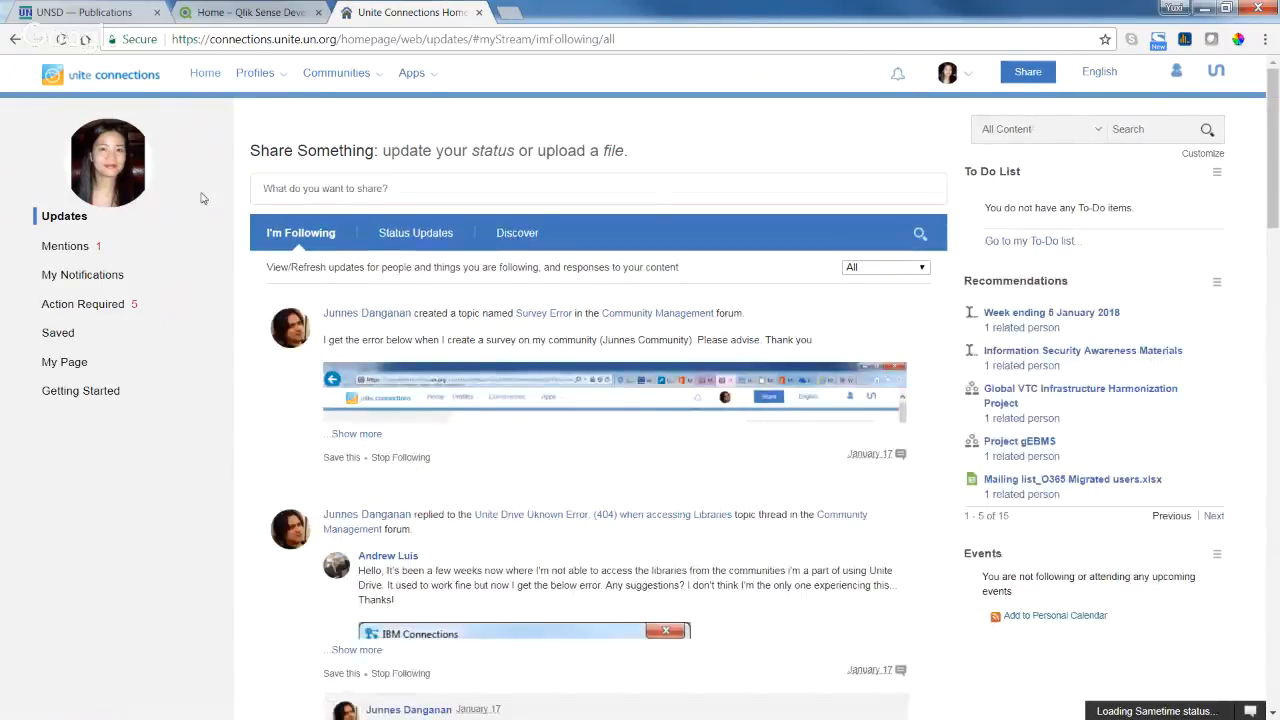
Open the Unite Analytics community under Communities and scroll to its Bookmarks and Files sections.
{"action": "left_click", "coordinate": [336, 73]}
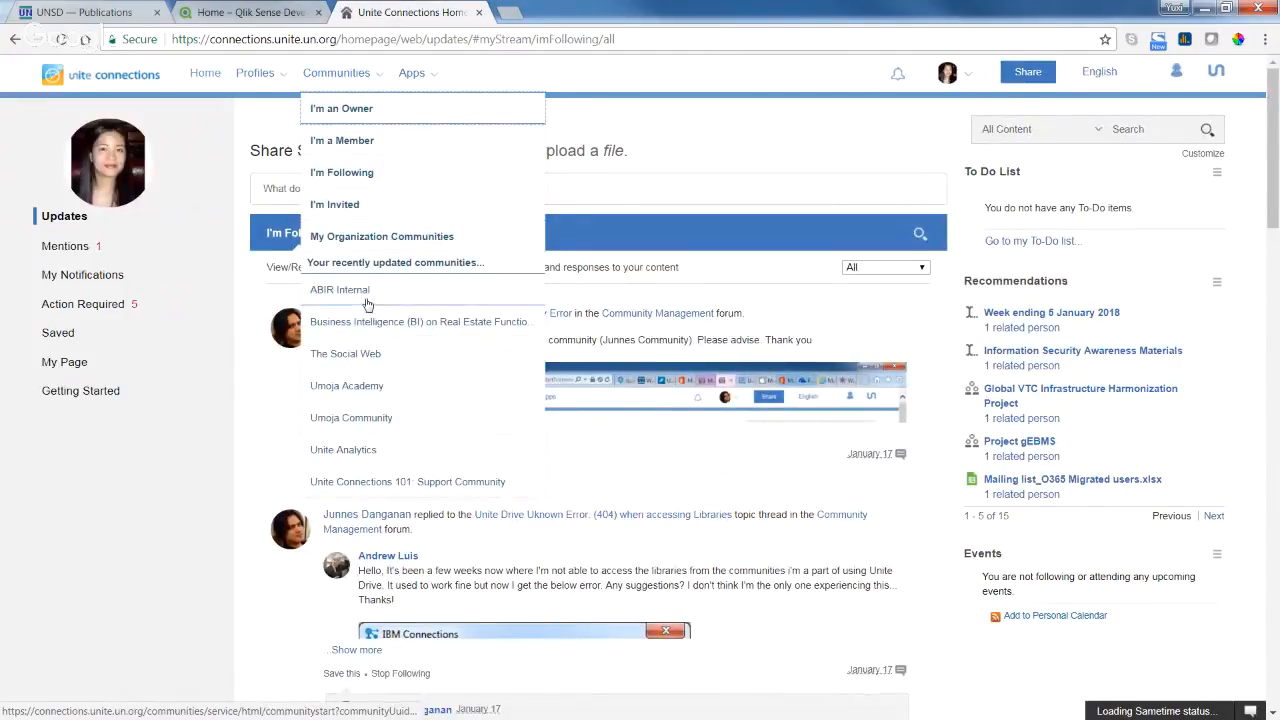
{"action": "left_click", "coordinate": [407, 451]}
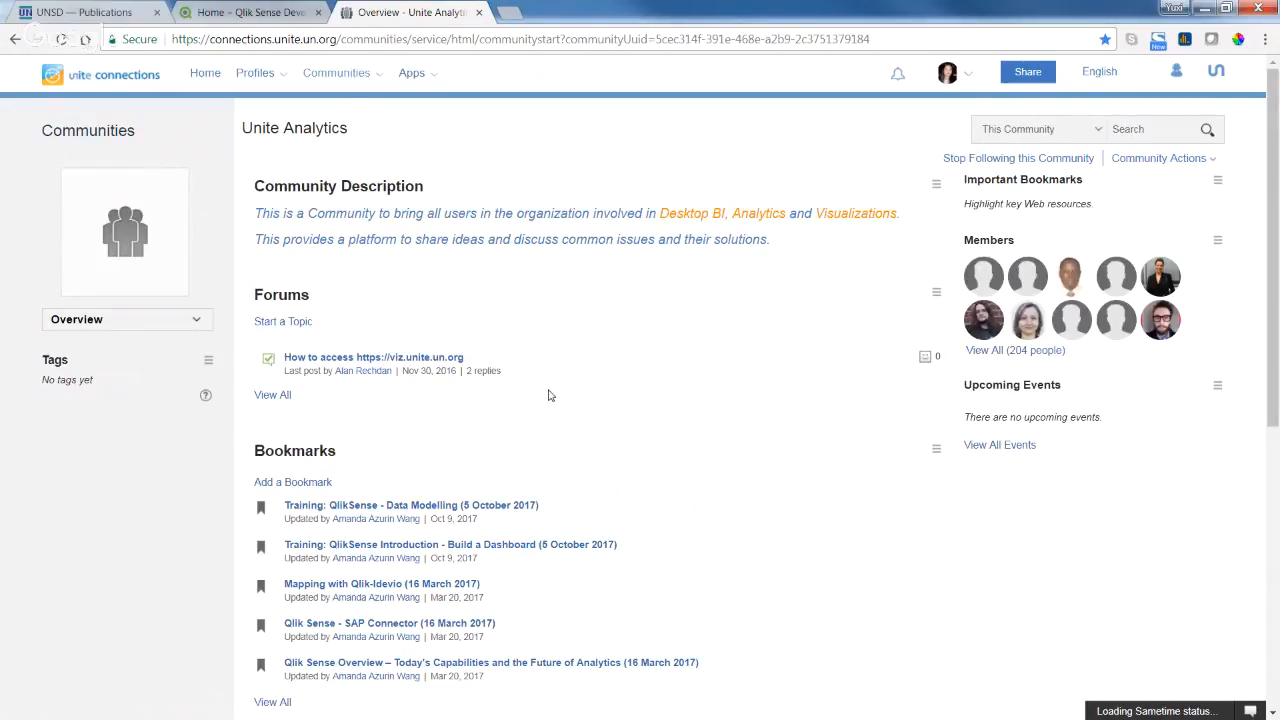
{"action": "scroll", "coordinate": [551, 394], "scroll_direction": "down", "scroll_amount": 2}
{"action": "scroll", "coordinate": [551, 394], "scroll_direction": "down", "scroll_amount": 1}
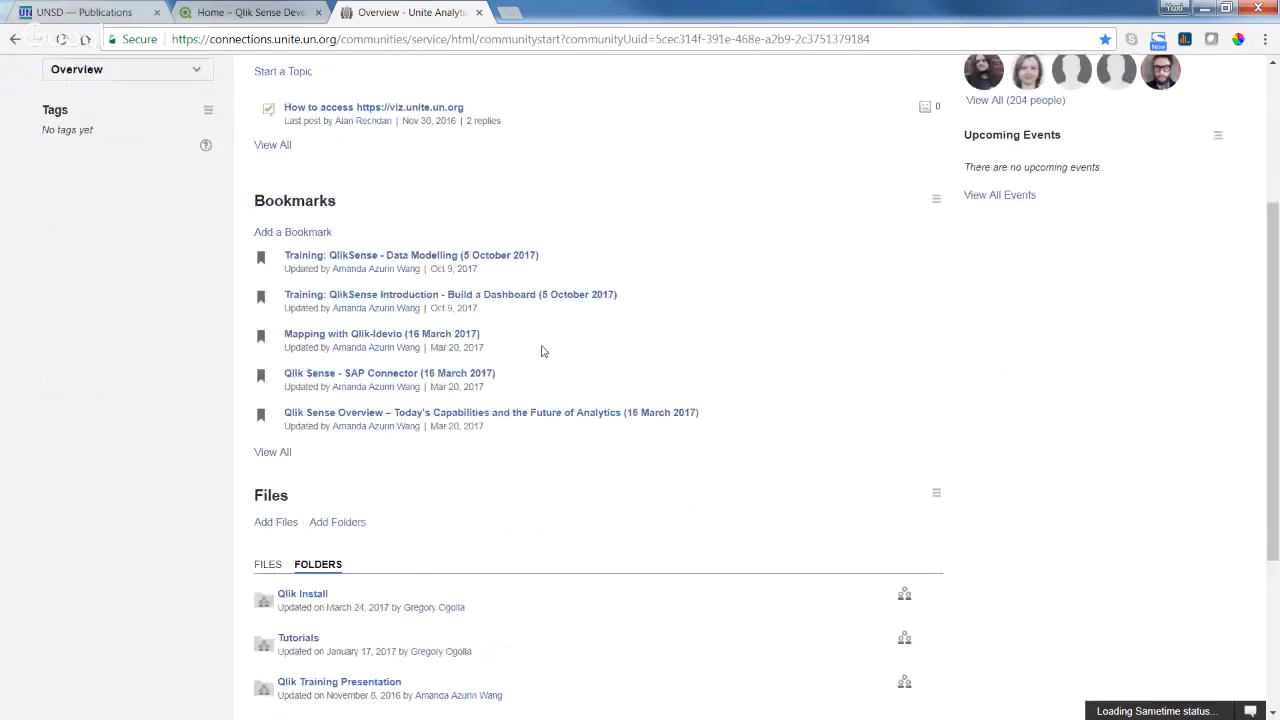
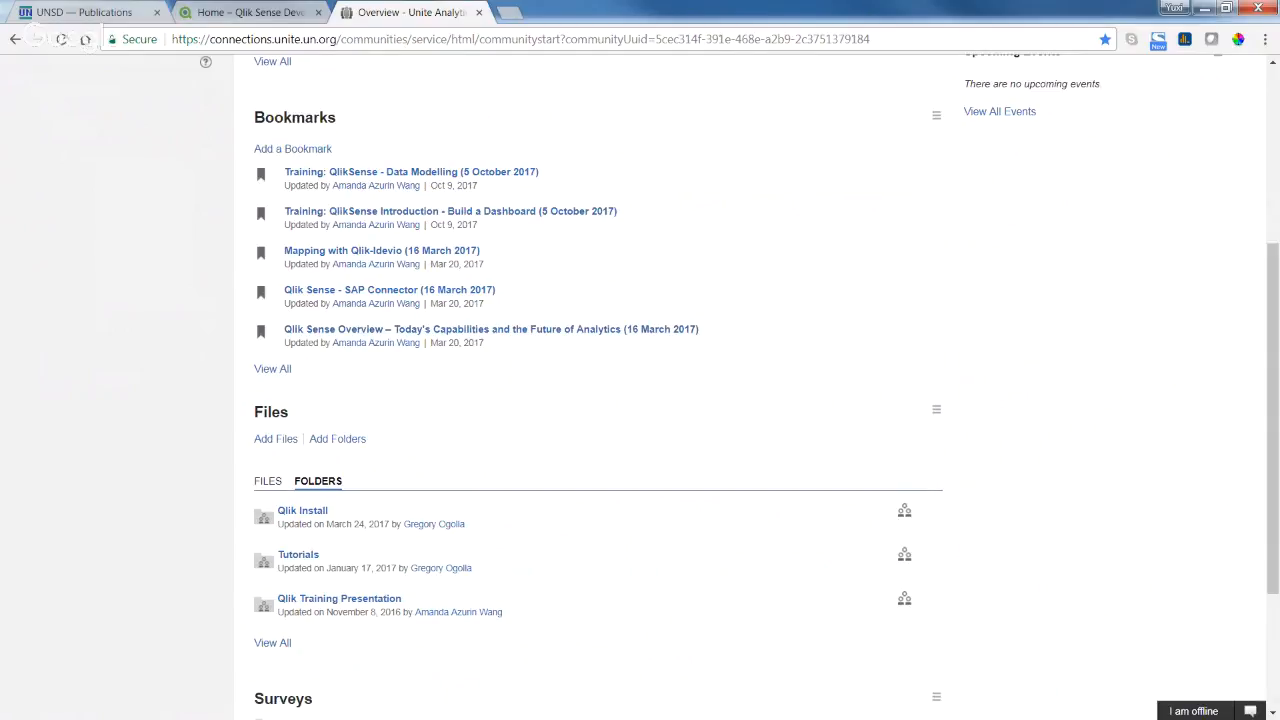
Save the Qlik Slippy Map notes in Notepad, start a blank document, and return to Chrome.
{"action": "key", "text": "alt+Tab"}
{"action": "left_click", "coordinate": [181, 244]}
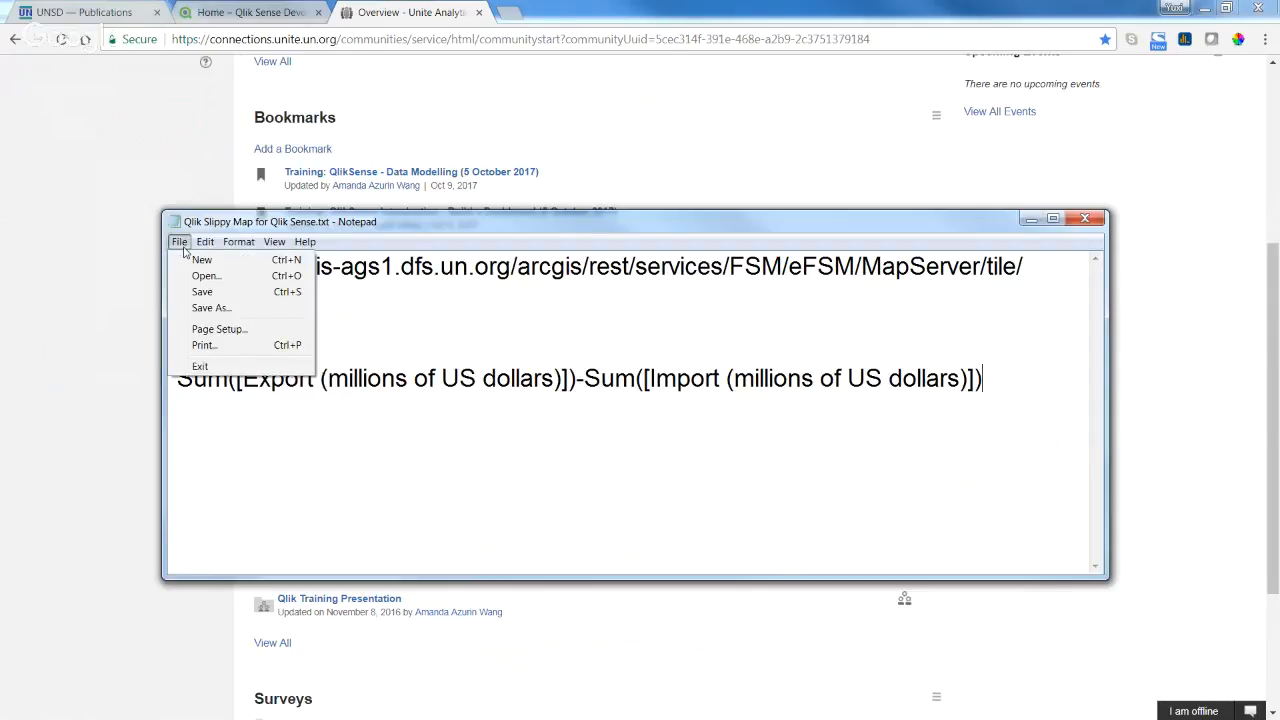
{"action": "left_click", "coordinate": [204, 261]}
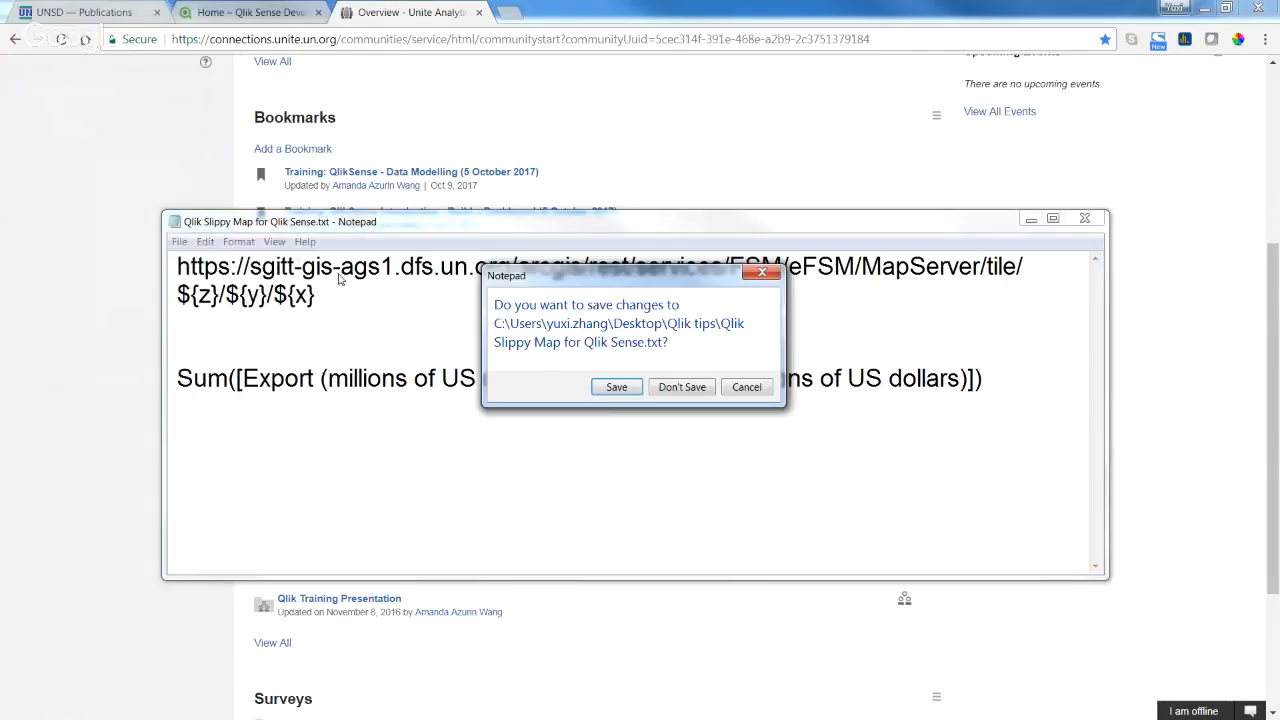
{"action": "left_click", "coordinate": [612, 389]}
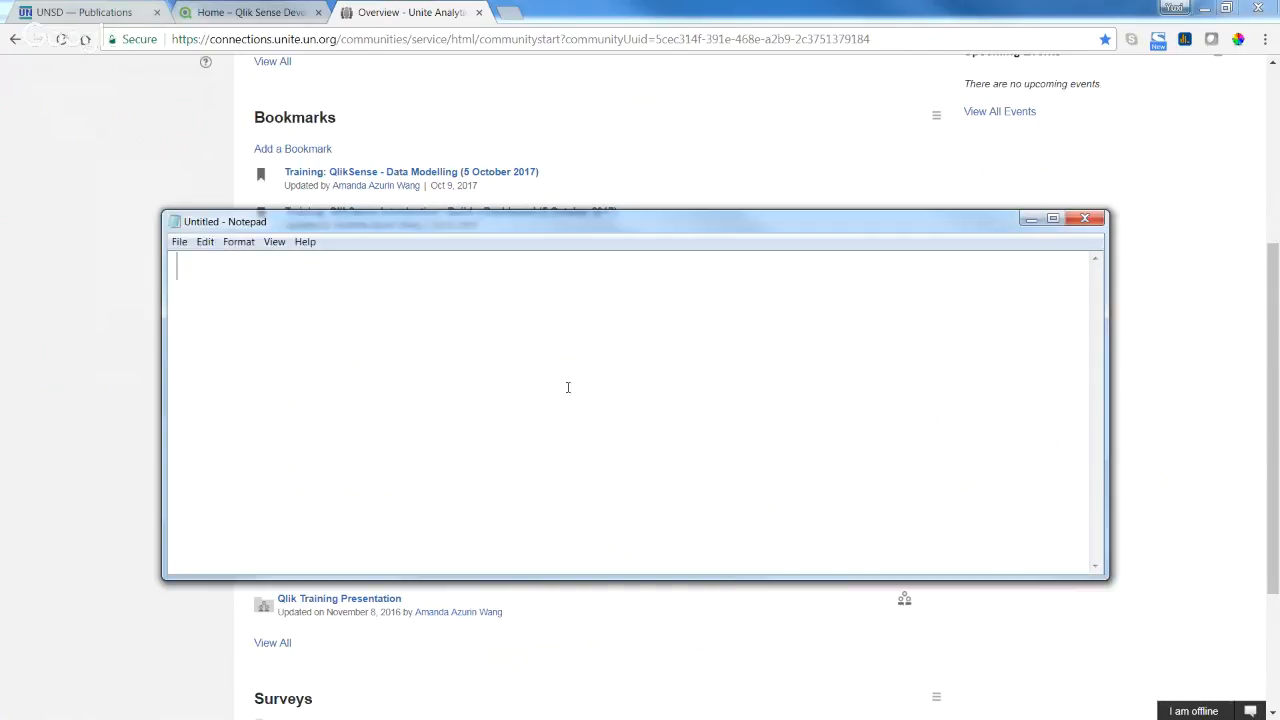
{"action": "left_click", "coordinate": [510, 20]}
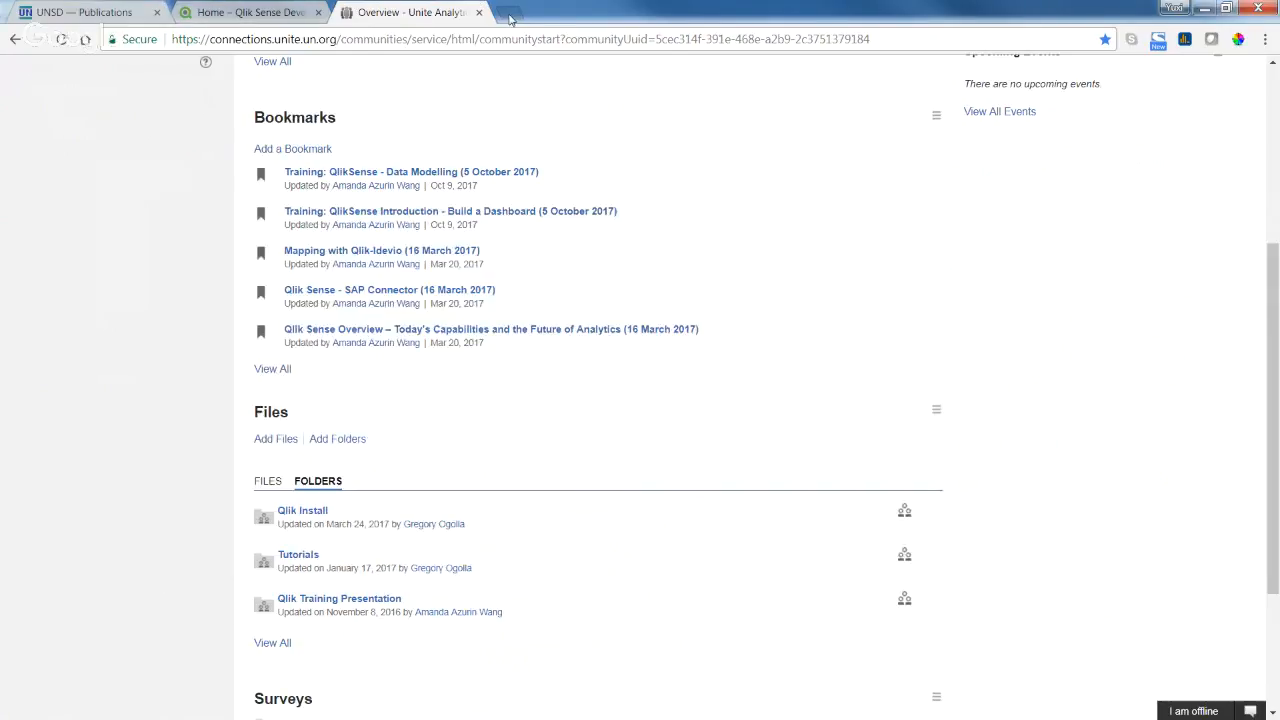
{"action": "left_click", "coordinate": [510, 16]}
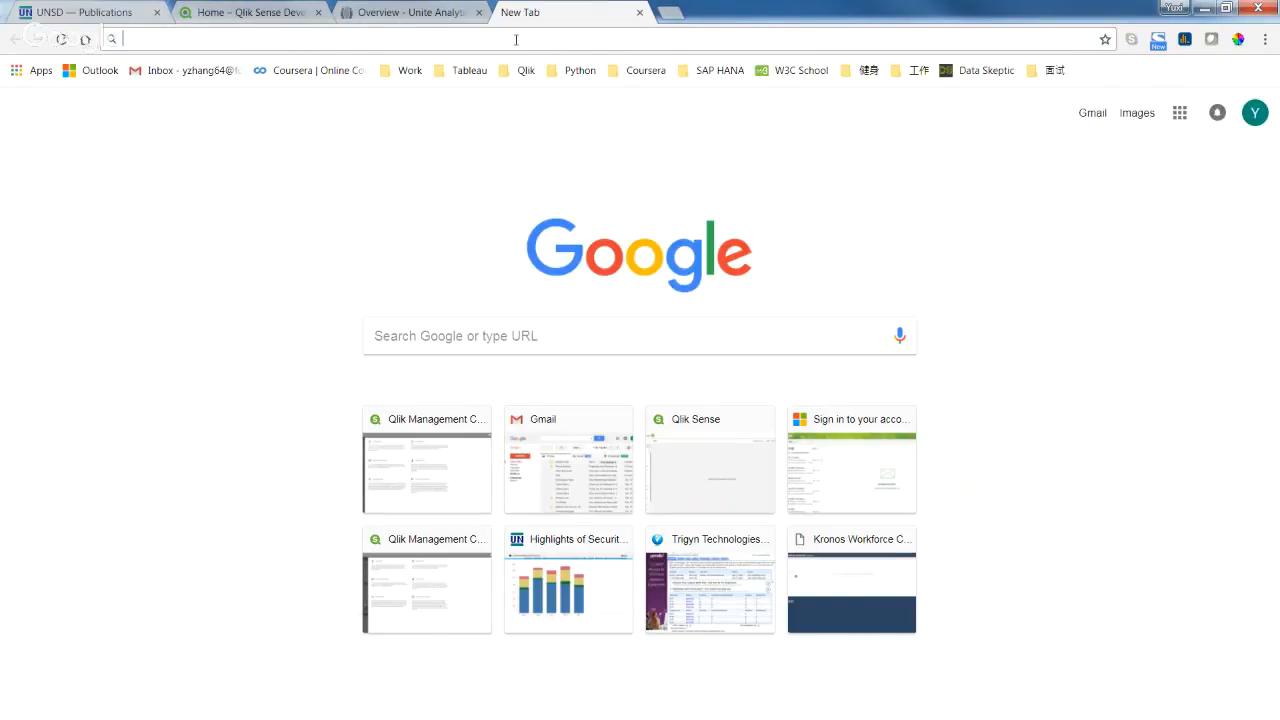
Visit viz.unite.un.org, try the Work folder's Highlights bookmark, and close the unreachable km-unite tab.
{"action": "type", "text": "viz.unite"}
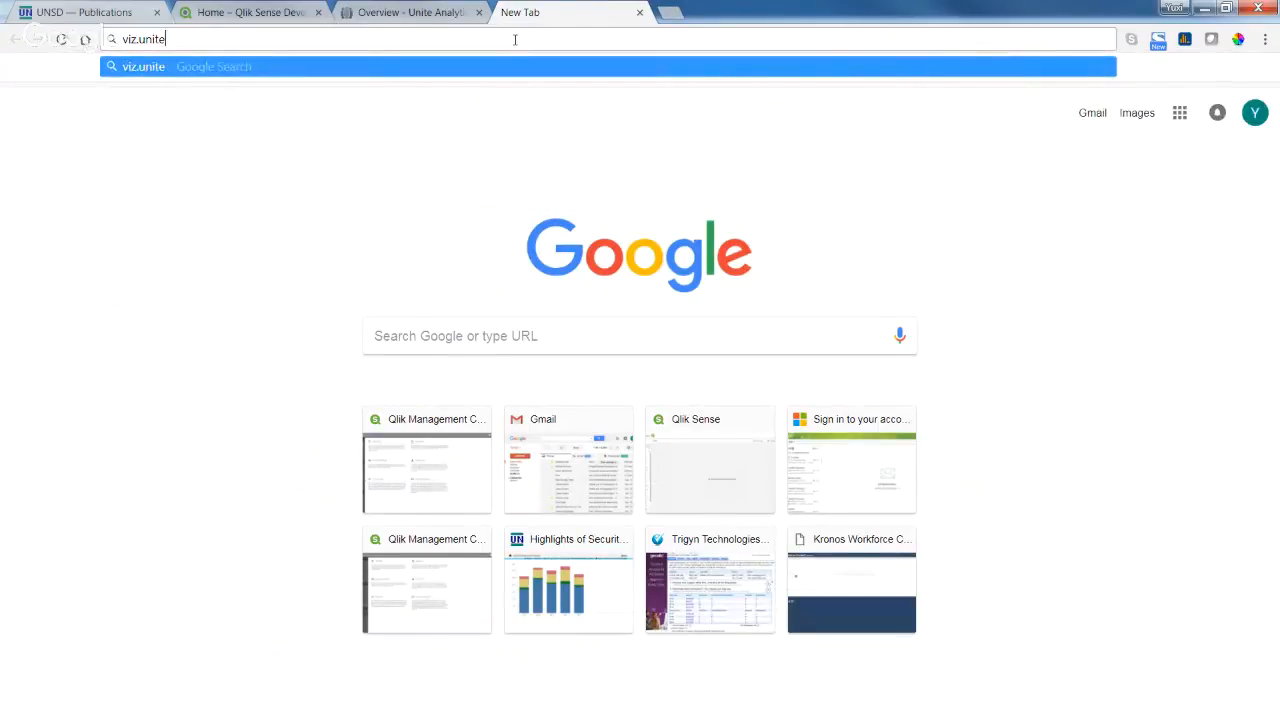
{"action": "type", "text": ".un.org"}
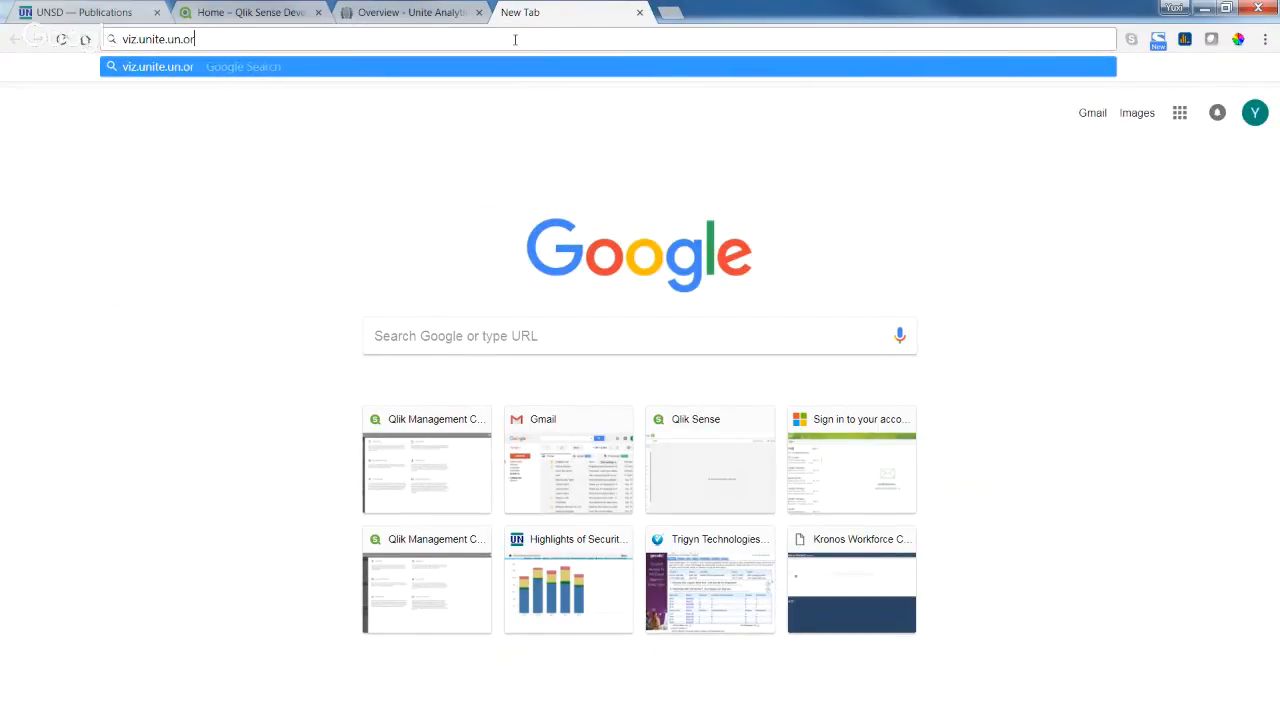
{"action": "key", "text": "Return"}
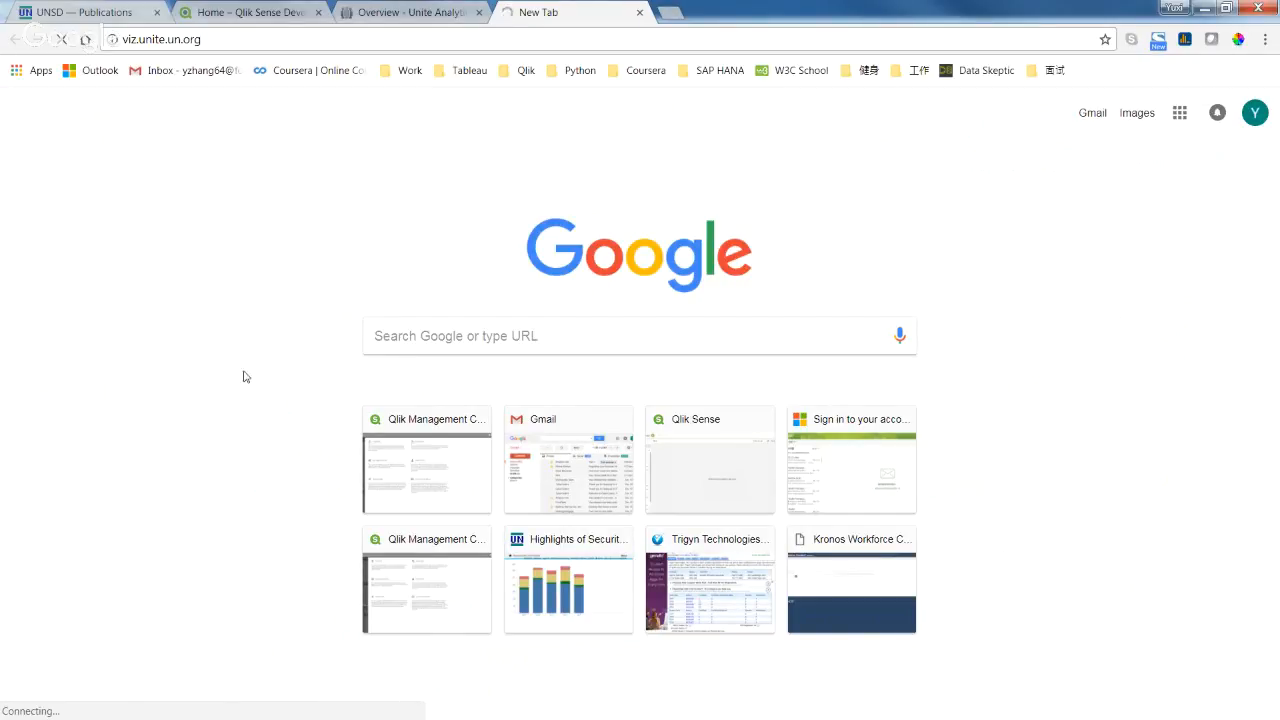
{"action": "left_click", "coordinate": [394, 72]}
{"action": "left_click", "coordinate": [428, 321]}
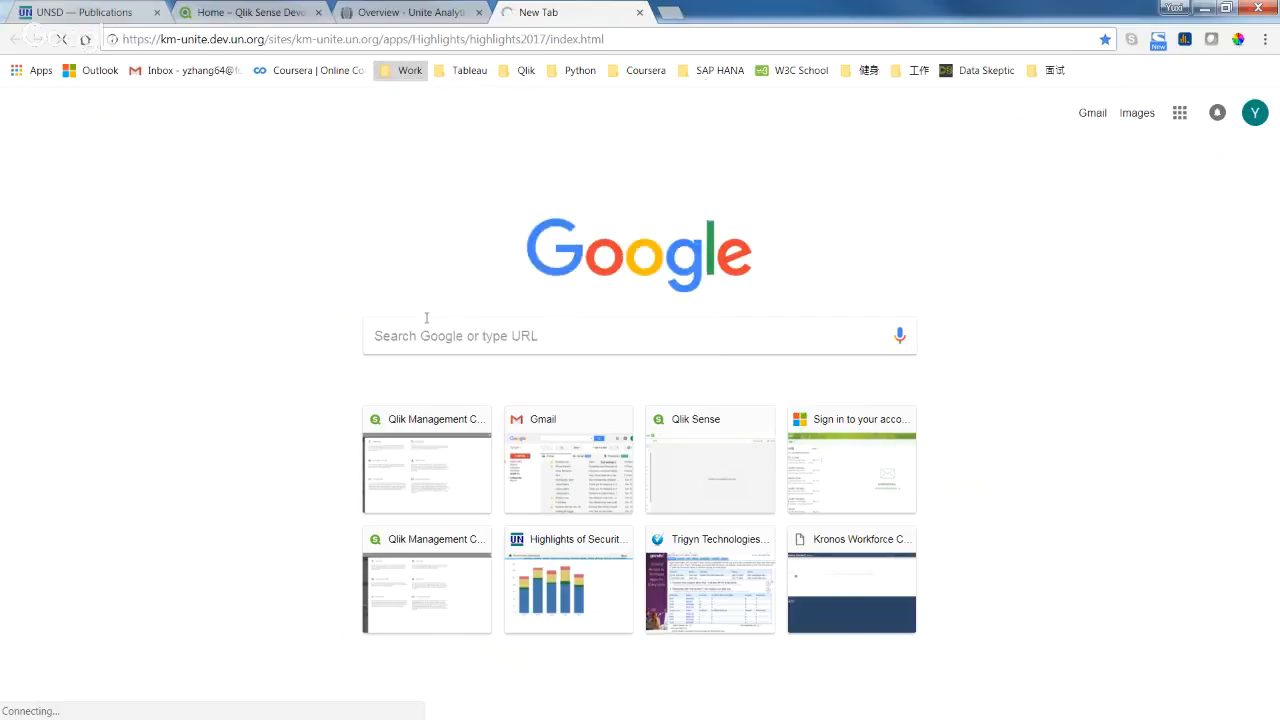
{"action": "left_click", "coordinate": [639, 13]}
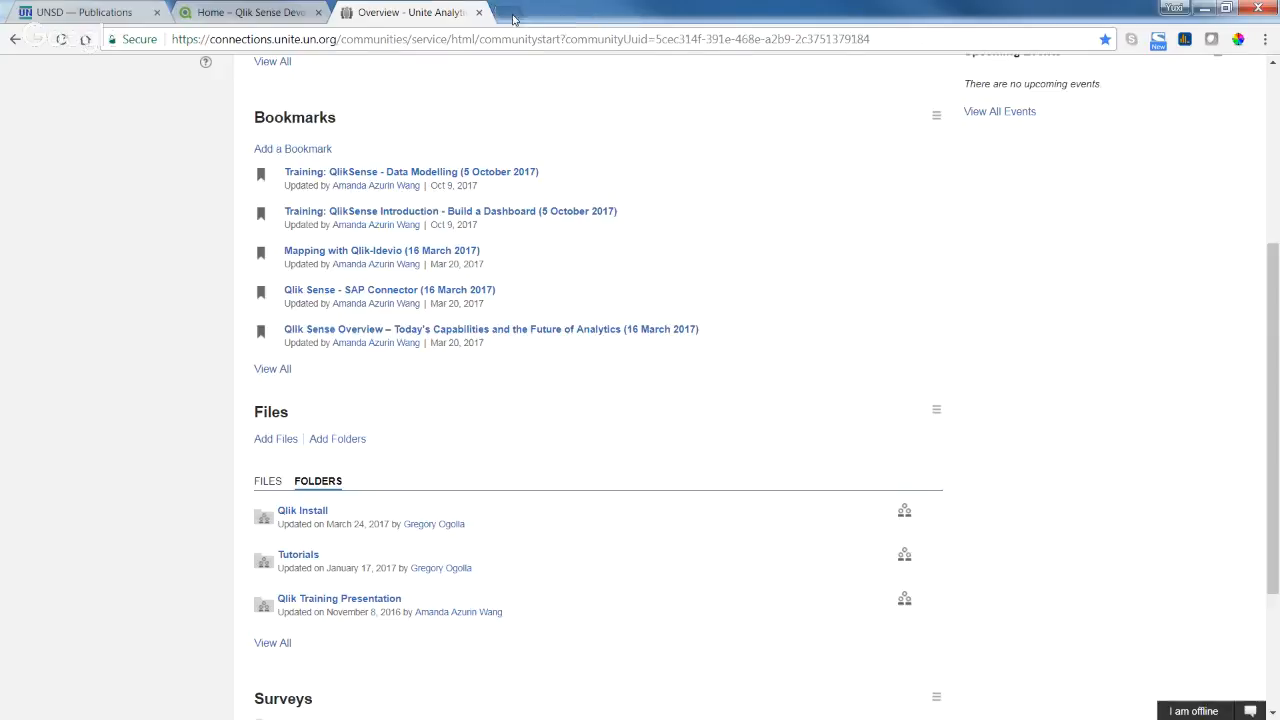
Open the other Highlights of Security Council Practice 2017 bookmark in a new tab and remove '-xyz' from its address.
{"action": "left_click", "coordinate": [514, 16]}
{"action": "left_click", "coordinate": [410, 72]}
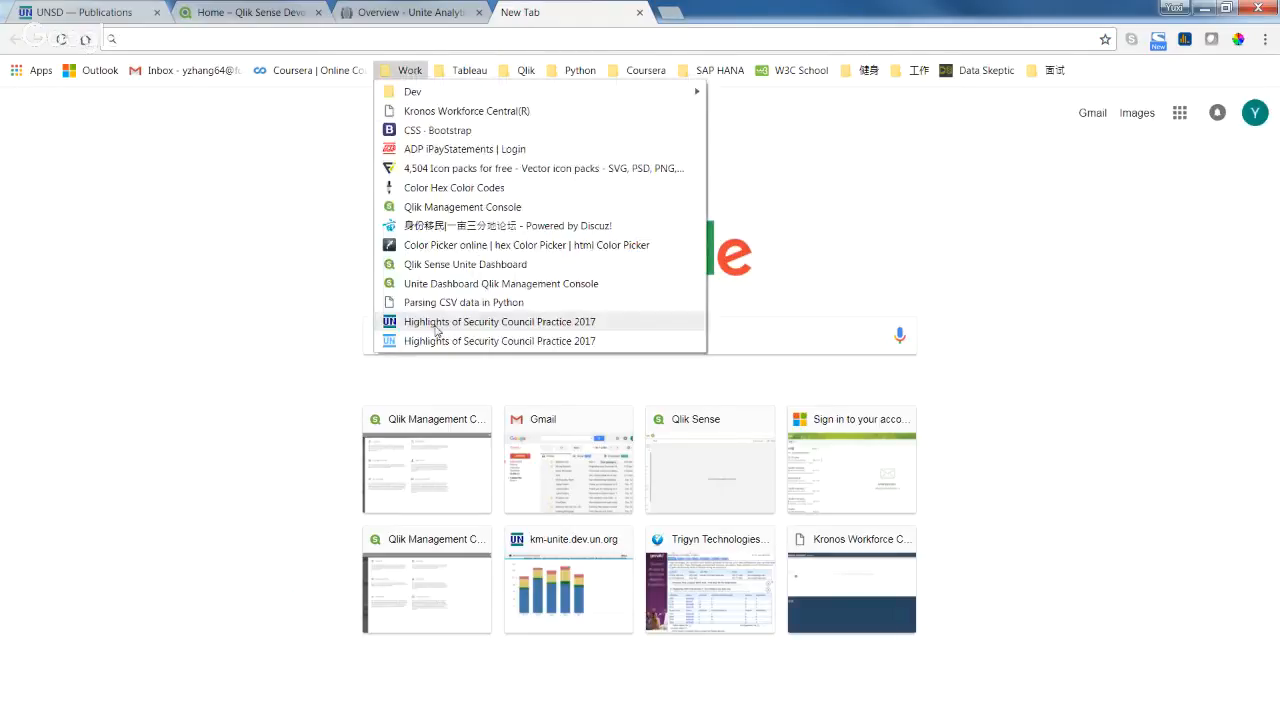
{"action": "left_click", "coordinate": [436, 325]}
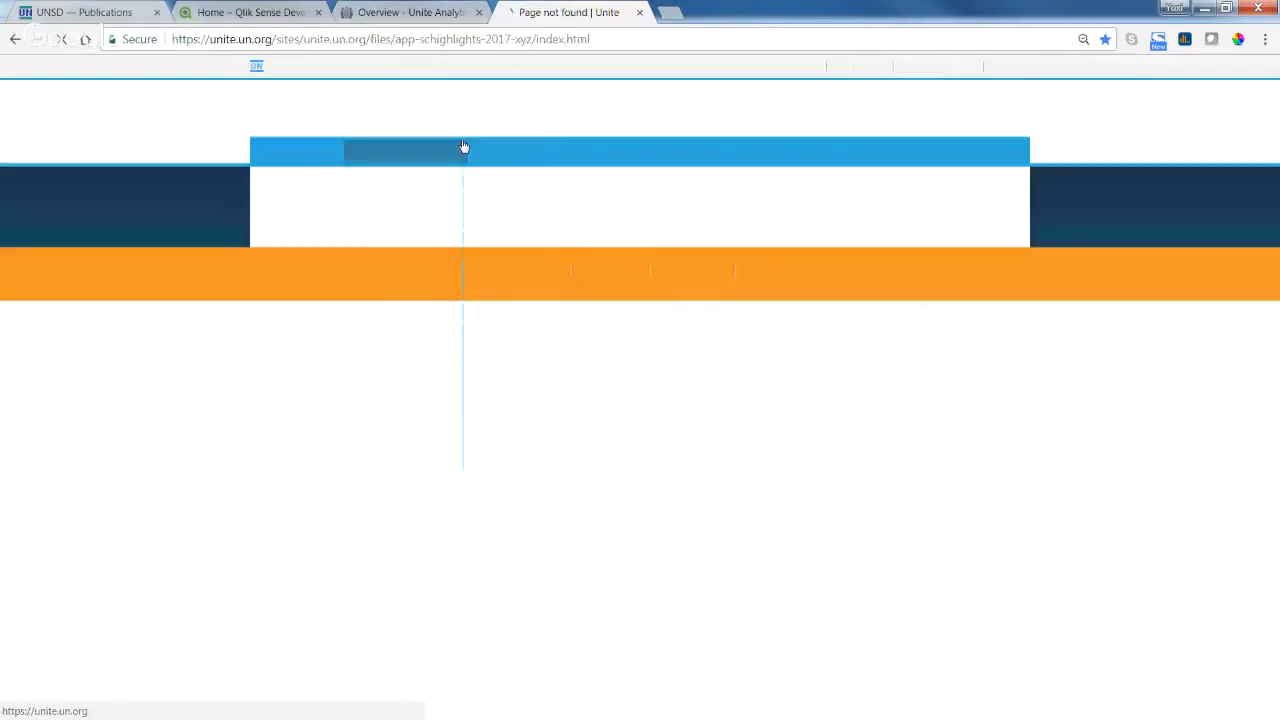
{"action": "left_click", "coordinate": [513, 40]}
{"action": "left_click", "coordinate": [513, 40]}
{"action": "left_click_drag", "start_coordinate": [513, 40], "coordinate": [533, 40]}
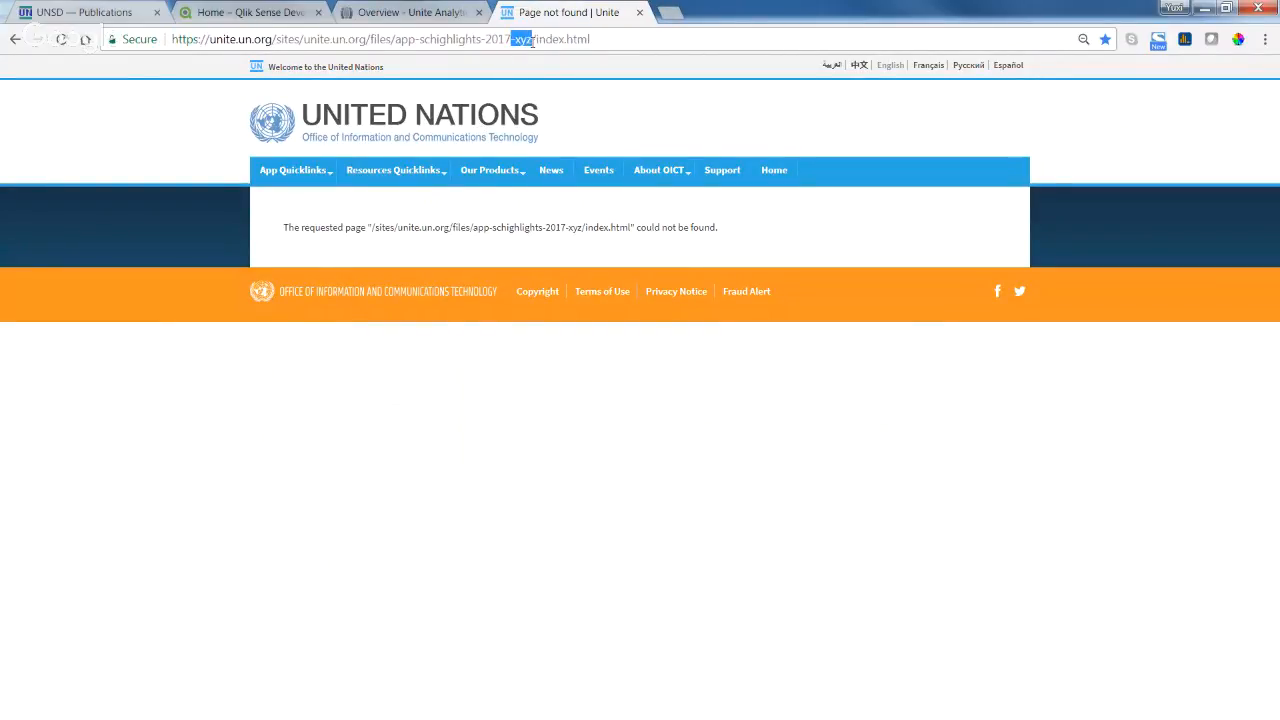
{"action": "key", "text": "BackSpace"}
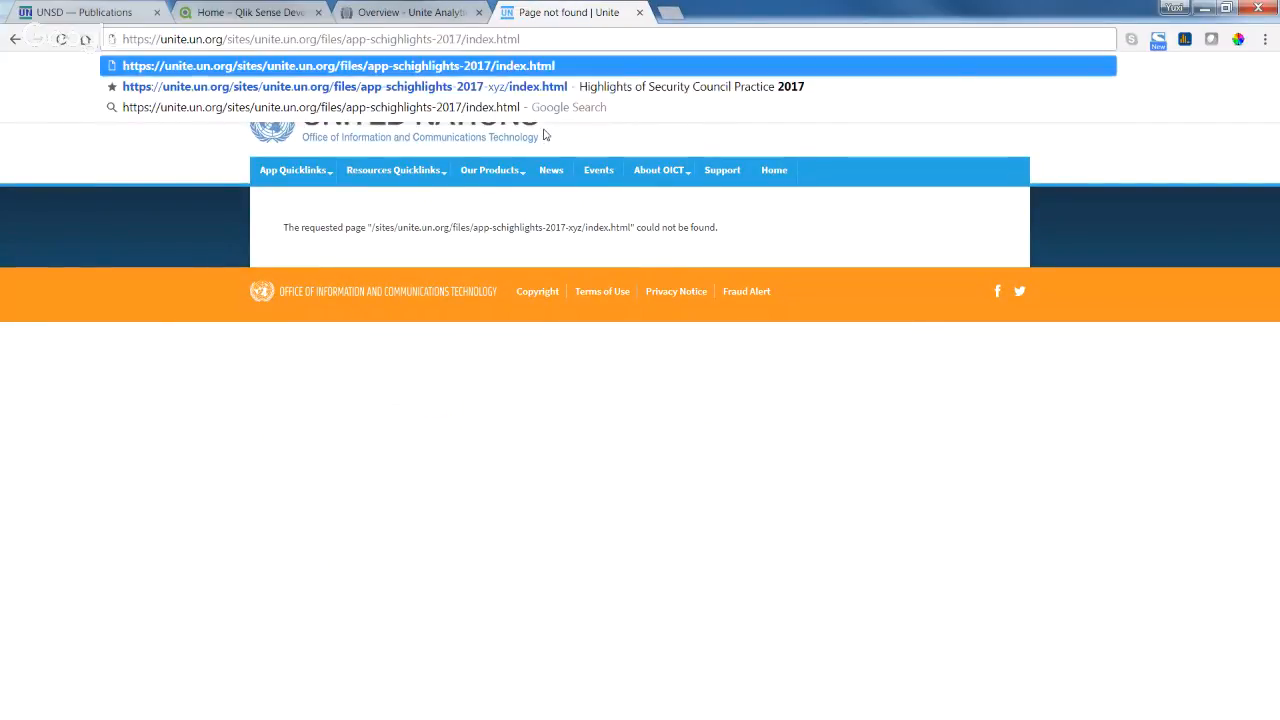
{"action": "key", "text": "Return"}
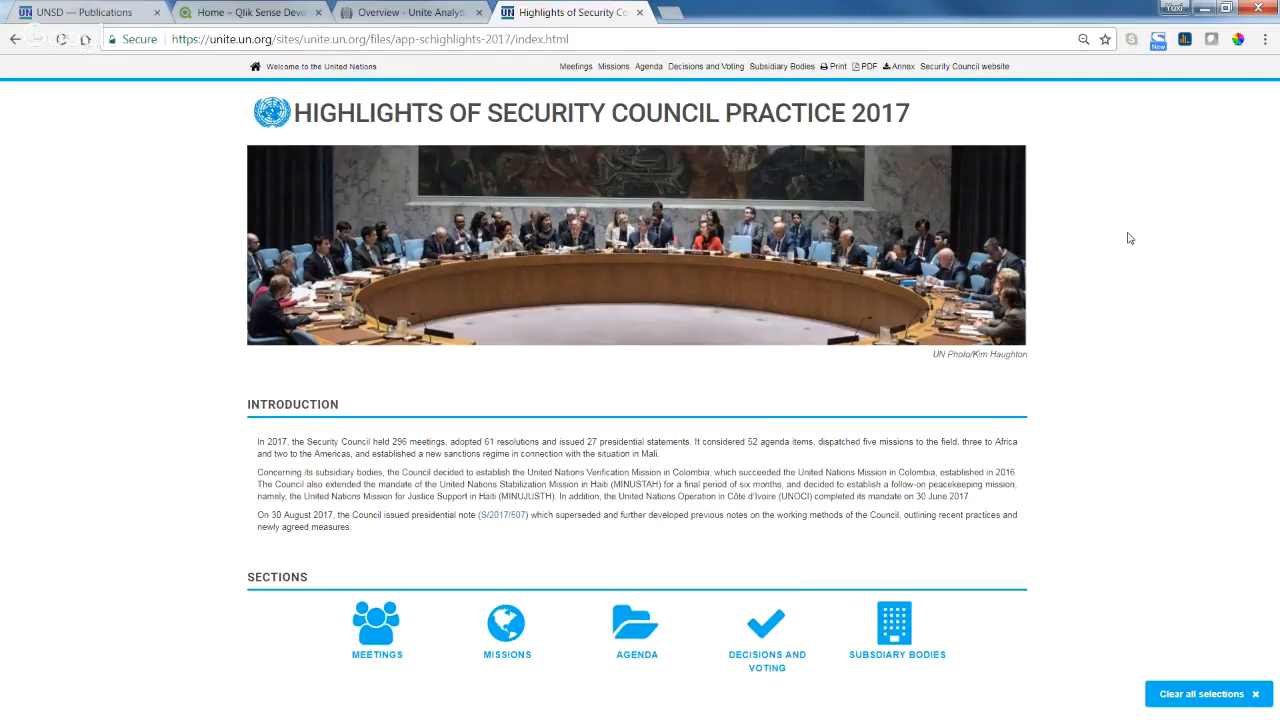
Scroll the Highlights page from Sections past Charts 1–5 to Informal Consultations of the Whole.
{"action": "scroll", "coordinate": [1130, 238], "scroll_direction": "down", "scroll_amount": 1}
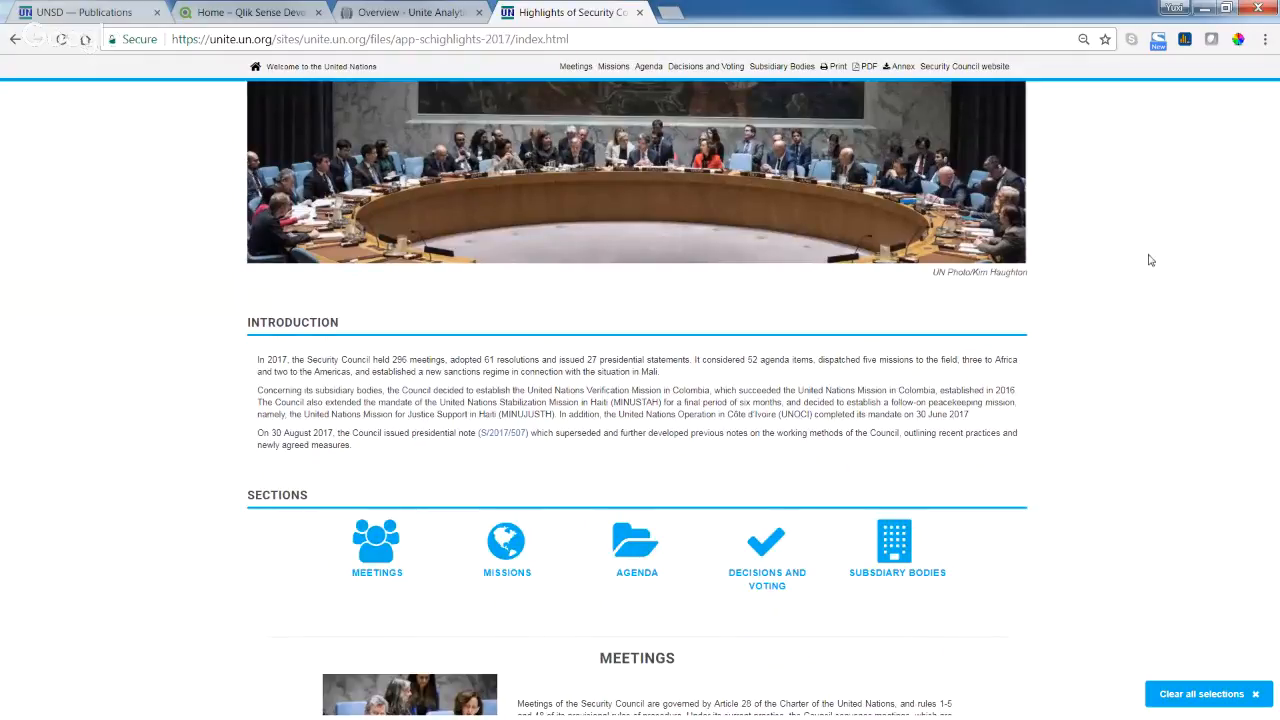
{"action": "scroll", "coordinate": [1170, 273], "scroll_direction": "down", "scroll_amount": 1}
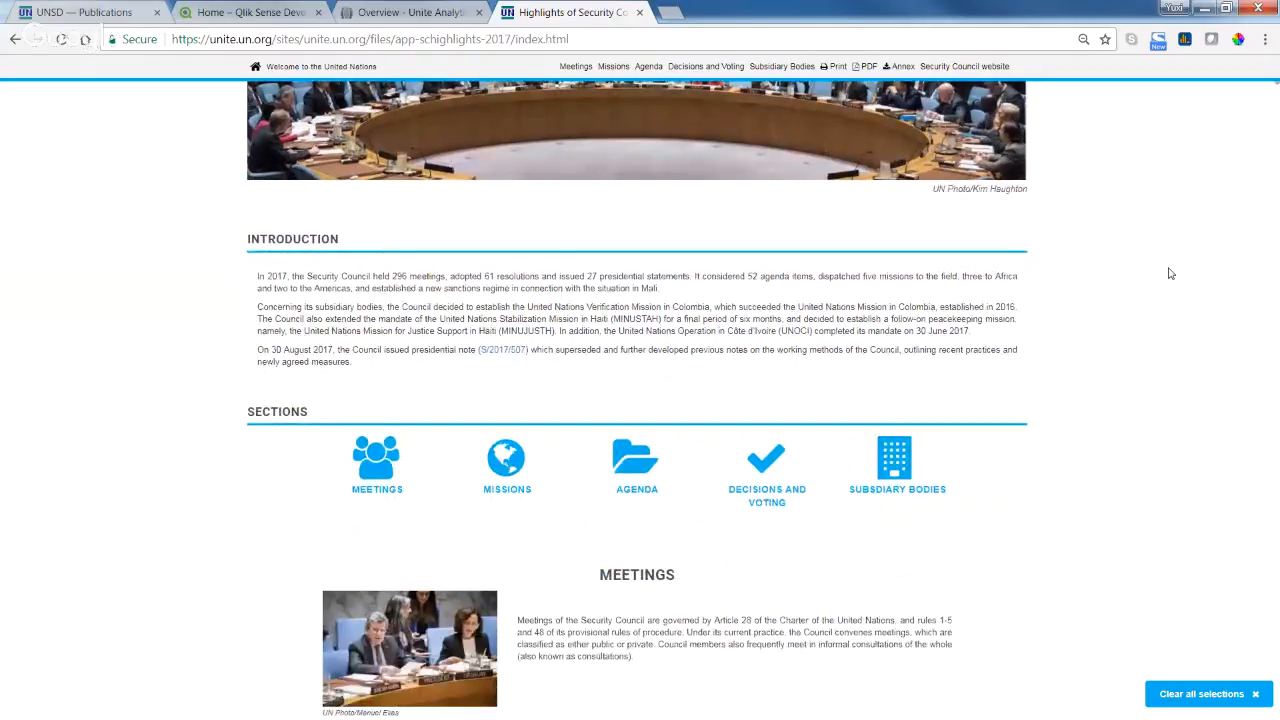
{"action": "scroll", "coordinate": [1170, 273], "scroll_direction": "down", "scroll_amount": 4}
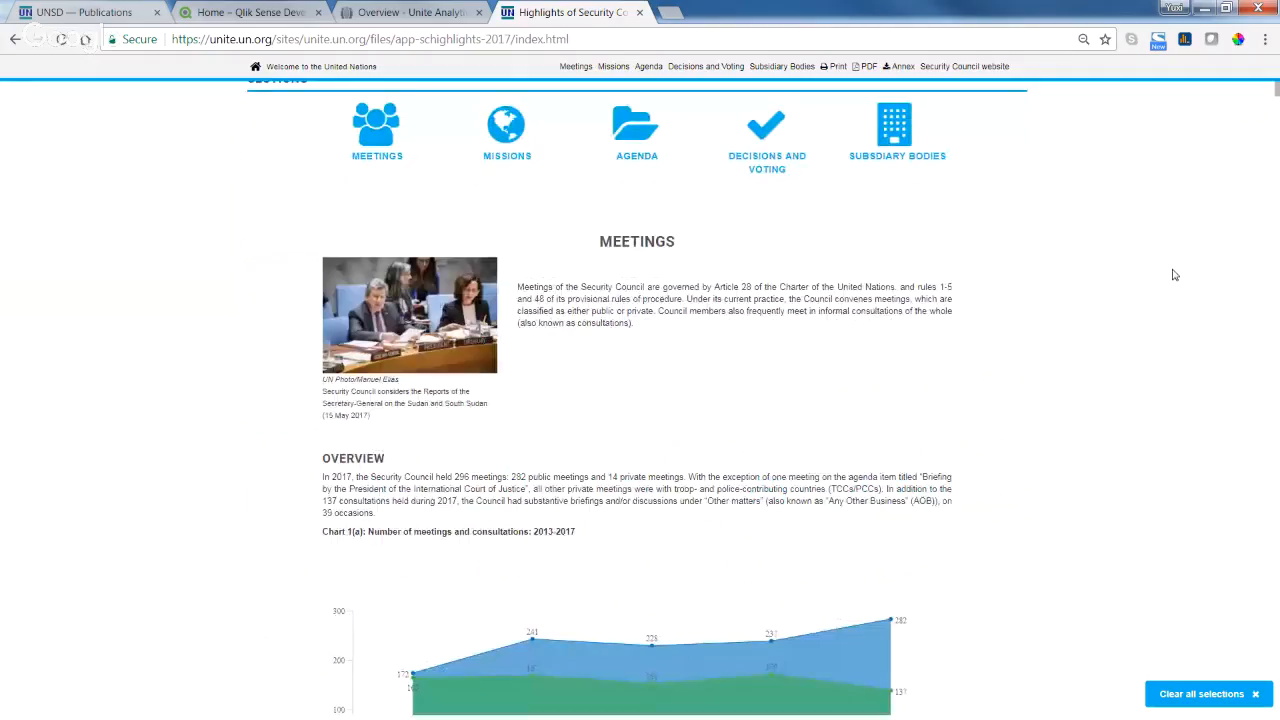
{"action": "scroll", "coordinate": [1098, 318], "scroll_direction": "down", "scroll_amount": 1}
{"action": "scroll", "coordinate": [1098, 318], "scroll_direction": "down", "scroll_amount": 2}
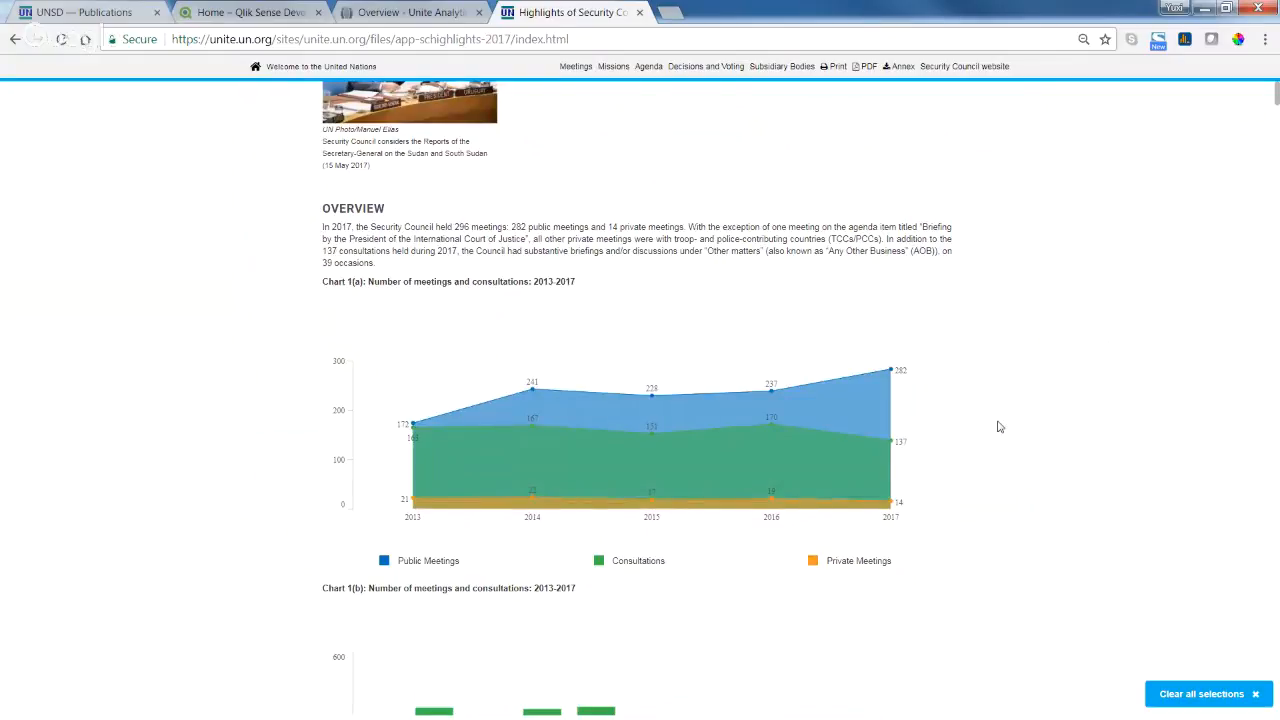
{"action": "scroll", "coordinate": [997, 425], "scroll_direction": "down", "scroll_amount": 1}
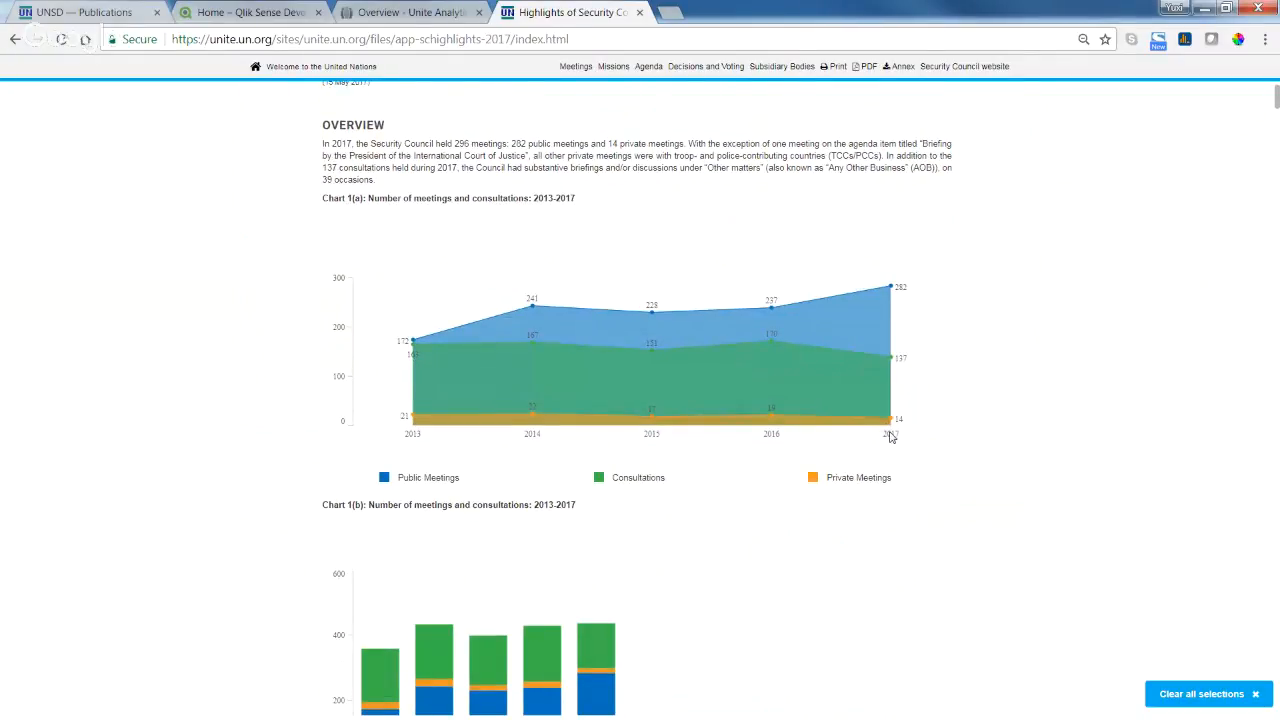
{"action": "scroll", "coordinate": [1052, 464], "scroll_direction": "down", "scroll_amount": 1}
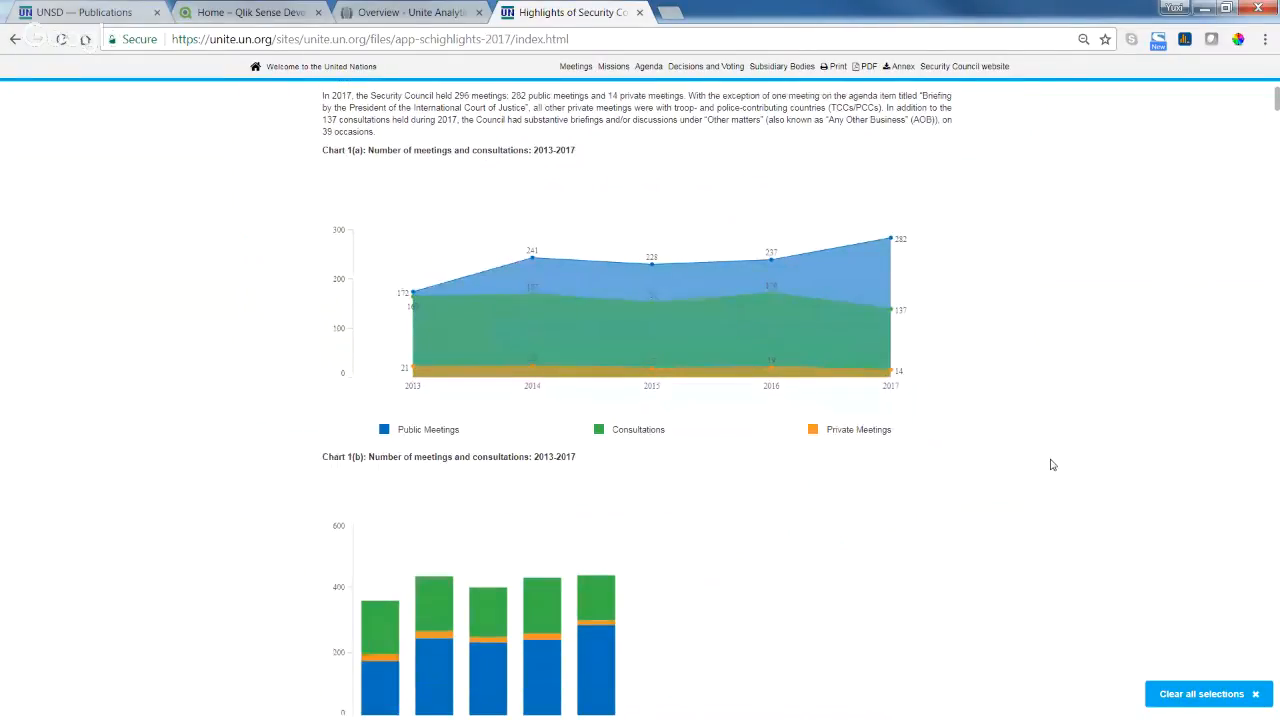
{"action": "scroll", "coordinate": [1052, 464], "scroll_direction": "down", "scroll_amount": 3}
{"action": "scroll", "coordinate": [1052, 464], "scroll_direction": "down", "scroll_amount": 6}
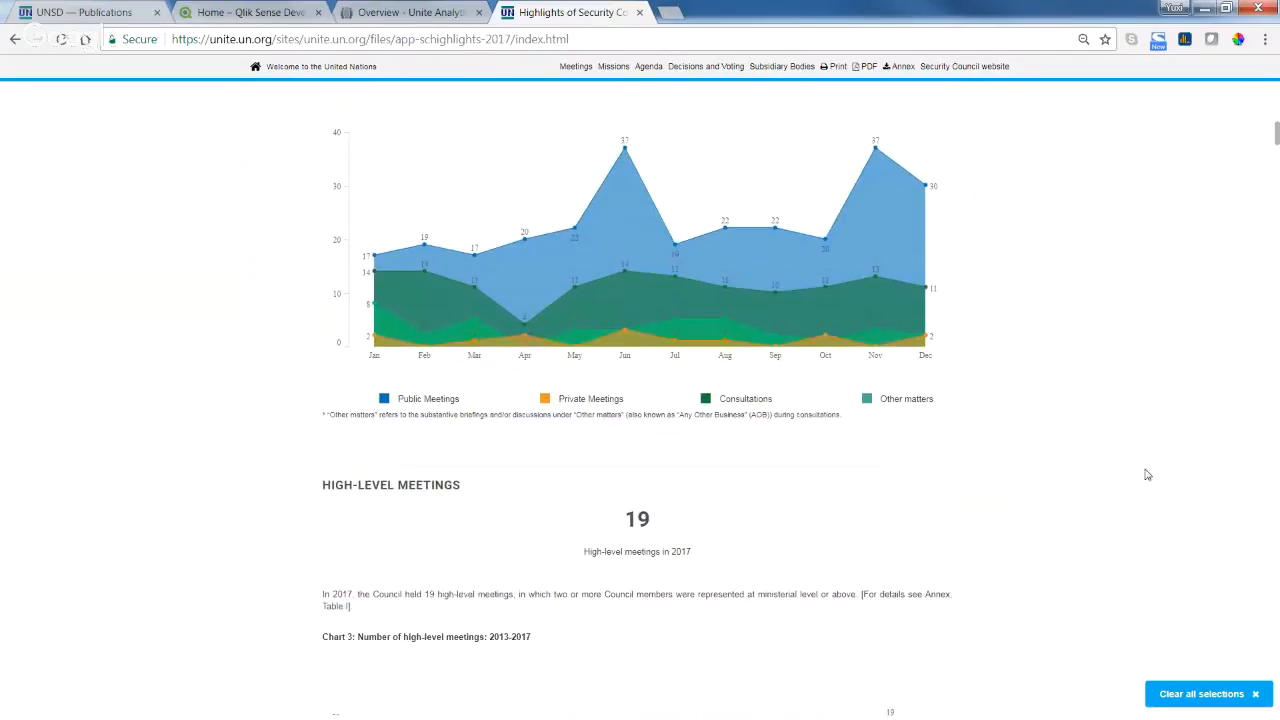
{"action": "scroll", "coordinate": [1131, 456], "scroll_direction": "down", "scroll_amount": 4}
{"action": "scroll", "coordinate": [1131, 456], "scroll_direction": "down", "scroll_amount": 5}
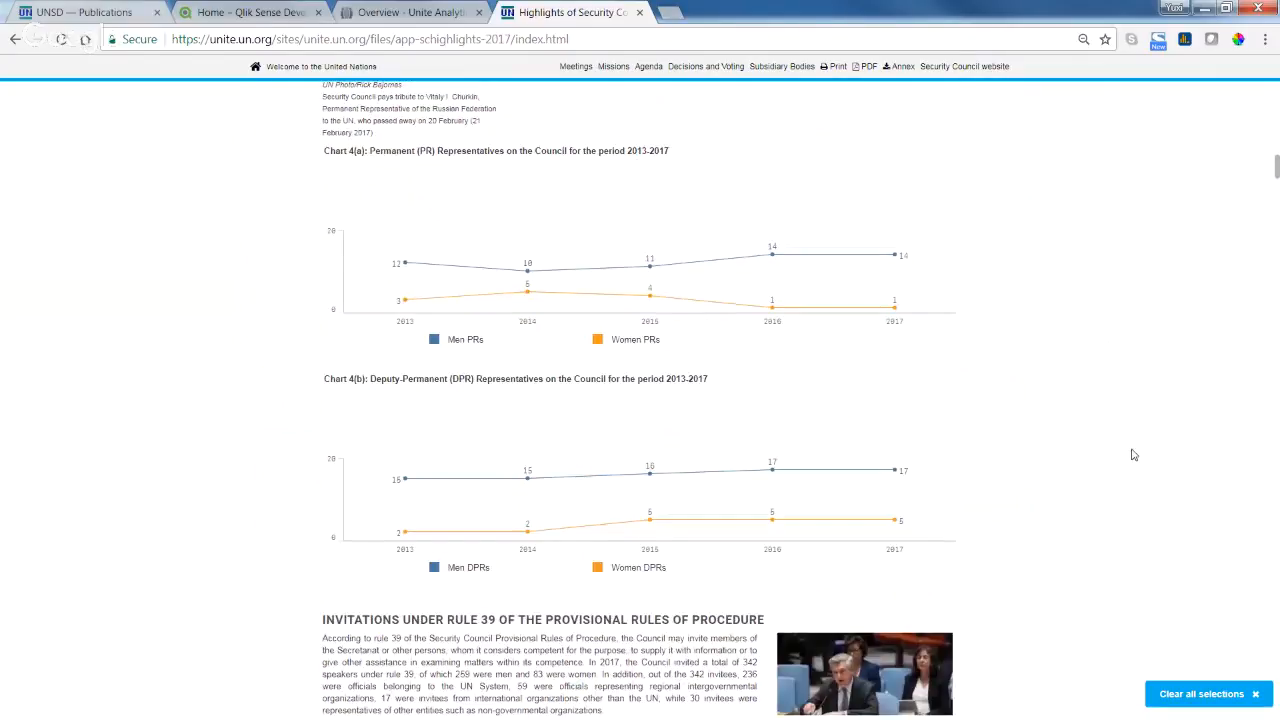
{"action": "scroll", "coordinate": [1133, 455], "scroll_direction": "down", "scroll_amount": 1}
{"action": "scroll", "coordinate": [1133, 455], "scroll_direction": "down", "scroll_amount": 2}
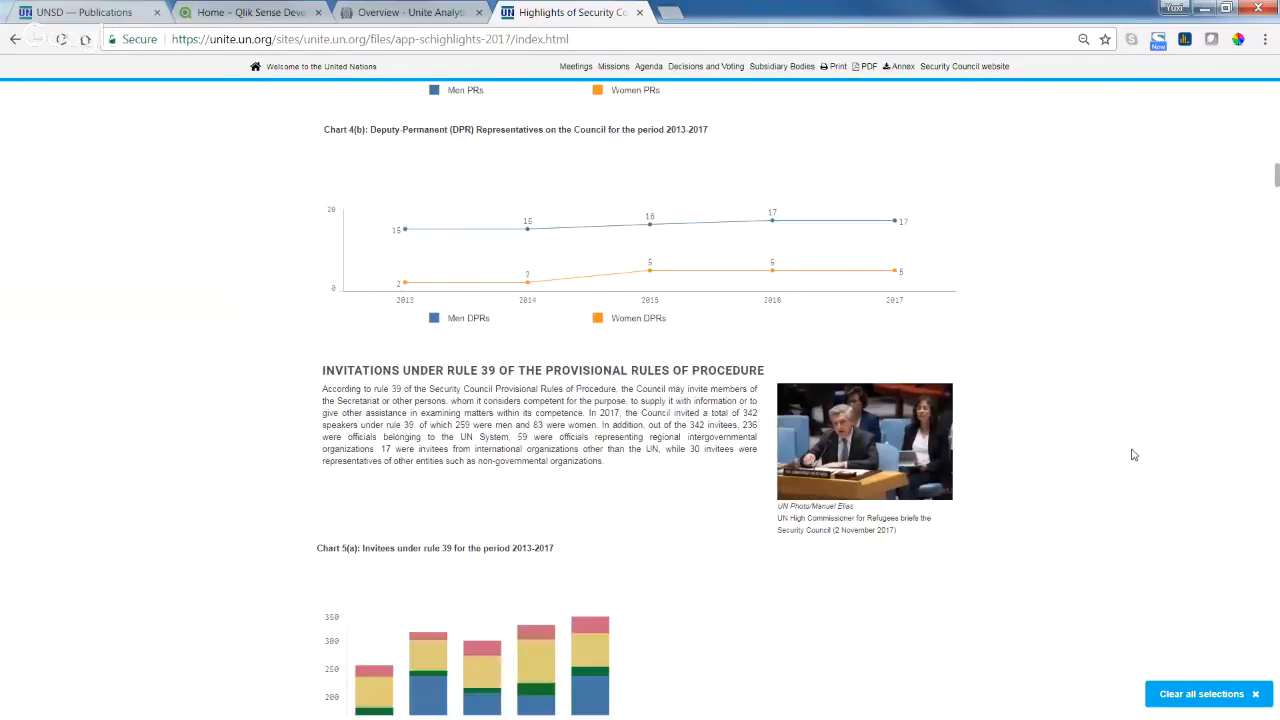
{"action": "scroll", "coordinate": [1133, 455], "scroll_direction": "down", "scroll_amount": 2}
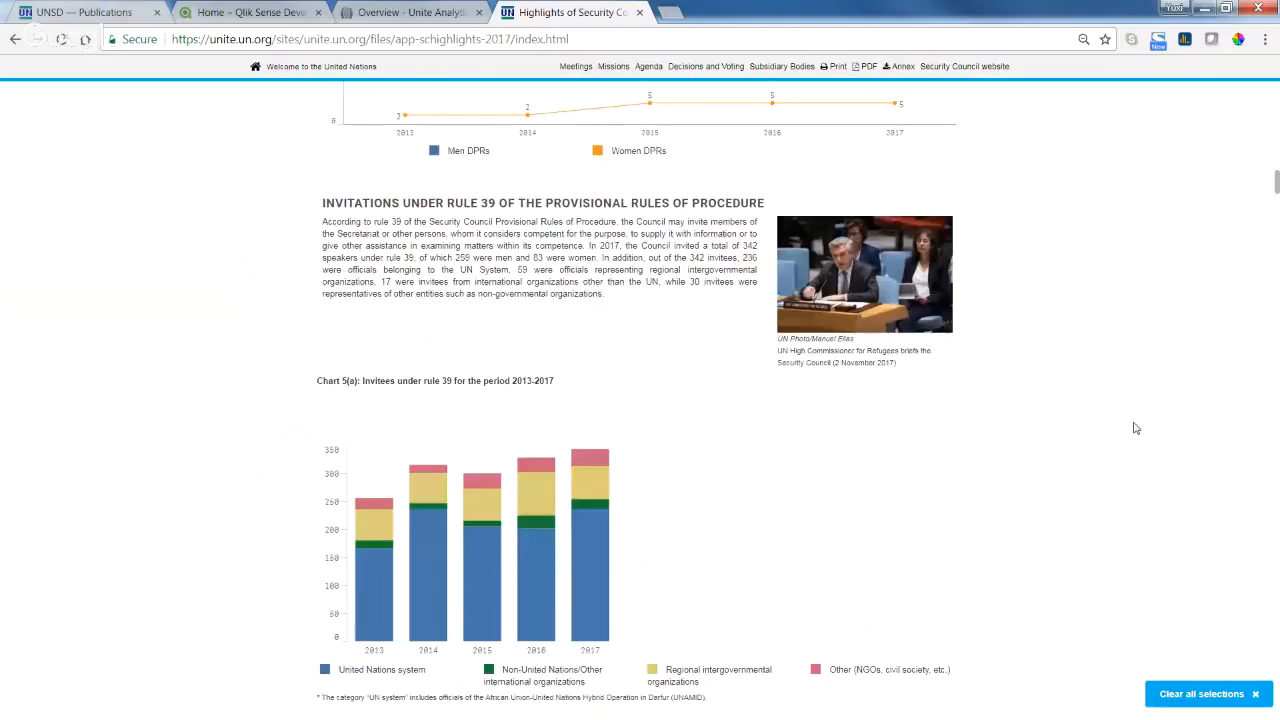
{"action": "scroll", "coordinate": [1136, 428], "scroll_direction": "down", "scroll_amount": 1}
{"action": "scroll", "coordinate": [1136, 428], "scroll_direction": "down", "scroll_amount": 3}
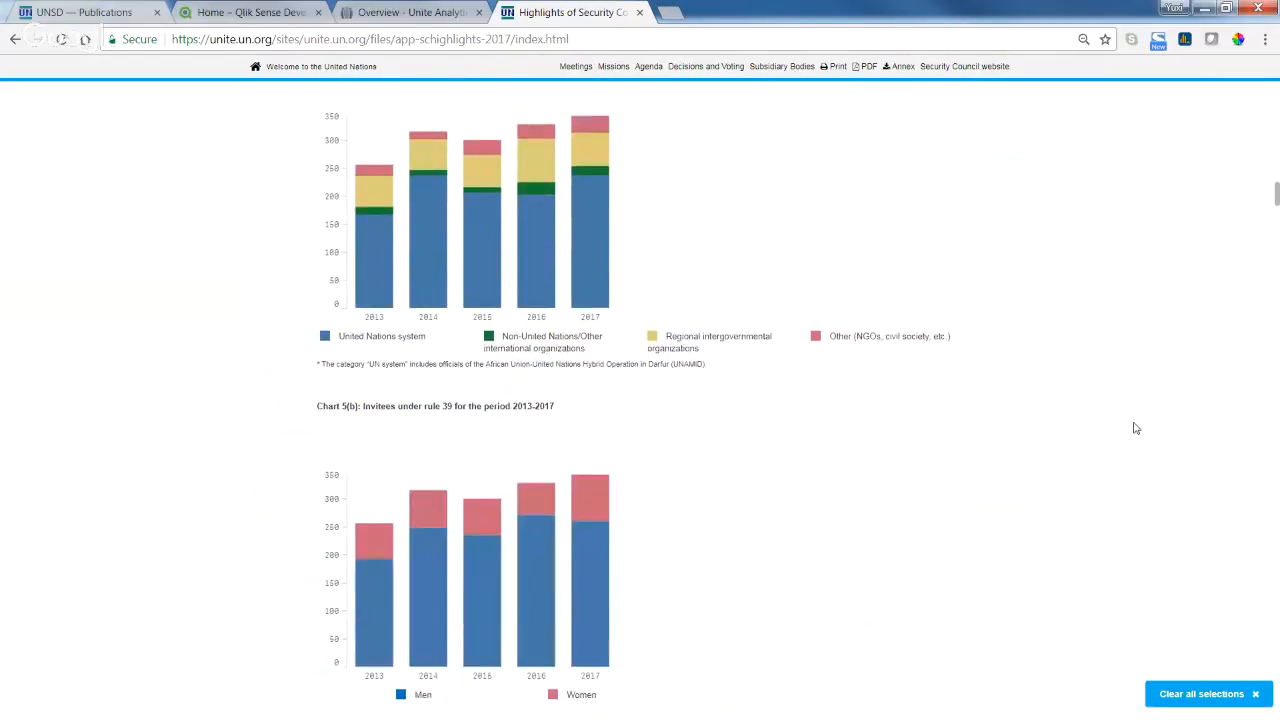
{"action": "scroll", "coordinate": [1136, 428], "scroll_direction": "down", "scroll_amount": 2}
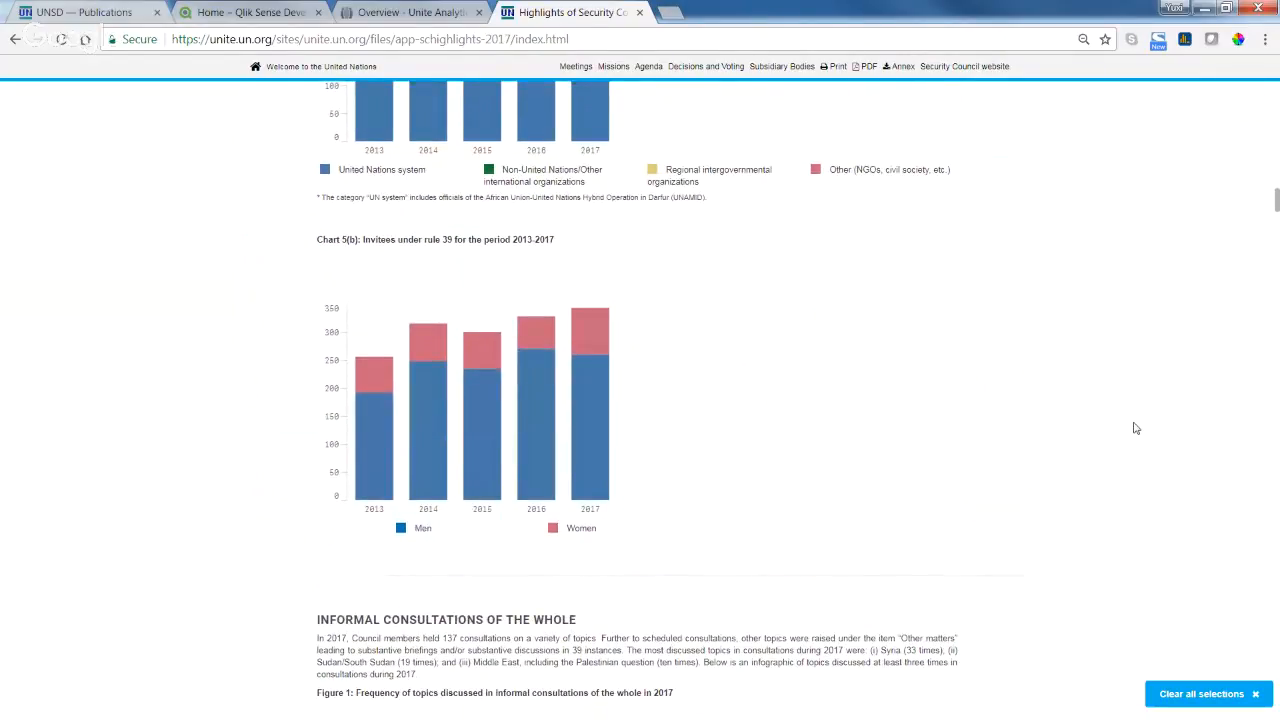
{"action": "scroll", "coordinate": [1136, 428], "scroll_direction": "down", "scroll_amount": 3}
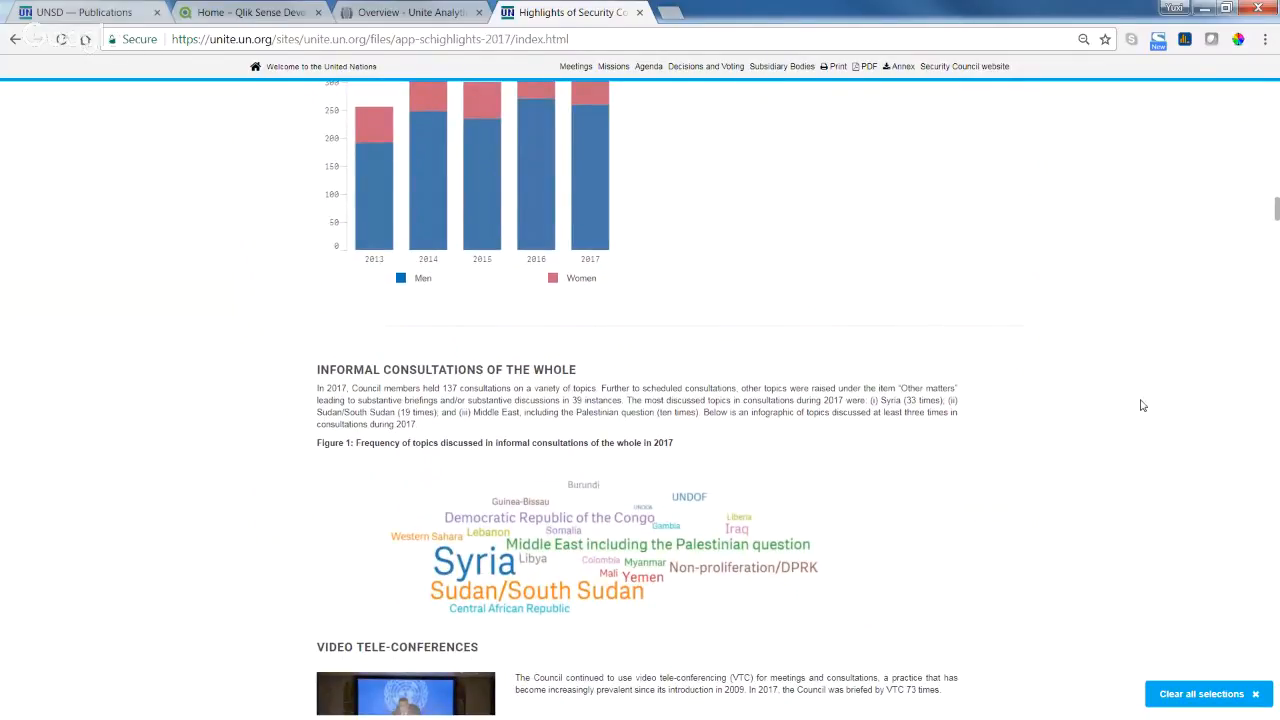
{"action": "scroll", "coordinate": [1143, 405], "scroll_direction": "up", "scroll_amount": 1}
{"action": "scroll", "coordinate": [1143, 405], "scroll_direction": "down", "scroll_amount": 1}
{"action": "scroll", "coordinate": [1143, 405], "scroll_direction": "down", "scroll_amount": 2}
{"action": "scroll", "coordinate": [1143, 405], "scroll_direction": "down", "scroll_amount": 3}
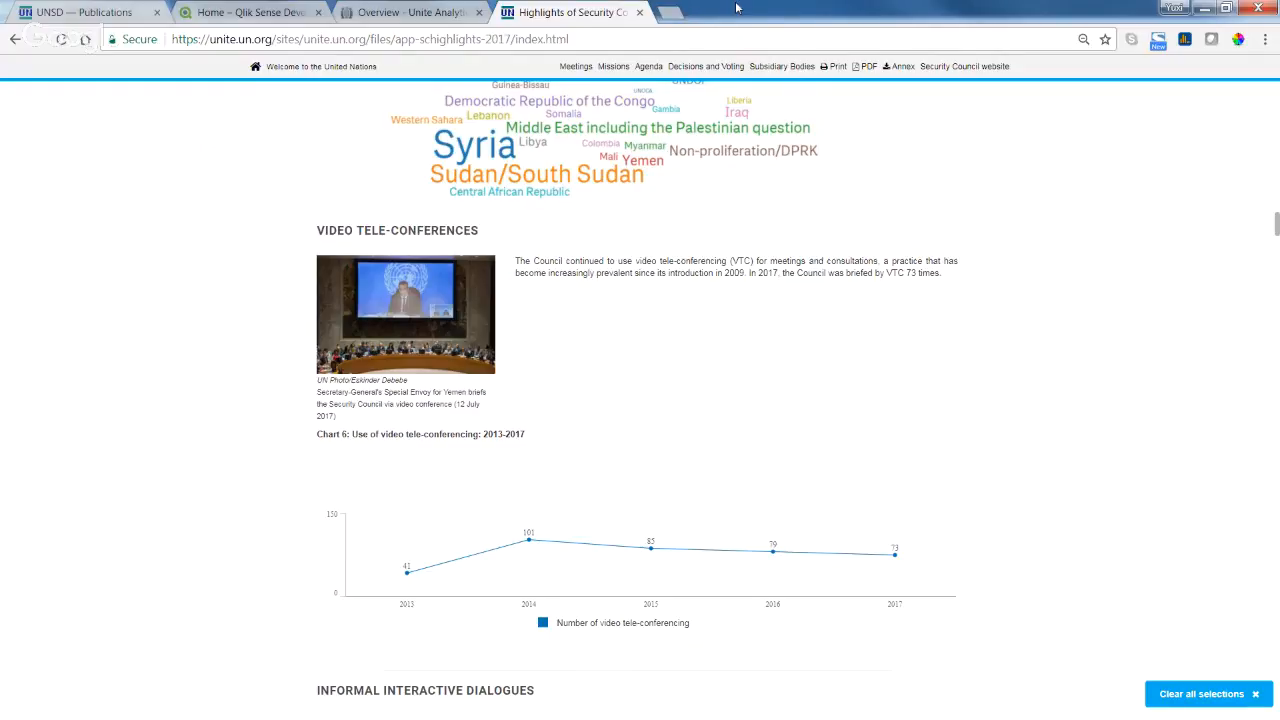
Open a new blank browser tab.
{"action": "left_click", "coordinate": [671, 12]}
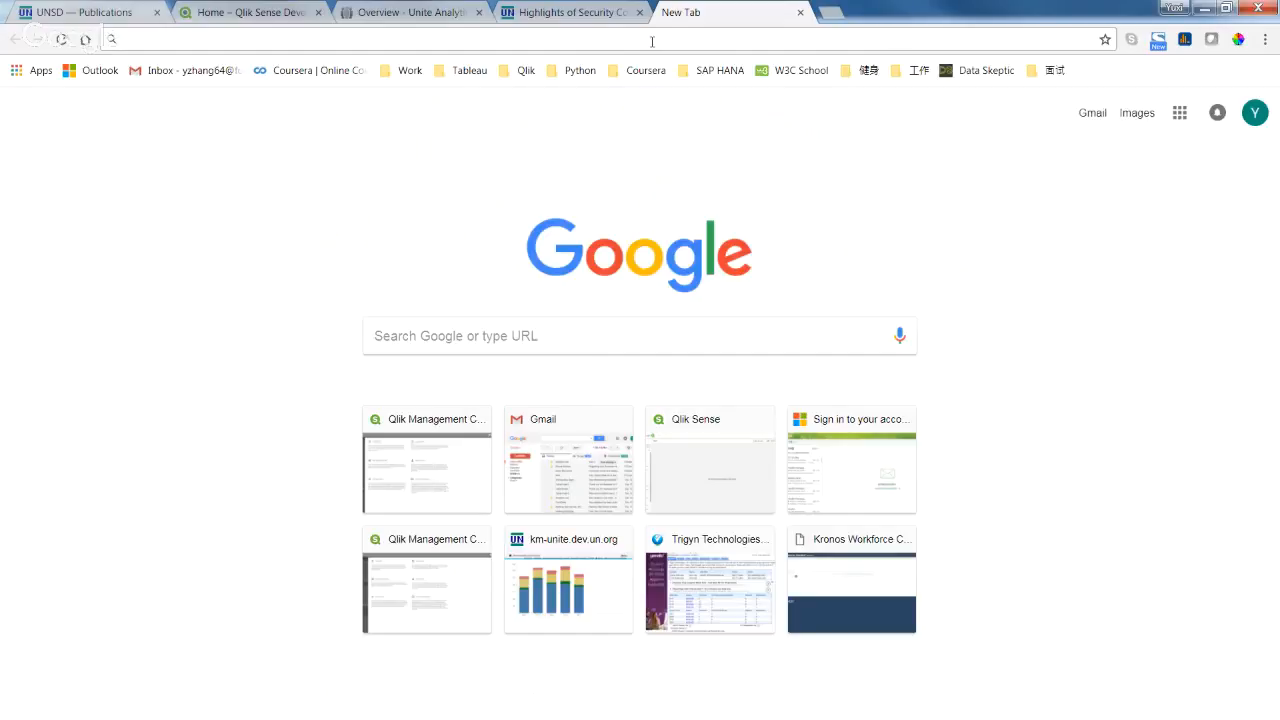
Switch to the Overview - Unite Analytics tab and scroll to its Files folders and Surveys section.
{"action": "left_click", "coordinate": [372, 13]}
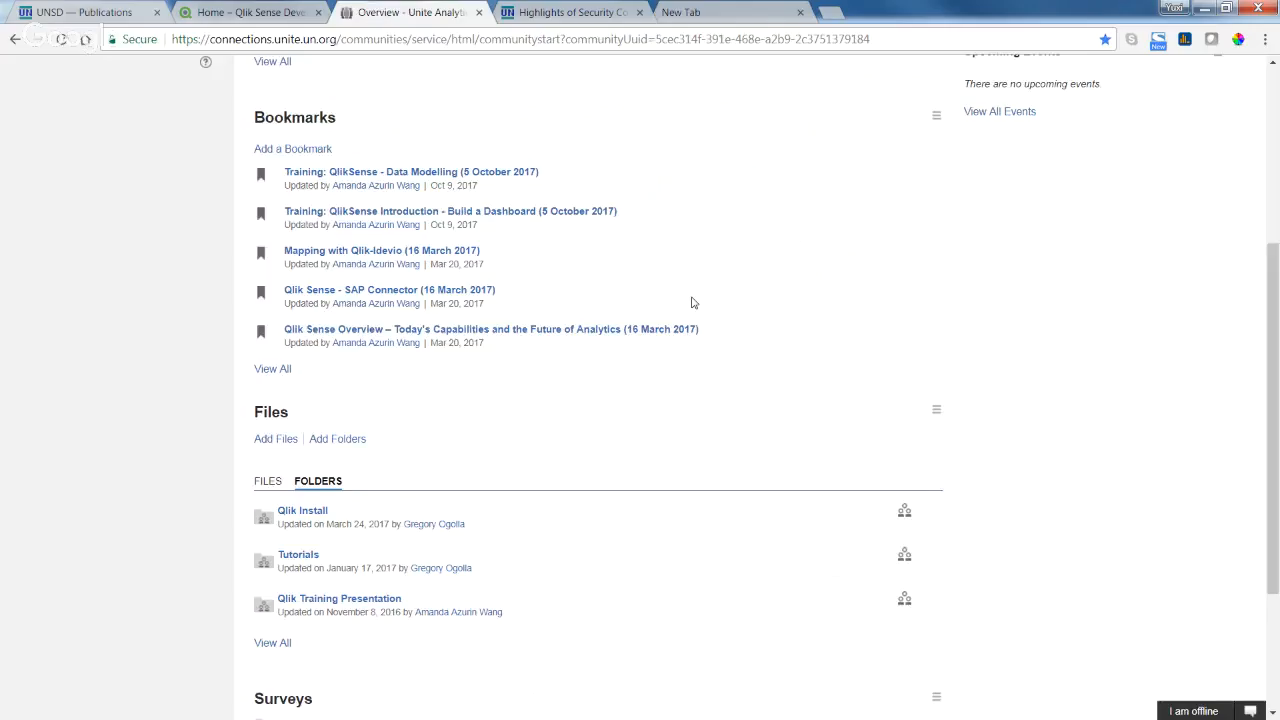
{"action": "scroll", "coordinate": [691, 302], "scroll_direction": "up", "scroll_amount": 3}
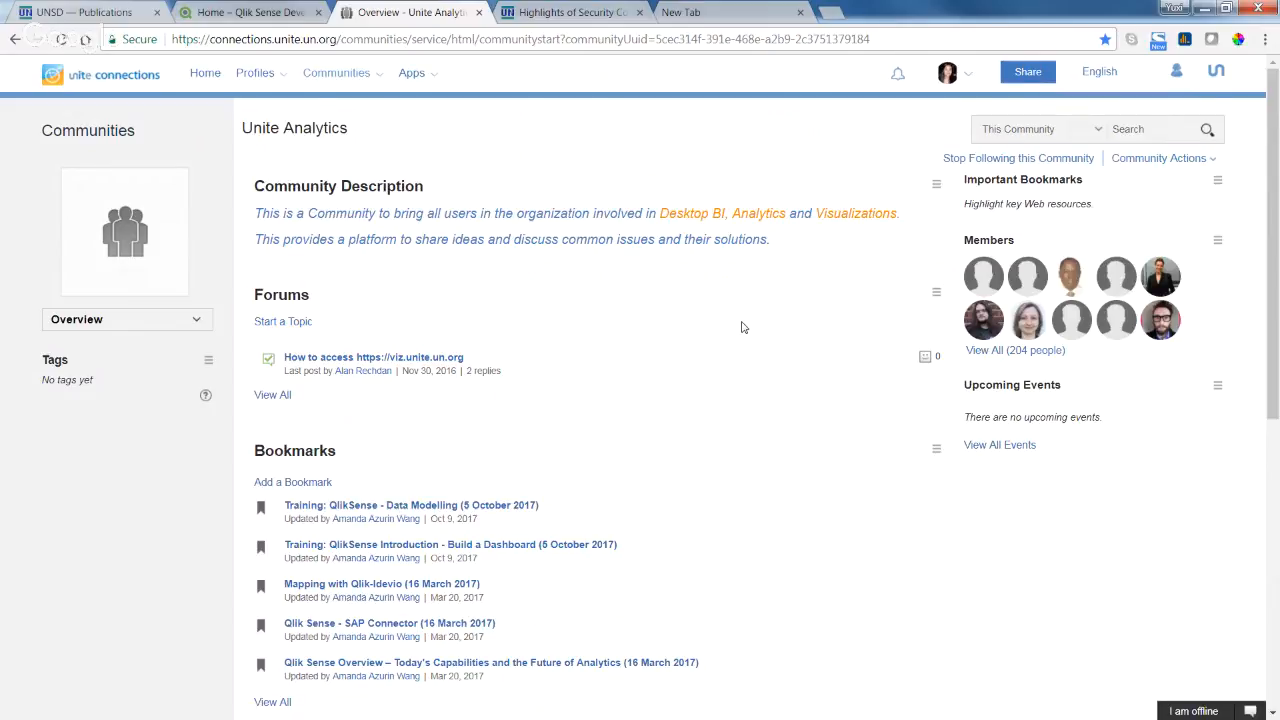
{"action": "scroll", "coordinate": [742, 327], "scroll_direction": "down", "scroll_amount": 1}
{"action": "scroll", "coordinate": [742, 327], "scroll_direction": "down", "scroll_amount": 5}
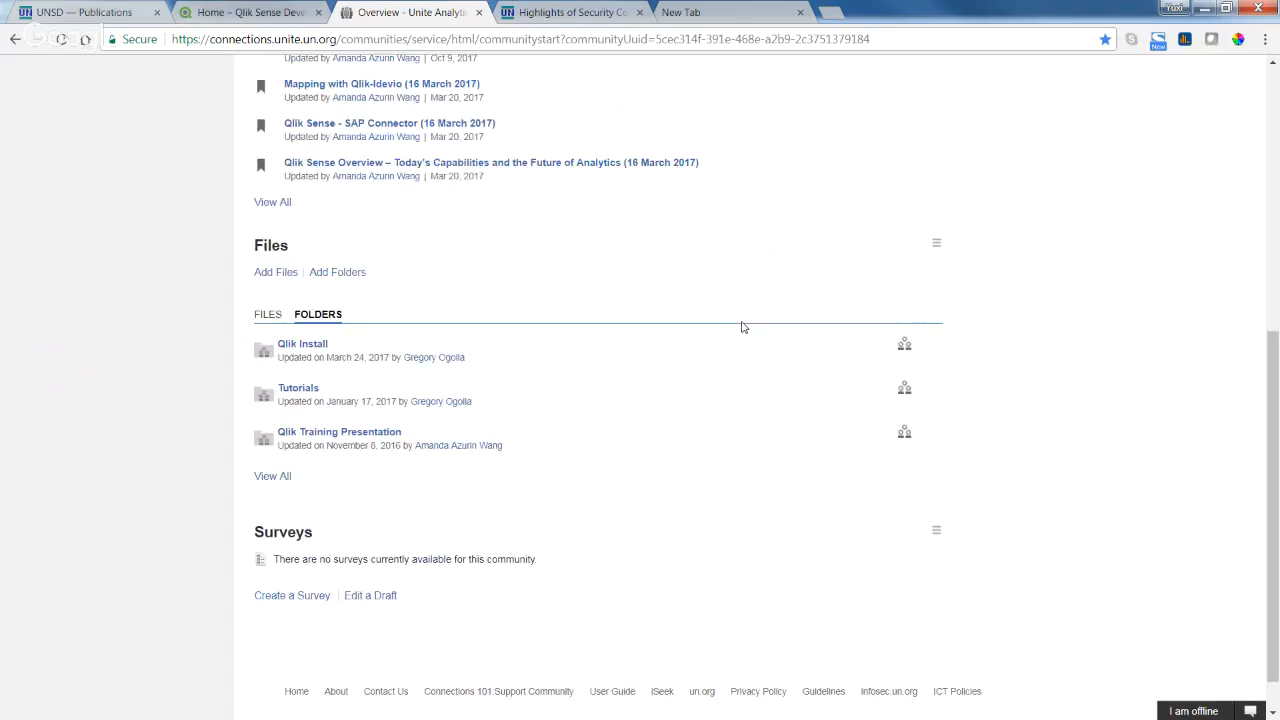